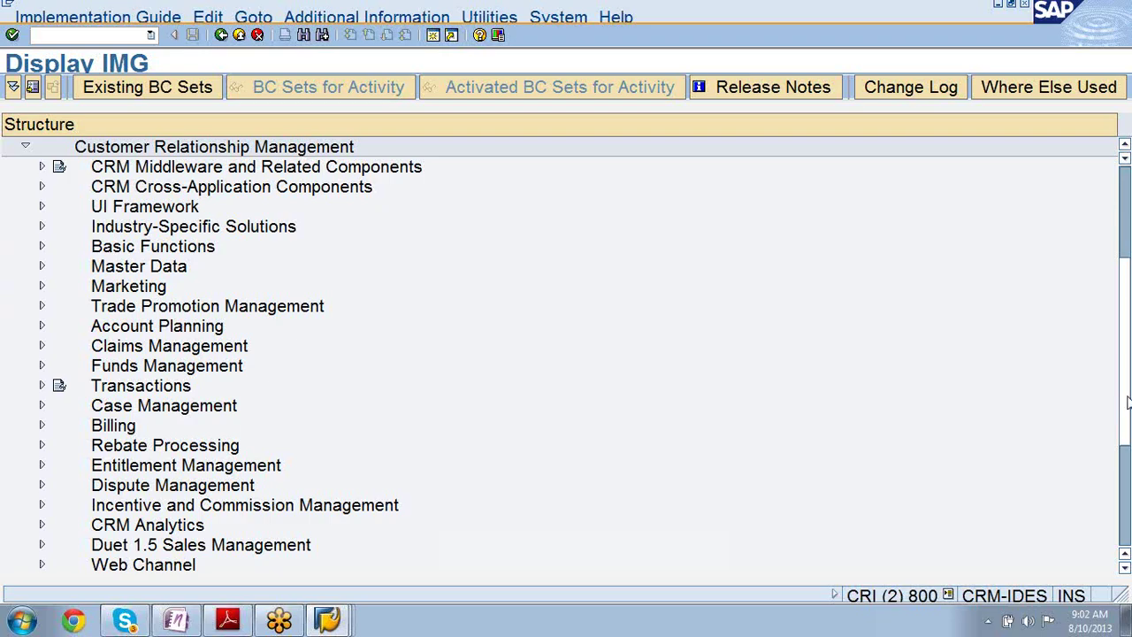
- Switch to the CR300 Sales course PDF in Adobe Reader, shown at page 12
drag(1128, 404, 1109, 464)
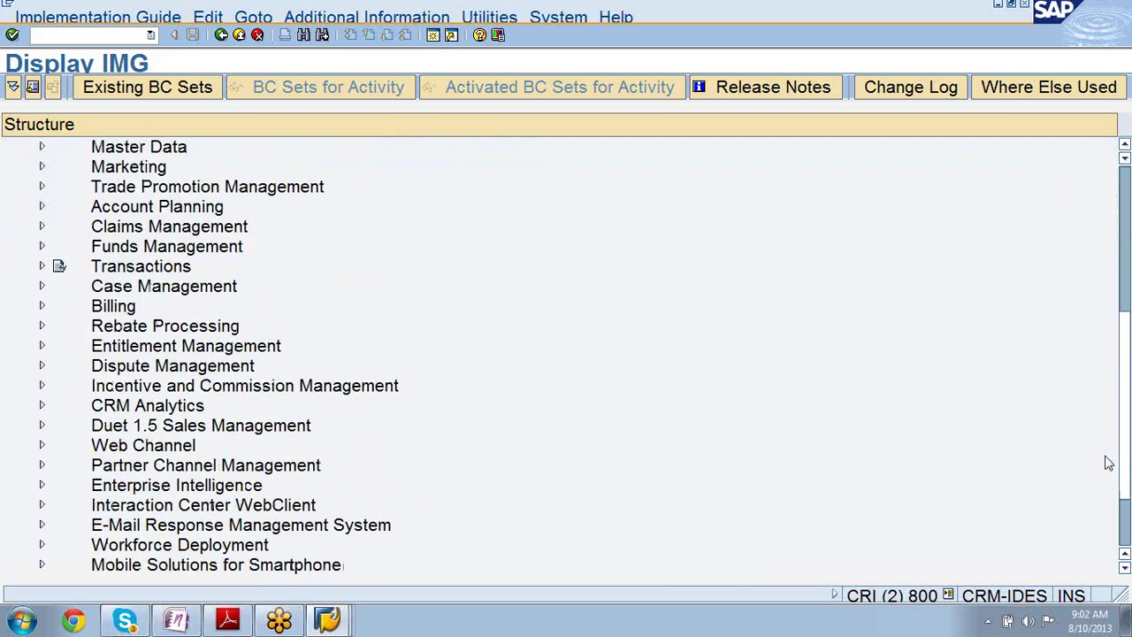
scroll(1109, 463, down, 1)
scroll(1105, 477, up, 3)
scroll(1092, 526, down, 1)
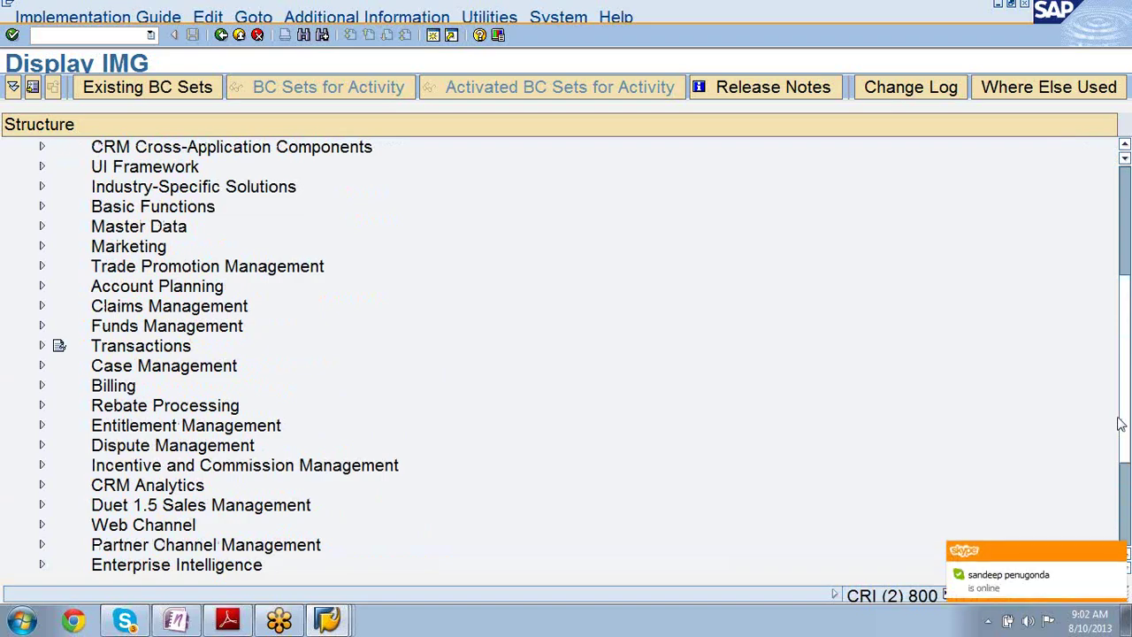
click(228, 621)
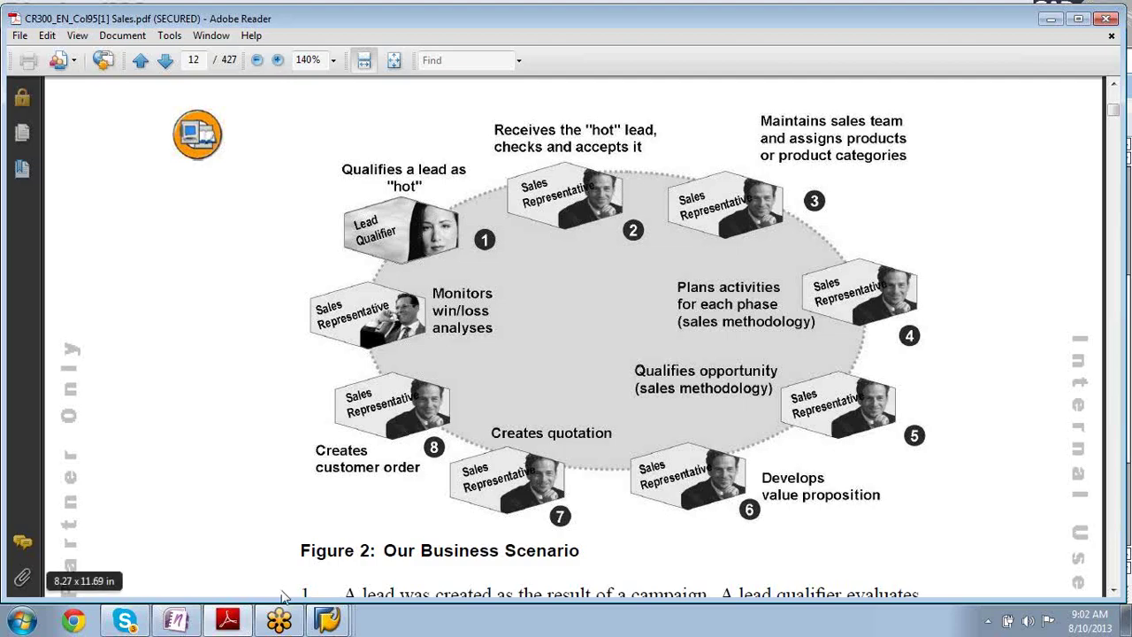
- Bring the SAP Display IMG window back to the front from the SAP window list
click(328, 620)
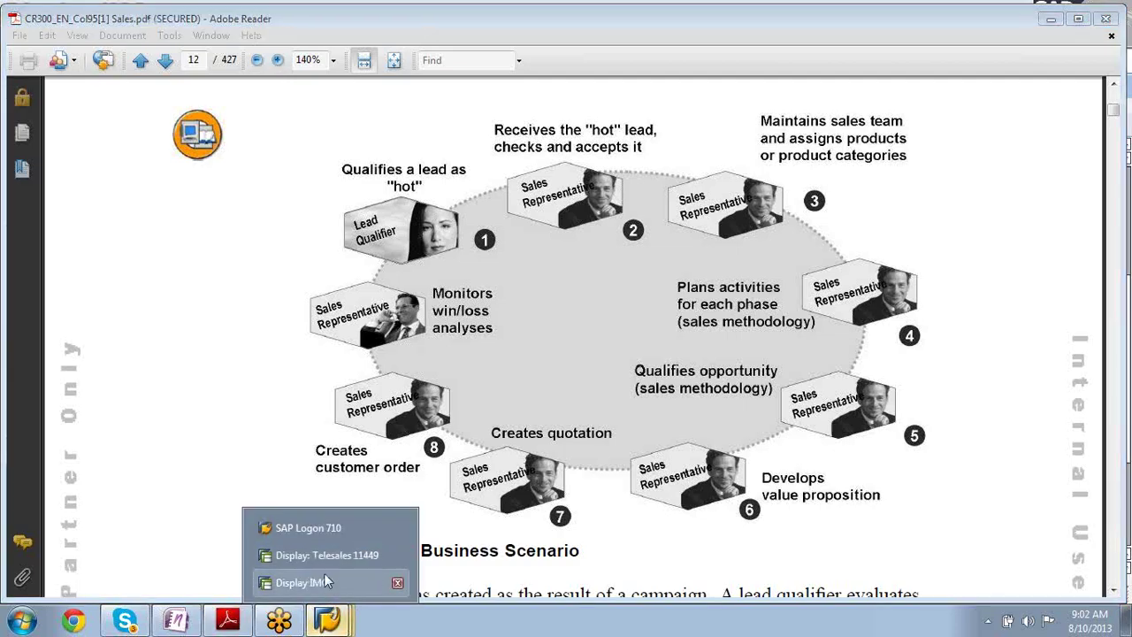
click(301, 583)
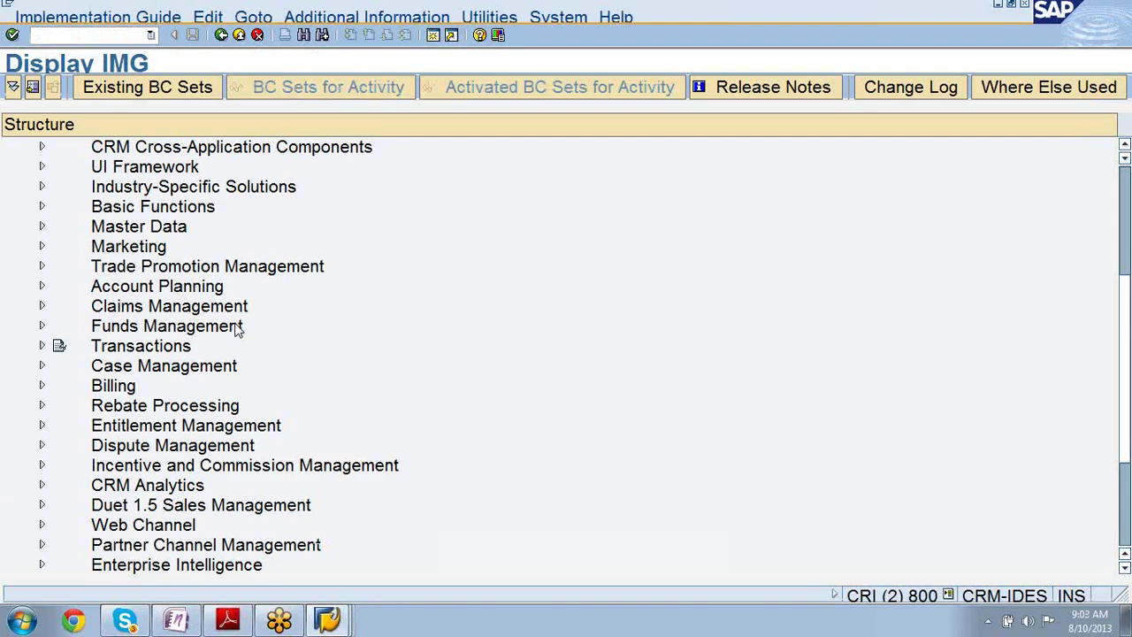
- Expand Account Planning to show General Settings through Print Preview and BAdIs
scroll(395, 331, up, 4)
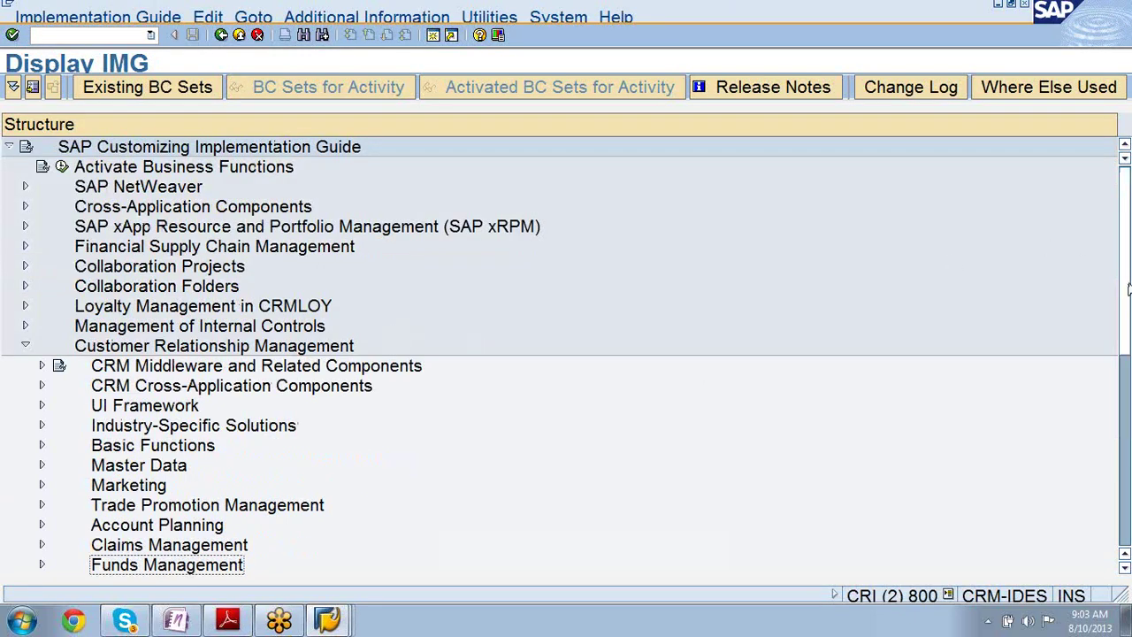
drag(1128, 290, 1127, 356)
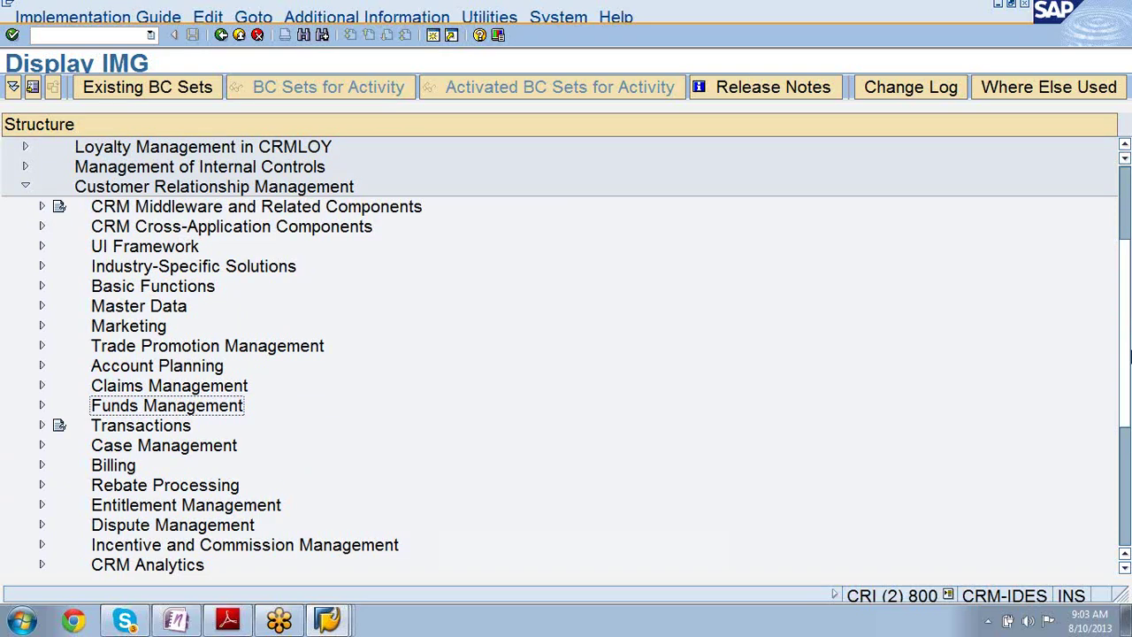
scroll(1130, 356, down, 1)
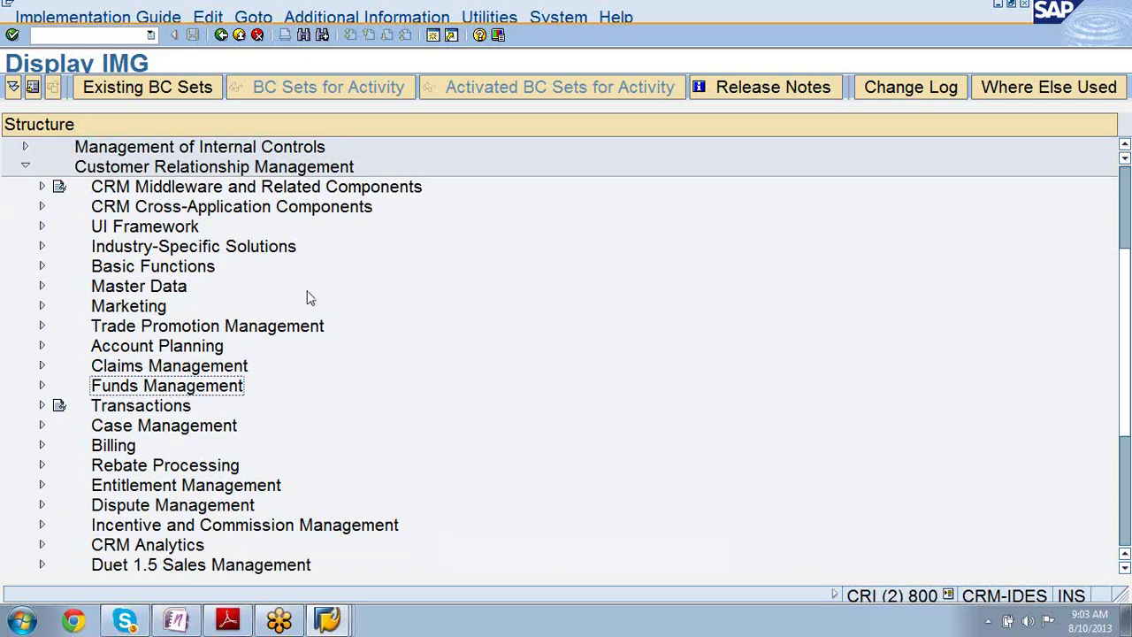
click(42, 346)
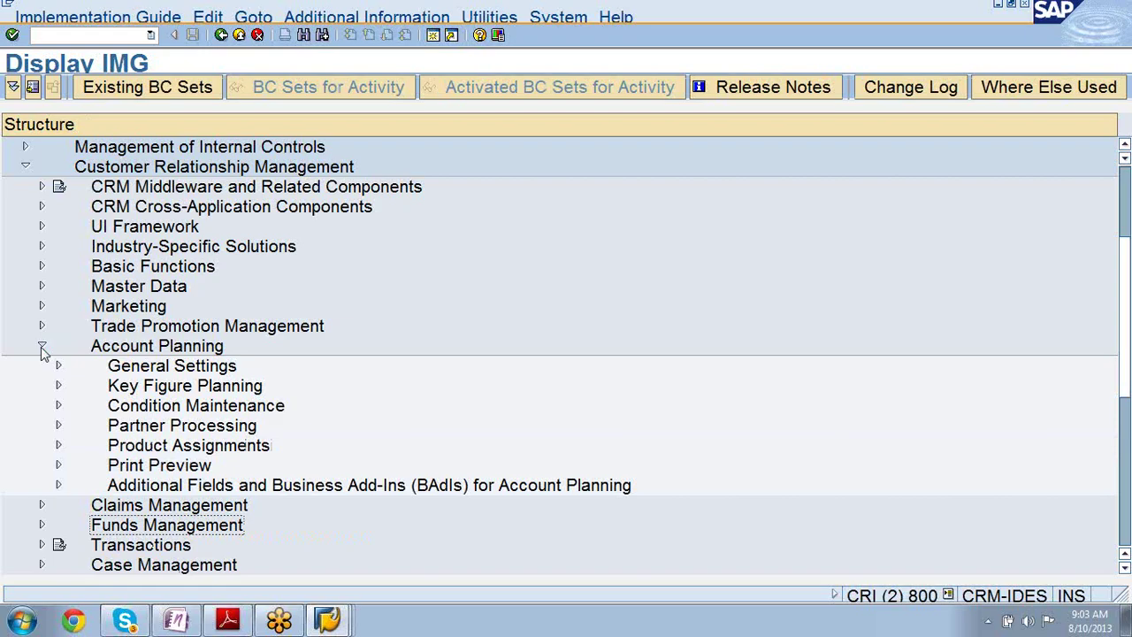
click(124, 346)
mouse_move(246, 620)
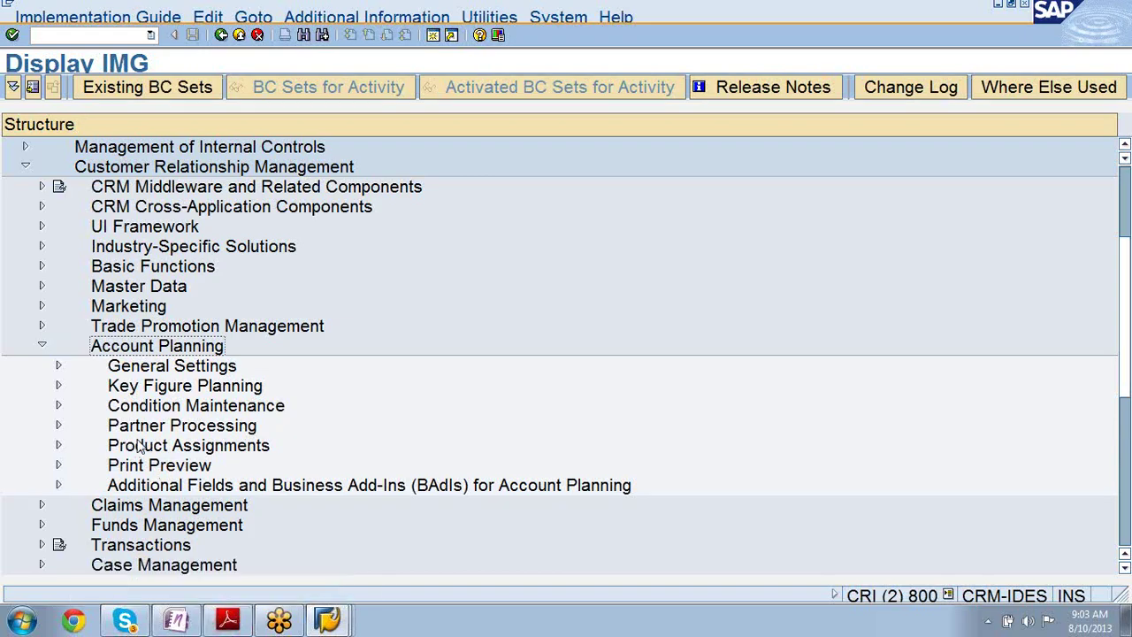
click(122, 389)
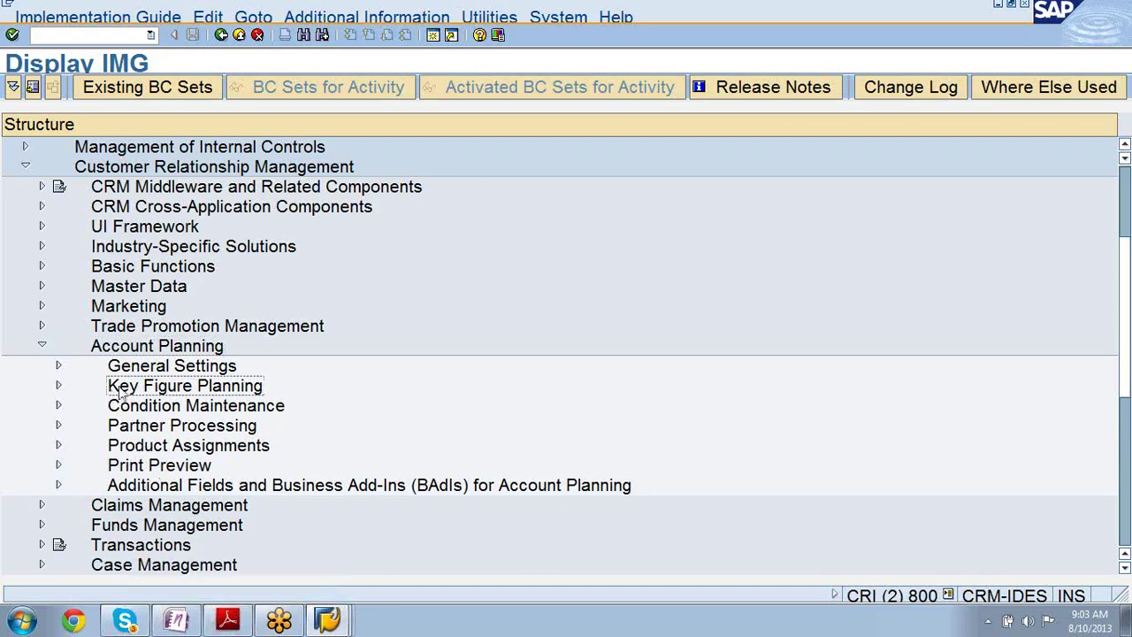
click(57, 386)
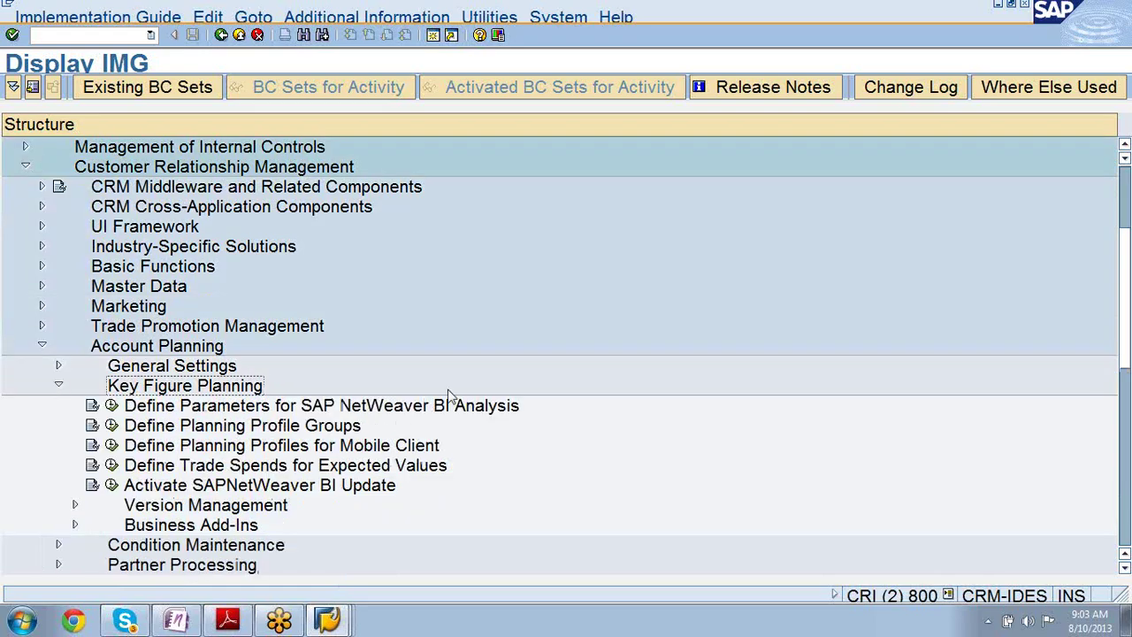
click(475, 410)
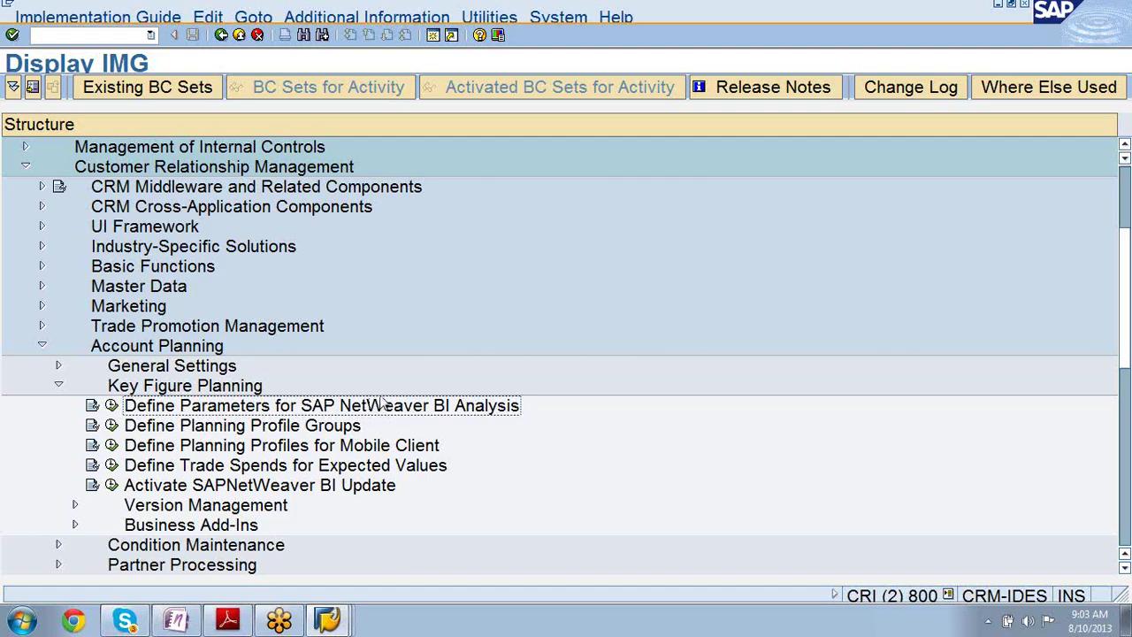
click(258, 492)
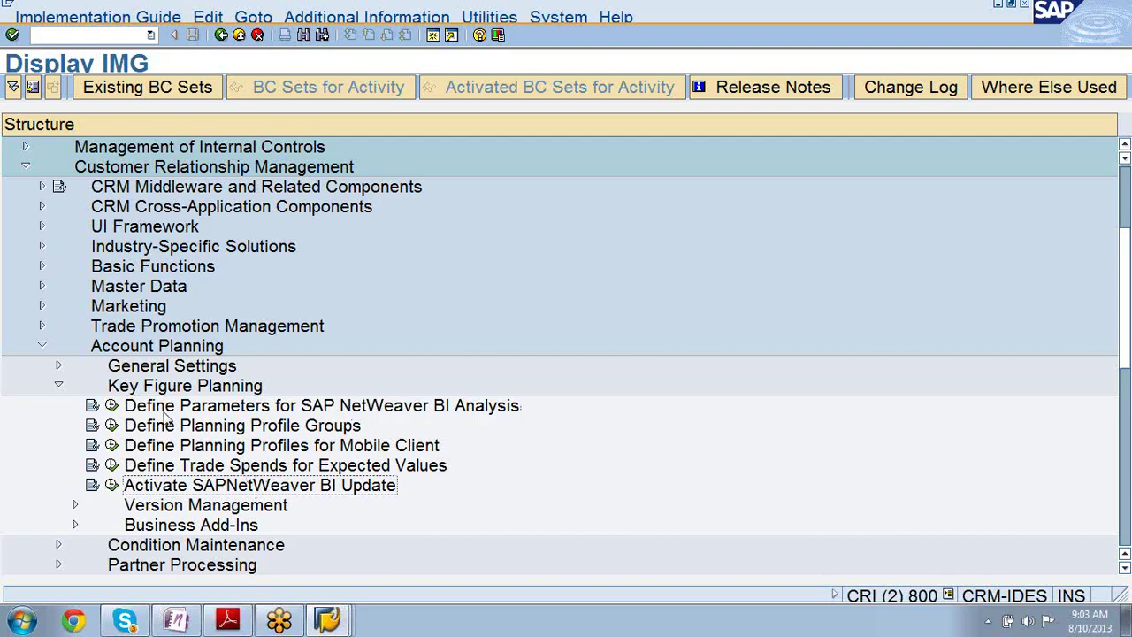
click(179, 466)
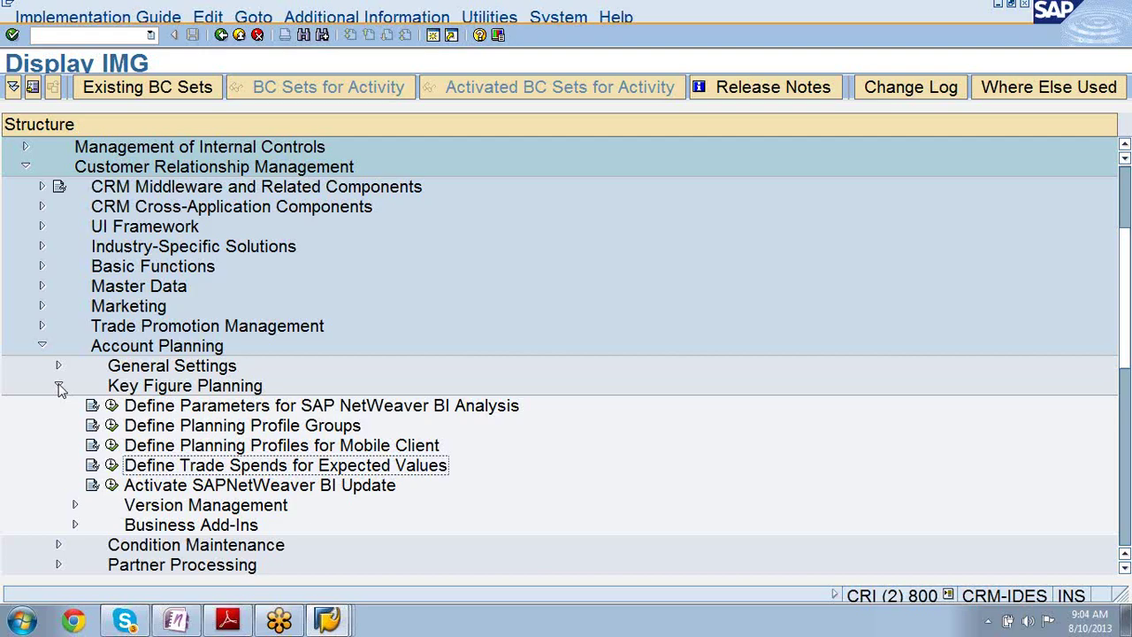
click(58, 386)
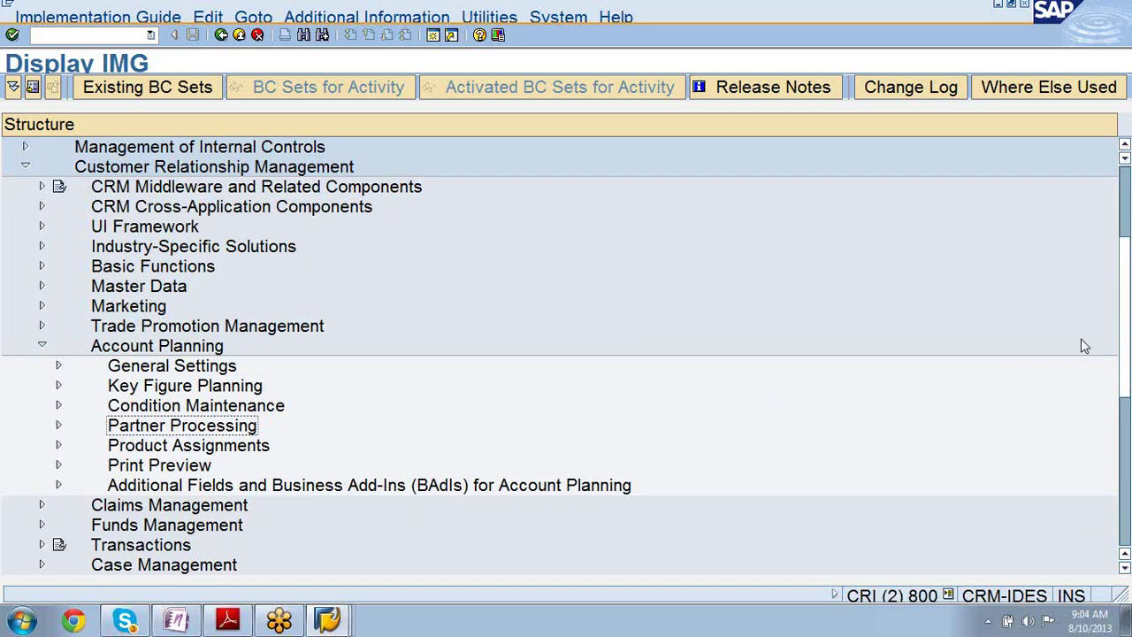
drag(1125, 323, 1126, 435)
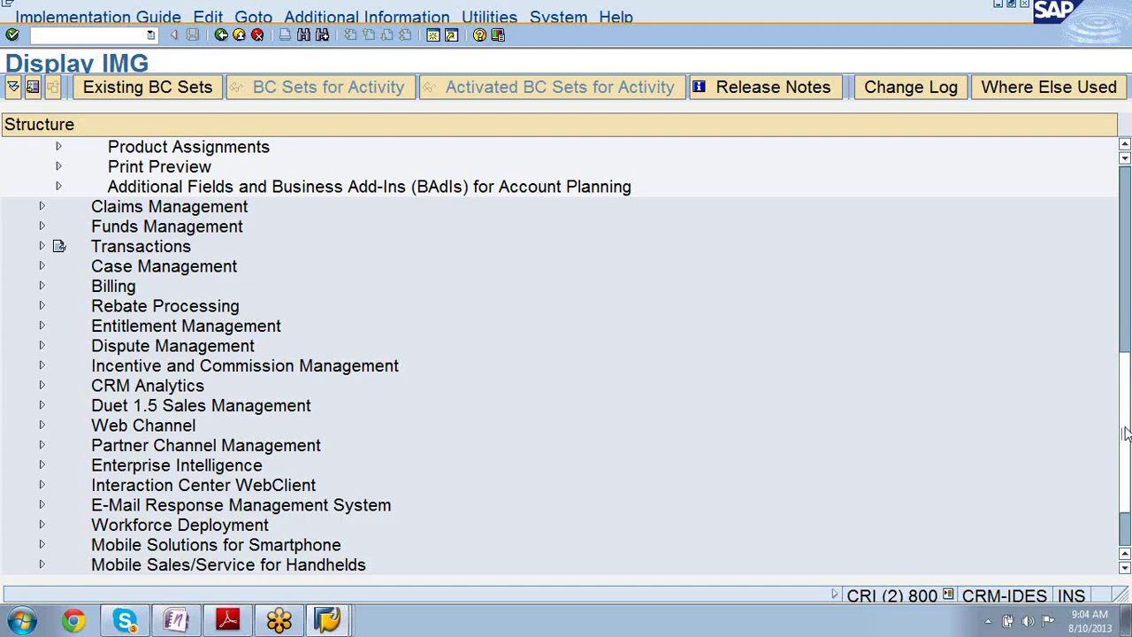
scroll(1127, 458, down, 3)
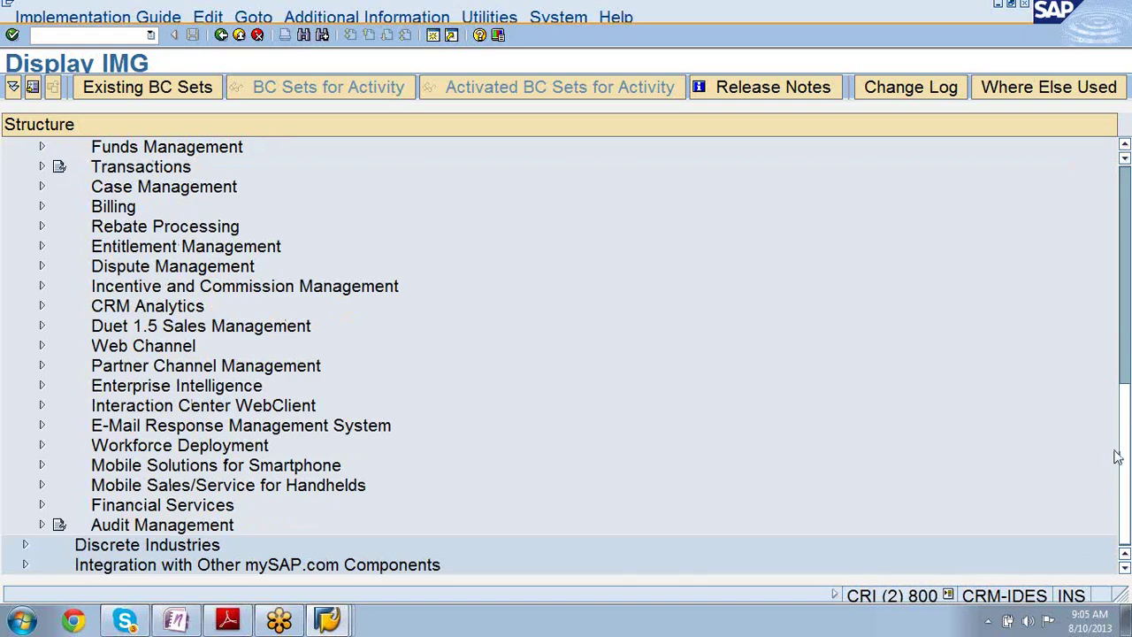
scroll(1127, 468, up, 10)
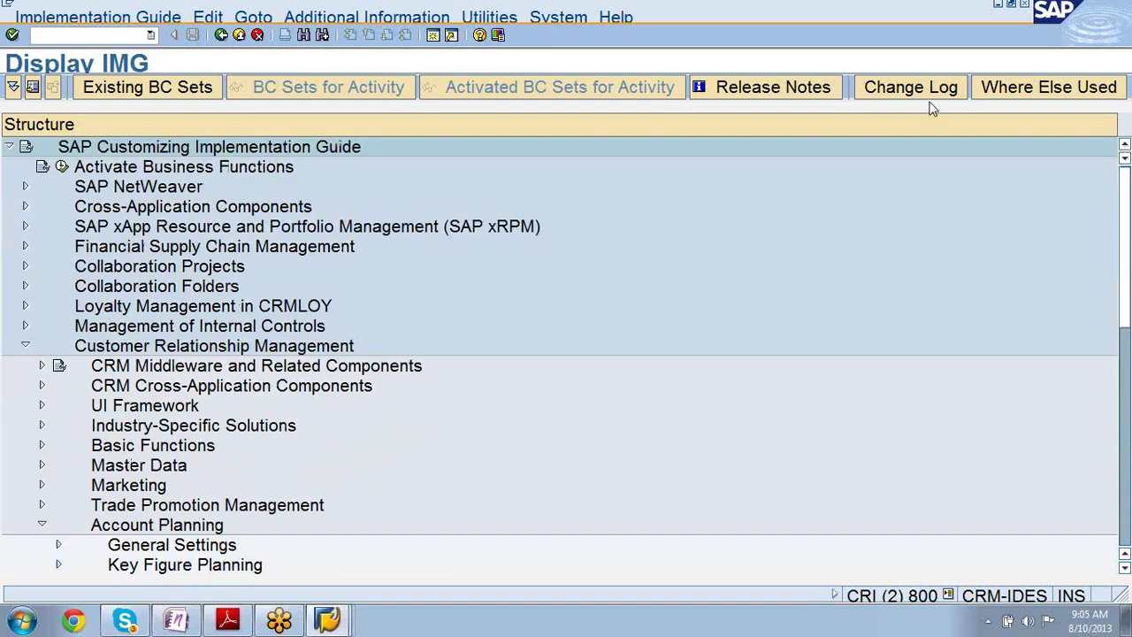
- Search the IMG structure for FICO, then for FI after FICO finds nothing
click(302, 34)
text(fico)
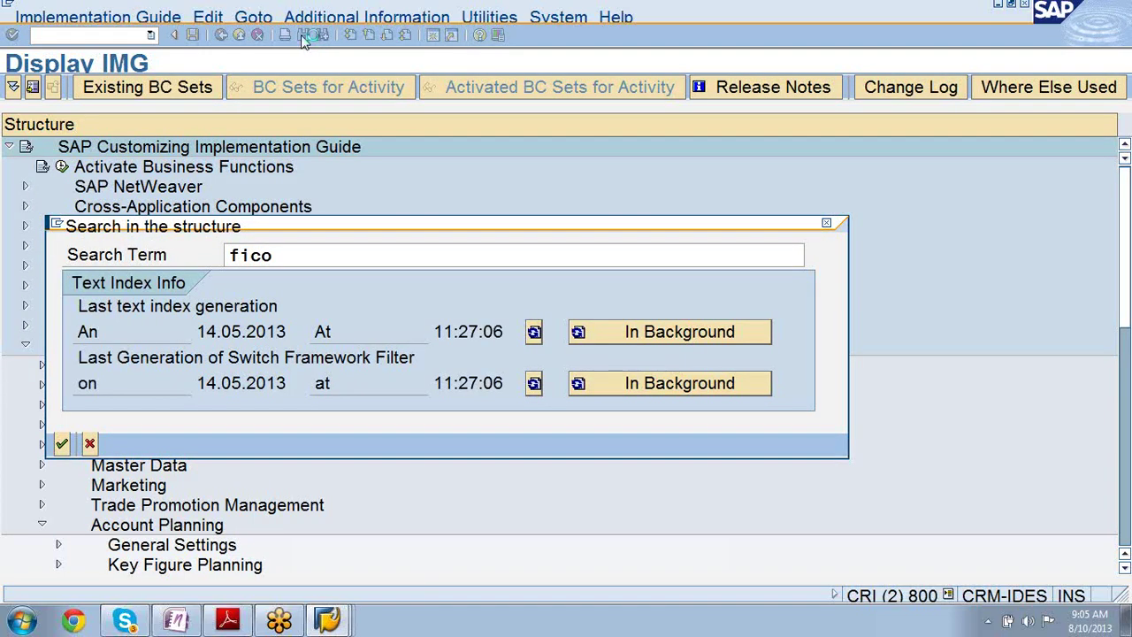
key(Return)
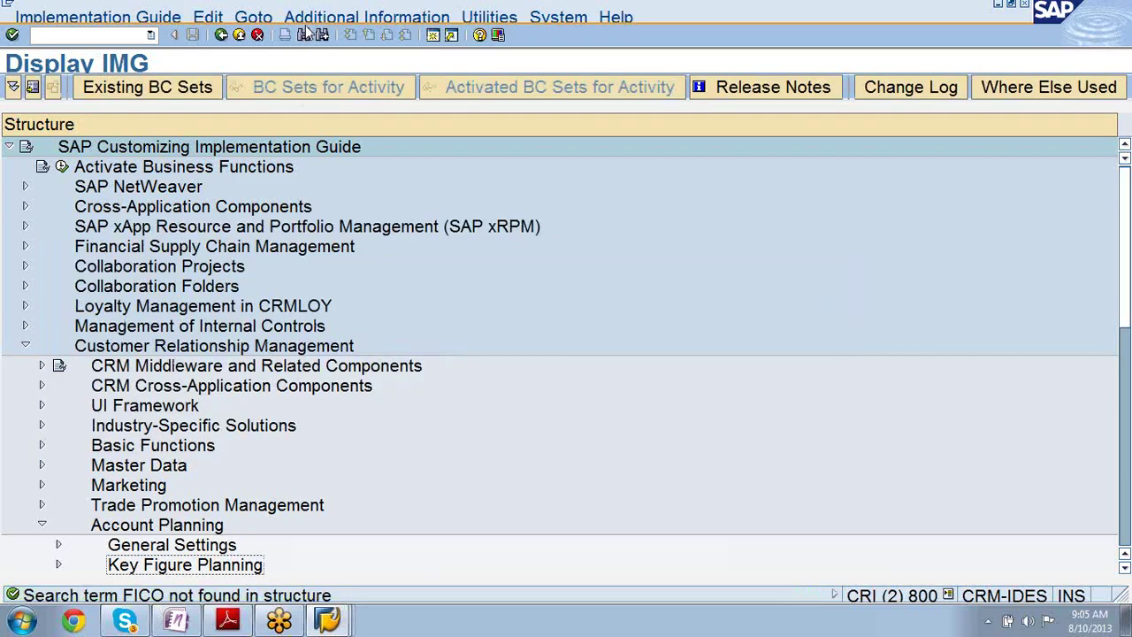
click(304, 37)
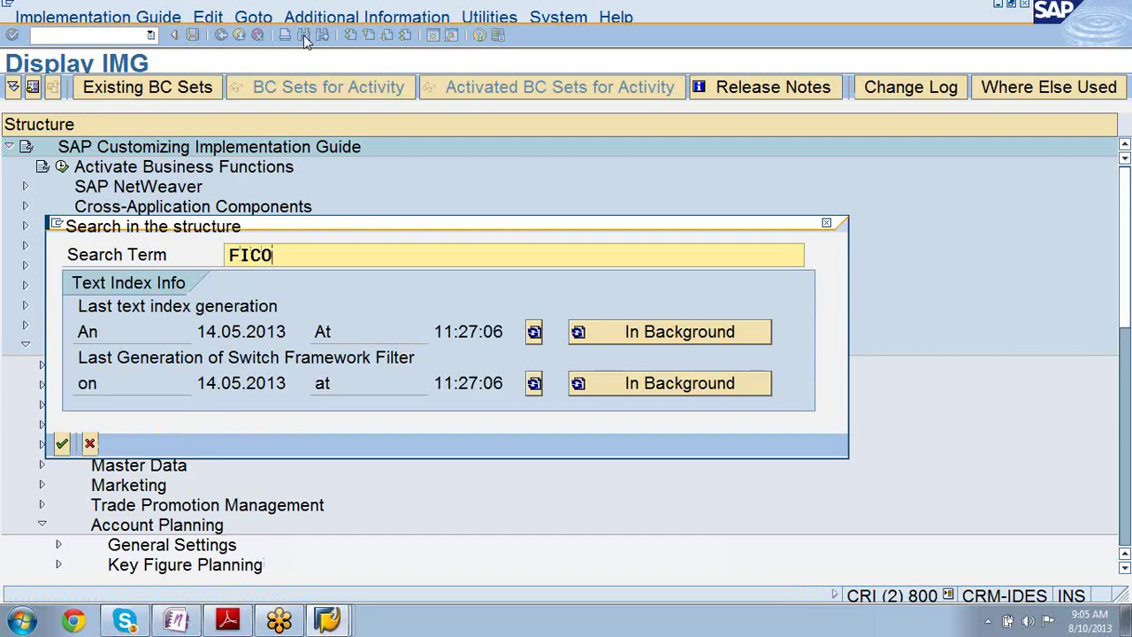
key(BackSpace)
key(BackSpace)
key(Return)
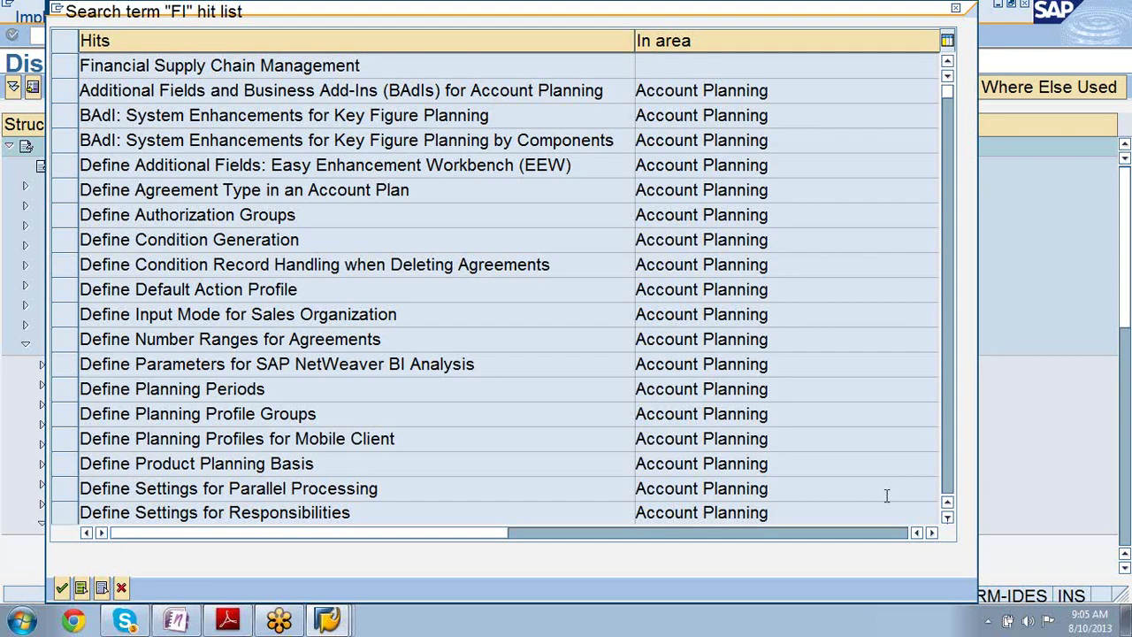
- Select the Billing hit Transfer to Accounts Receivable (FI-AR) and Accounts Payable (FI-AP)
scroll(695, 439, down, 5)
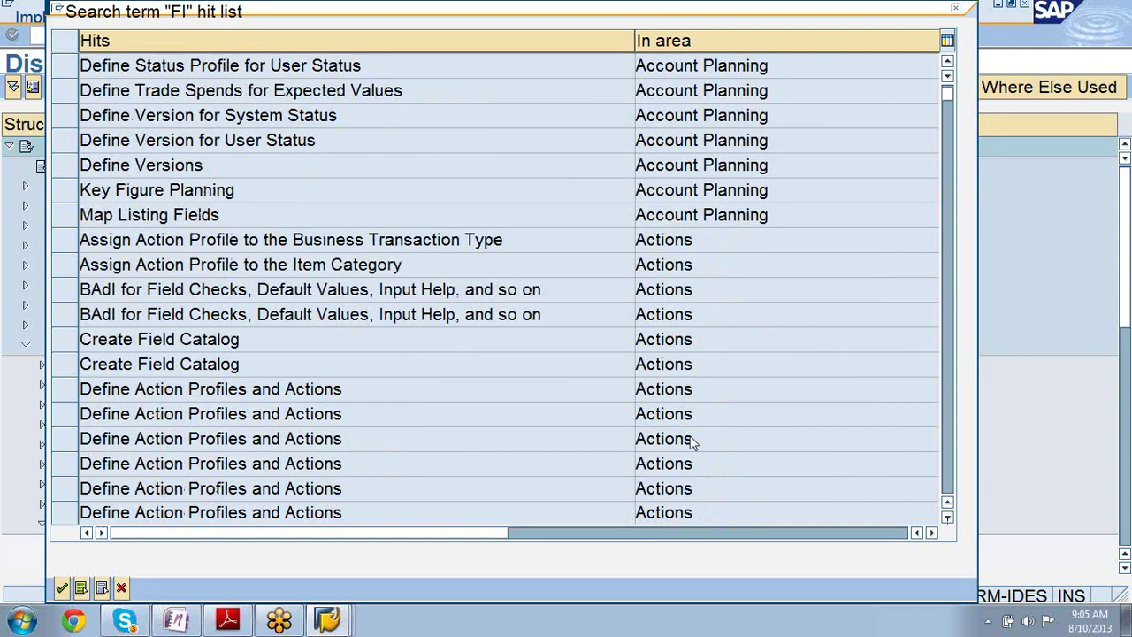
scroll(693, 436, down, 5)
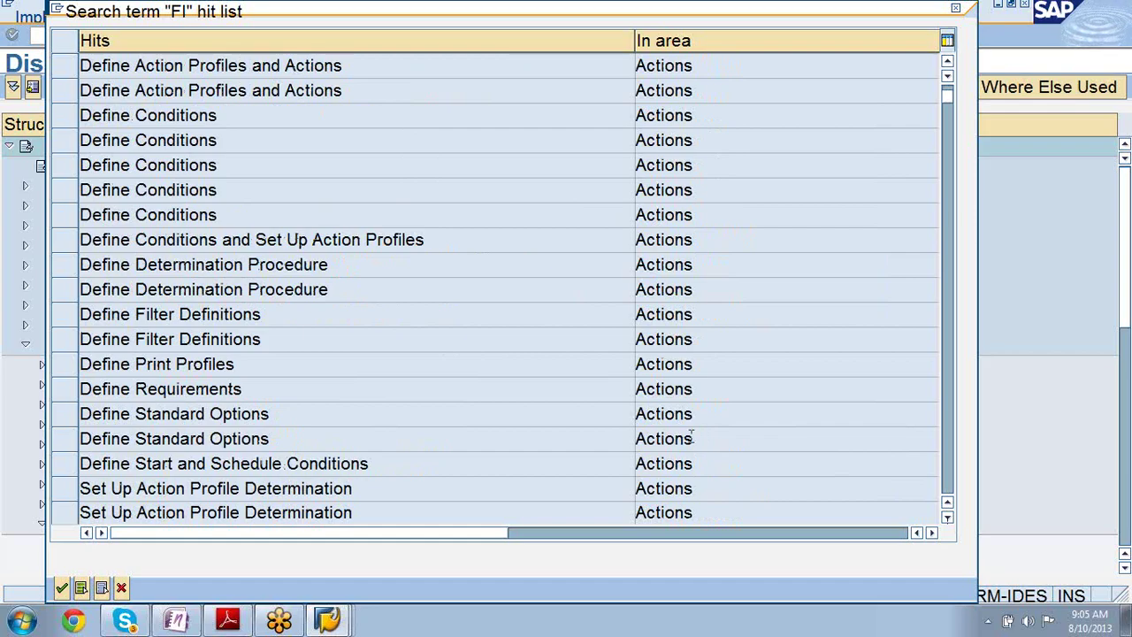
scroll(693, 438, down, 5)
scroll(694, 440, down, 5)
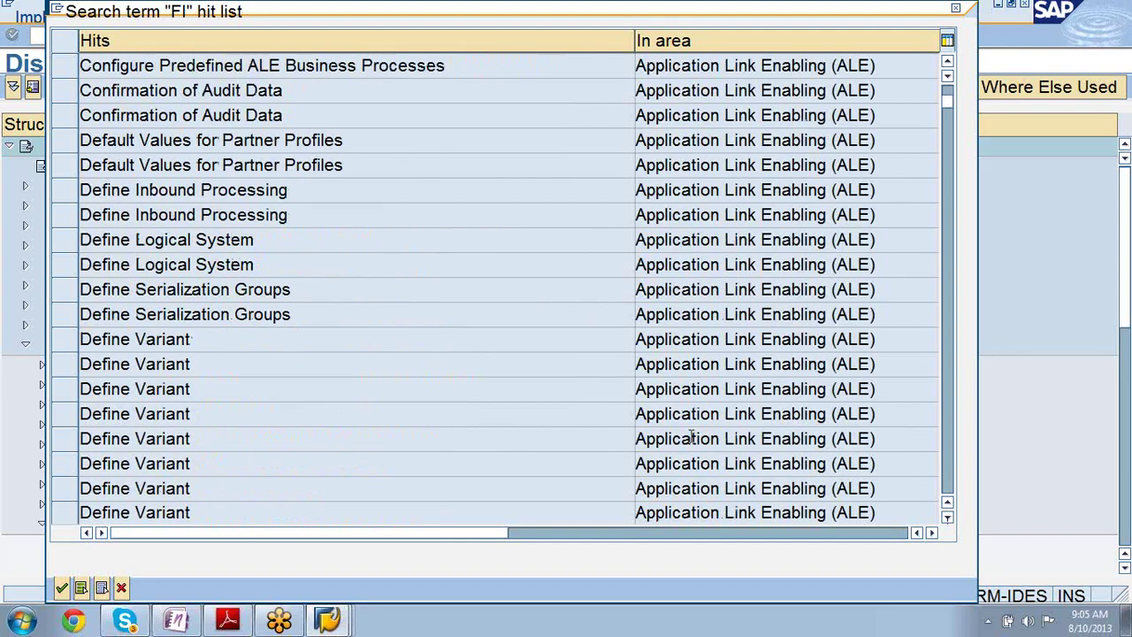
scroll(693, 437, down, 5)
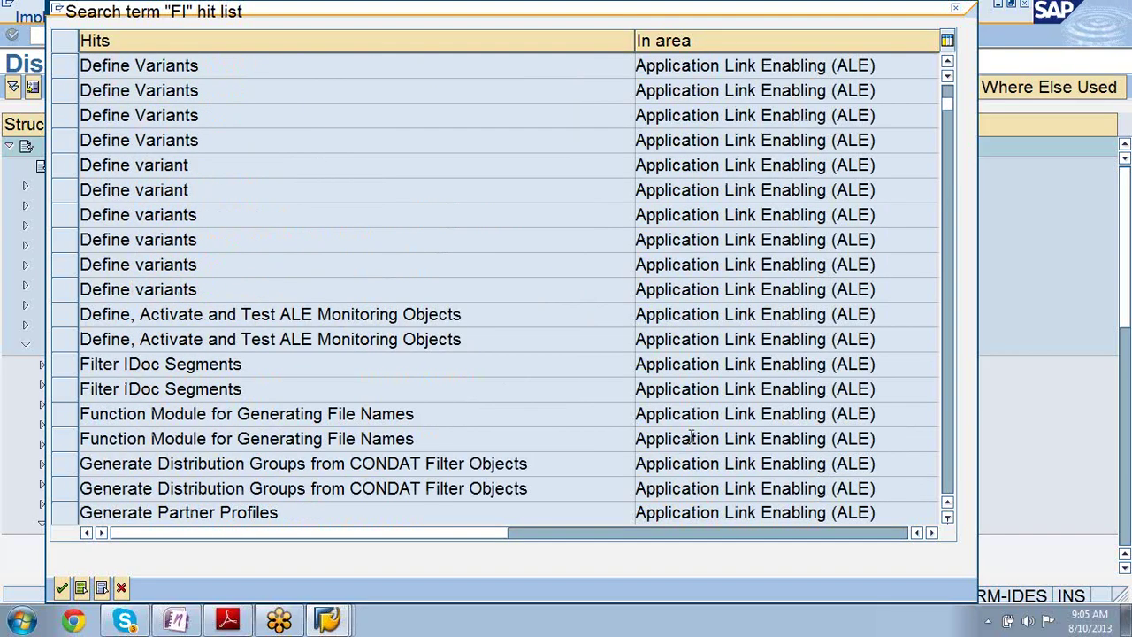
scroll(693, 439, down, 5)
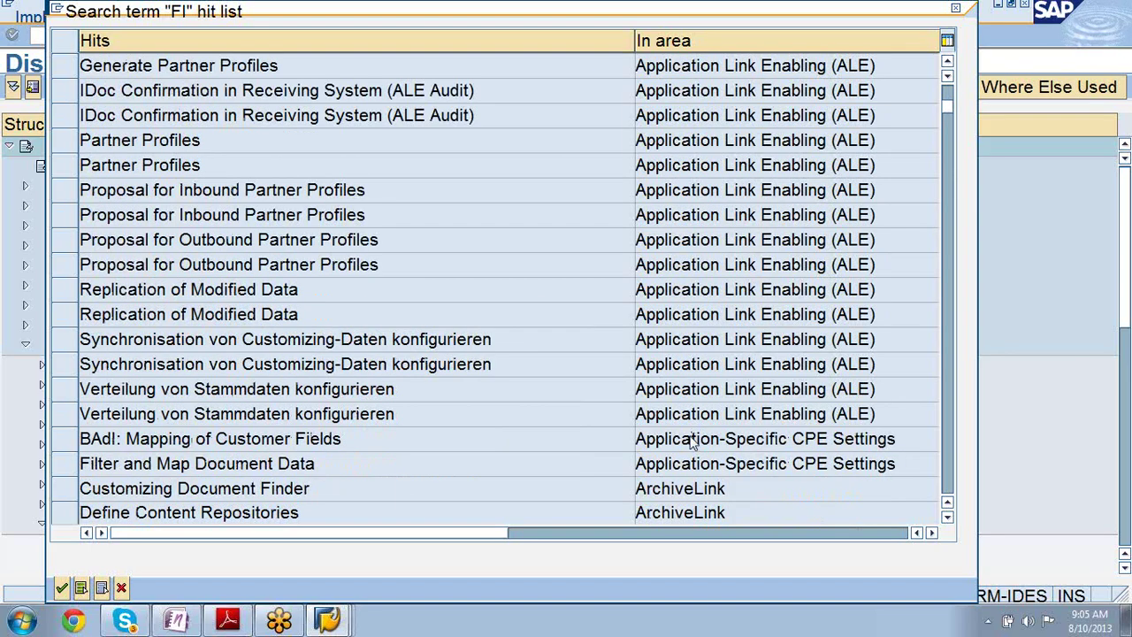
scroll(693, 439, down, 5)
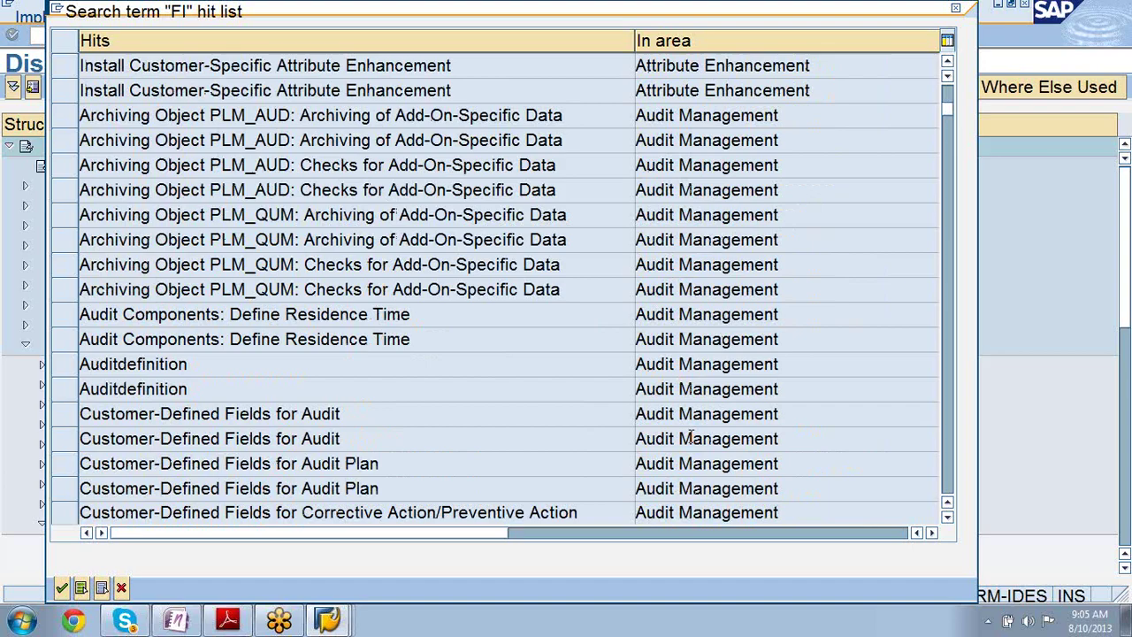
scroll(691, 439, down, 5)
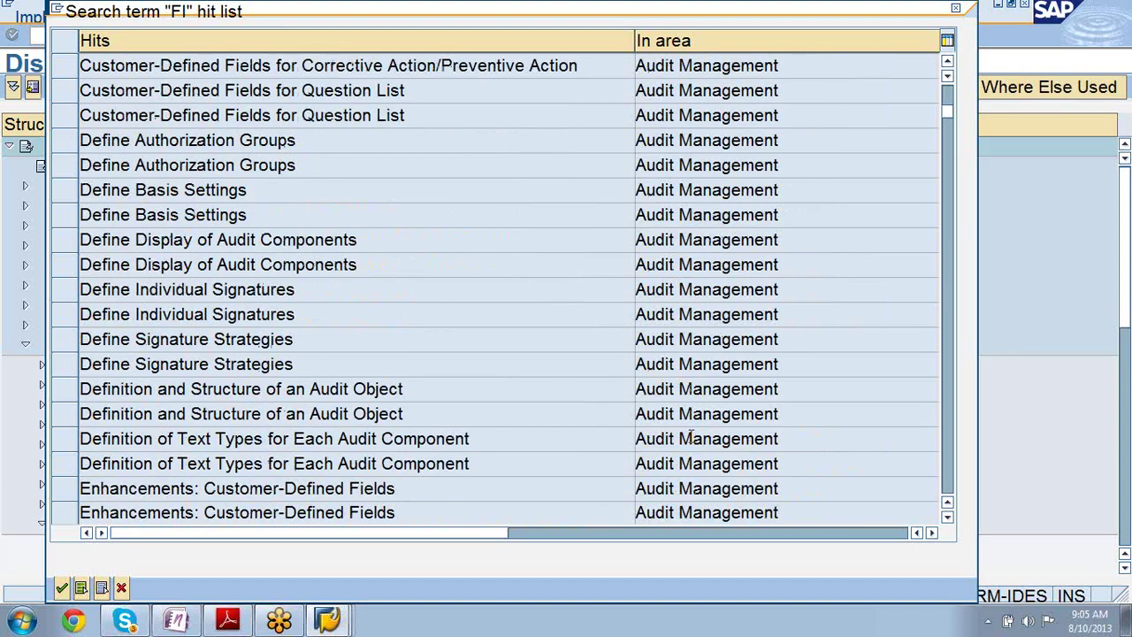
scroll(693, 439, down, 5)
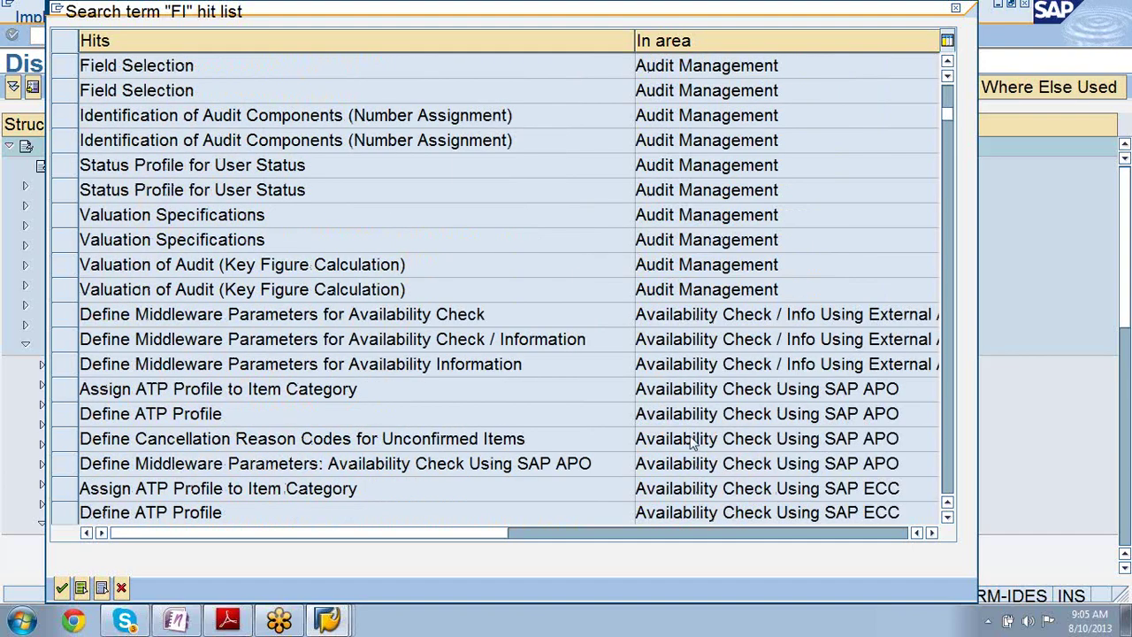
scroll(693, 438, up, 5)
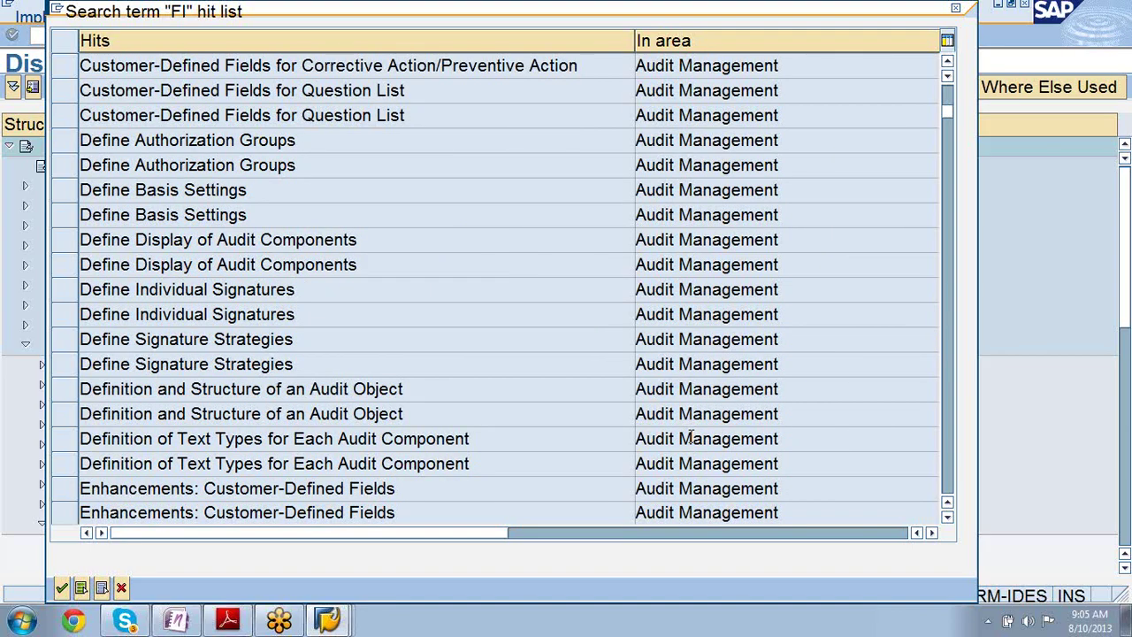
scroll(691, 438, down, 5)
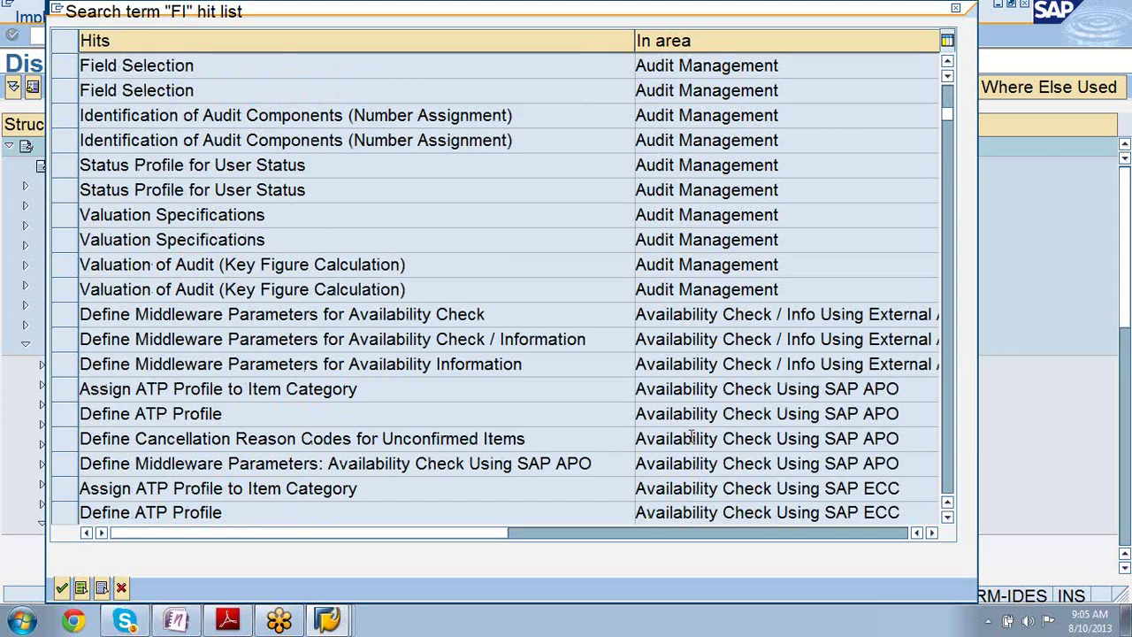
scroll(690, 439, down, 5)
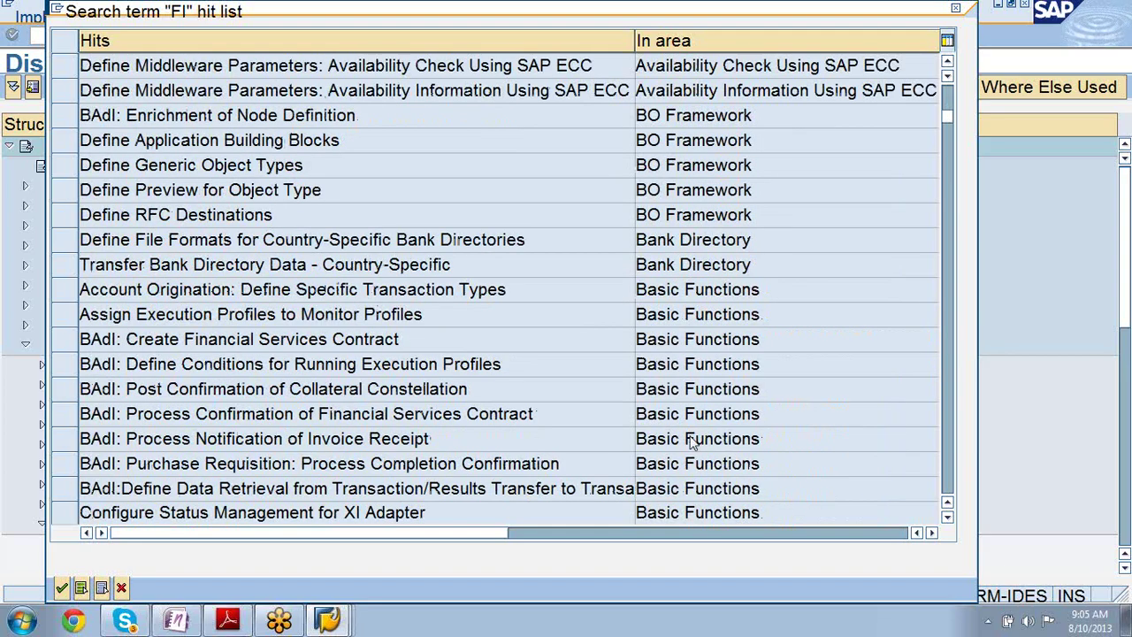
scroll(690, 438, down, 5)
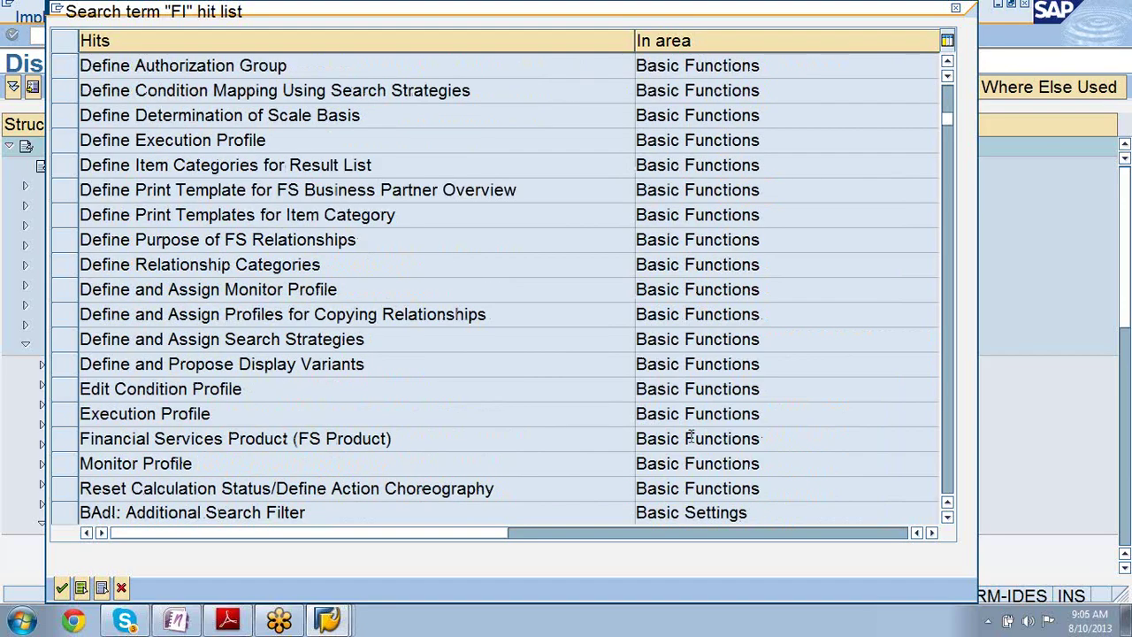
scroll(690, 438, down, 5)
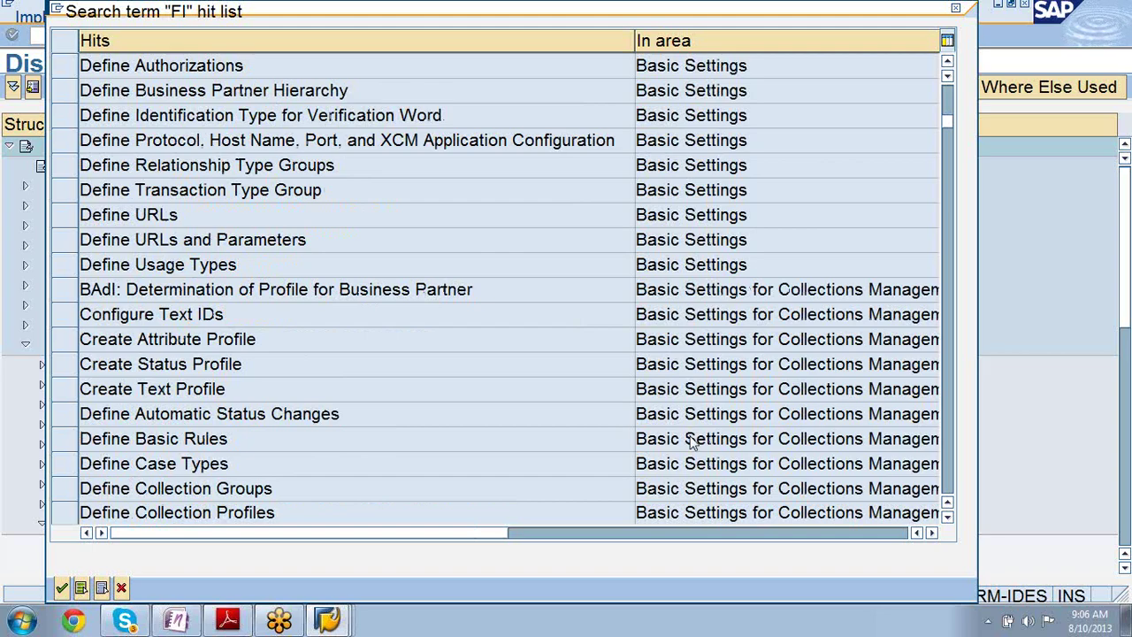
scroll(691, 438, down, 5)
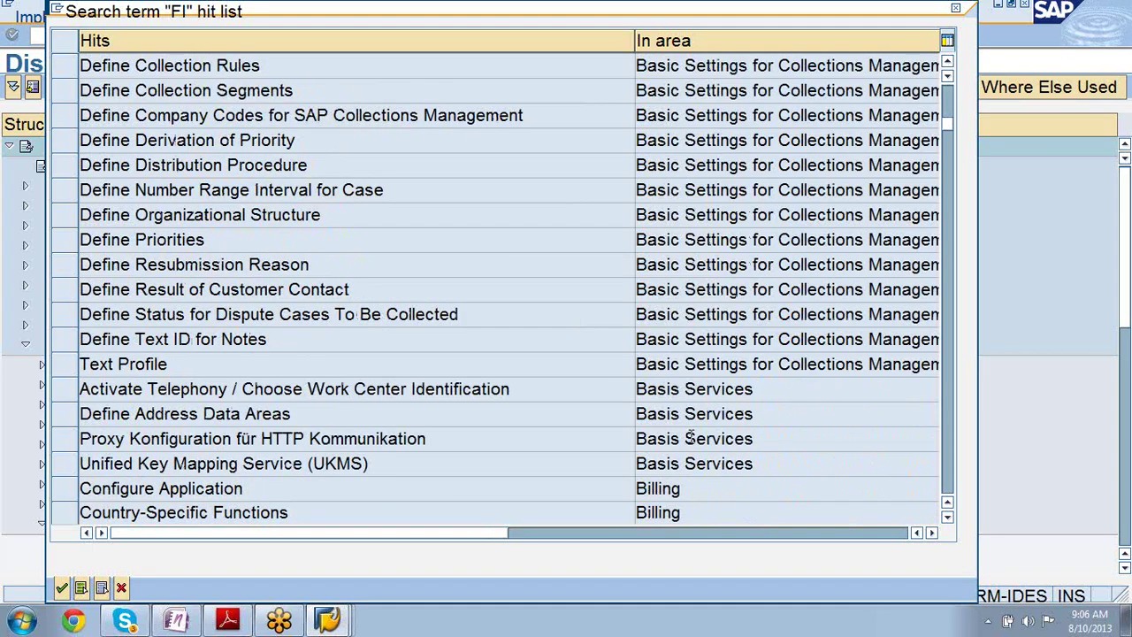
scroll(690, 439, down, 5)
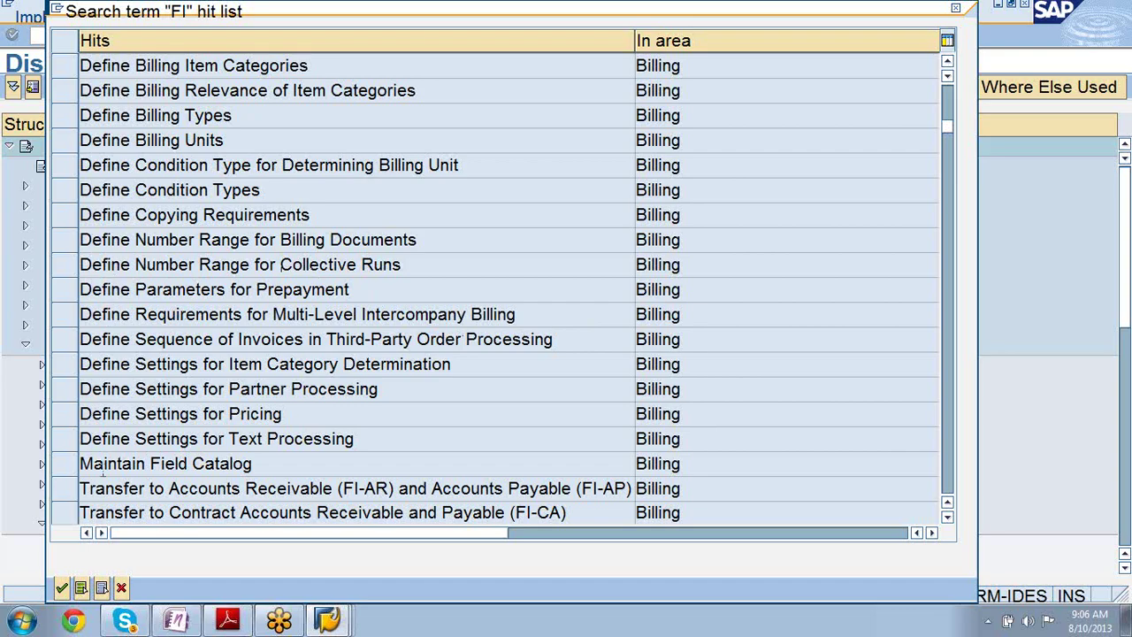
click(74, 495)
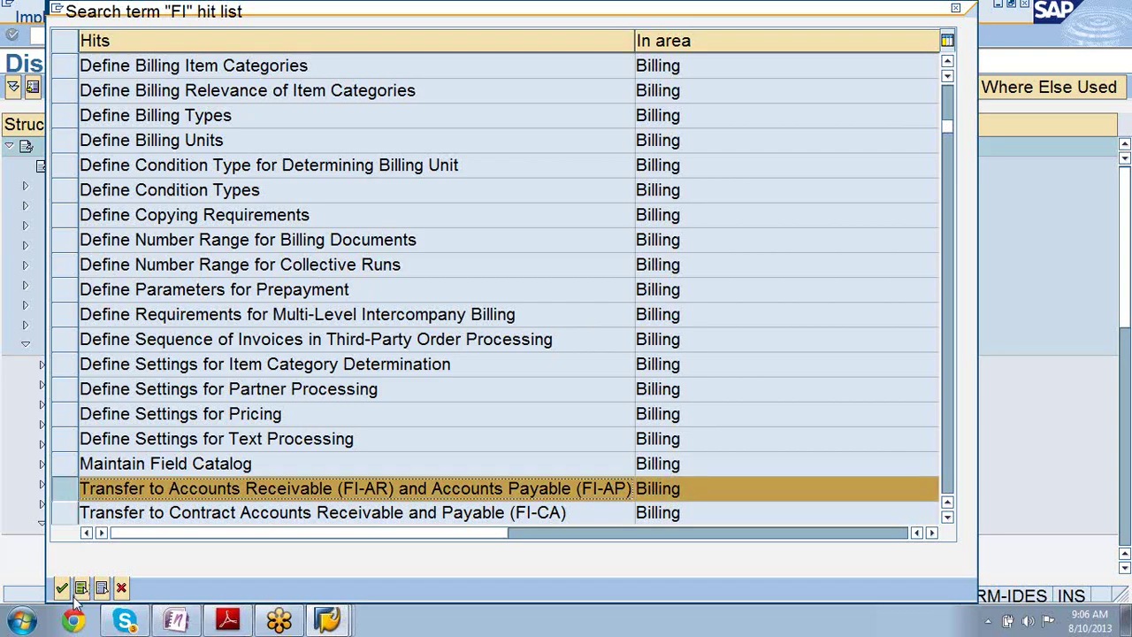
- Jump to the FI-AR/FI-AP transfer node under Billing Integration, then bring up the Sales PDF
click(62, 589)
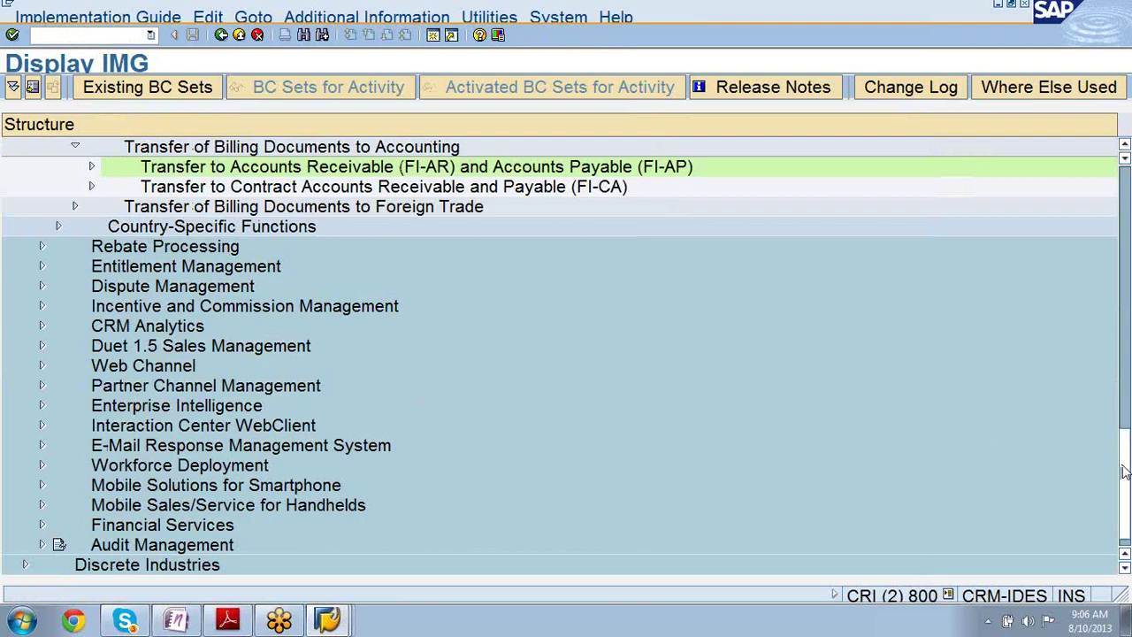
drag(1125, 473, 1114, 424)
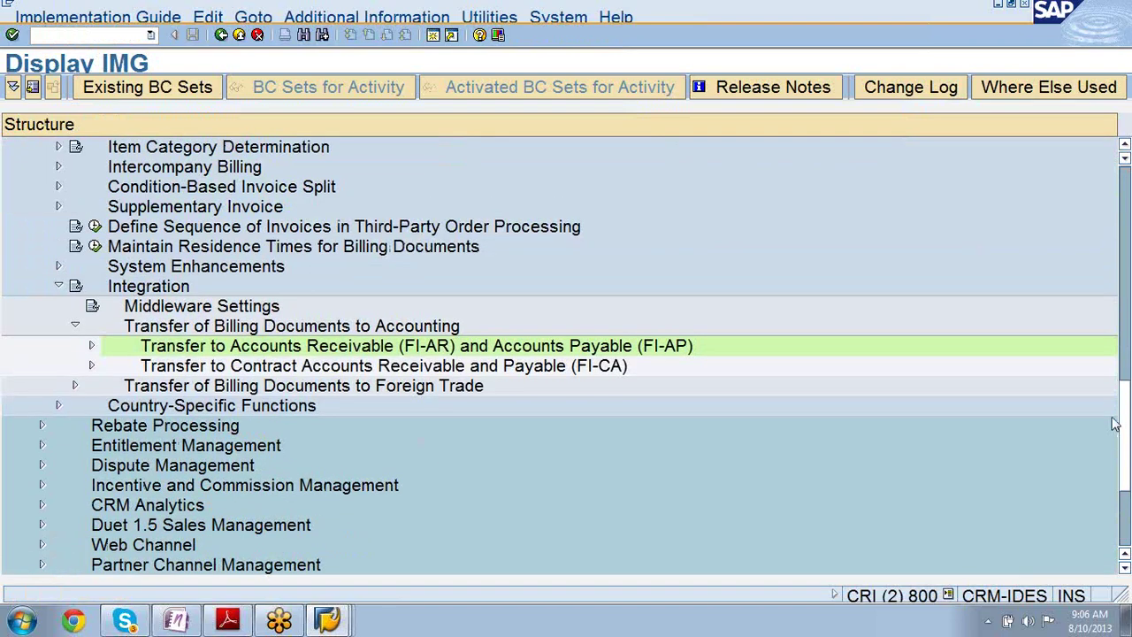
drag(1114, 425, 1114, 416)
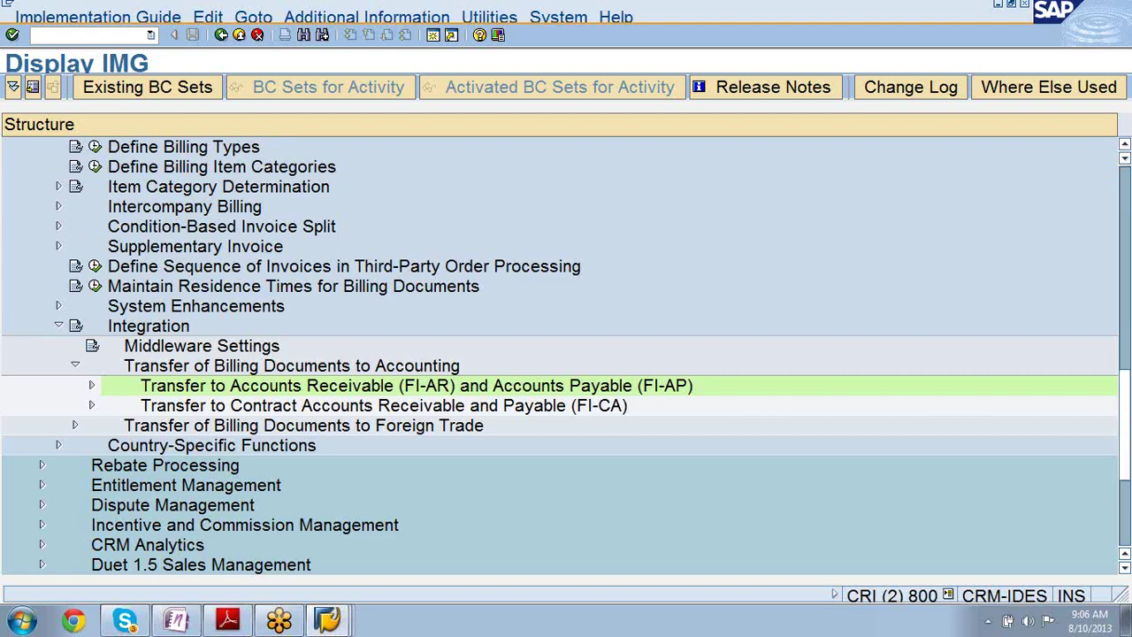
click(227, 621)
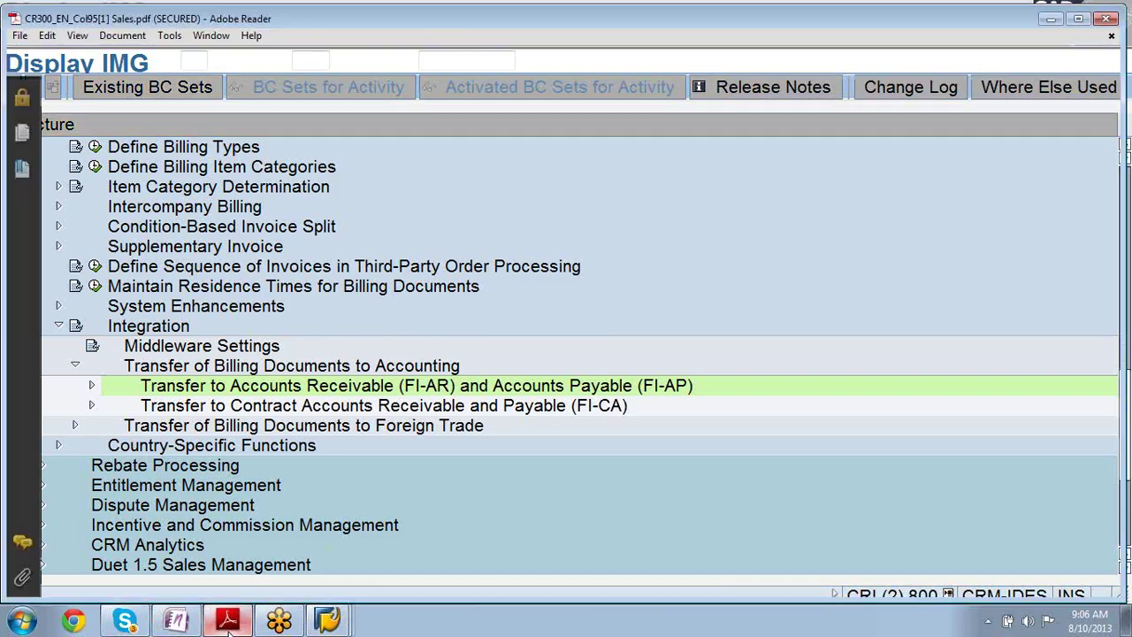
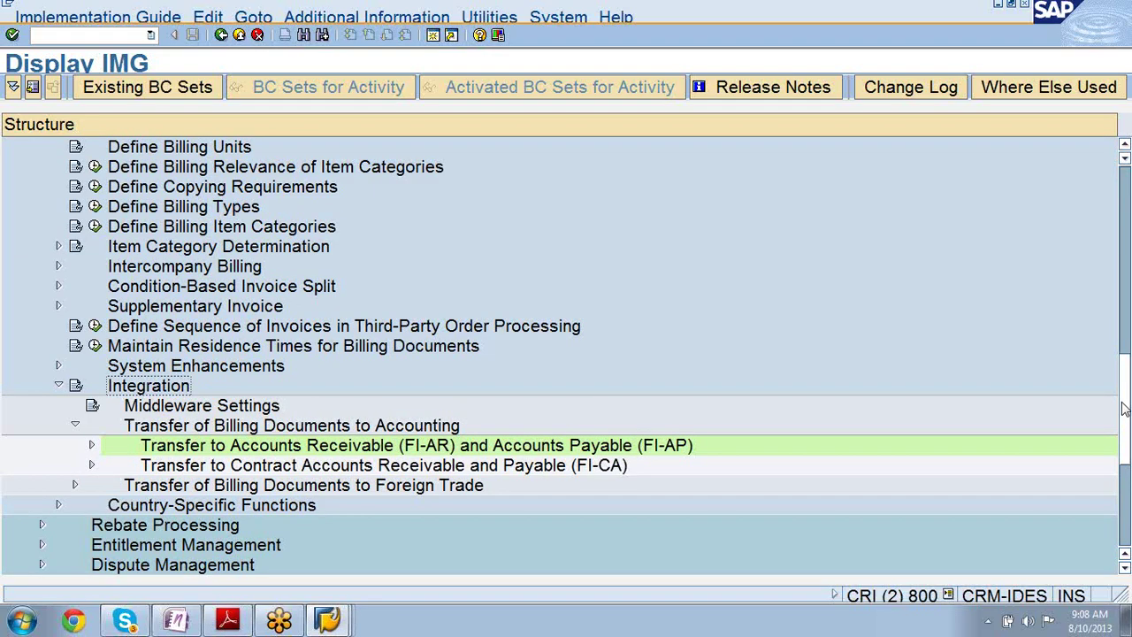
- Expand the FI-AR/FI-AP transfer node to list activities such as Assign Tax Transaction Key
click(92, 446)
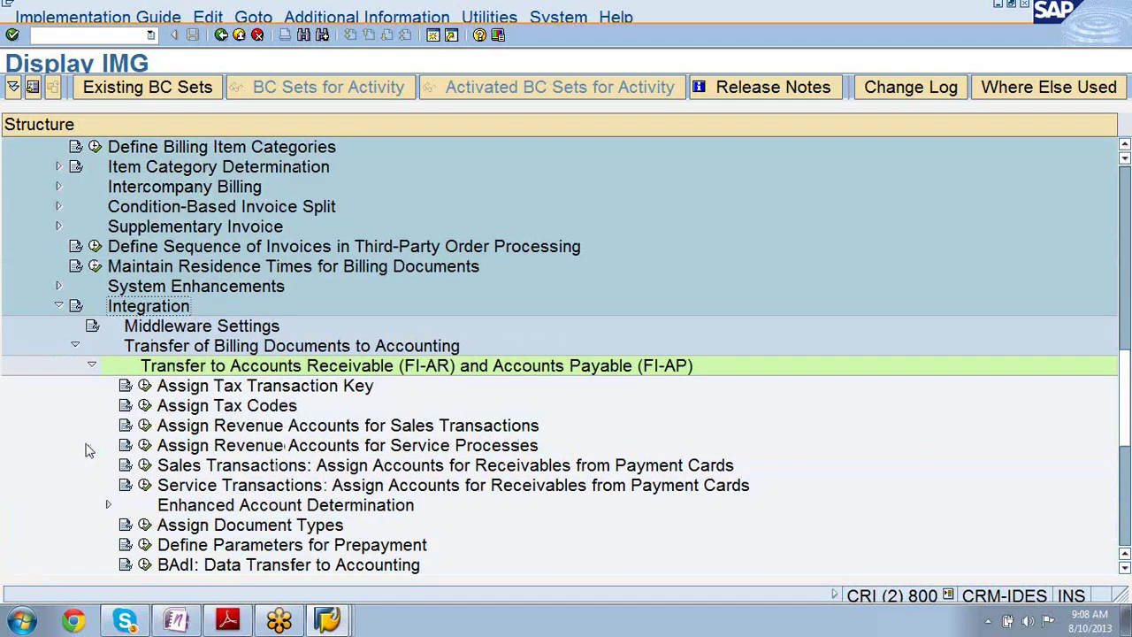
click(203, 373)
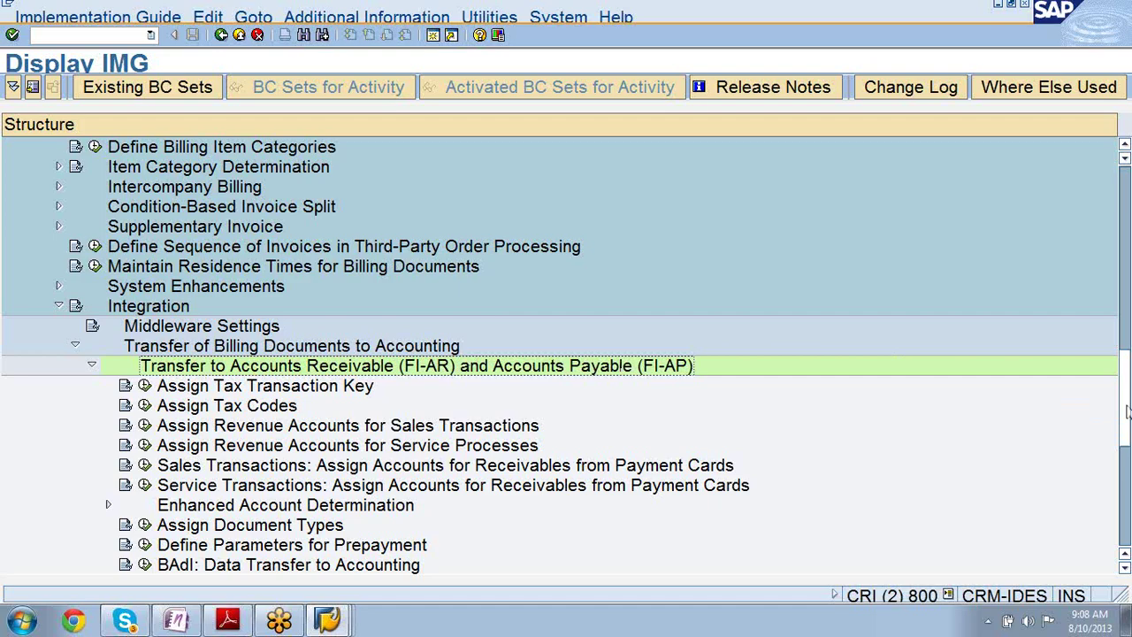
drag(1128, 411, 1129, 448)
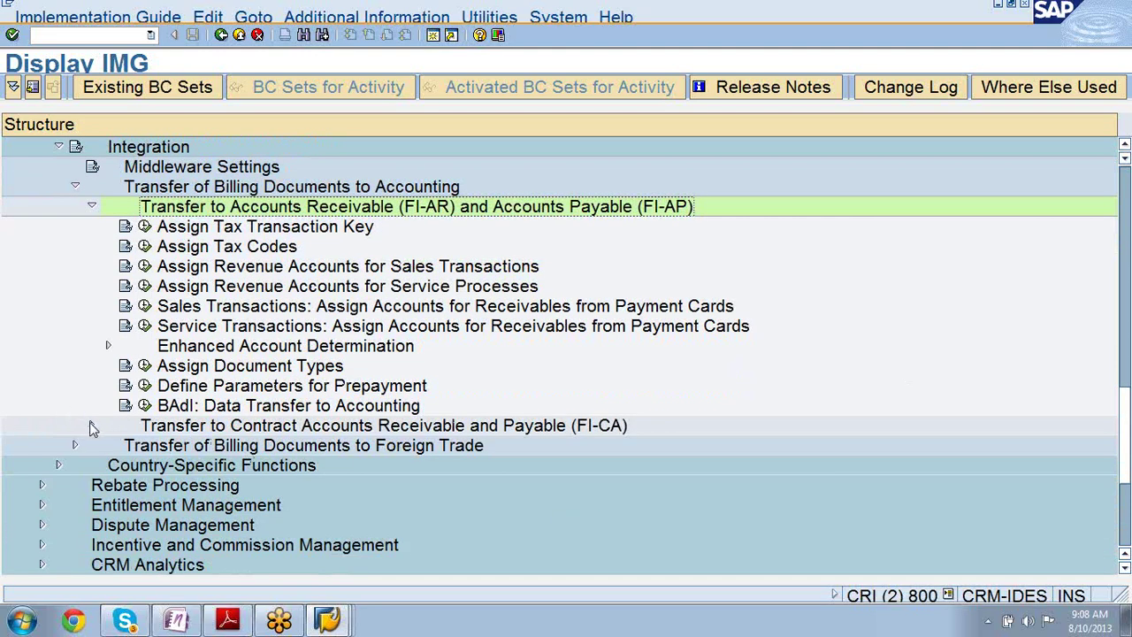
- Expand the FI-CA transfer node, scroll through its activities, and select Middleware Settings
click(90, 425)
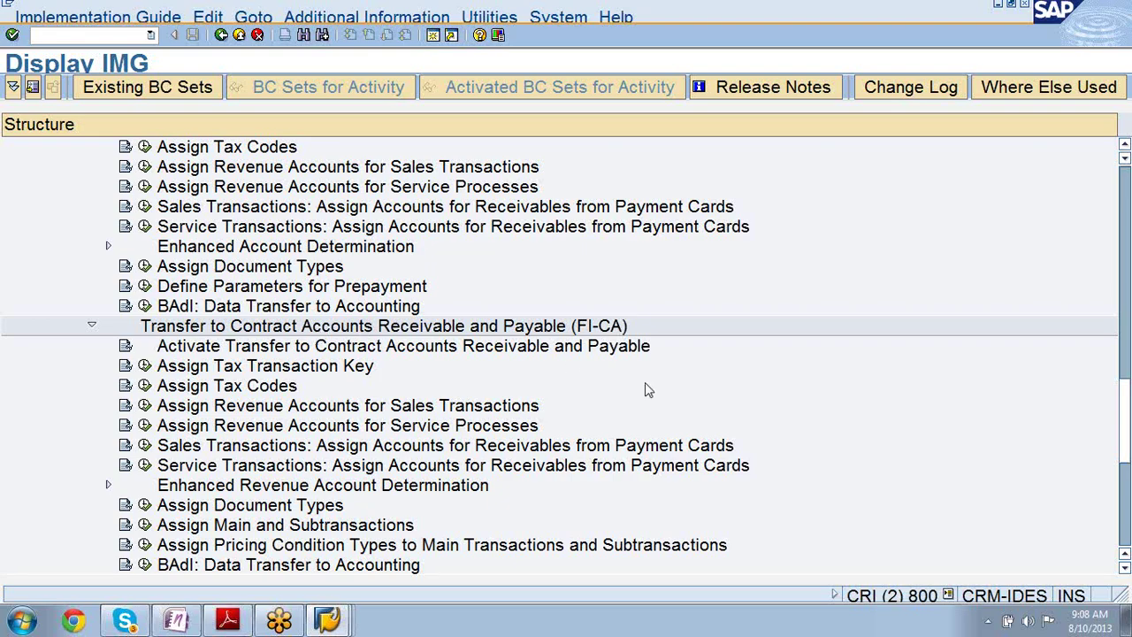
drag(1125, 425, 1127, 414)
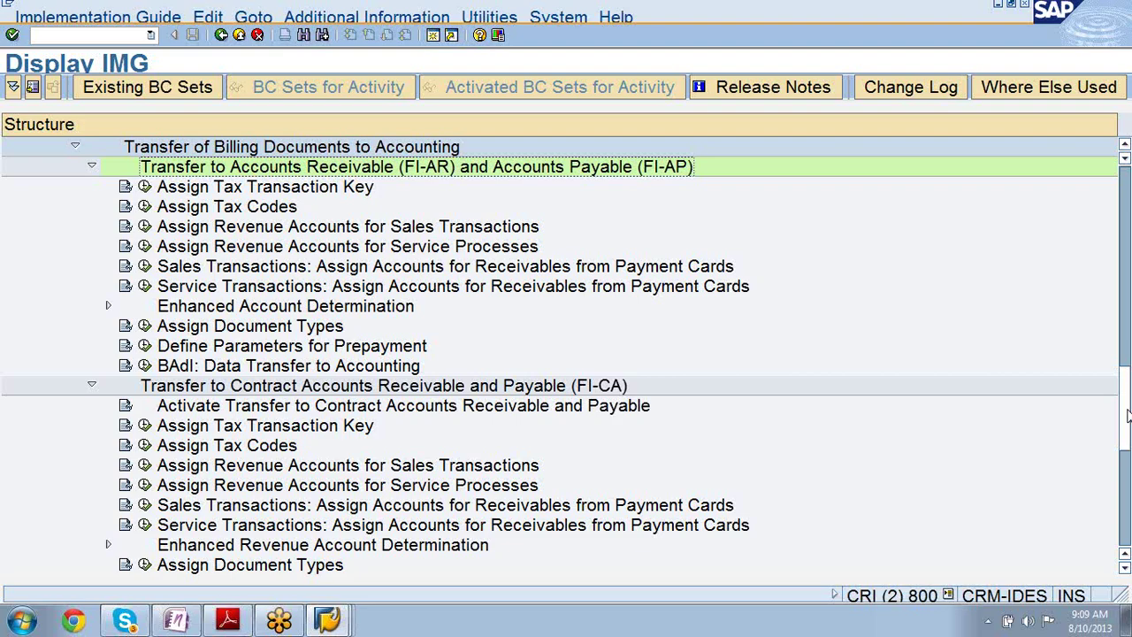
scroll(1126, 416, down, 1)
scroll(1127, 427, down, 1)
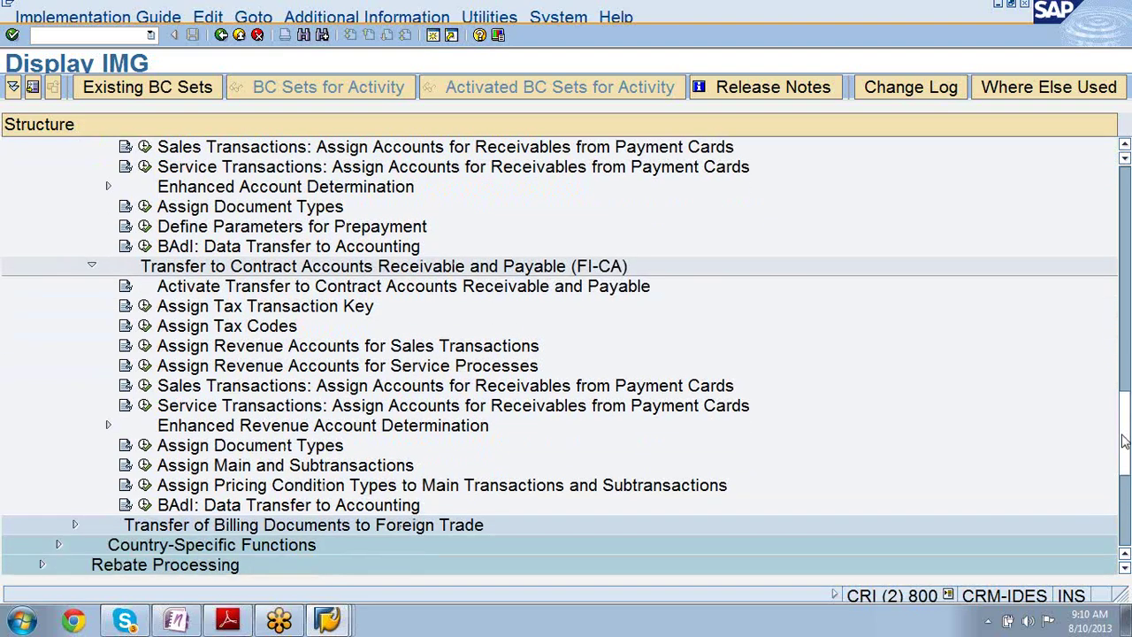
scroll(1123, 447, down, 1)
drag(1123, 446, 1125, 400)
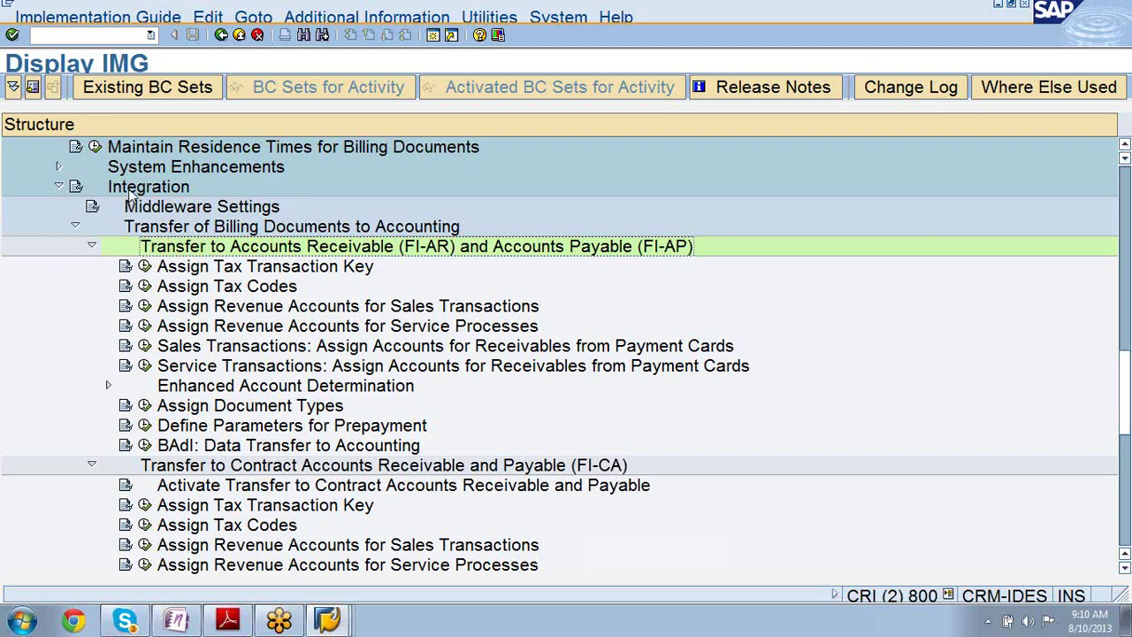
click(148, 211)
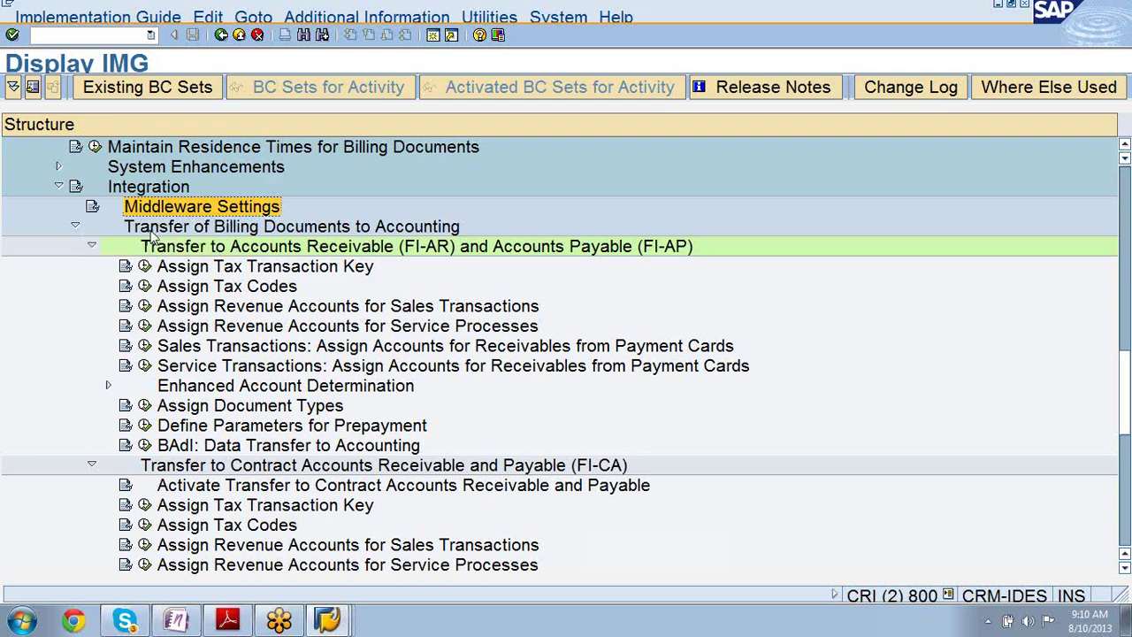
- Show the Middleware Settings documentation and highlight its reference to SAP Note 504735
click(93, 208)
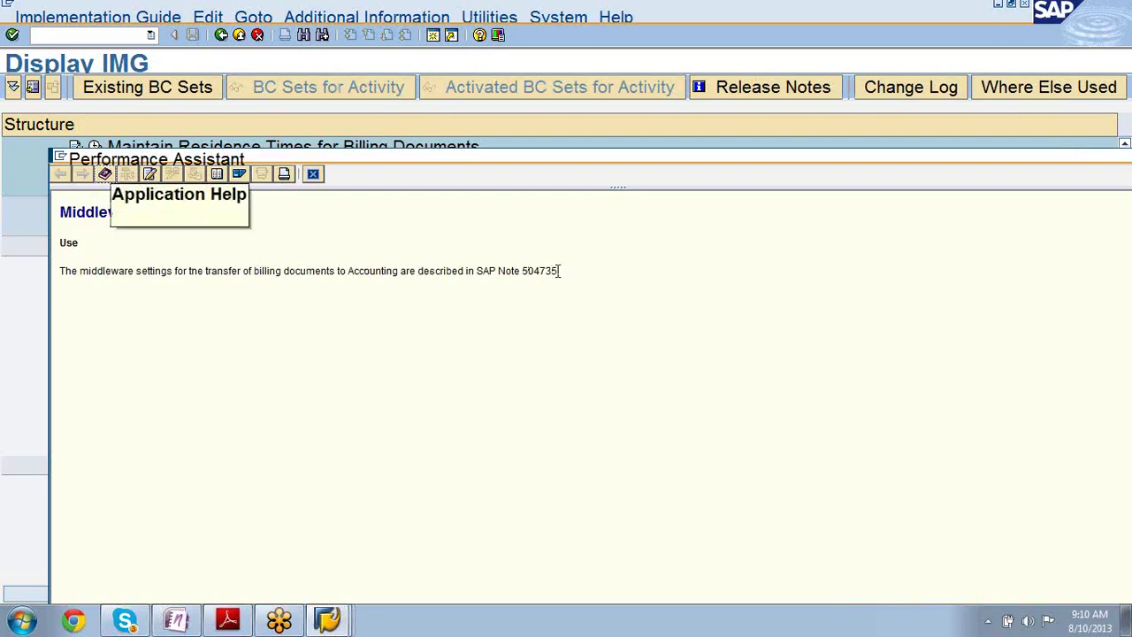
drag(558, 271, 524, 281)
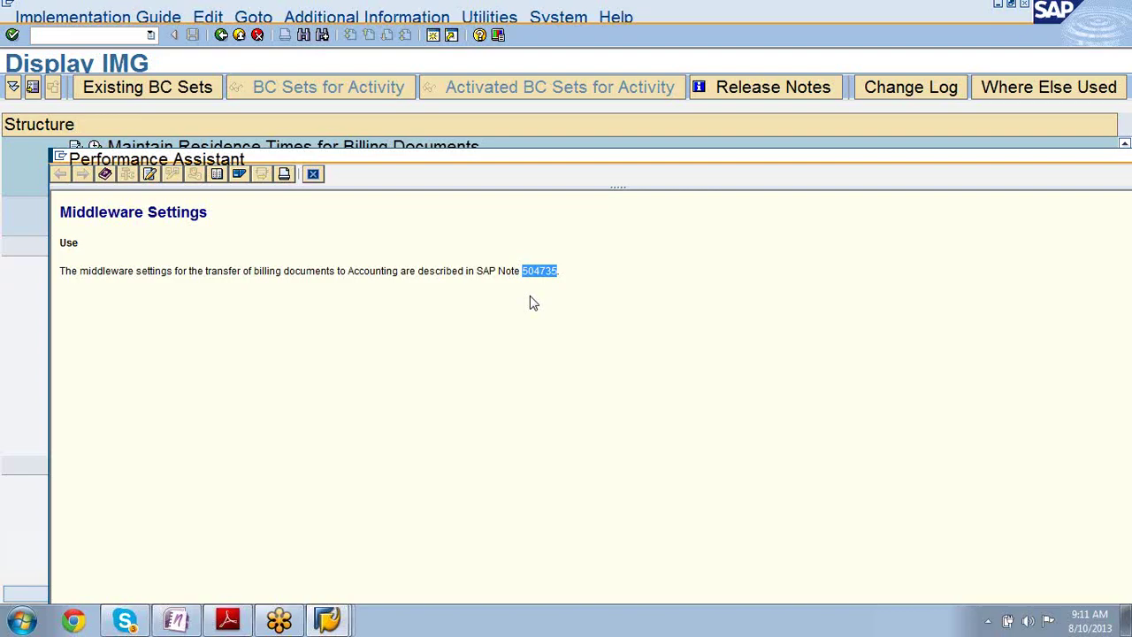
- Close the Performance Assistant to return to the expanded IMG billing transfer activities
click(314, 175)
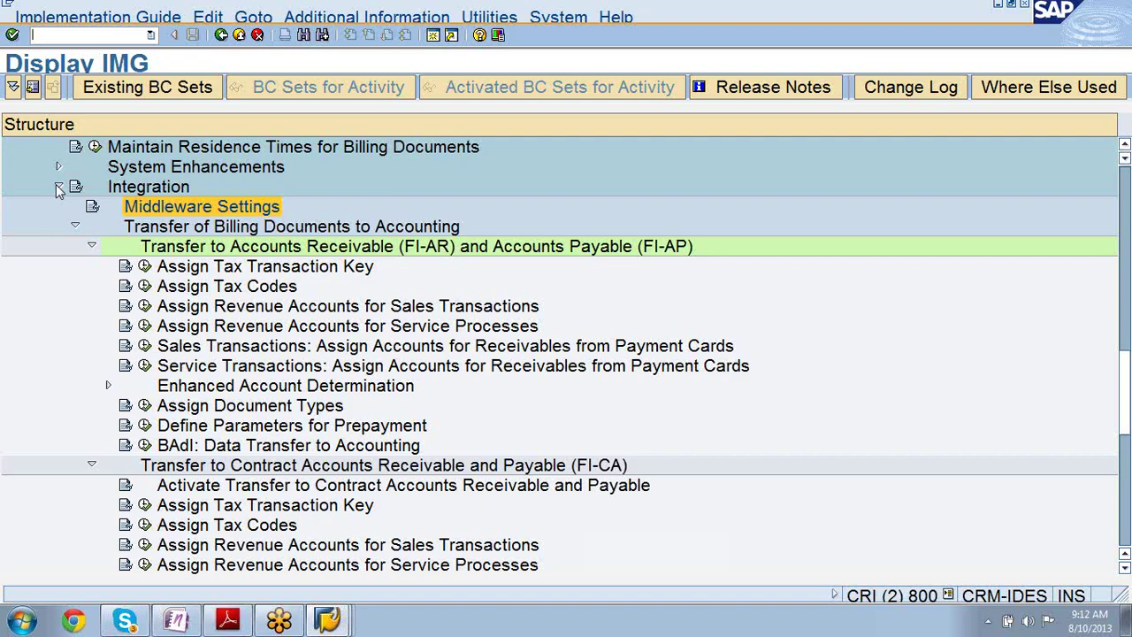
- Collapse the Integration branch and switch to the CR300 Sales PDF in Adobe Reader
click(59, 188)
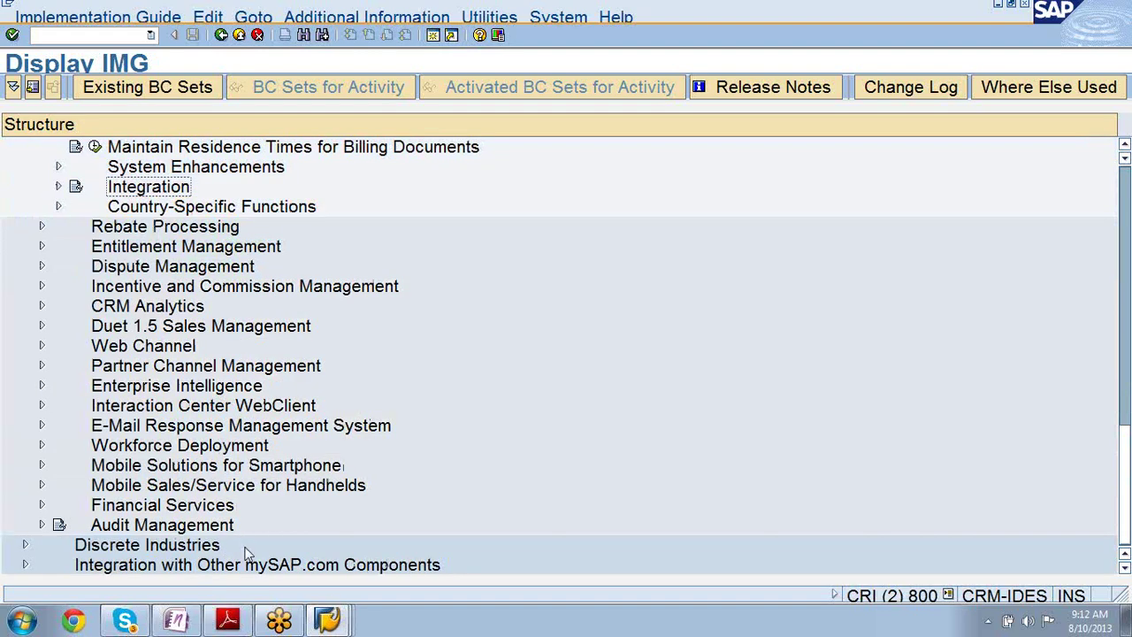
click(232, 619)
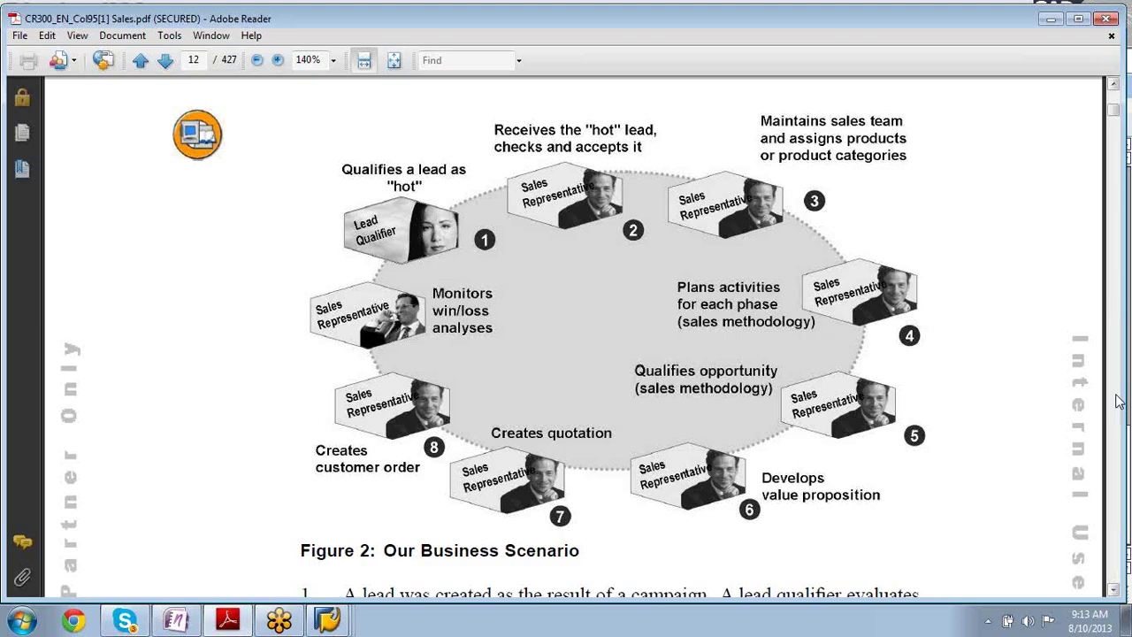
- Page down the handbook past the scenario steps until the whole Figure 4 graphic shows
click(1116, 401)
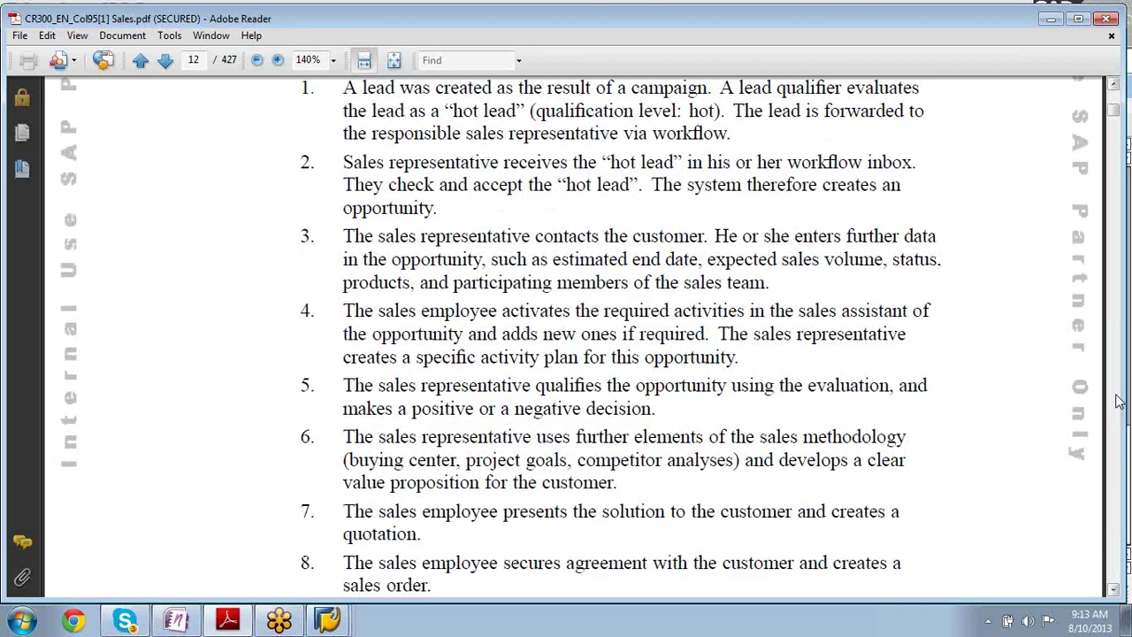
click(1116, 401)
click(1116, 401)
click(1116, 401)
click(1116, 401)
click(1116, 400)
click(1116, 401)
click(1116, 401)
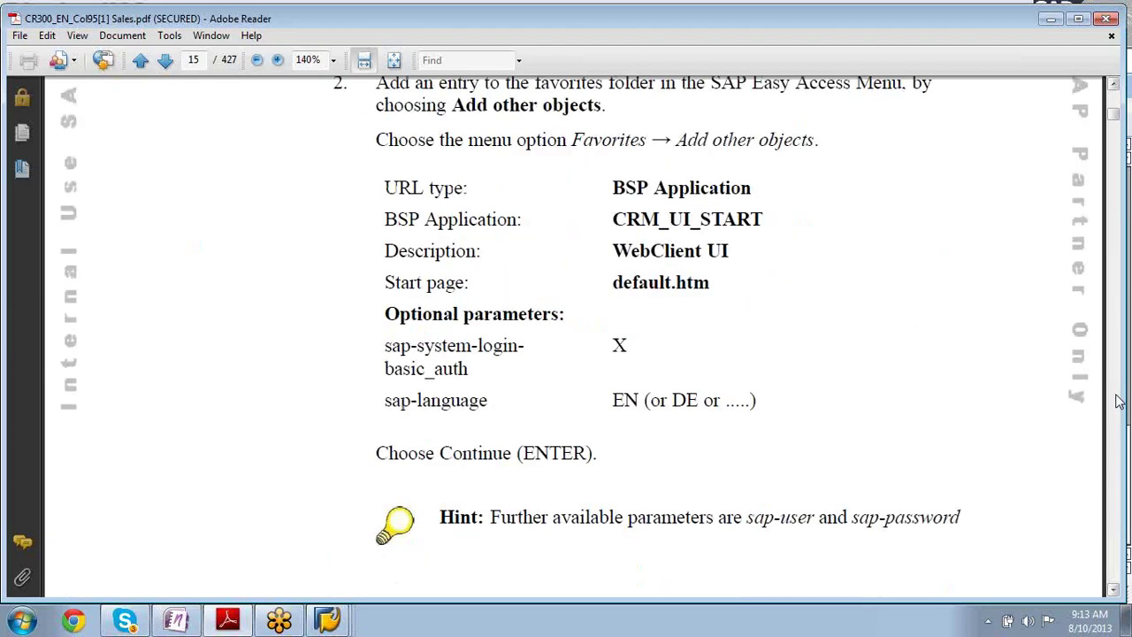
click(1116, 401)
click(1116, 400)
click(1116, 400)
click(1116, 400)
click(1116, 401)
click(1116, 401)
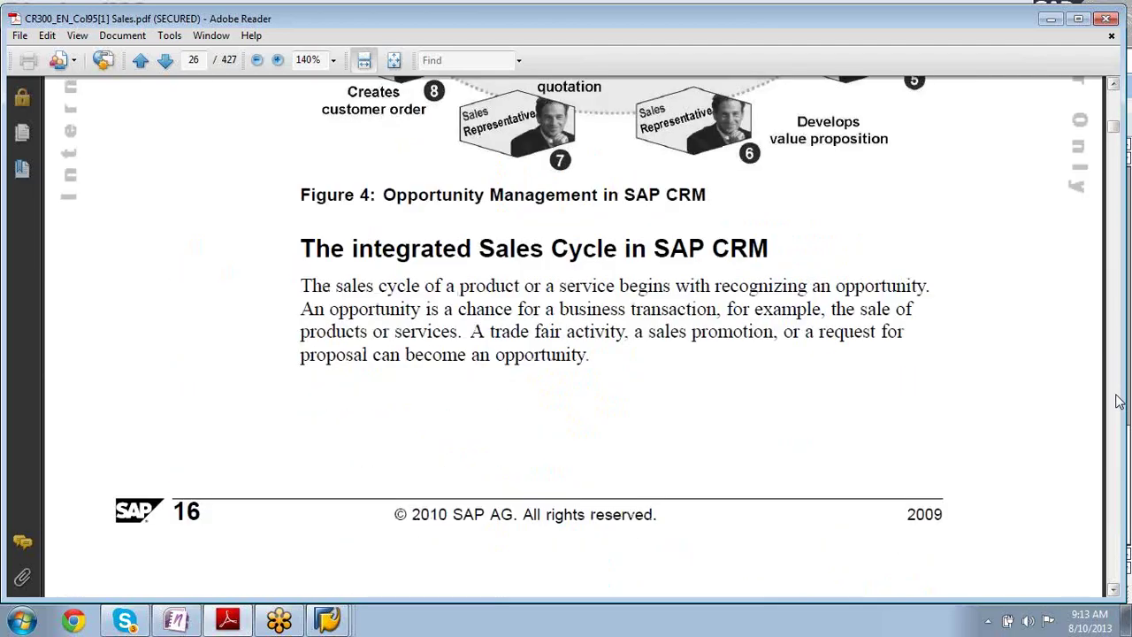
scroll(1116, 401, up, 5)
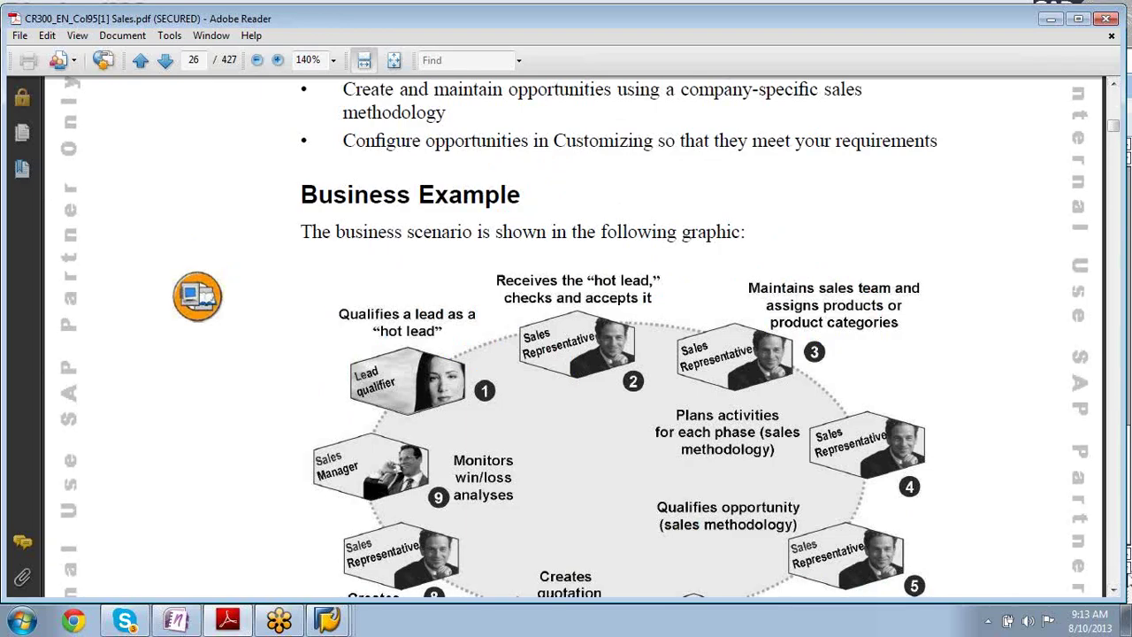
click(1115, 591)
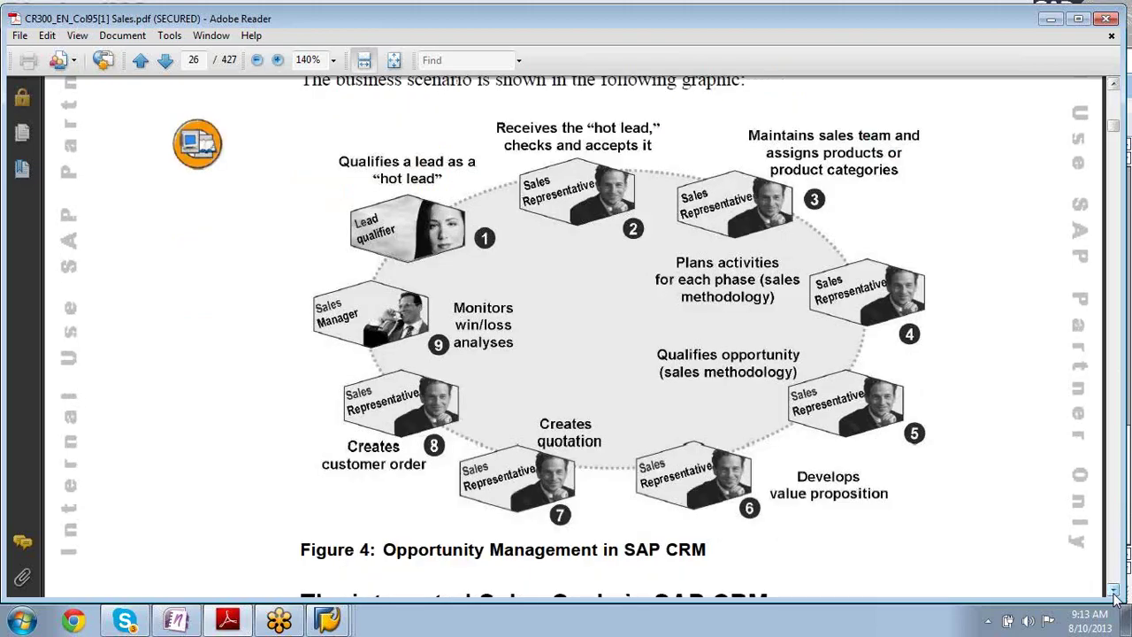
- Jump to the handbook's last page, then back to the title page and around Unit 1's introduction
key(End)
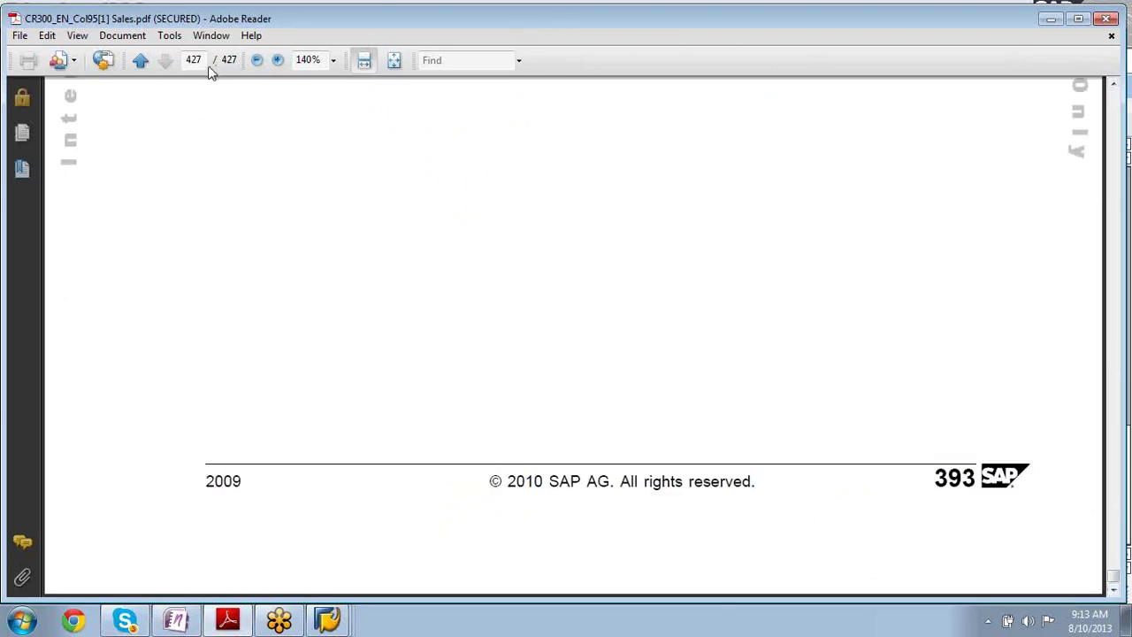
key(Home)
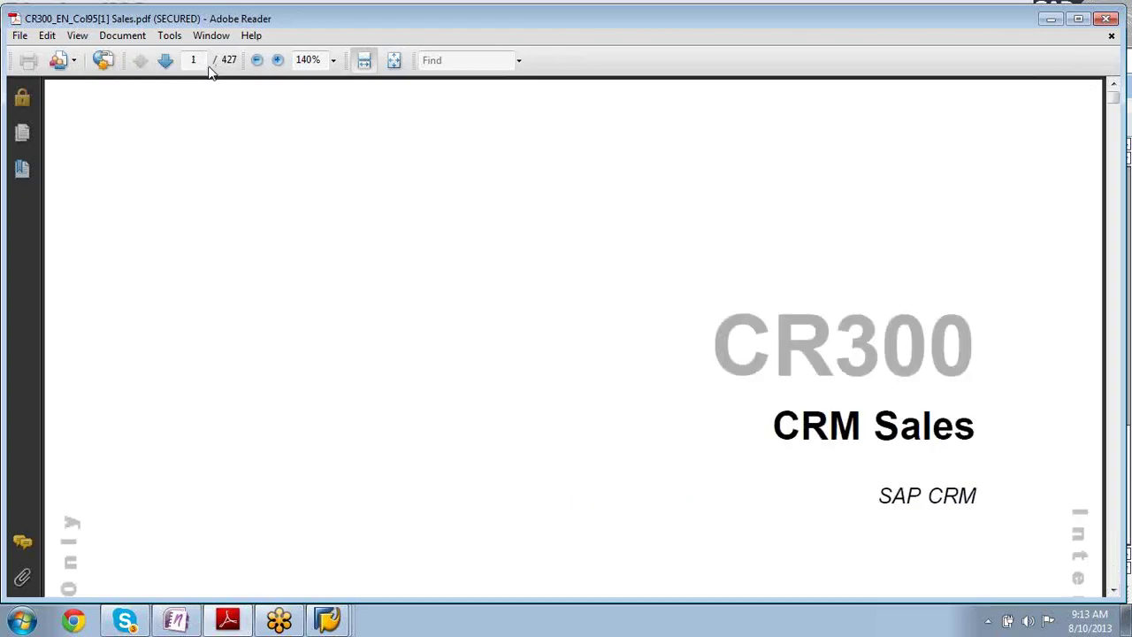
key(Page_Down)
key(Page_Down)
key(Page_Down)
key(Page_Down)
key(Page_Down)
key(Page_Down)
key(Page_Down)
key(Page_Down)
key(Page_Down)
key(Page_Down)
key(Page_Down)
key(Page_Down)
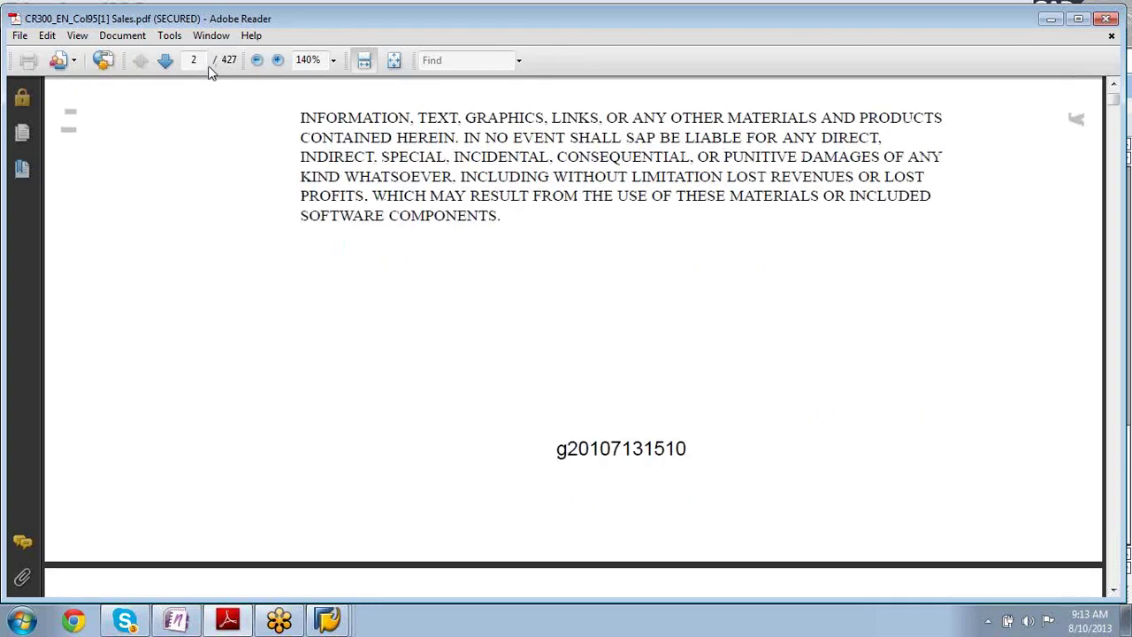
key(Page_Up)
key(Page_Up)
key(Page_Up)
key(Page_Up)
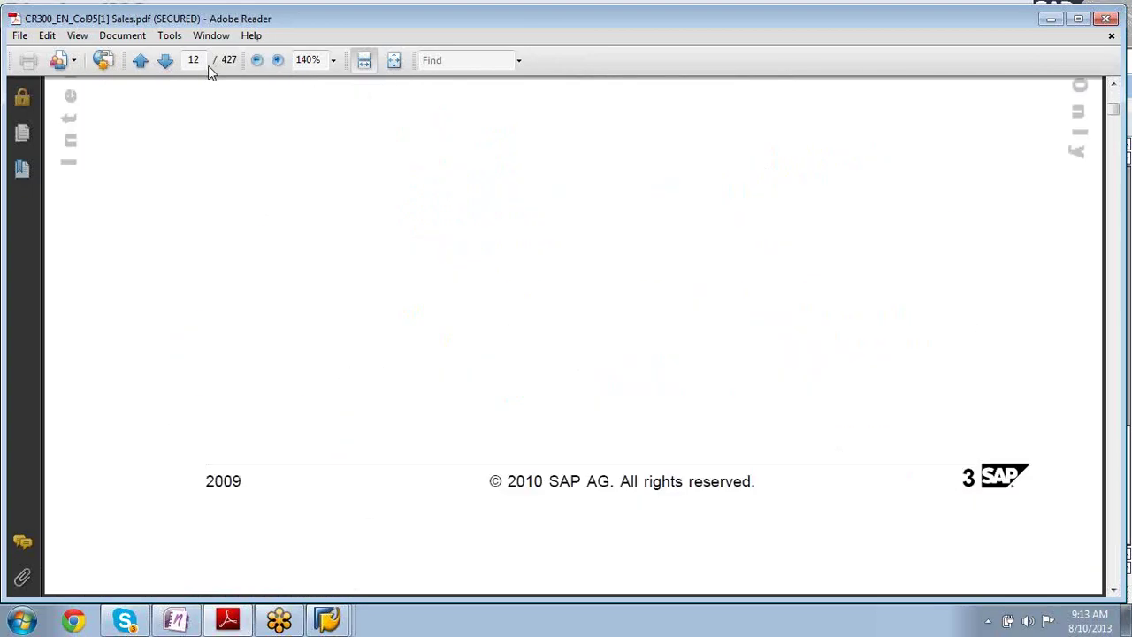
key(Page_Up)
key(Page_Up)
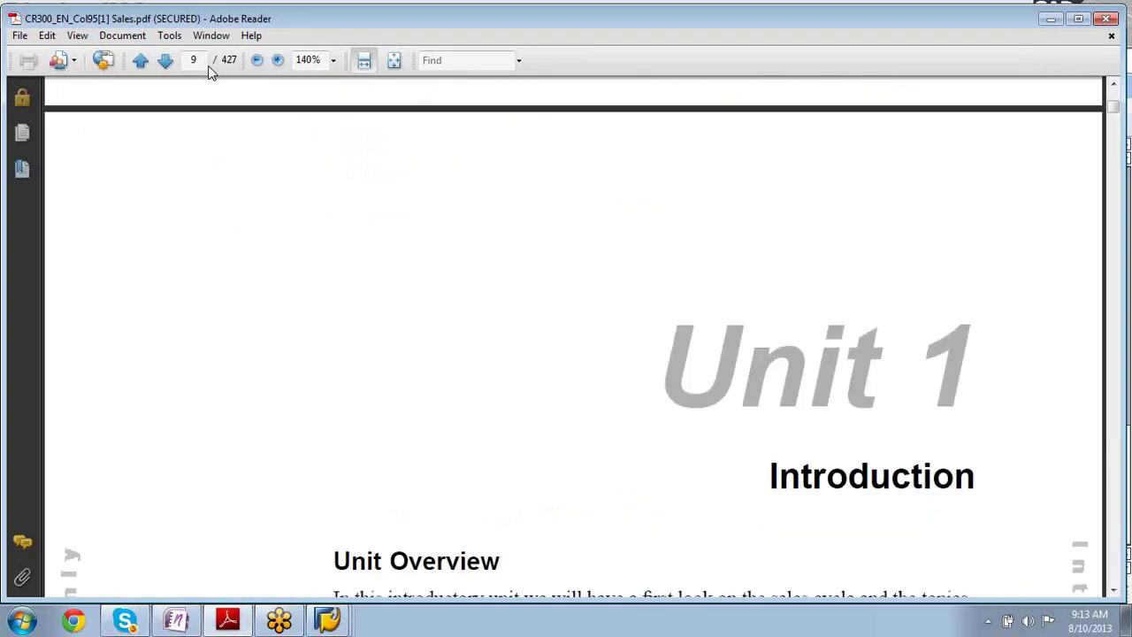
key(Page_Down)
key(Page_Up)
key(Page_Up)
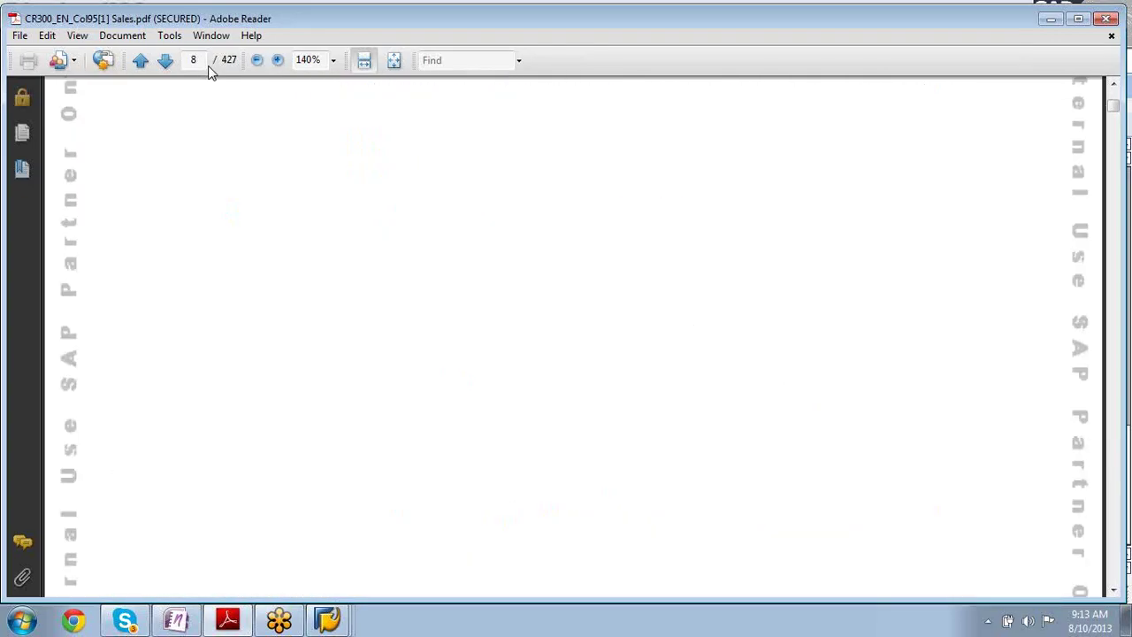
- Page through the Unit 1 lesson pages and on to the Contents listing Units 2 to 7
key(Page_Down)
key(Page_Down)
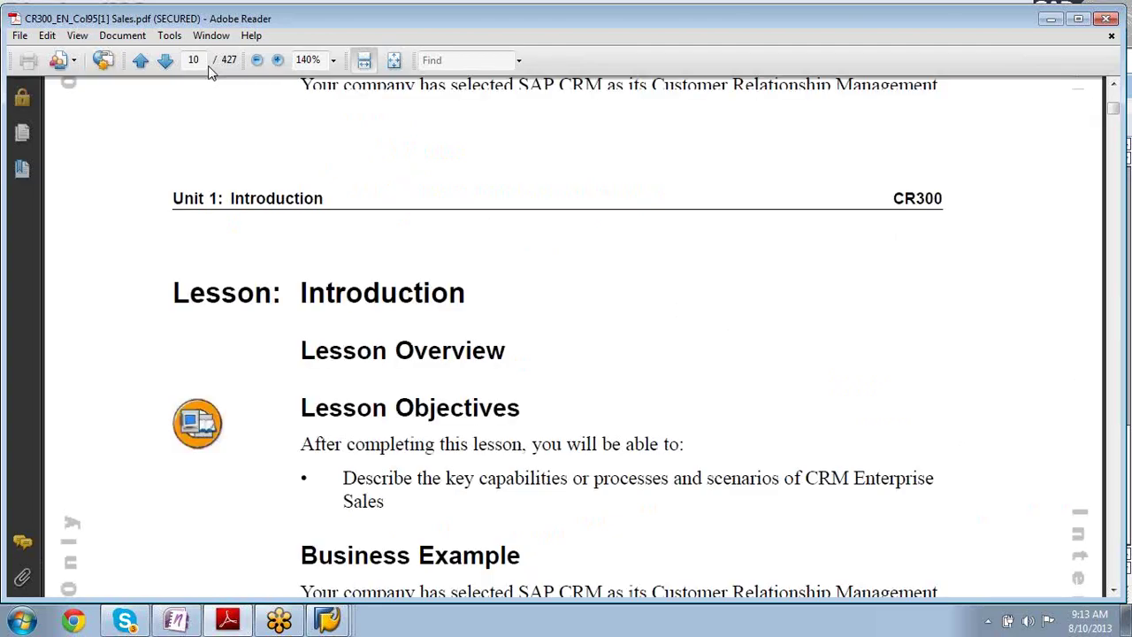
key(Page_Up)
key(Page_Up)
key(Page_Down)
key(Page_Down)
key(Page_Down)
key(Page_Down)
key(Page_Down)
key(Page_Down)
key(Page_Up)
key(Page_Up)
key(Page_Up)
key(Page_Up)
key(Page_Up)
key(Page_Up)
key(Page_Up)
key(Page_Up)
key(Page_Up)
key(Page_Up)
key(Page_Up)
key(Page_Up)
key(Page_Up)
key(Page_Up)
key(Page_Up)
key(Page_Up)
key(Page_Up)
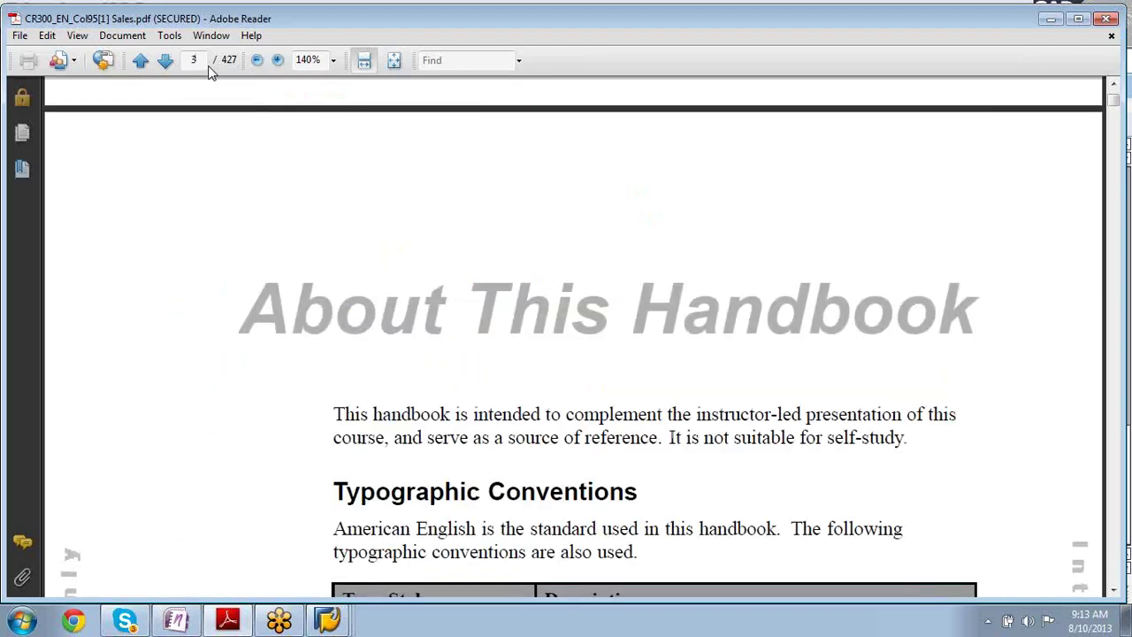
key(Page_Down)
key(Page_Down)
key(Page_Down)
key(Page_Down)
key(Page_Down)
key(Page_Down)
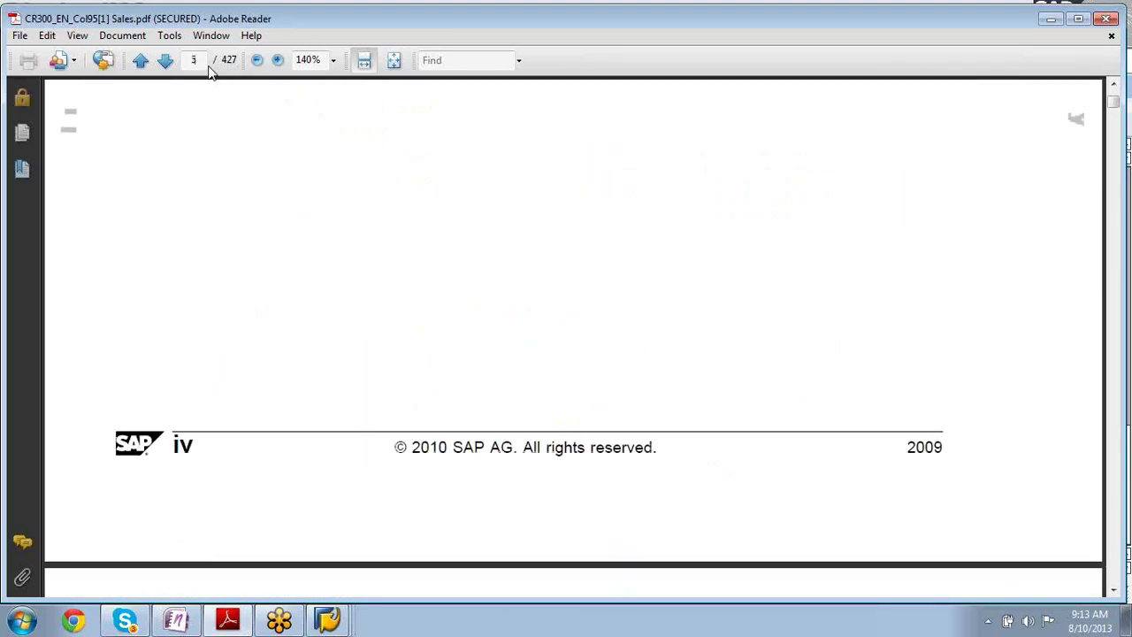
key(Page_Down)
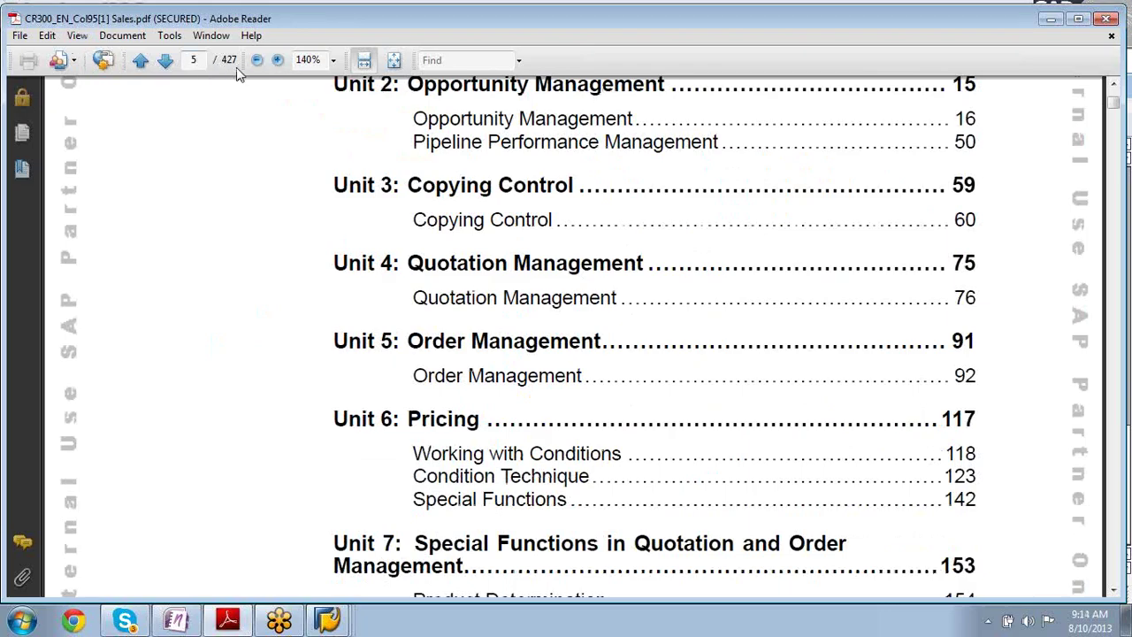
- Go to page 15, then advance through the exercise and solution pages to the notes page
click(197, 60)
text(15)
key(Return)
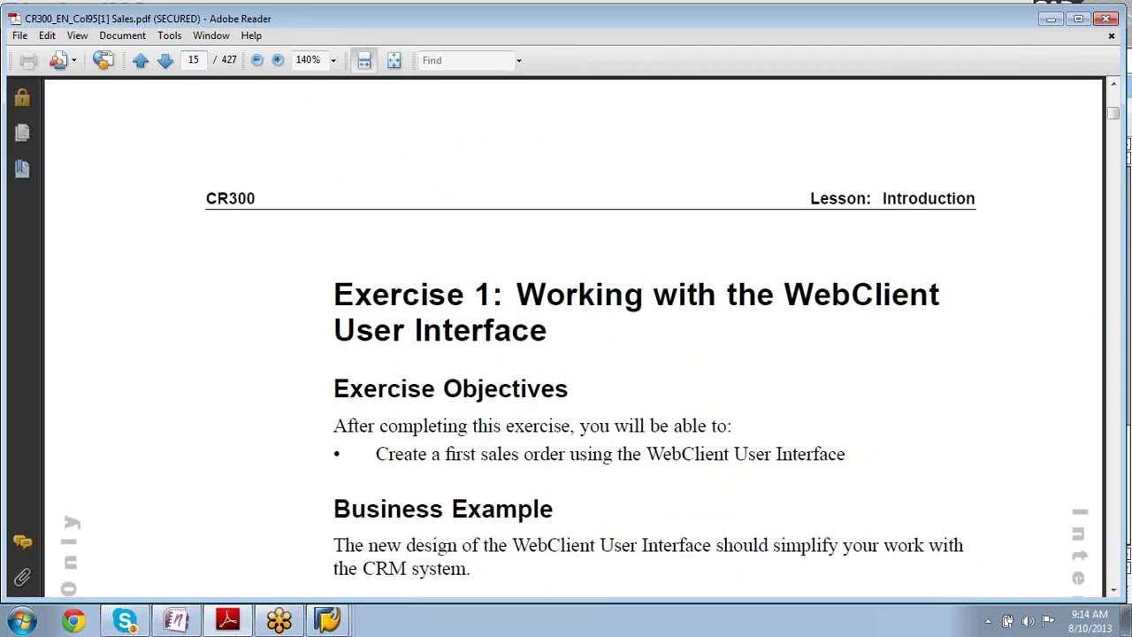
key(Right)
key(Right)
key(Right)
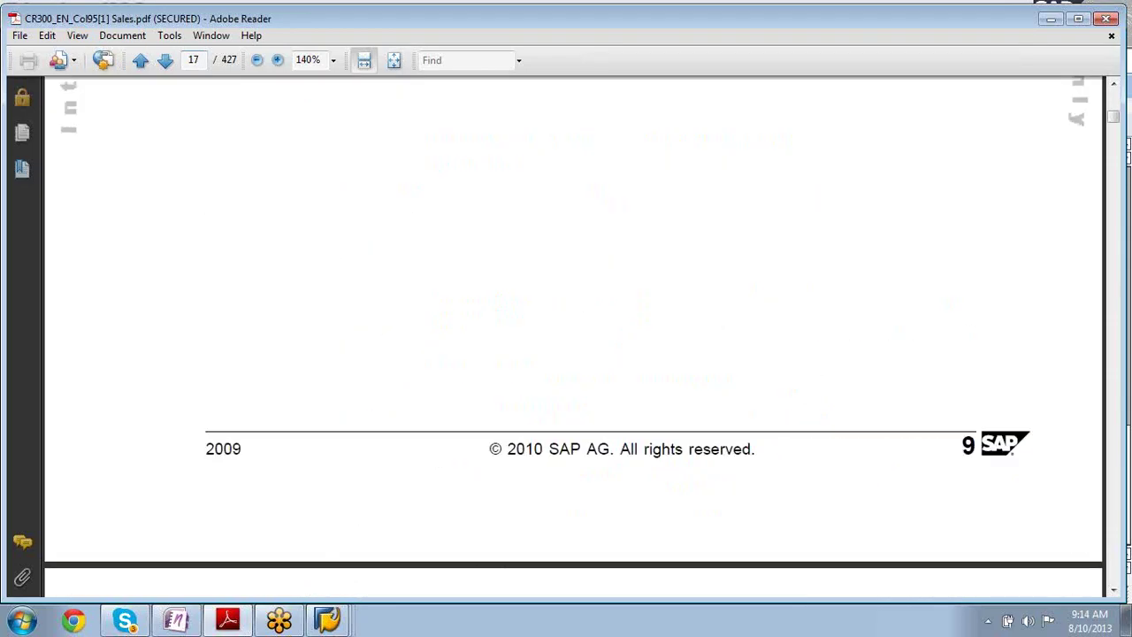
key(Right)
key(Right)
key(Right)
key(Right)
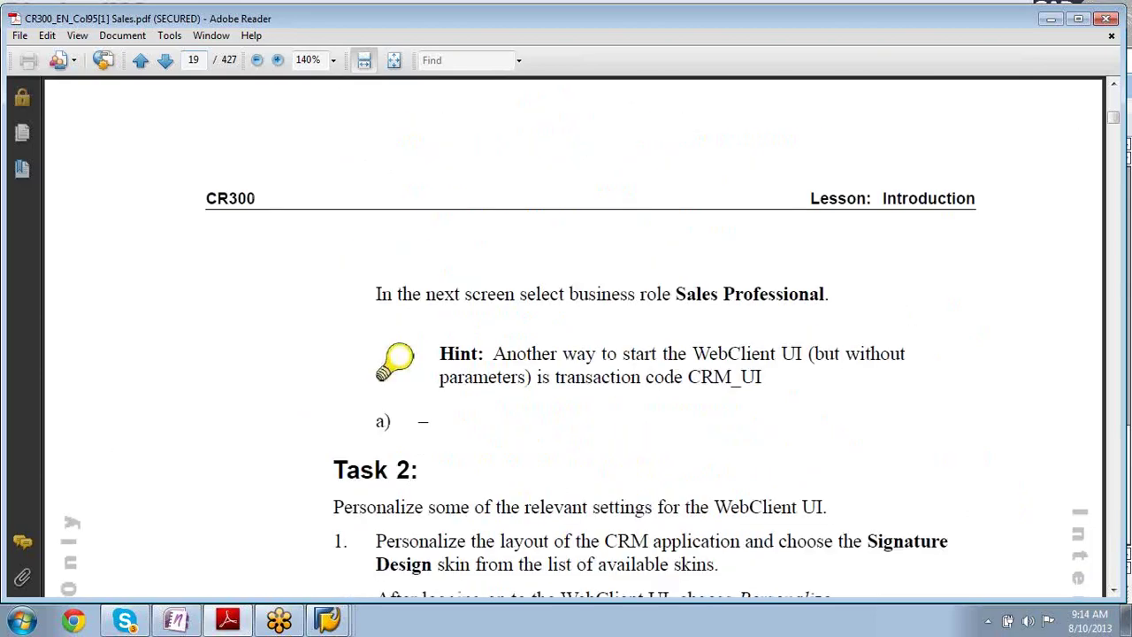
key(Right)
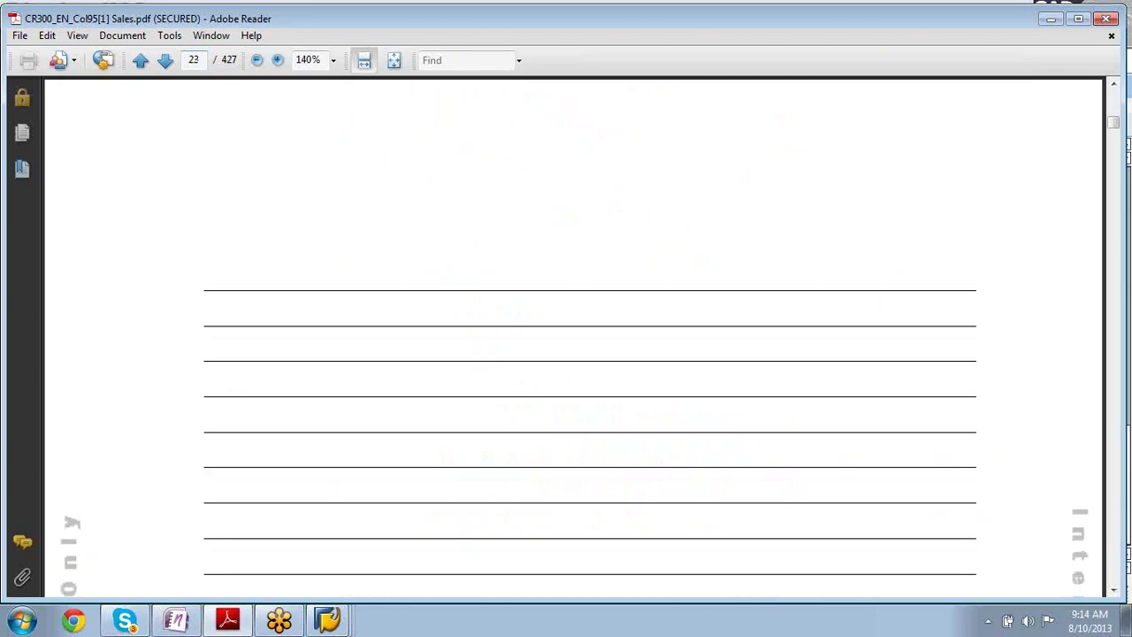
key(Right)
key(Right)
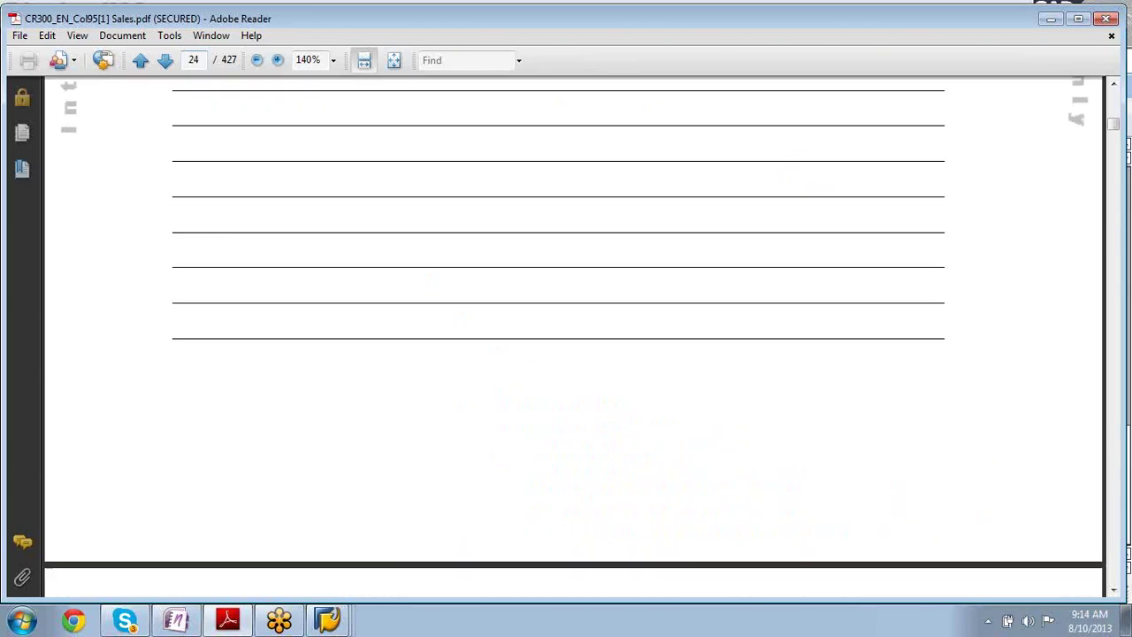
- Page through Unit 2 to page 27's Figure 5 Integrated Sales Cycle diagram and caption
key(Page_Down)
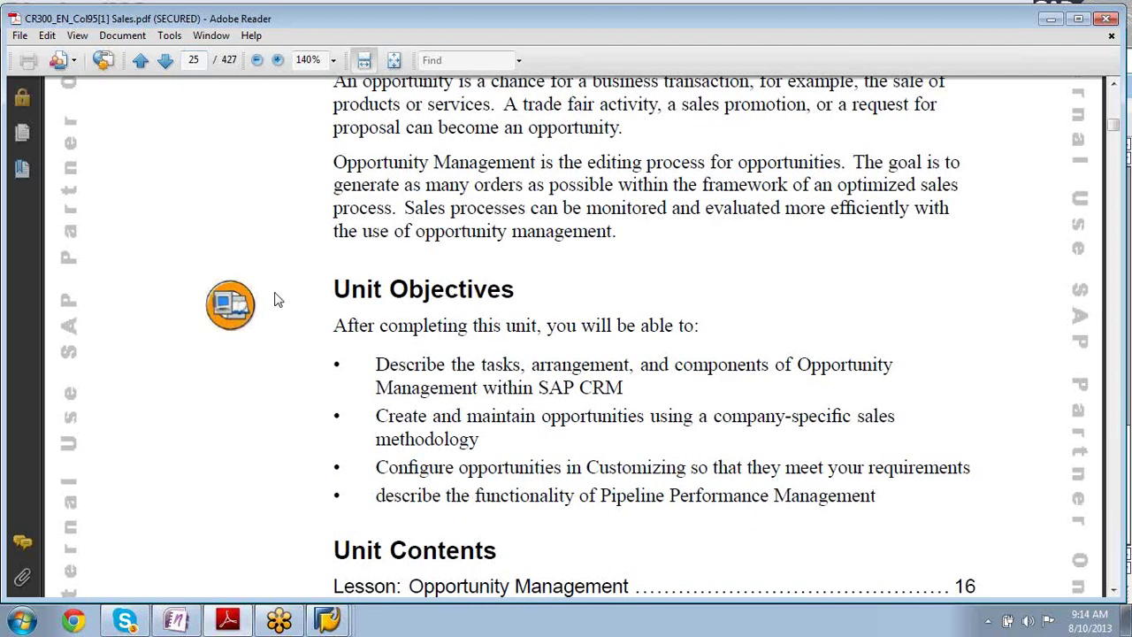
key(Page_Down)
key(Page_Down)
key(Page_Down)
key(Page_Down)
key(Page_Up)
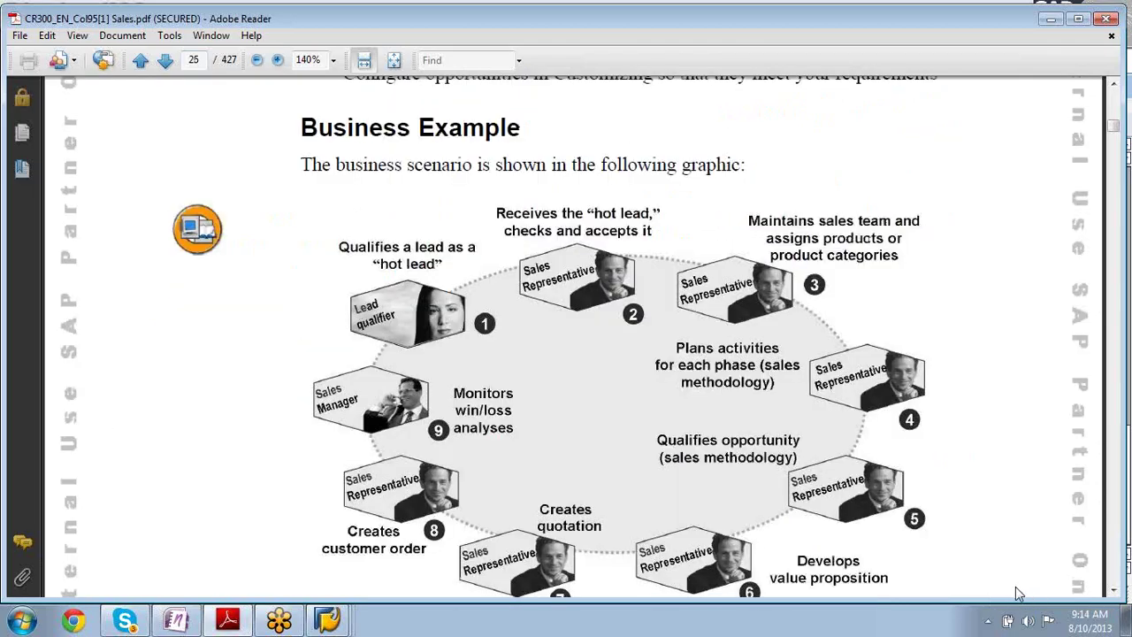
key(Page_Down)
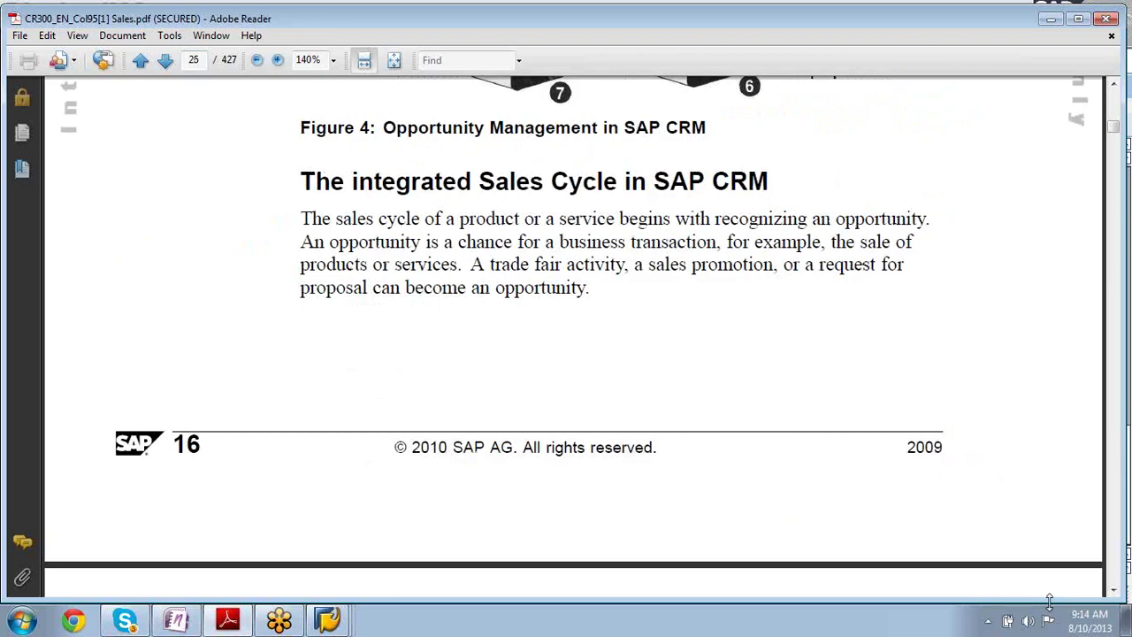
key(Page_Down)
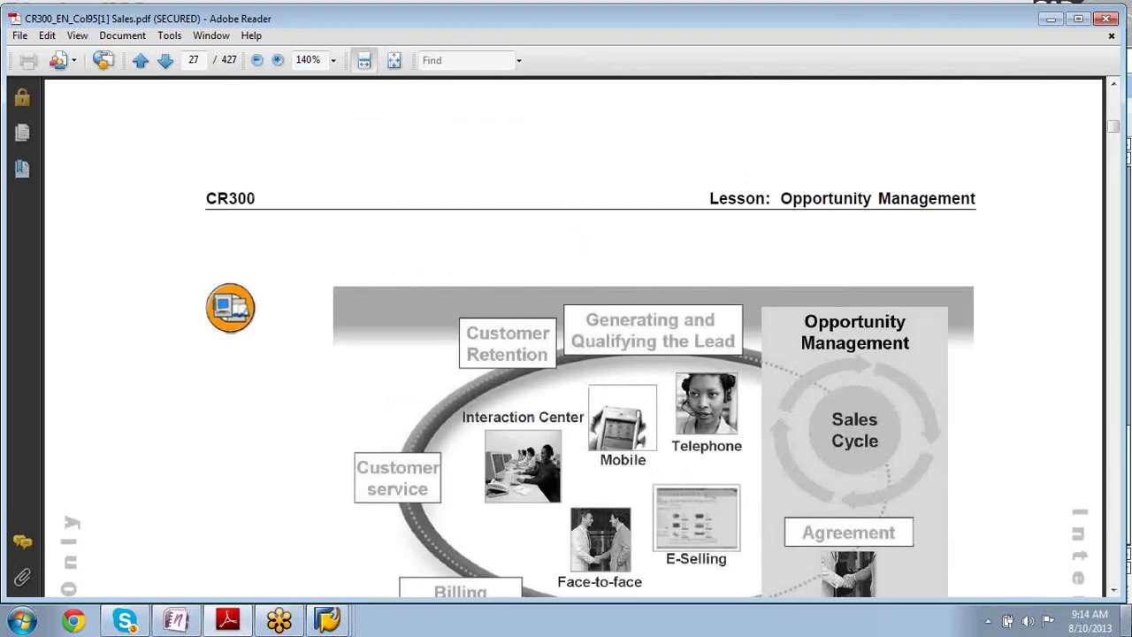
click(1113, 590)
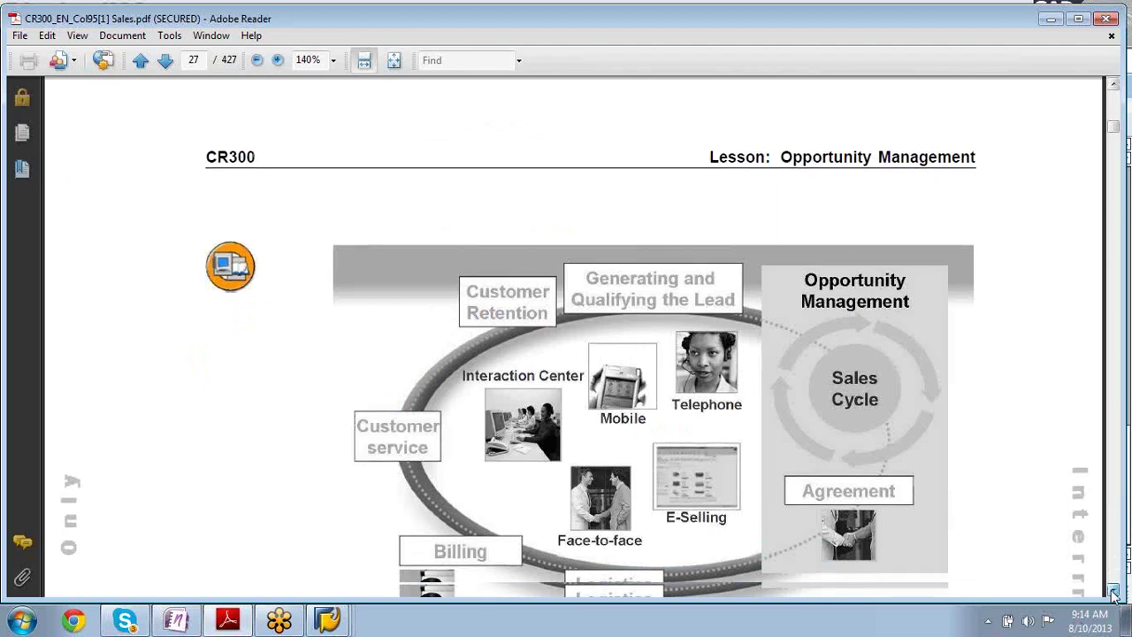
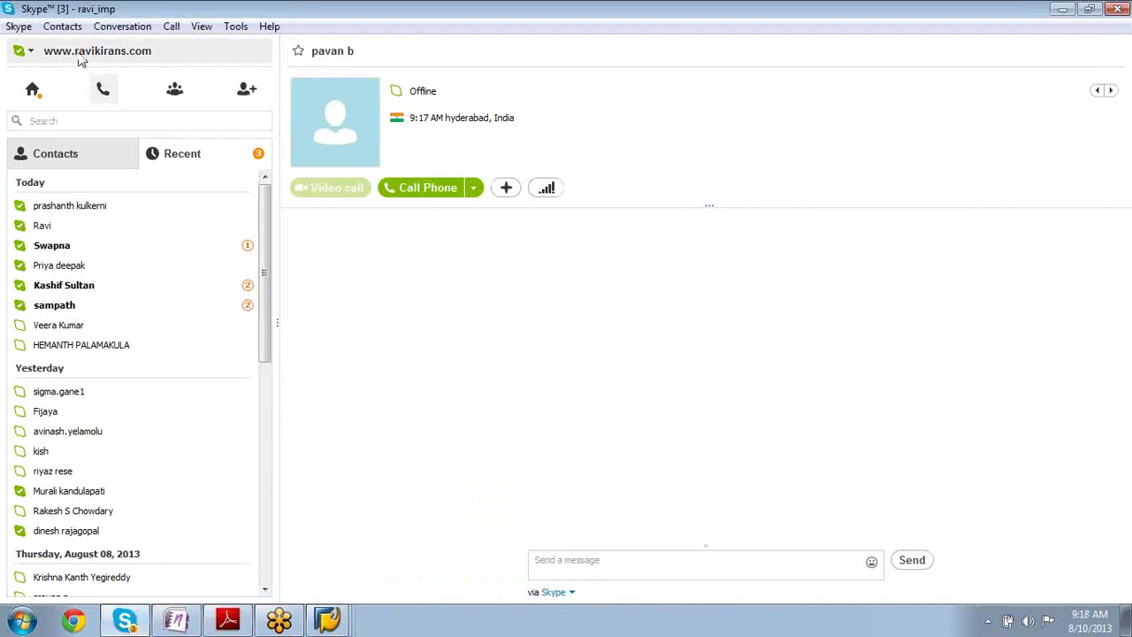
- Browse Skype's Contacts, Skype and Conversation menus, then minimize Skype to reveal Figure 5
click(55, 28)
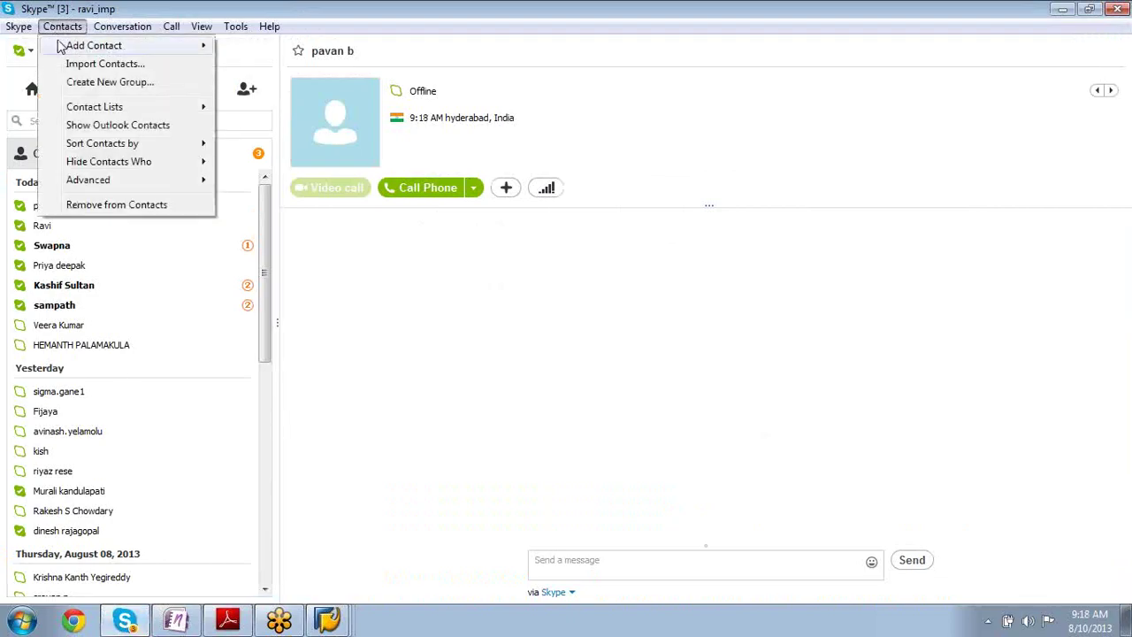
mouse_move(60, 46)
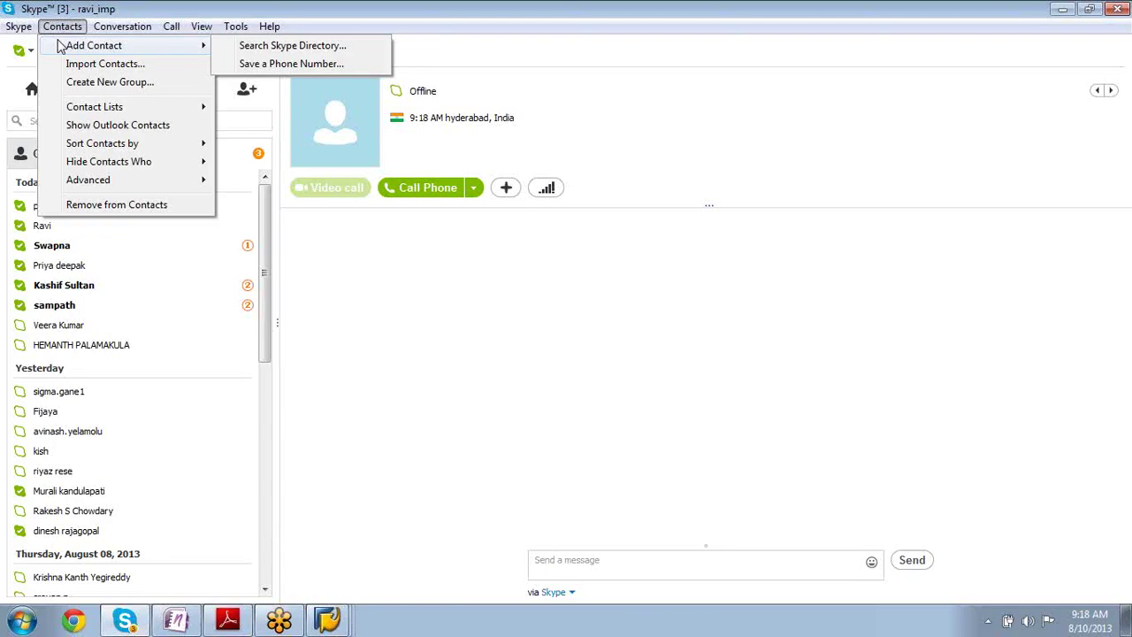
mouse_move(18, 27)
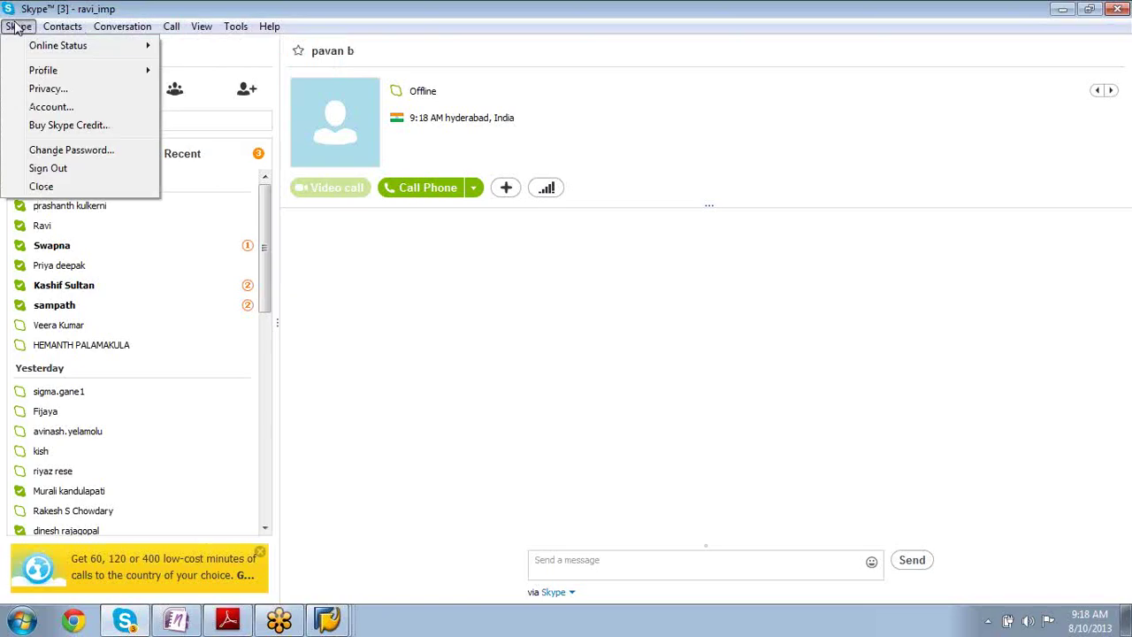
mouse_move(133, 27)
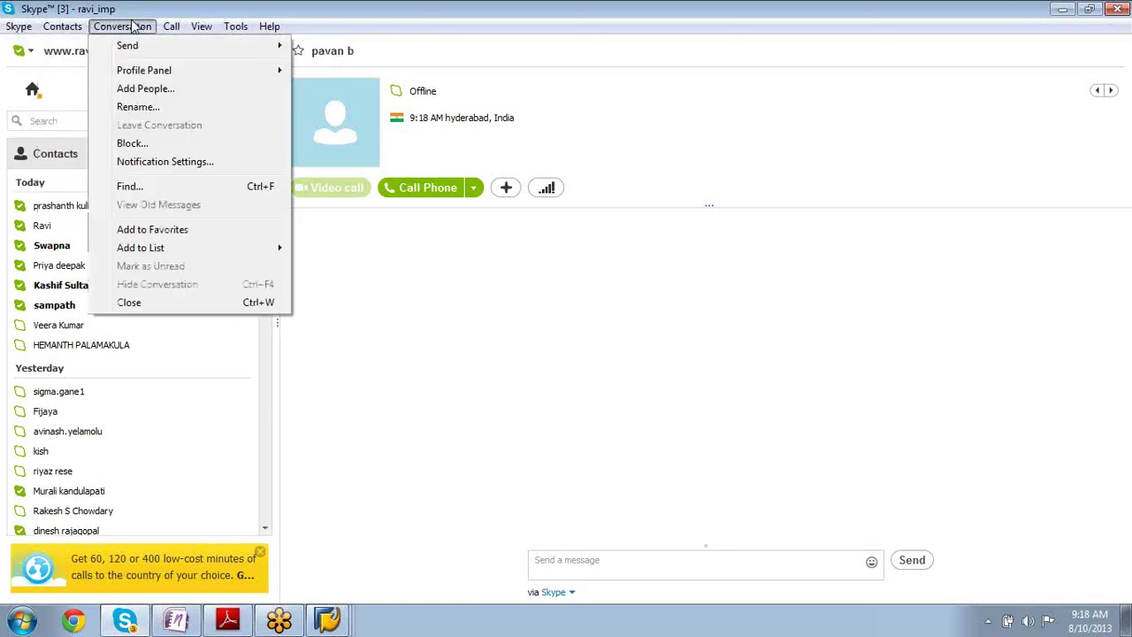
mouse_move(267, 35)
click(1122, 67)
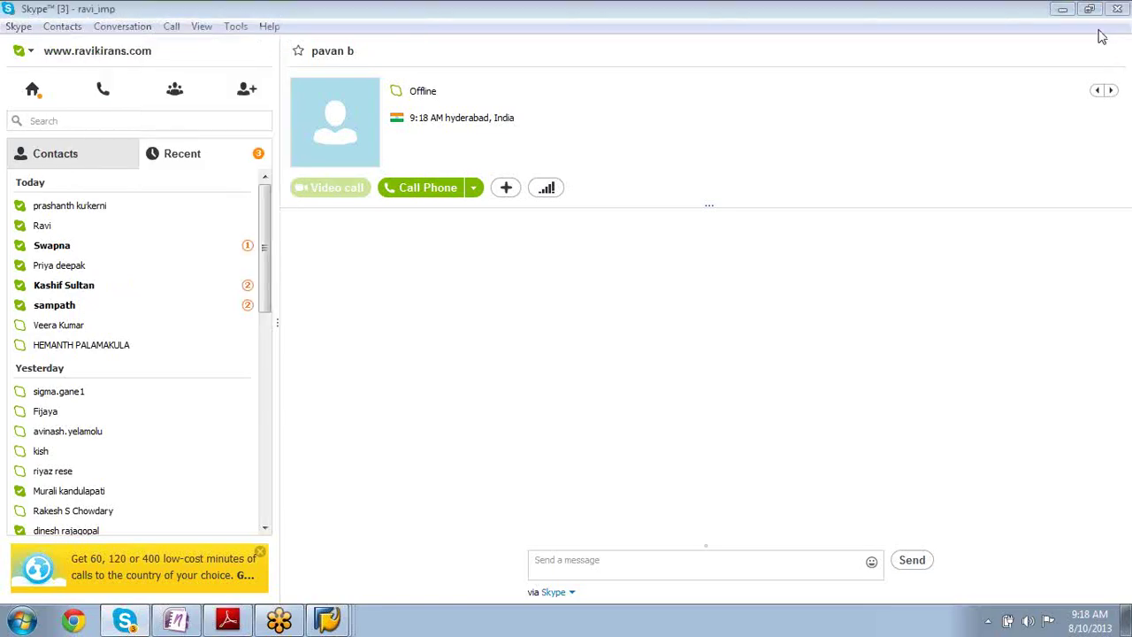
click(1064, 15)
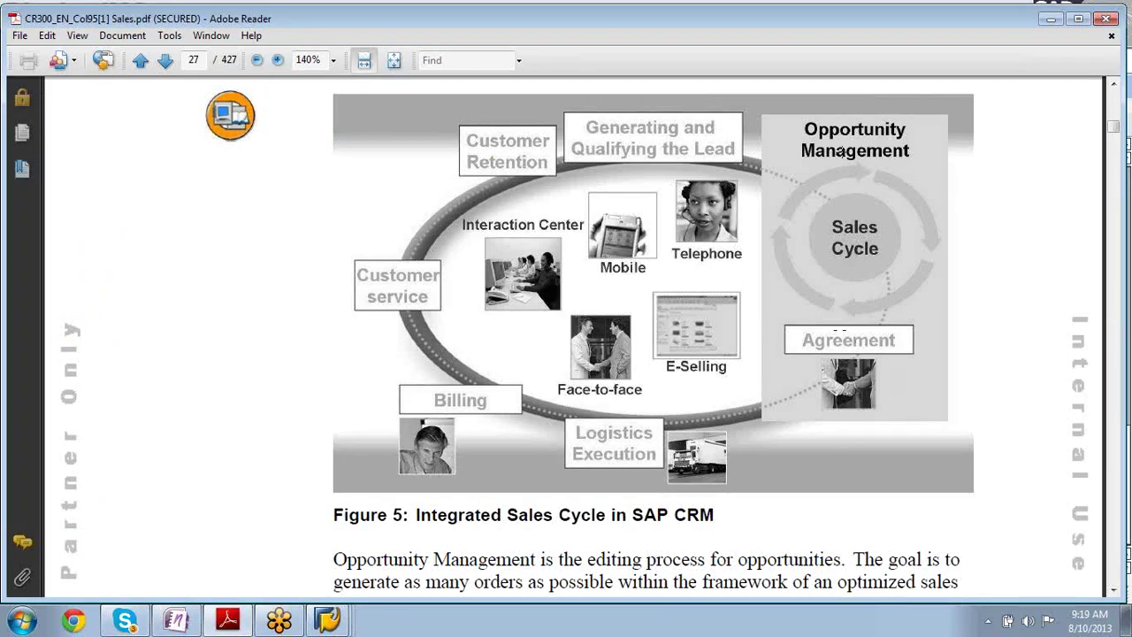
- Bring Display Telesales 11449 forward and bring up the Create Business Transaction type list
click(330, 623)
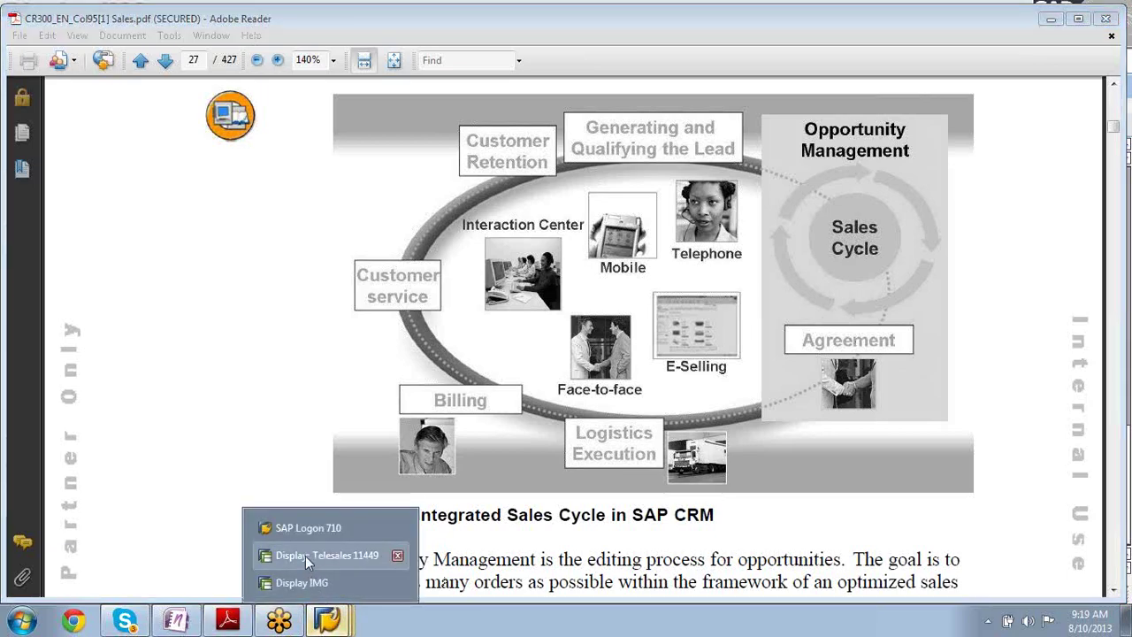
click(303, 557)
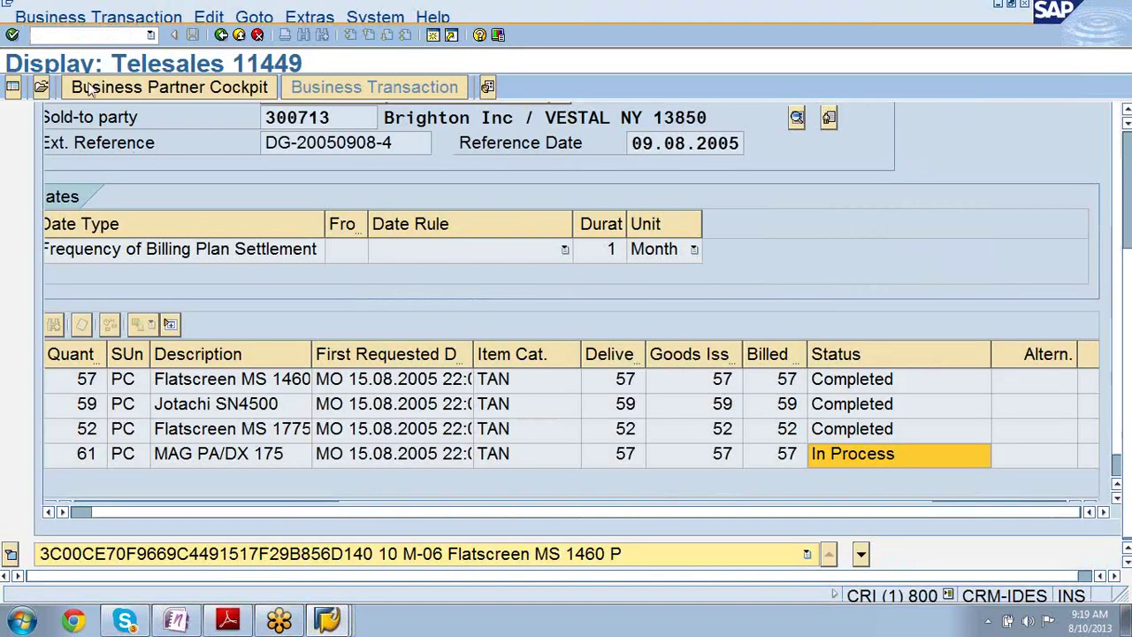
click(77, 17)
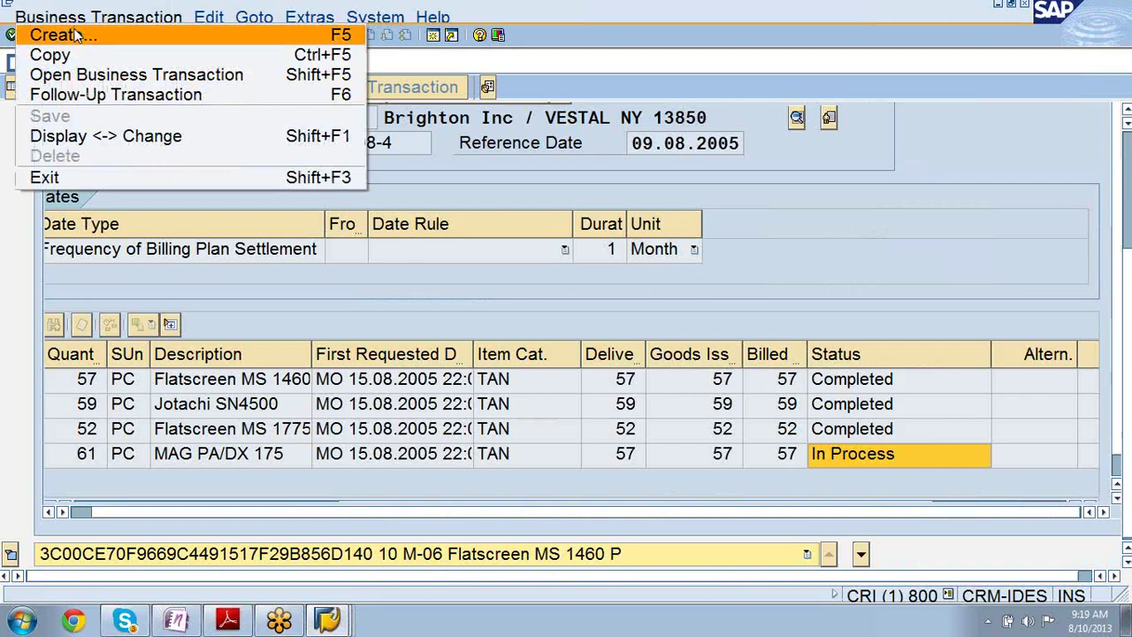
click(77, 35)
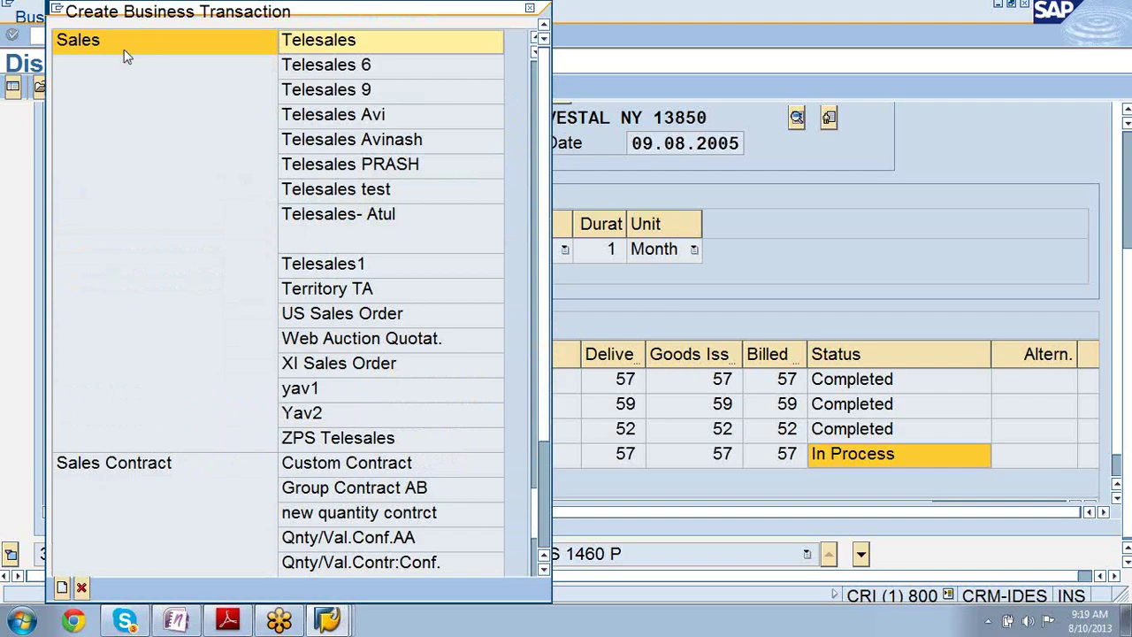
scroll(82, 48, up, 10)
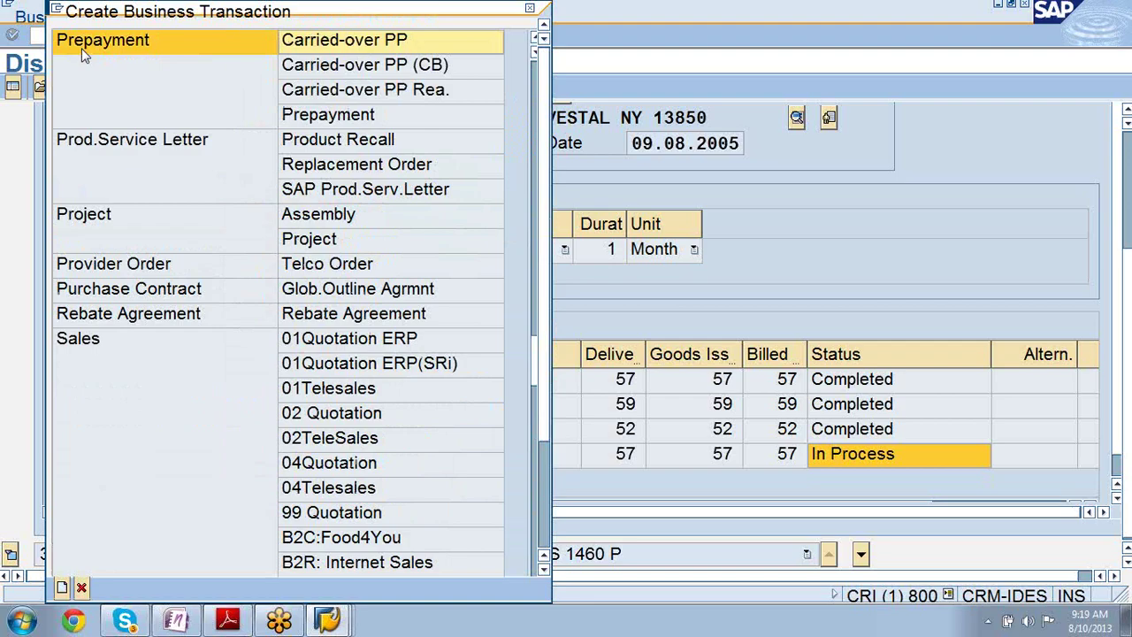
scroll(81, 47, up, 8)
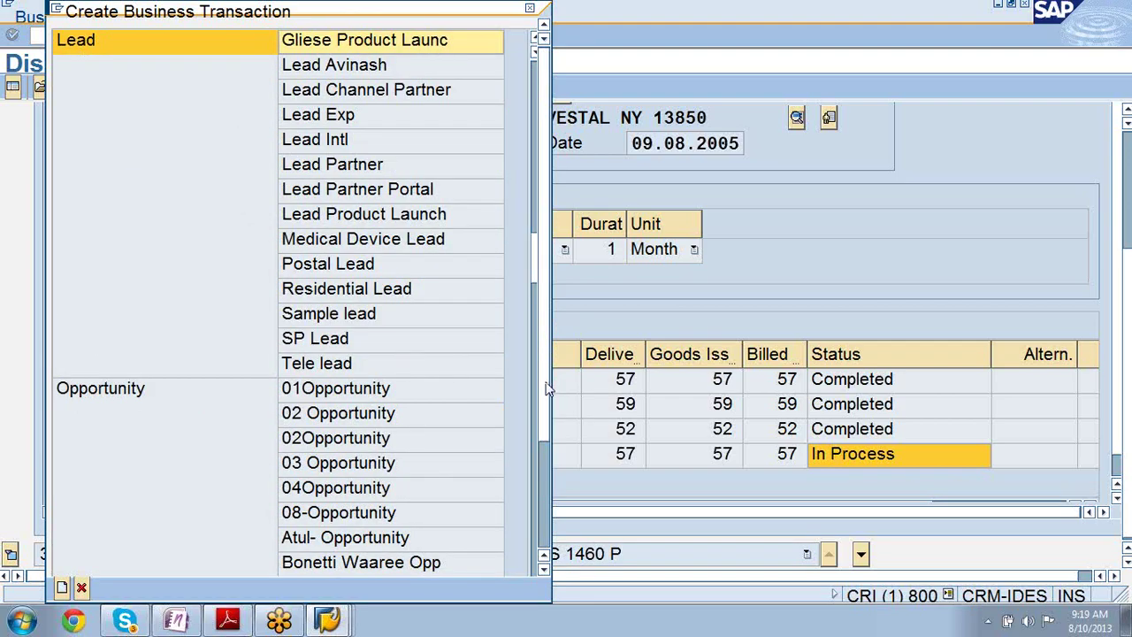
drag(535, 273, 533, 307)
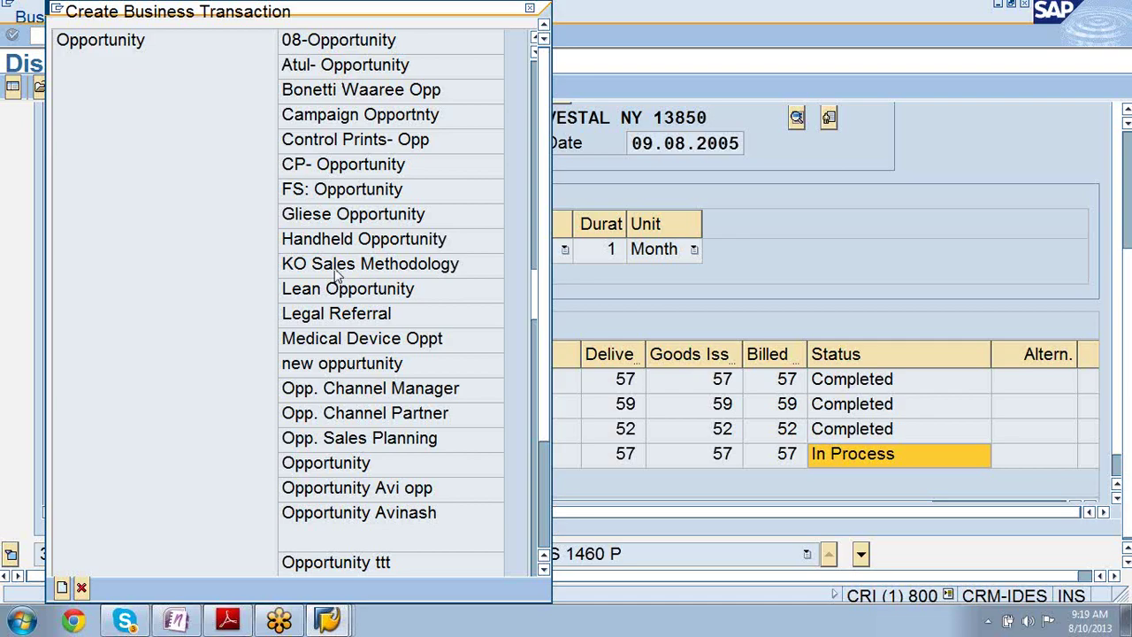
- Point out the Opp. Channel Partner, Channel Manager and Sales Planning types, then close without creating
click(349, 419)
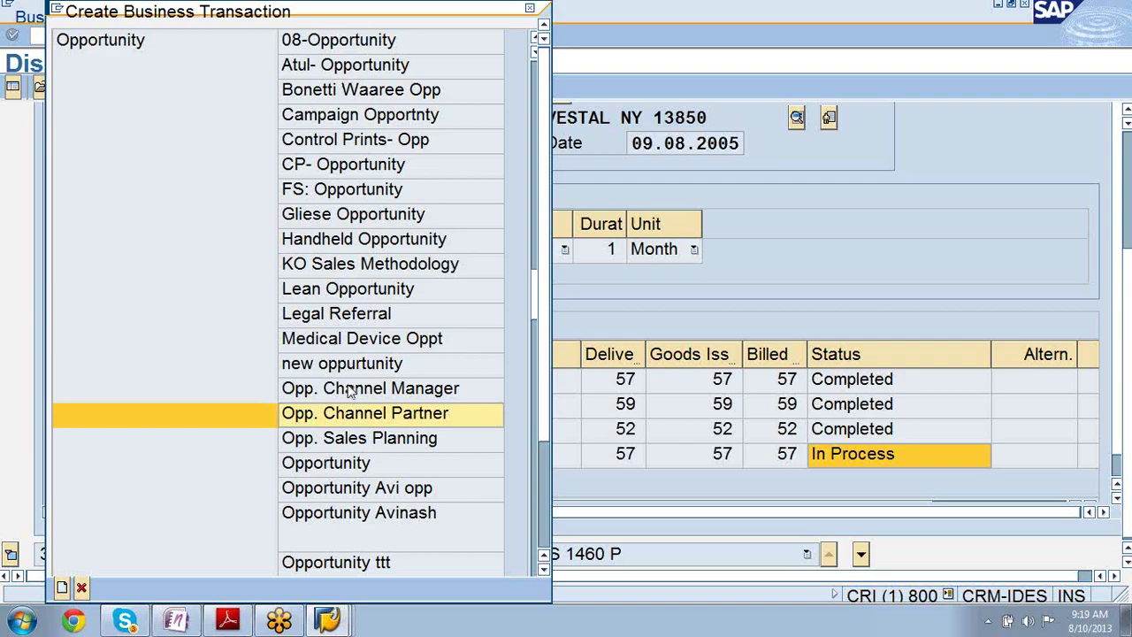
click(351, 392)
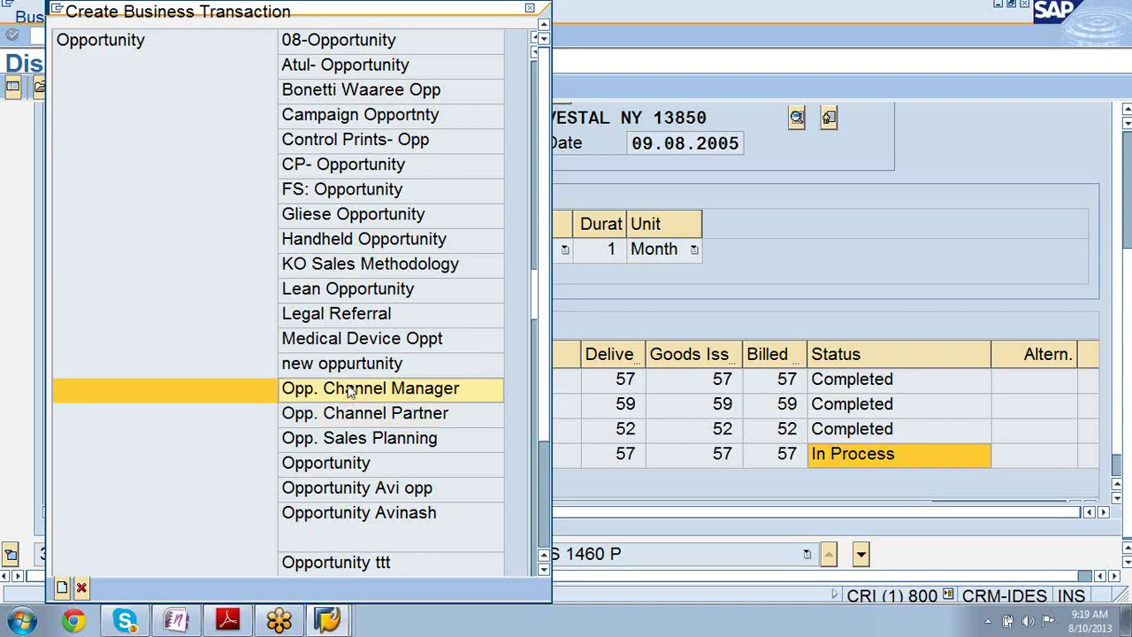
click(341, 448)
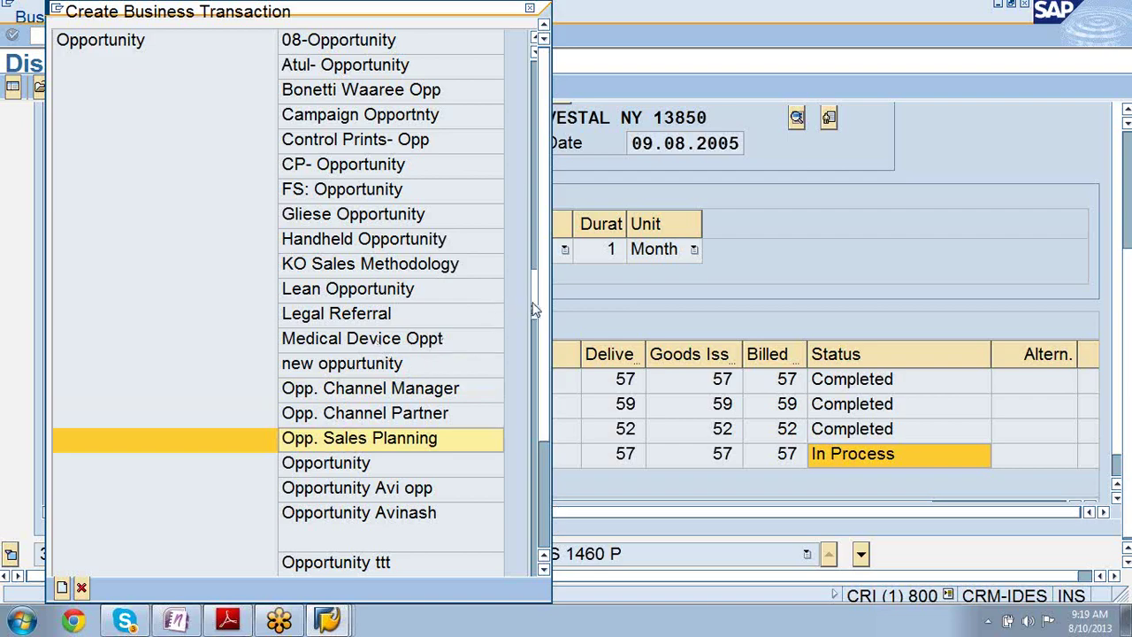
drag(533, 309, 533, 345)
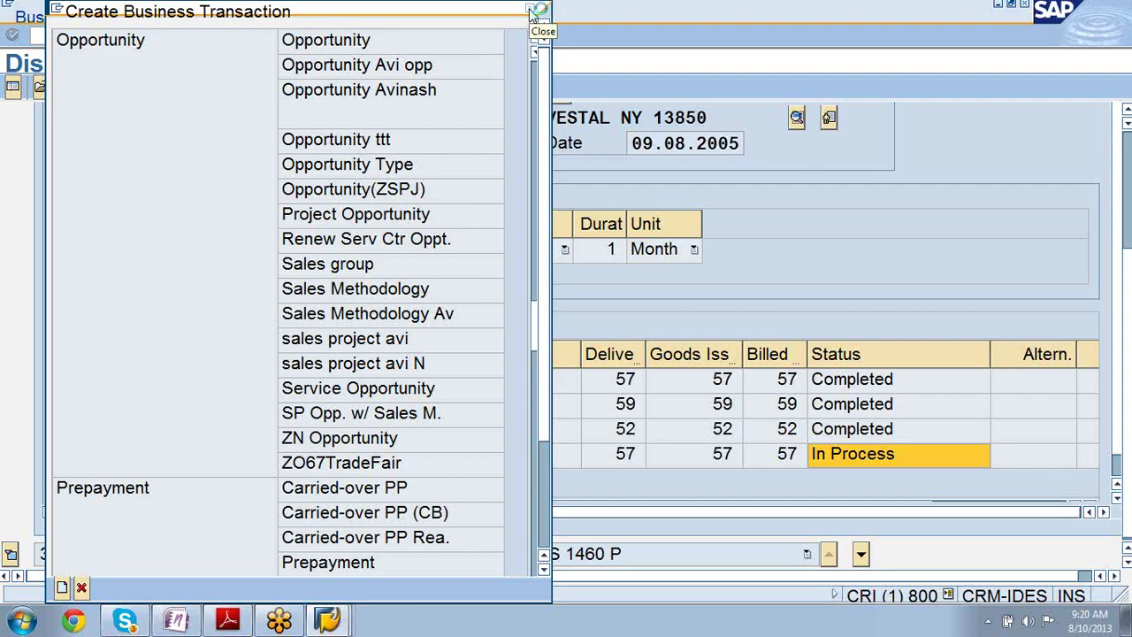
click(538, 11)
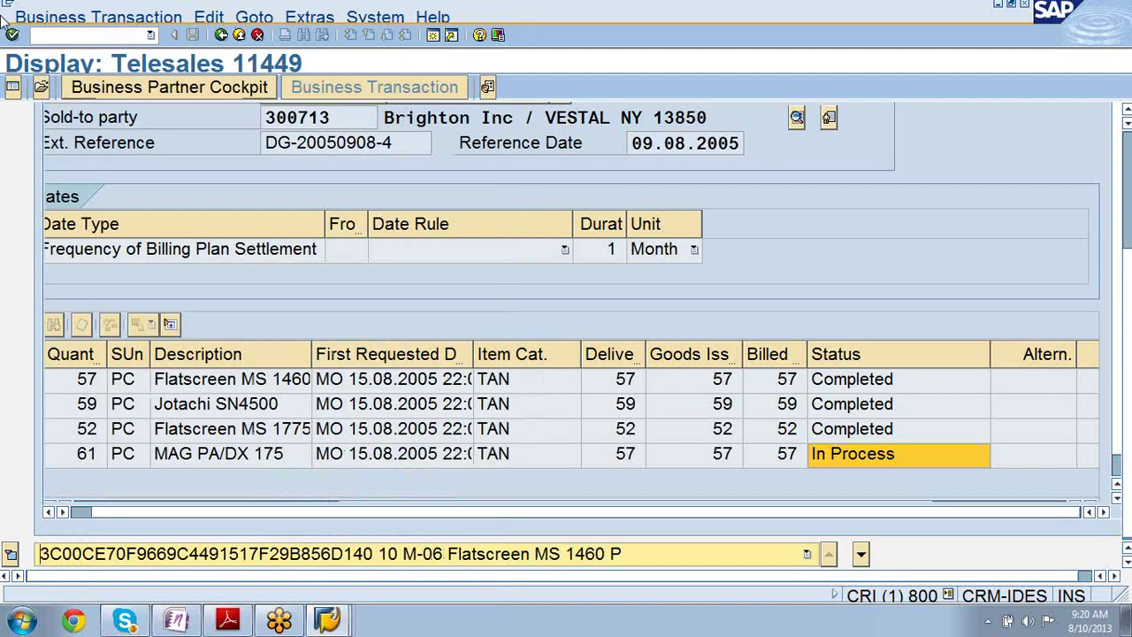
- Search business transactions for 21 Opportunity, keep only the first 100 documents, and select Baudarlehen
click(12, 89)
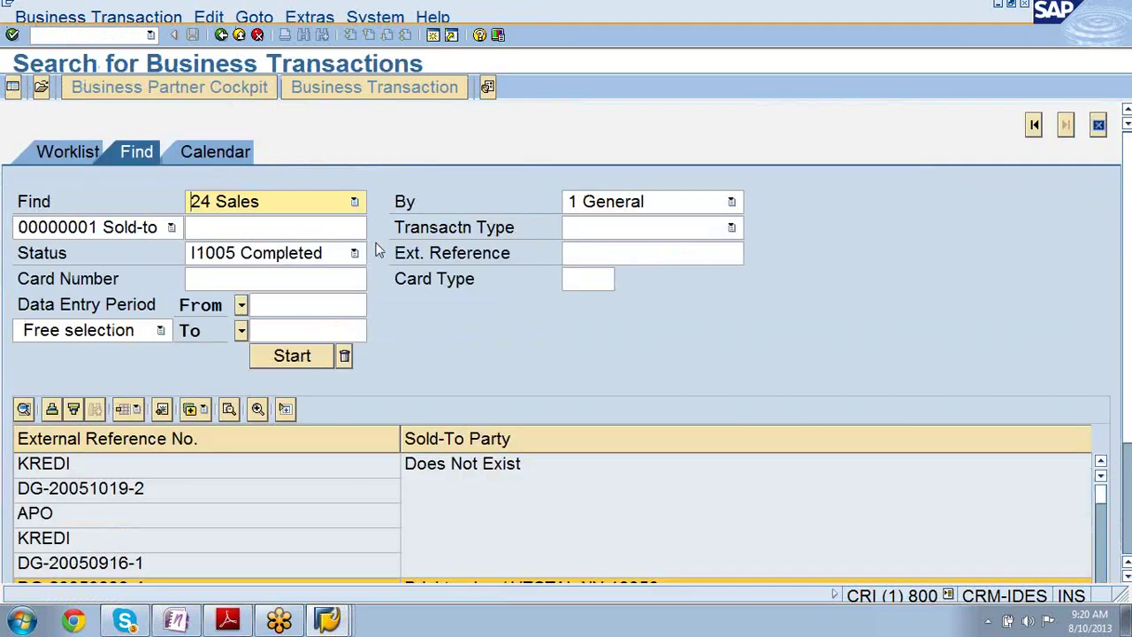
click(355, 202)
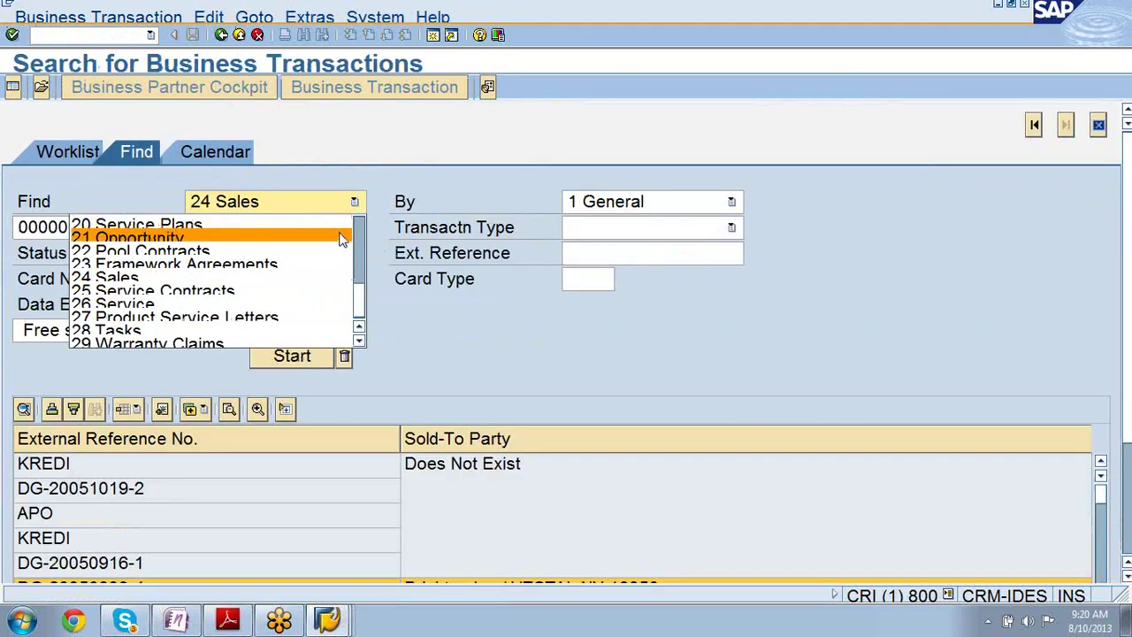
click(345, 238)
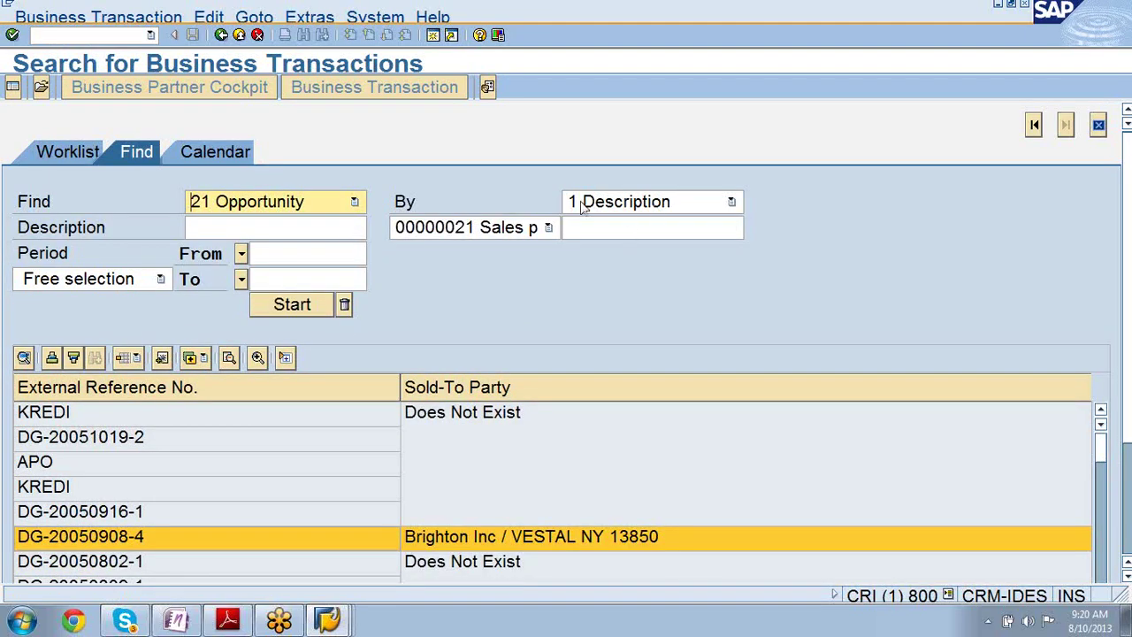
click(285, 313)
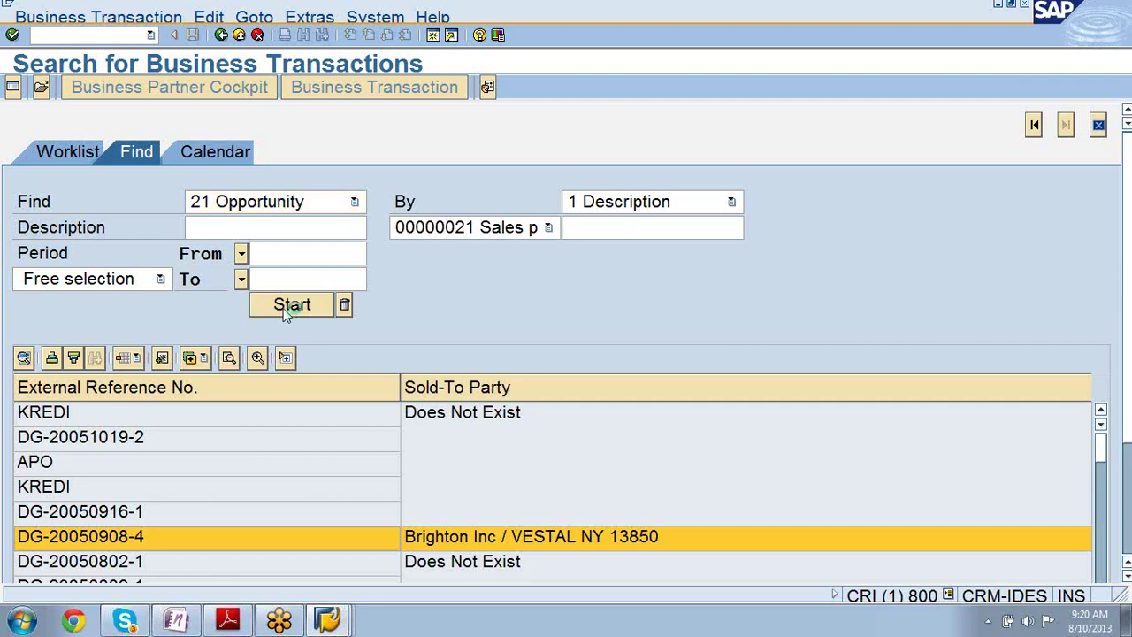
click(356, 495)
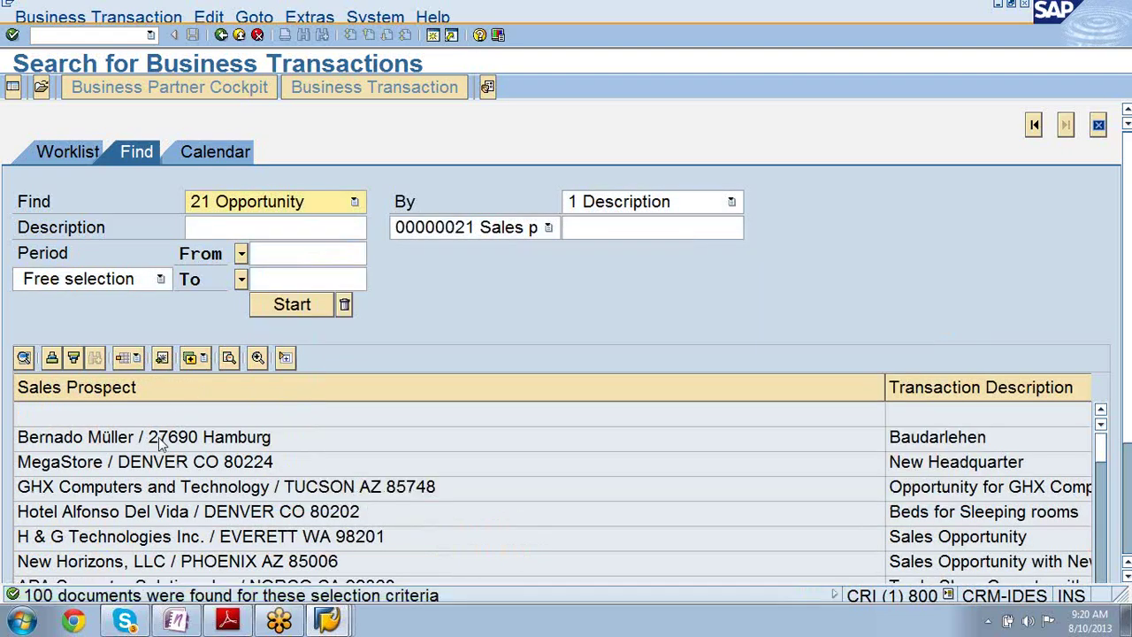
click(130, 439)
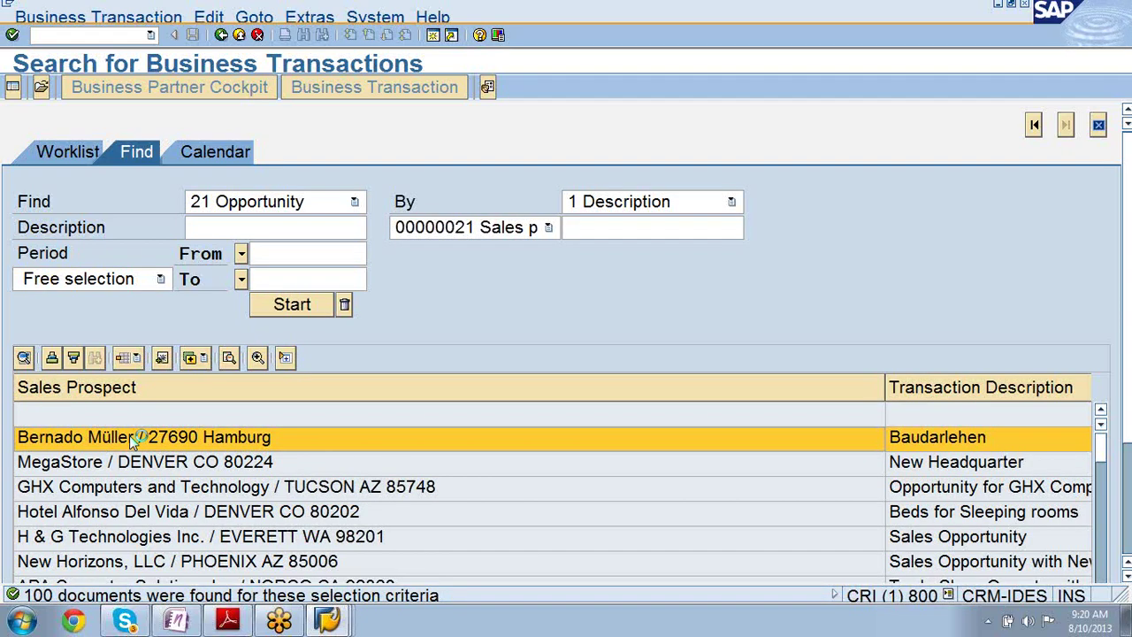
- Open the Baudarlehen opportunity and view its Sales Assistant tab and sales stage list
double_click(129, 435)
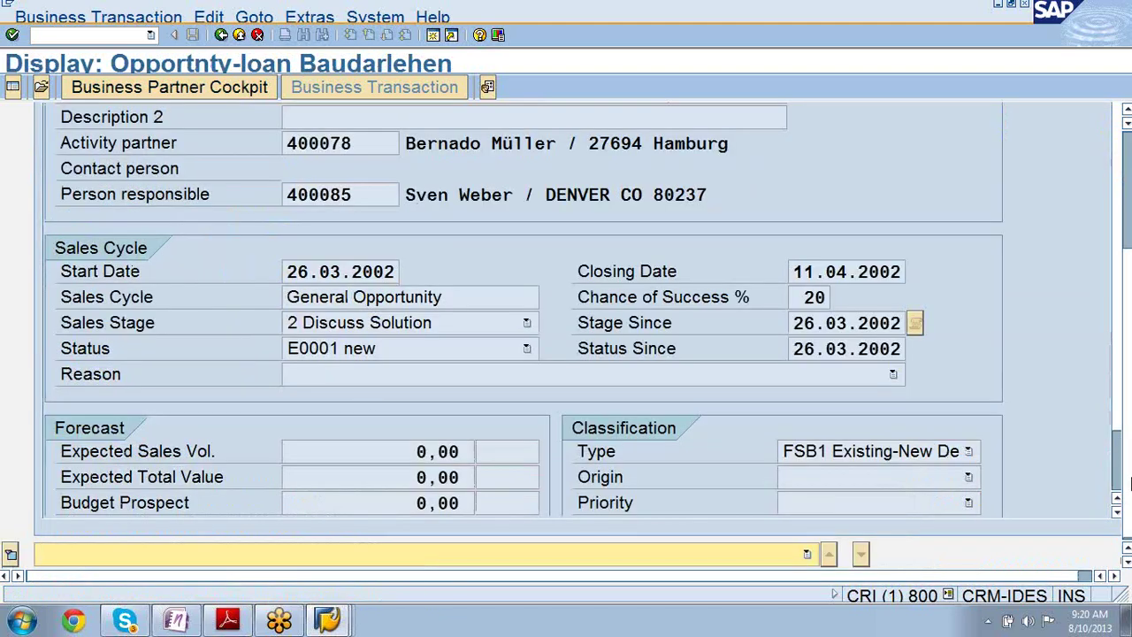
drag(1129, 482, 1128, 358)
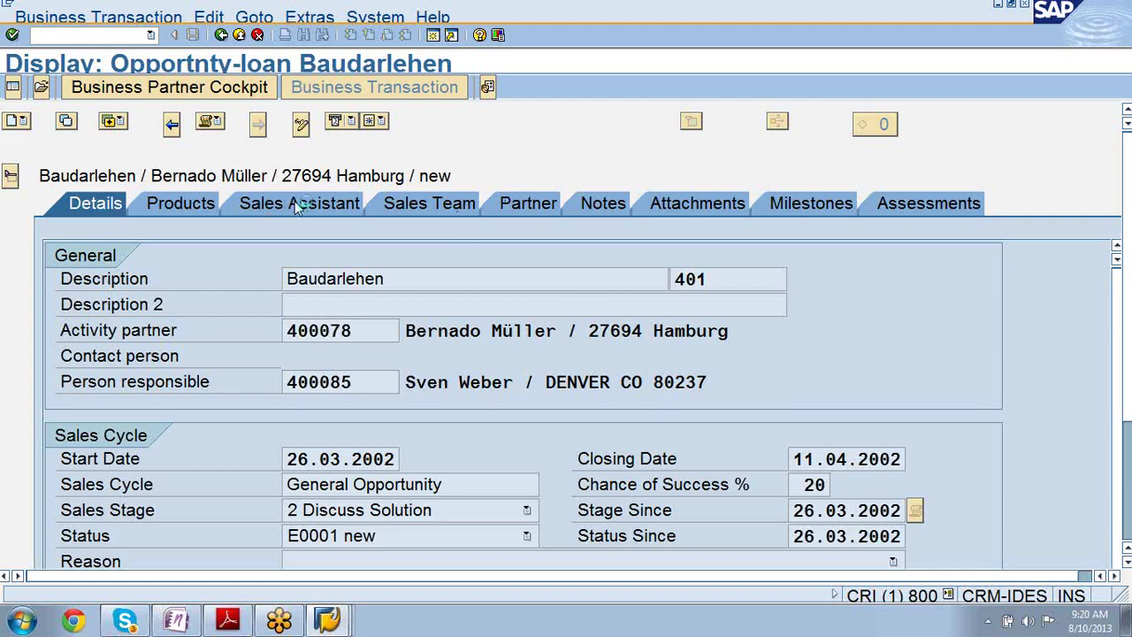
click(294, 200)
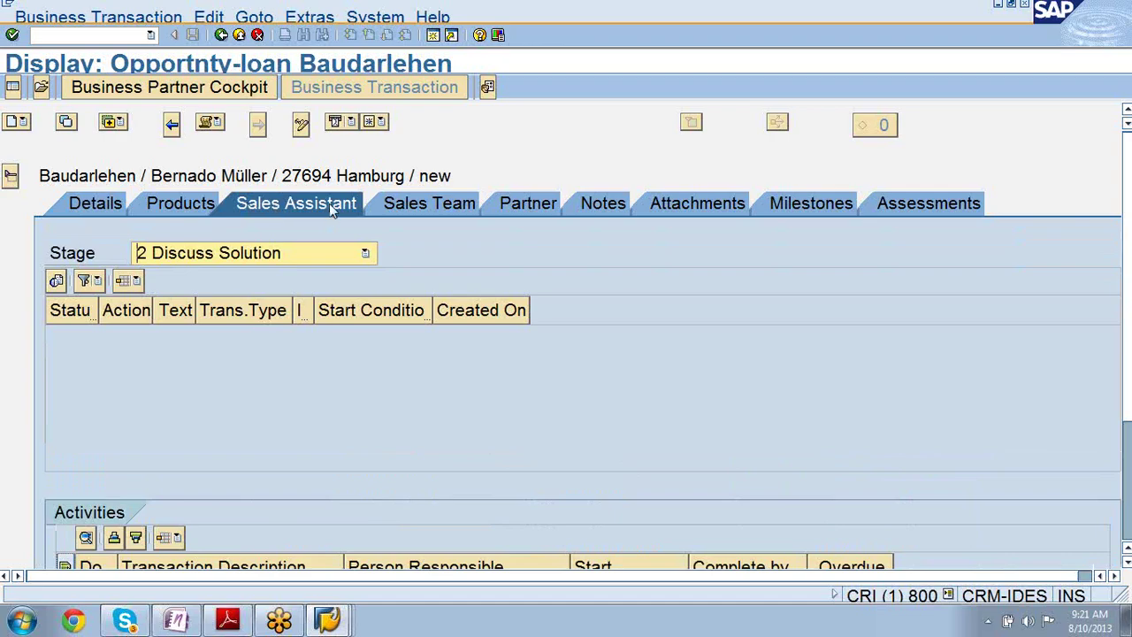
click(366, 254)
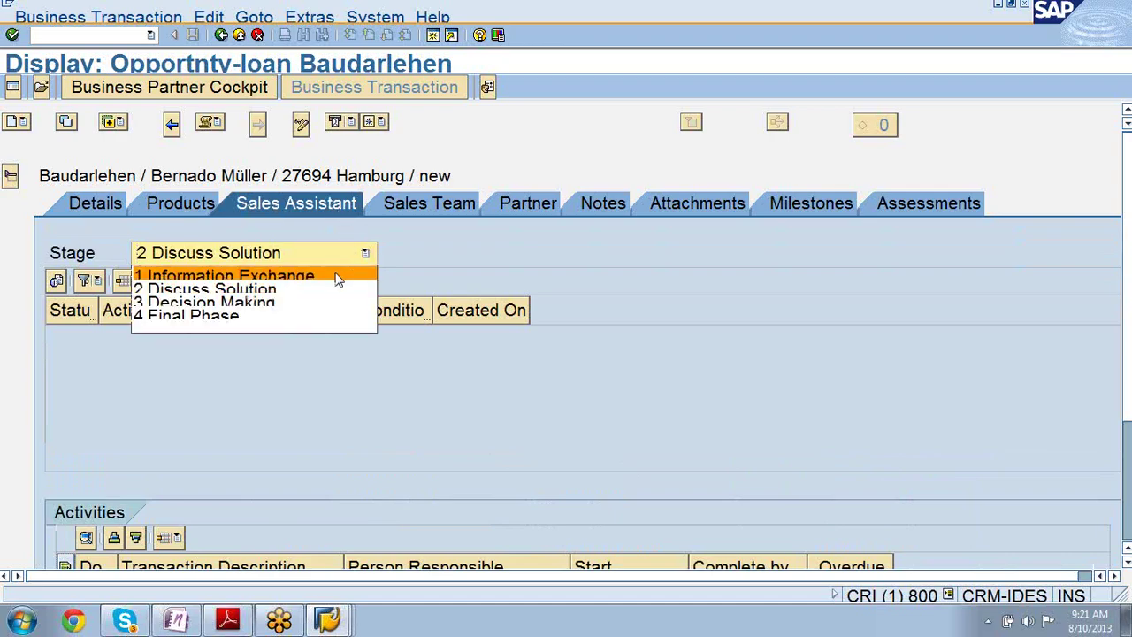
click(339, 279)
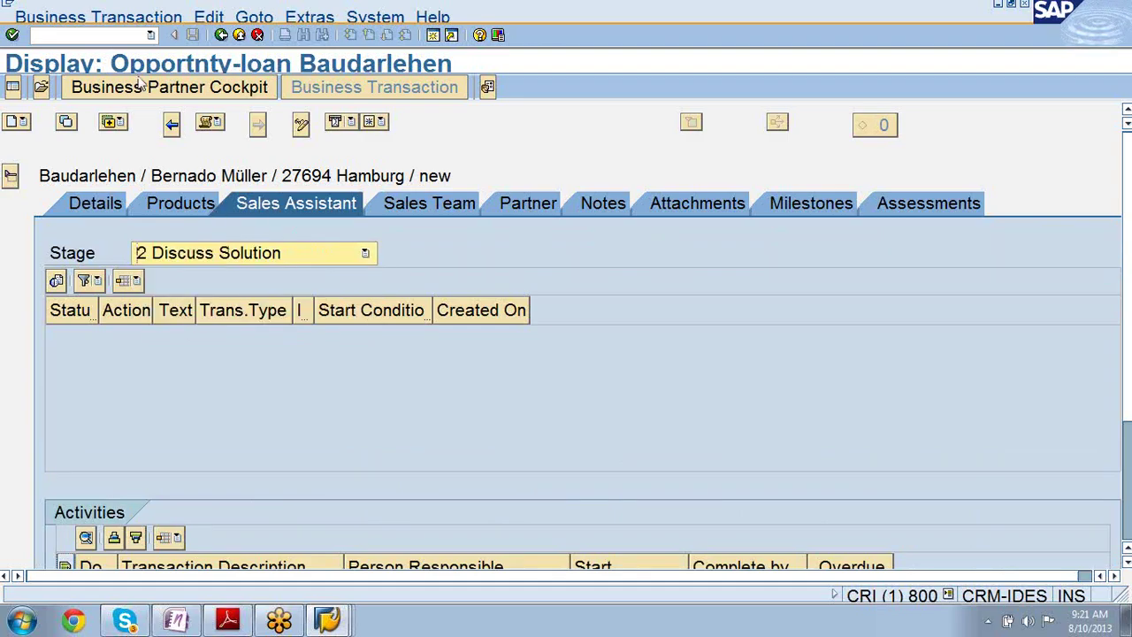
- Switch Baudarlehen to change mode and activate its Make appointment action
click(301, 125)
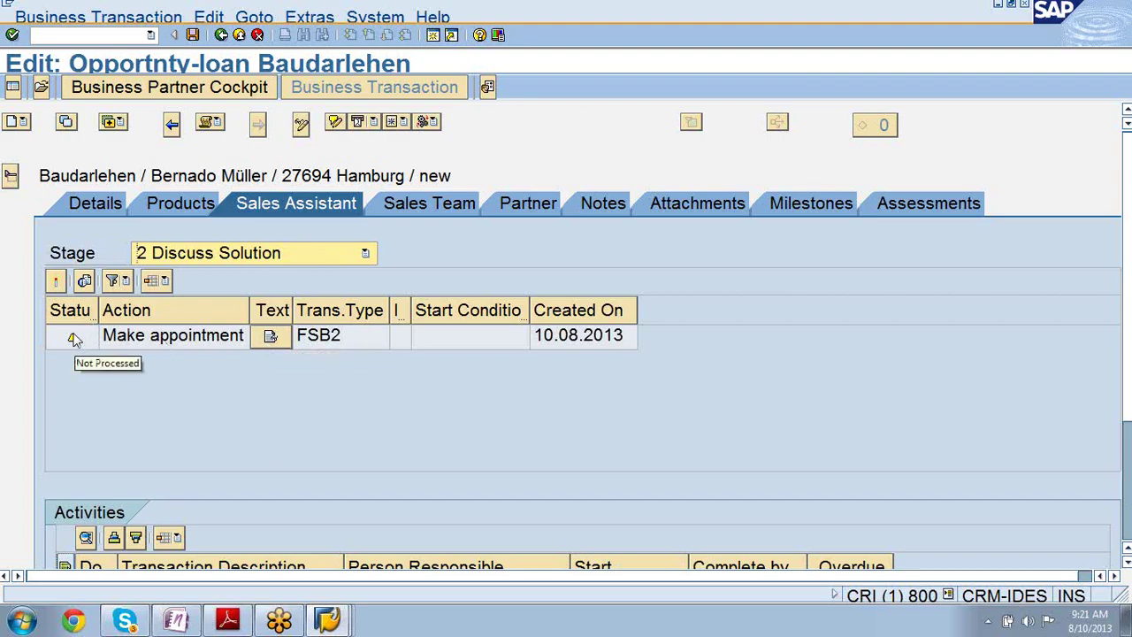
click(56, 281)
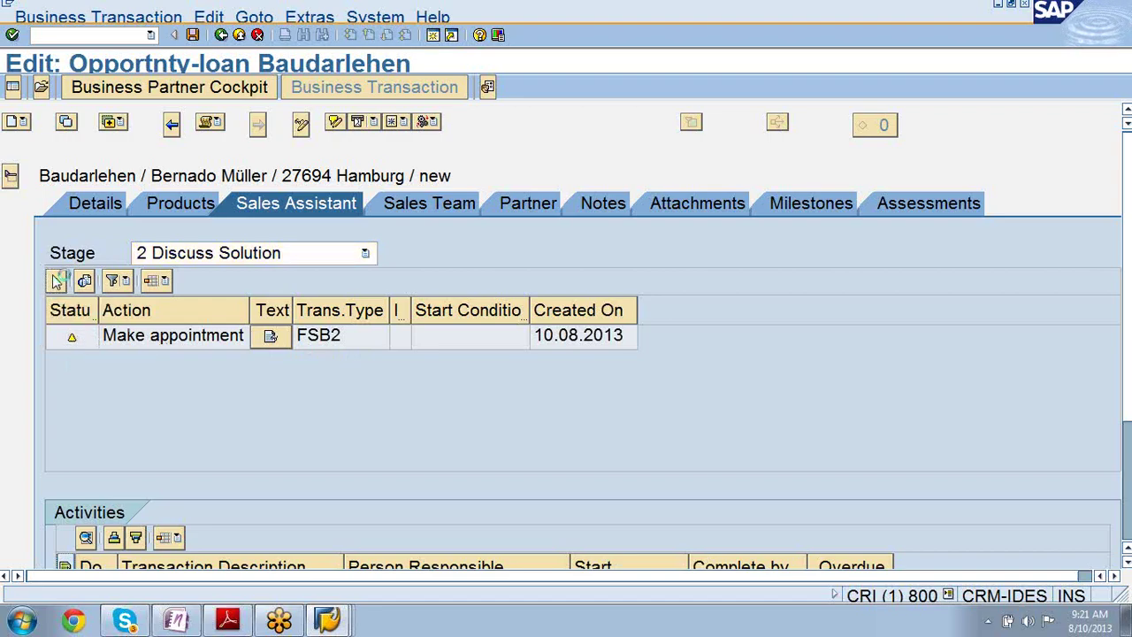
click(115, 343)
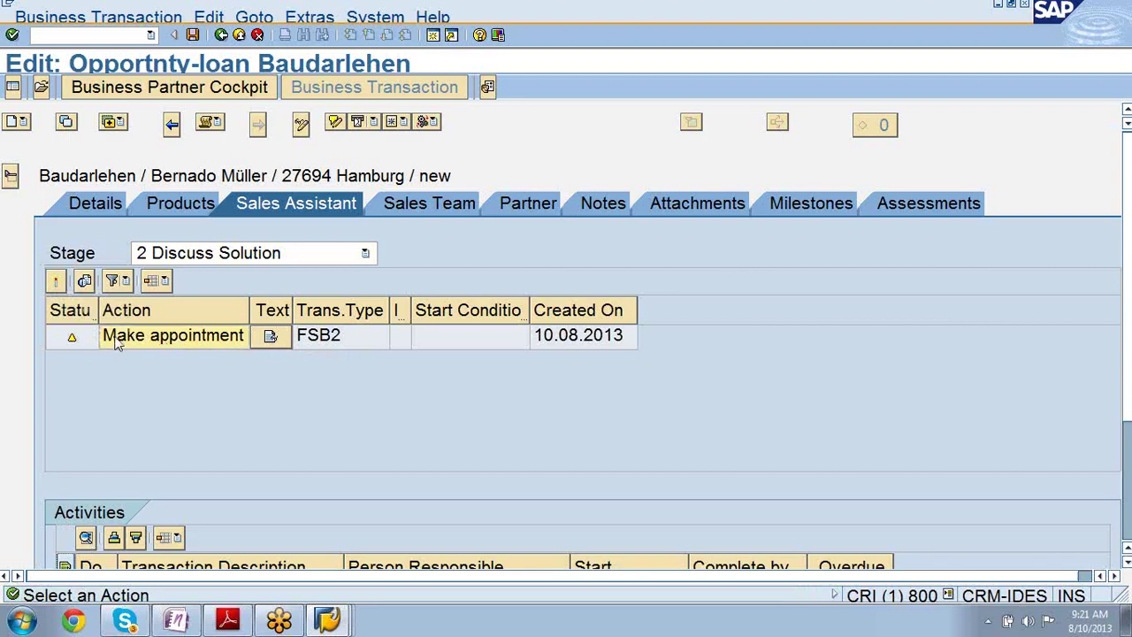
click(55, 282)
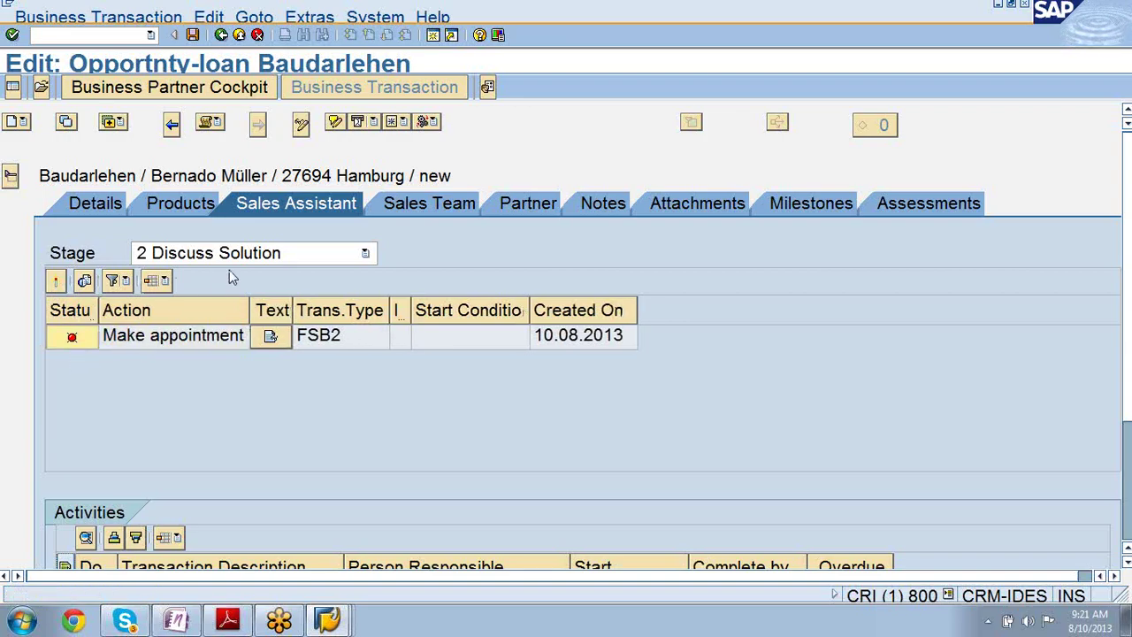
- Set the stage to 3 Decision Making, then preview and re-activate the Make appointment action
click(72, 341)
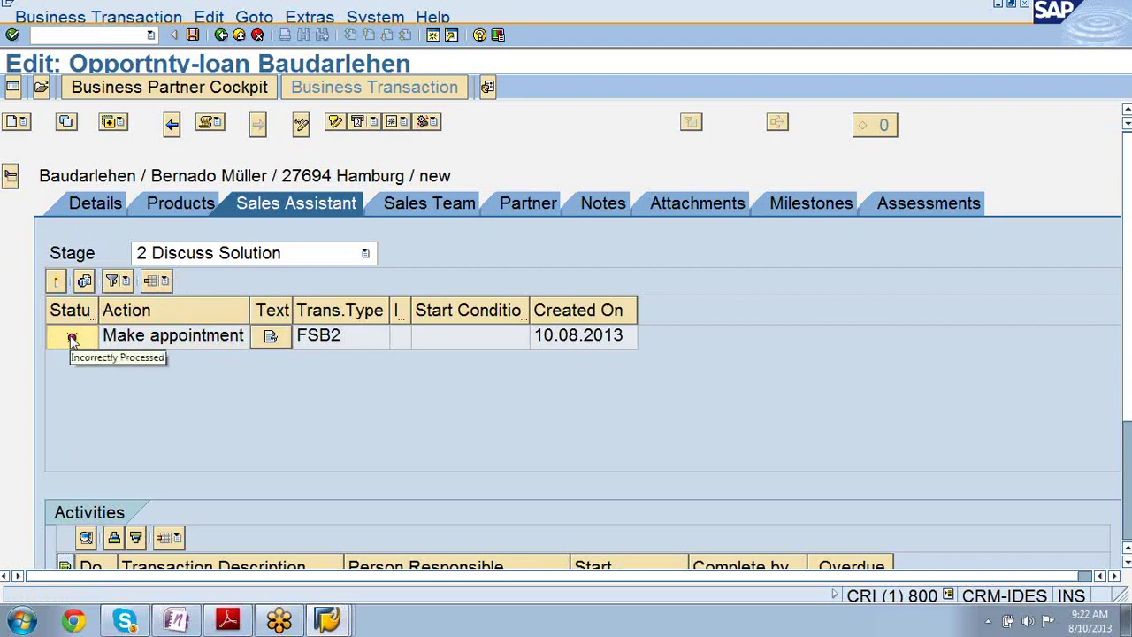
click(365, 254)
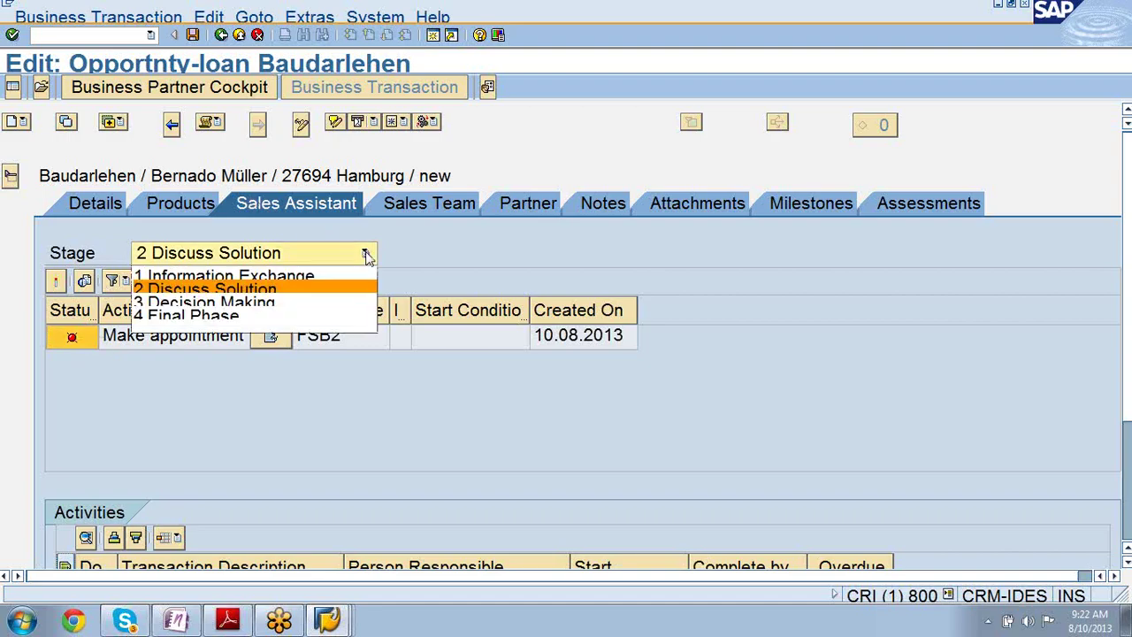
click(346, 303)
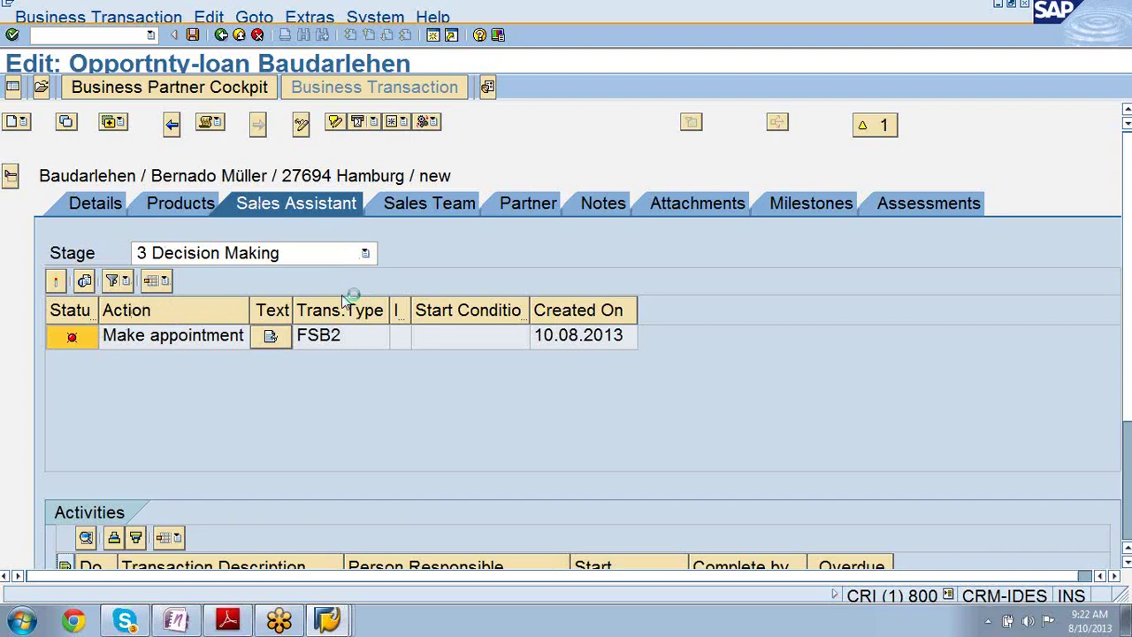
click(83, 282)
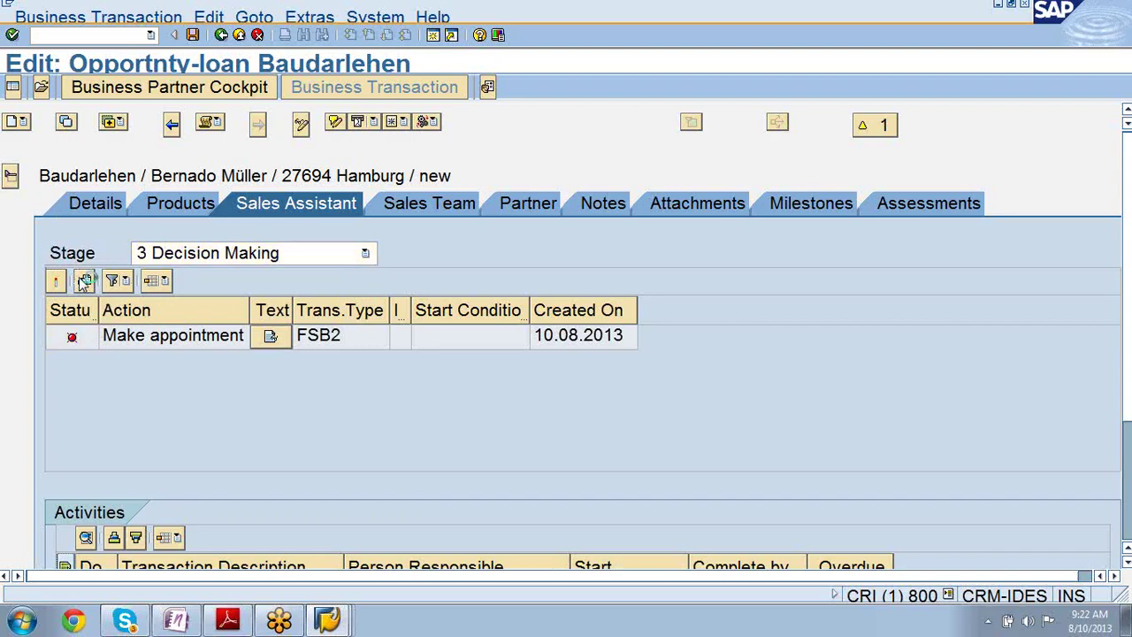
click(88, 345)
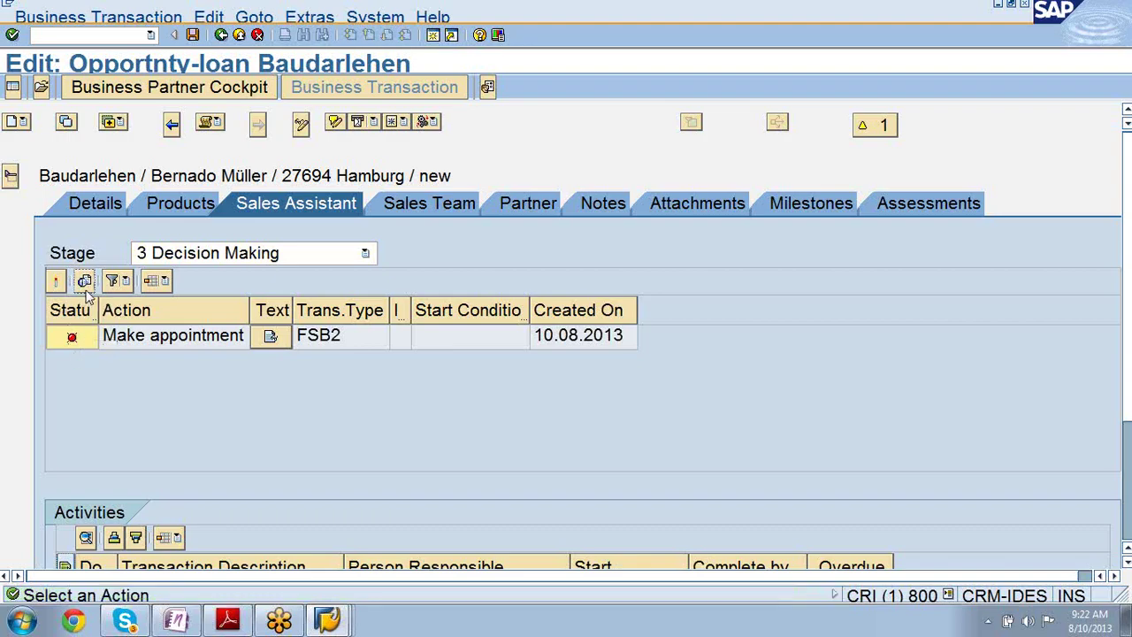
click(86, 295)
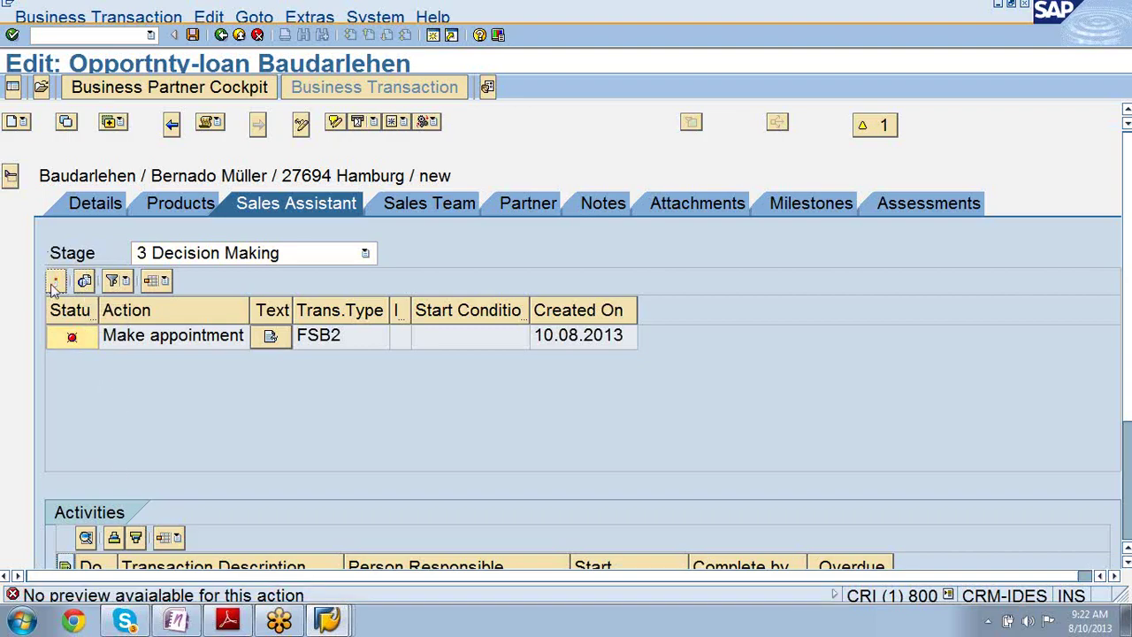
click(54, 286)
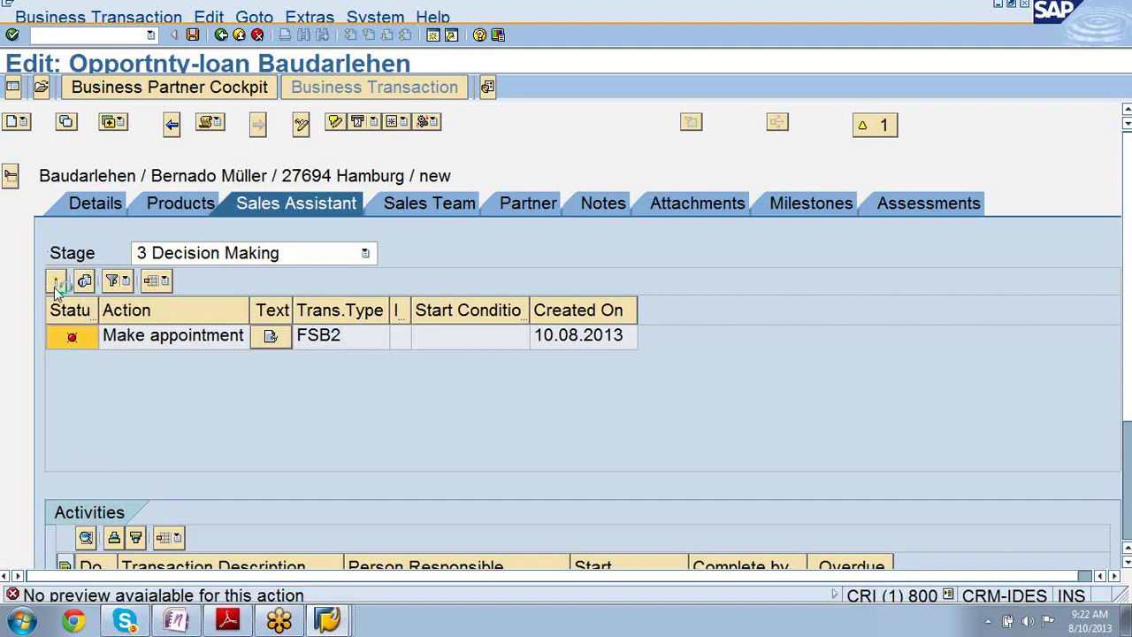
- Check the action filter options, then set the stage to 1 Information Exchange
click(129, 283)
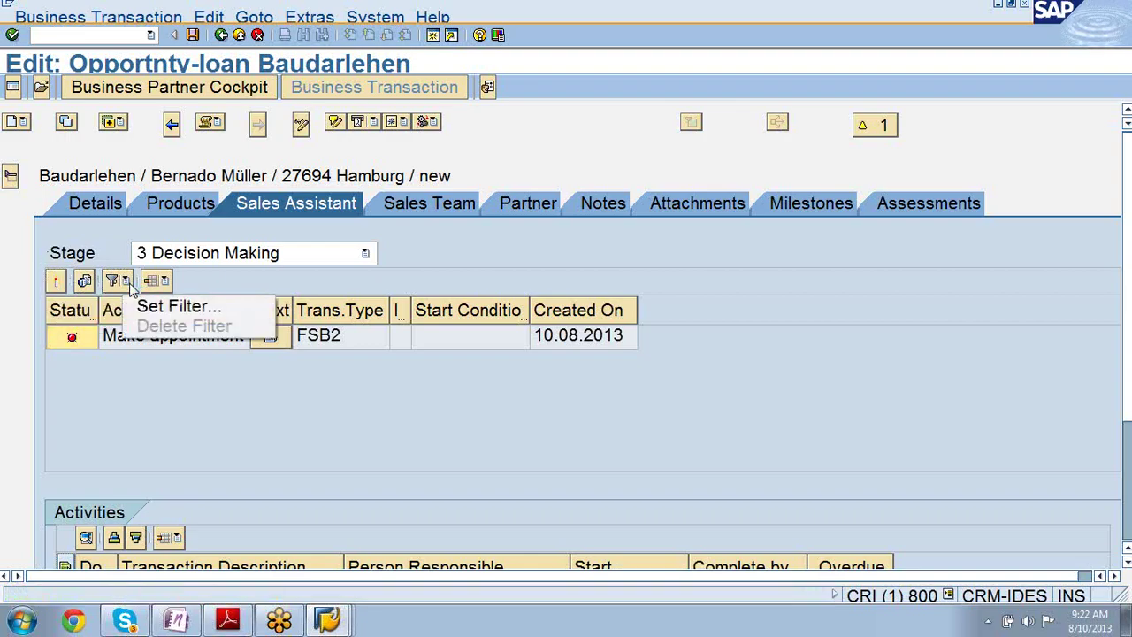
click(156, 421)
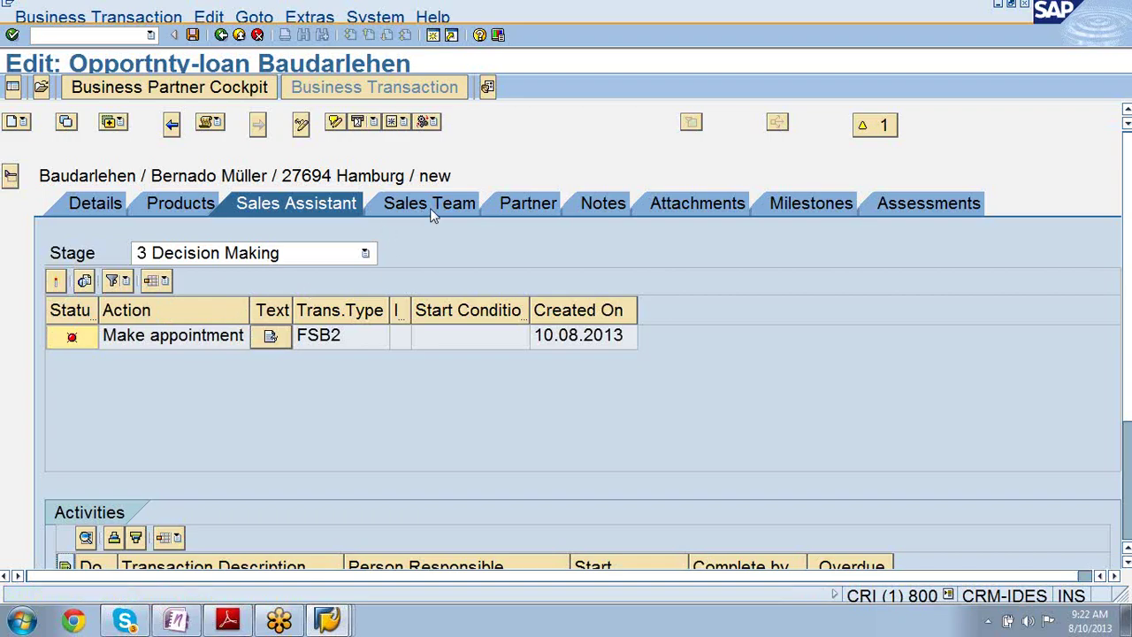
click(367, 255)
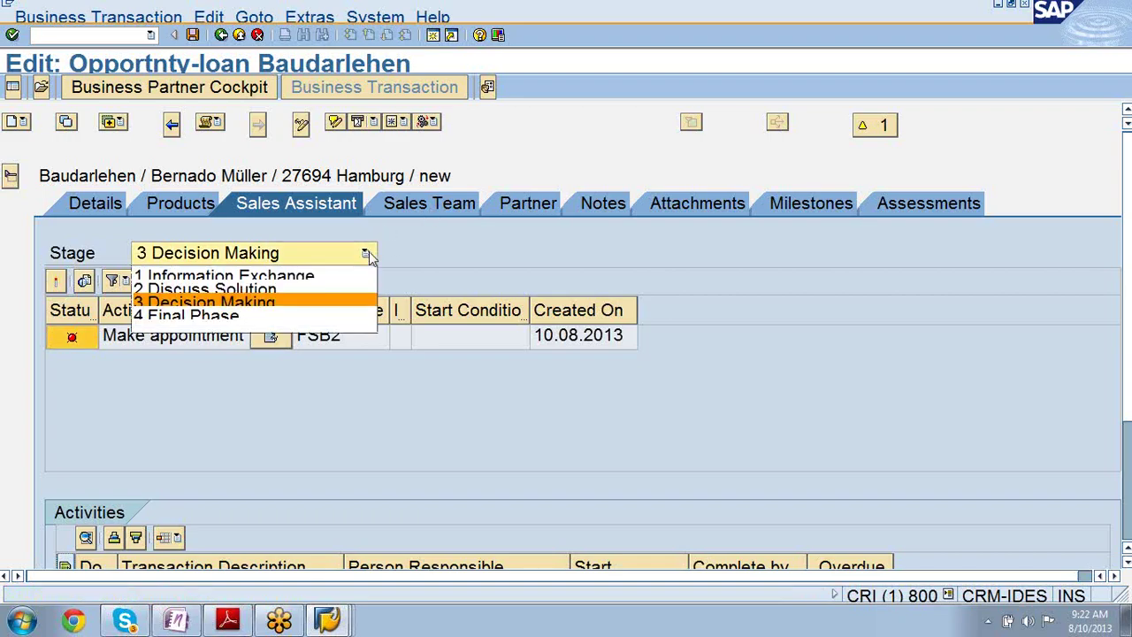
click(324, 275)
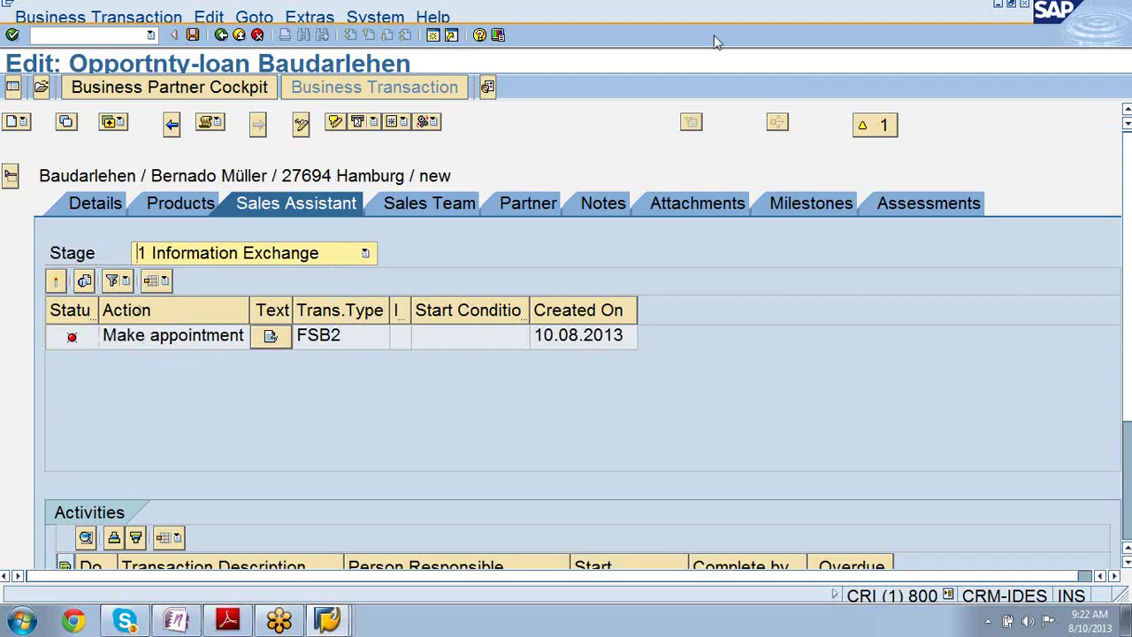
click(1122, 64)
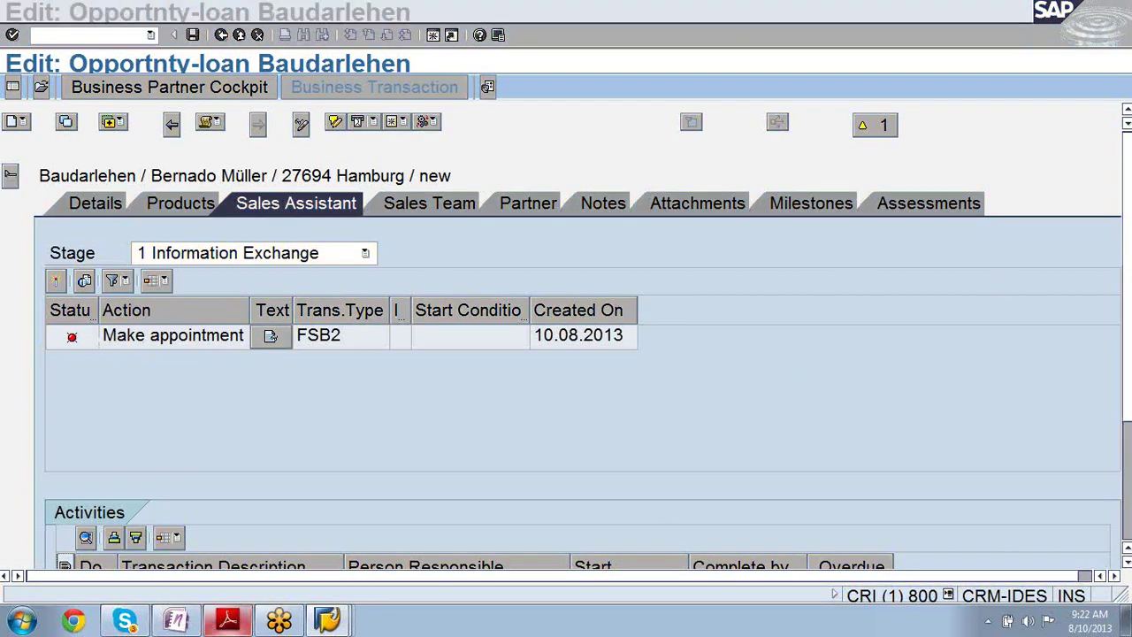
click(125, 622)
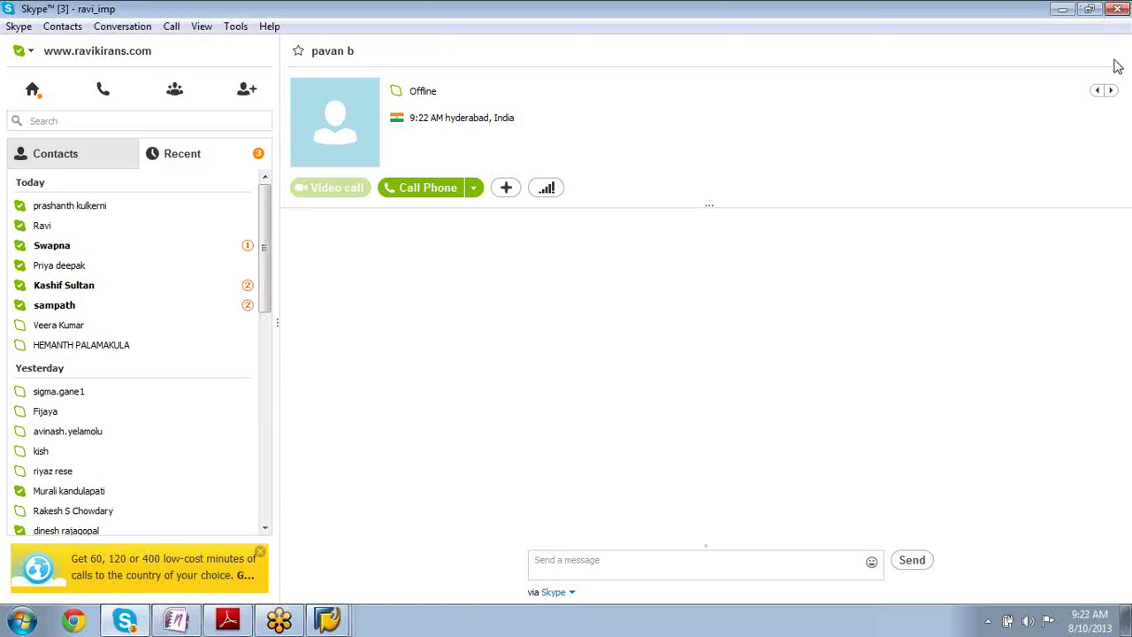
click(1062, 9)
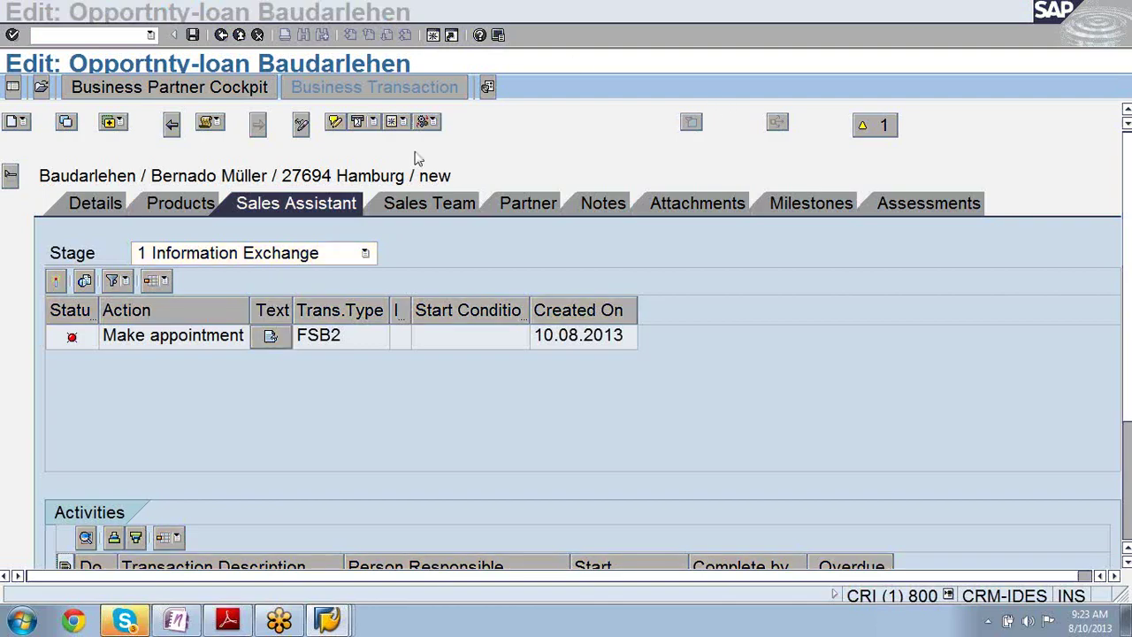
- Set the stage to 4 Final Phase and read the Make appointment action's long text
click(366, 254)
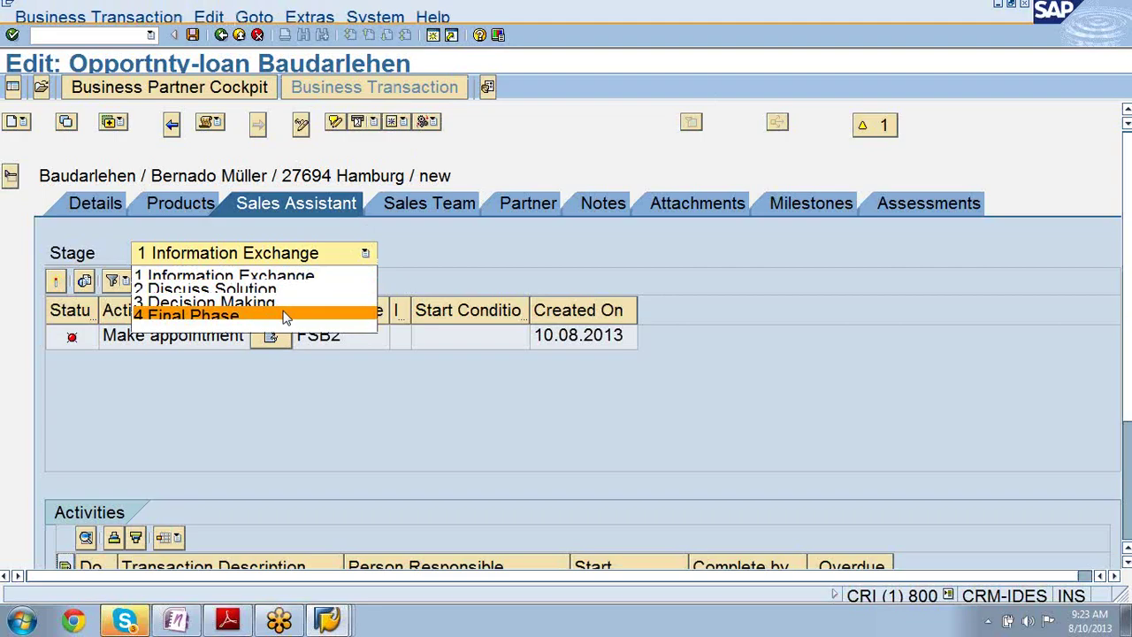
click(285, 315)
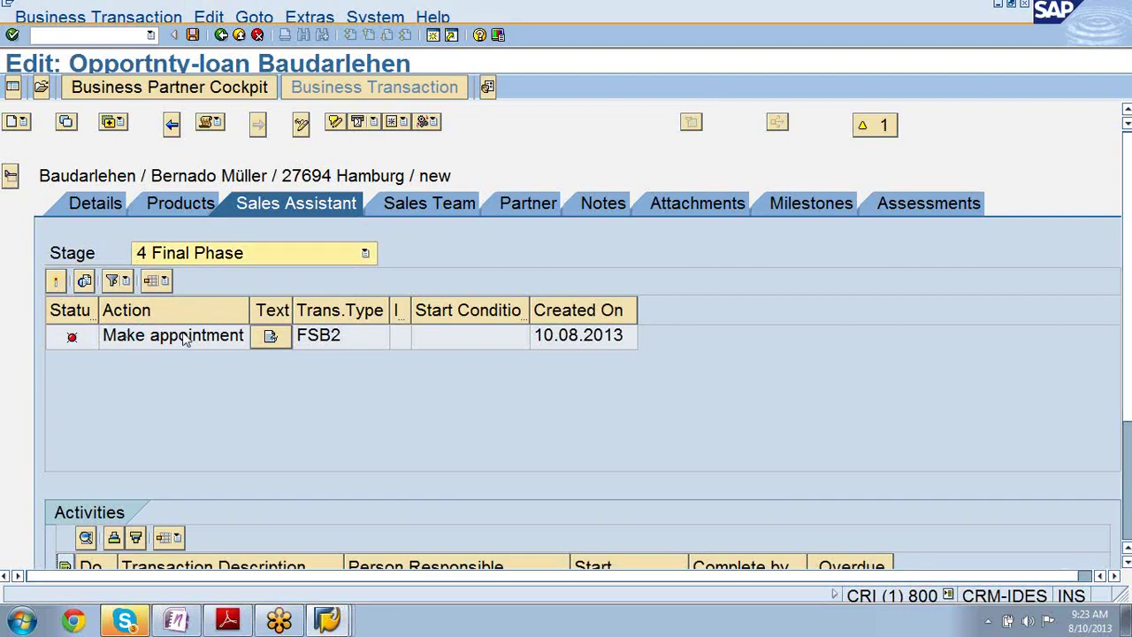
click(272, 341)
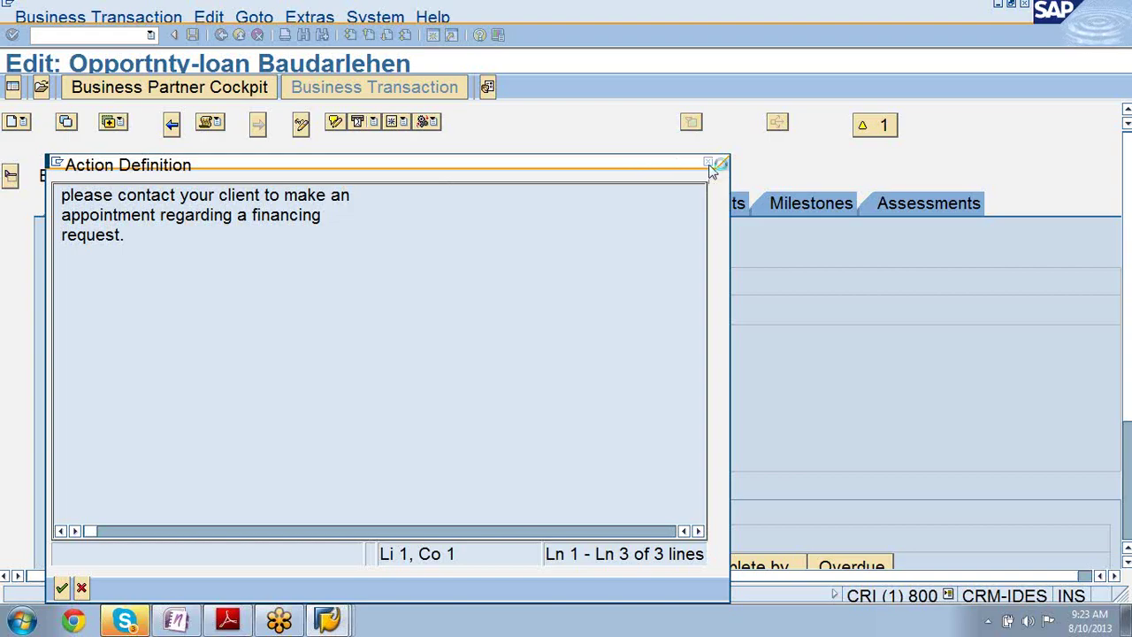
click(709, 165)
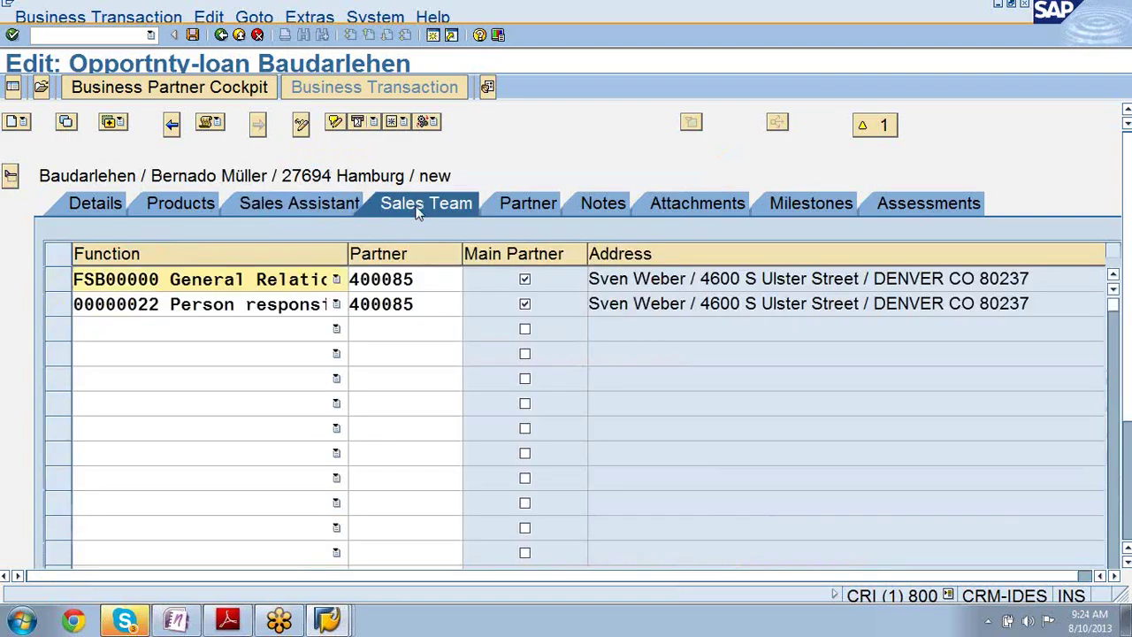
- Browse the Sales Team Function roles, cancel with Escape, and view the Milestones dates
click(336, 329)
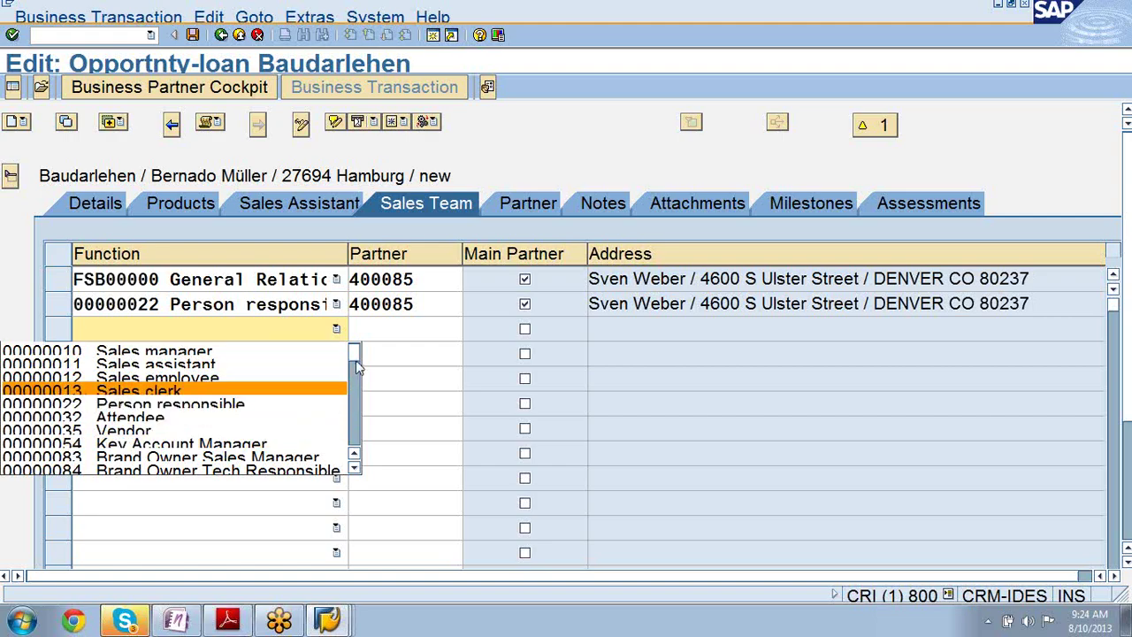
drag(358, 367, 353, 304)
key(Escape)
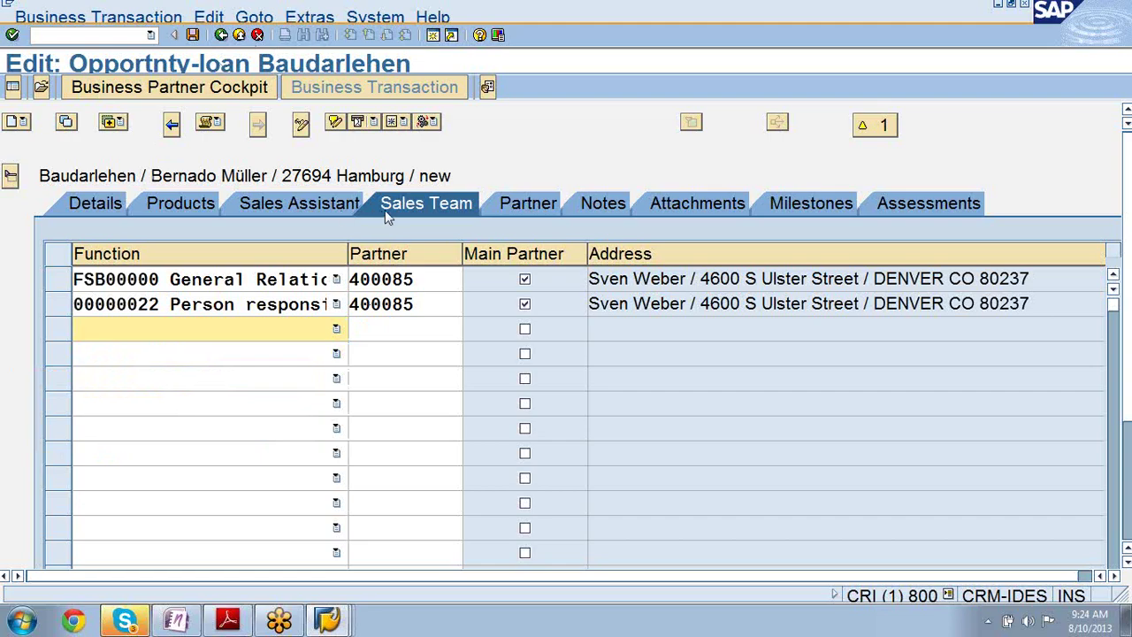
click(827, 206)
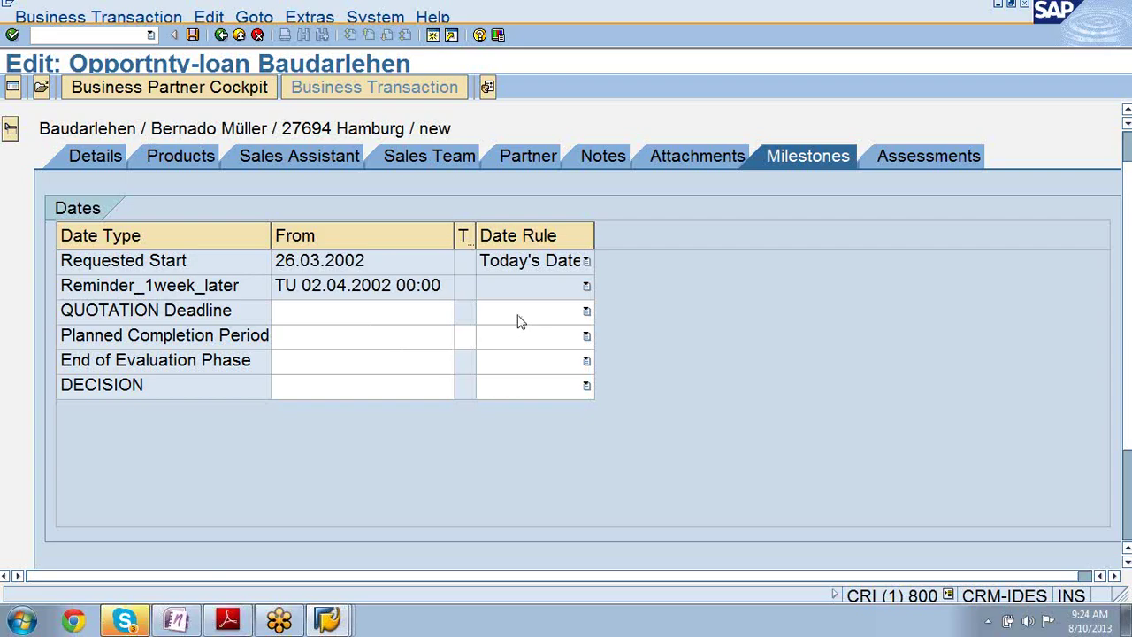
- Inspect the End of Evaluation Phase date rules and DECISION date, then view Attachments
click(585, 361)
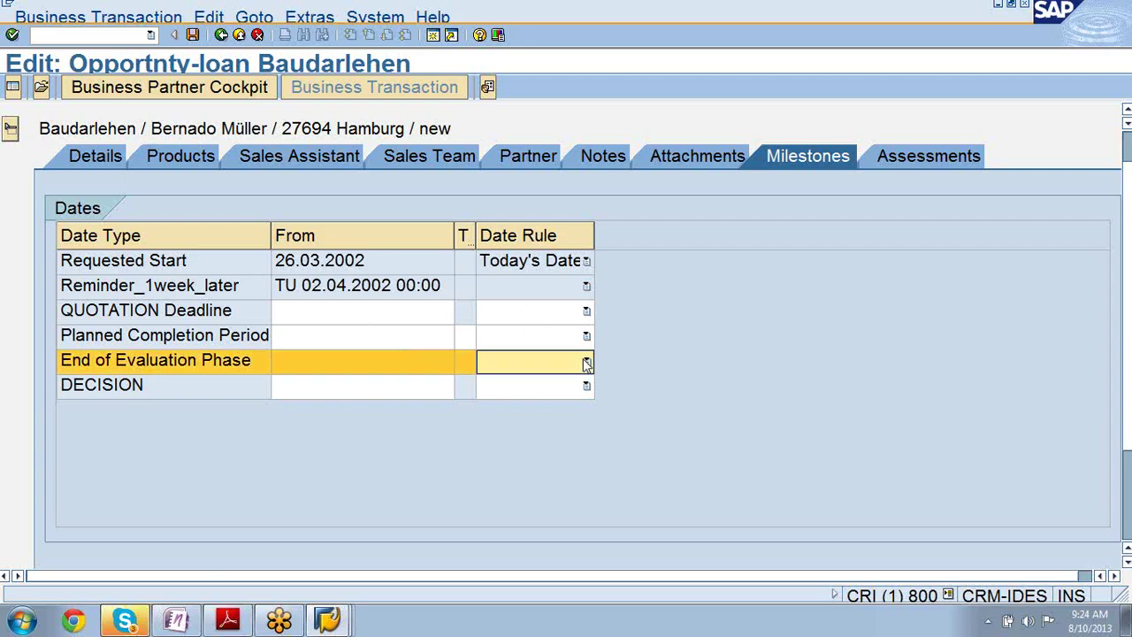
click(585, 362)
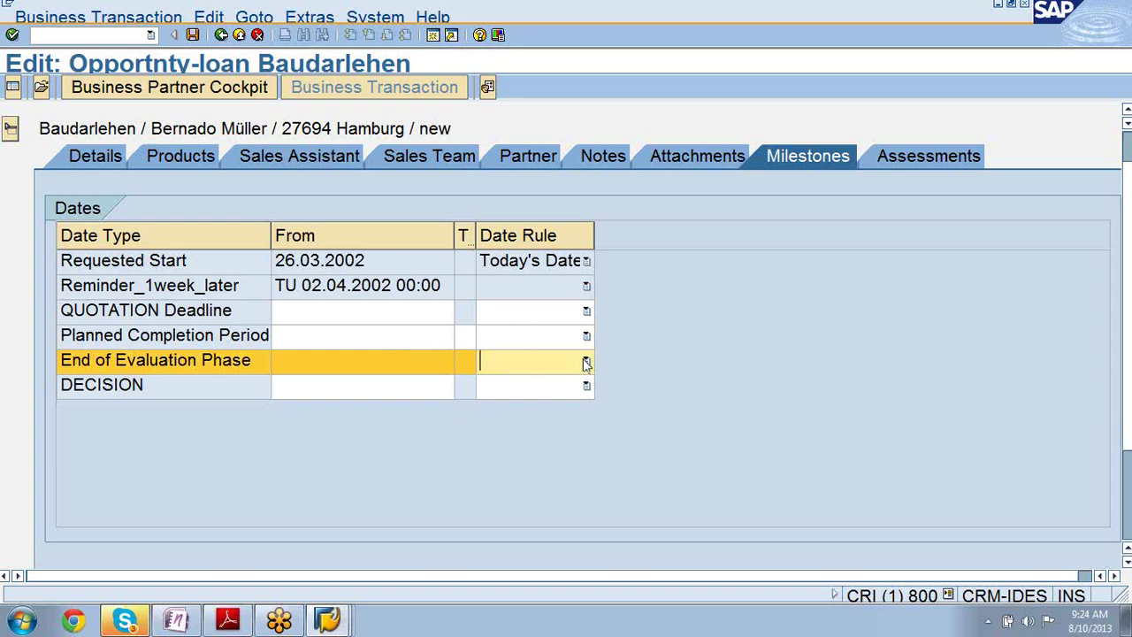
click(363, 396)
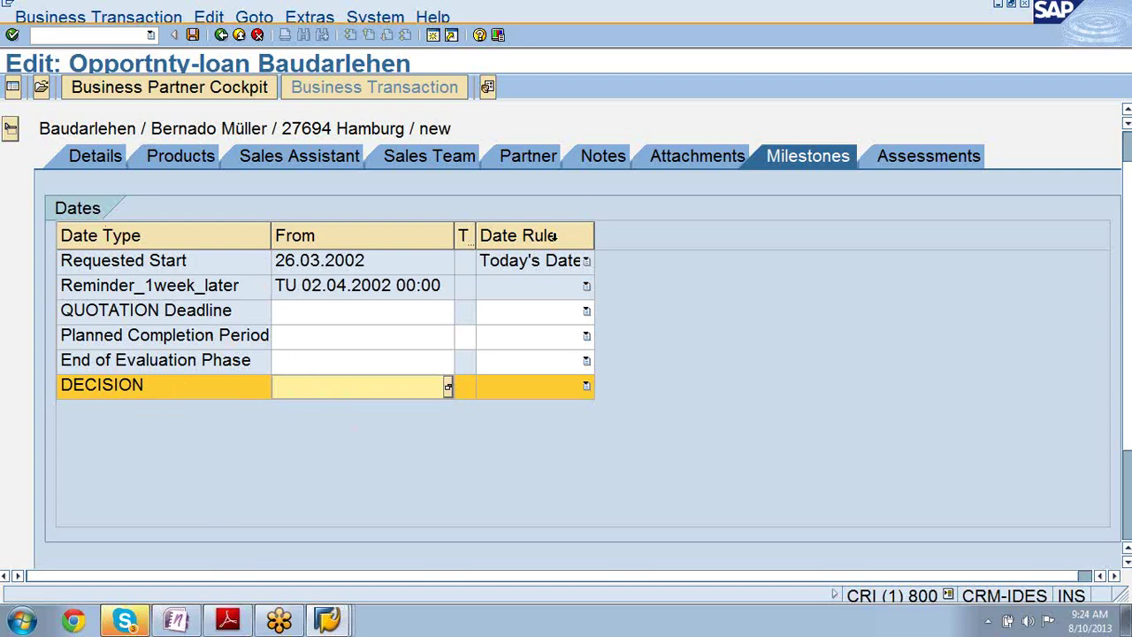
click(695, 165)
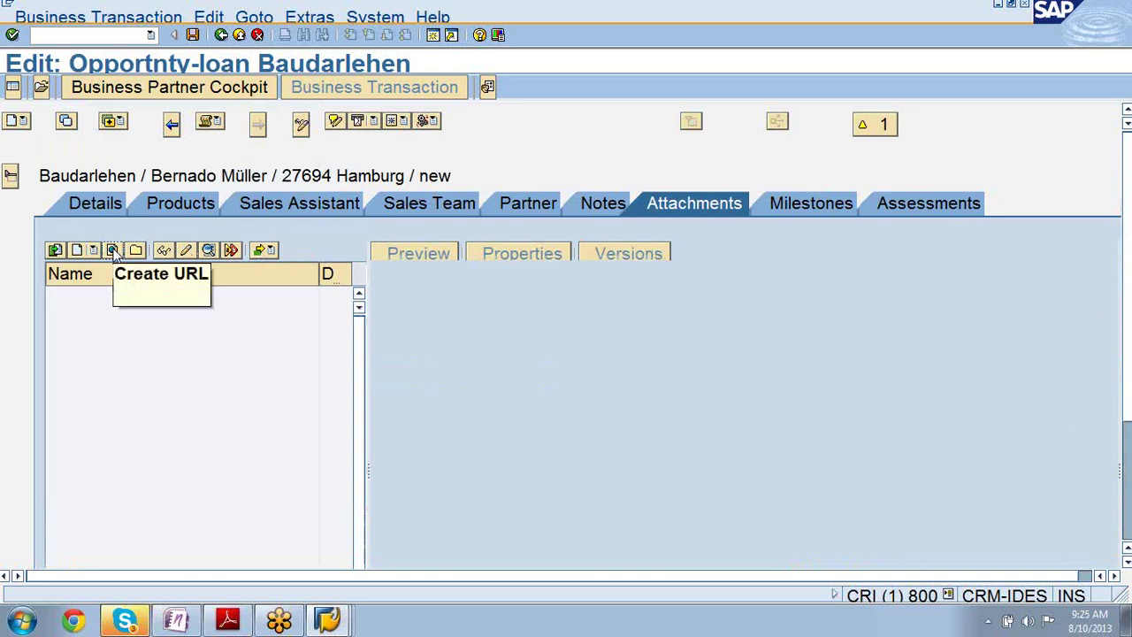
- Start adding a URL attachment with the Create URL icon
click(114, 250)
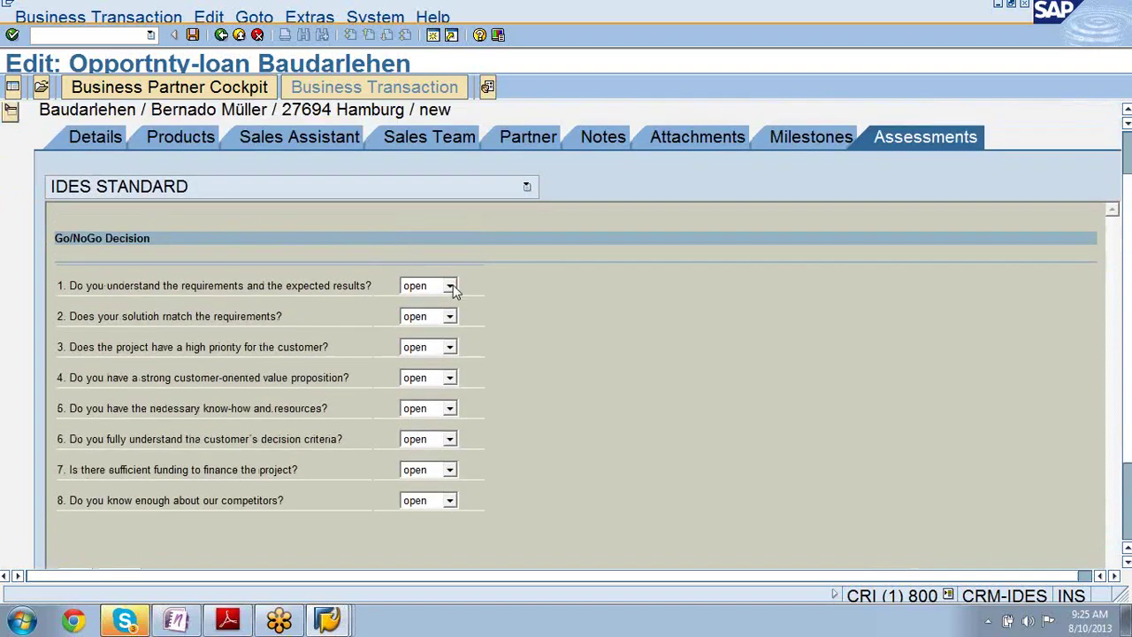
- Answer Go/NoGo questions 1, 2 and 4 with yes, leaving question 3 open
click(449, 286)
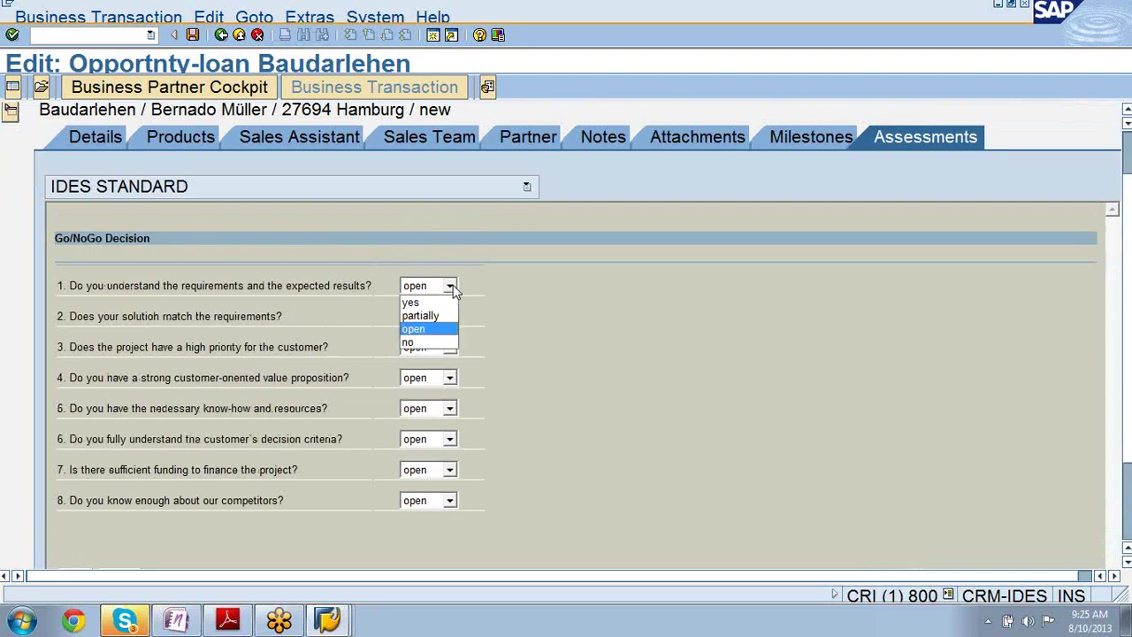
click(439, 301)
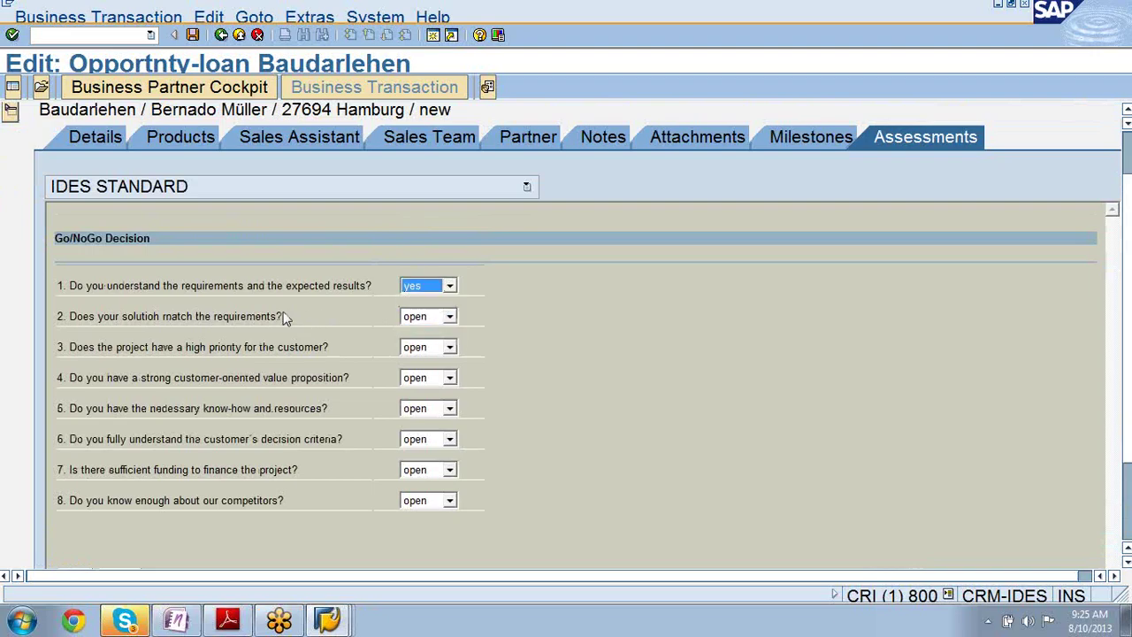
click(449, 319)
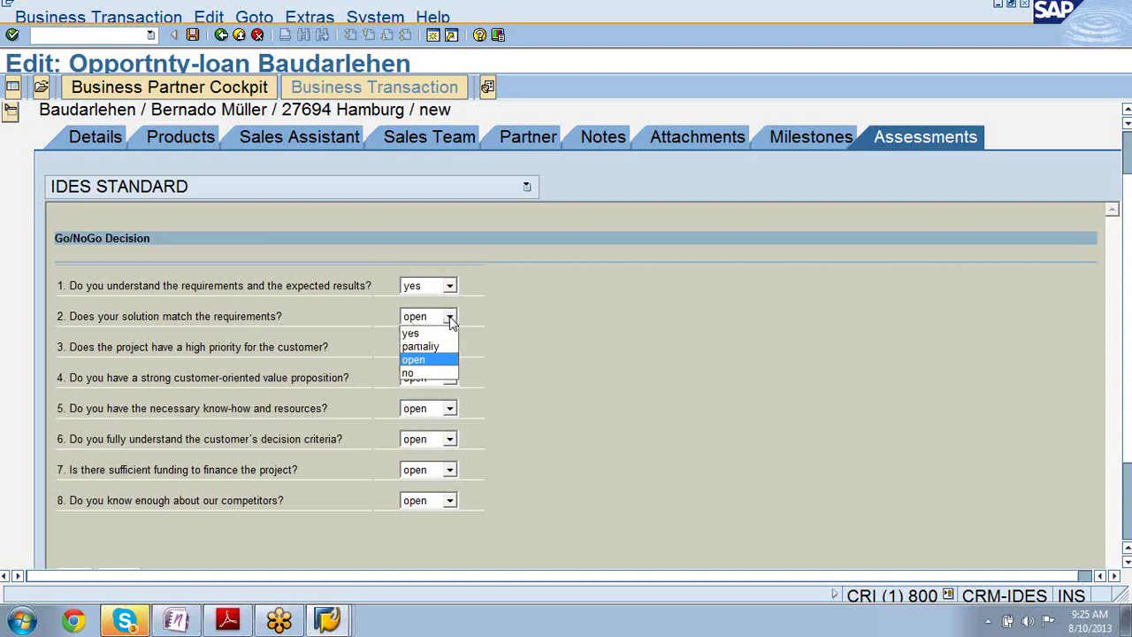
click(440, 334)
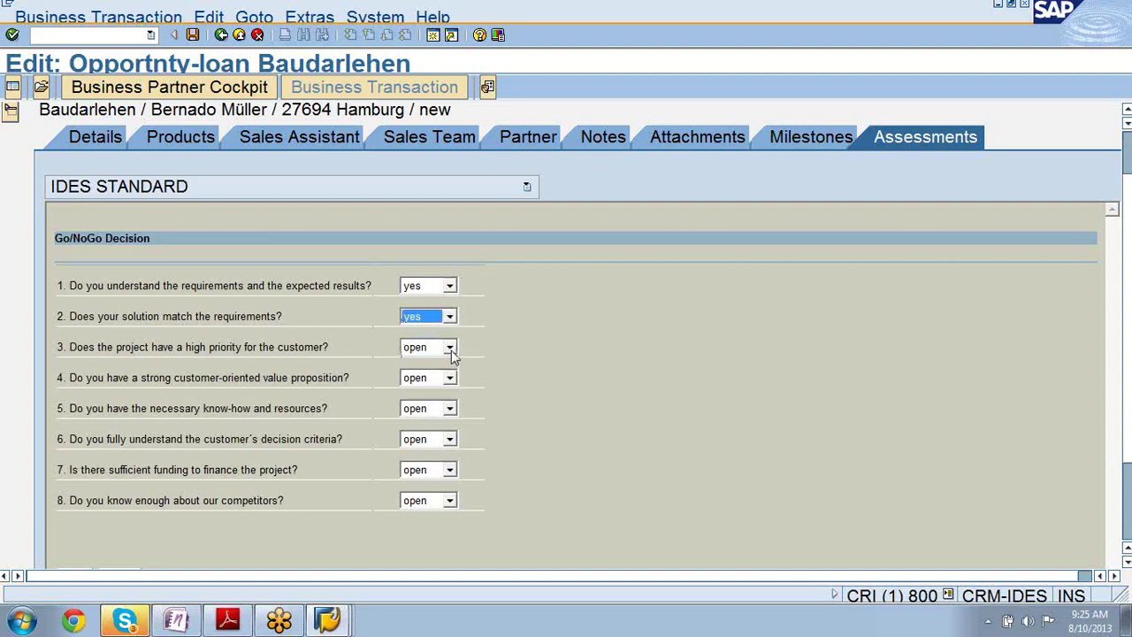
click(449, 347)
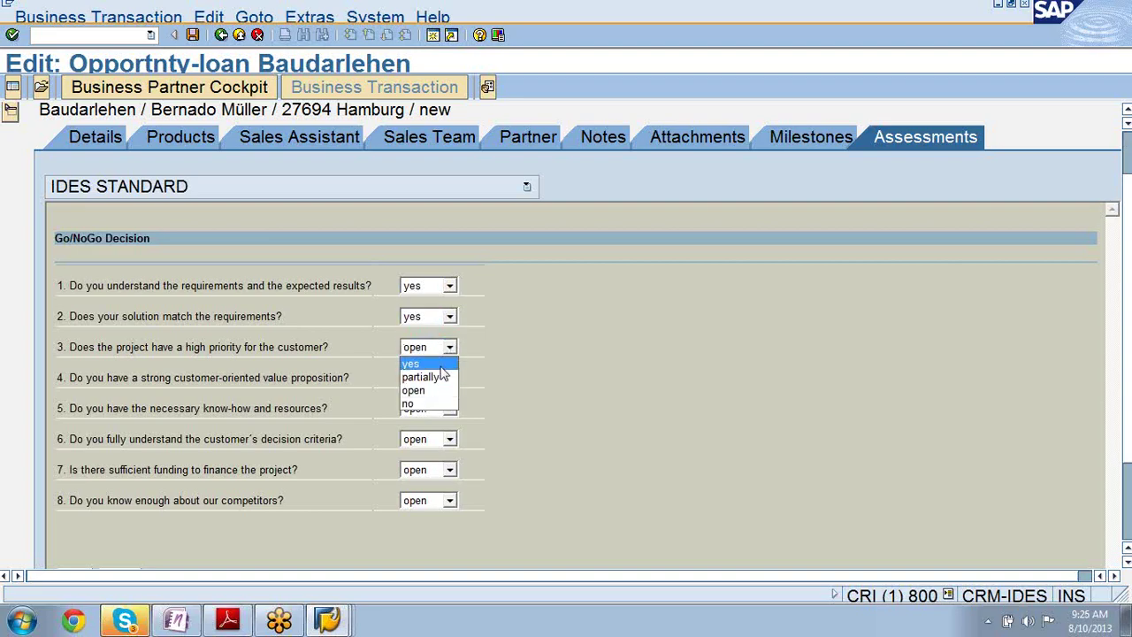
click(440, 391)
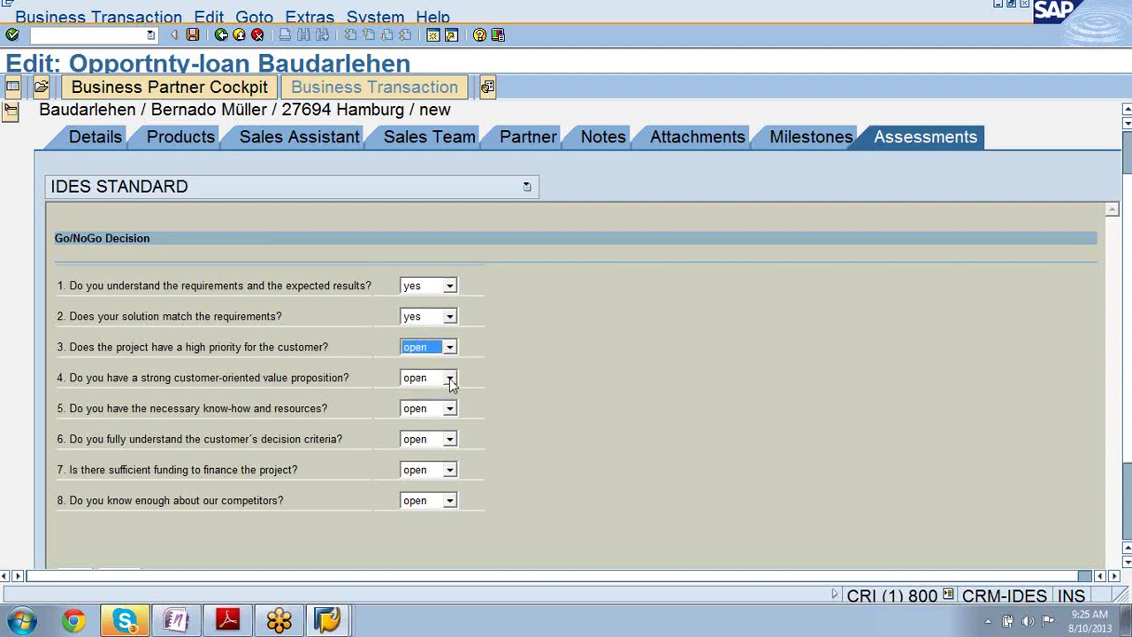
click(450, 379)
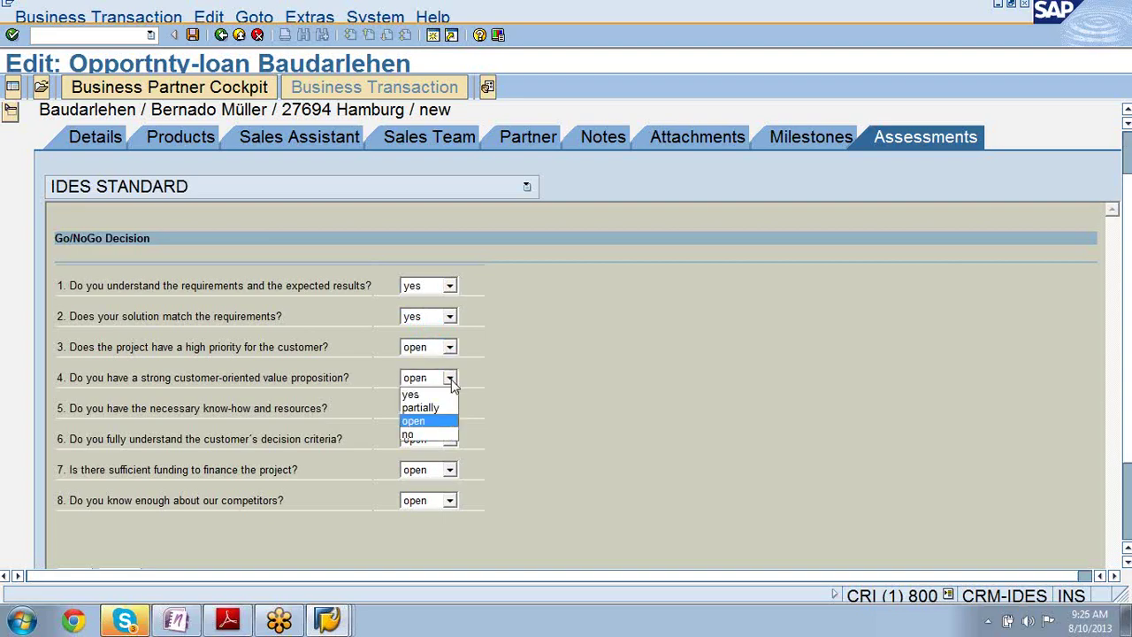
click(448, 395)
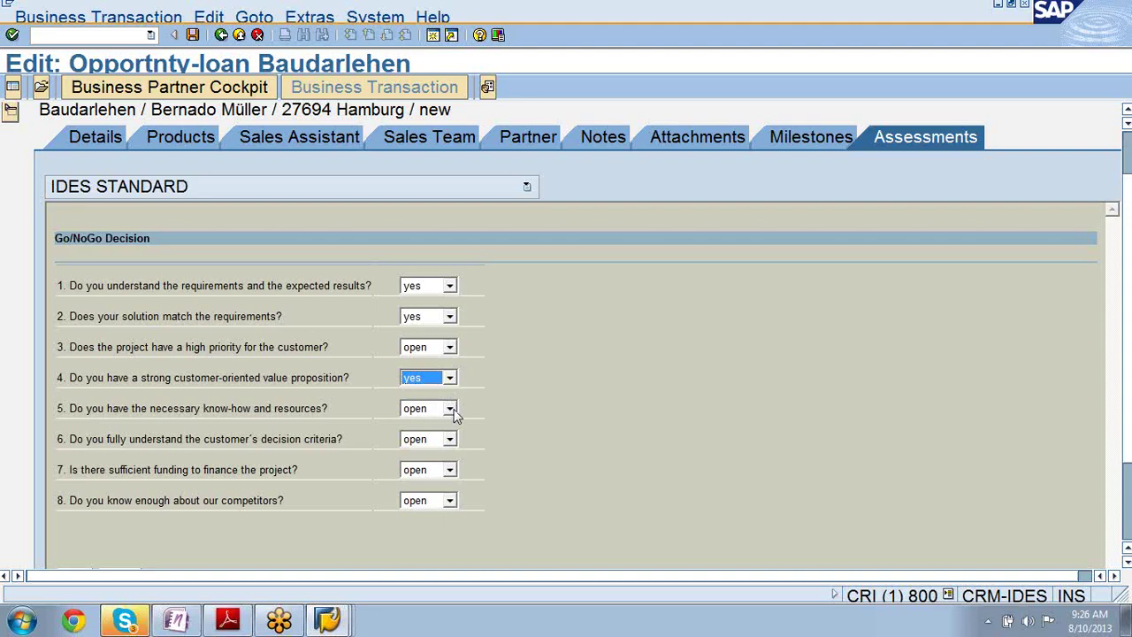
- Answer questions 5, 6 and 7 with yes and question 8, competitor knowledge, with partially
click(451, 409)
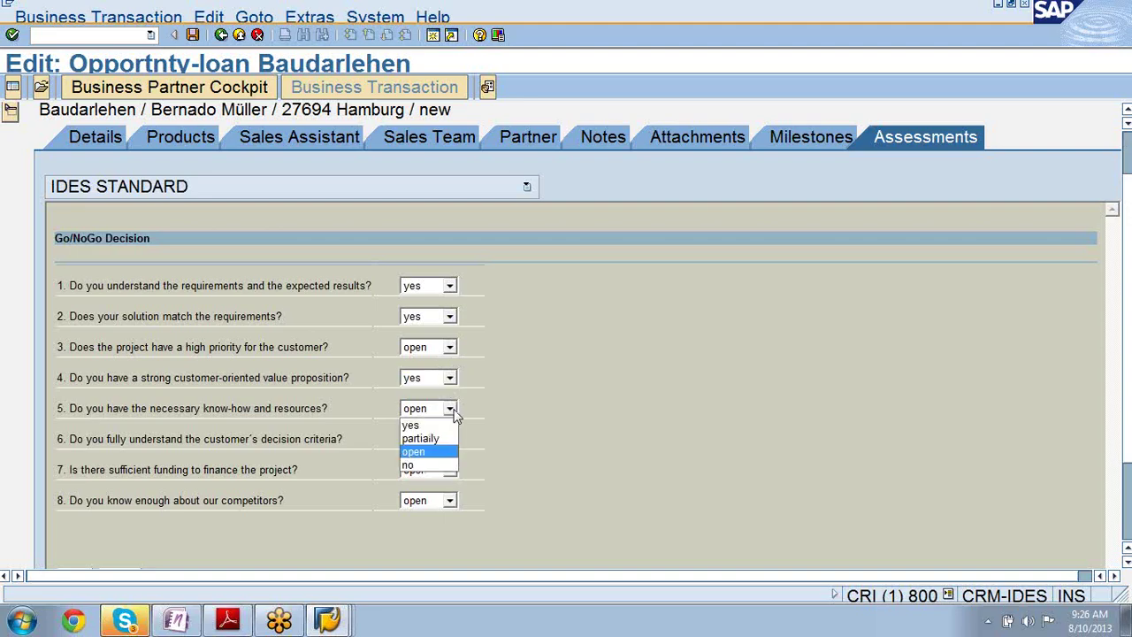
click(421, 426)
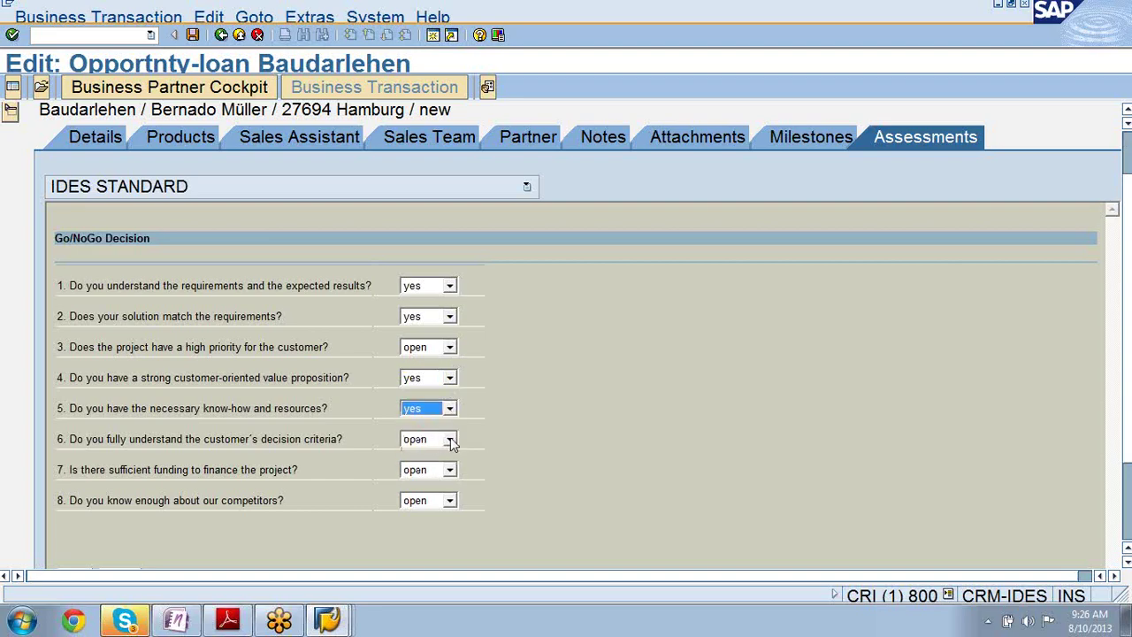
click(450, 438)
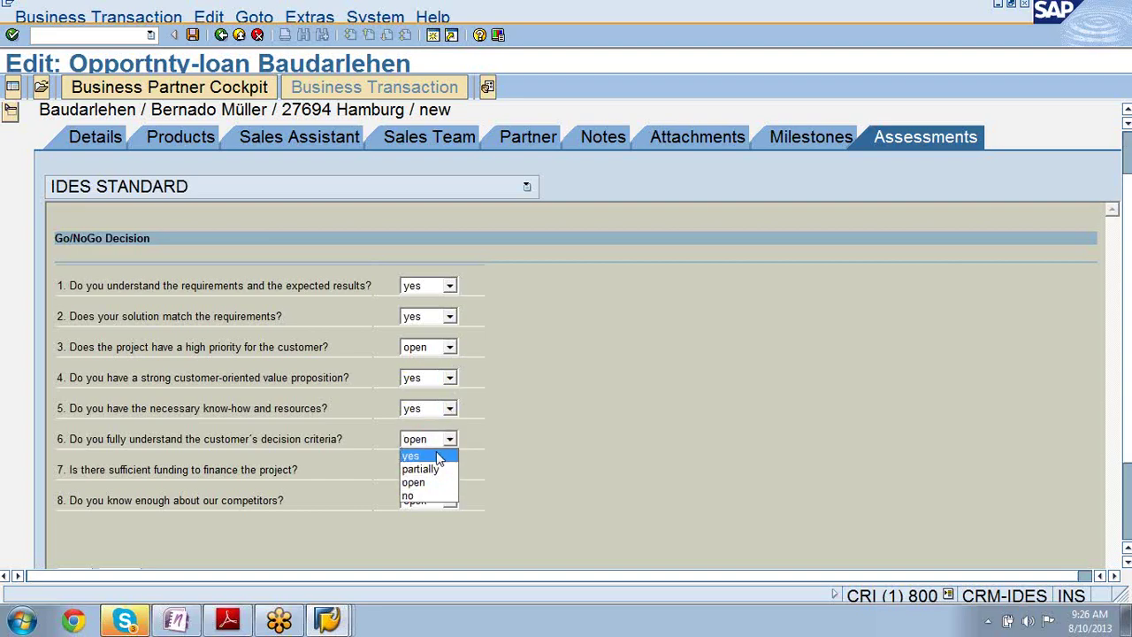
click(437, 456)
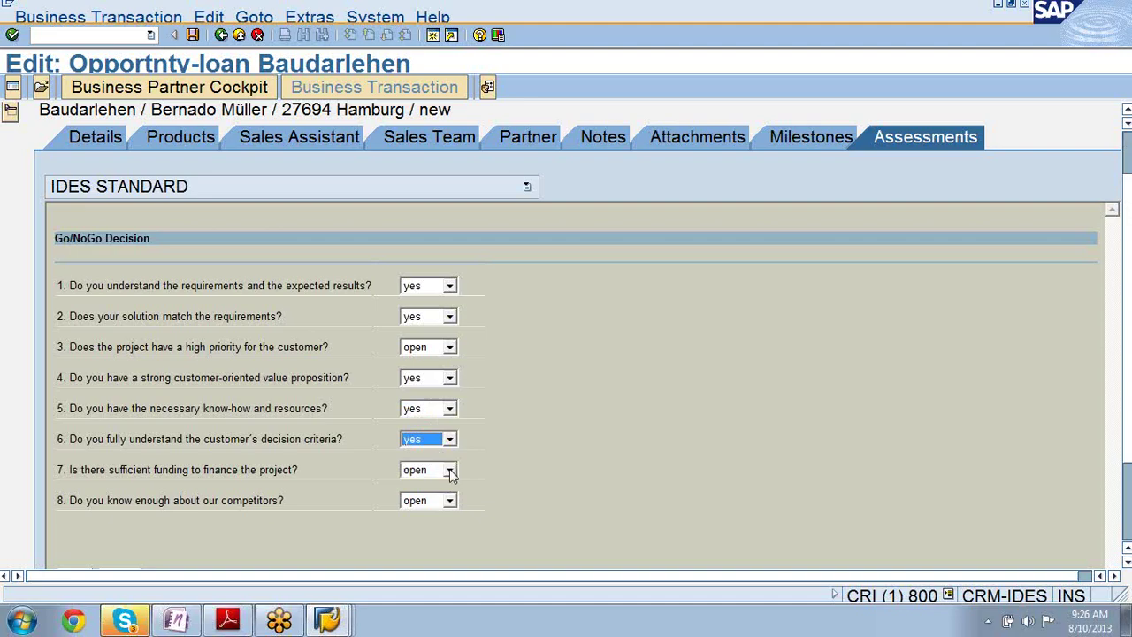
click(449, 471)
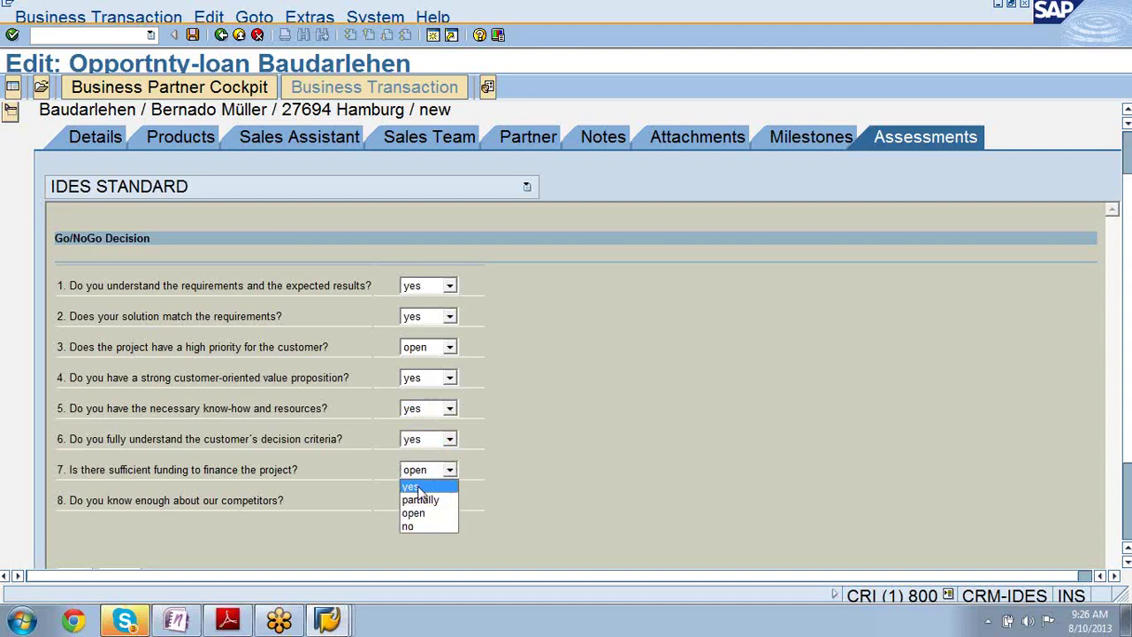
click(420, 487)
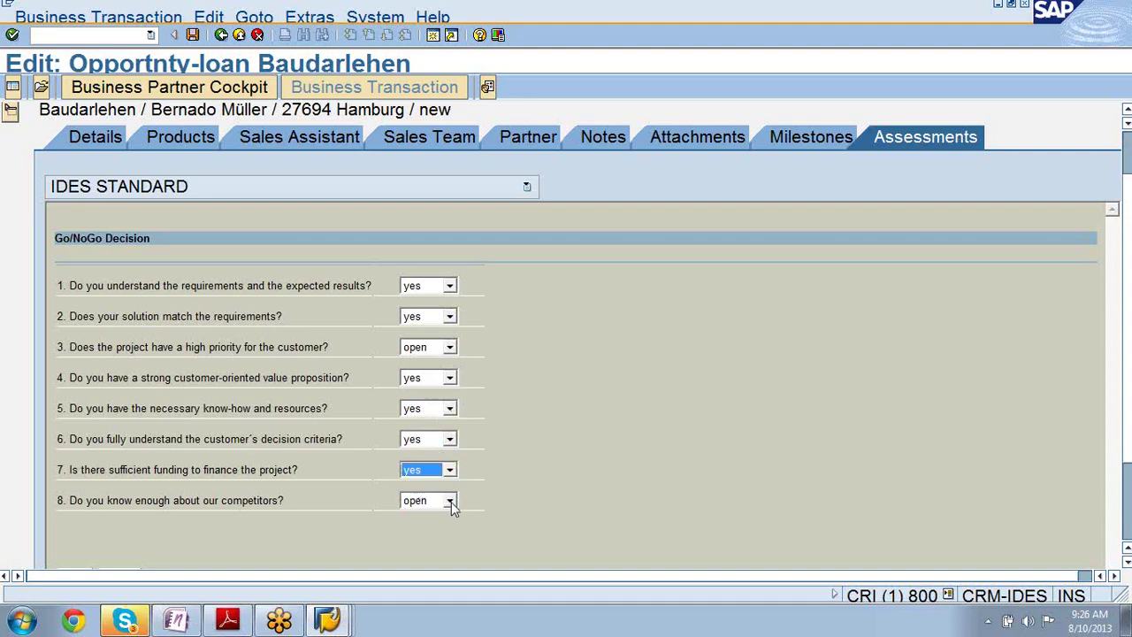
click(450, 501)
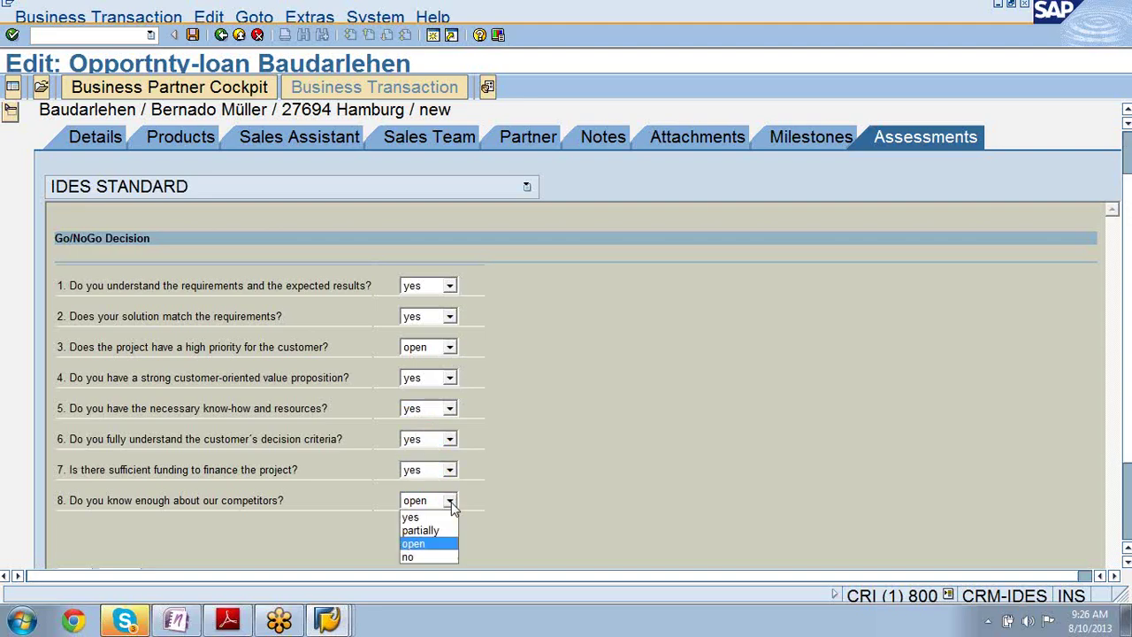
click(440, 530)
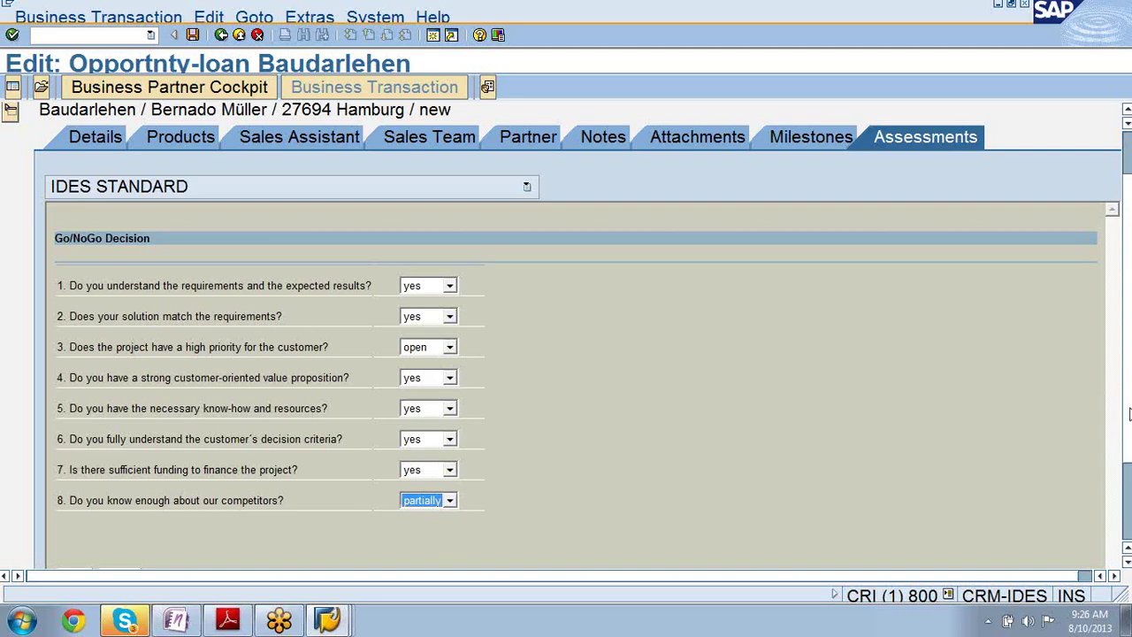
scroll(1126, 414, down, 3)
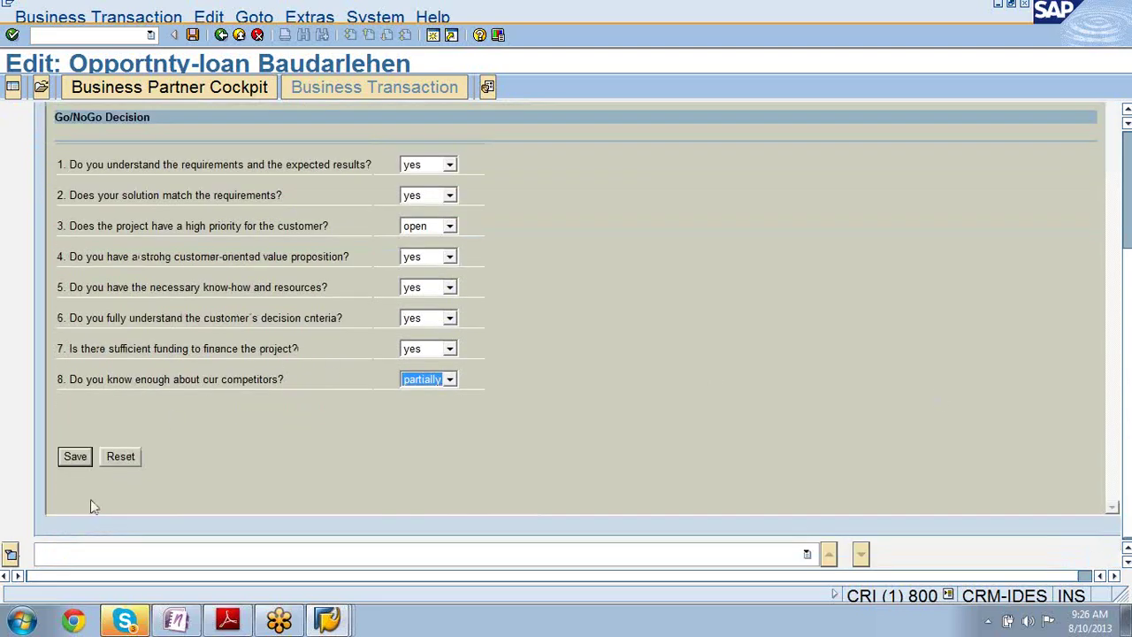
- Save the Go/NoGo assessment, showing an 88% score, with question 3 kept open
click(75, 458)
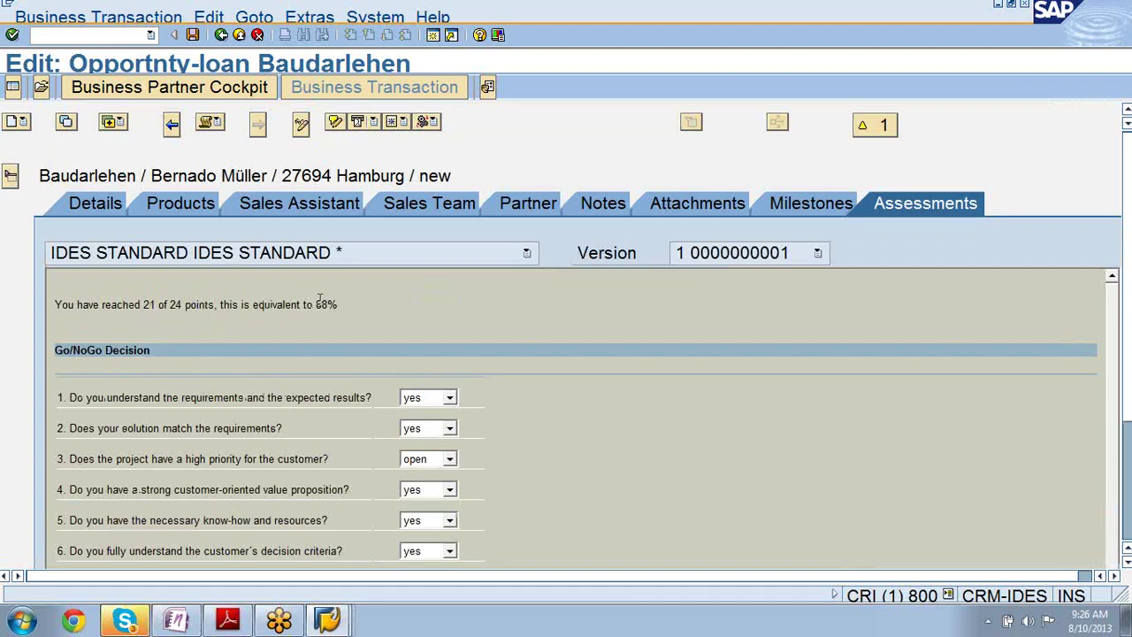
drag(317, 304, 340, 306)
click(450, 460)
click(492, 458)
- Change question 1's answer to no and save, lowering the score to 18 of 24 points (75%)
click(450, 398)
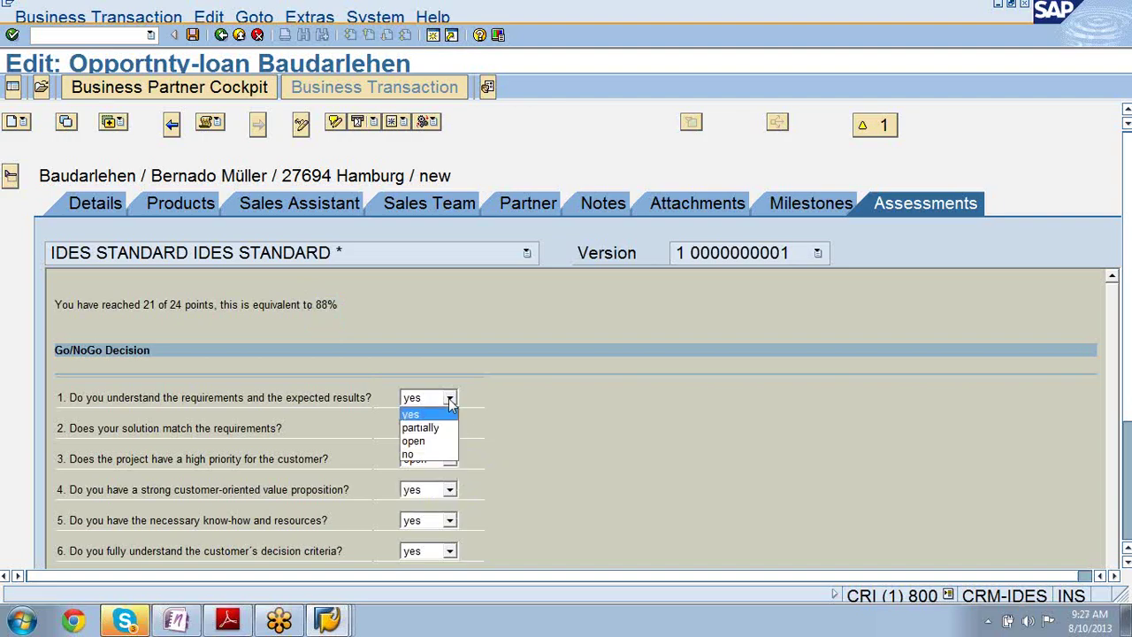
click(430, 455)
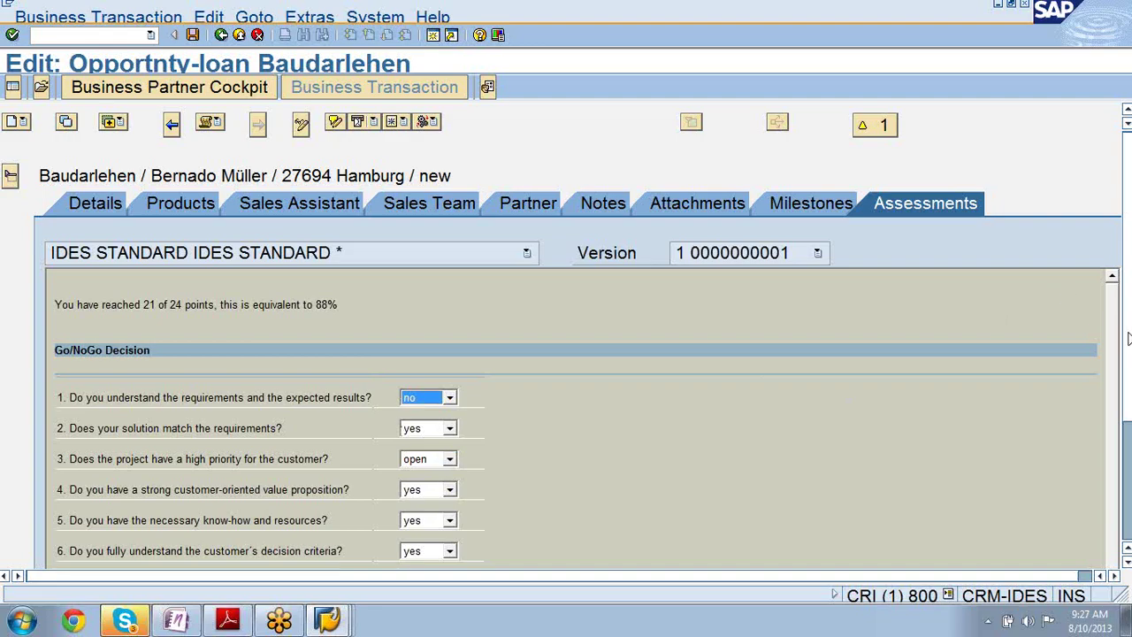
scroll(796, 442, down, 3)
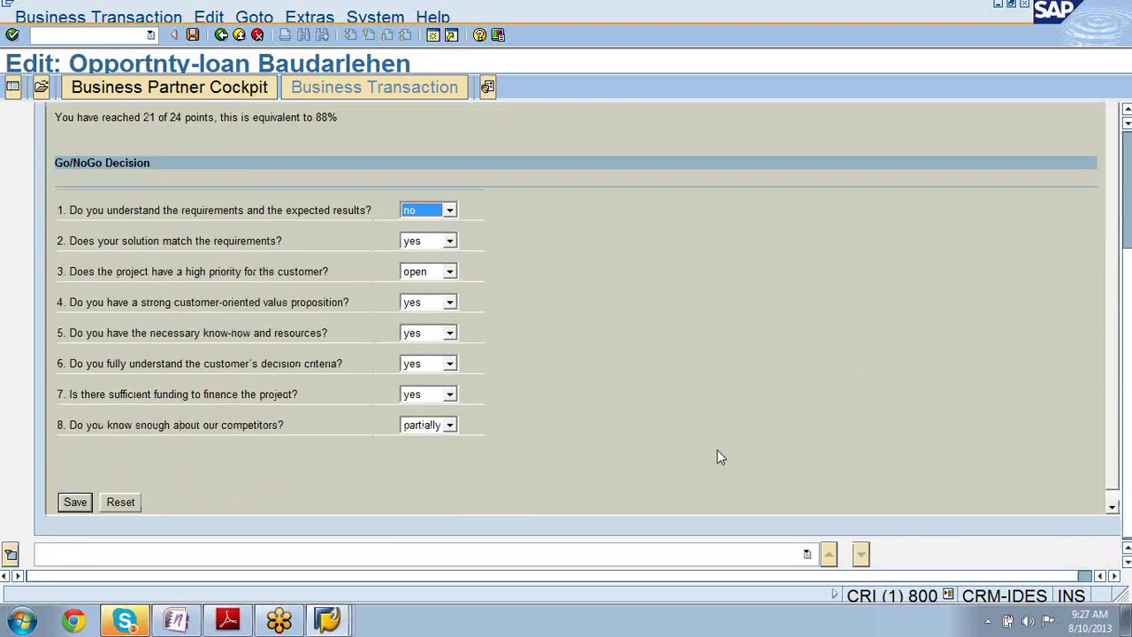
click(76, 502)
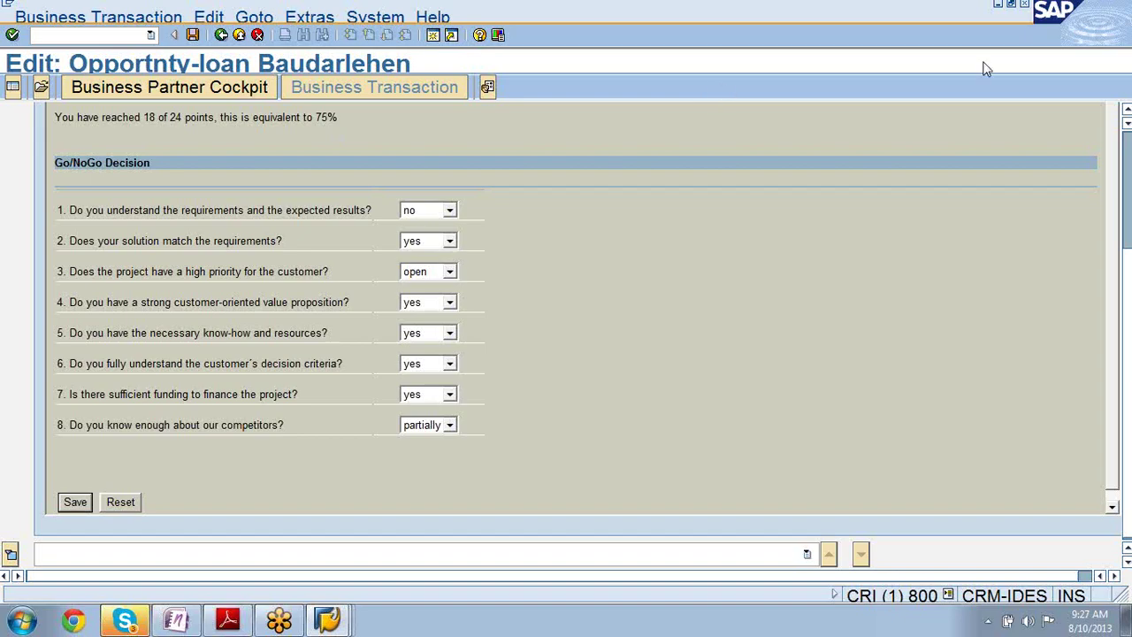
- Bring the course PDF forward and highlight the three recommended-use bullets and the process-ending sentence
click(998, 7)
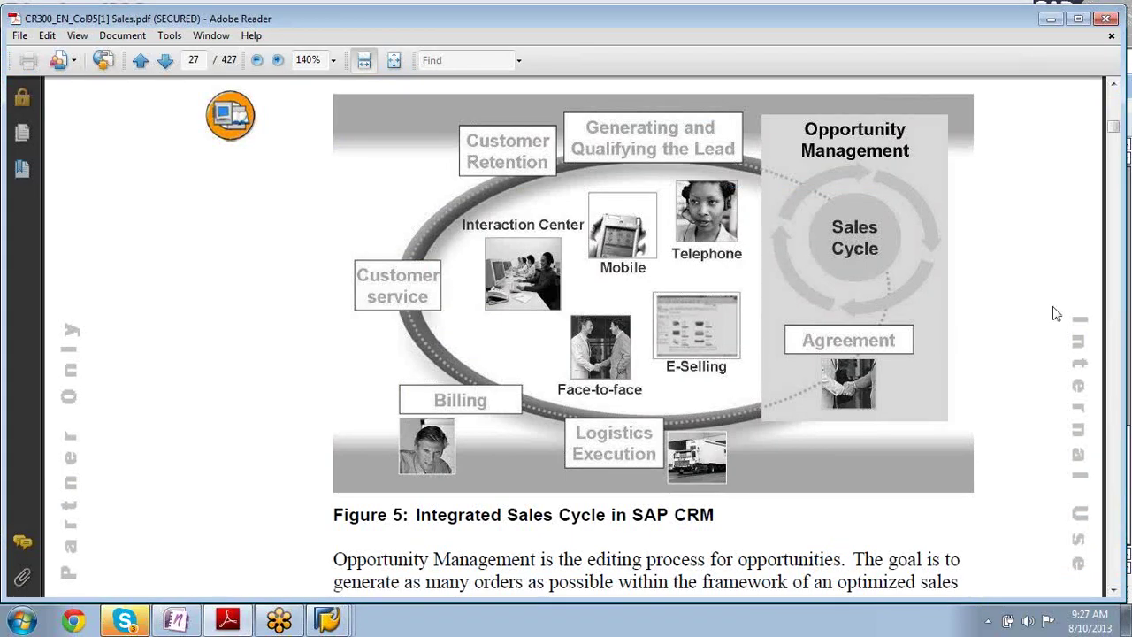
scroll(1055, 313, down, 10)
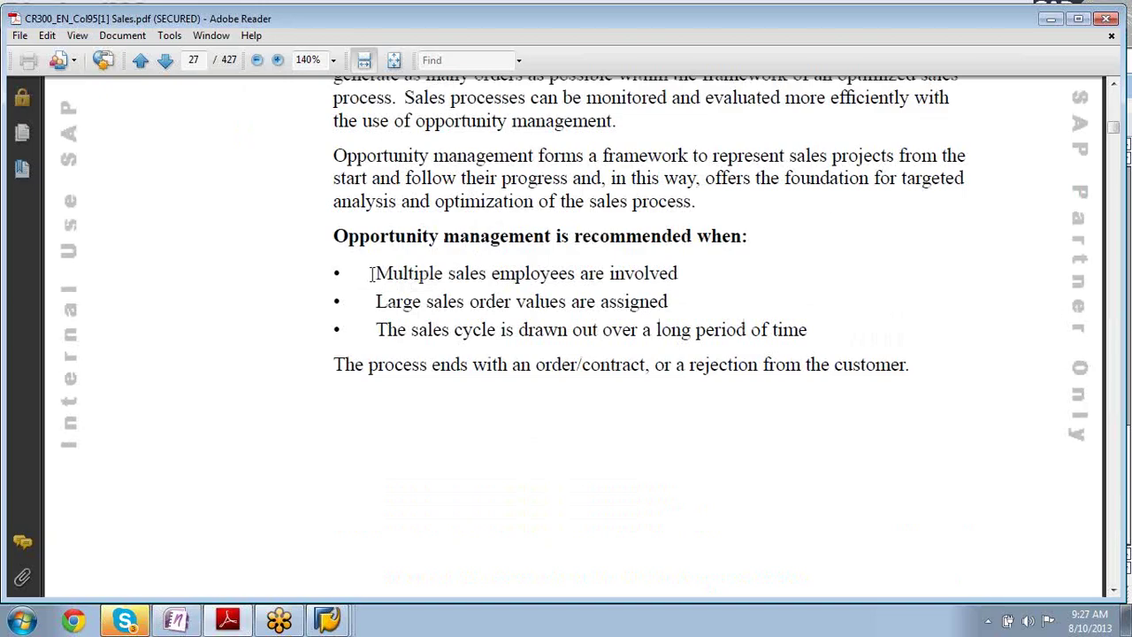
drag(371, 273, 794, 336)
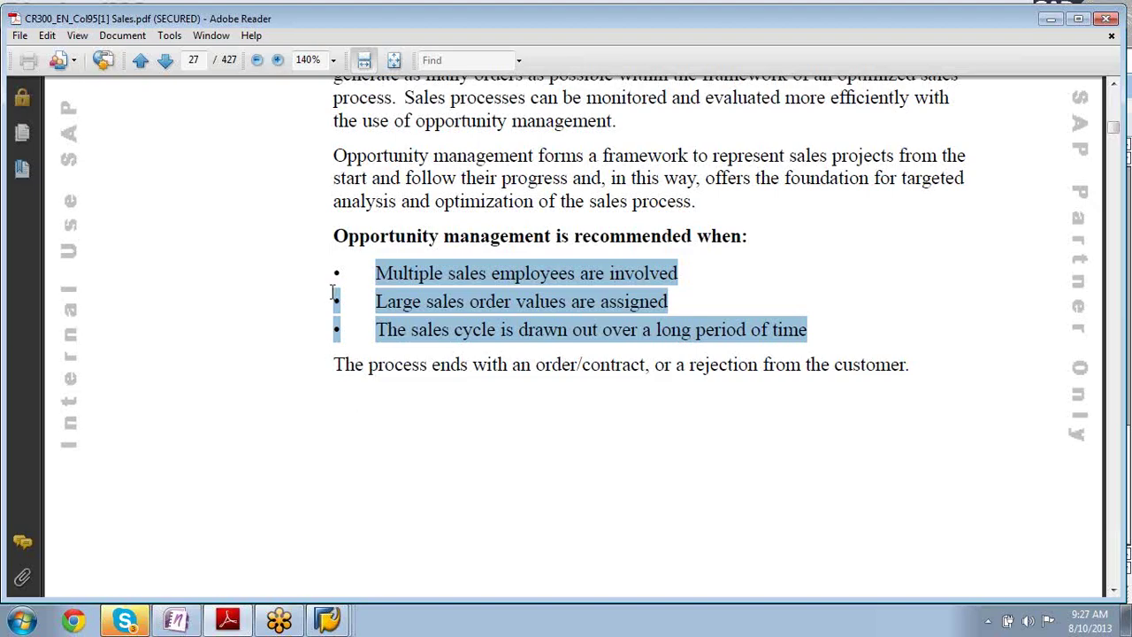
drag(336, 363, 846, 375)
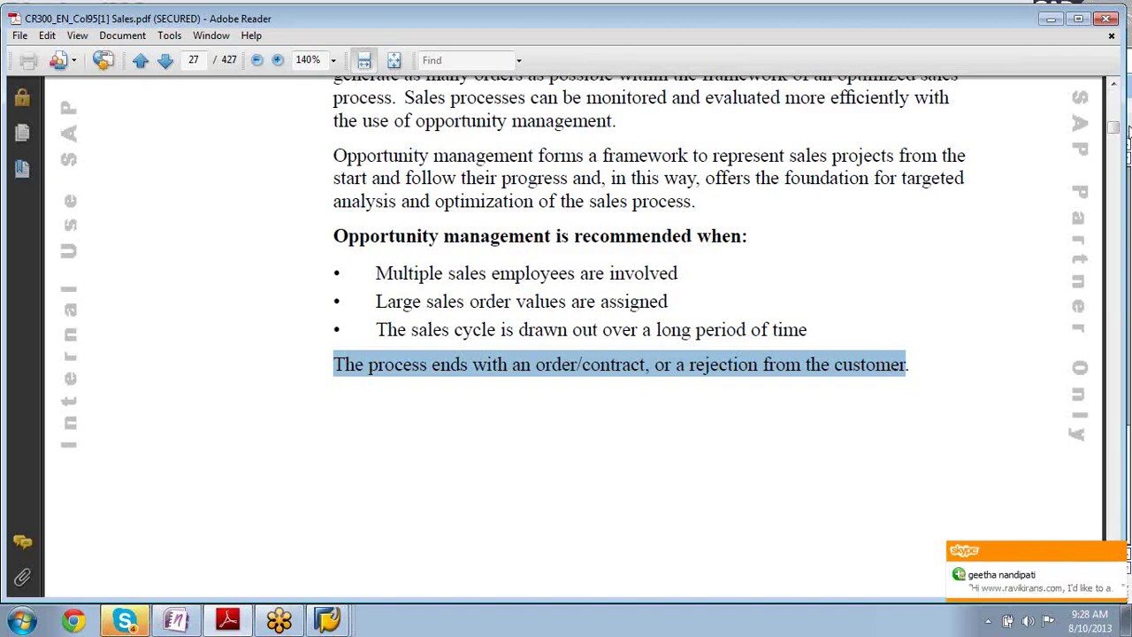
- Dismiss the Skype chat notification and deselect the sentence about ending with an order or rejection
click(1121, 111)
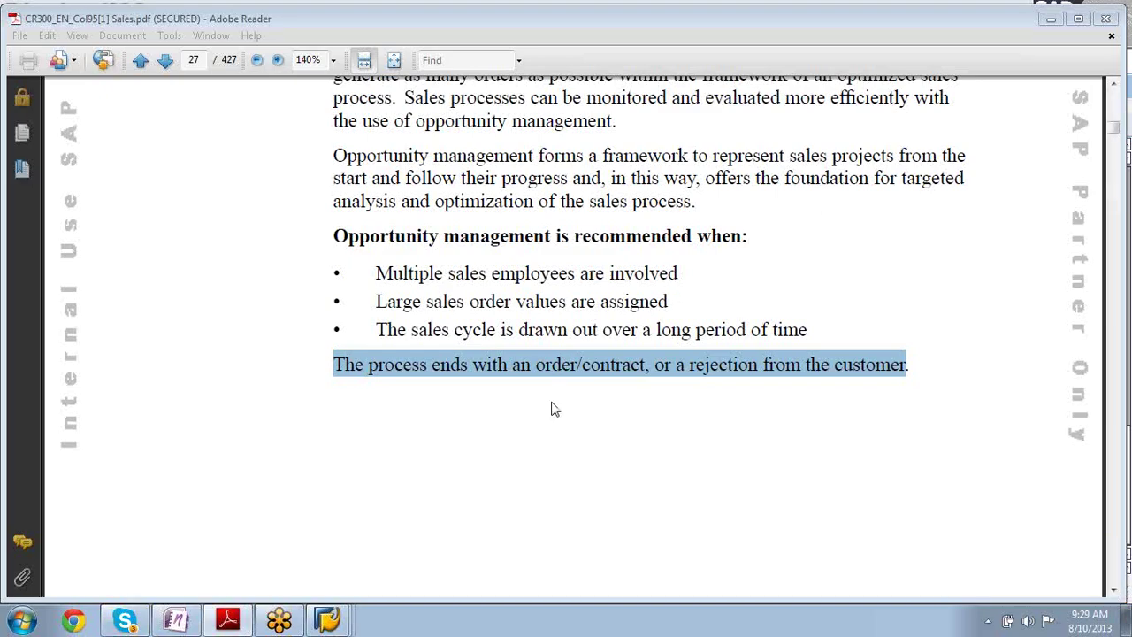
click(514, 490)
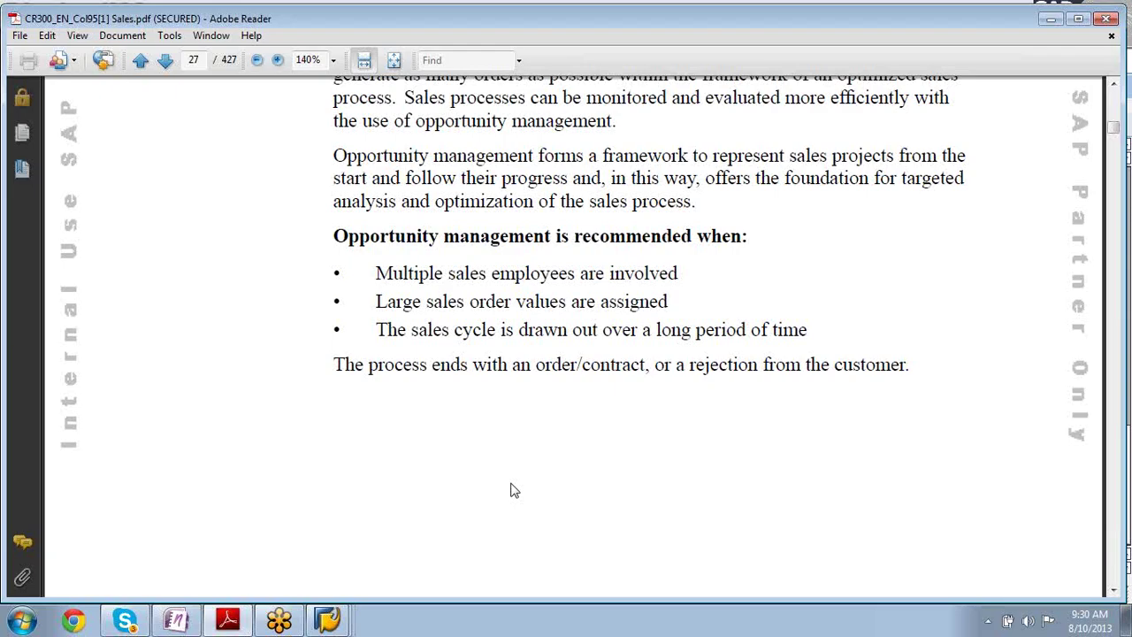
scroll(513, 490, down, 10)
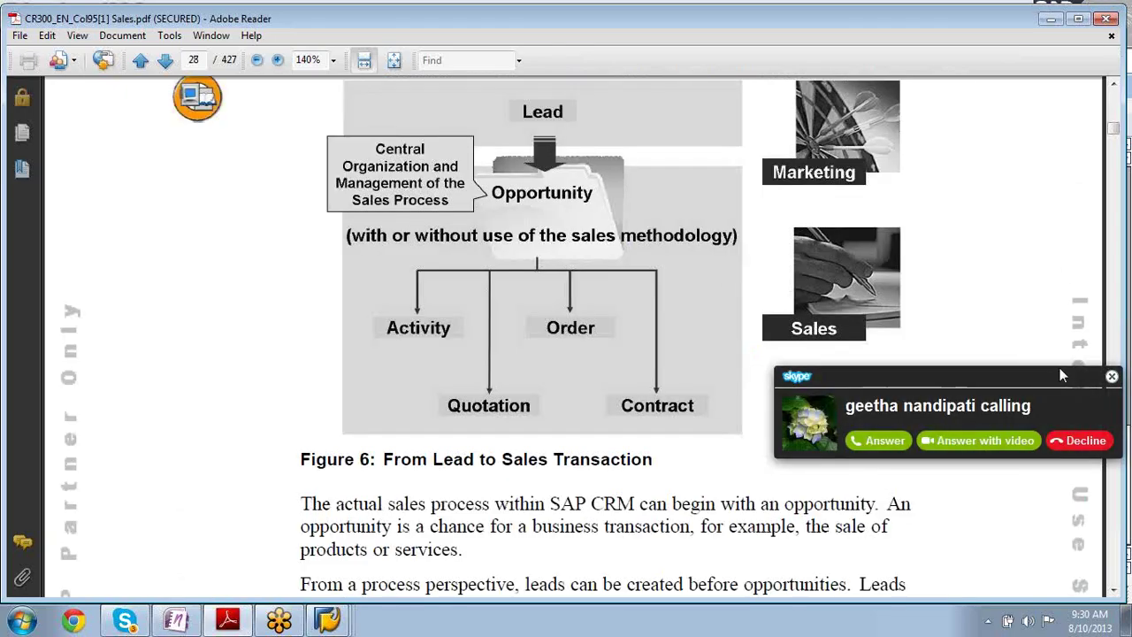
- Decline the incoming Skype call and switch to the Skype window
click(1096, 440)
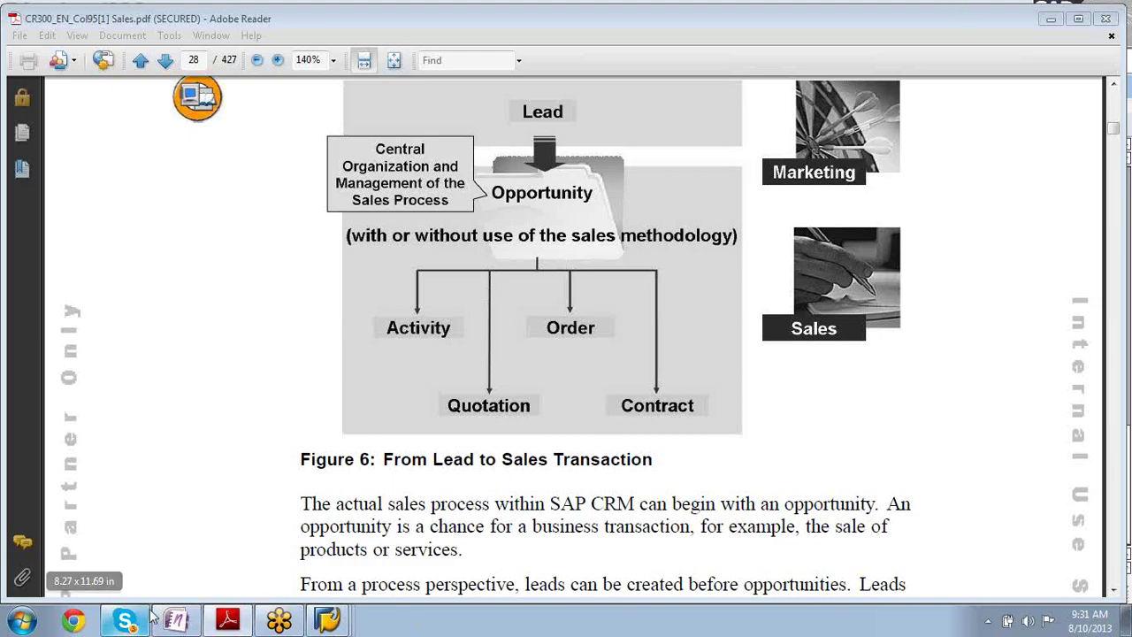
click(124, 622)
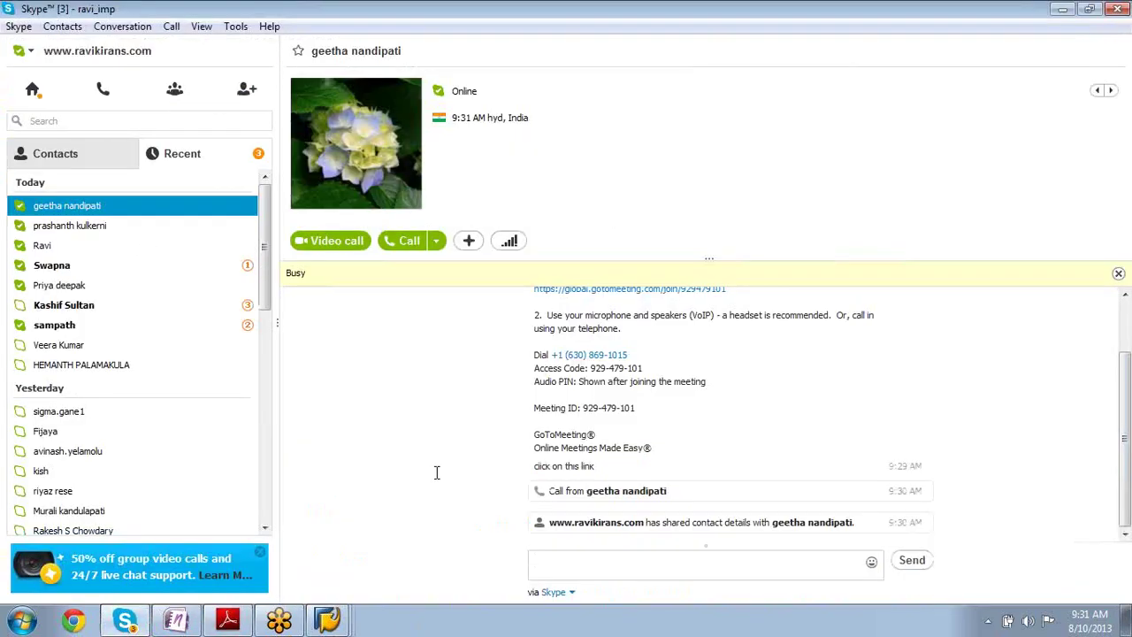
- Call the contact back briefly with the chat shown, then hang up
click(407, 248)
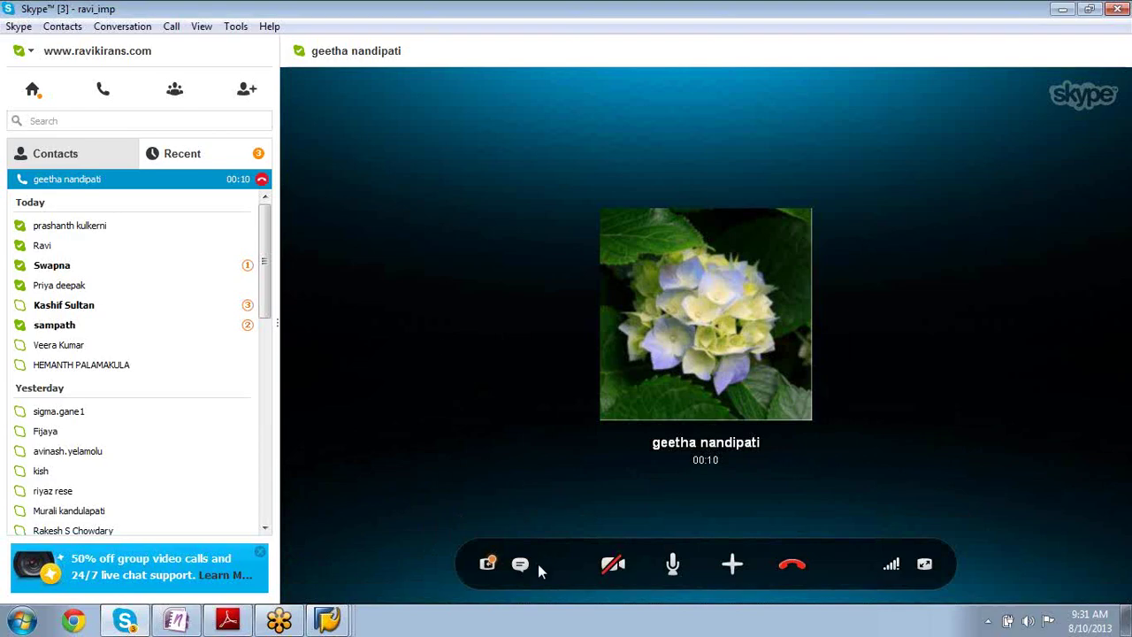
click(520, 563)
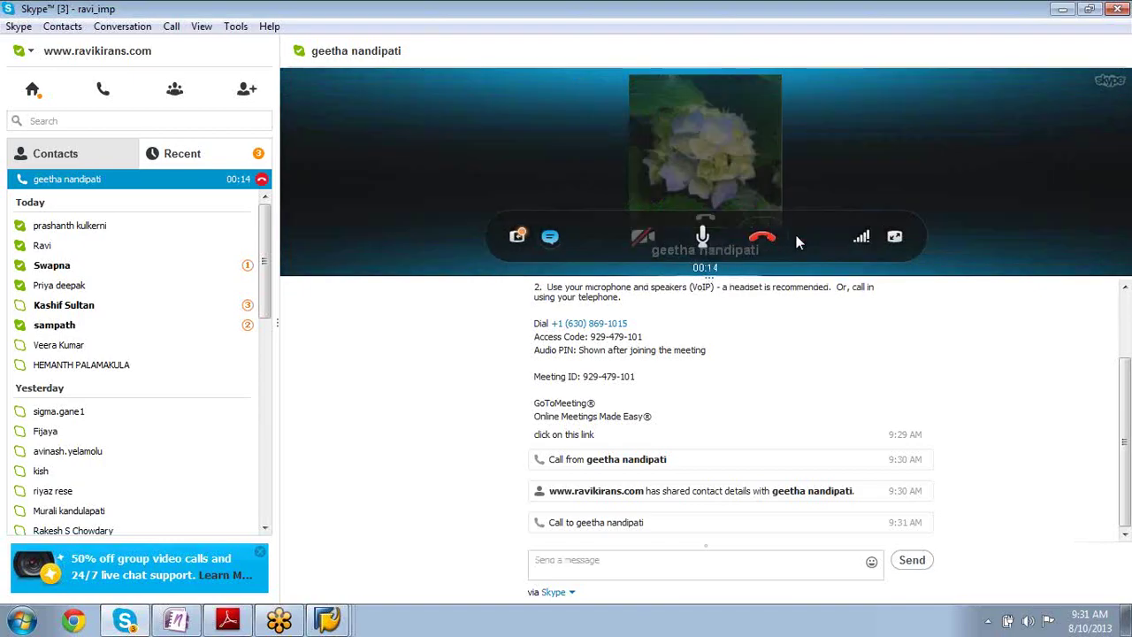
click(763, 237)
- Send the message 'no neeo of calling in skype...clink on gotomeeting' and minimize Skype
click(617, 559)
text(no )
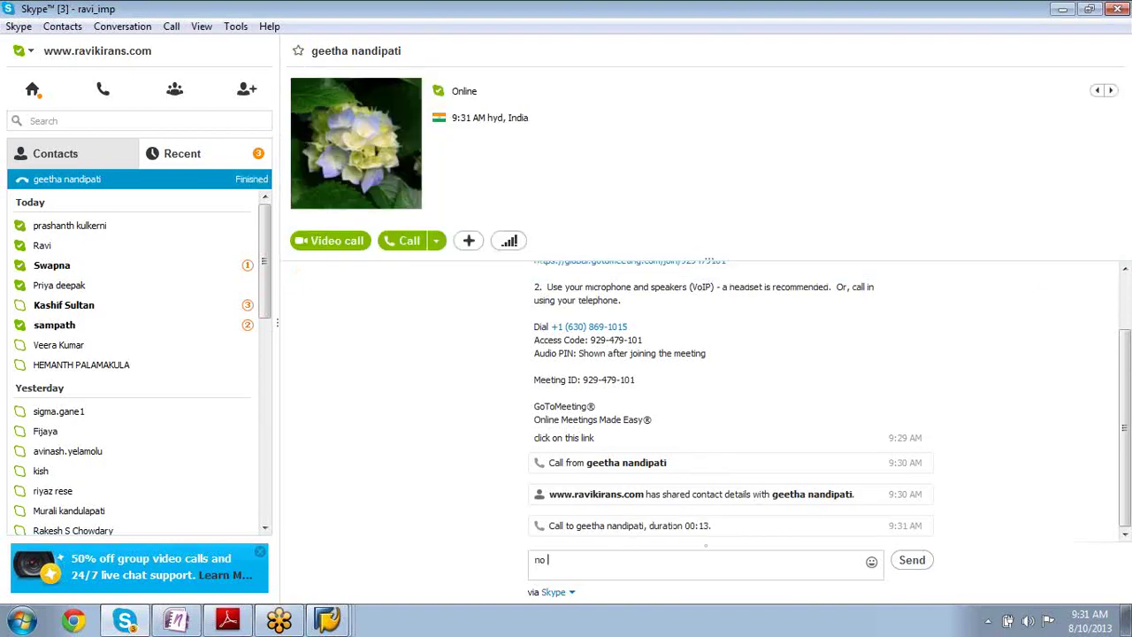
text(neeo of calling in )
text(skype)
text(...c)
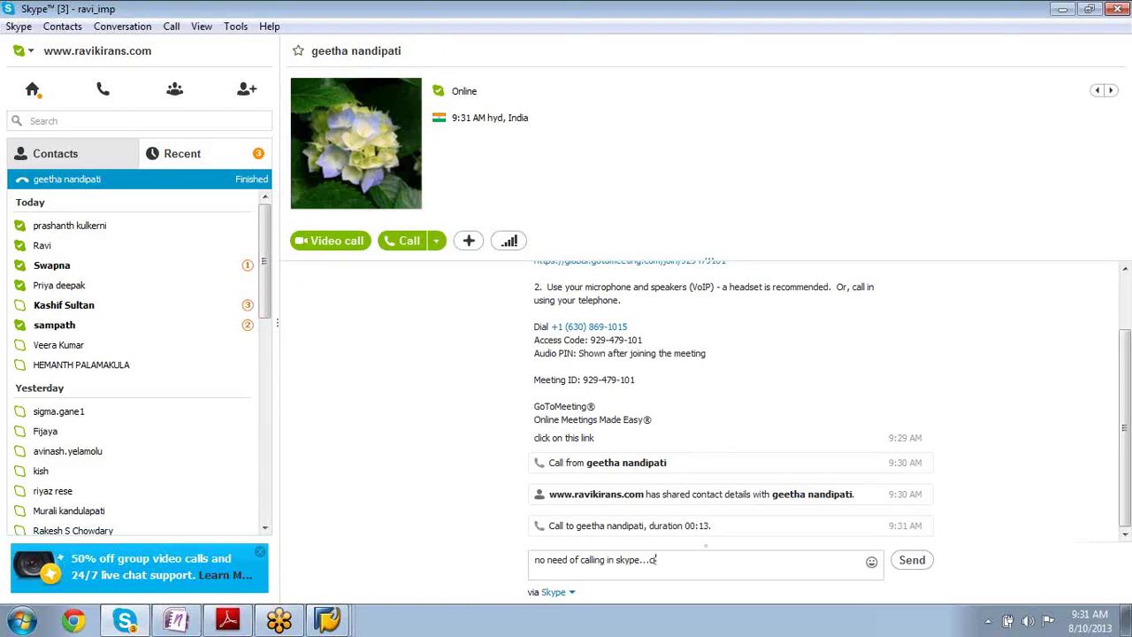
text(link on gotomeeting)
key(Return)
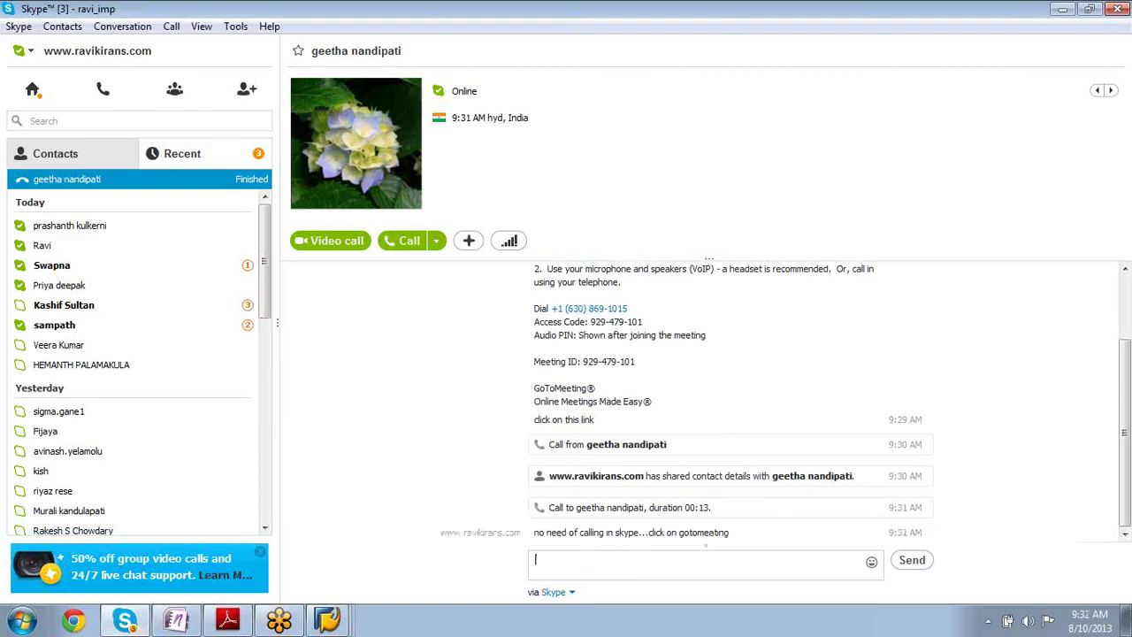
click(1063, 9)
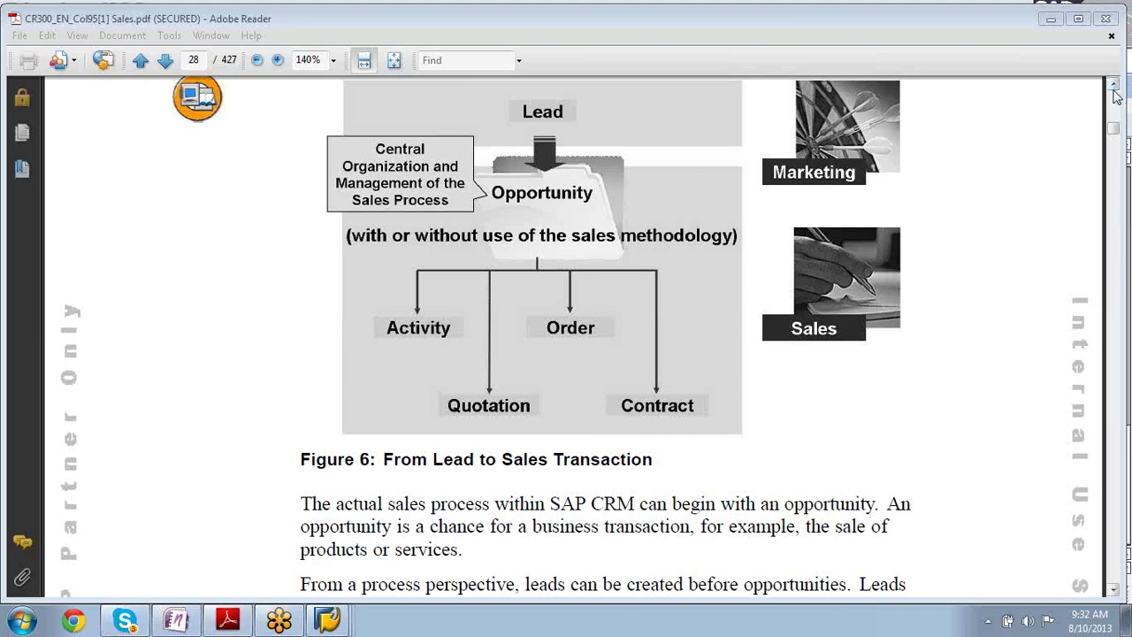
drag(1114, 86, 1114, 85)
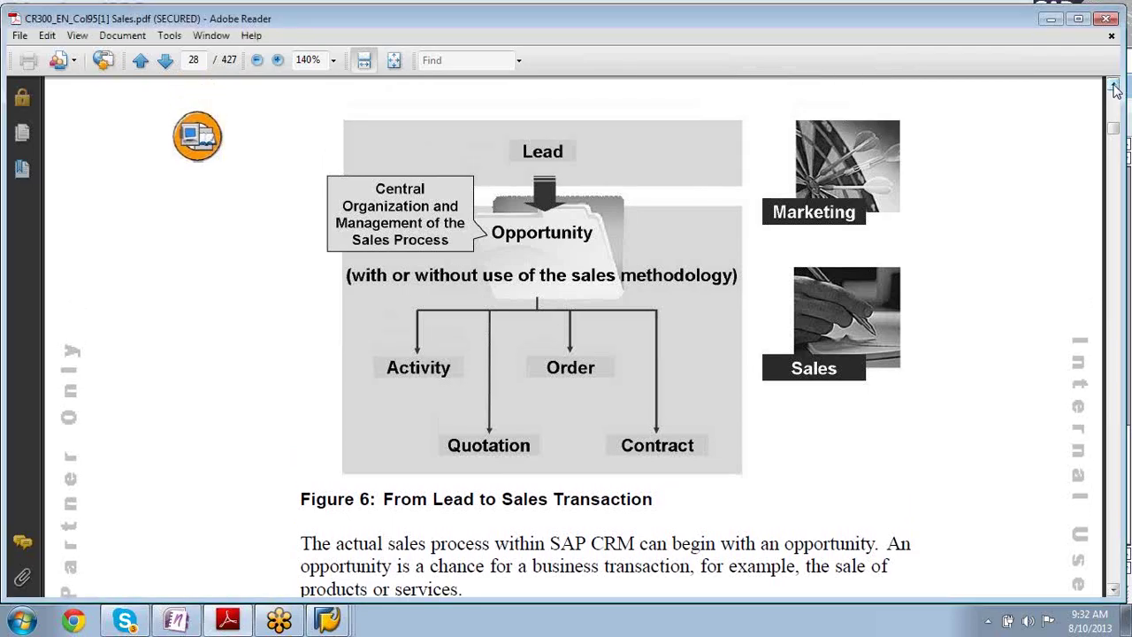
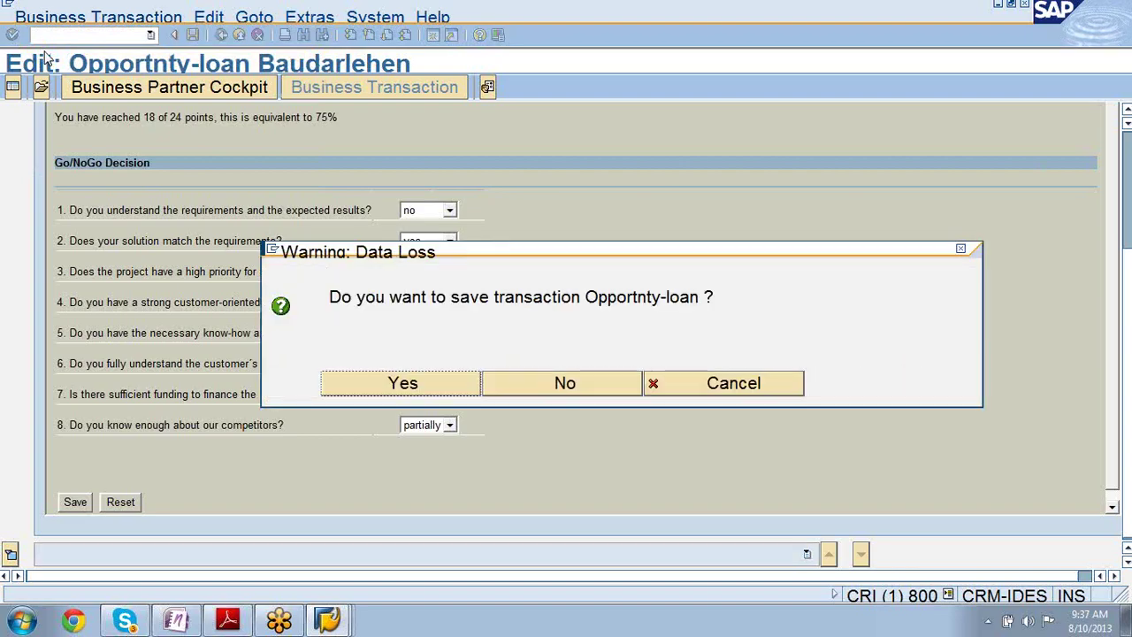
- Close the Baudarlehen opportunity without saving and return to the SAP Easy Access menu
click(579, 382)
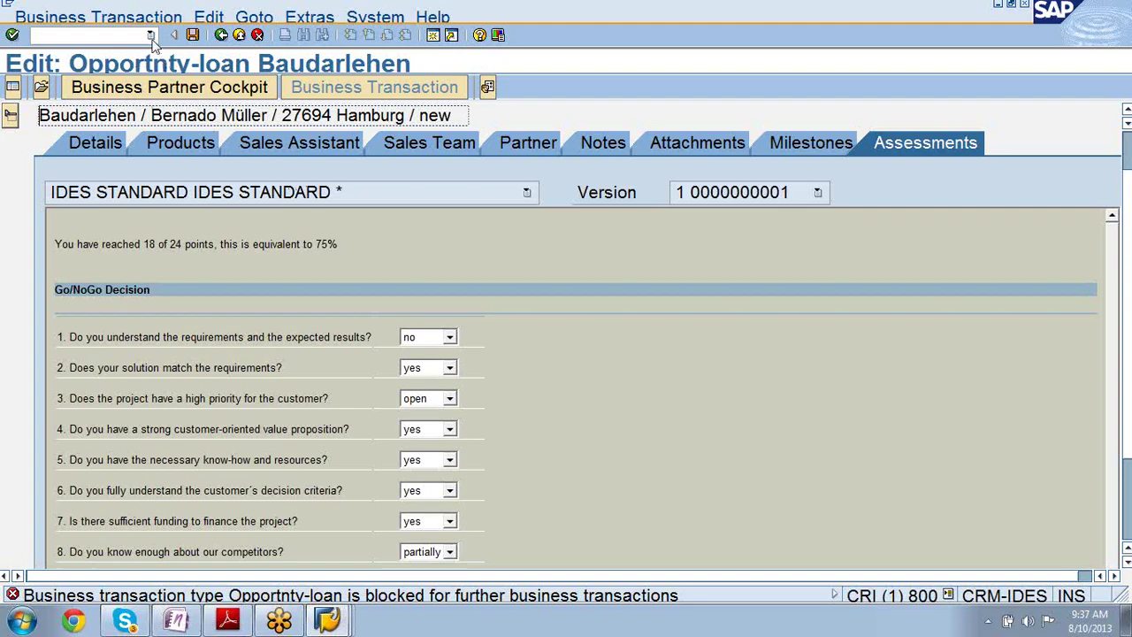
click(222, 35)
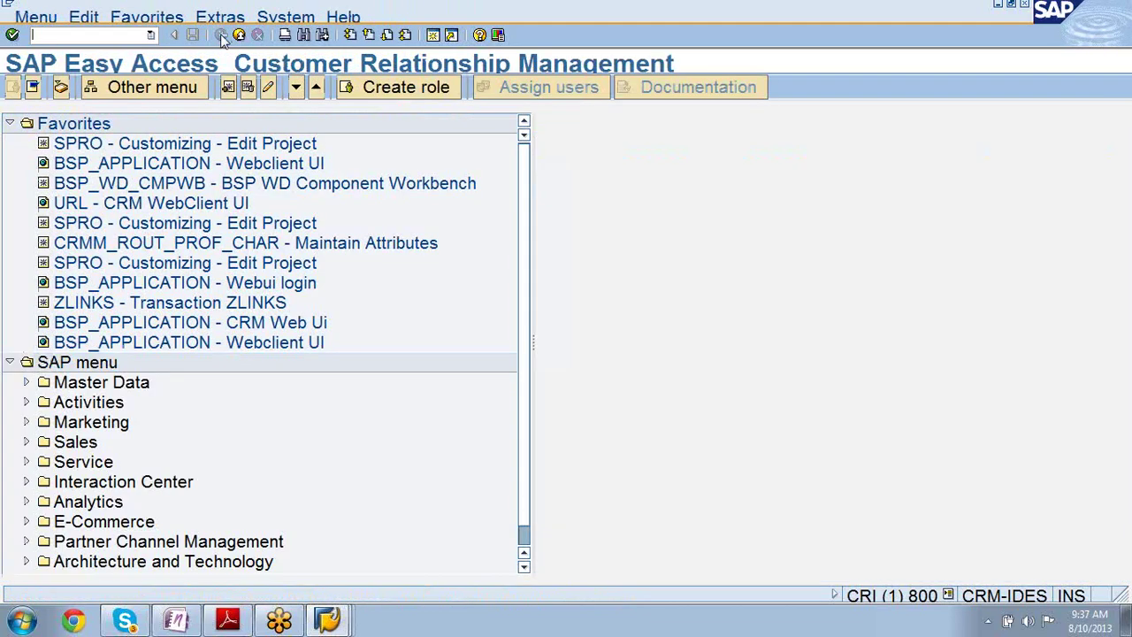
click(151, 36)
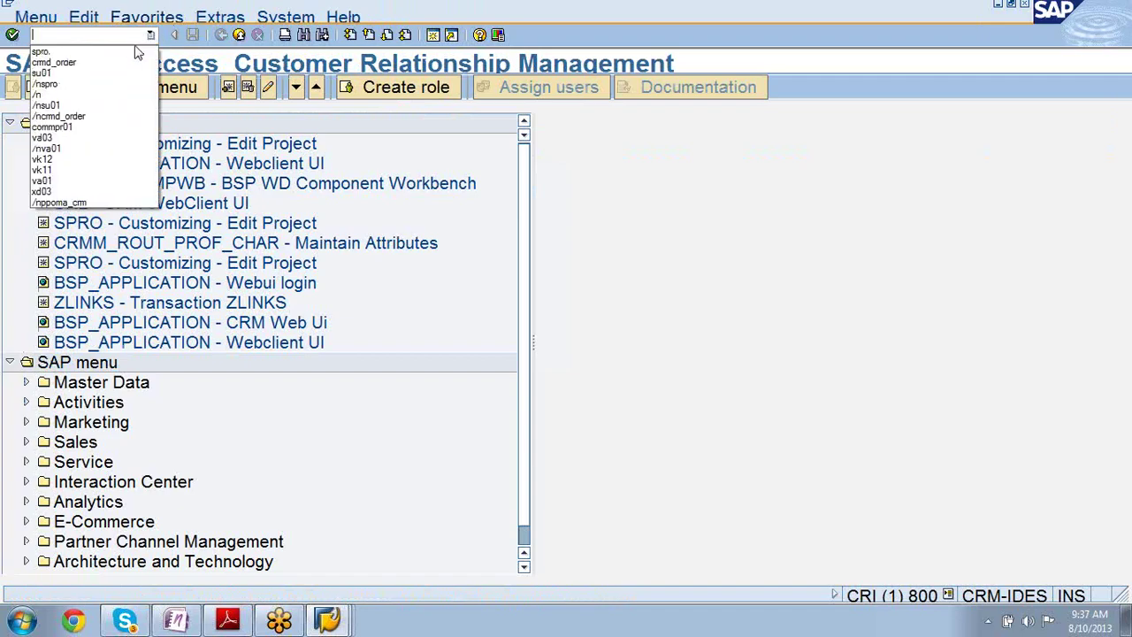
- Run crmd_order and search for the first 100 documents of type 21 Opportunity
click(135, 63)
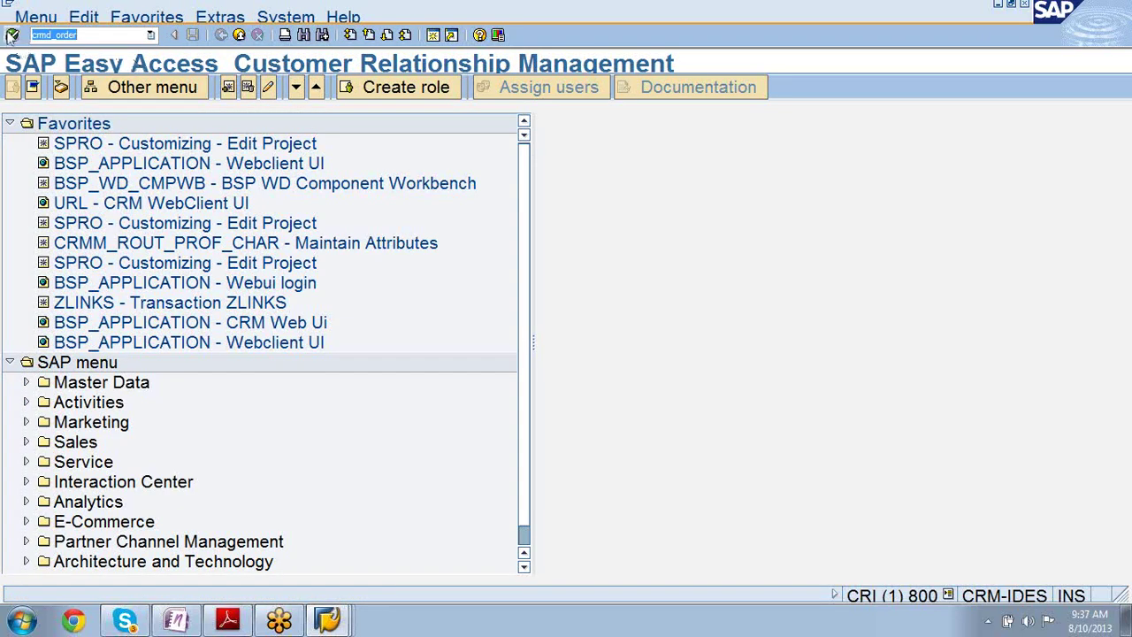
click(11, 35)
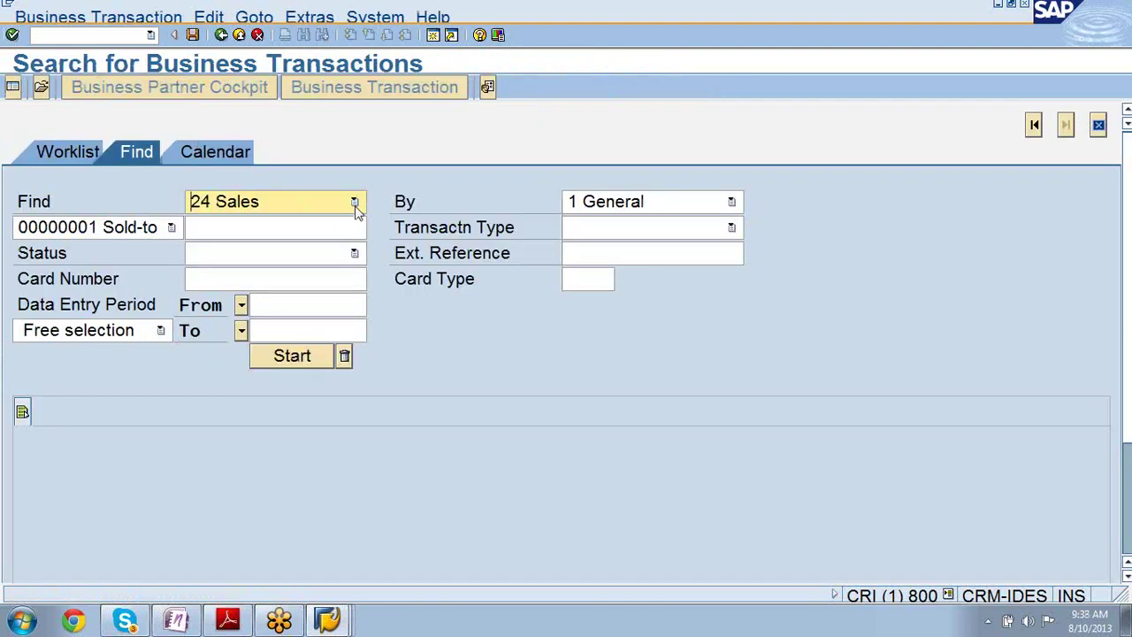
click(354, 203)
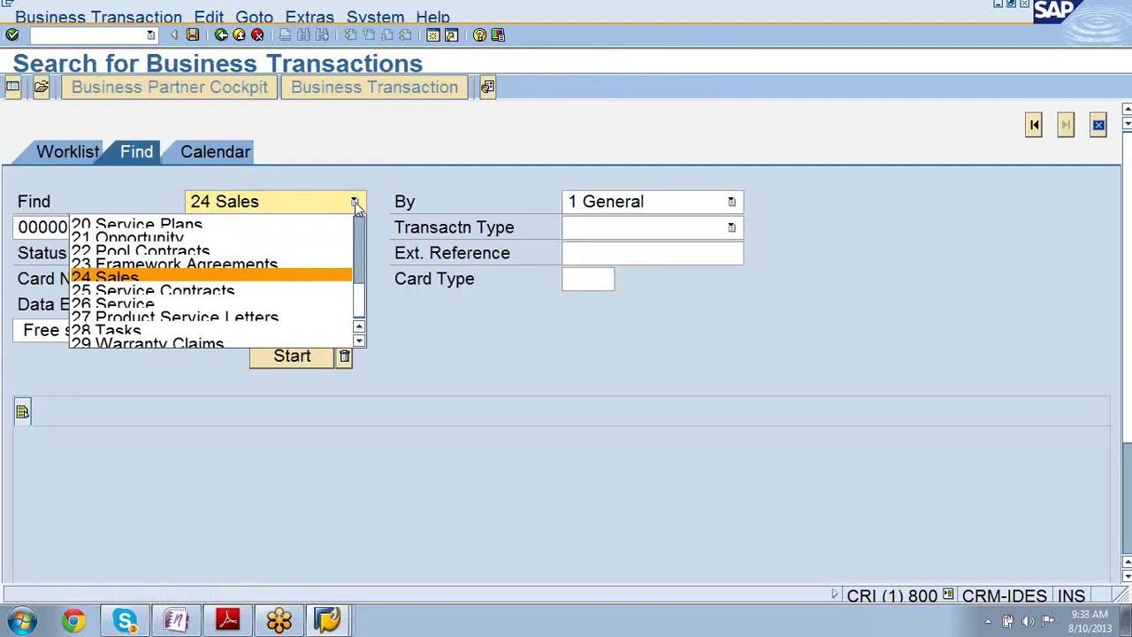
click(326, 239)
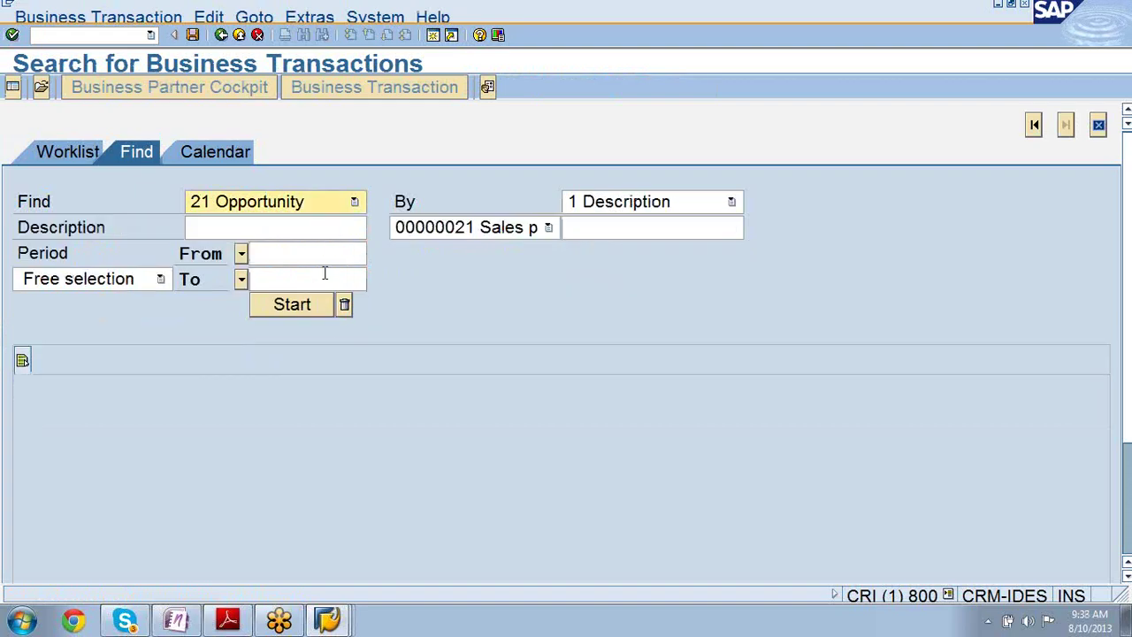
click(317, 304)
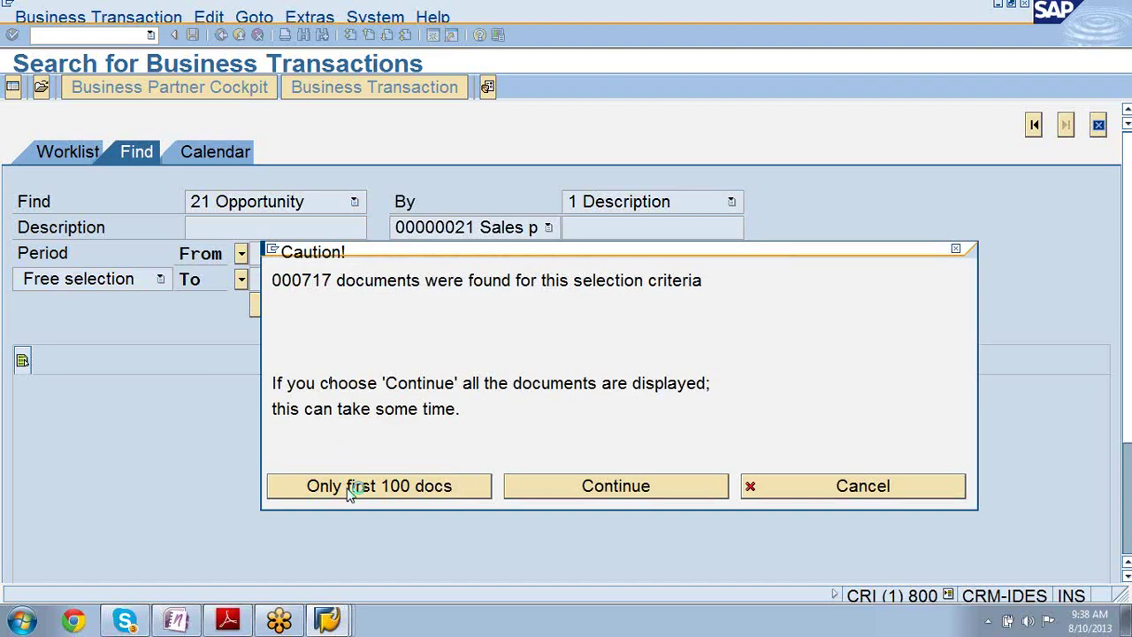
click(350, 489)
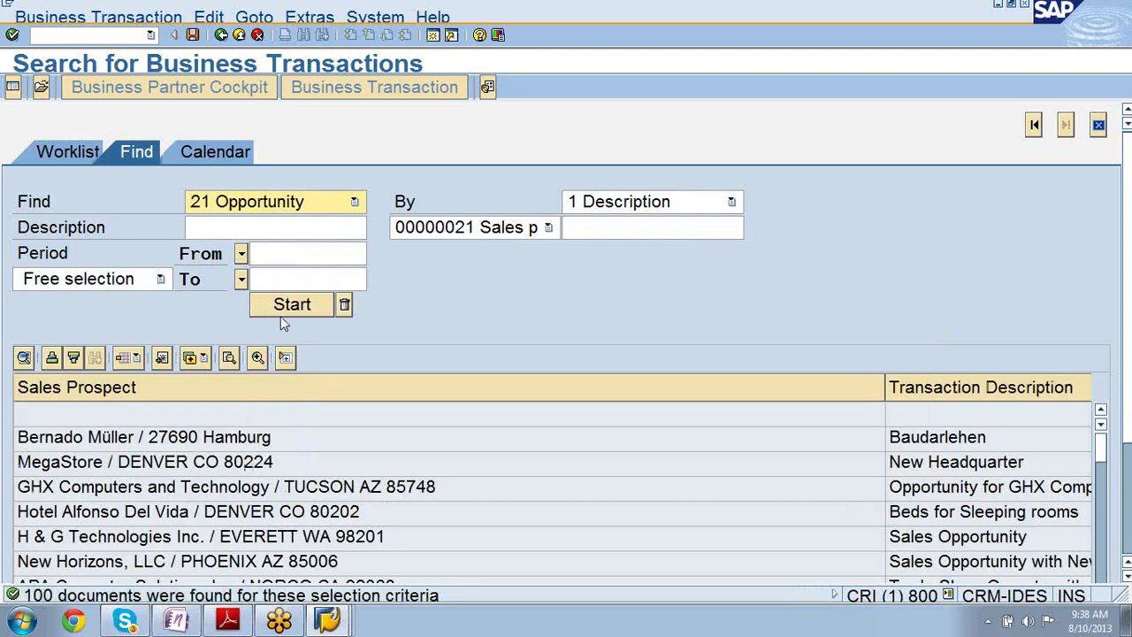
- Open MegaStore's New Headquarter opportunity and review its Sales Team and Assessments tabs
double_click(238, 465)
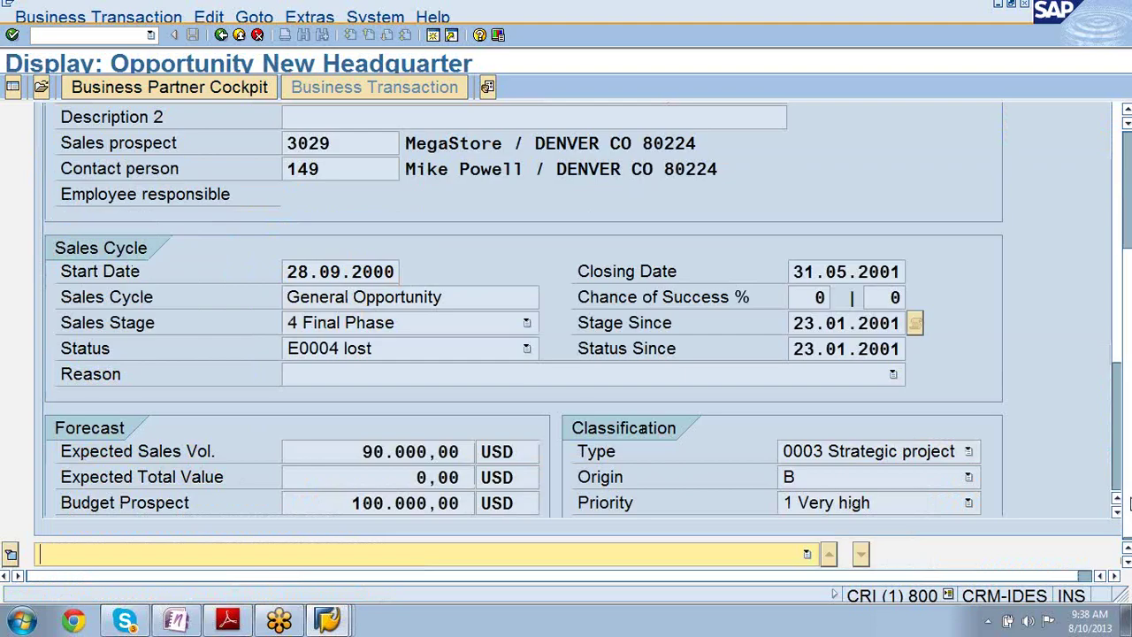
scroll(1128, 502, up, 5)
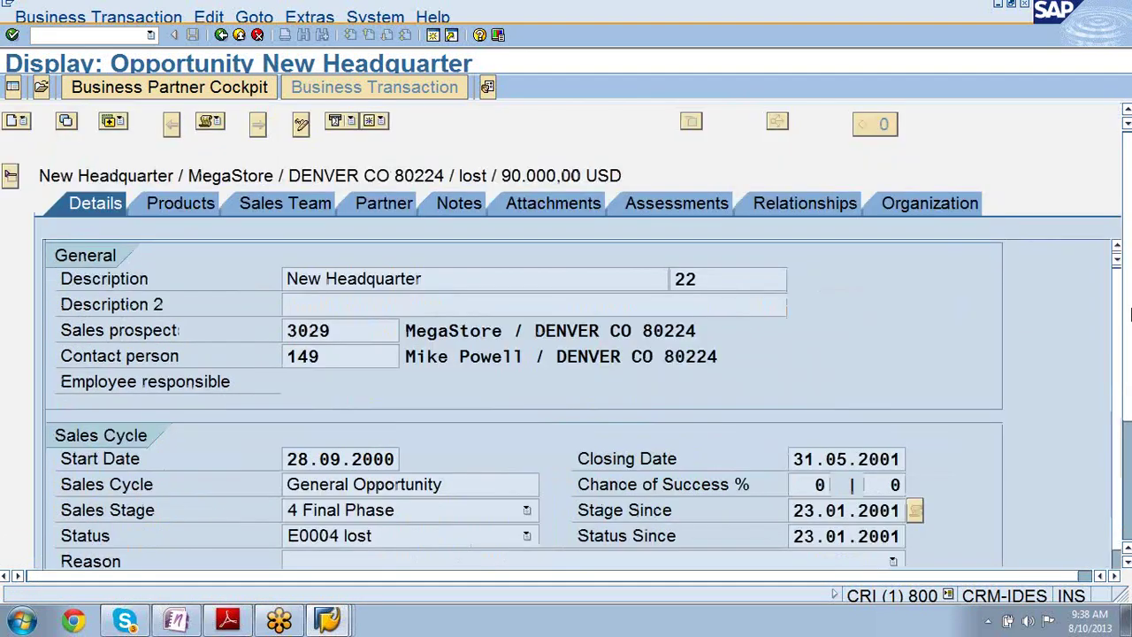
click(276, 205)
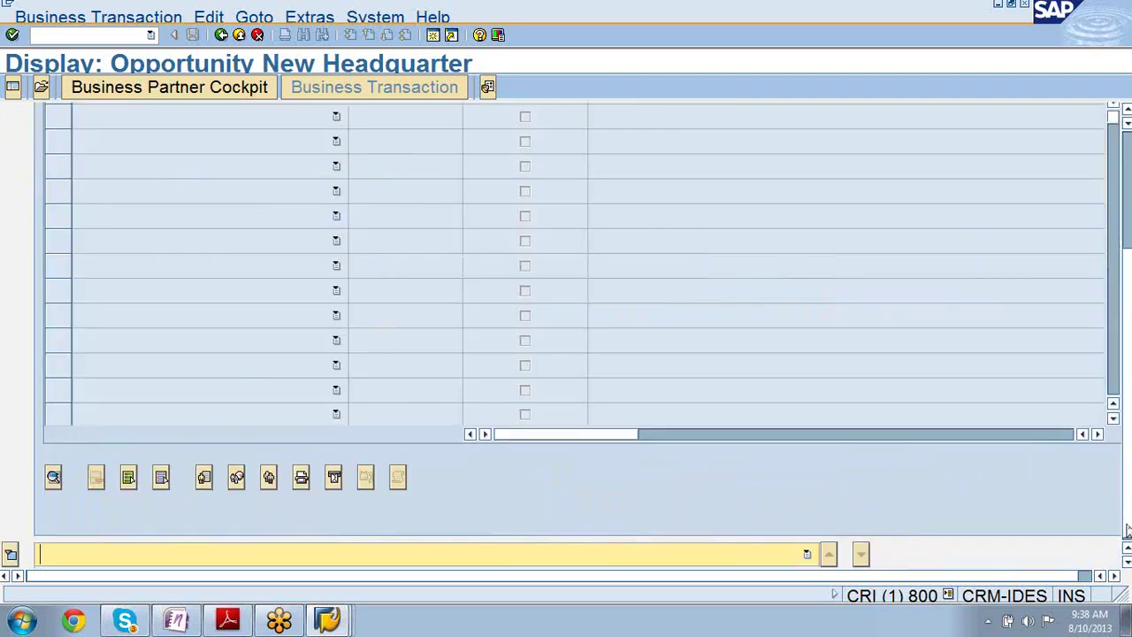
drag(1127, 529, 1129, 356)
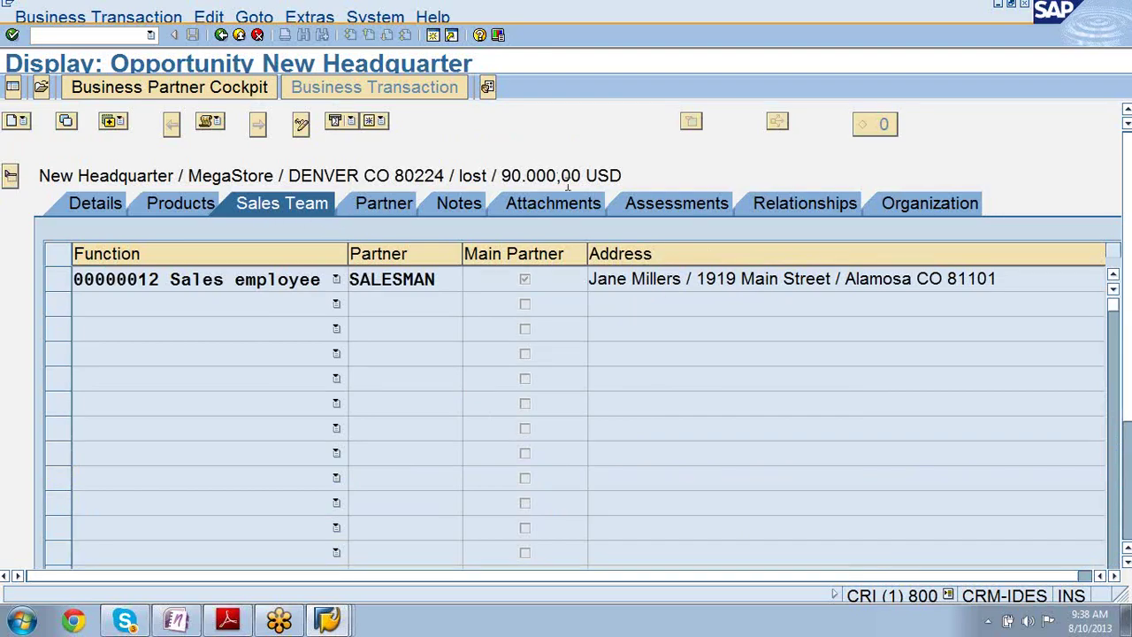
click(658, 205)
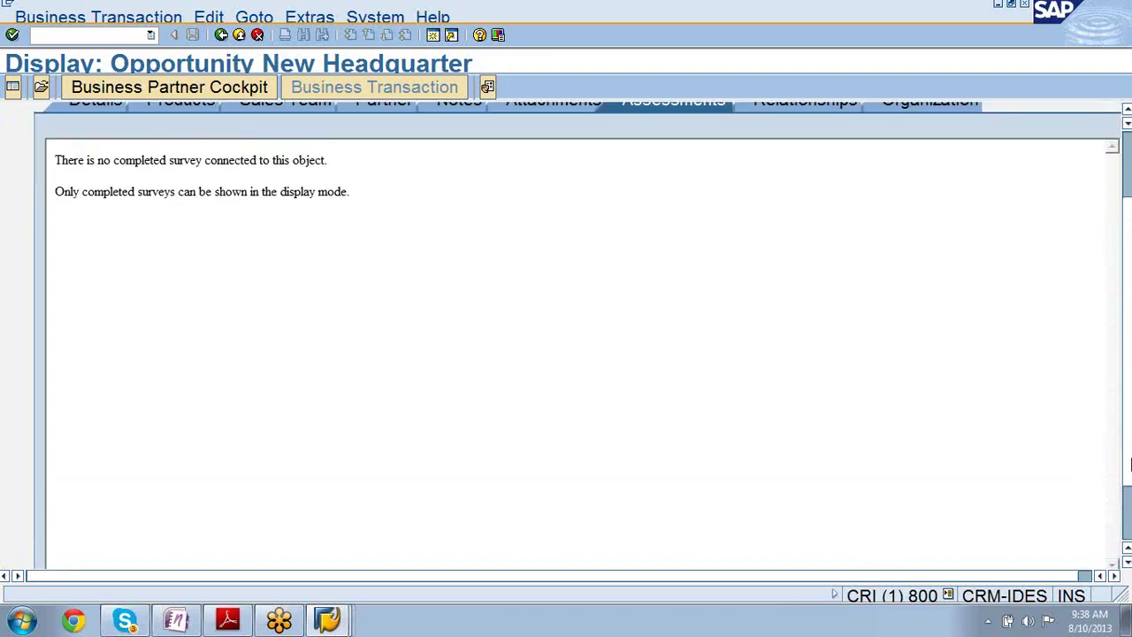
drag(1129, 466, 1129, 417)
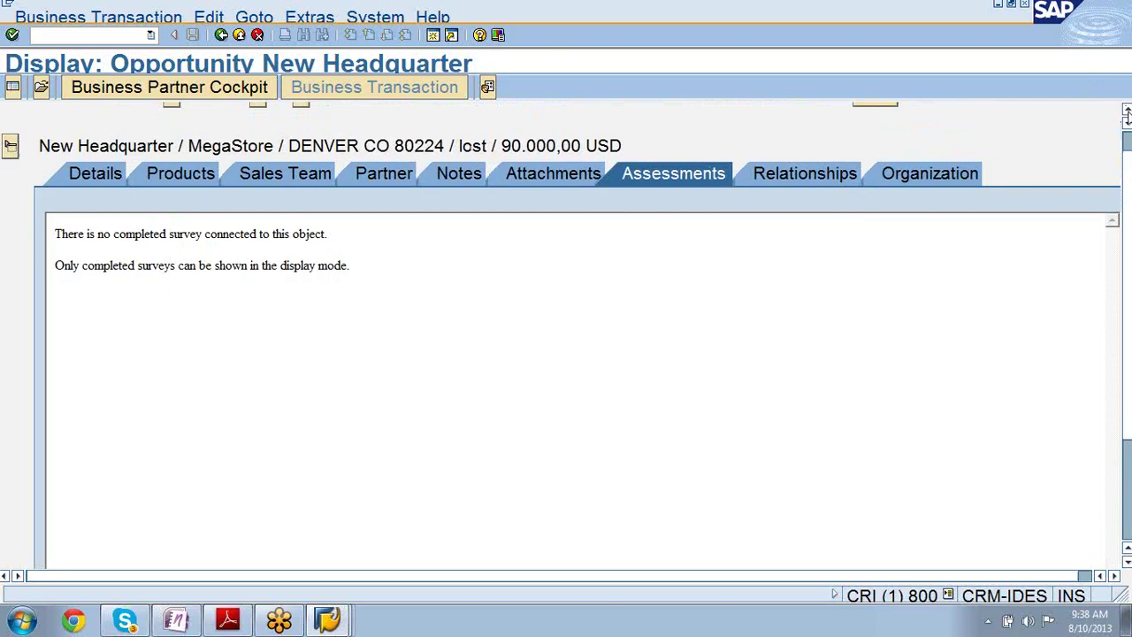
scroll(1127, 115, up, 2)
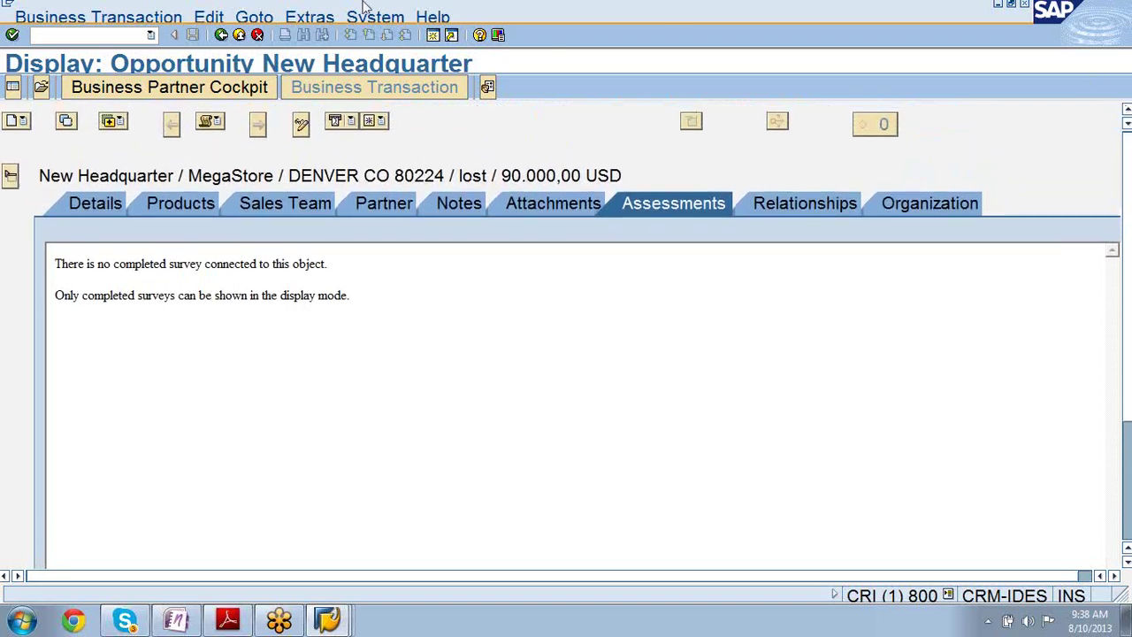
- Switch the New Headquarter opportunity to edit mode and show its Sales Team tab
click(301, 125)
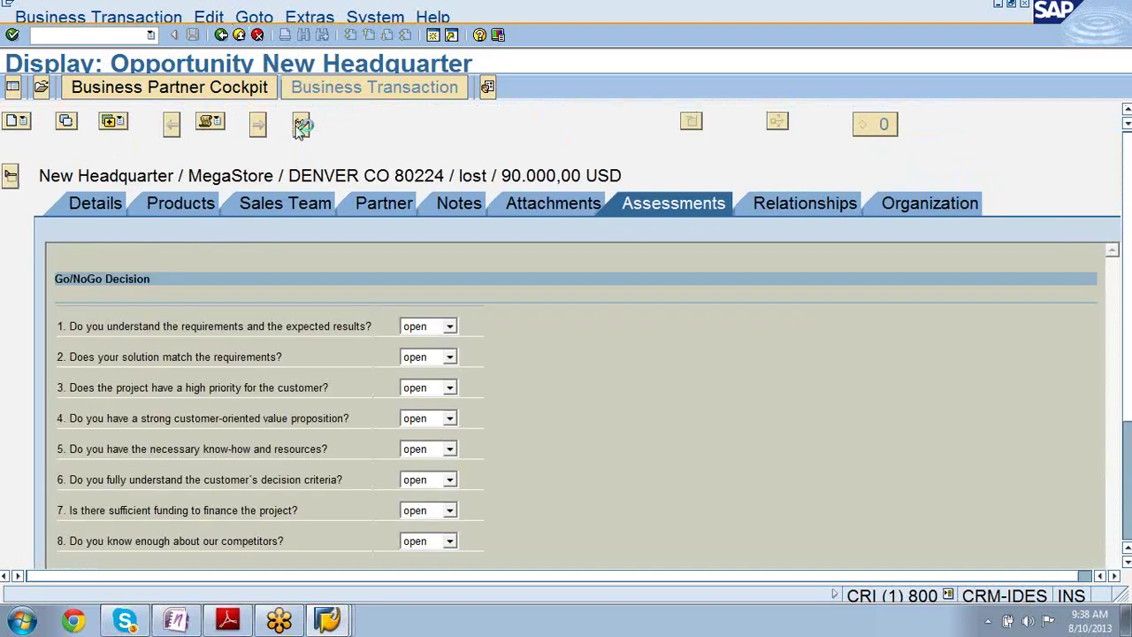
click(301, 124)
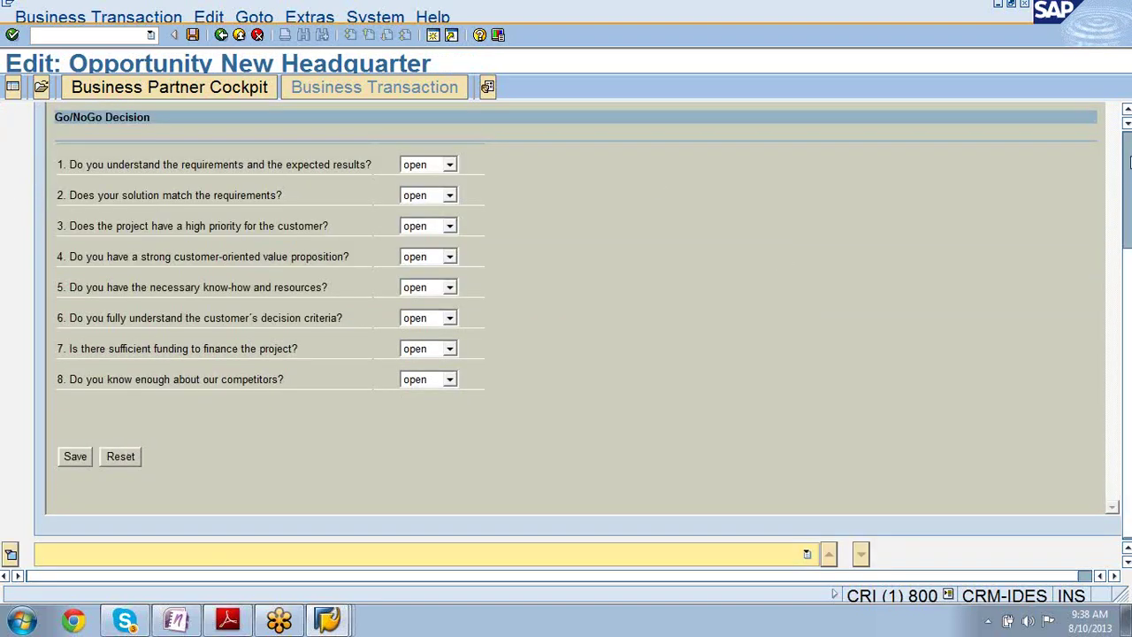
scroll(1127, 121, up, 3)
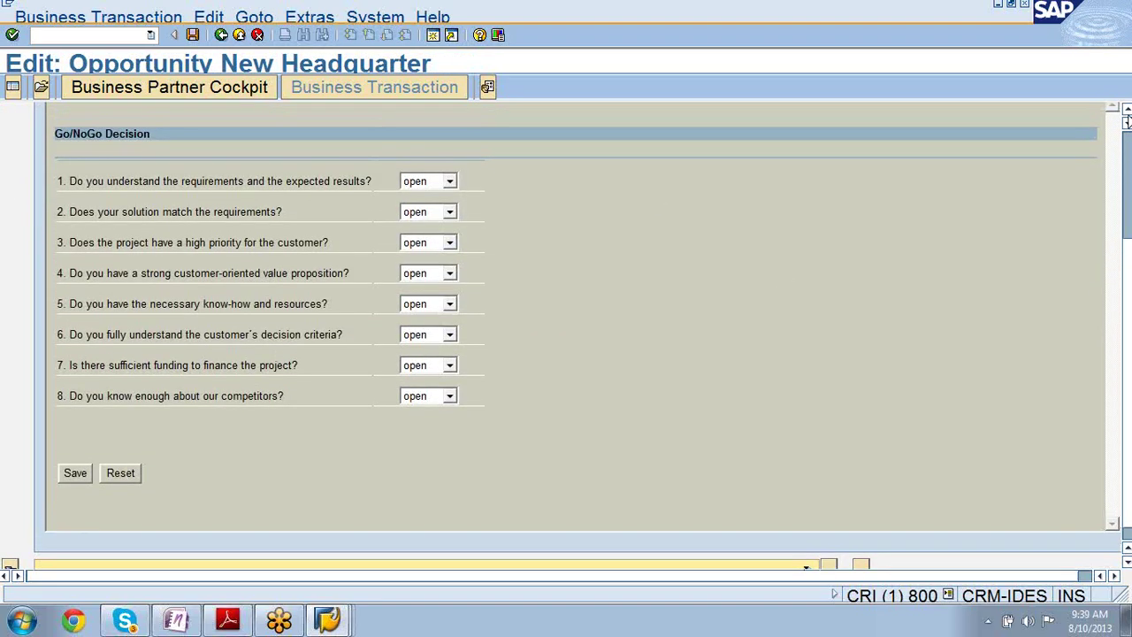
scroll(1128, 121, up, 3)
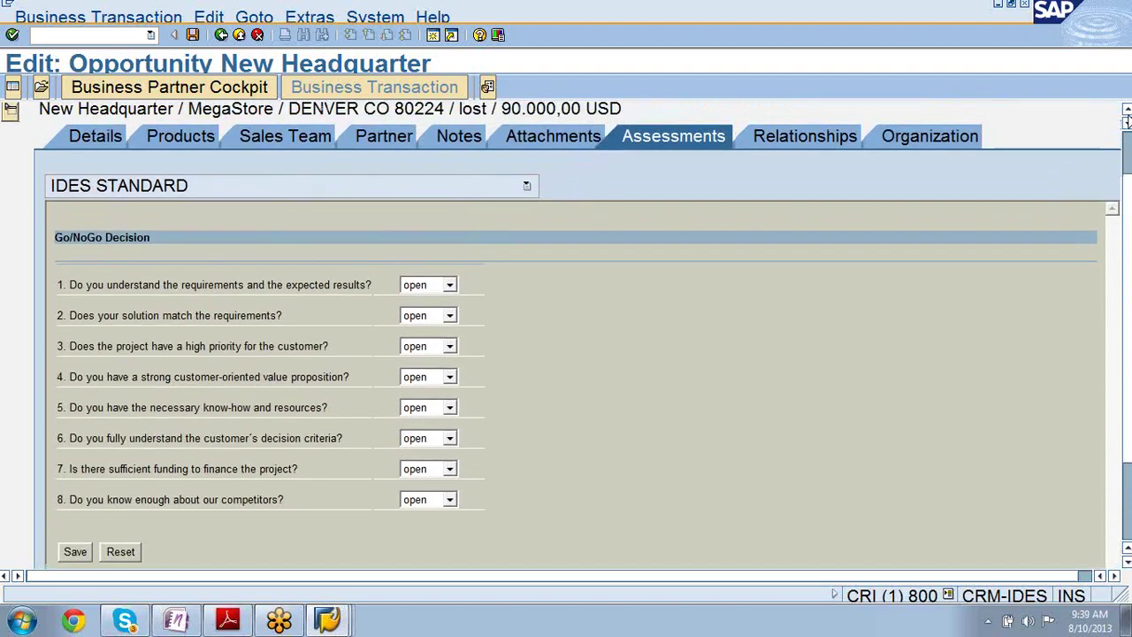
scroll(1128, 121, up, 1)
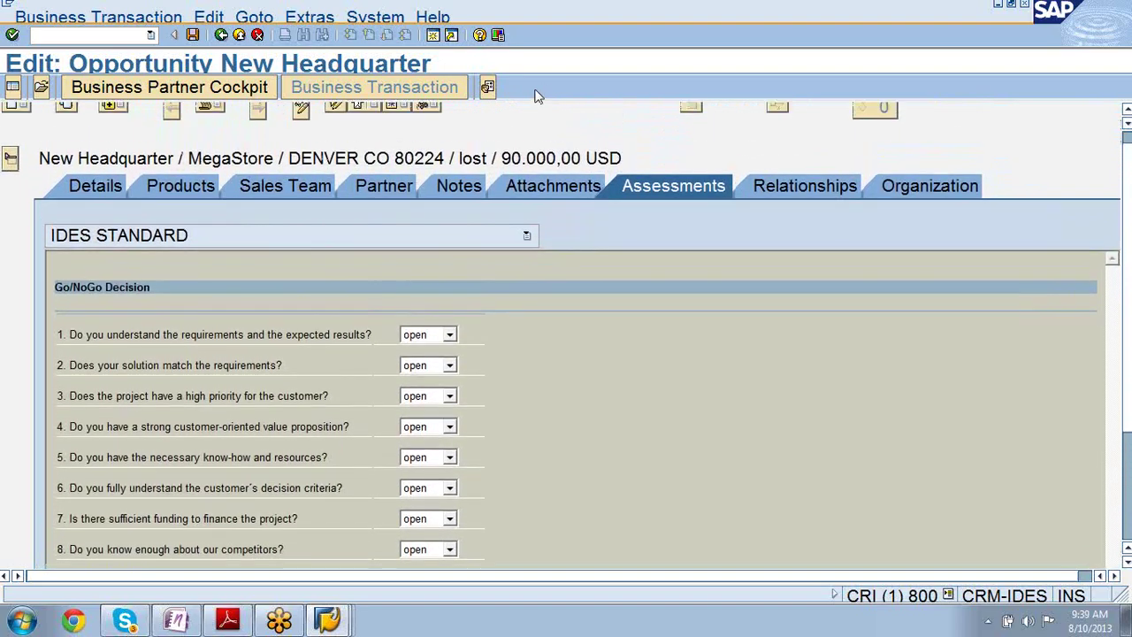
click(288, 190)
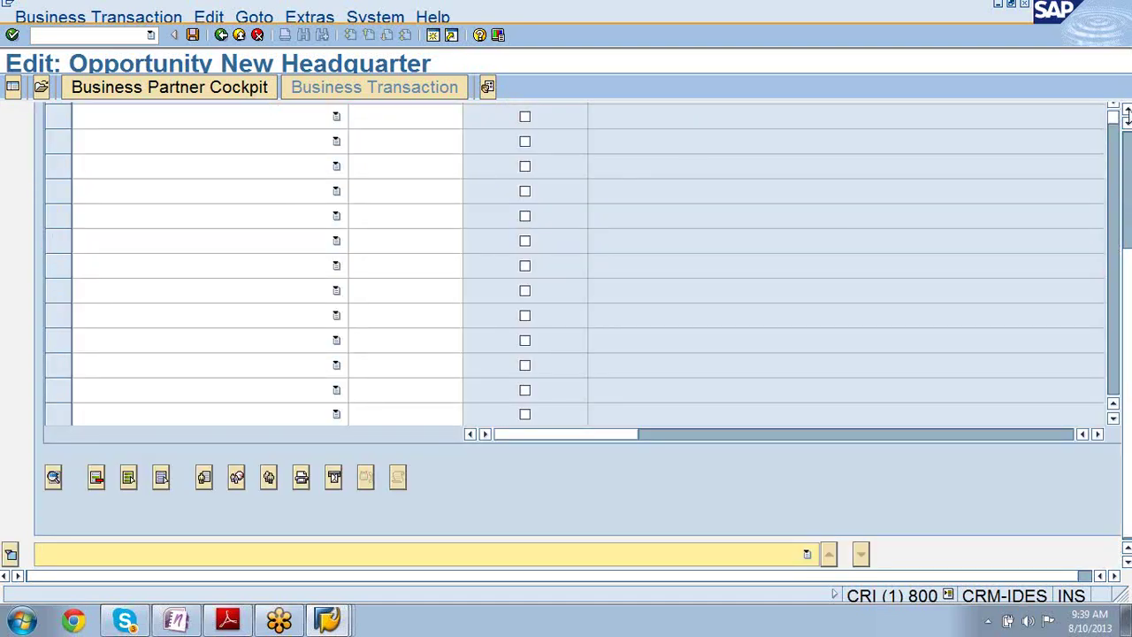
scroll(1127, 116, up, 1)
scroll(1127, 115, up, 5)
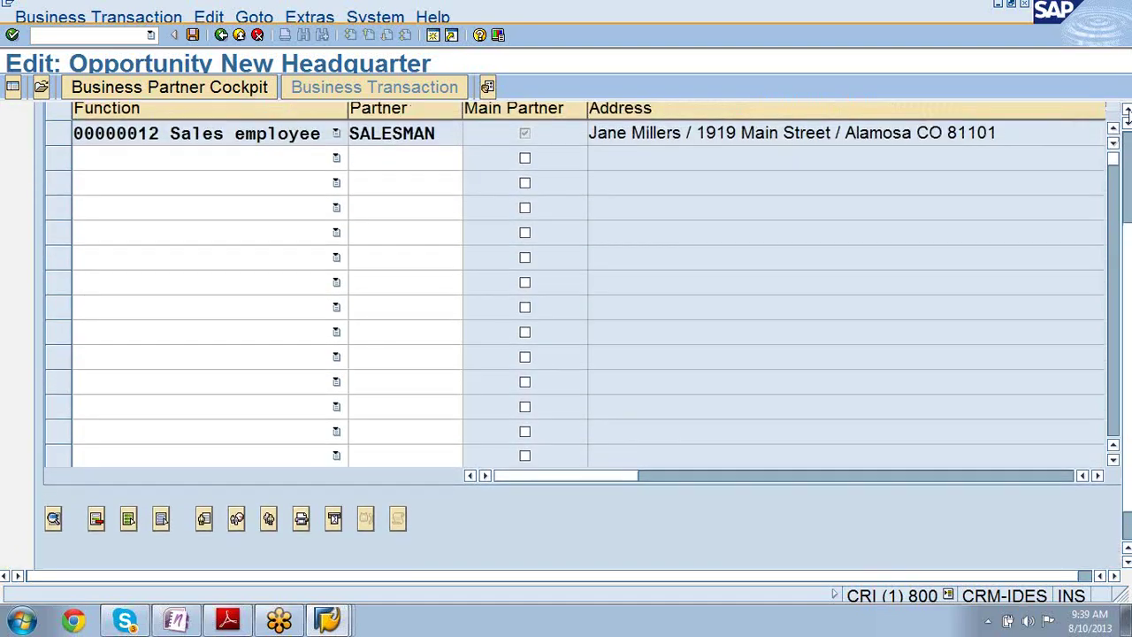
scroll(1128, 116, up, 2)
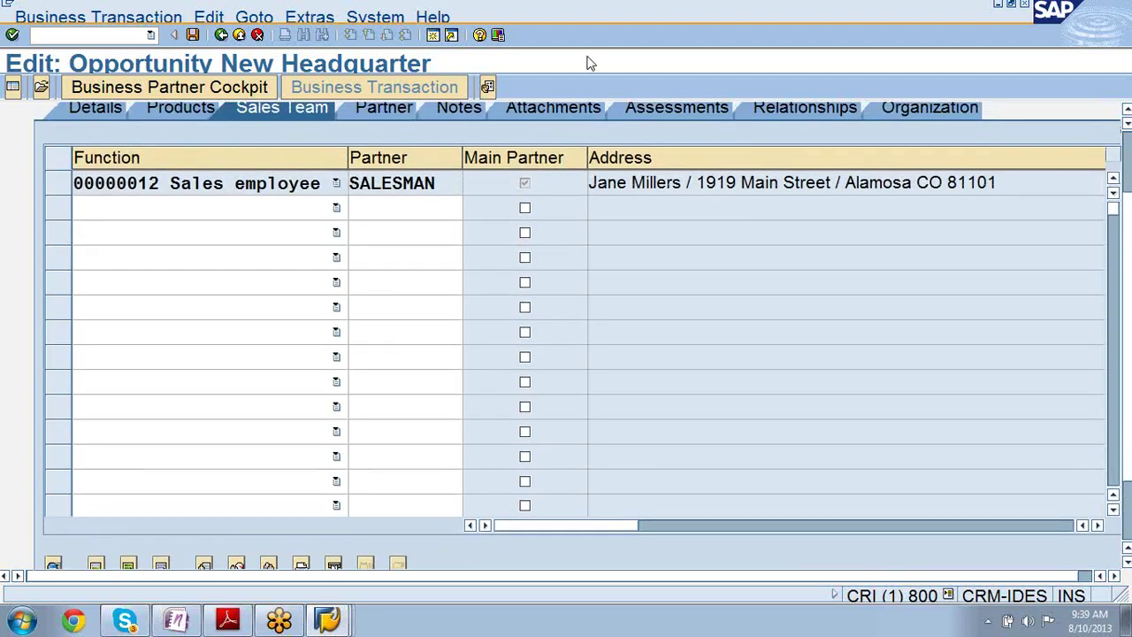
- Add a Sales Team row with partner 562 as Employee responsible
click(336, 208)
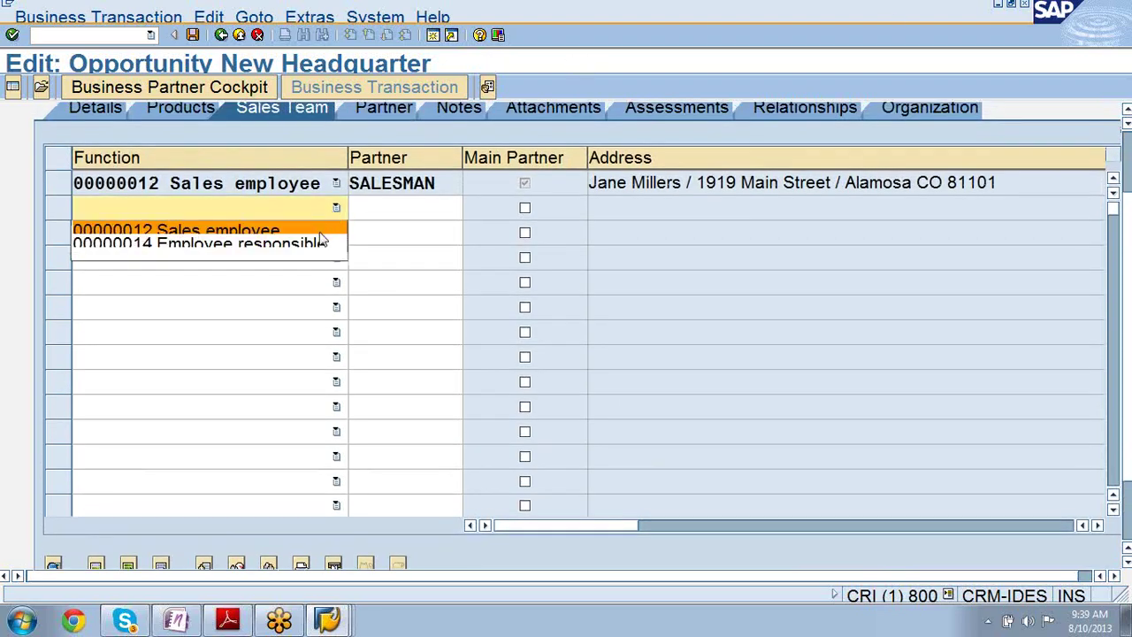
click(321, 247)
click(406, 217)
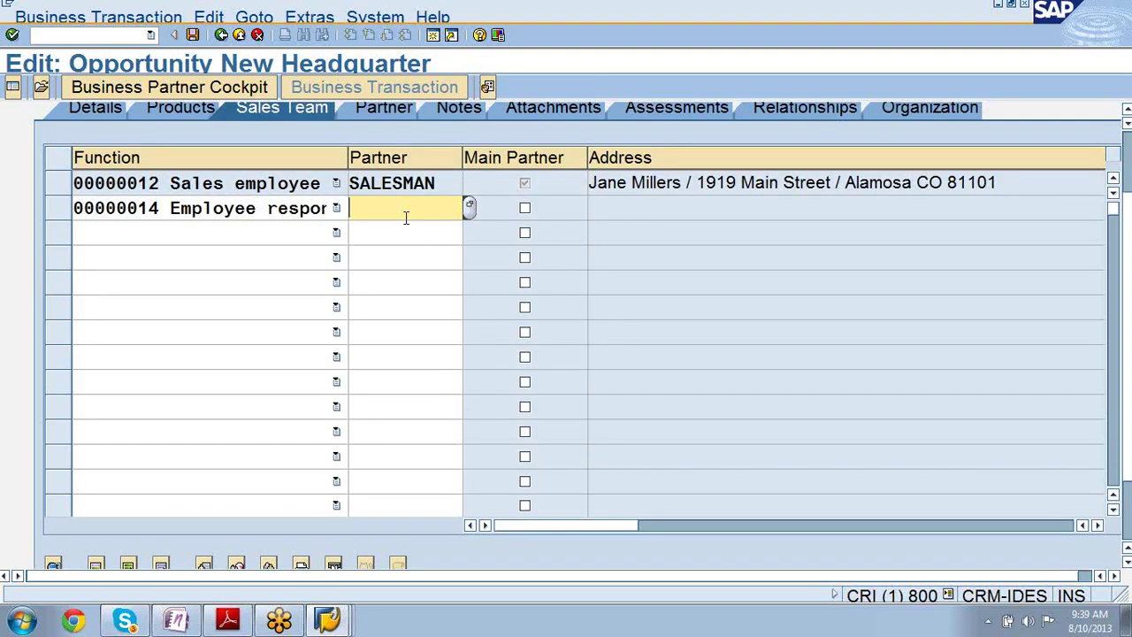
text(562)
key(Return)
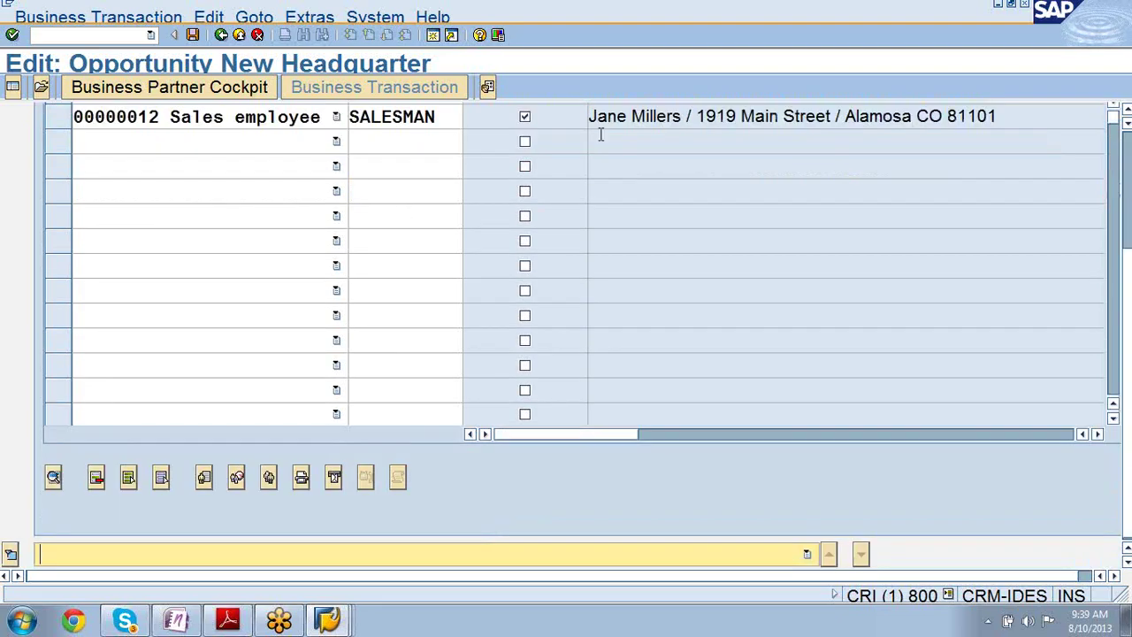
- Show the opportunity's error messages from the toolbar
click(1127, 117)
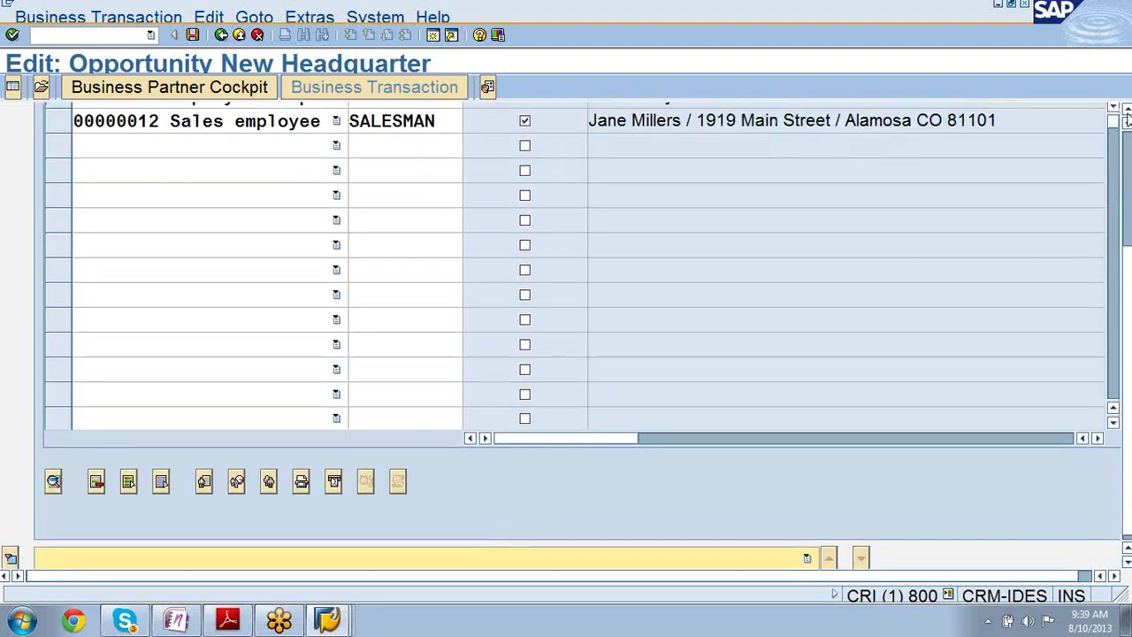
click(1126, 117)
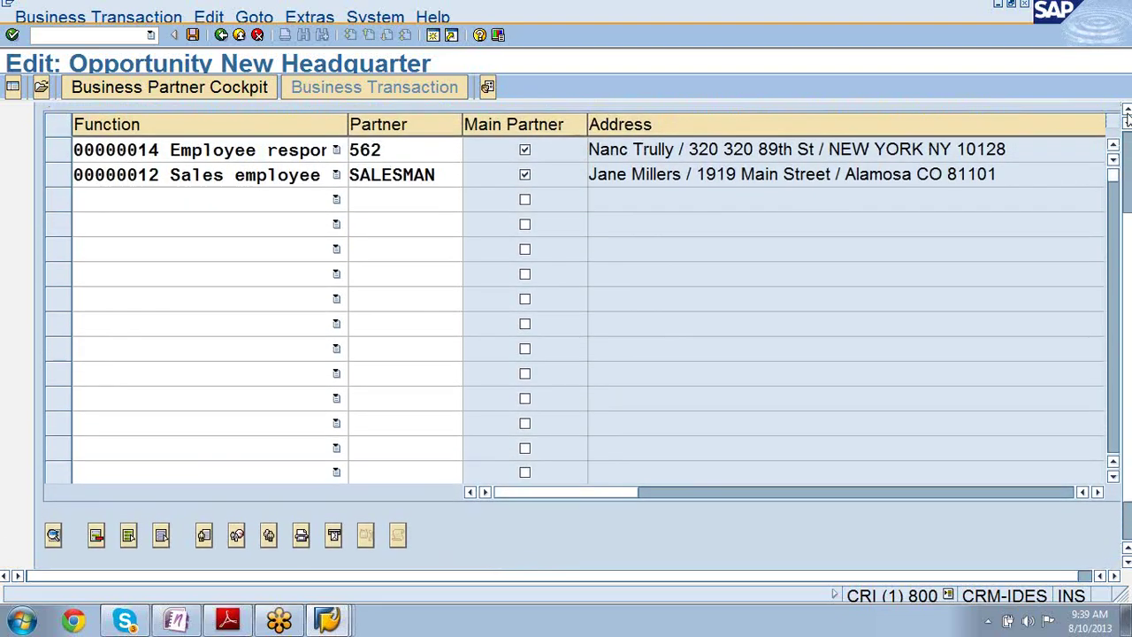
click(1126, 117)
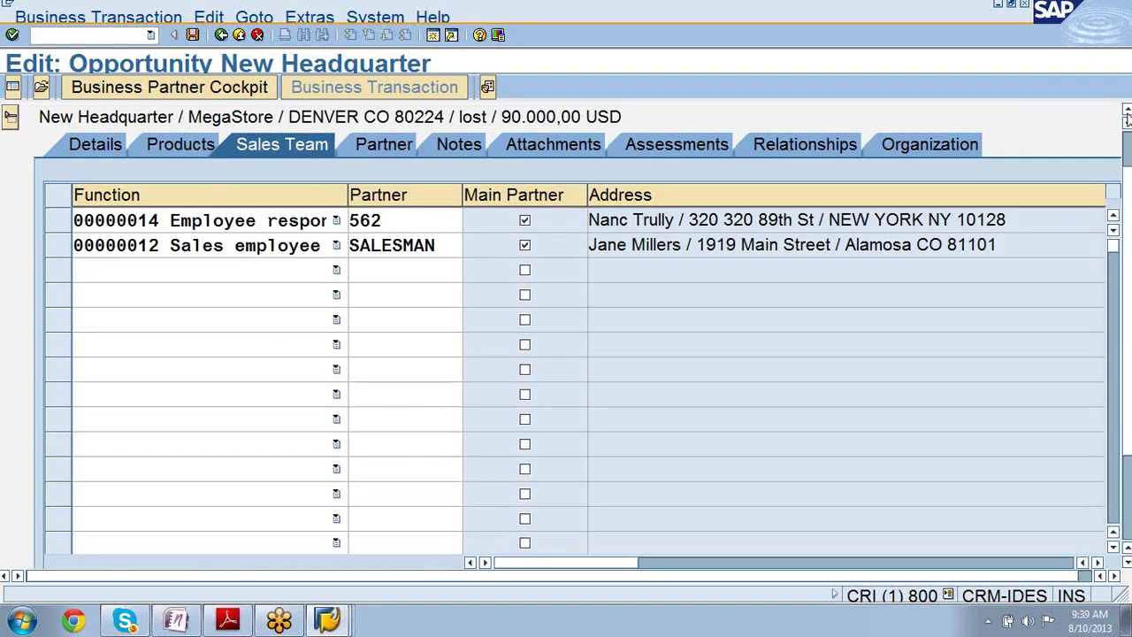
click(1126, 116)
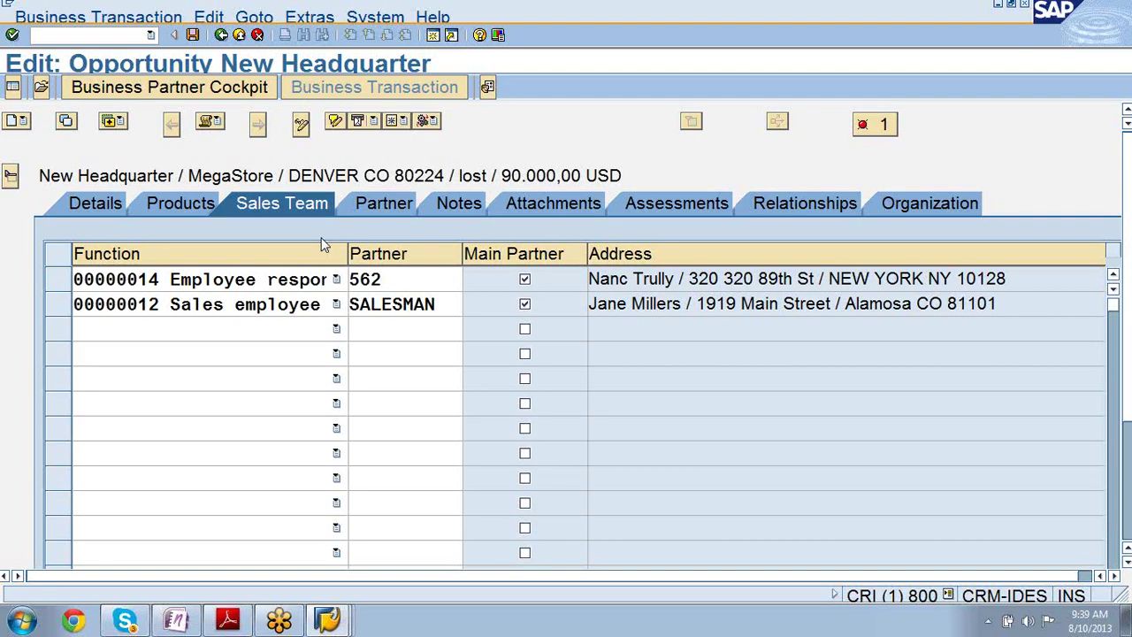
click(881, 125)
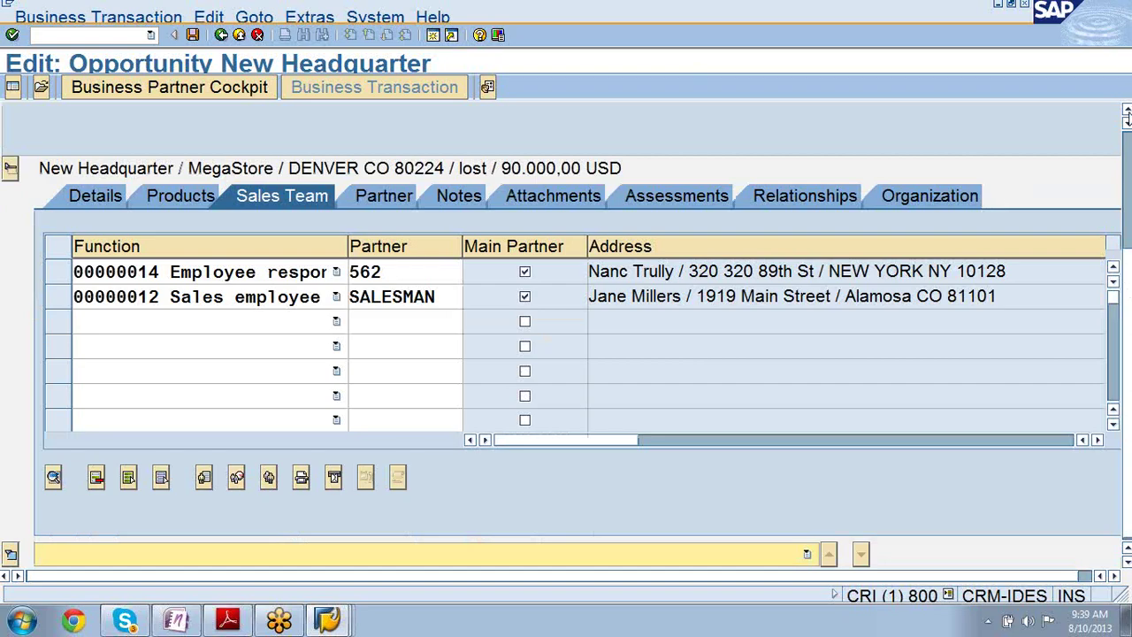
- Replace the employee responsible partner 562 with 541
click(1126, 113)
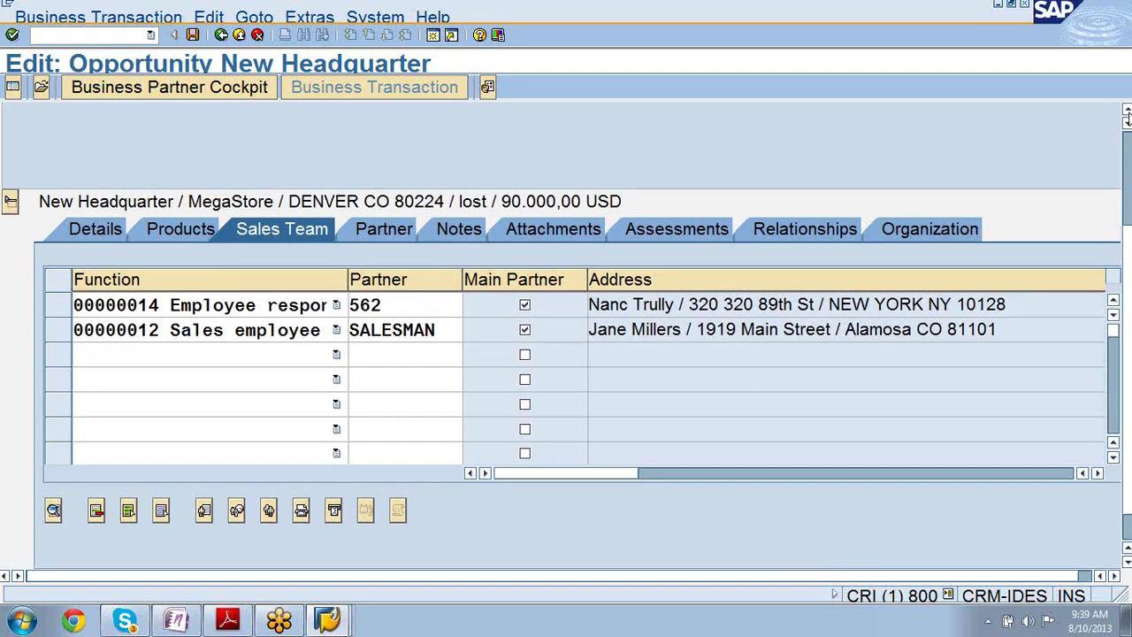
scroll(1127, 113, up, 5)
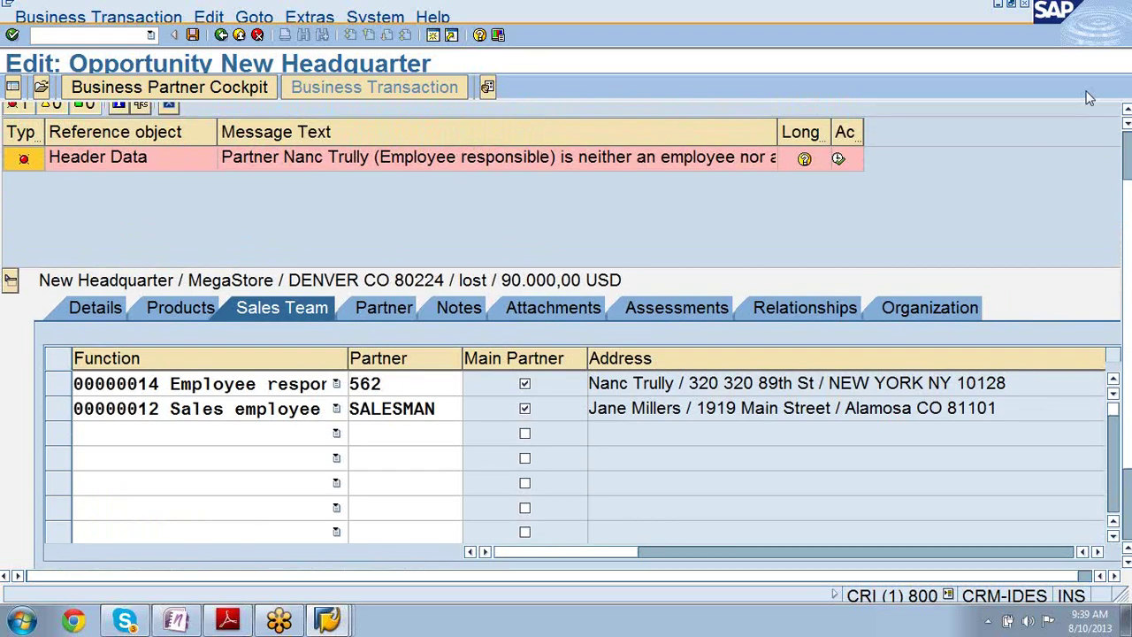
click(404, 384)
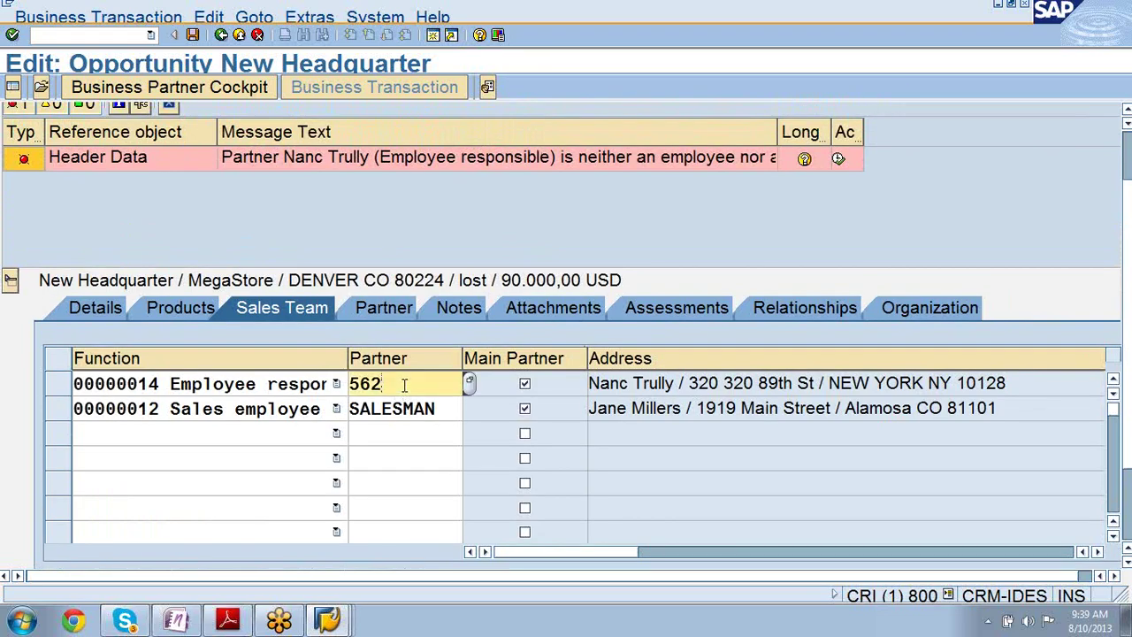
text(\\\)
key(BackSpace)
key(BackSpace)
key(BackSpace)
key(BackSpace)
key(BackSpace)
key(BackSpace)
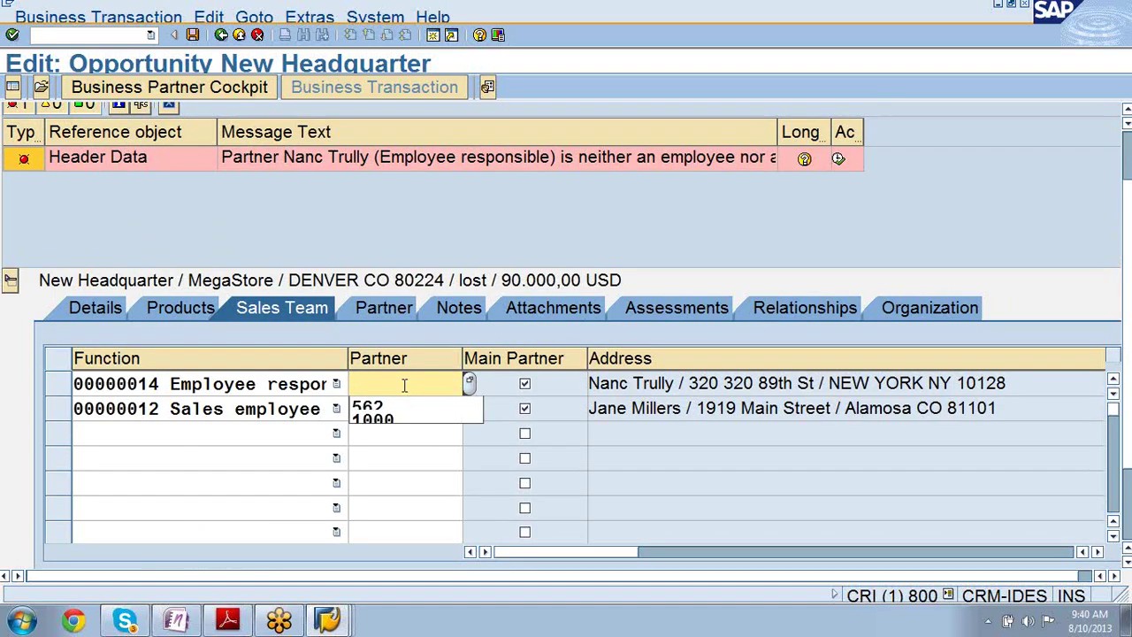
text(5)
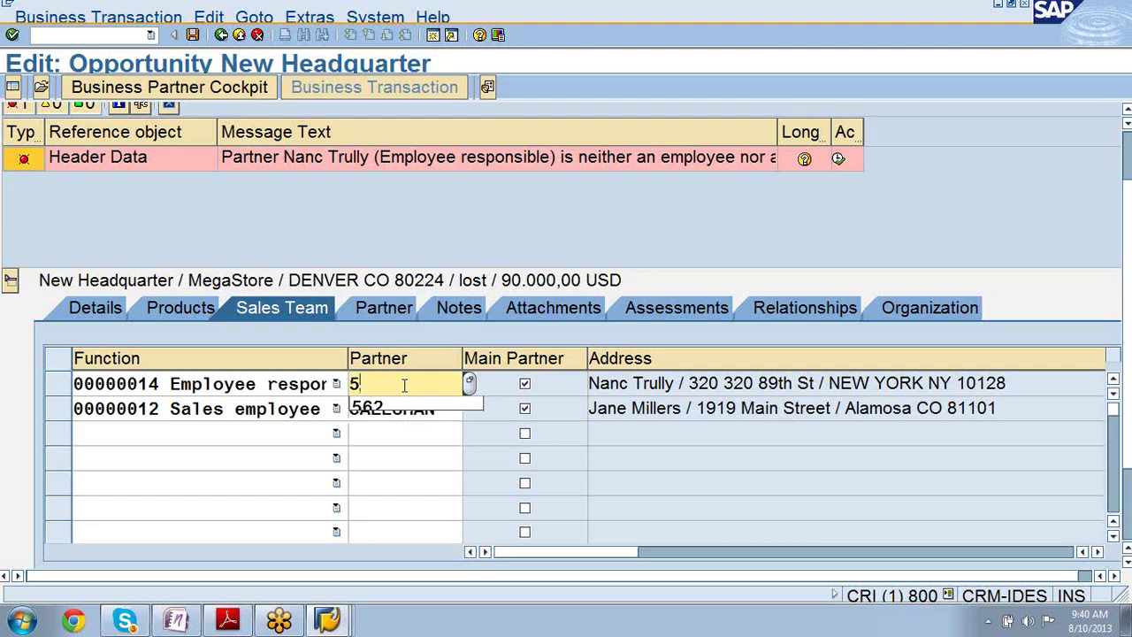
text(41)
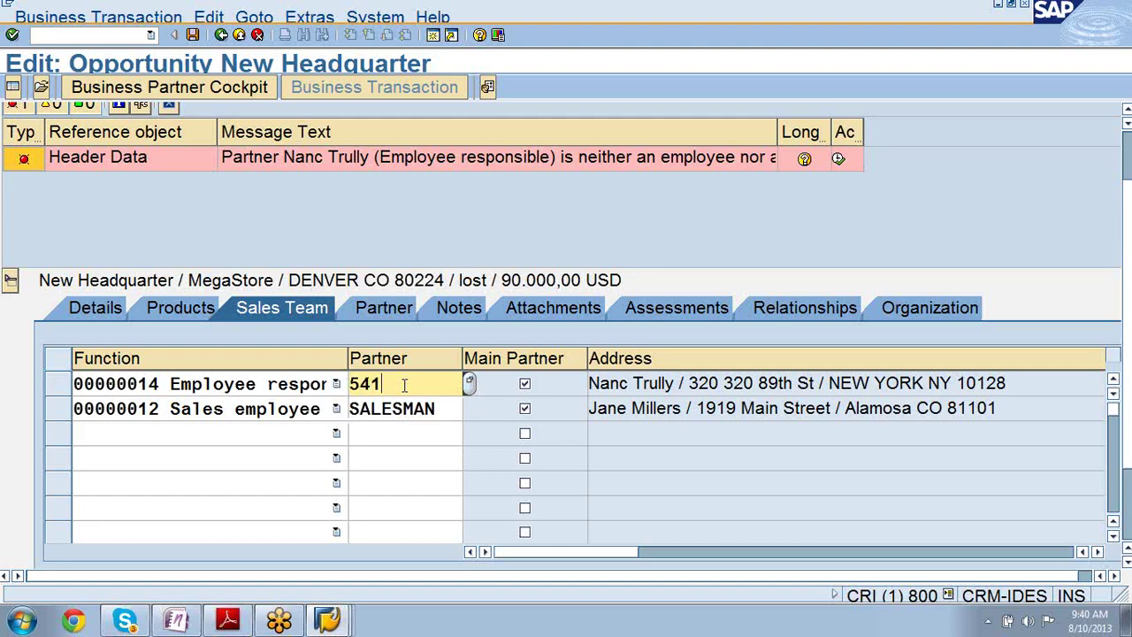
key(Return)
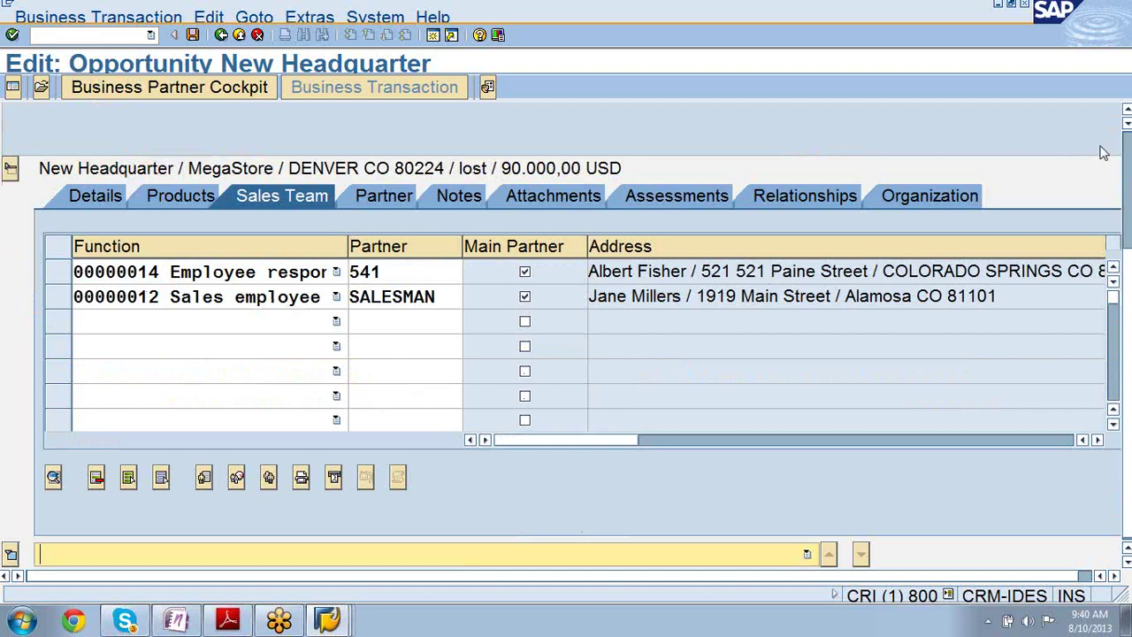
- Change the employee responsible partner again, this time to 112
scroll(1126, 118, up, 3)
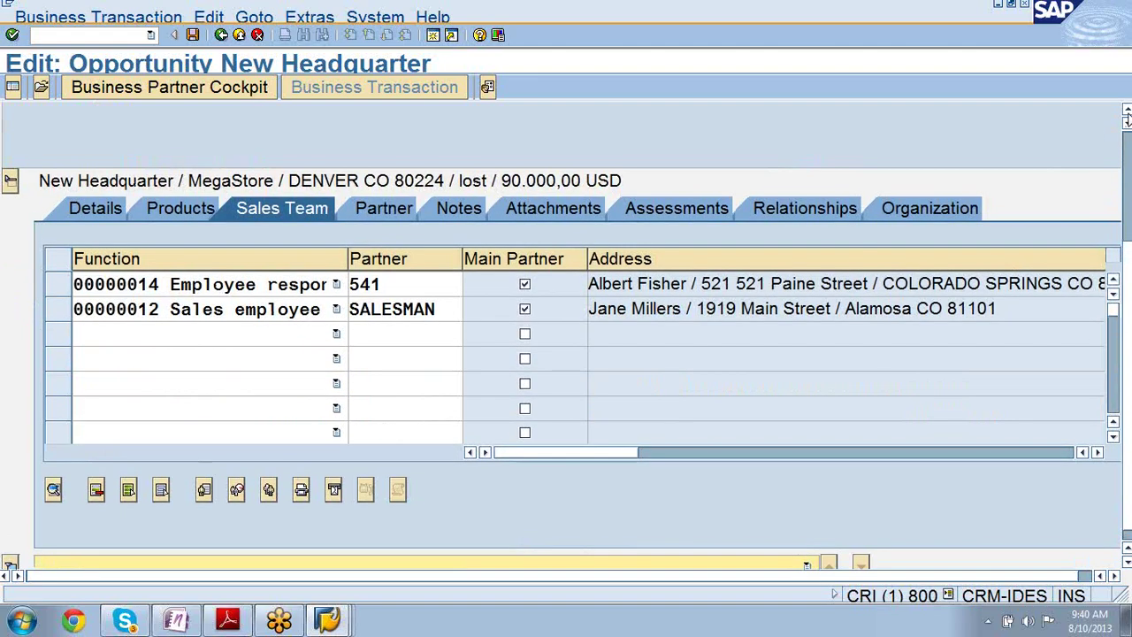
scroll(1126, 119, up, 3)
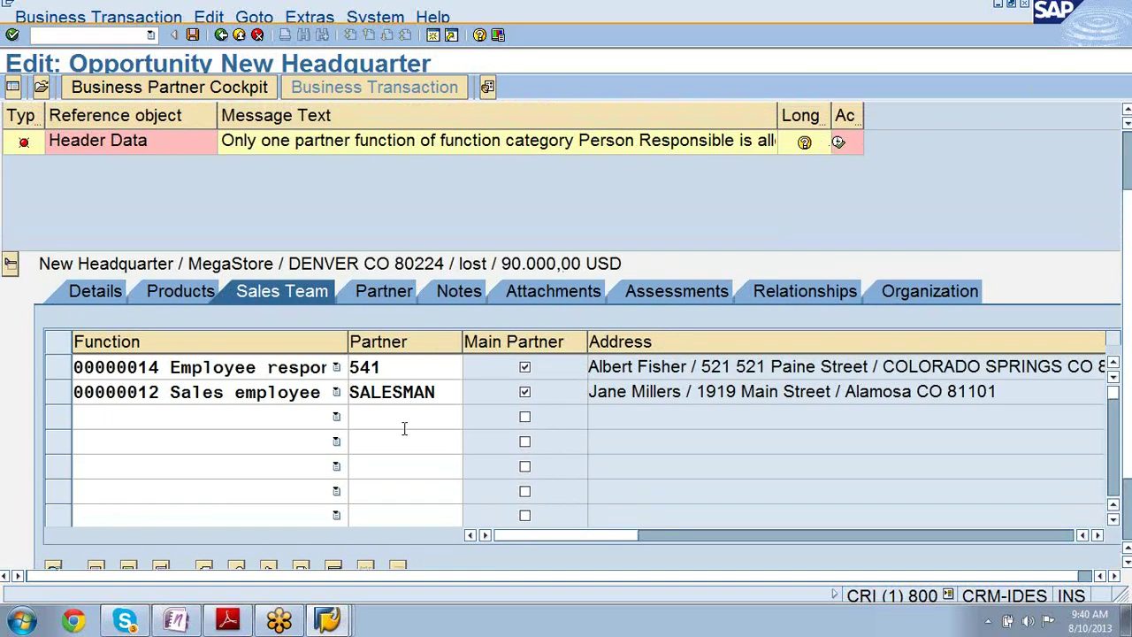
click(411, 368)
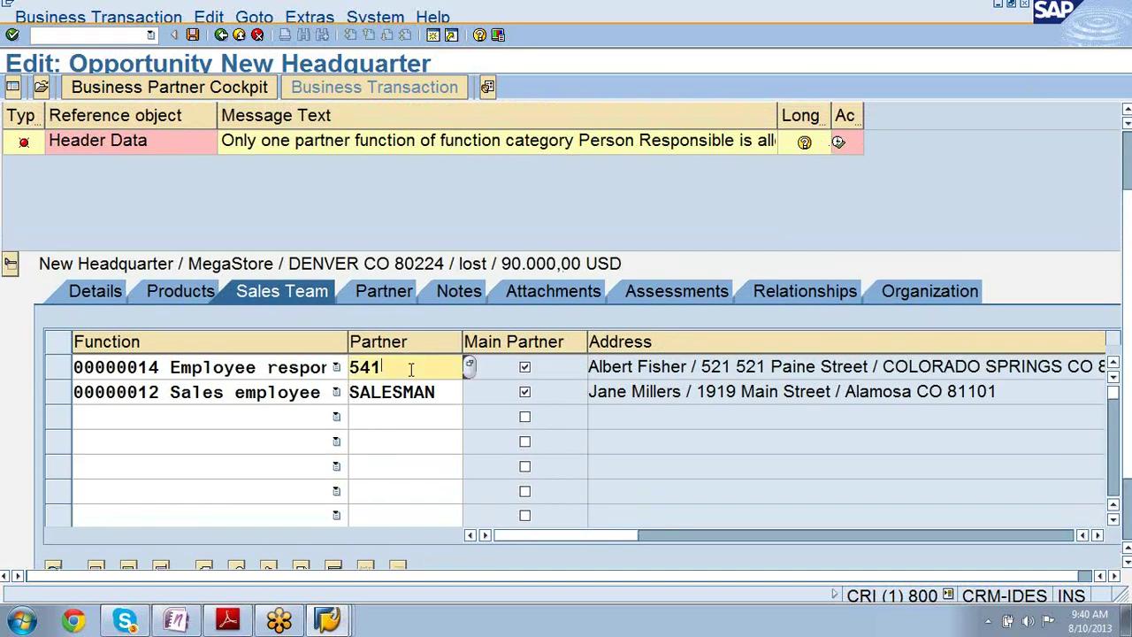
key(BackSpace)
key(BackSpace)
key(BackSpace)
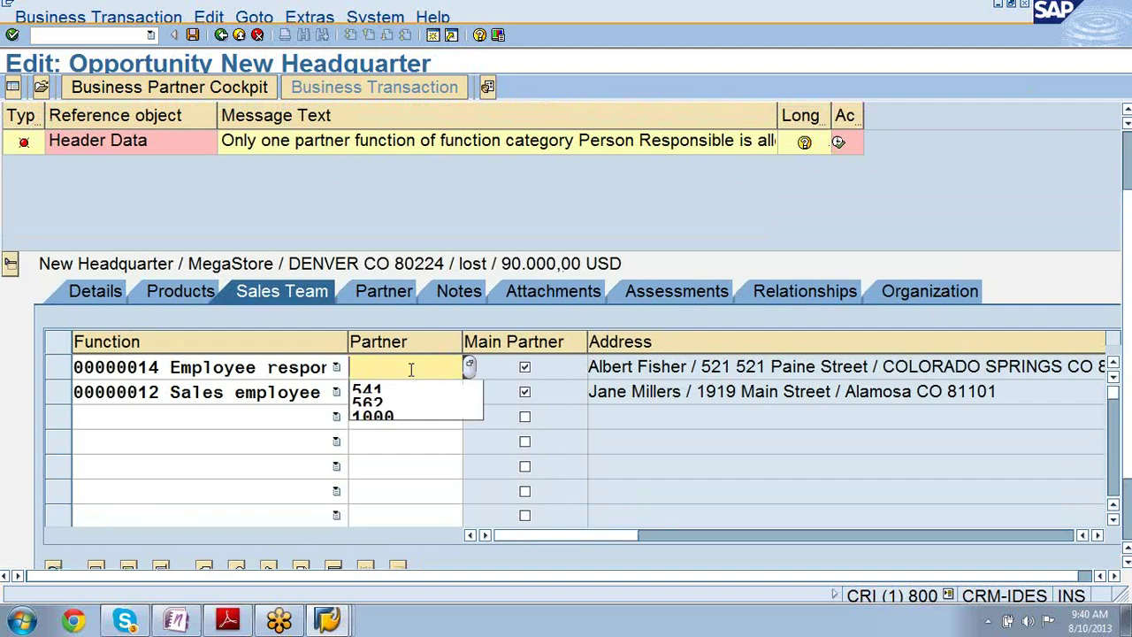
text(``)
key(BackSpace)
key(BackSpace)
text(11)
key(Return)
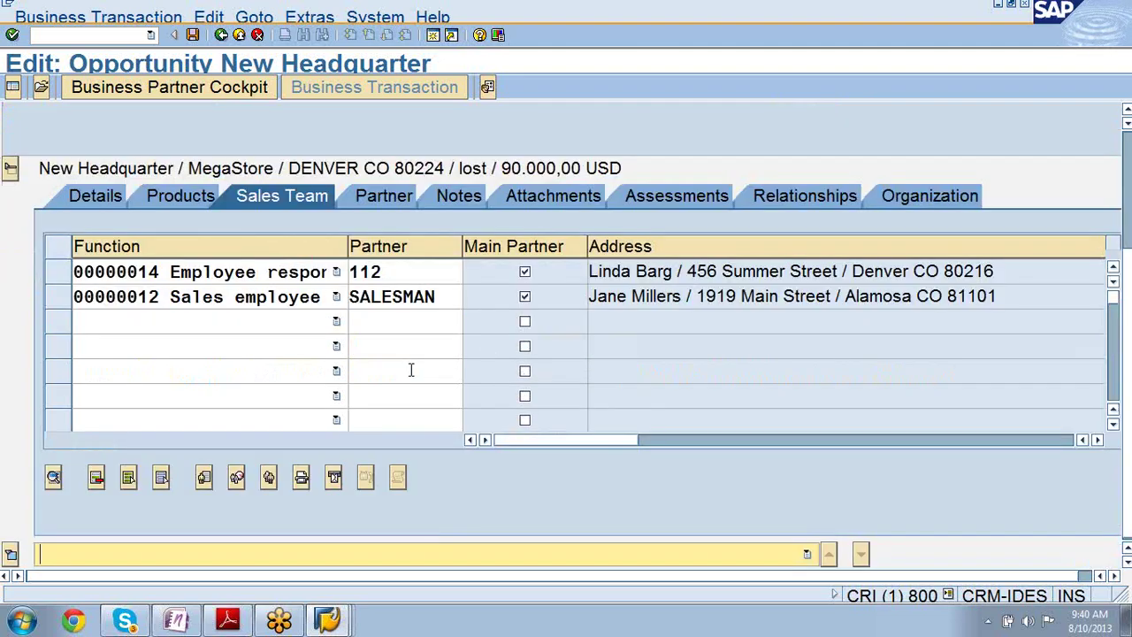
- Delete the Employee responsible row, leaving only SALESMAN in the Sales Team
click(1126, 115)
click(1127, 115)
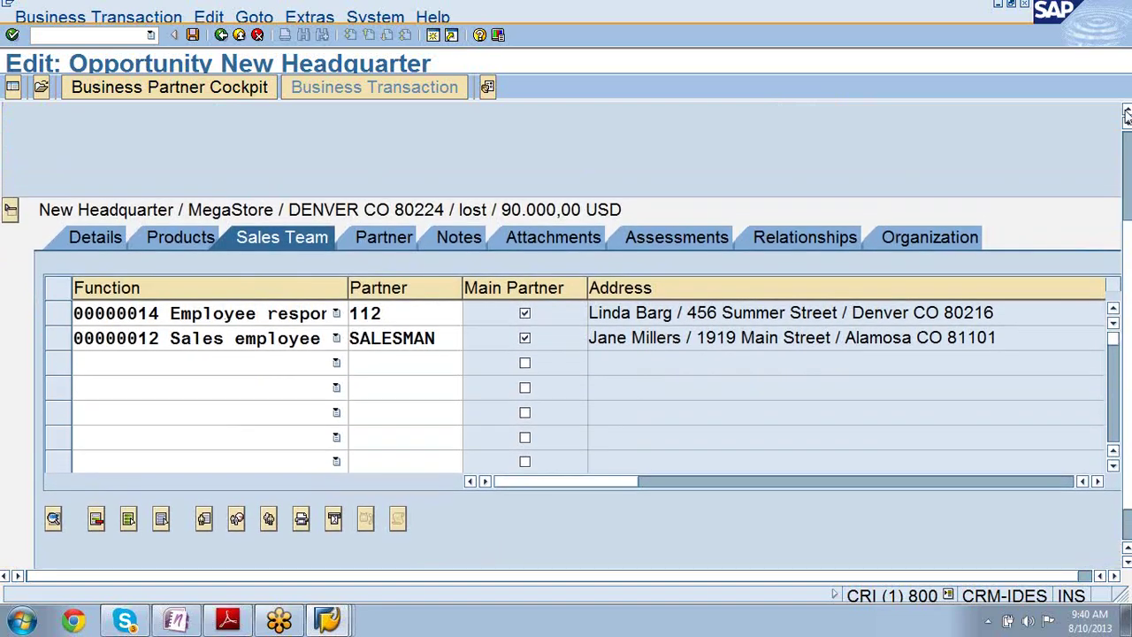
click(1126, 115)
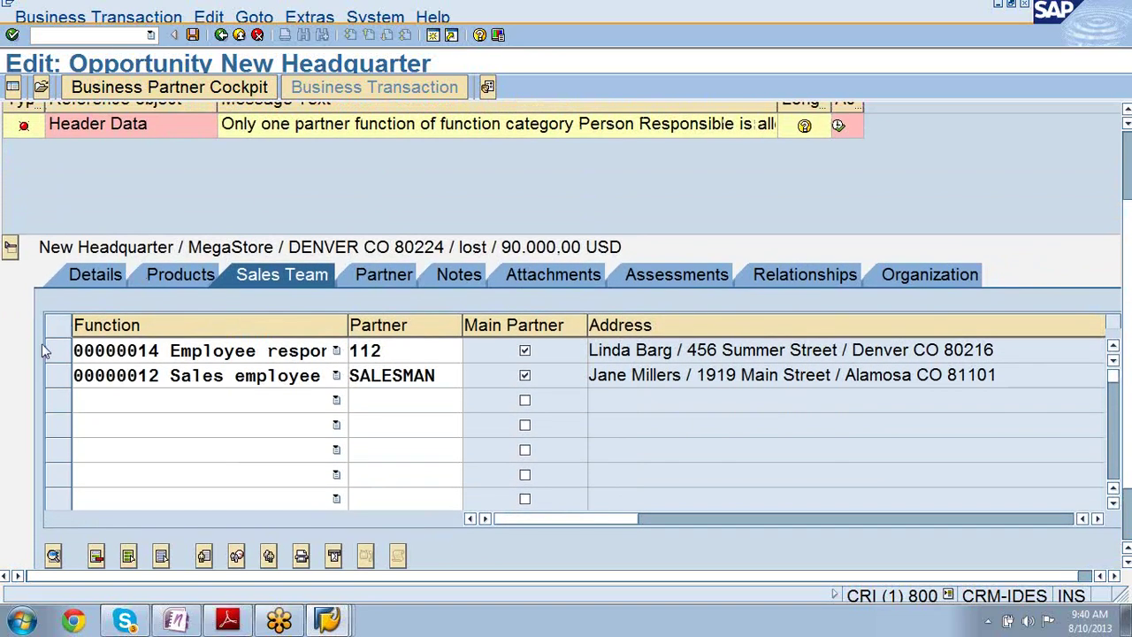
click(54, 350)
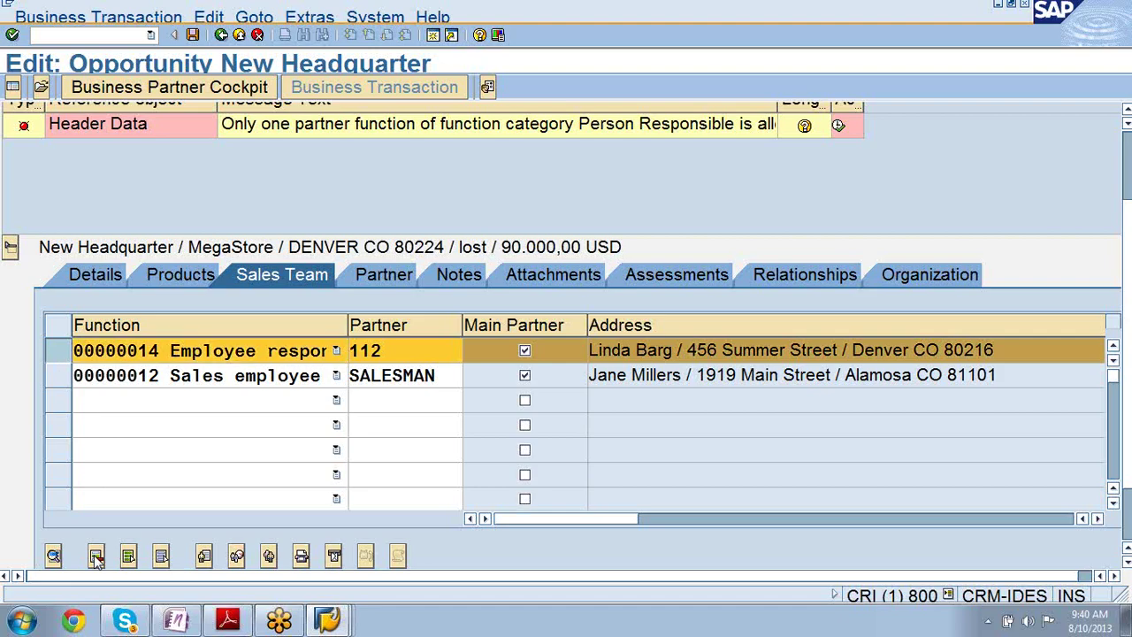
click(95, 555)
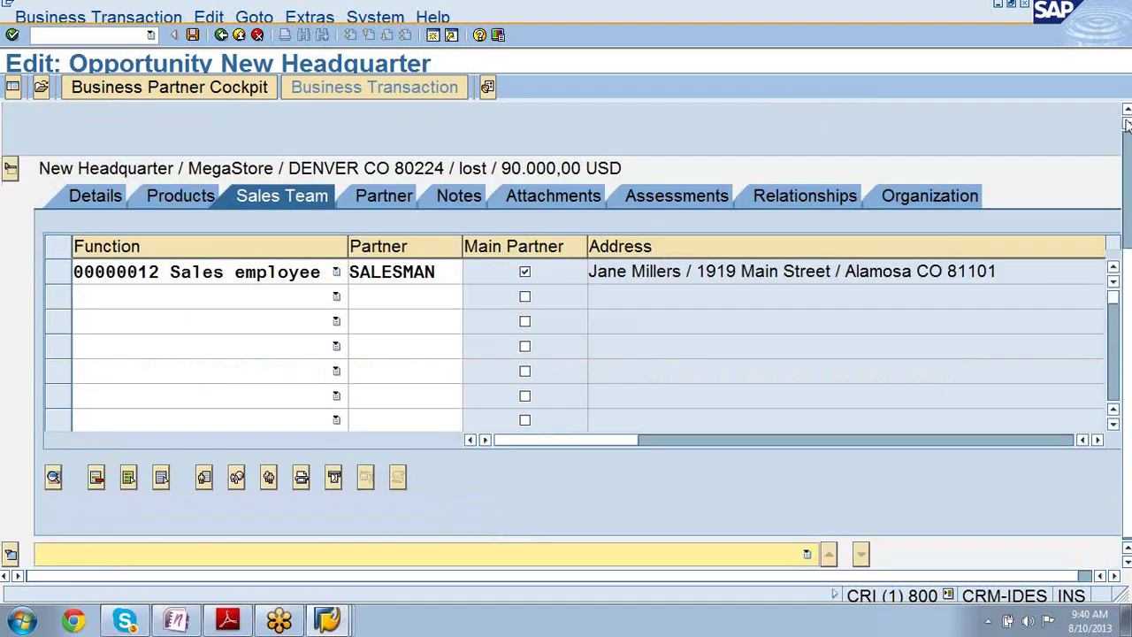
scroll(1127, 115, up, 3)
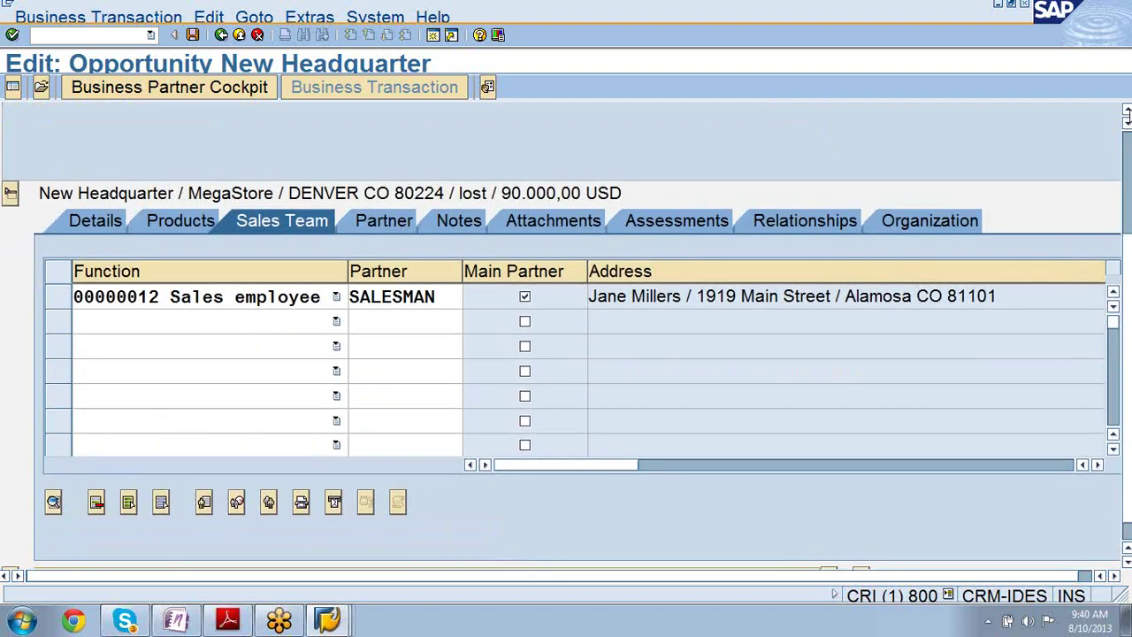
scroll(1127, 115, up, 5)
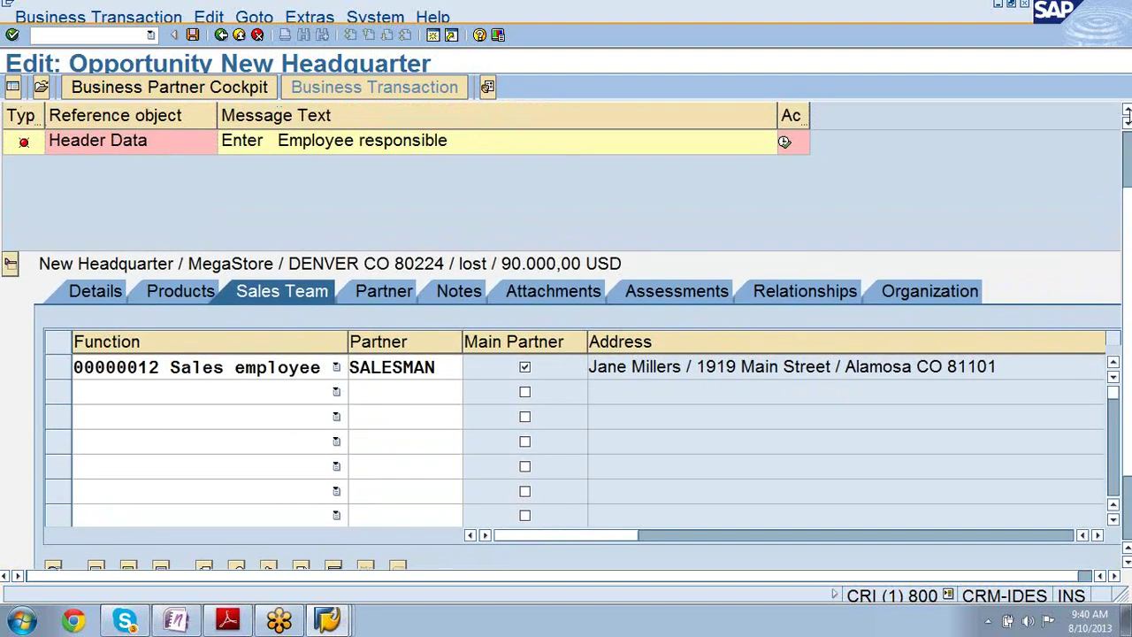
scroll(1126, 115, up, 1)
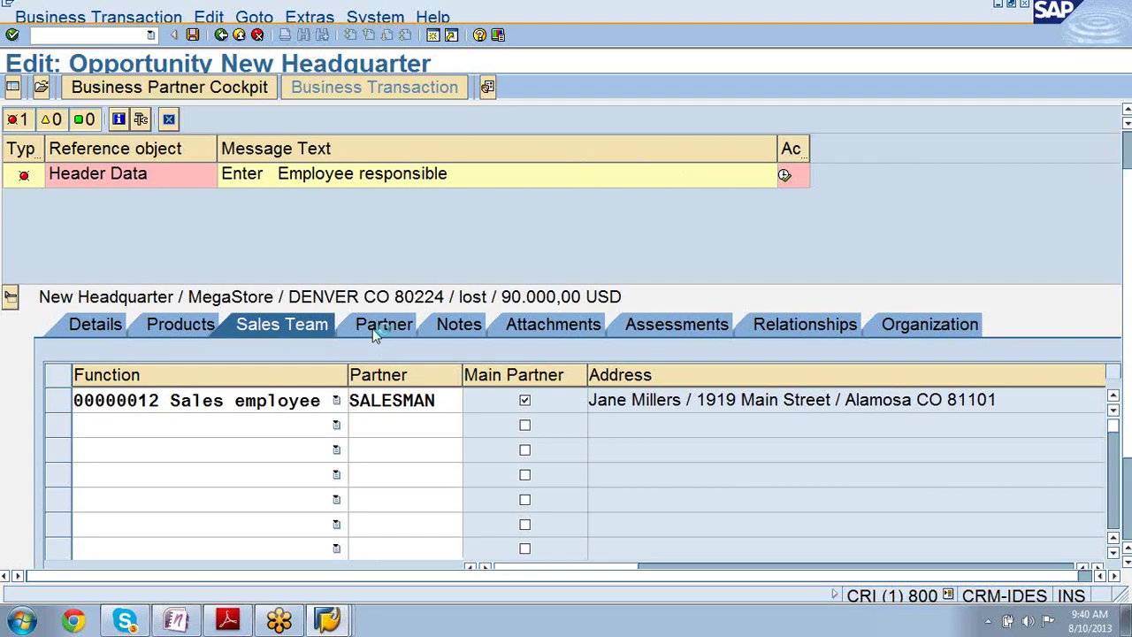
scroll(309, 428, down, 8)
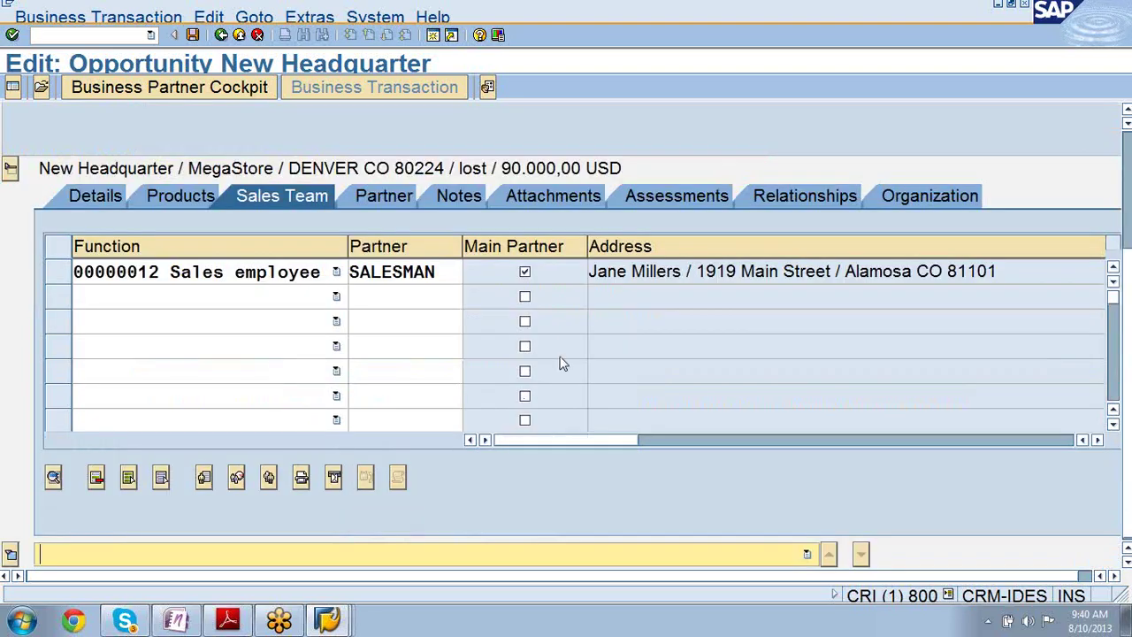
scroll(1127, 121, up, 4)
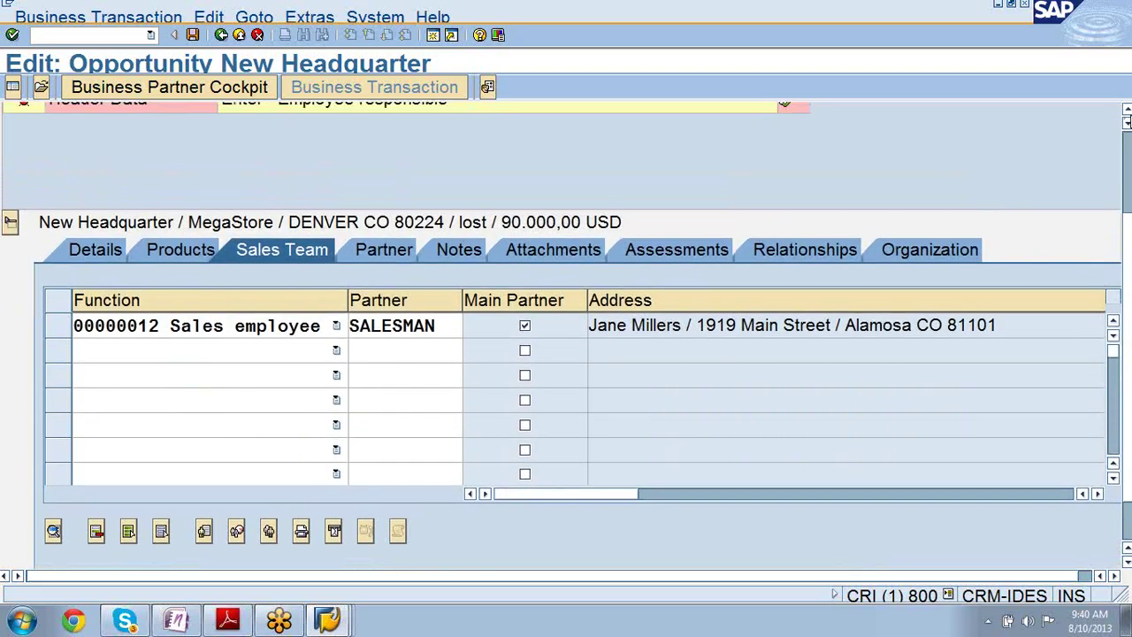
- Jump to the 'Enter Employee responsible' error and inspect the empty partner rows
click(787, 128)
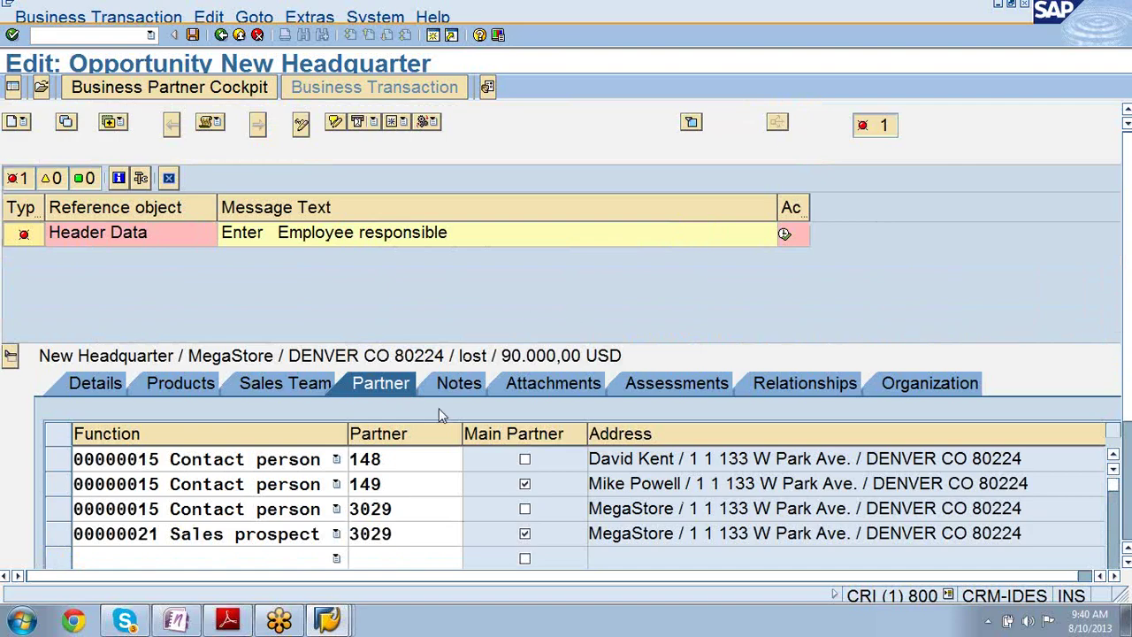
click(336, 558)
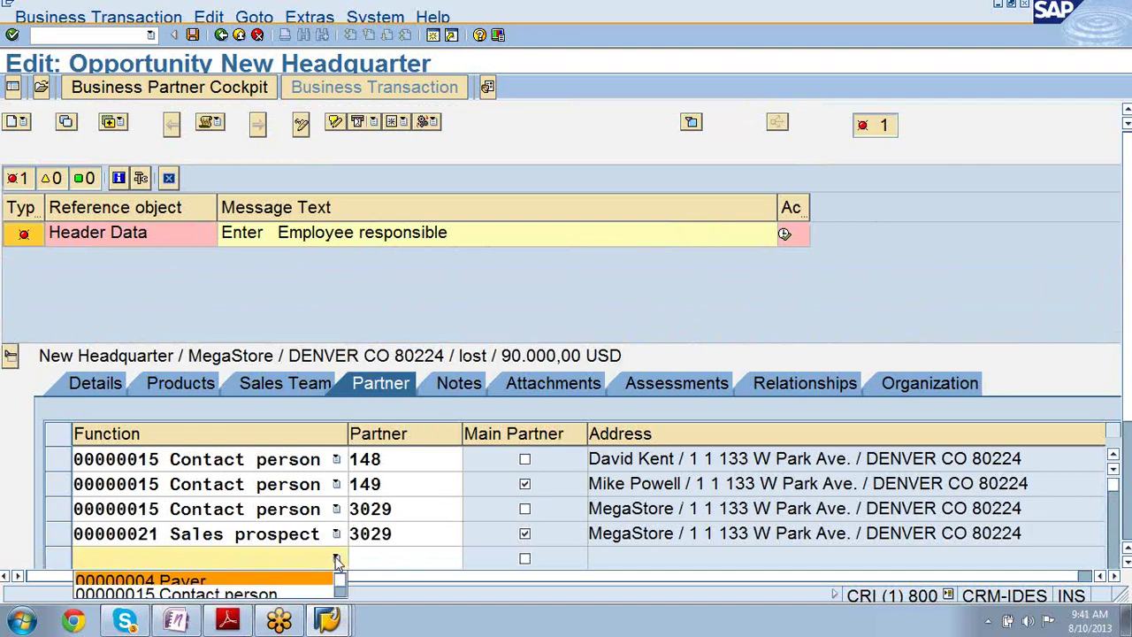
click(1126, 563)
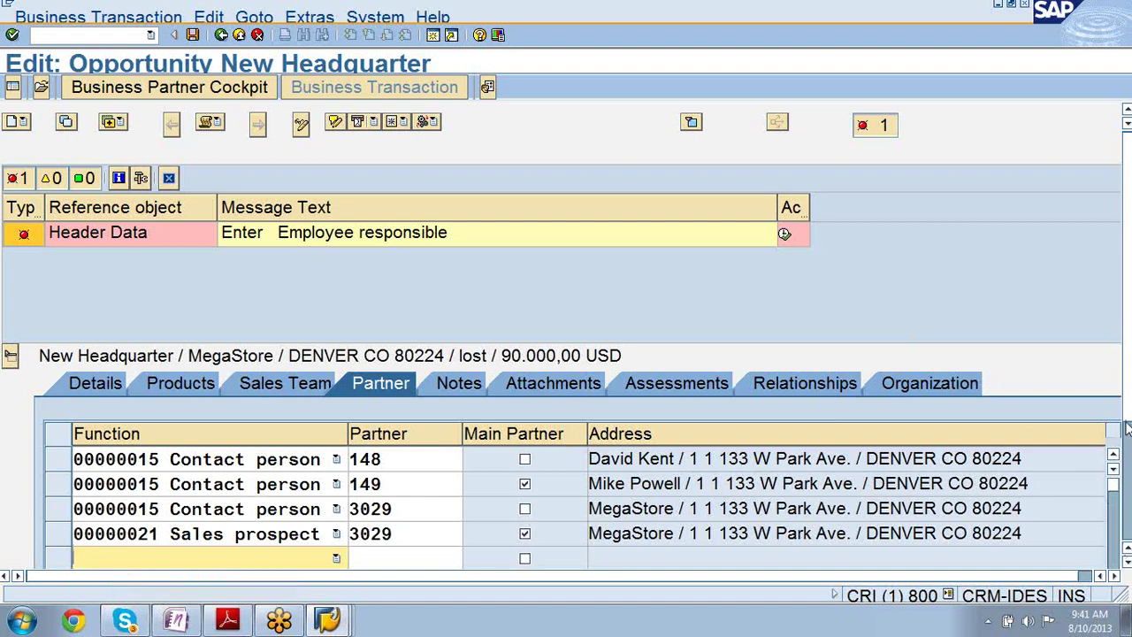
click(1126, 428)
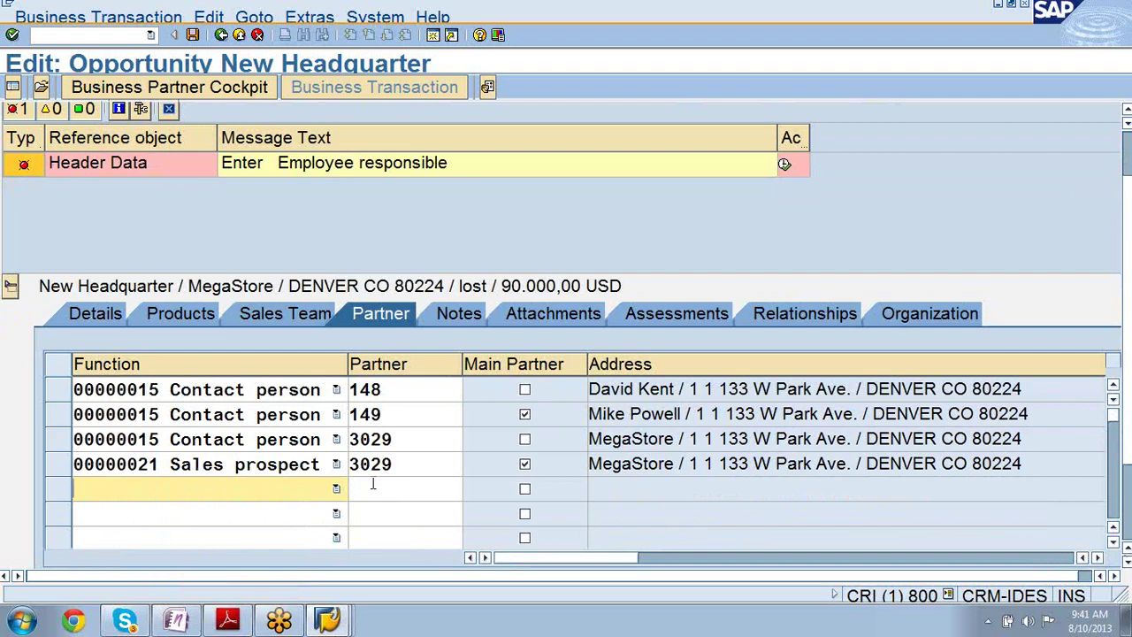
click(334, 490)
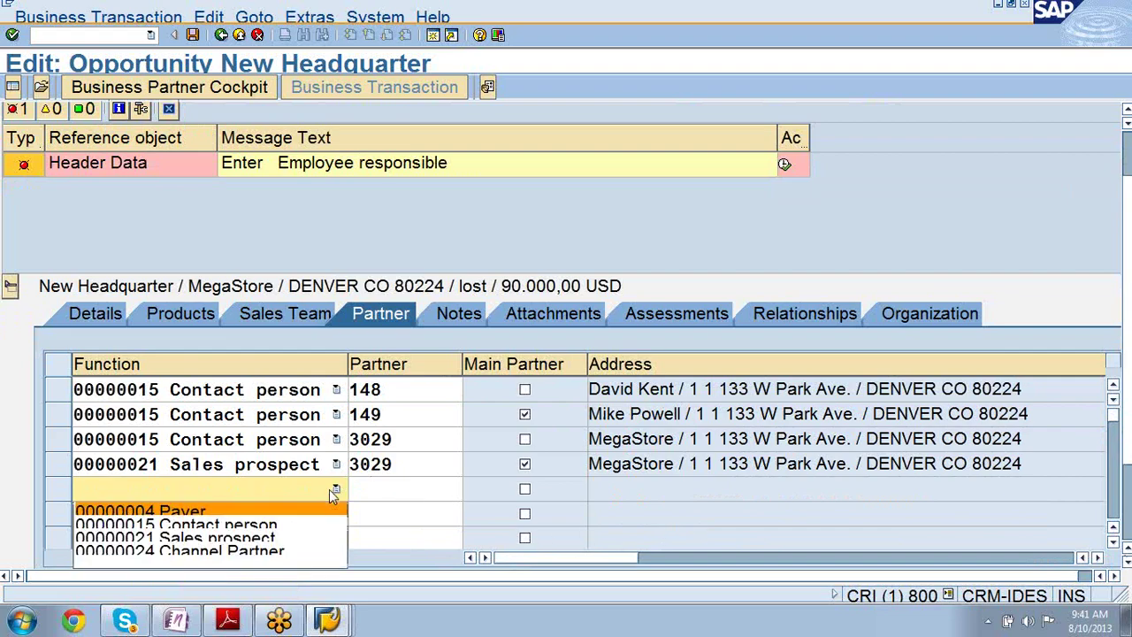
click(317, 489)
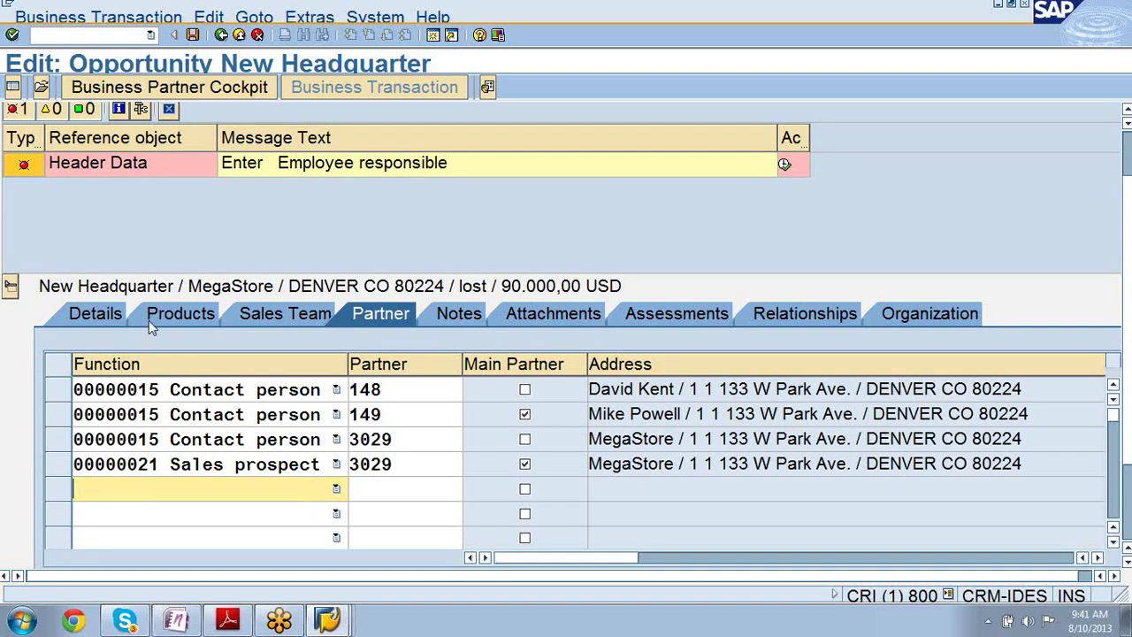
click(91, 314)
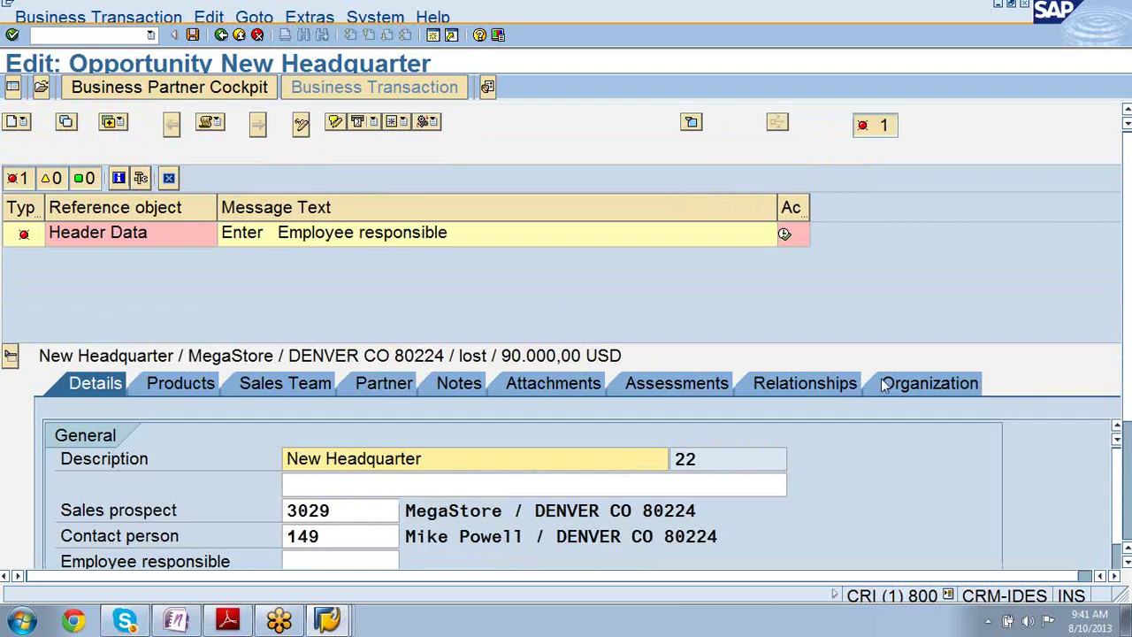
- Enter 532 as the employee responsible and save the opportunity
click(335, 560)
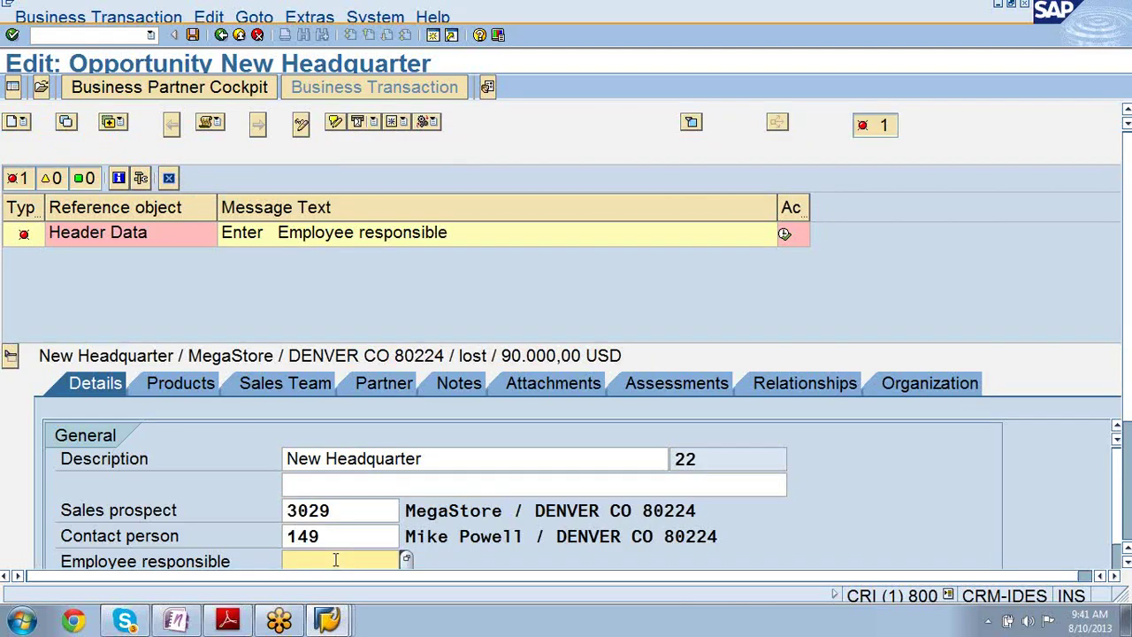
scroll(335, 560, down, 1)
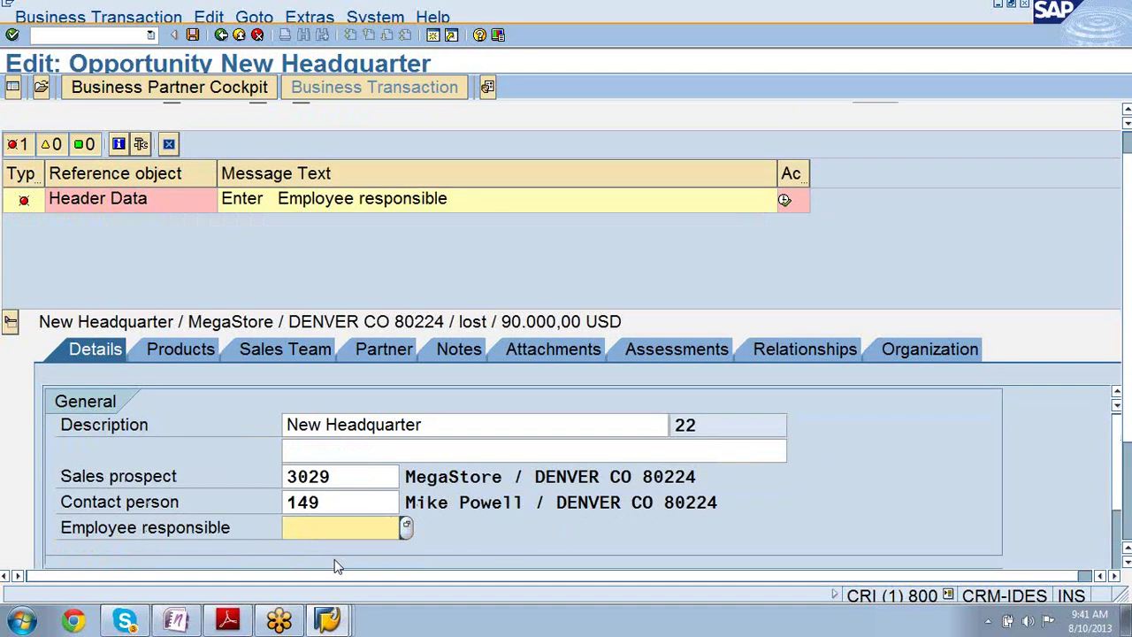
text(532)
key(Return)
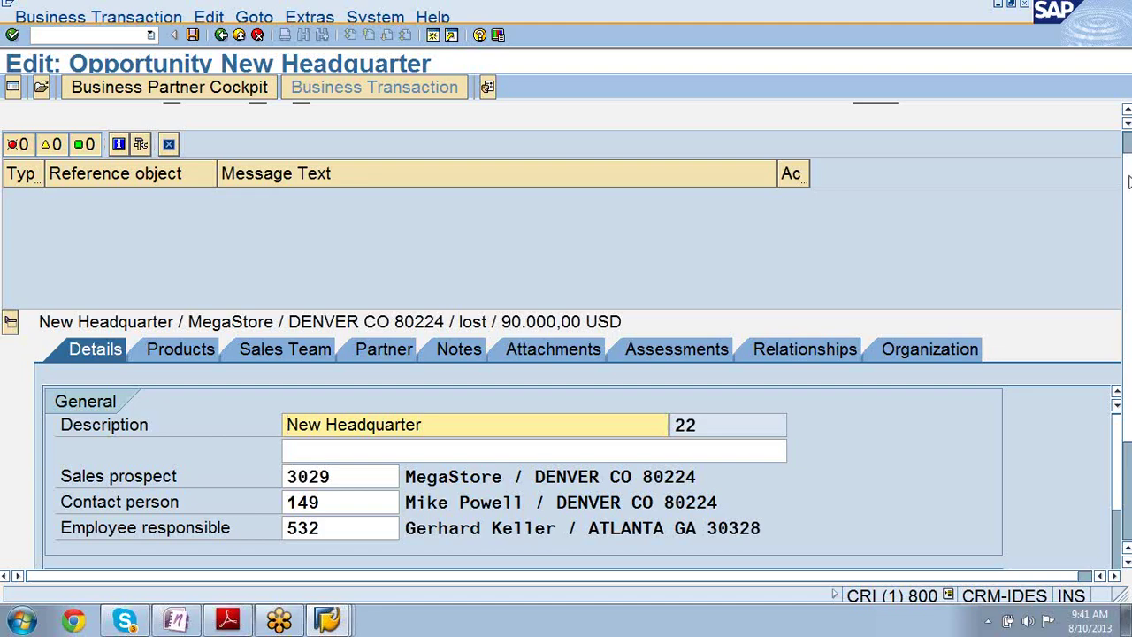
click(1127, 181)
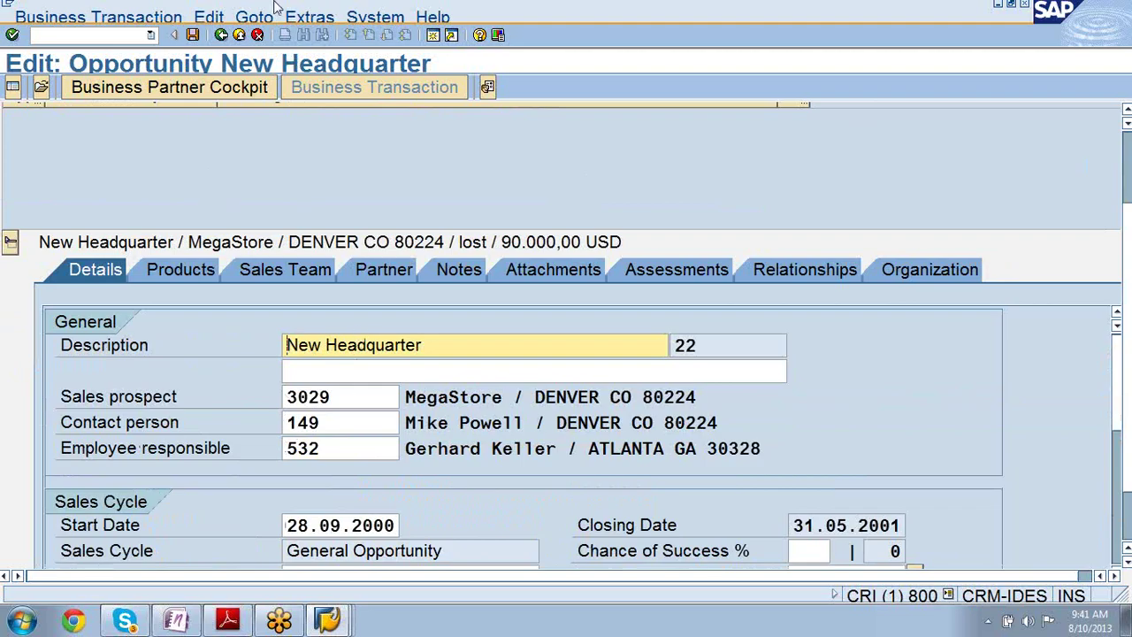
click(192, 35)
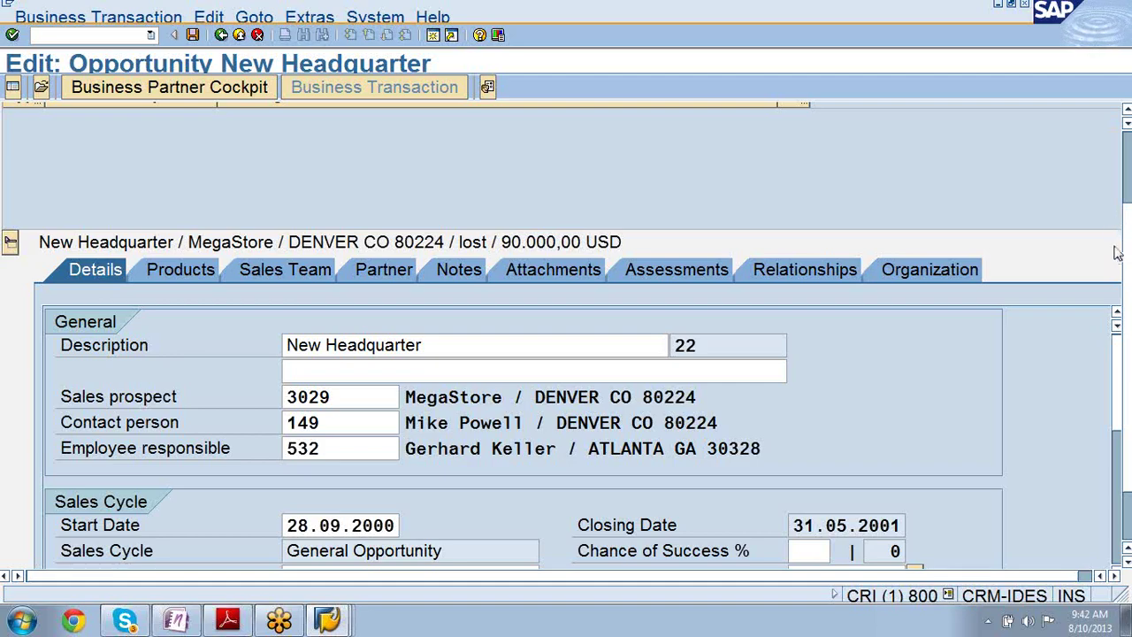
- Confirm saving transaction 22 and check the sales stage remains 4 Final Phase
key(ctrl+s)
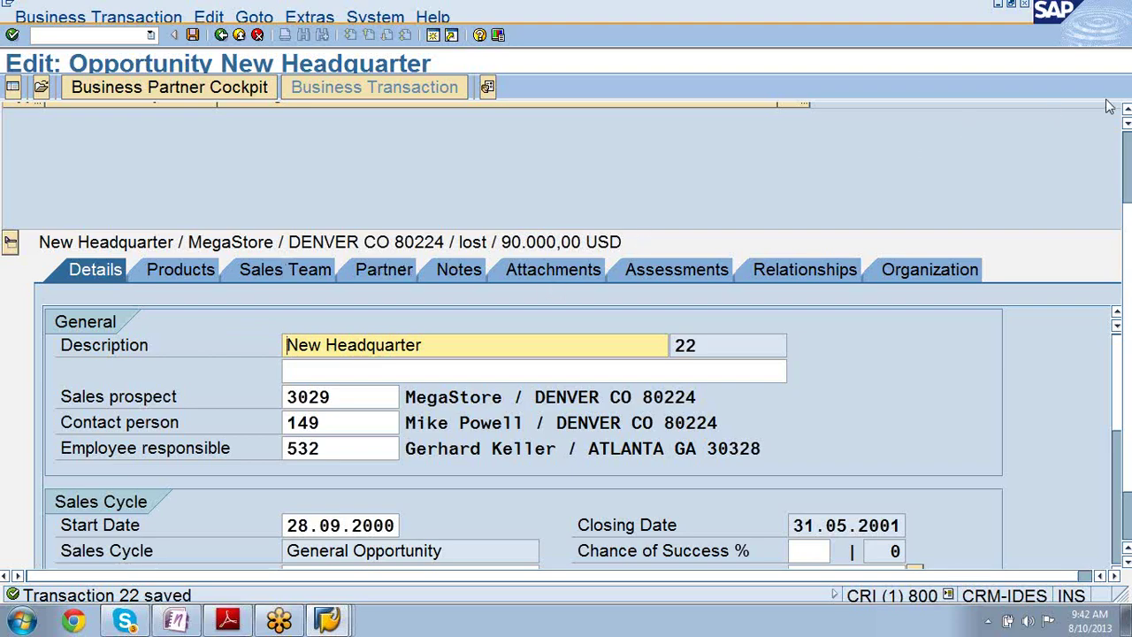
scroll(1127, 120, up, 5)
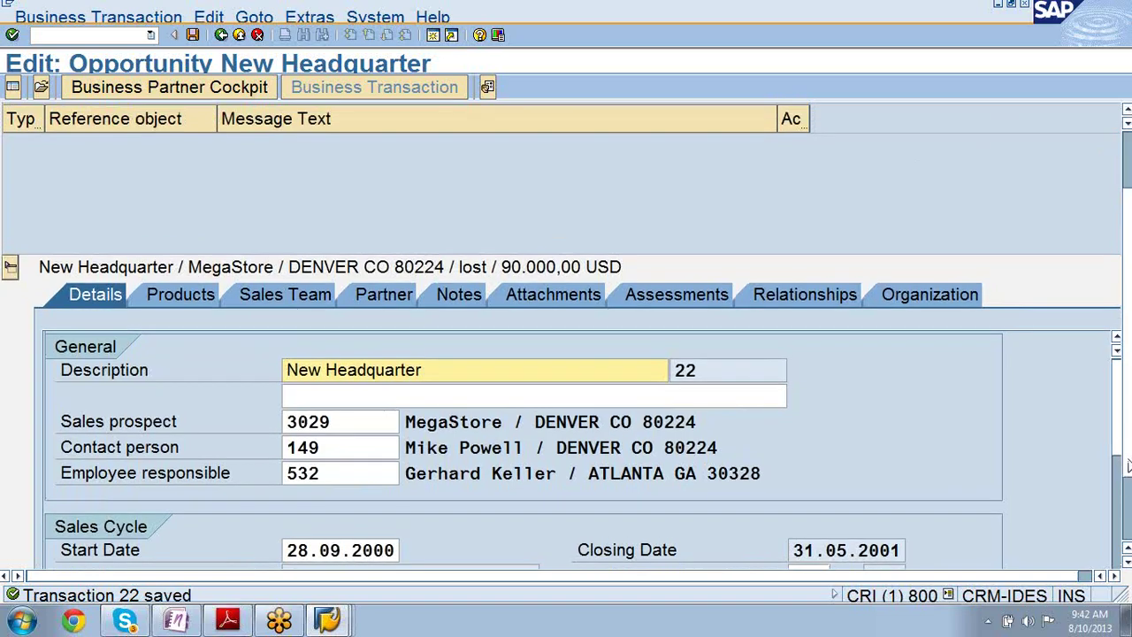
scroll(1127, 466, down, 3)
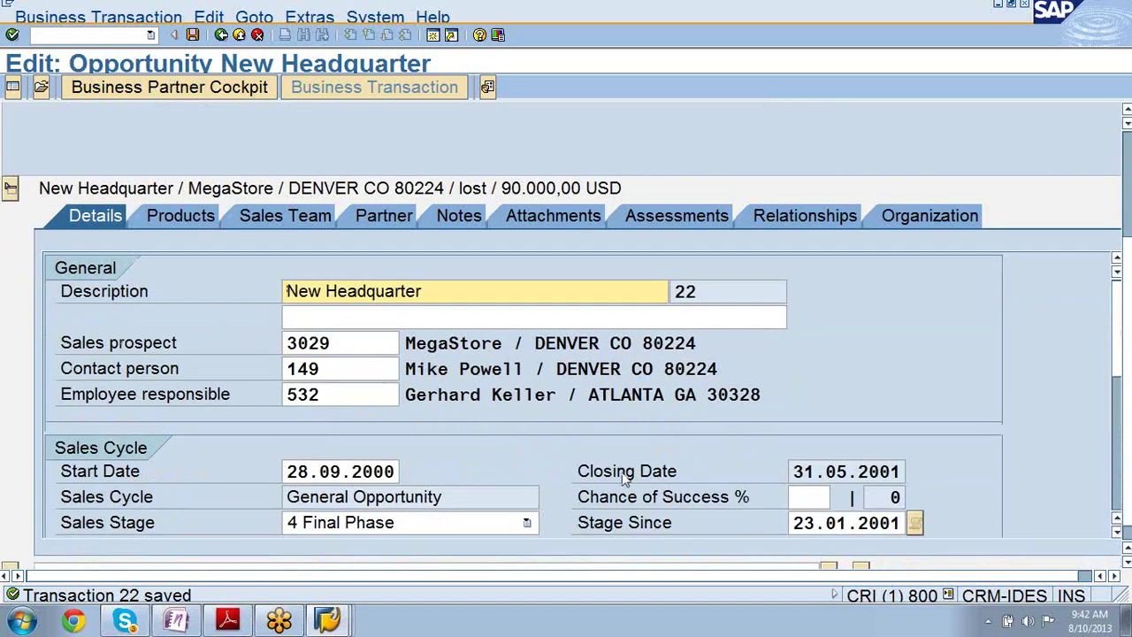
click(376, 523)
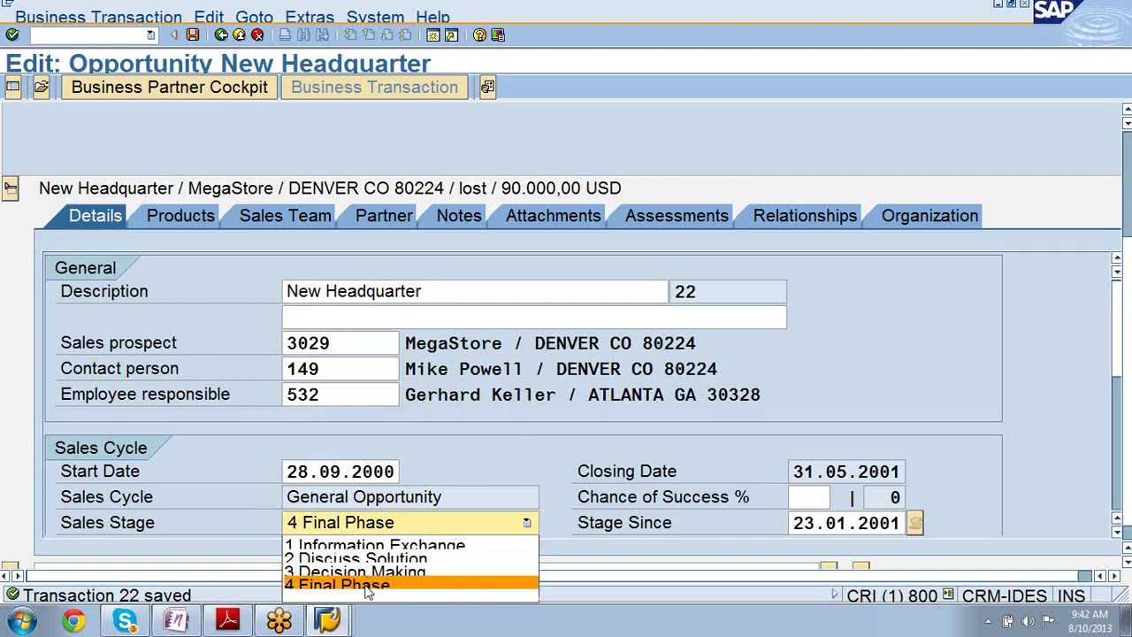
click(210, 512)
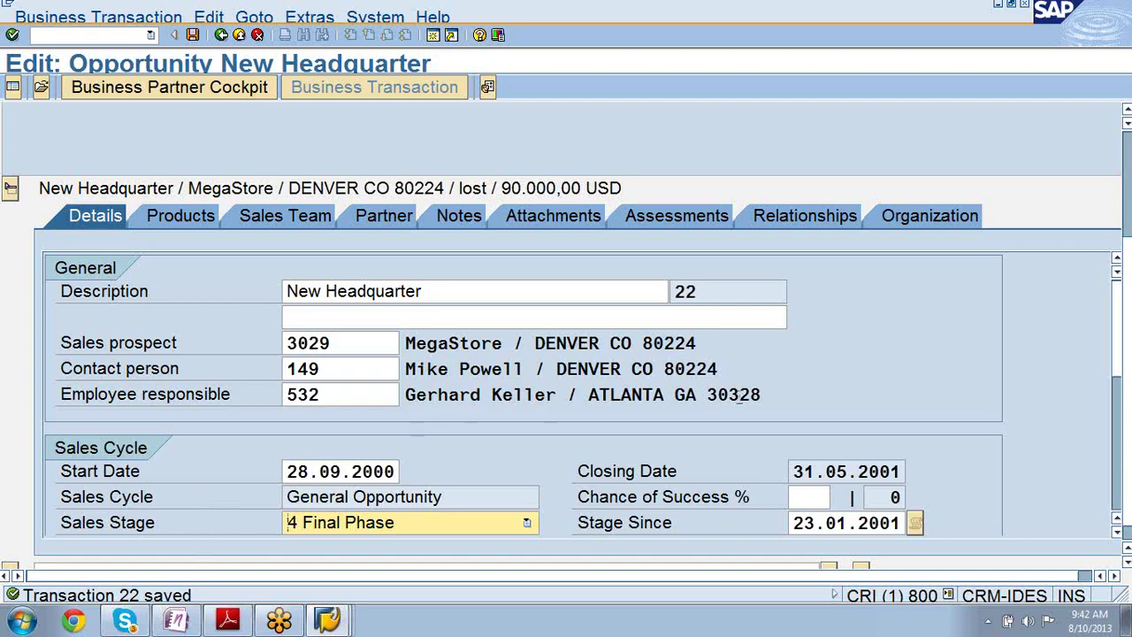
- Scroll down to review the Forecast and Classification sections
click(1117, 533)
click(1118, 533)
click(1118, 533)
click(1118, 533)
click(1117, 533)
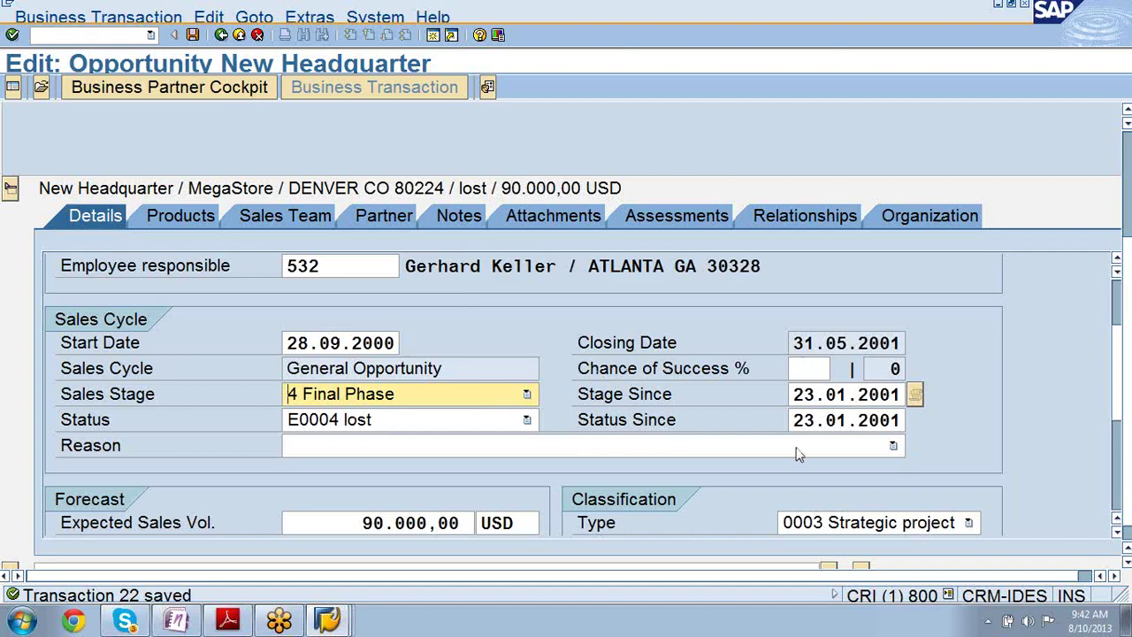
click(1116, 534)
click(1116, 533)
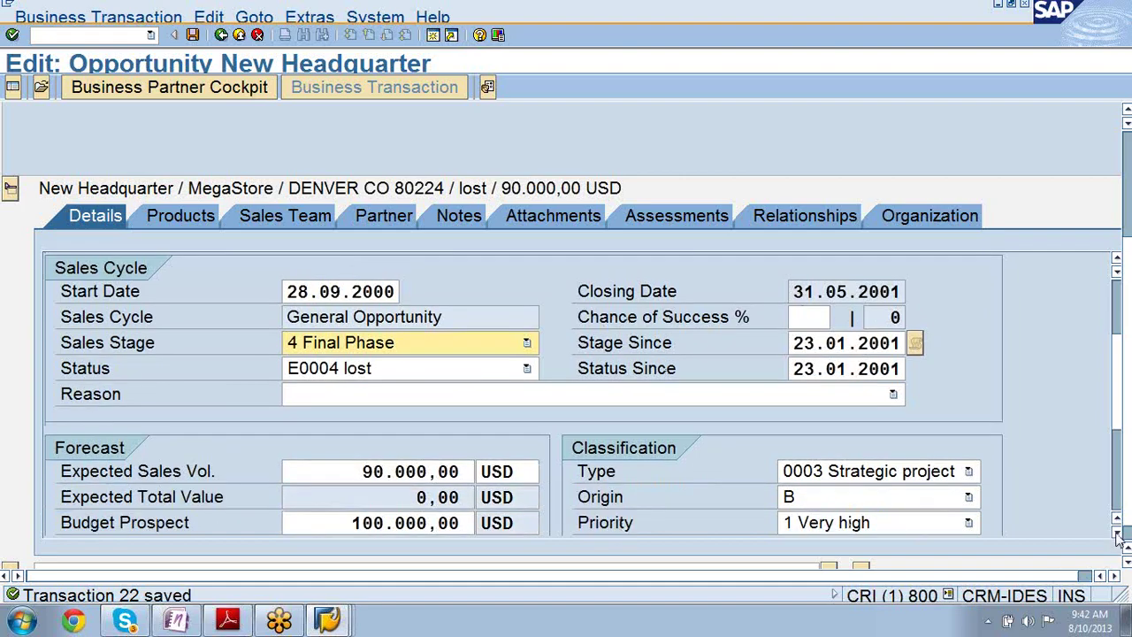
click(1117, 533)
click(1116, 533)
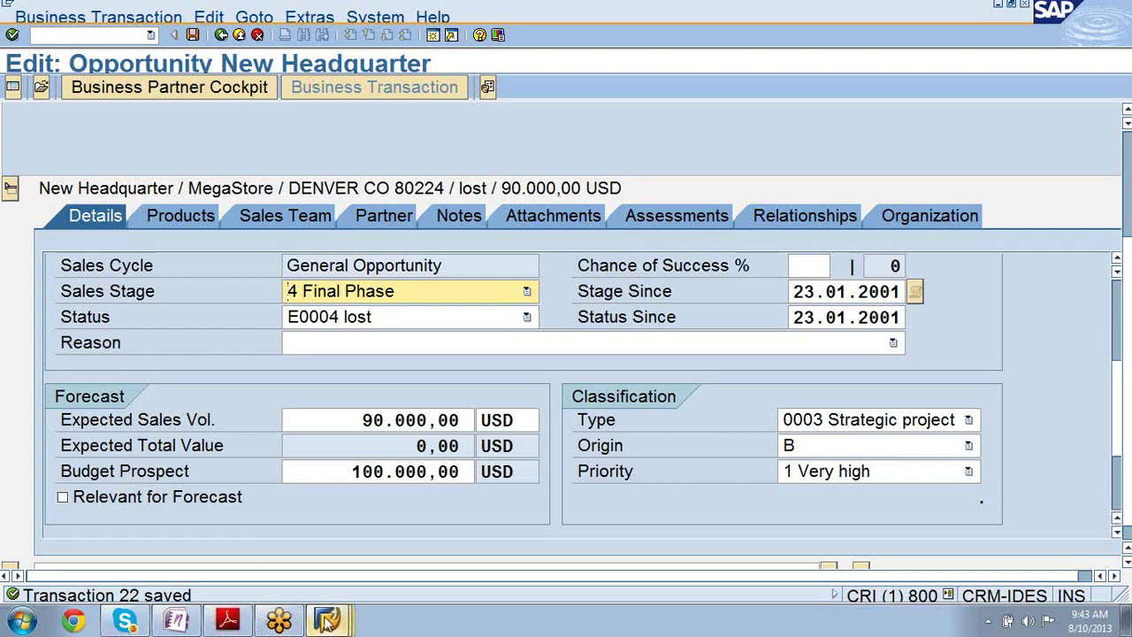
- In the Display IMG window, collapse Billing and expand Transactions > Settings for Opportunities
mouse_move(327, 623)
click(301, 581)
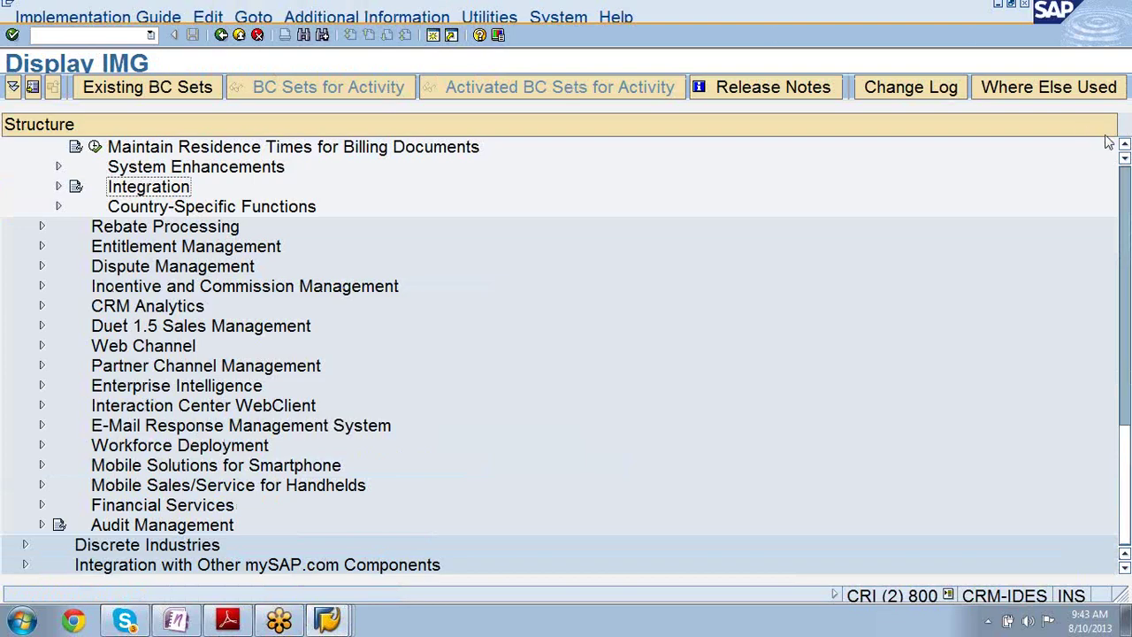
click(1125, 145)
scroll(1125, 146, up, 7)
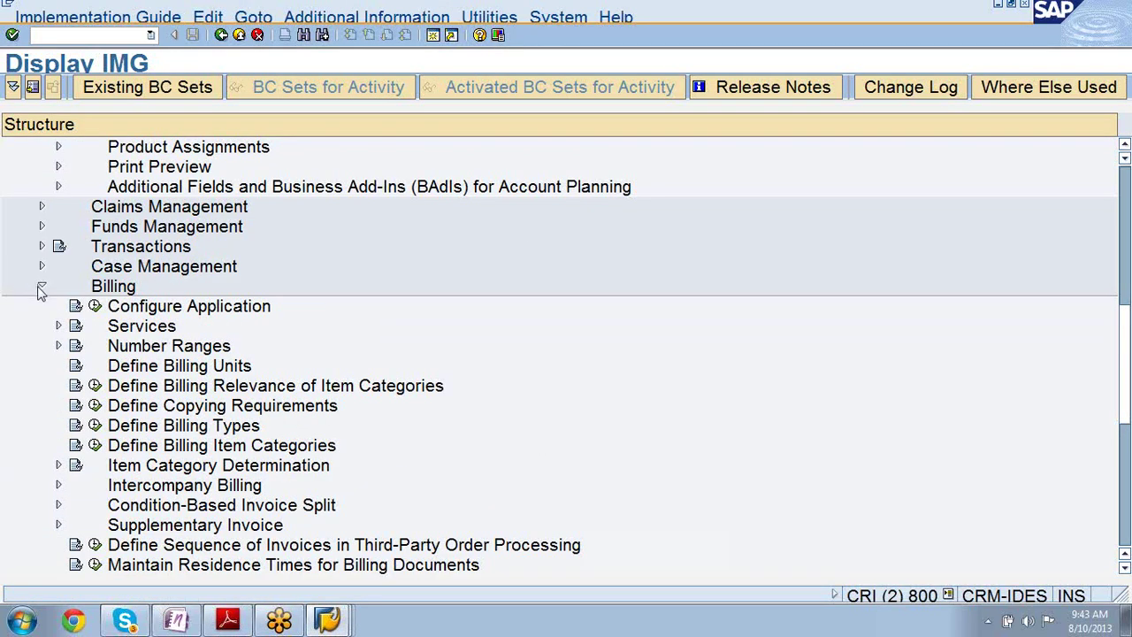
click(41, 285)
click(40, 248)
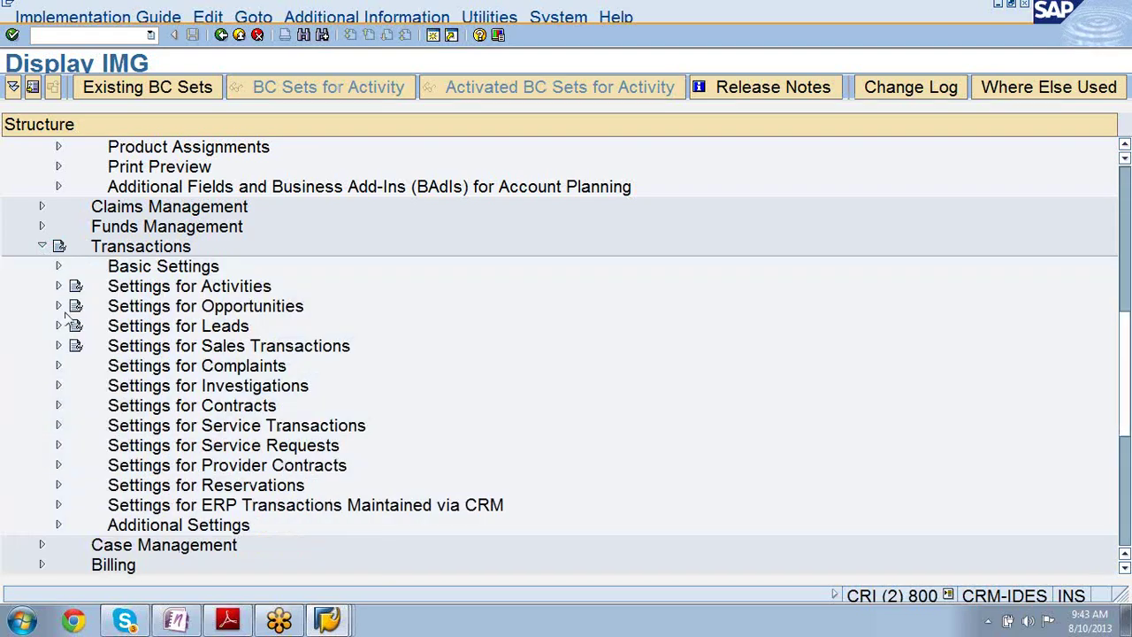
click(59, 306)
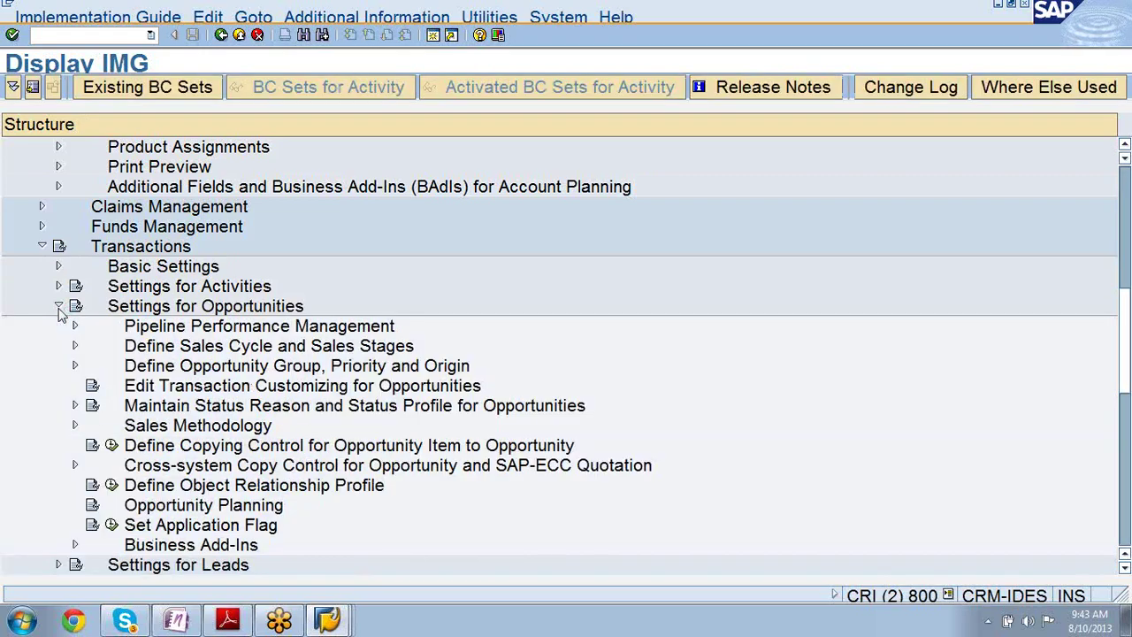
- Browse the opportunity activities down to Sales Methodology > Sales Assistant, then bring up CR300 Sales.pdf
click(146, 347)
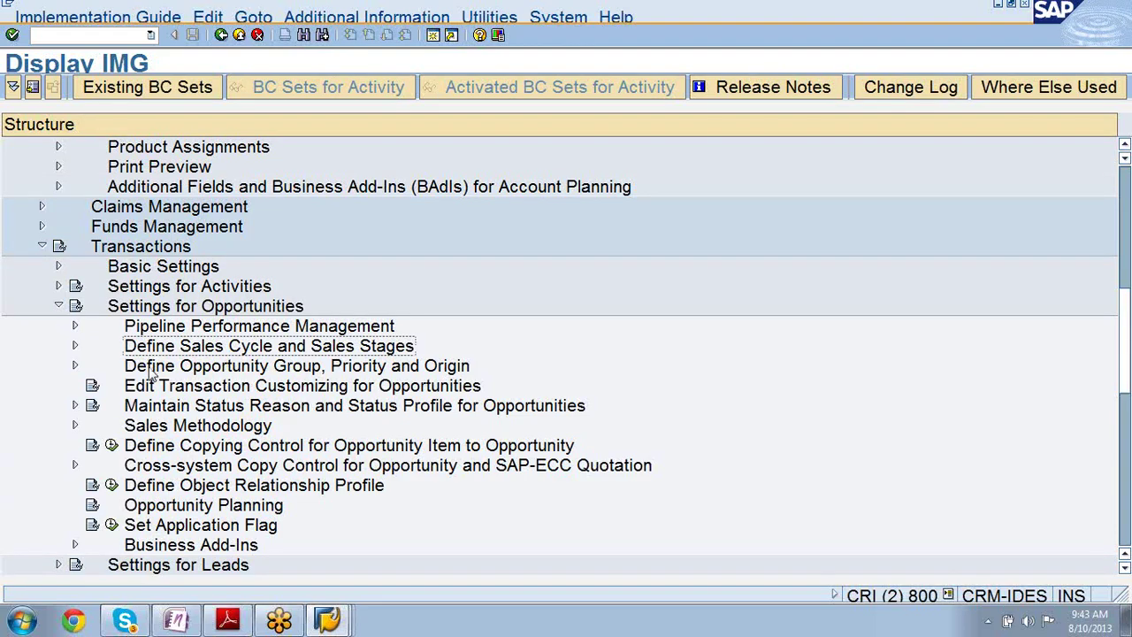
click(151, 371)
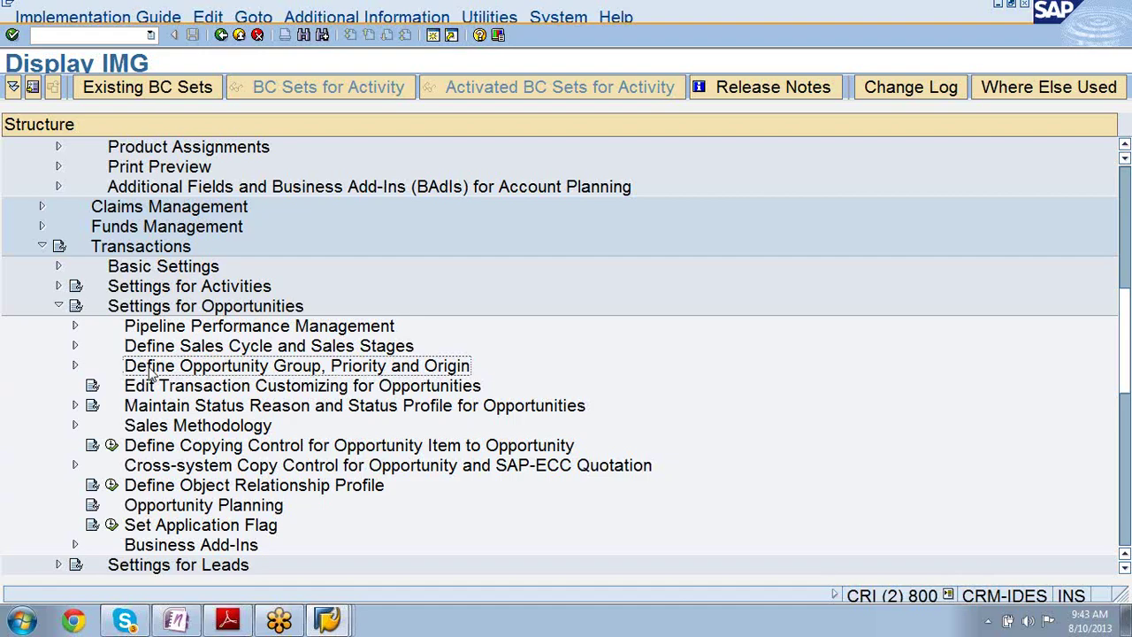
click(150, 410)
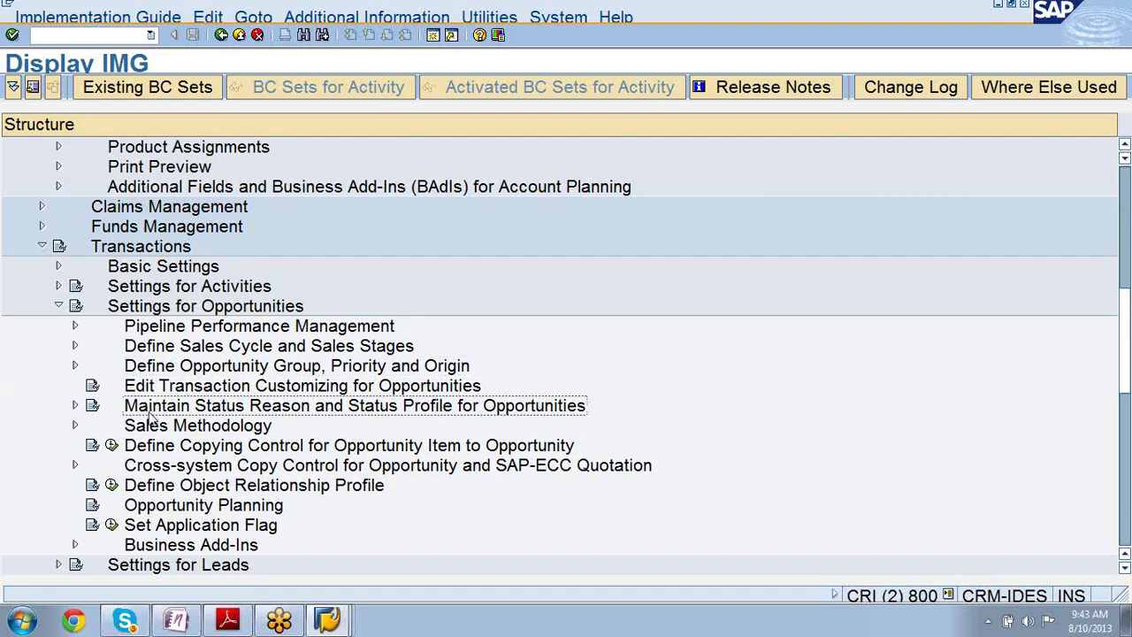
click(76, 427)
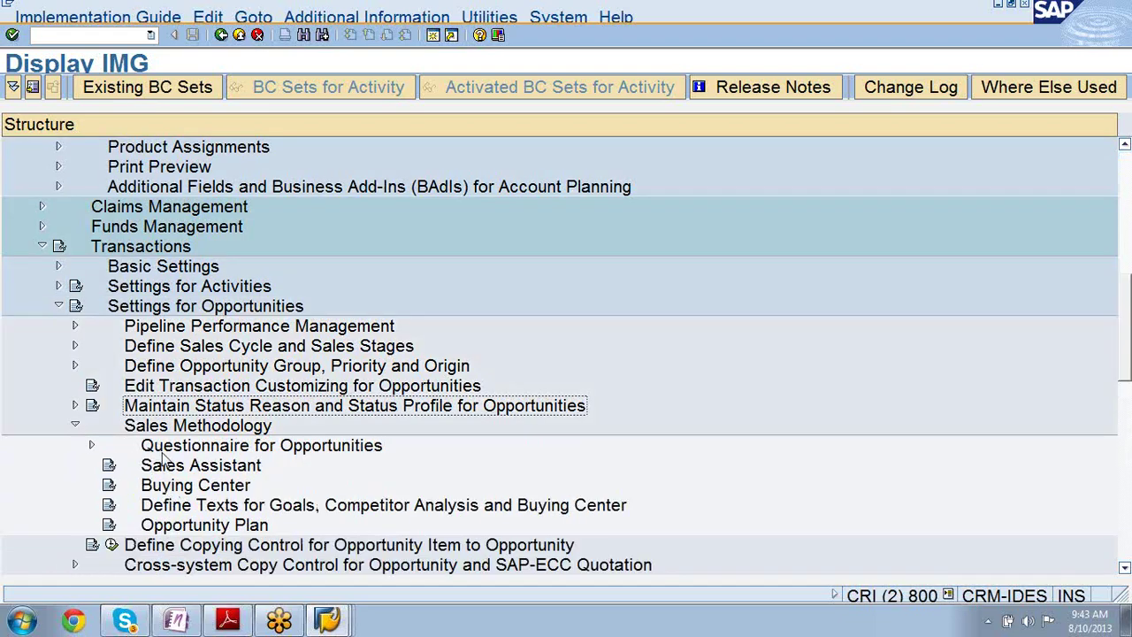
click(91, 444)
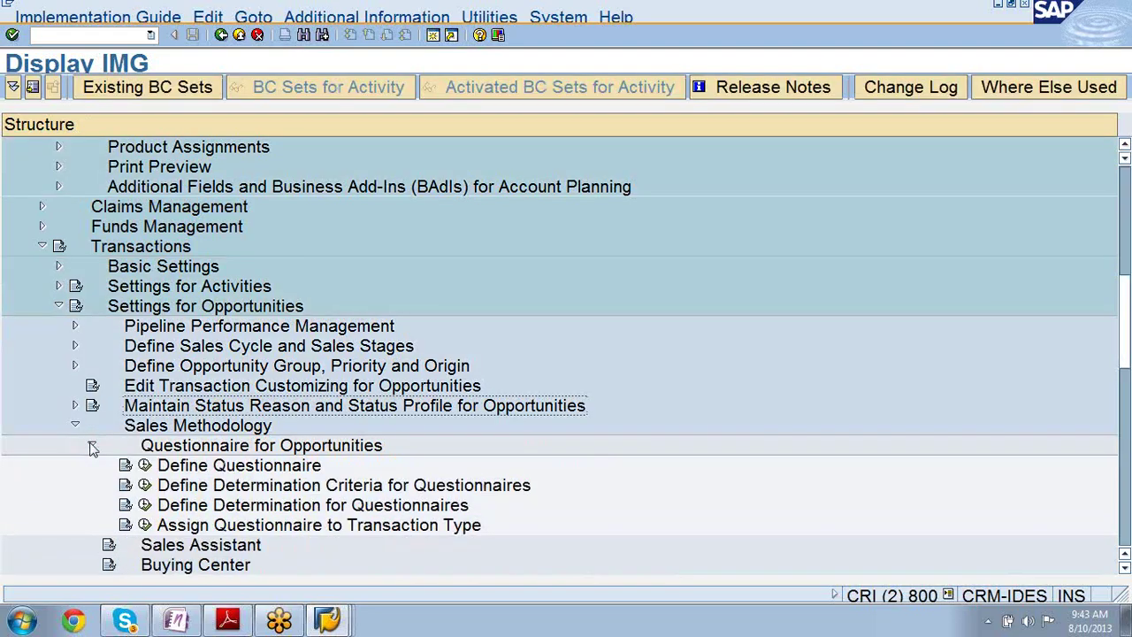
click(91, 446)
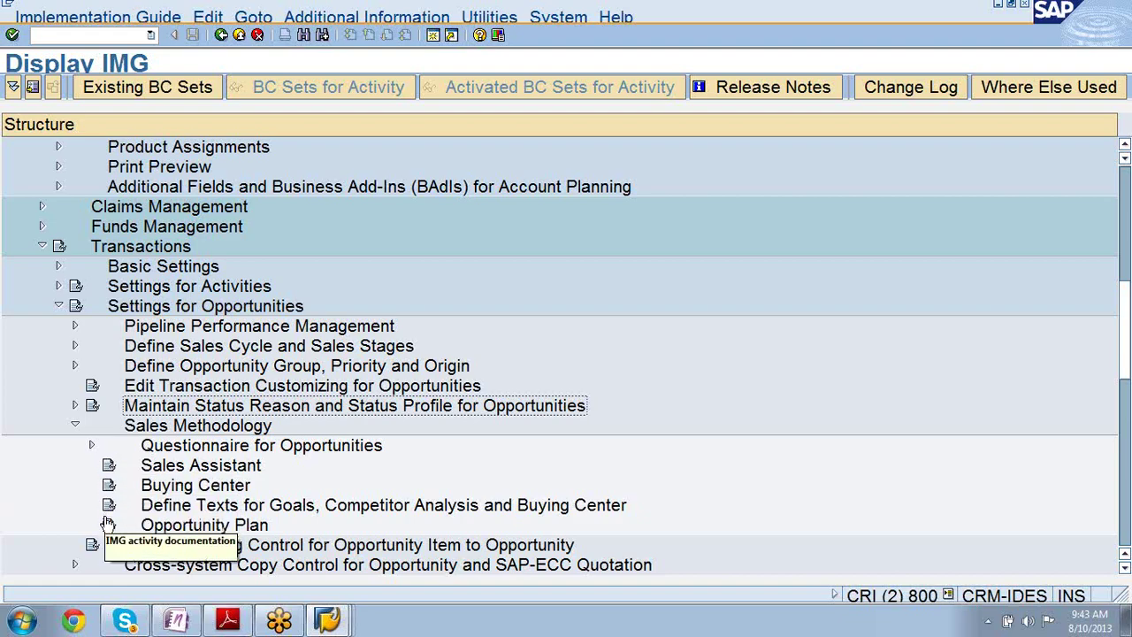
click(139, 429)
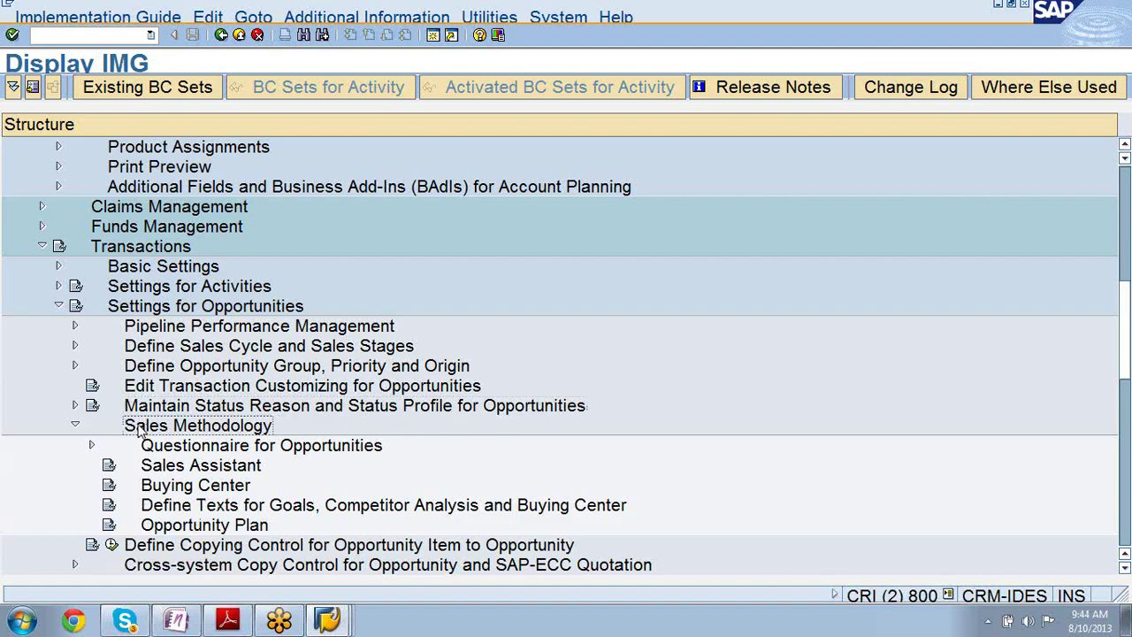
click(160, 472)
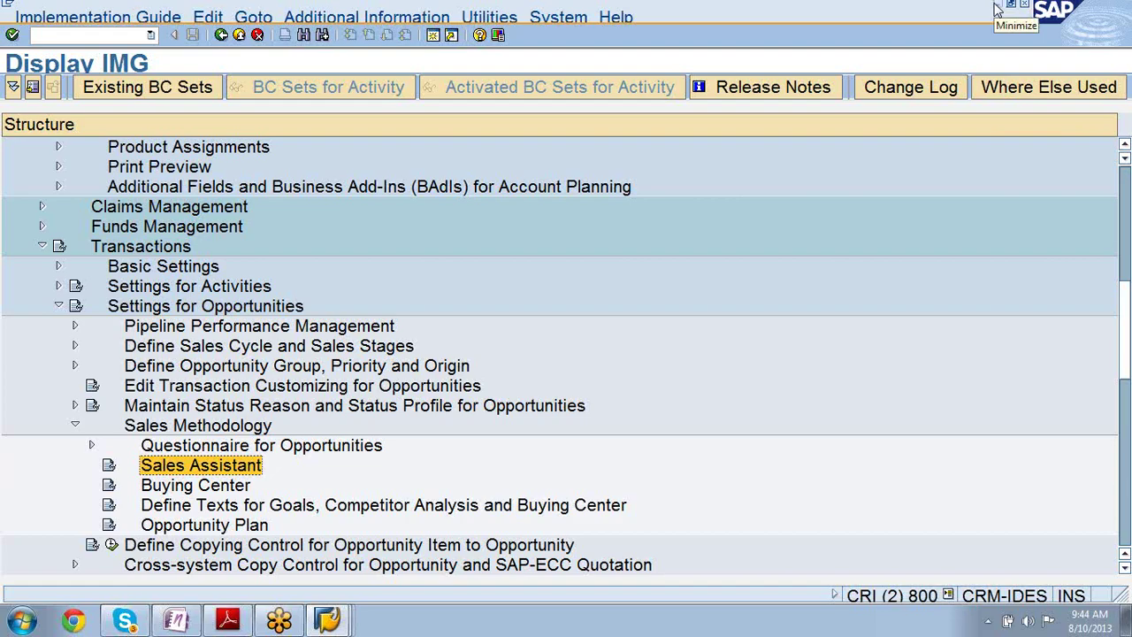
click(997, 9)
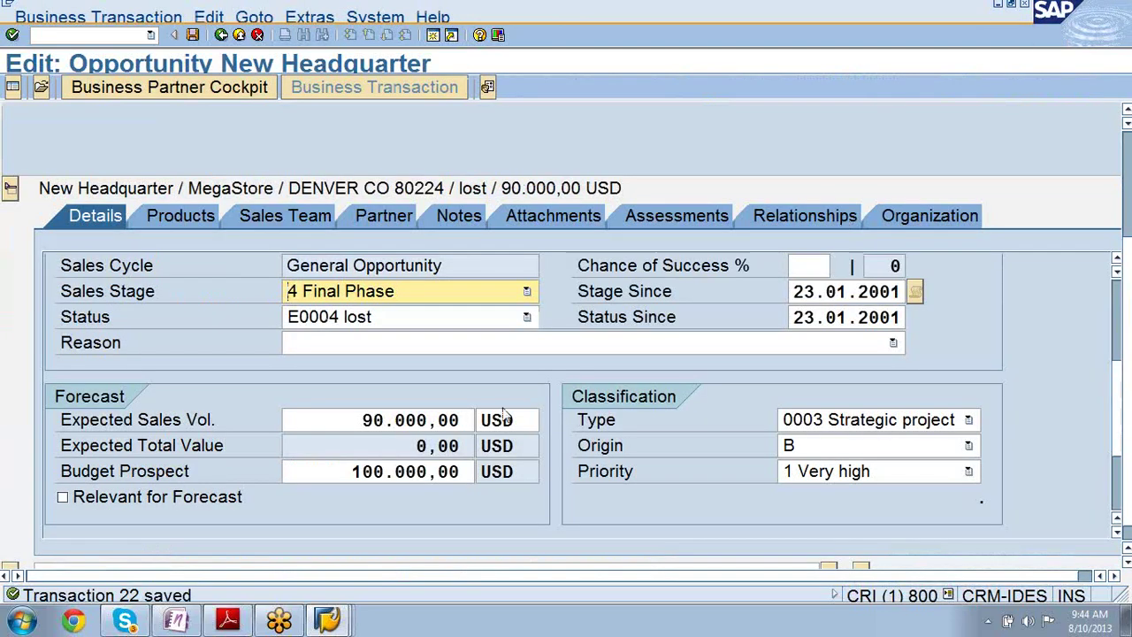
click(228, 621)
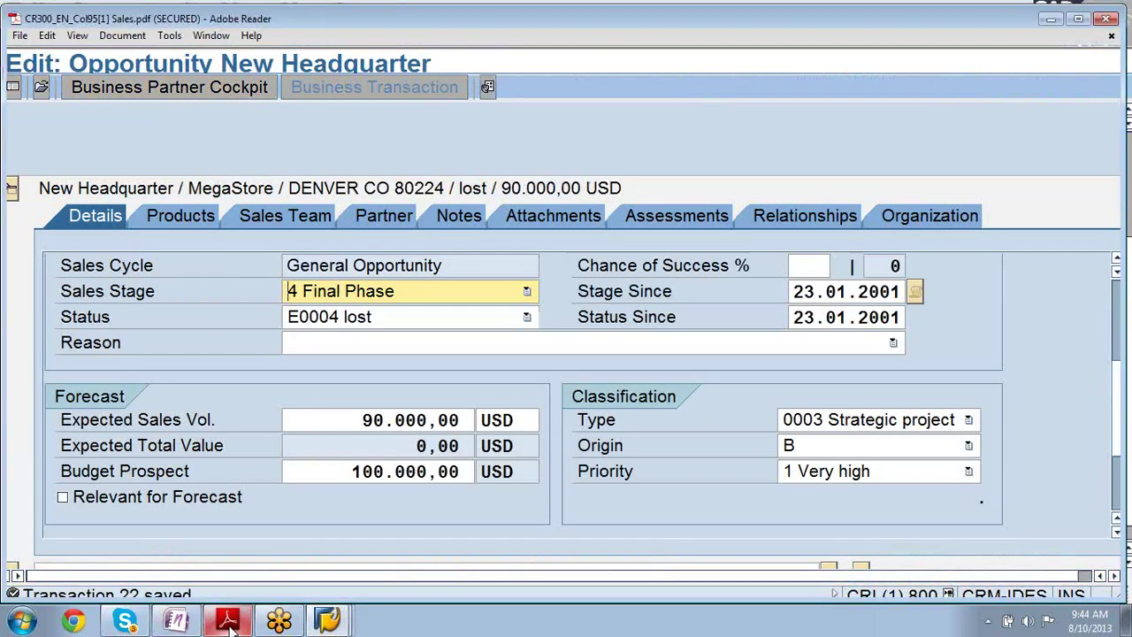
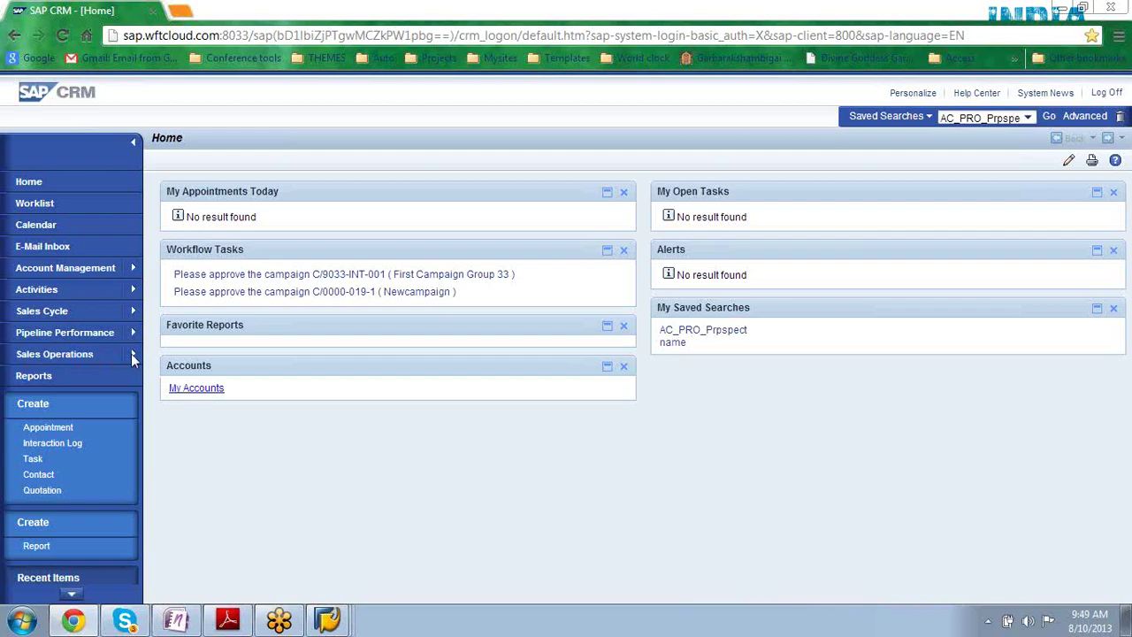
- Go through Sales Operations, Pipeline Performance and Sales Cycle to the Opportunities search page
click(75, 355)
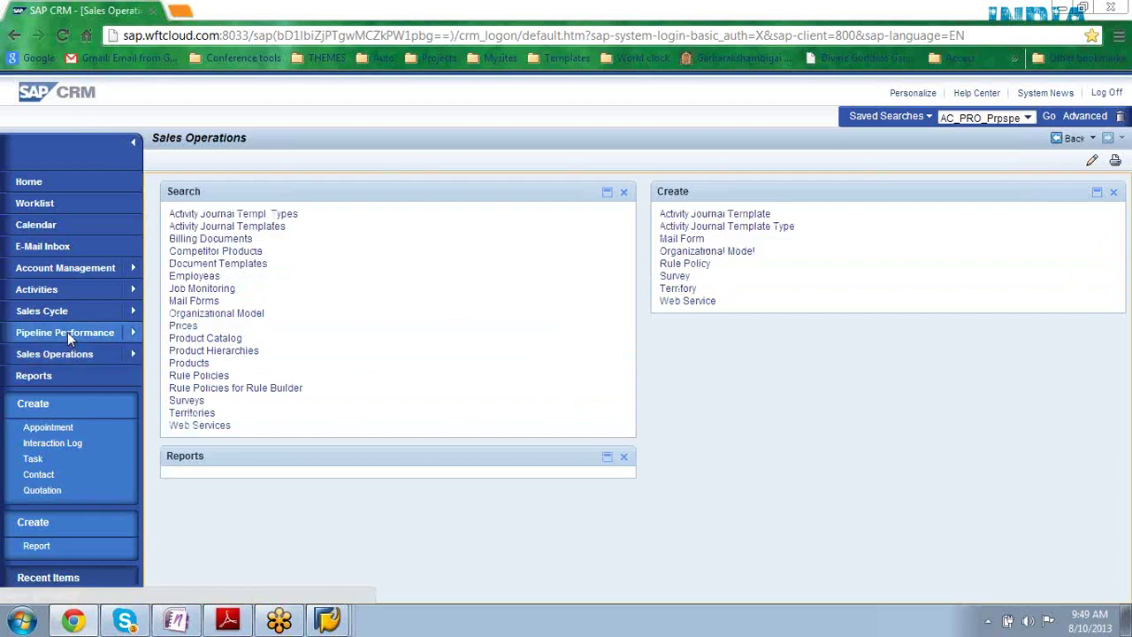
click(67, 331)
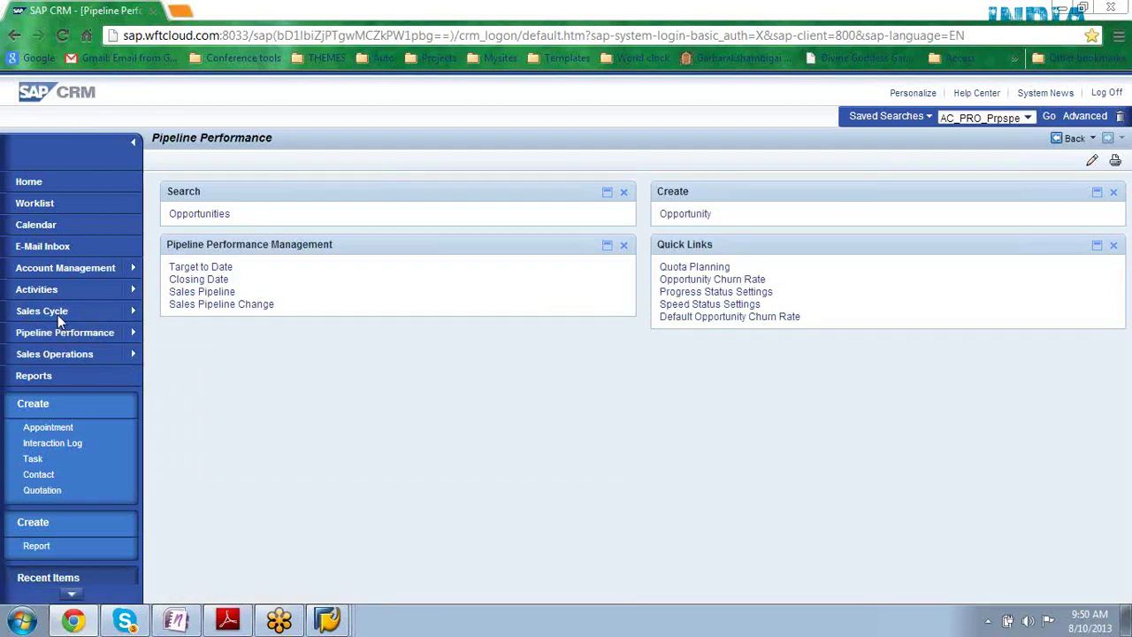
click(58, 316)
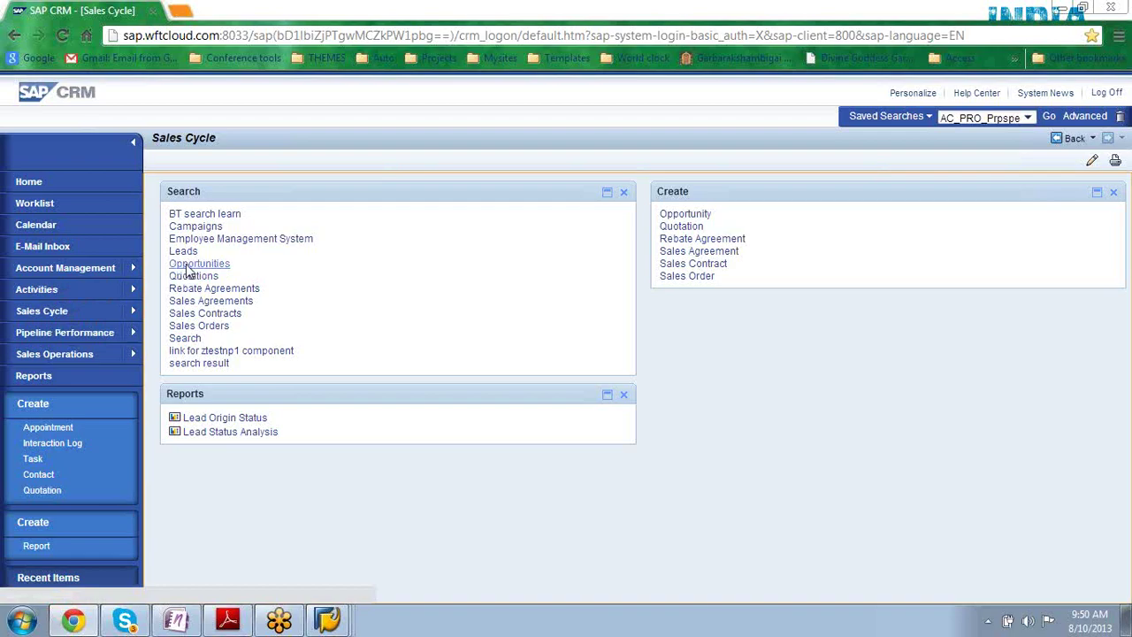
click(187, 265)
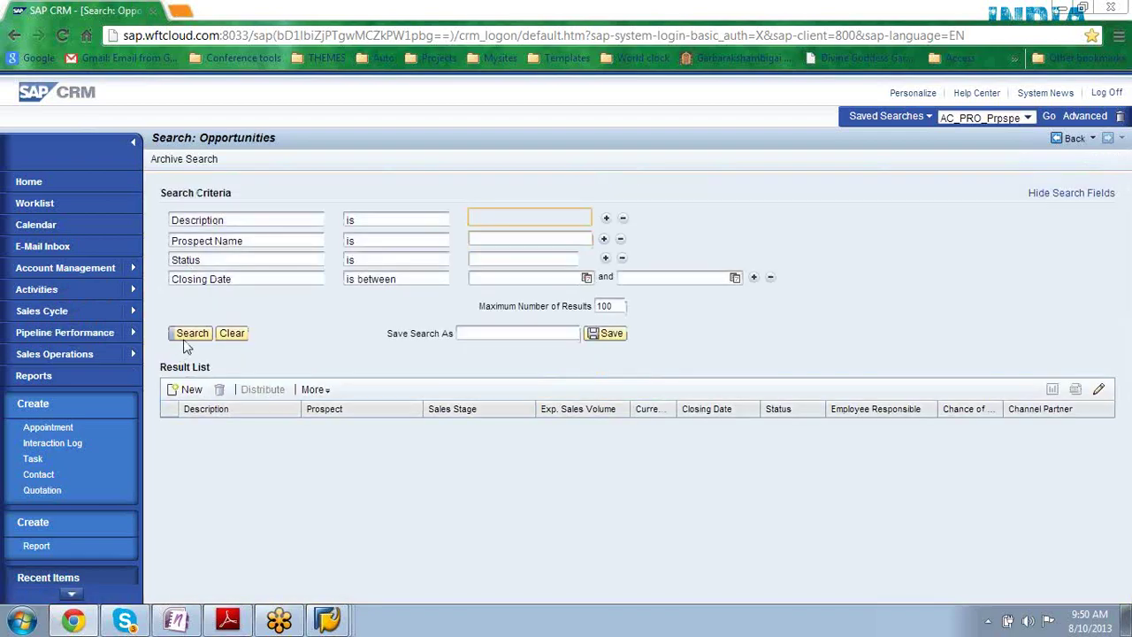
- Search all opportunities, open Notebookdeal with 62Megastore, and copy the resulting page address
click(186, 338)
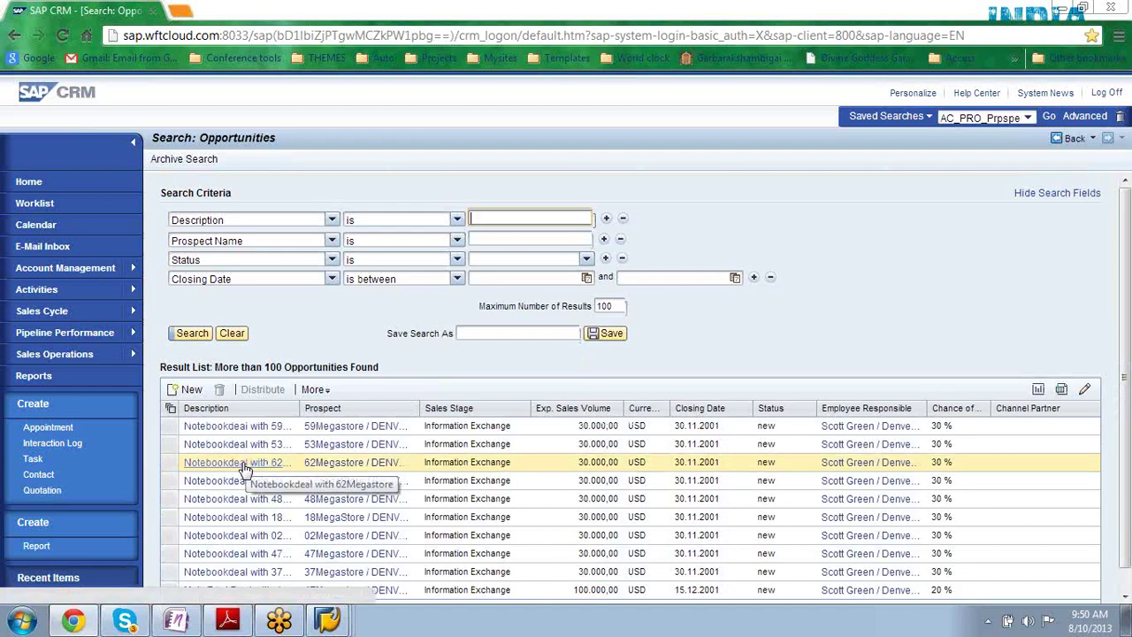
click(235, 464)
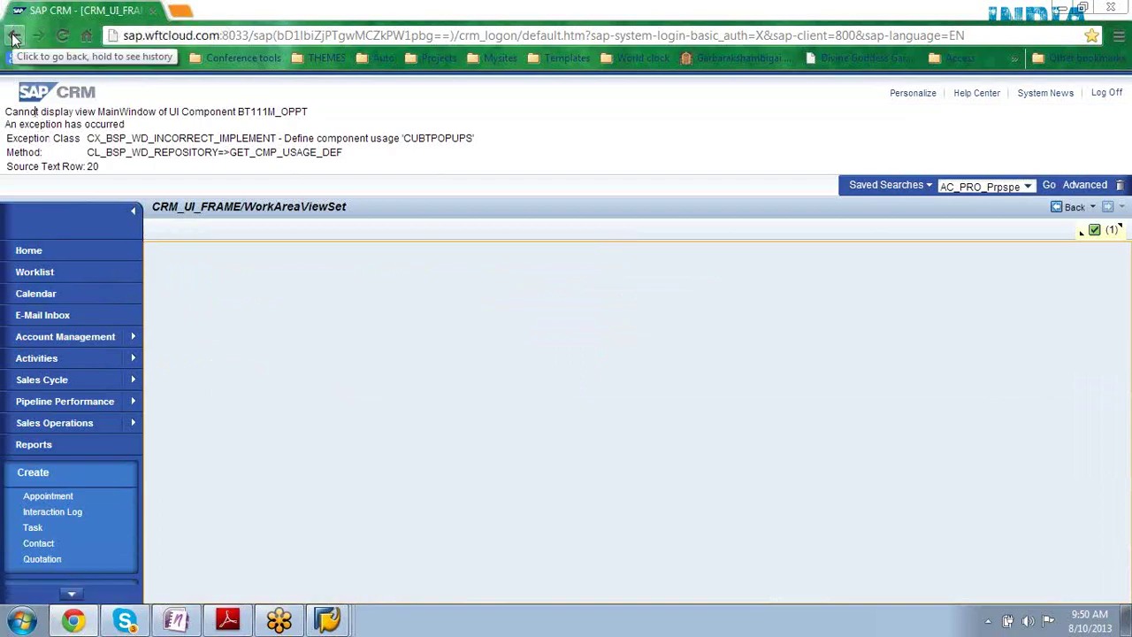
click(181, 35)
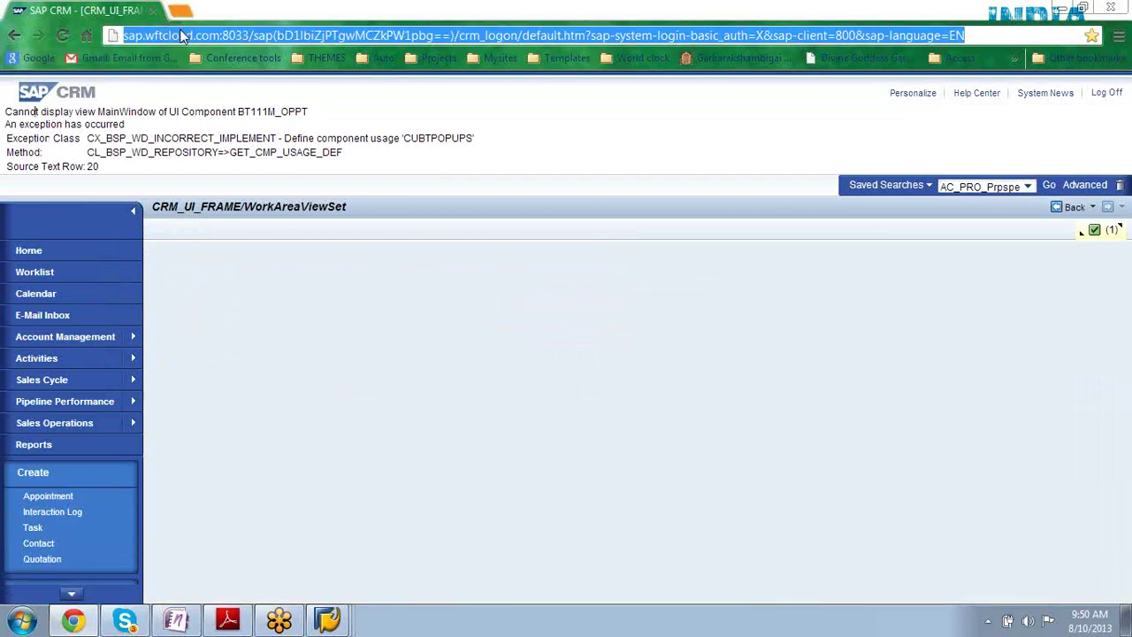
click(31, 621)
- Launch Internet Explorer, load the copied SAP CRM address, and maximize the window
click(53, 358)
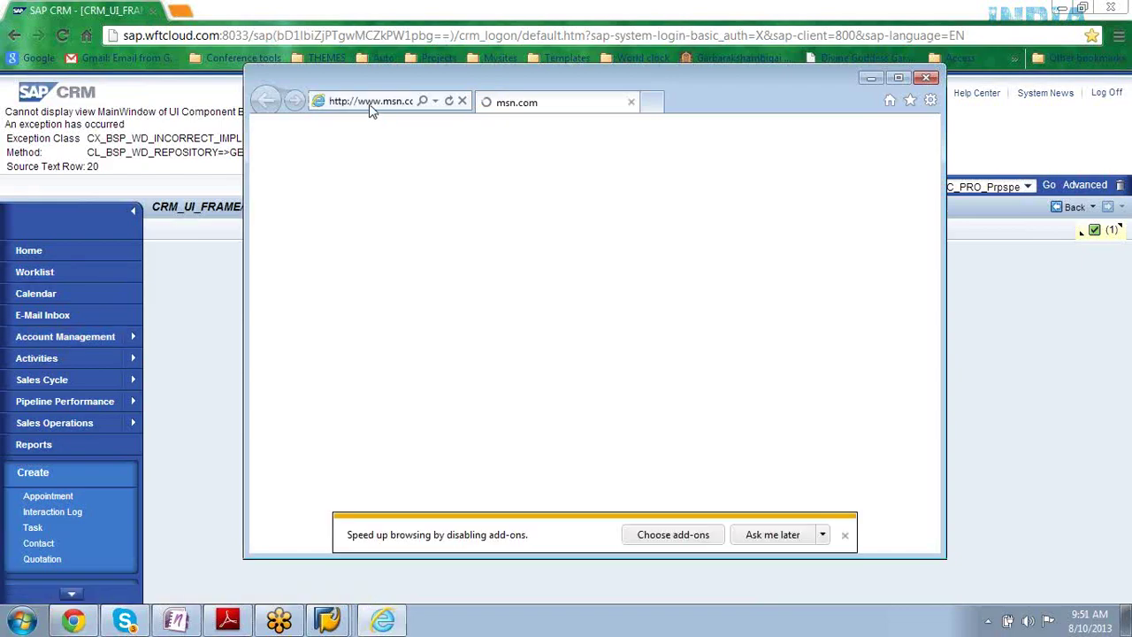
click(370, 101)
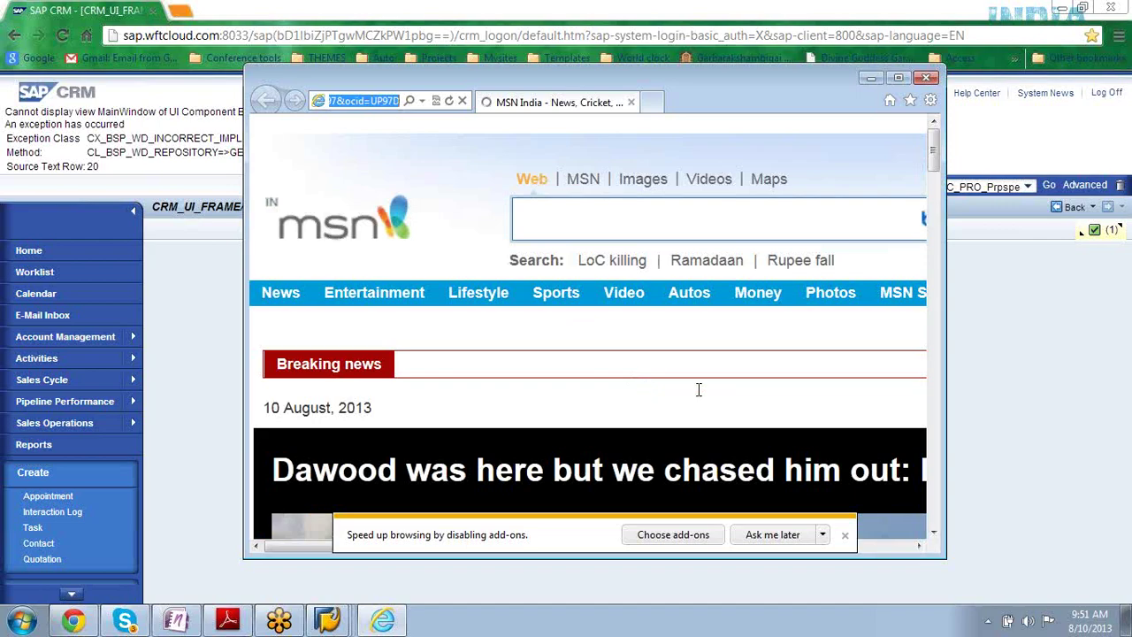
key(ctrl+v)
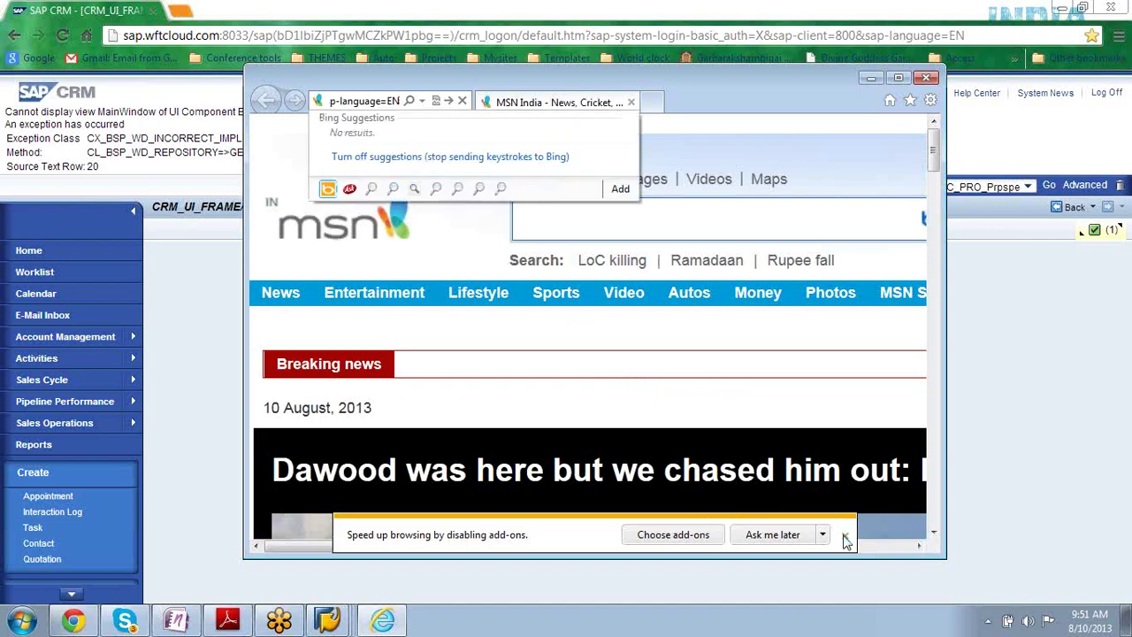
key(Return)
click(845, 537)
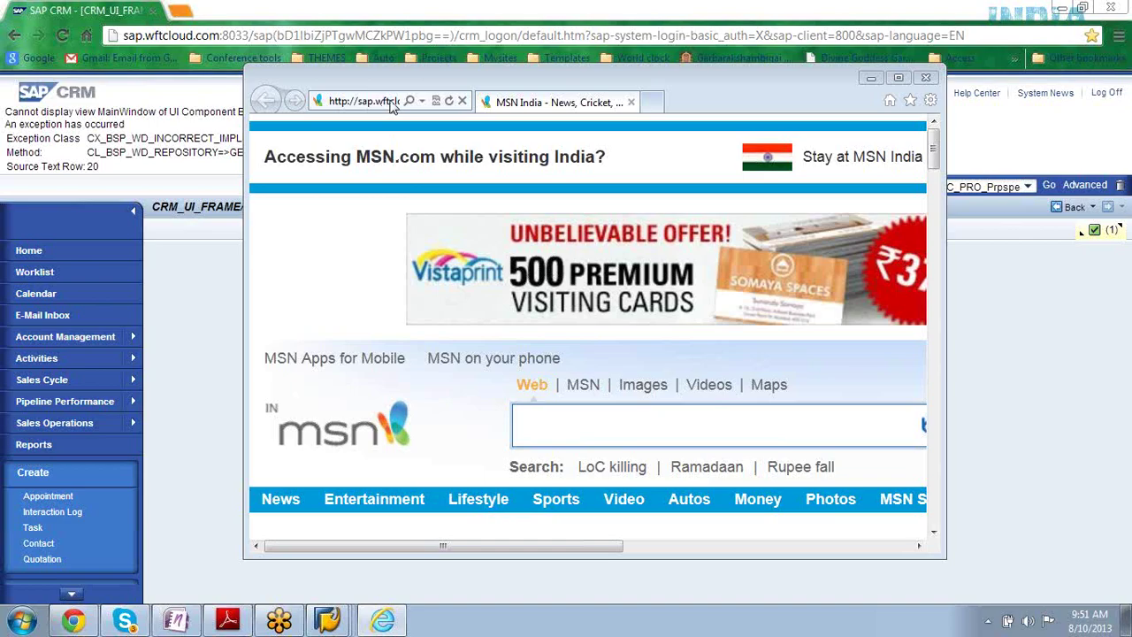
click(449, 103)
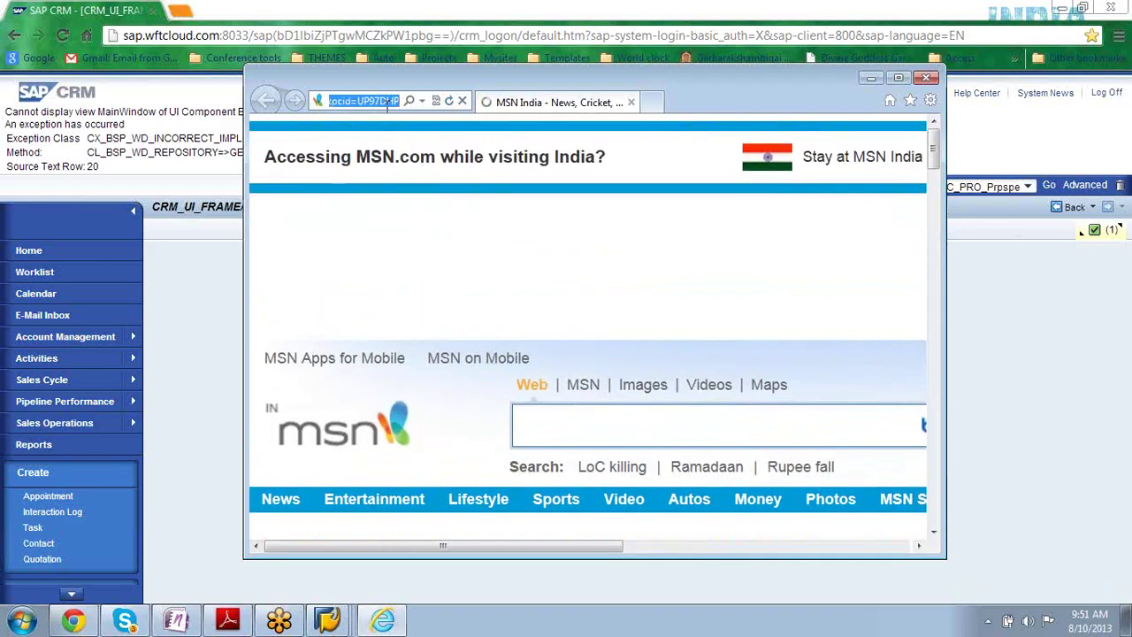
click(899, 79)
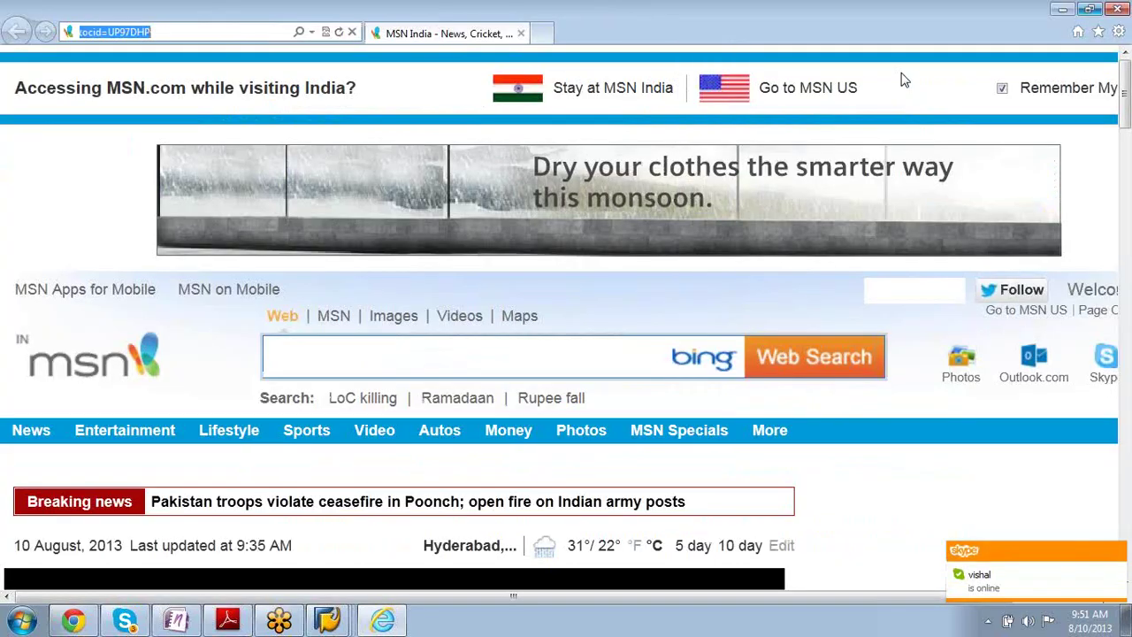
- Re-paste the SAP CRM address, load it, and enter the user name at the sign-in prompt
click(181, 29)
key(Home)
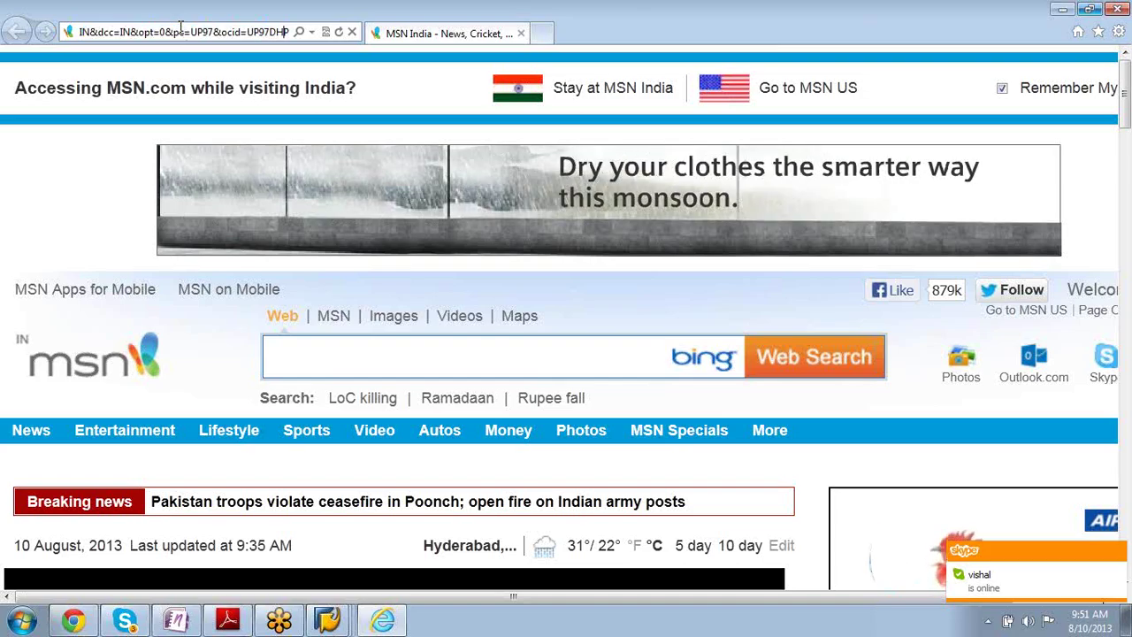
key(Home)
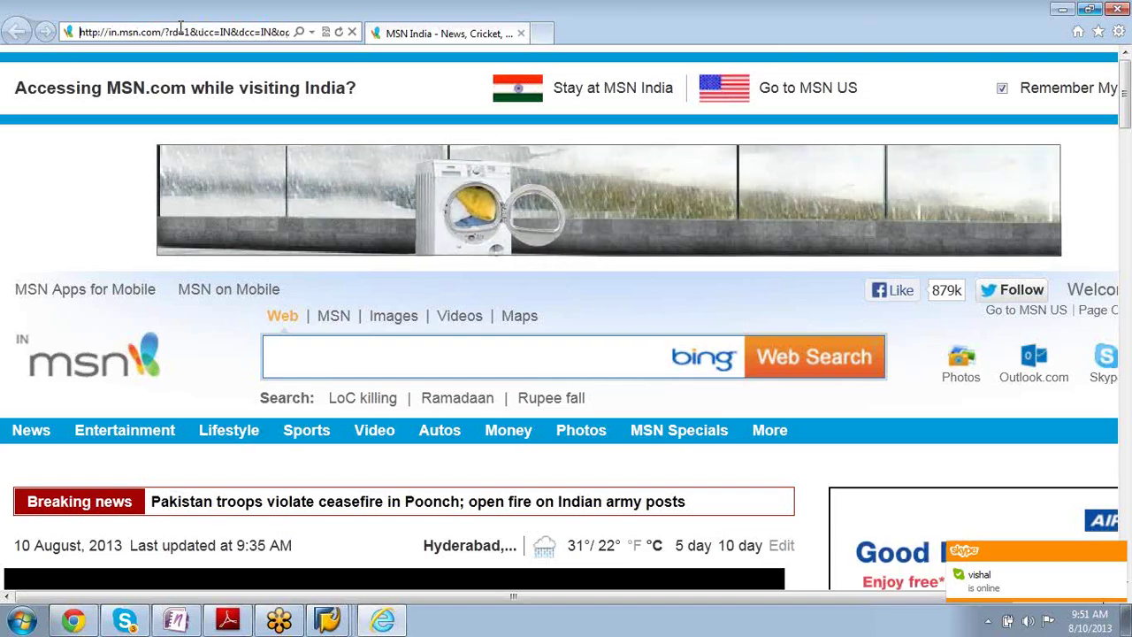
key(shift+End)
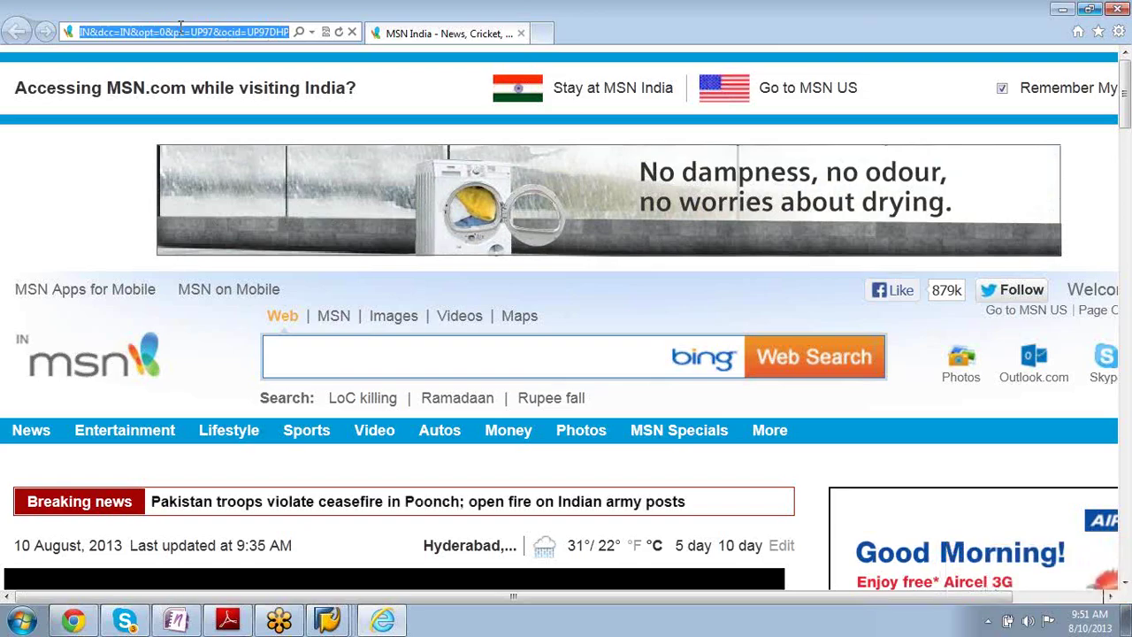
key(ctrl+v)
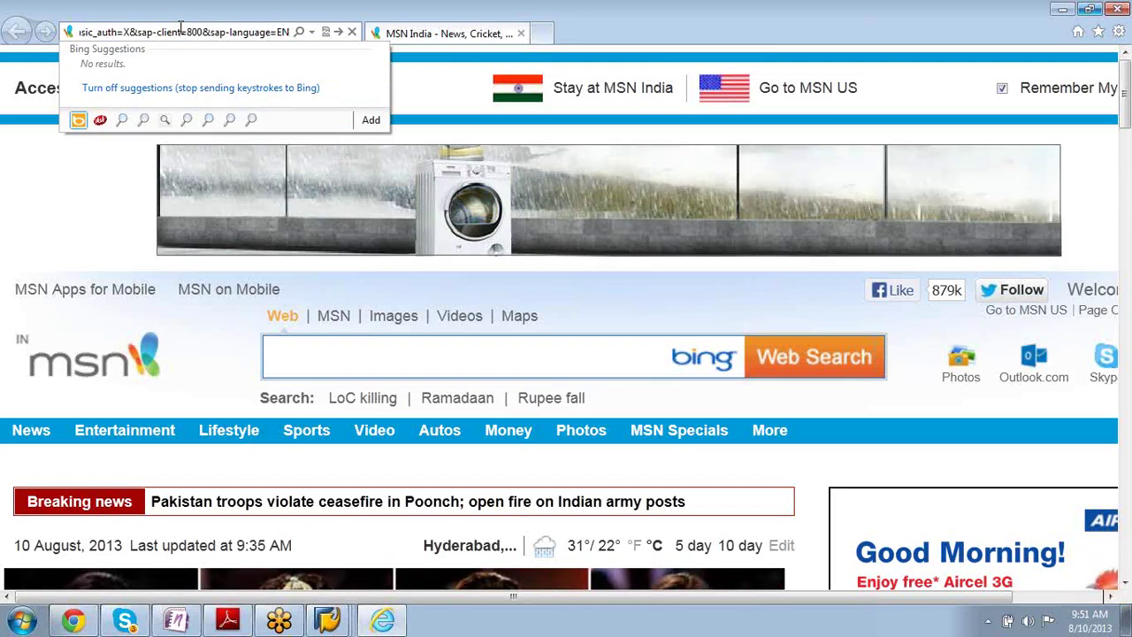
click(338, 32)
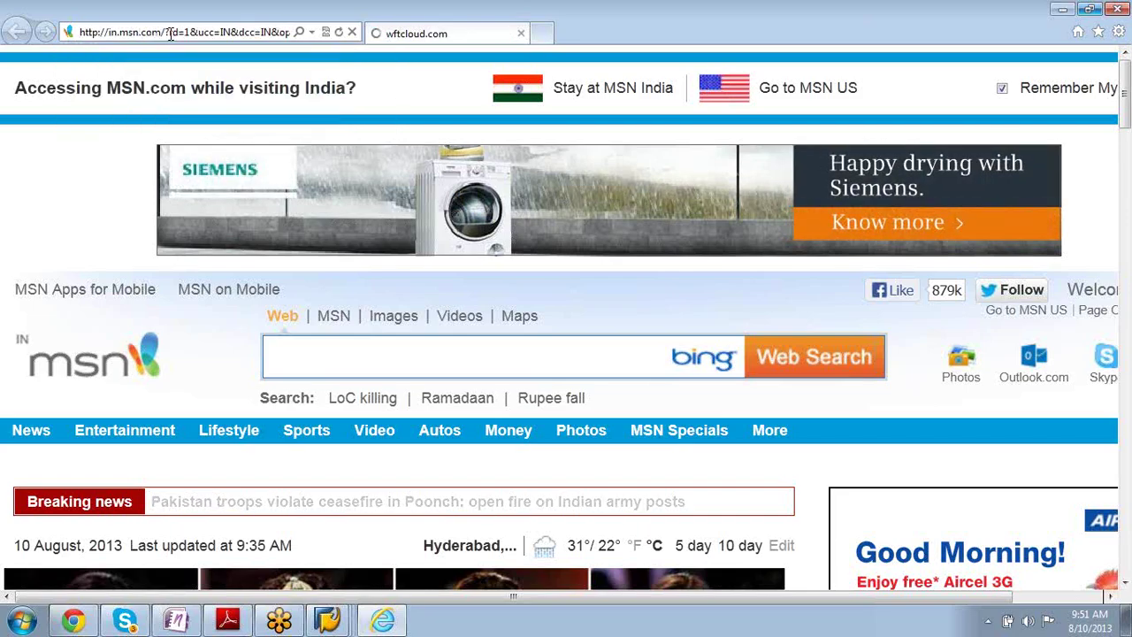
click(351, 32)
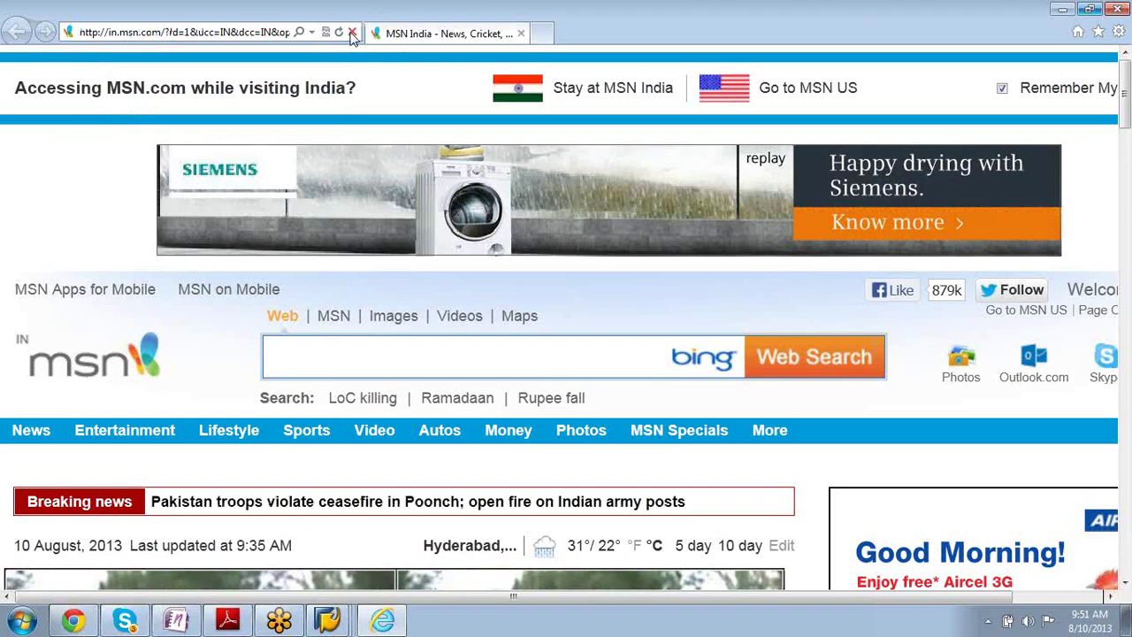
click(466, 35)
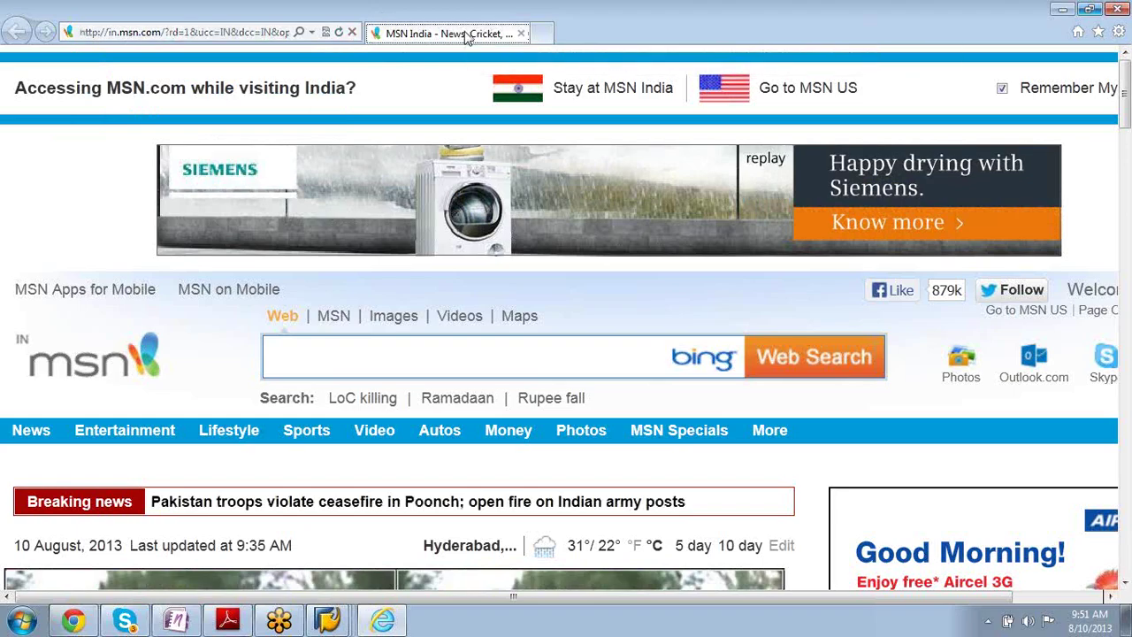
click(161, 31)
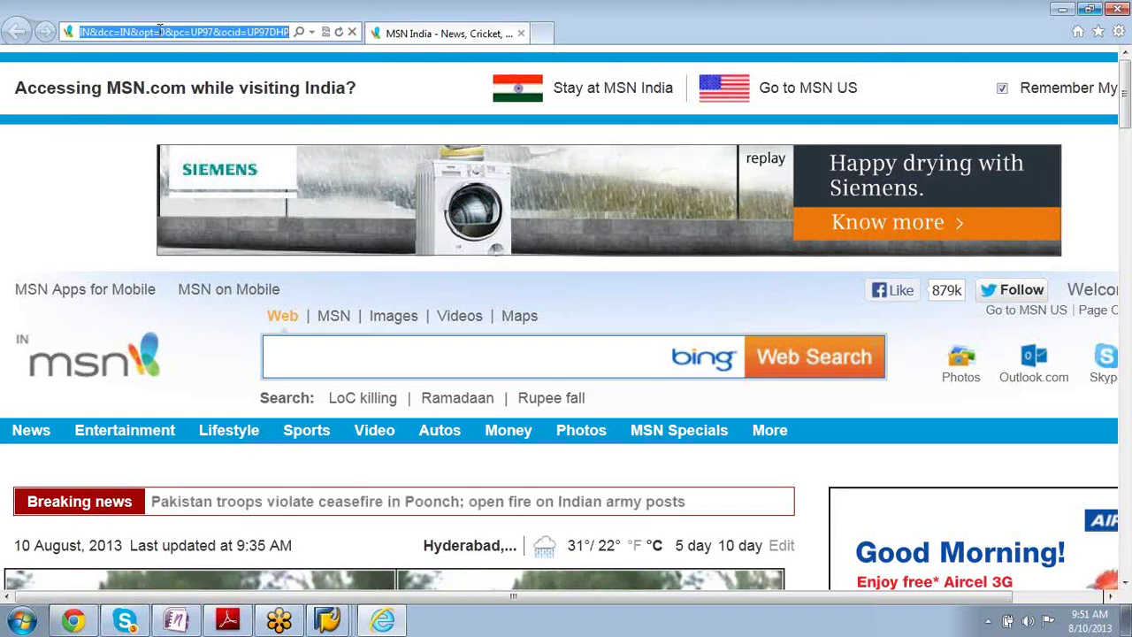
key(ctrl+v)
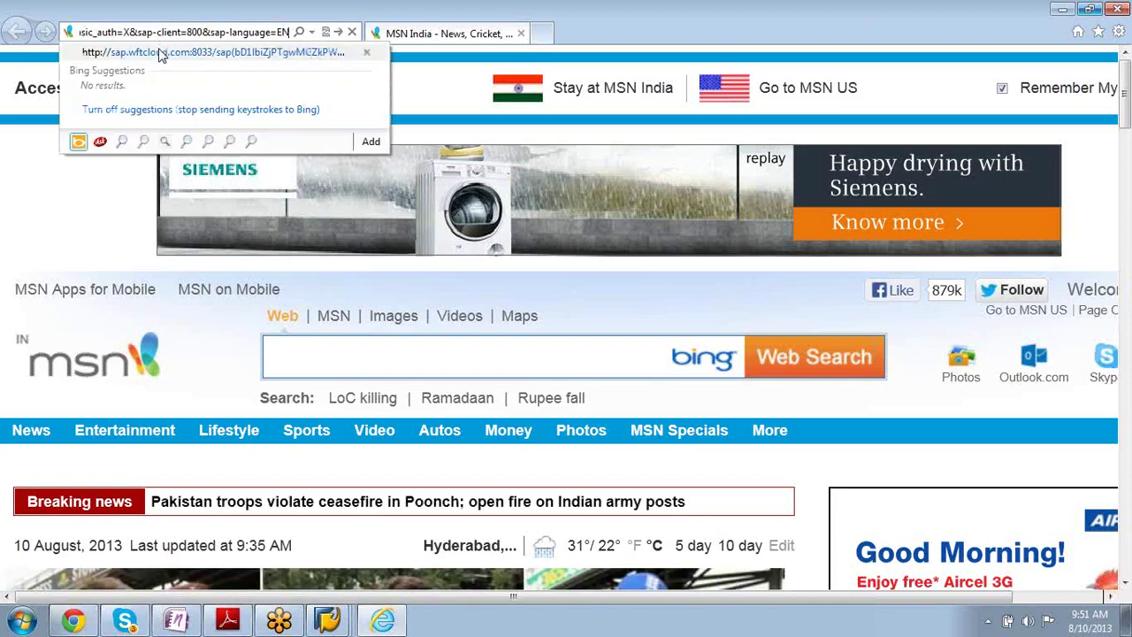
click(160, 55)
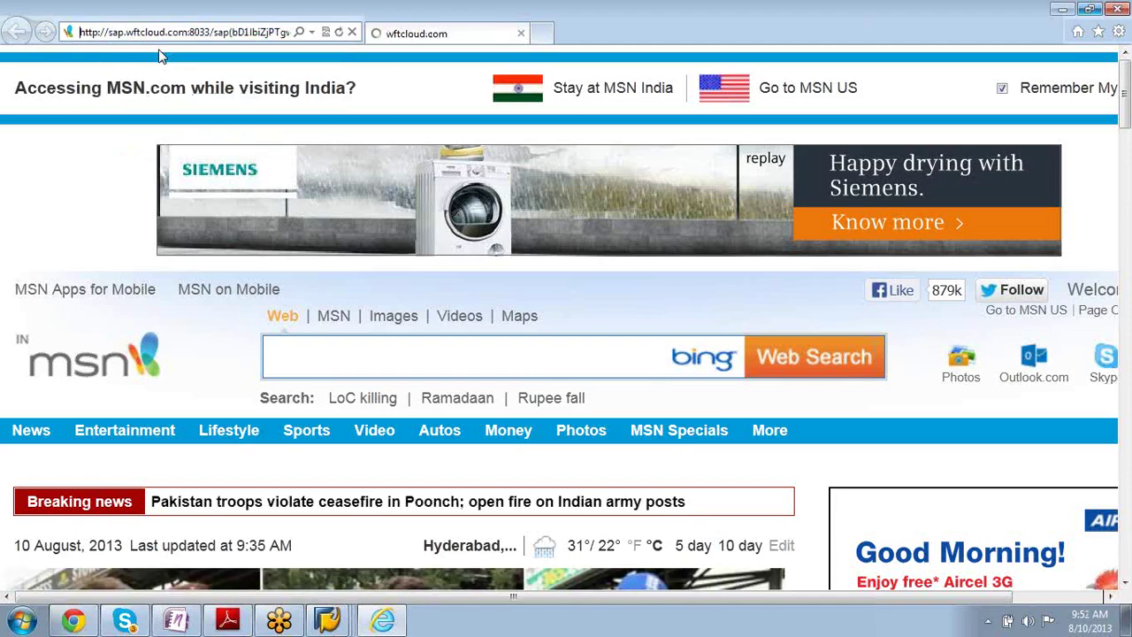
text(wftcloud110)
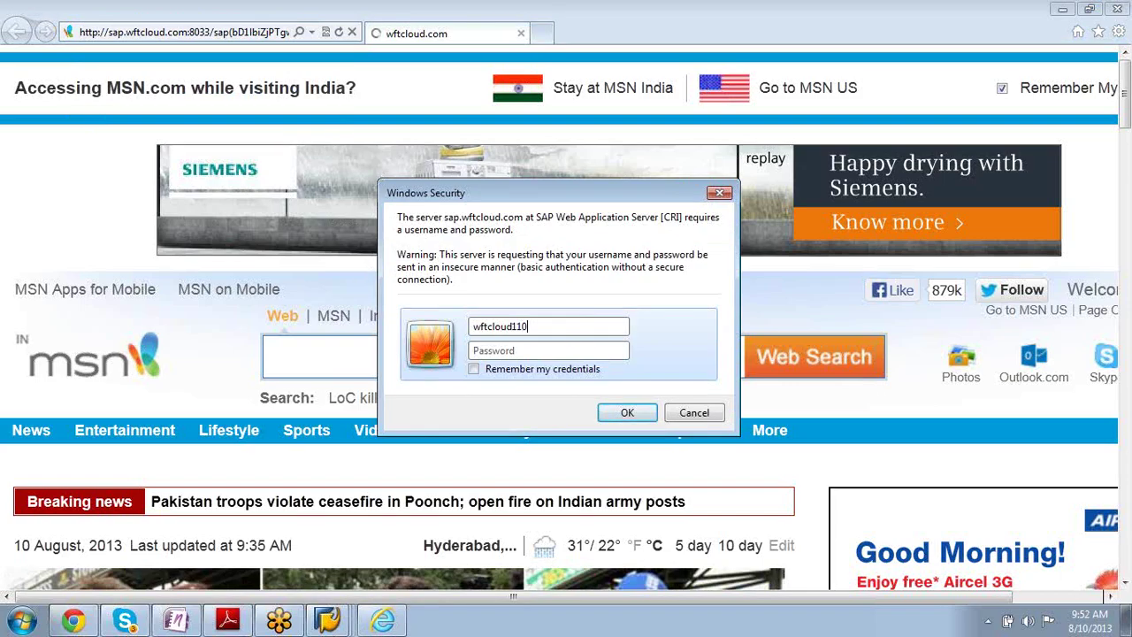
- Enter the password, allow tosKillIndicator.exe, and pick the SALESPRO - Sales Professional role
key(Tab)
text(*********)
key(Return)
click(631, 392)
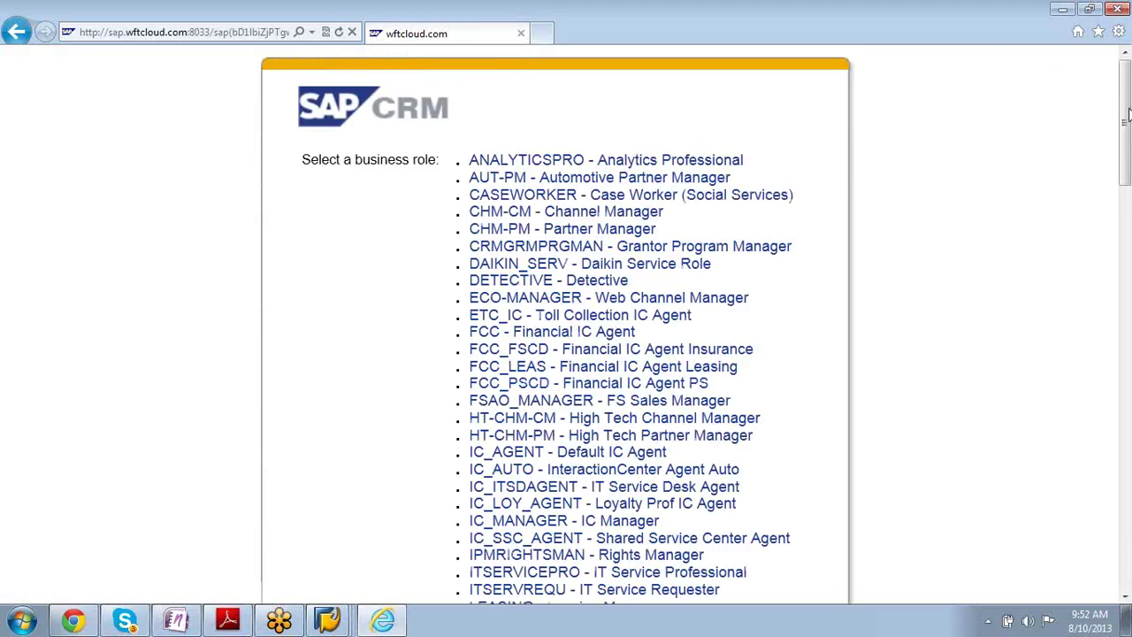
drag(1125, 122, 1125, 235)
click(526, 254)
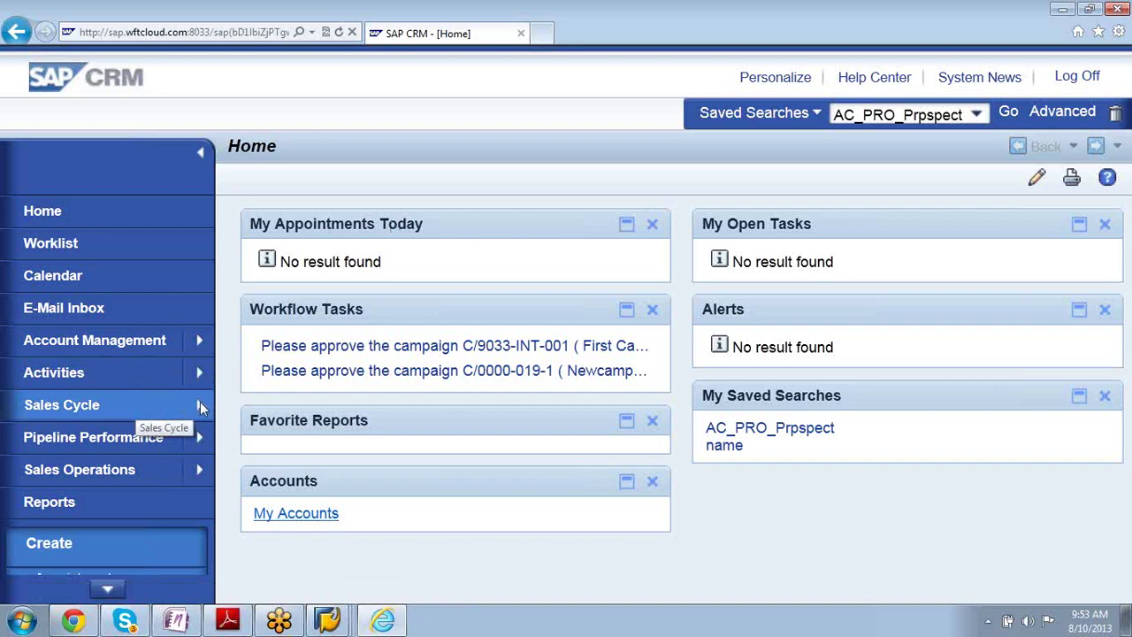
- Open Sales Cycle > Opportunities, search all, and open Notebookdeal with 02Megastore
mouse_move(198, 406)
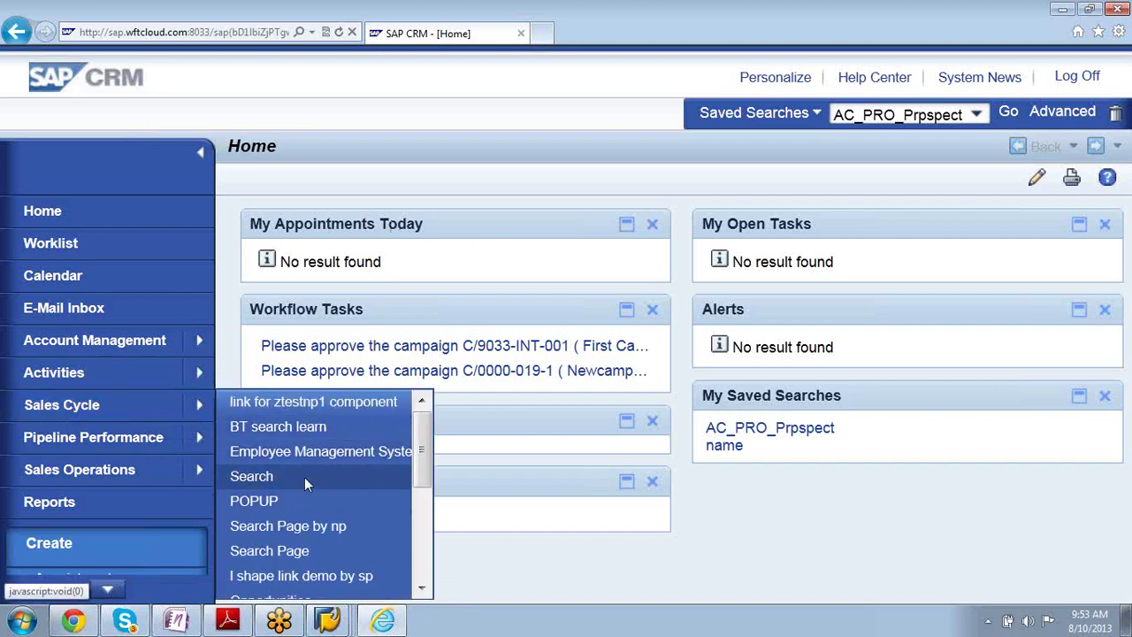
scroll(418, 459, down, 2)
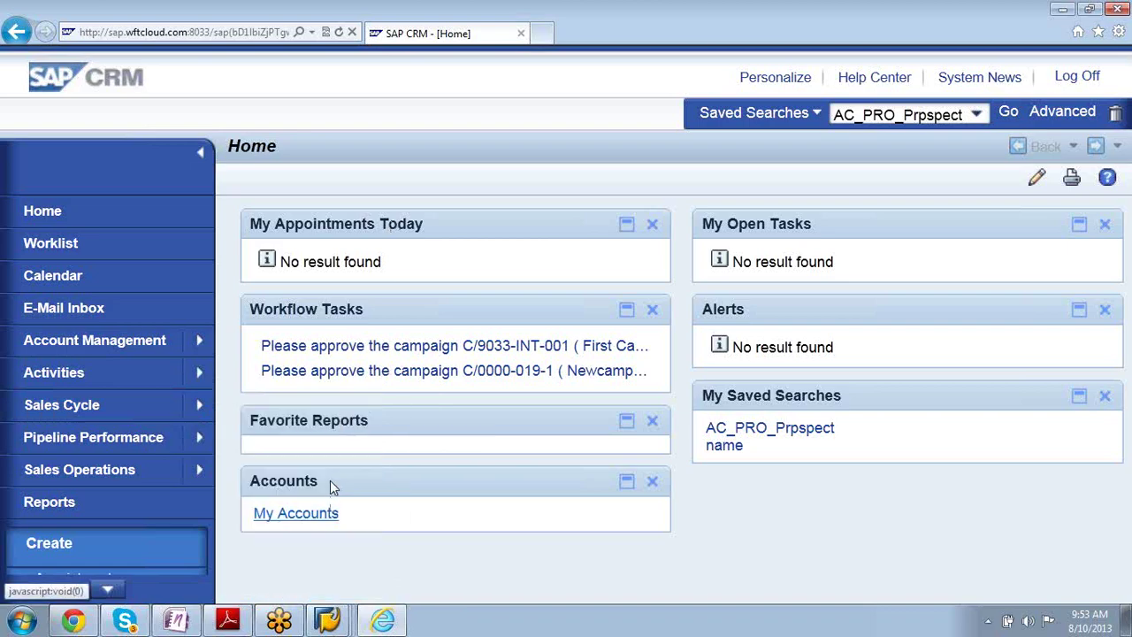
click(330, 481)
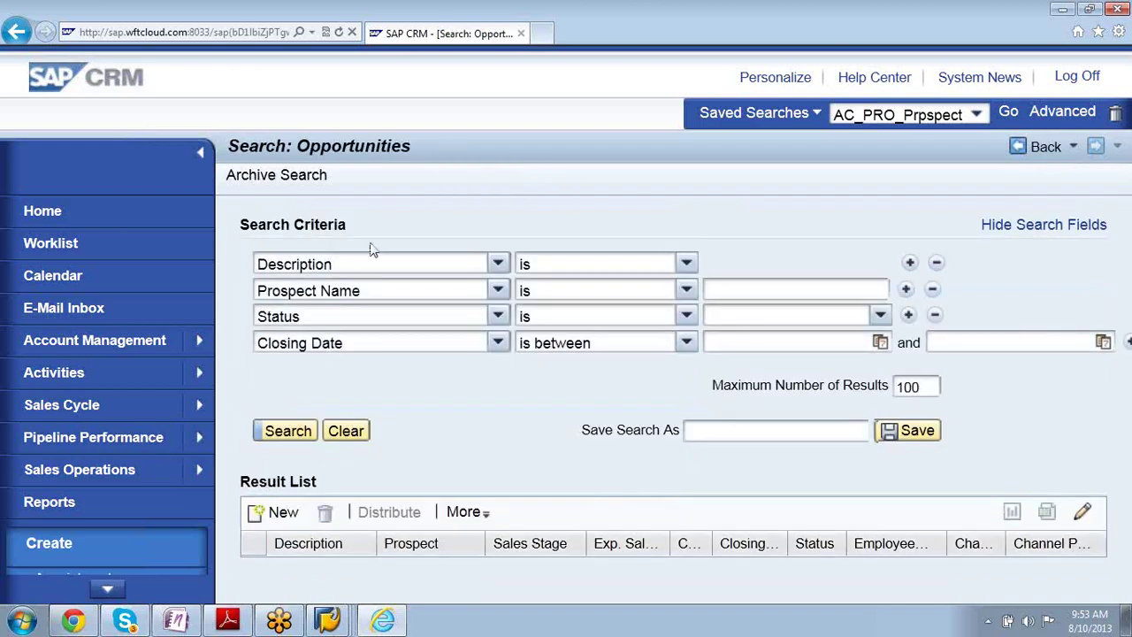
click(284, 430)
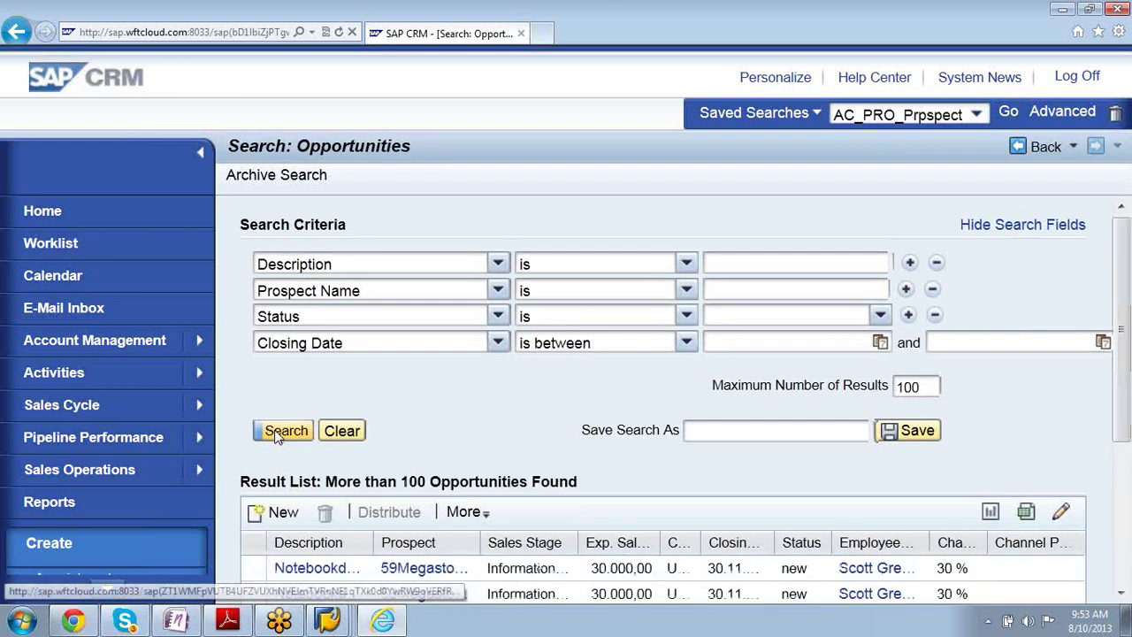
drag(1125, 442, 1121, 560)
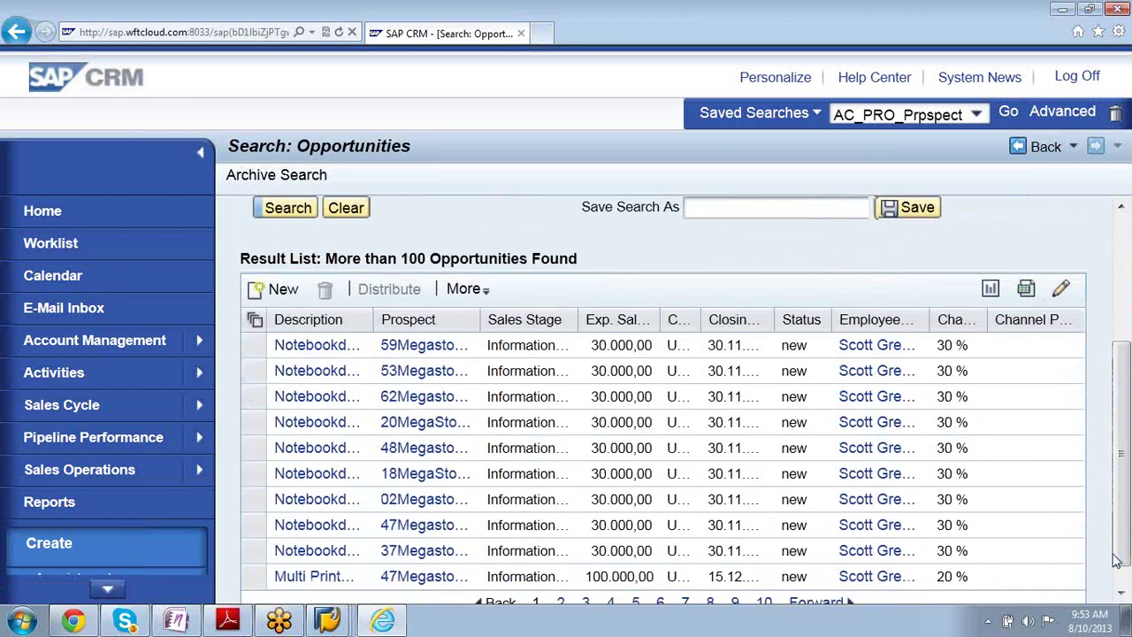
click(300, 500)
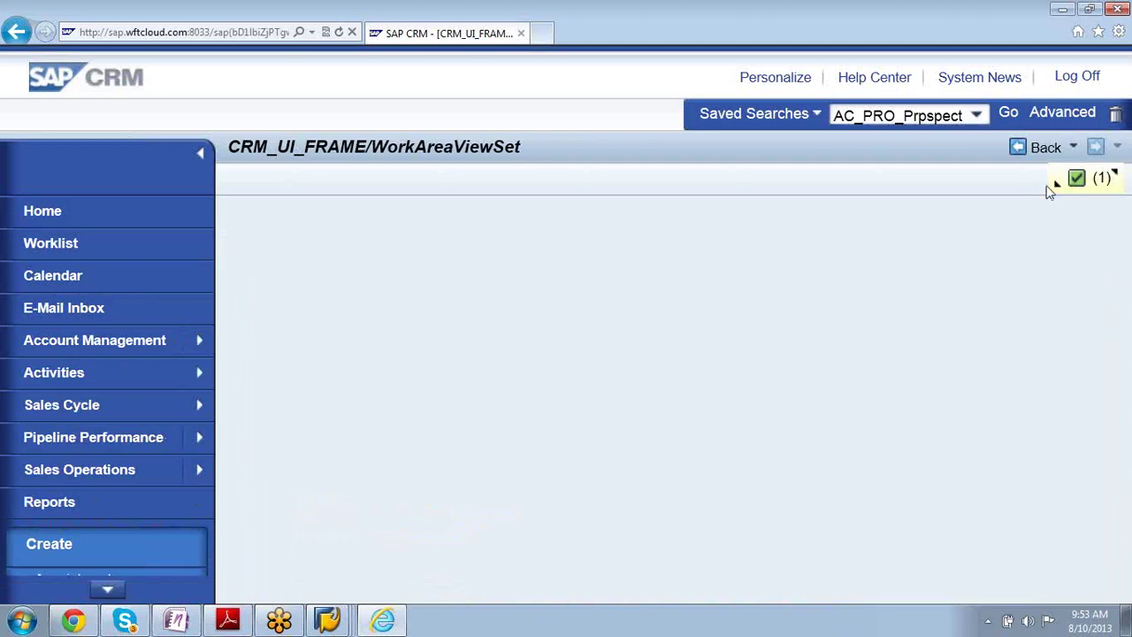
- Expand the exception message, read its details, collapse it, then try the Activities area
click(1054, 187)
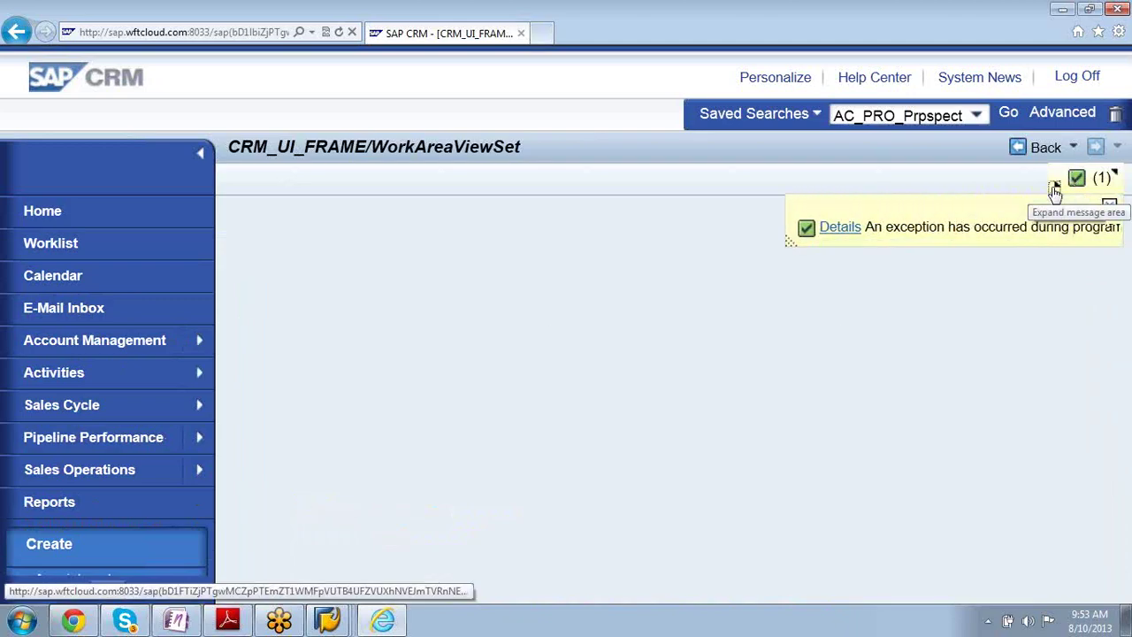
click(753, 227)
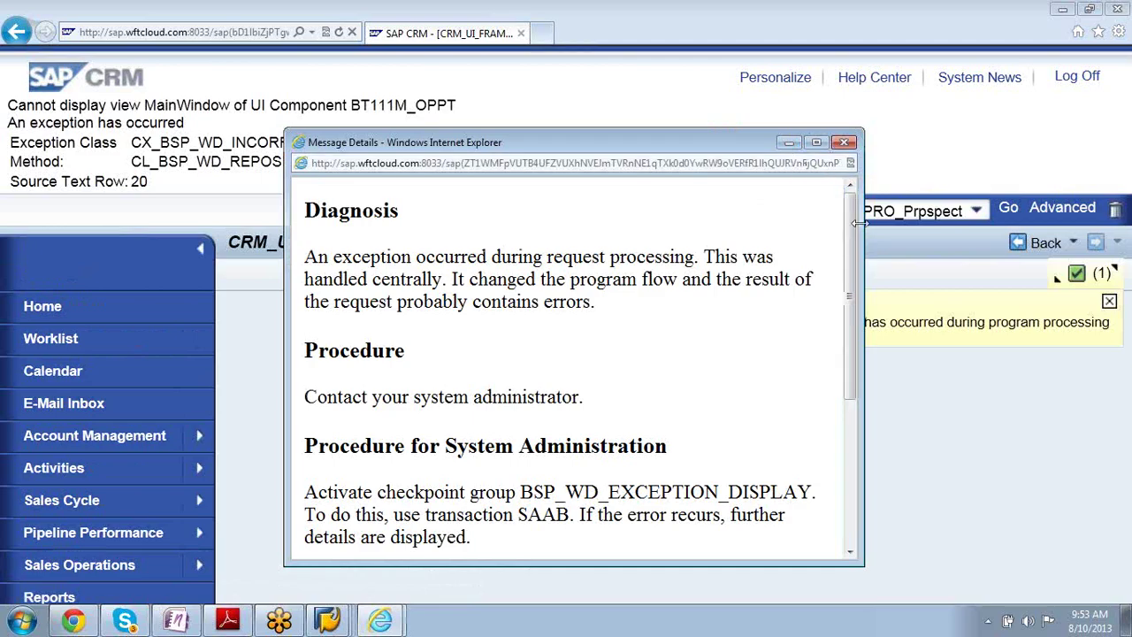
drag(849, 279, 844, 422)
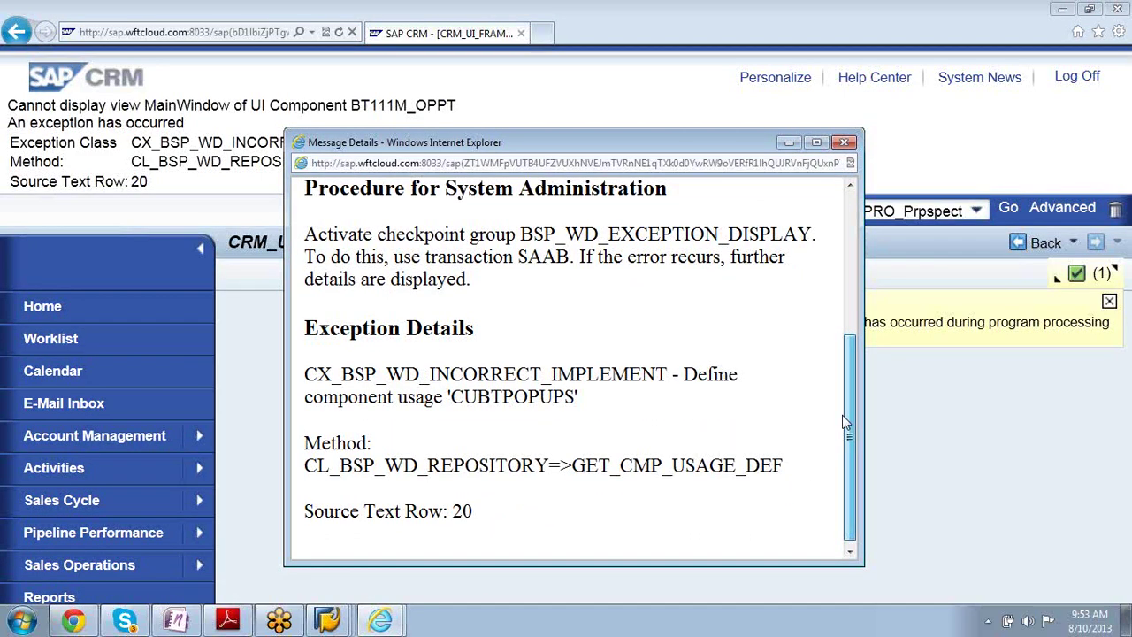
scroll(844, 422, up, 3)
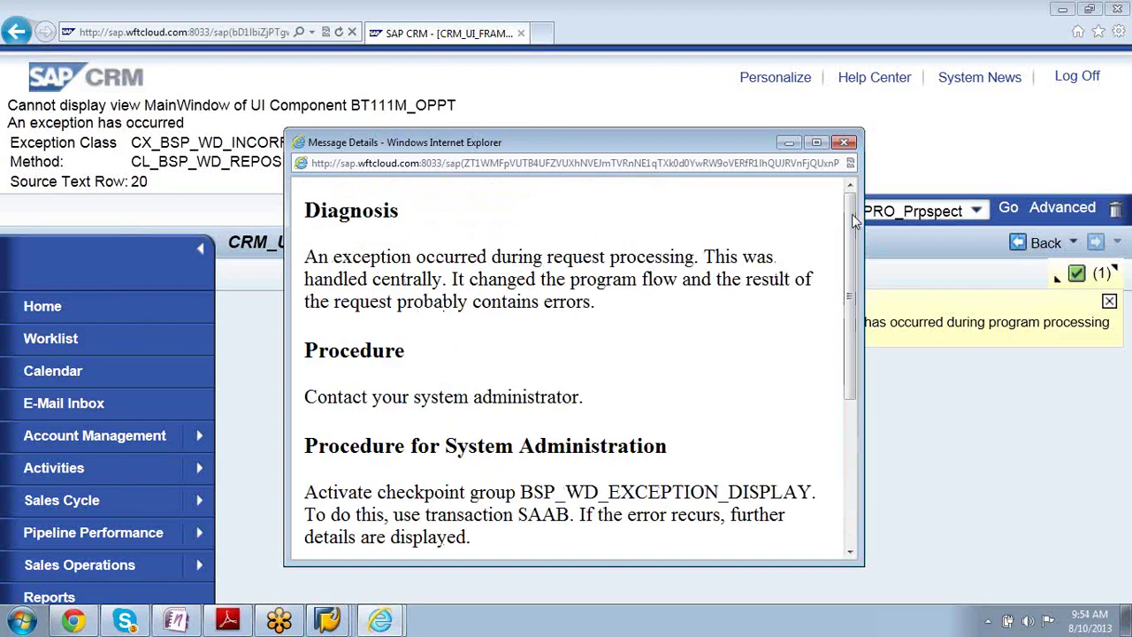
click(786, 143)
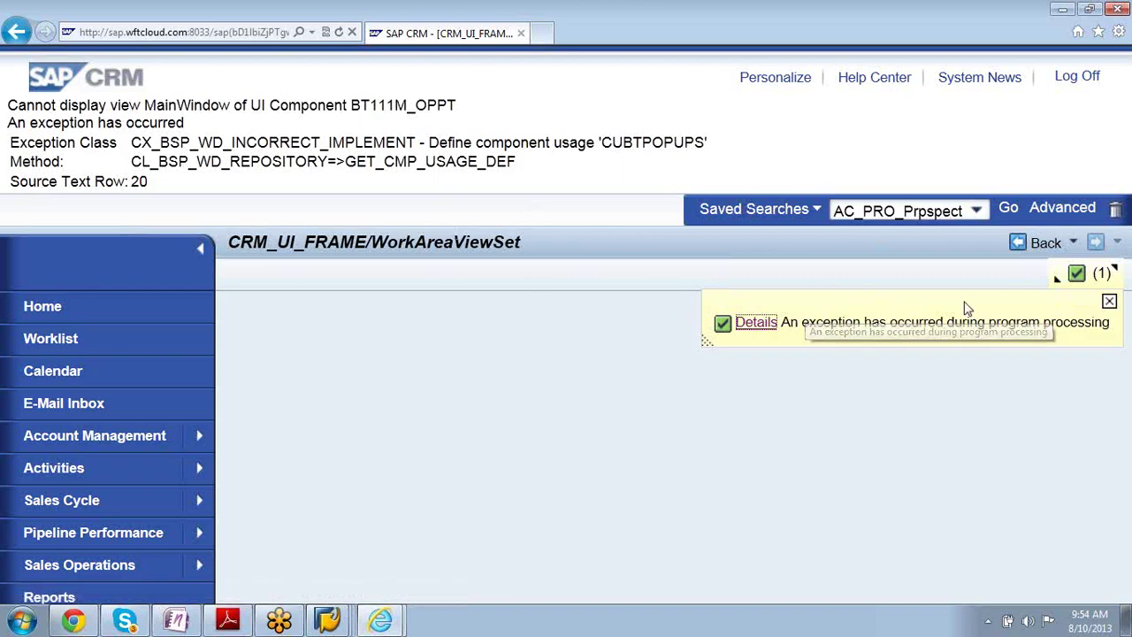
click(1054, 281)
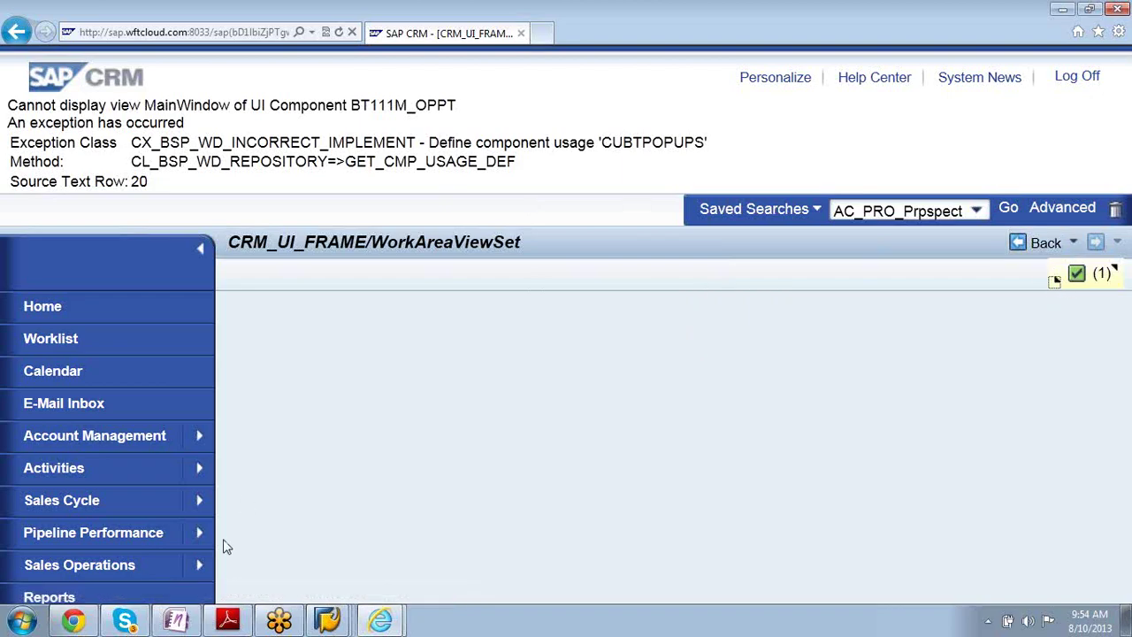
click(136, 460)
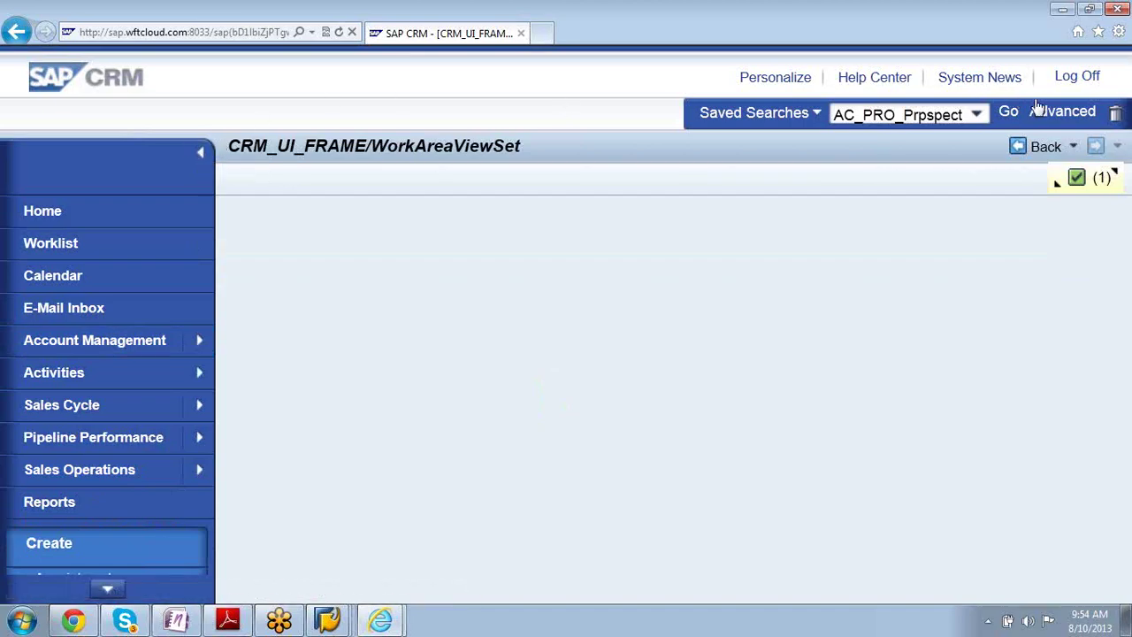
- Re-read the exception details, try the Sales Operations area, and re-expand the exception message
click(1054, 186)
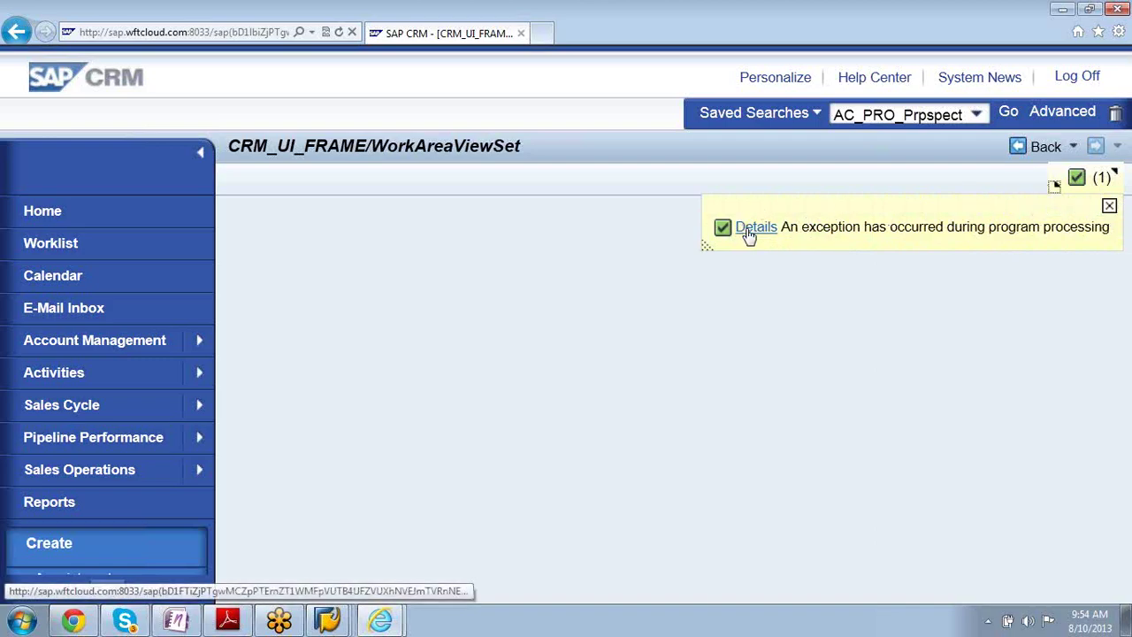
click(745, 230)
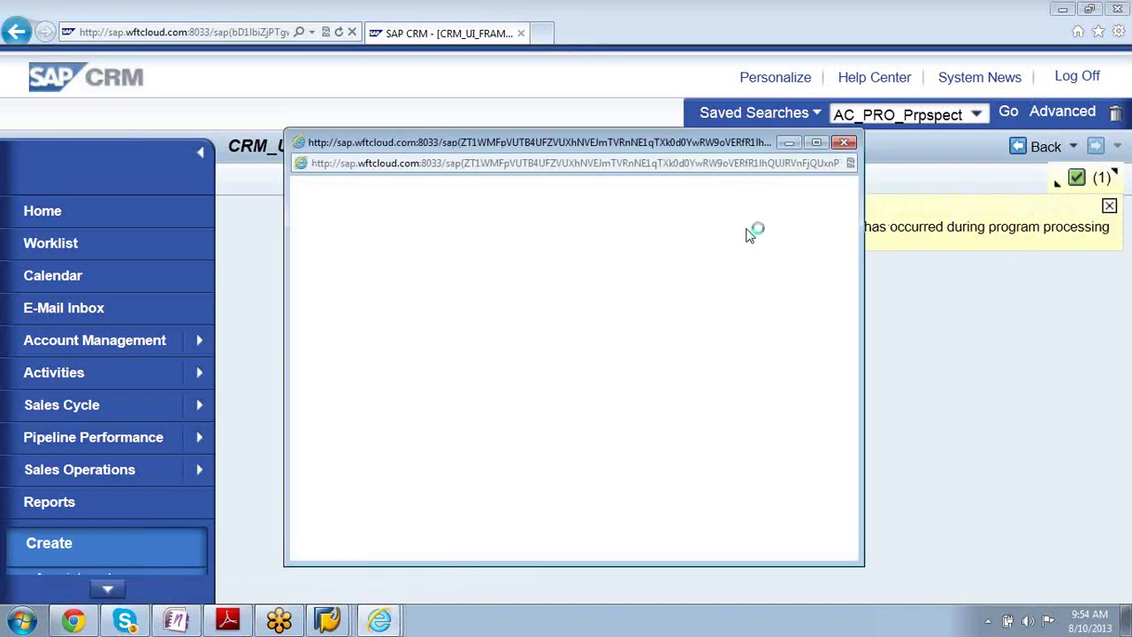
mouse_move(851, 292)
mouse_down()
mouse_move(840, 454)
mouse_move(847, 294)
mouse_up()
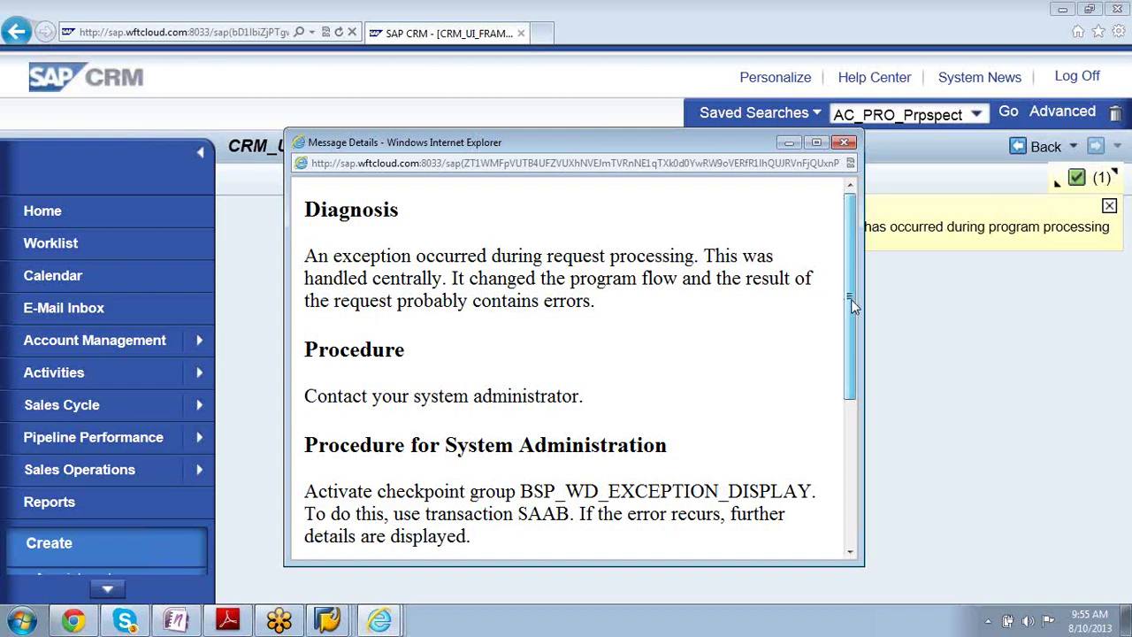
drag(851, 299, 822, 536)
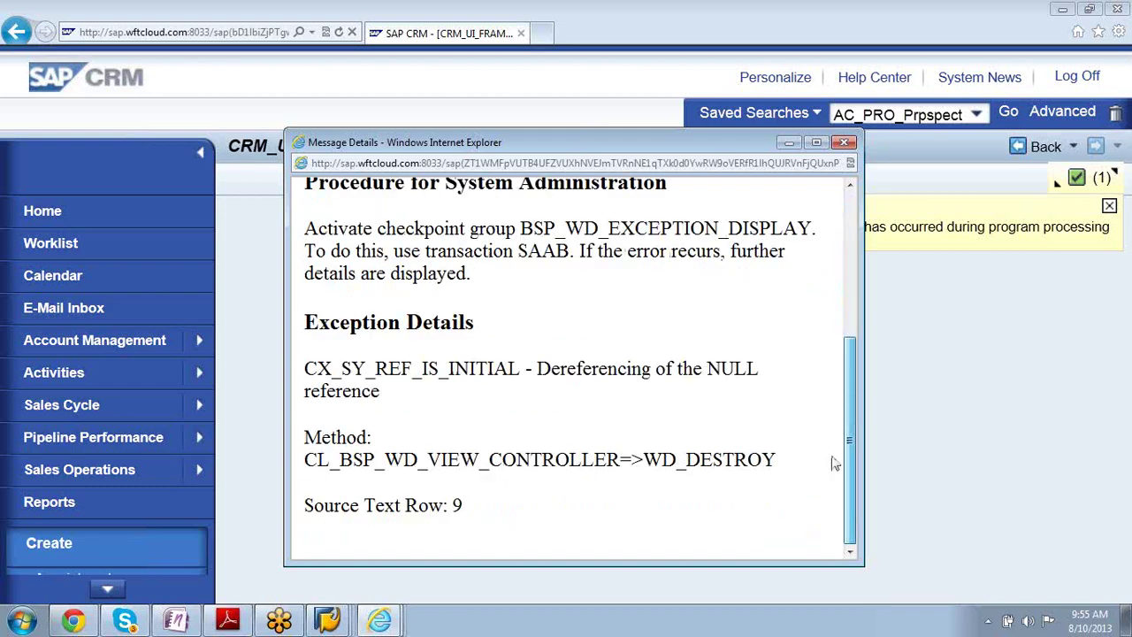
drag(847, 460, 857, 267)
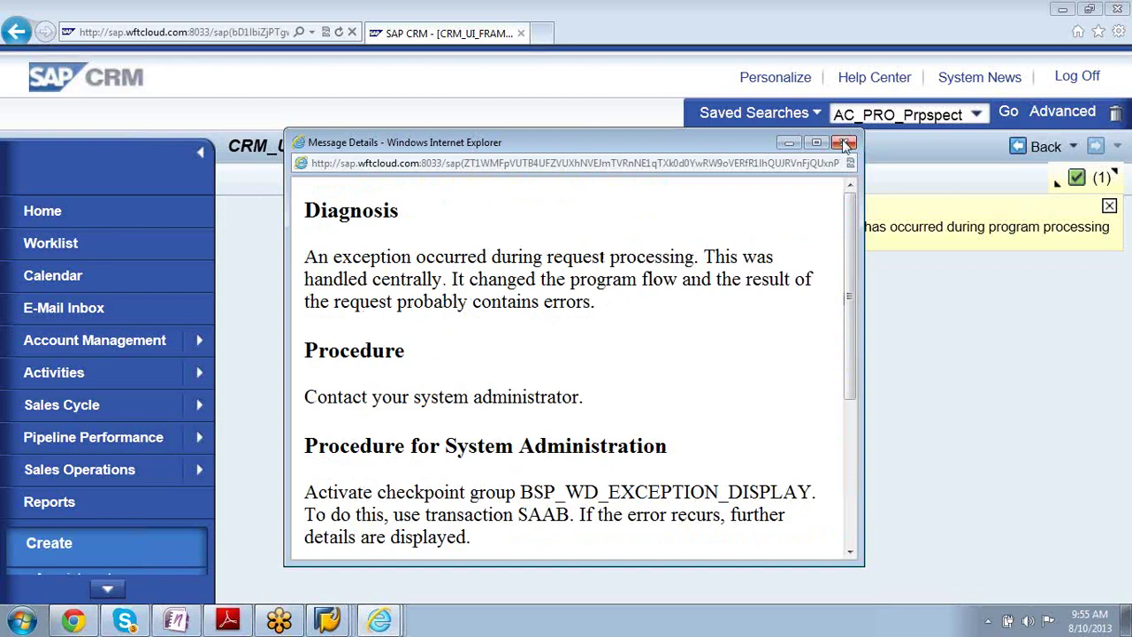
click(843, 142)
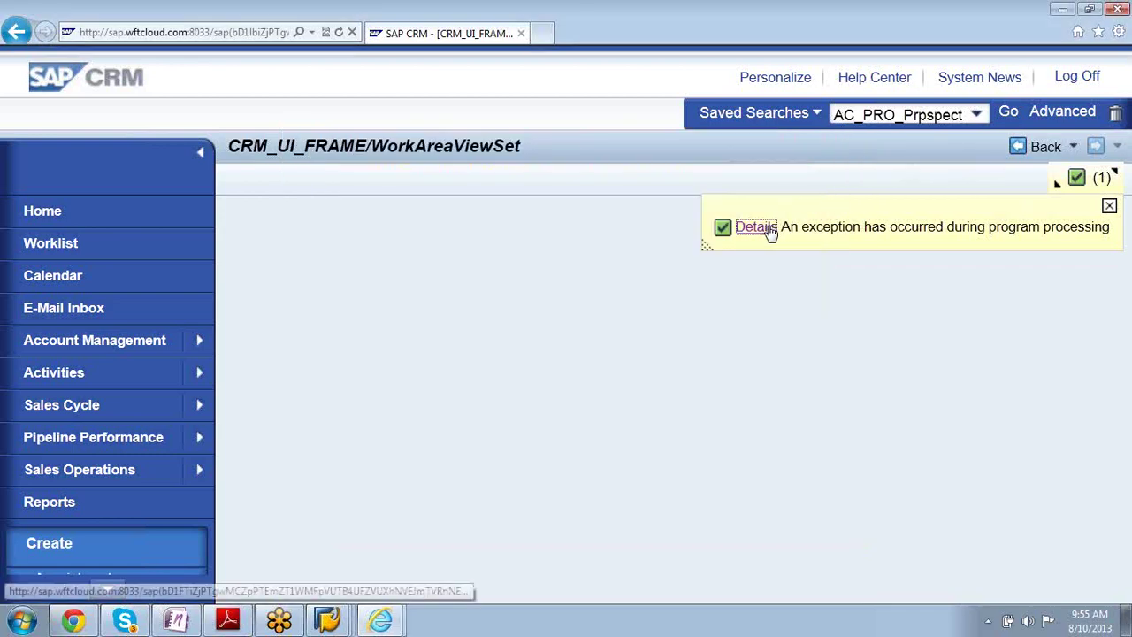
click(1056, 187)
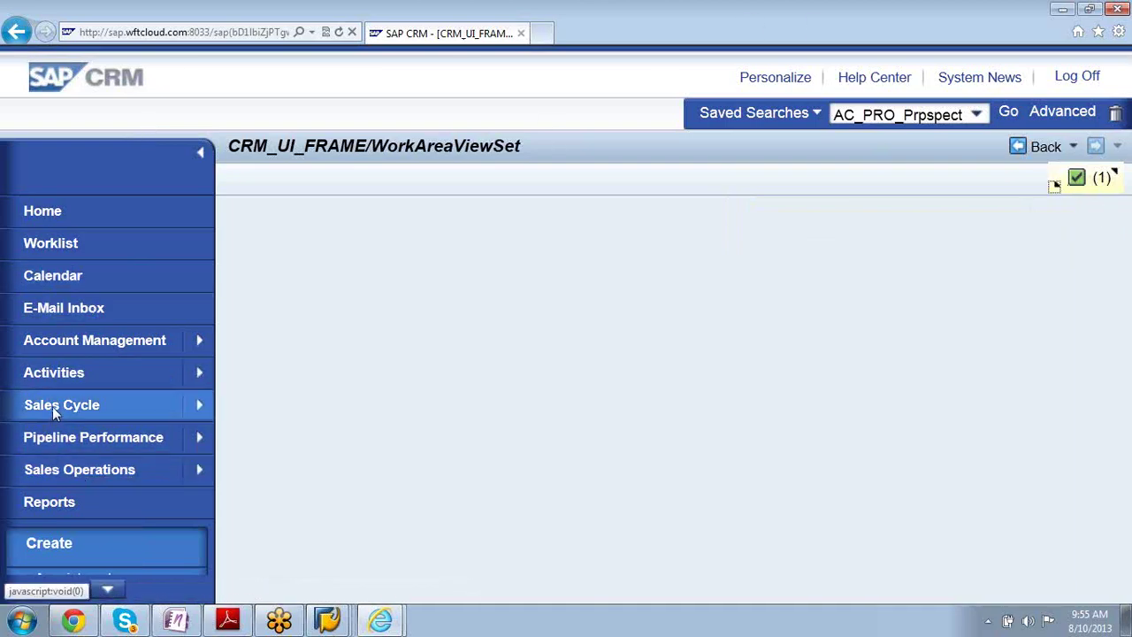
click(64, 474)
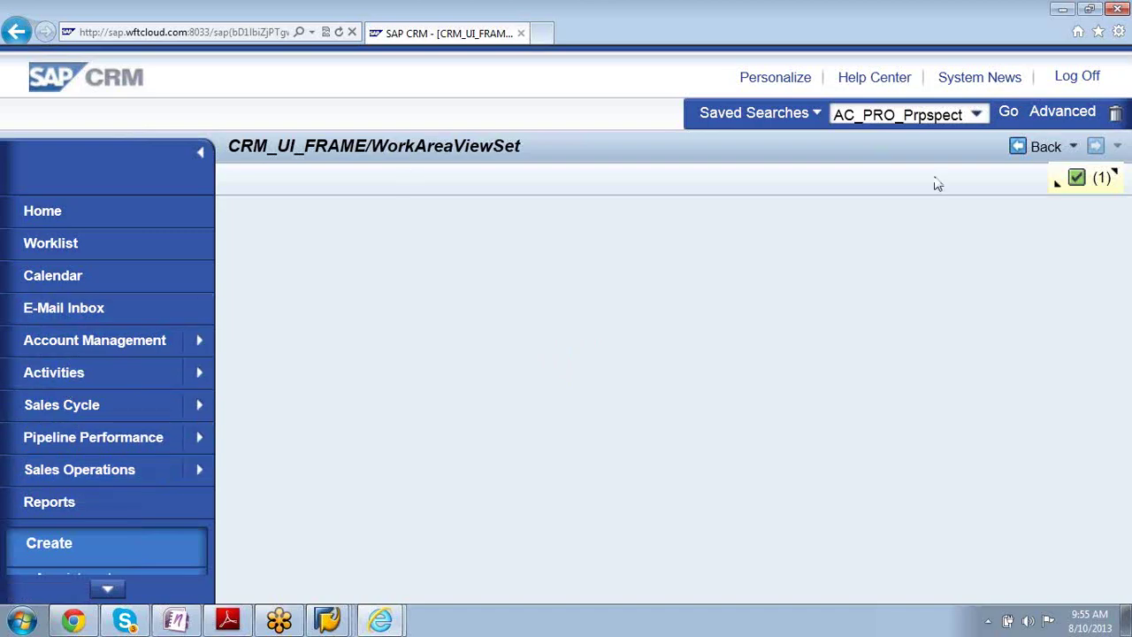
click(1054, 193)
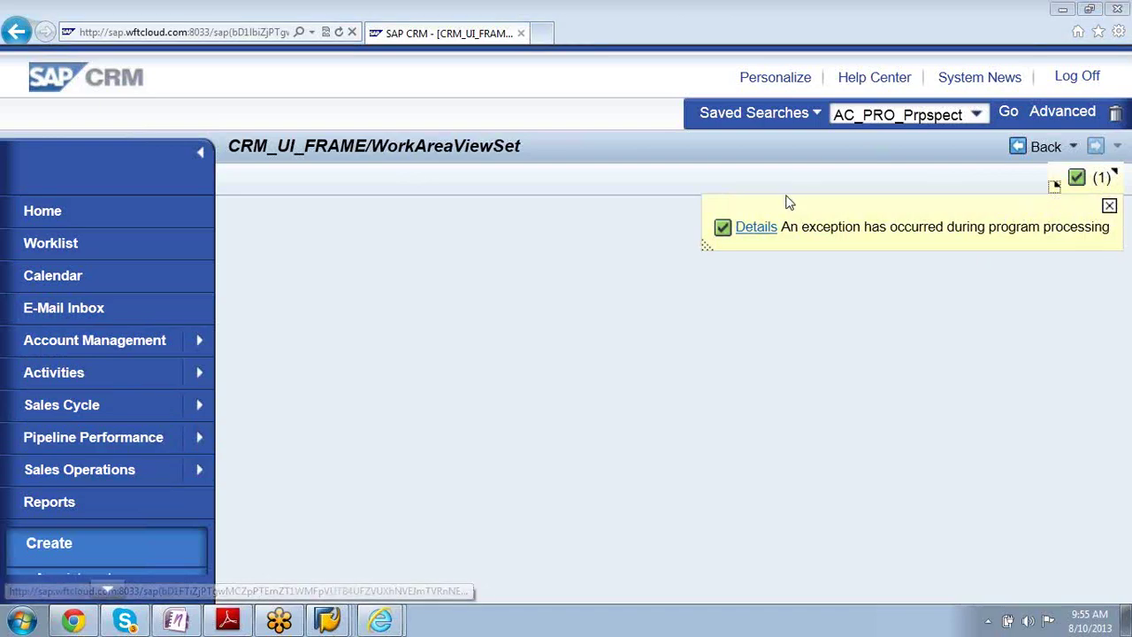
- Scroll through the exception details popup, close it, then try the Reports area
click(758, 228)
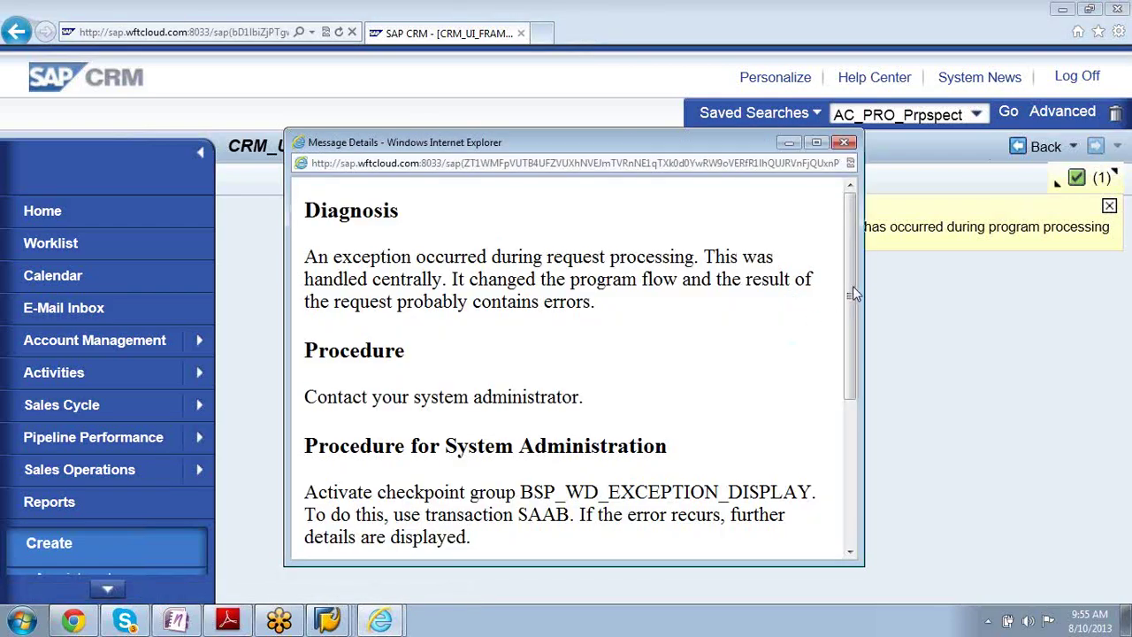
drag(850, 287, 838, 528)
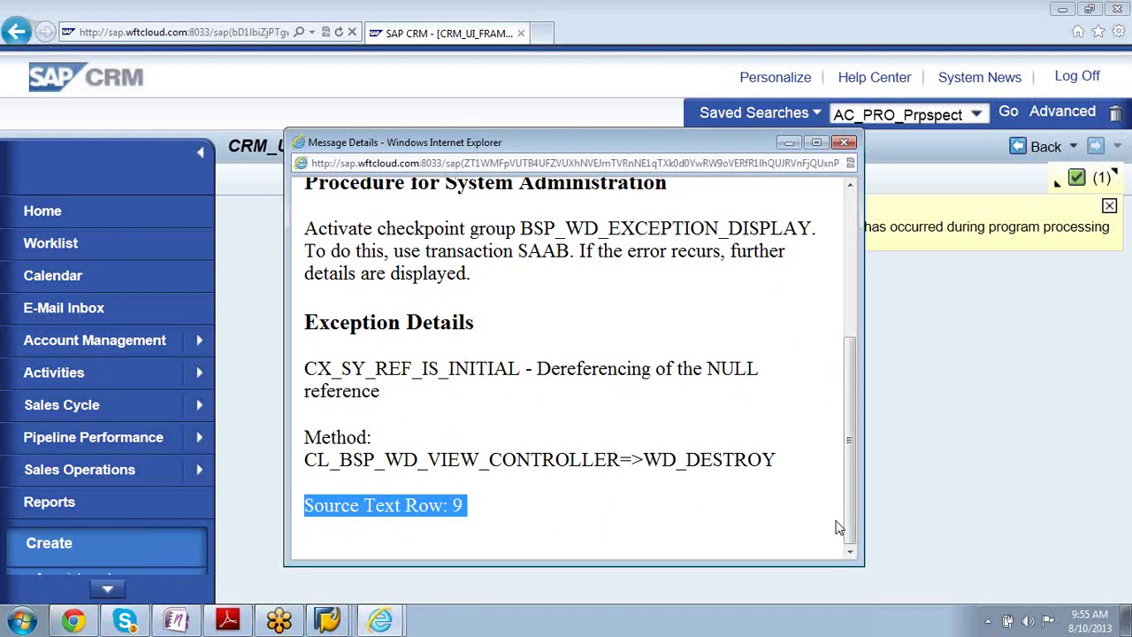
drag(838, 527, 828, 366)
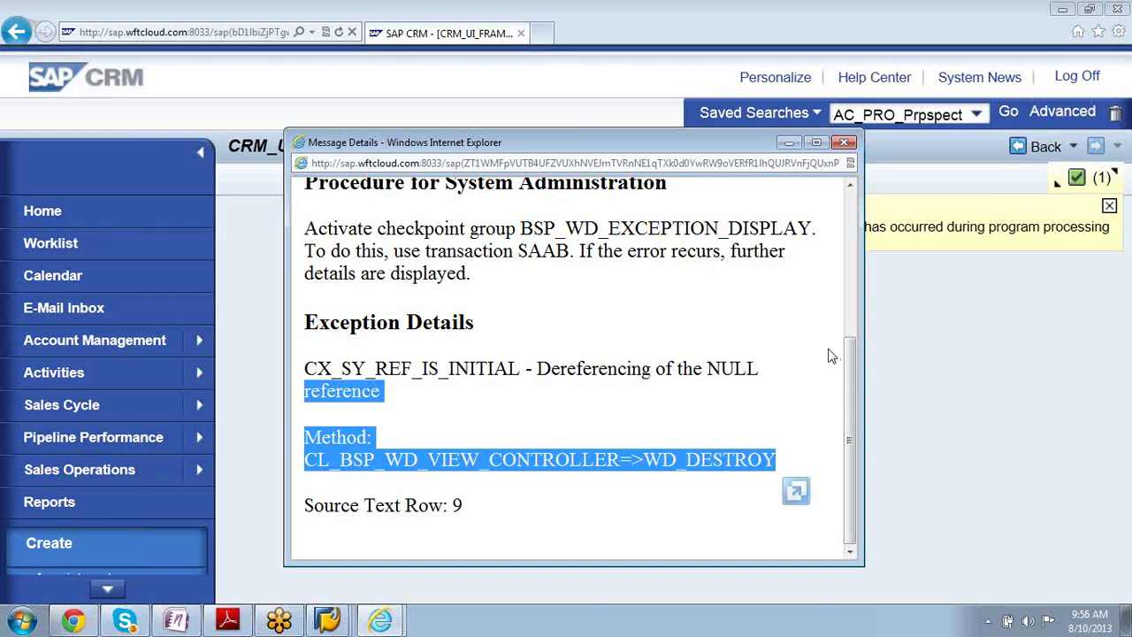
click(817, 352)
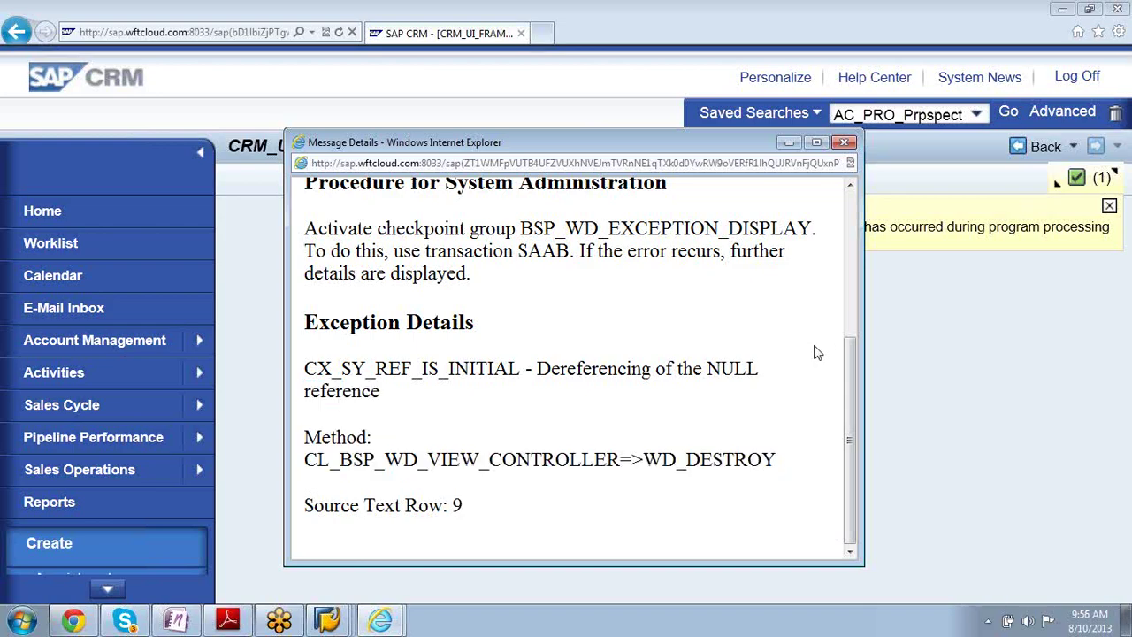
click(843, 141)
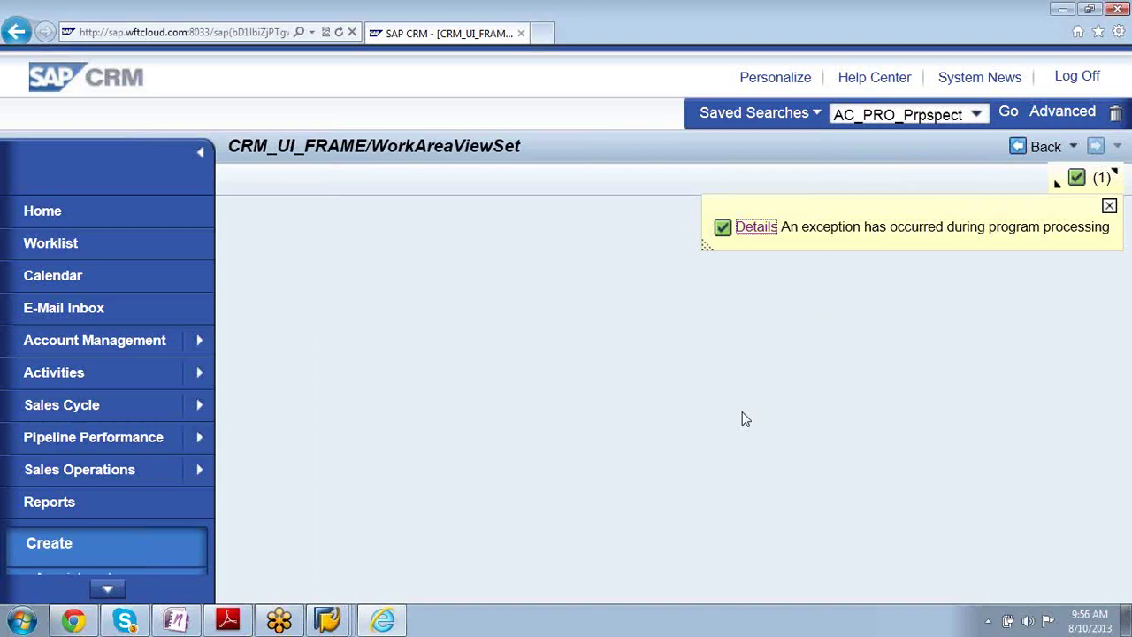
click(53, 502)
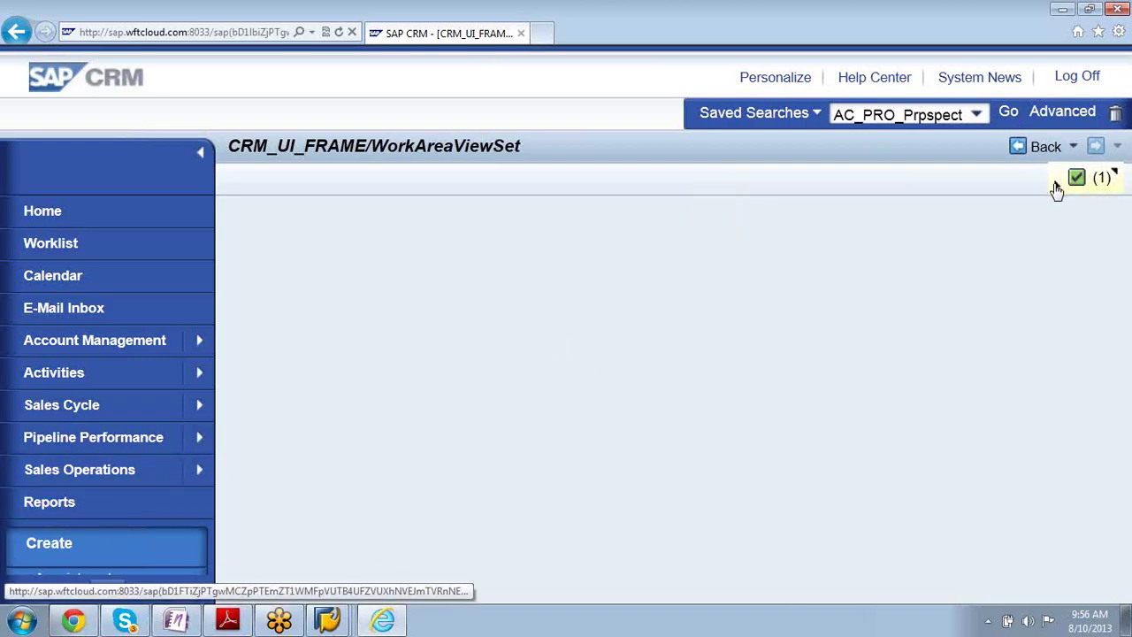
- Choose the 'name' saved search, open Advanced search, and view System News
click(977, 115)
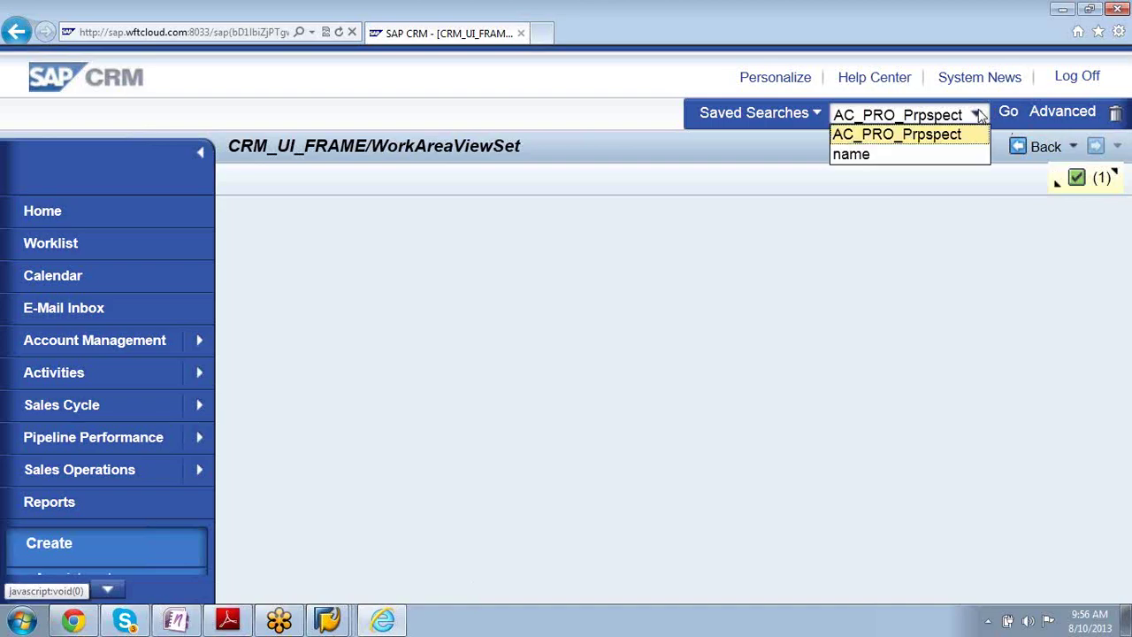
click(953, 152)
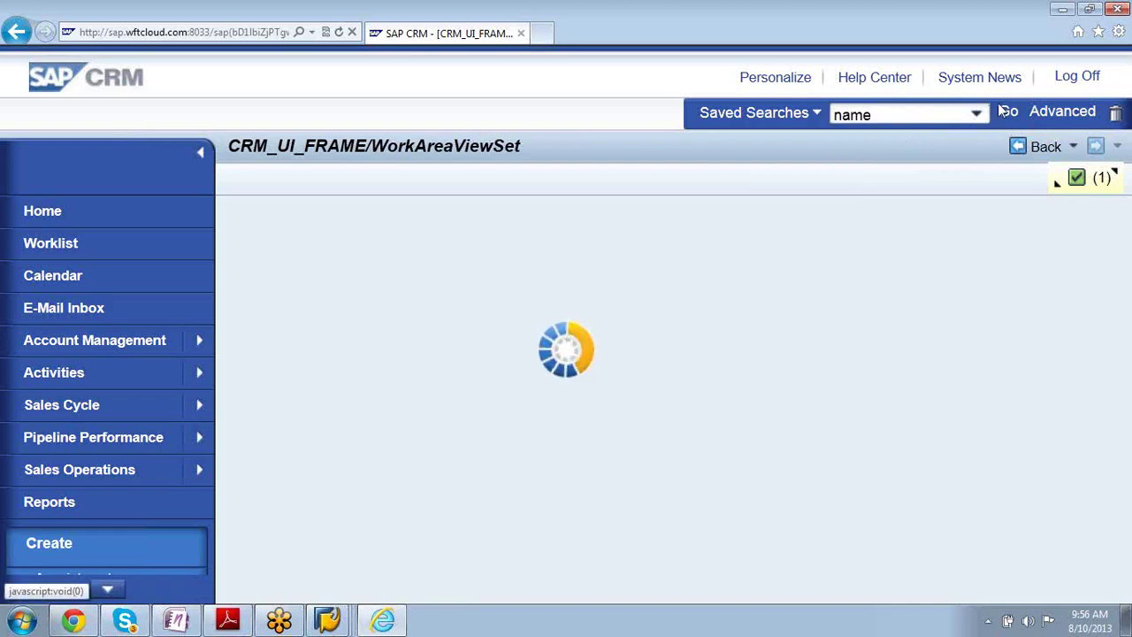
click(1054, 116)
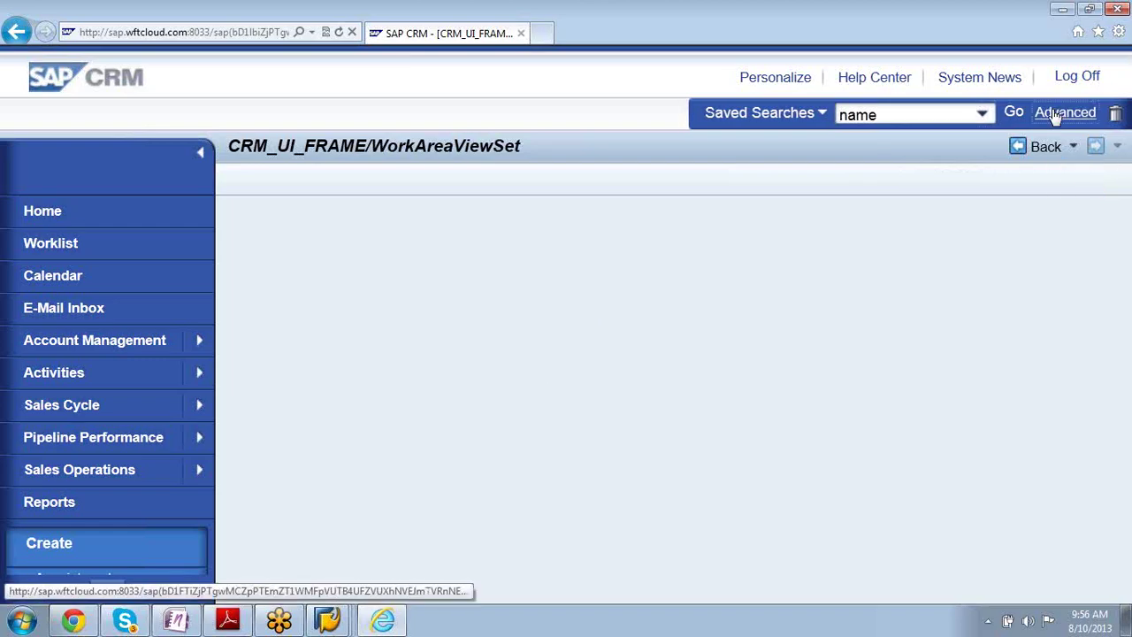
click(1054, 116)
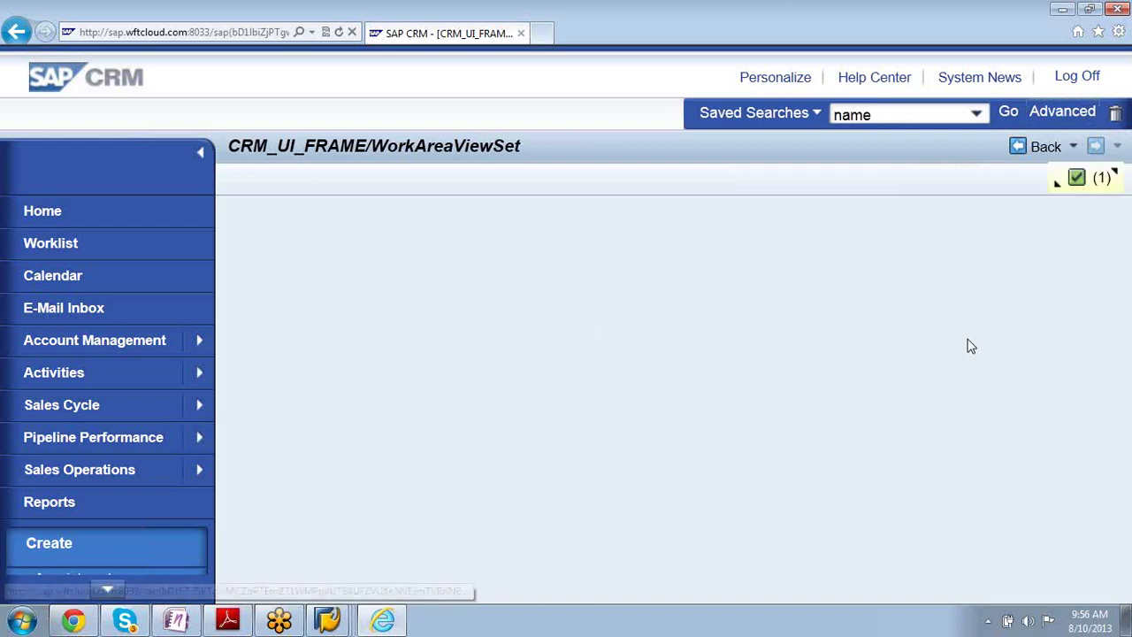
click(987, 86)
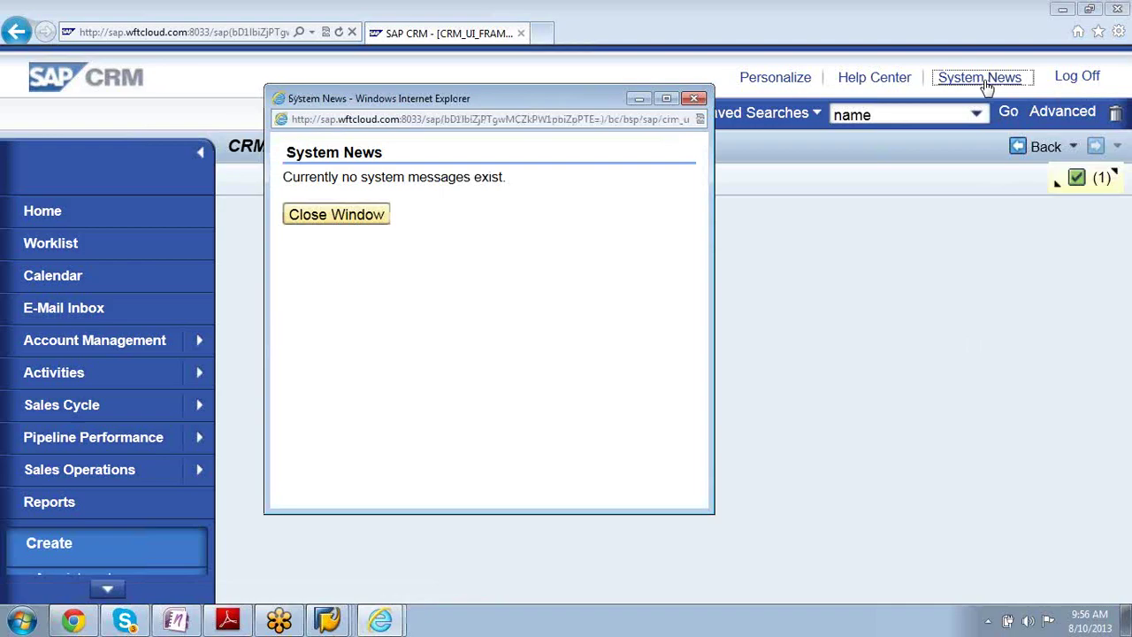
- Close System News, try Personalize, recheck System News, then expand the exception message
click(695, 98)
click(759, 84)
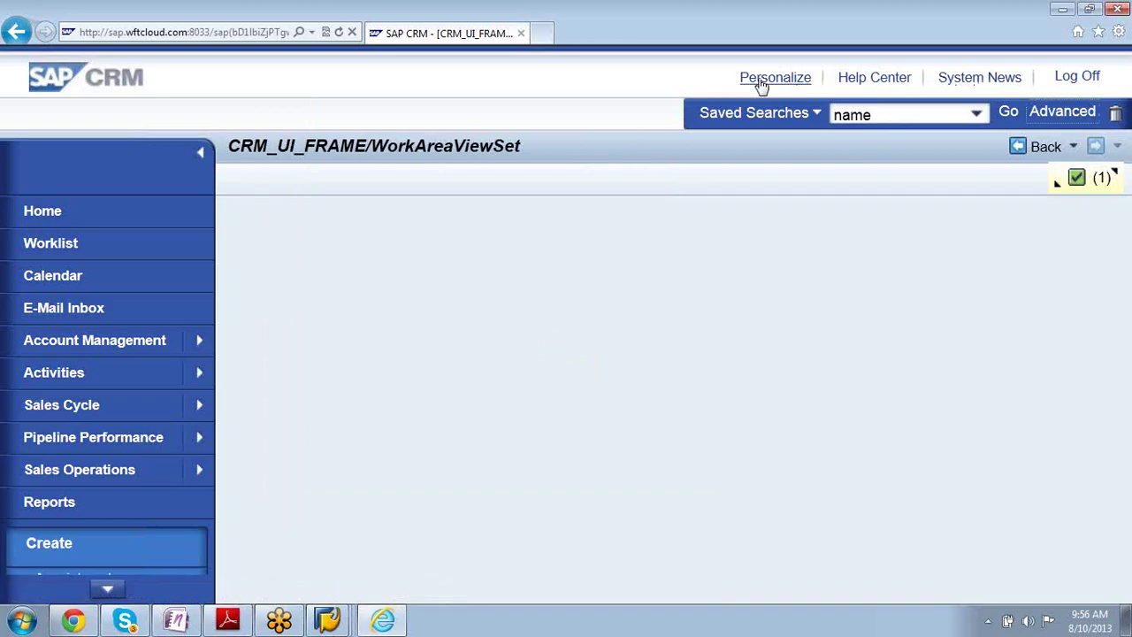
click(762, 84)
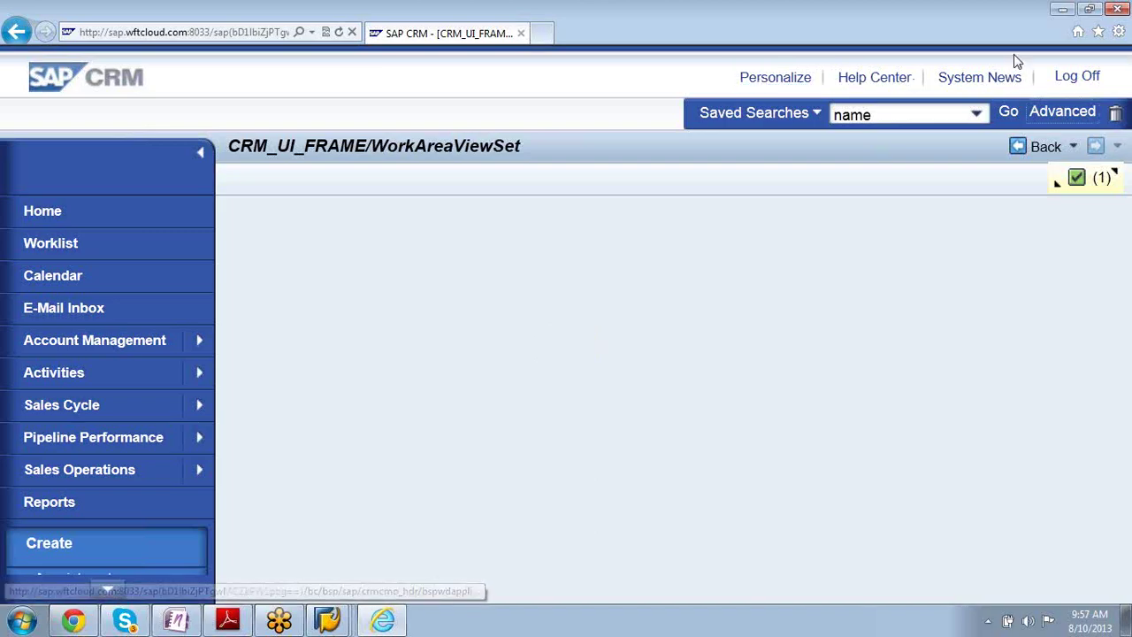
click(987, 81)
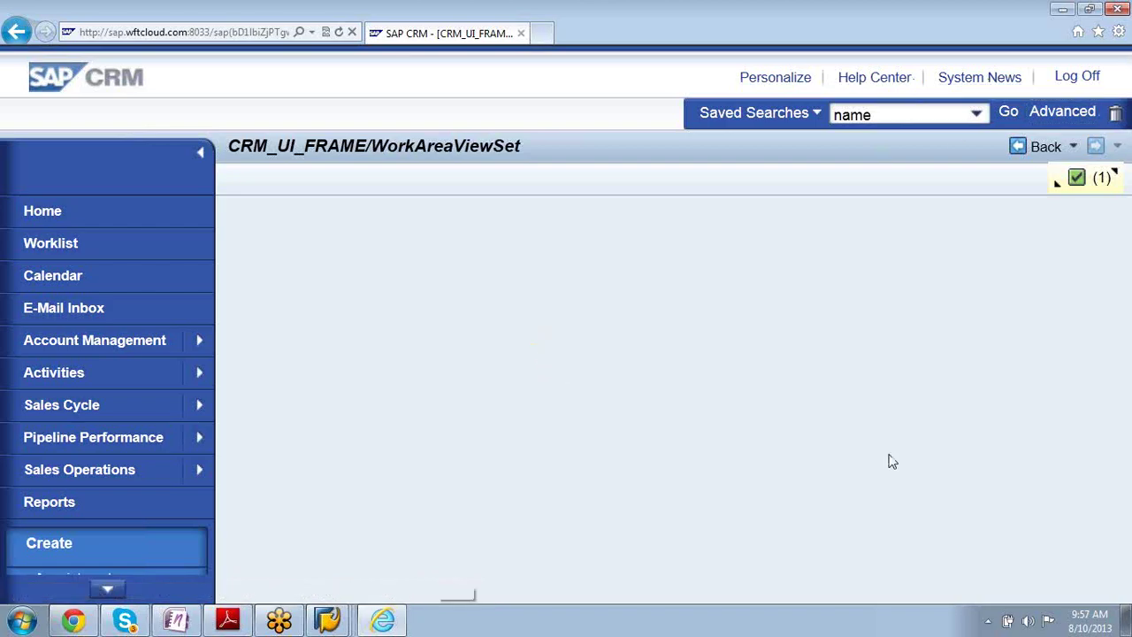
click(989, 82)
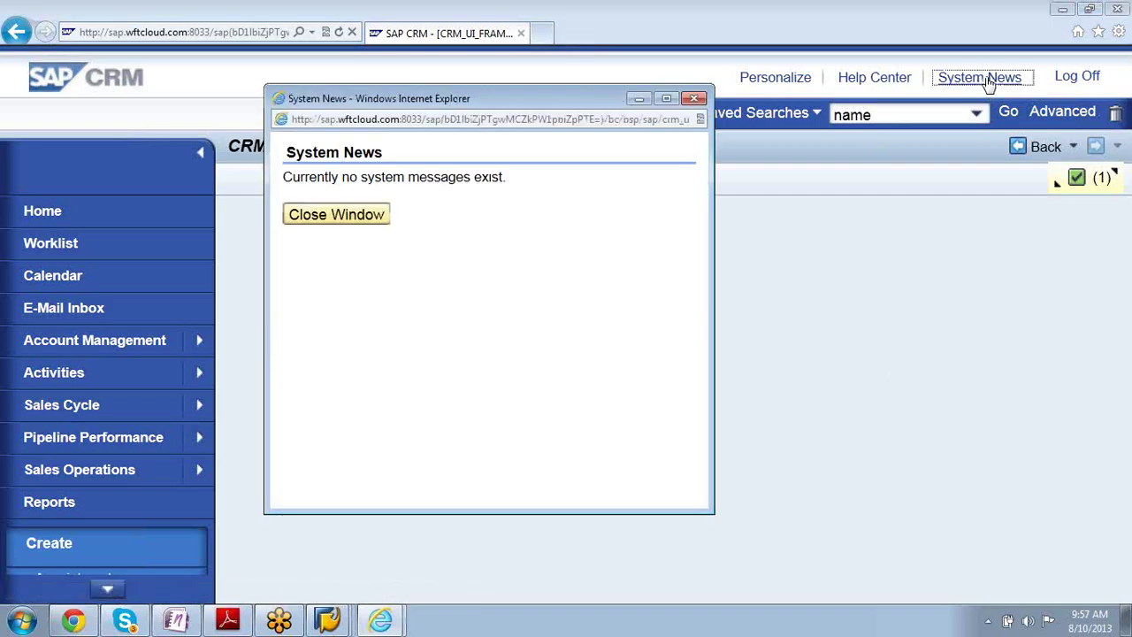
click(695, 98)
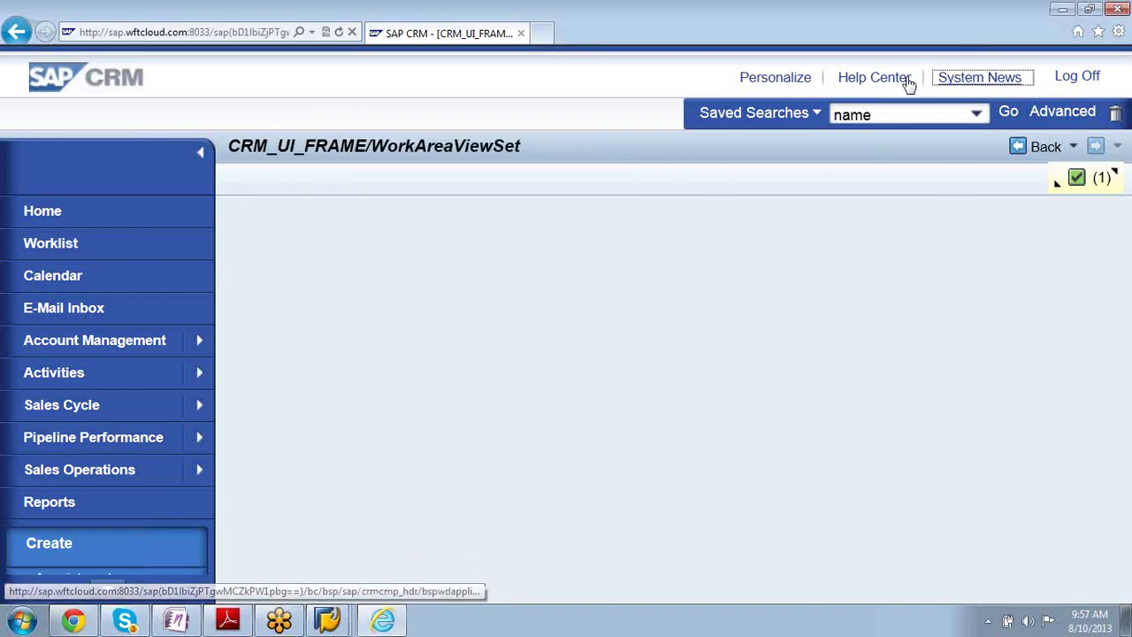
click(1056, 186)
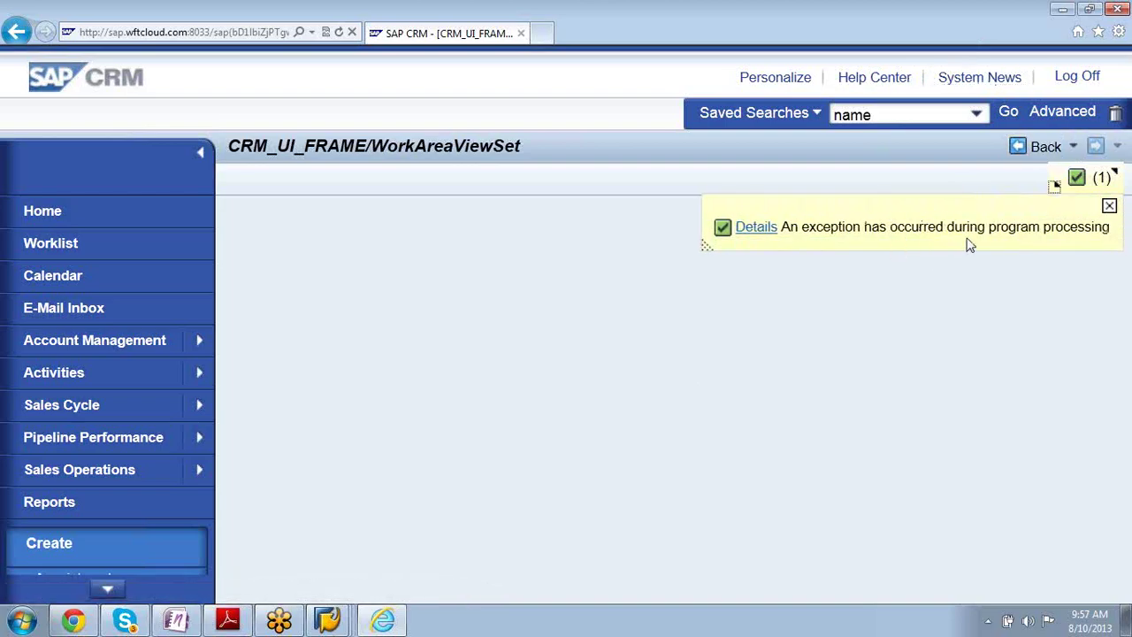
- Scroll the exception's Message Details to the BSP_WD_EXCEPTION_DISPLAY checkpoint group recommendation
click(756, 227)
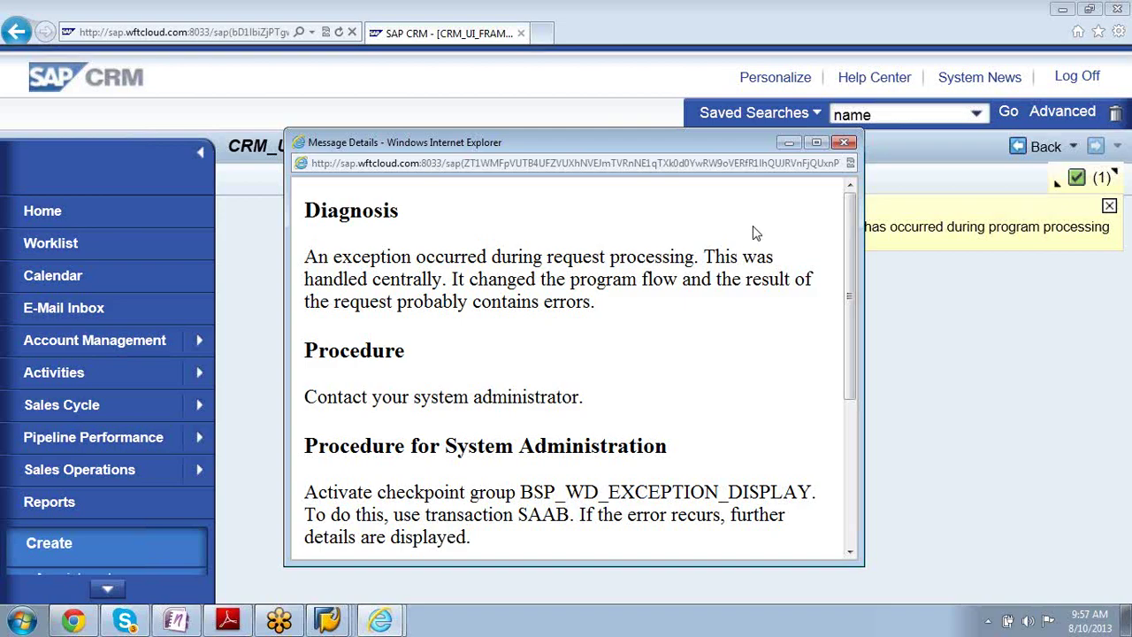
drag(852, 305, 839, 391)
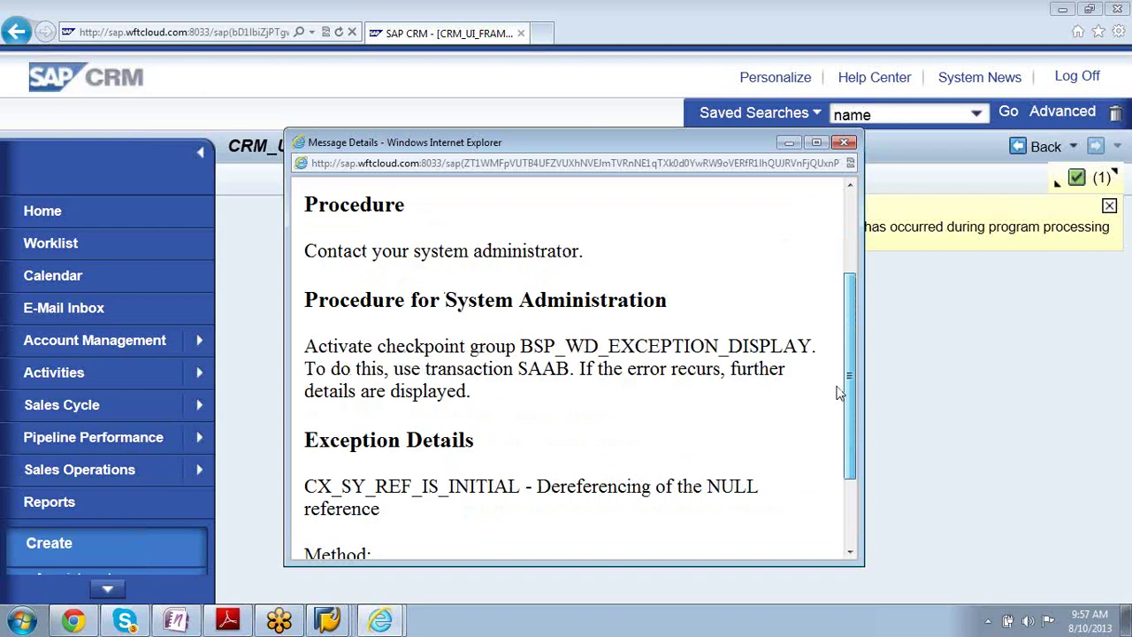
drag(838, 392, 855, 250)
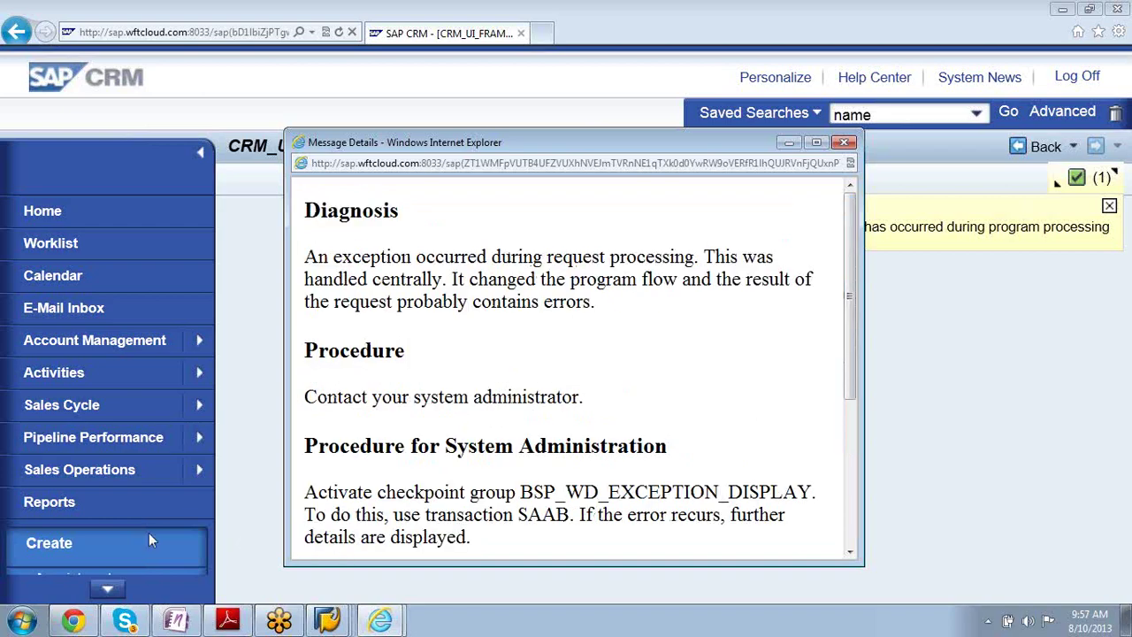
click(327, 619)
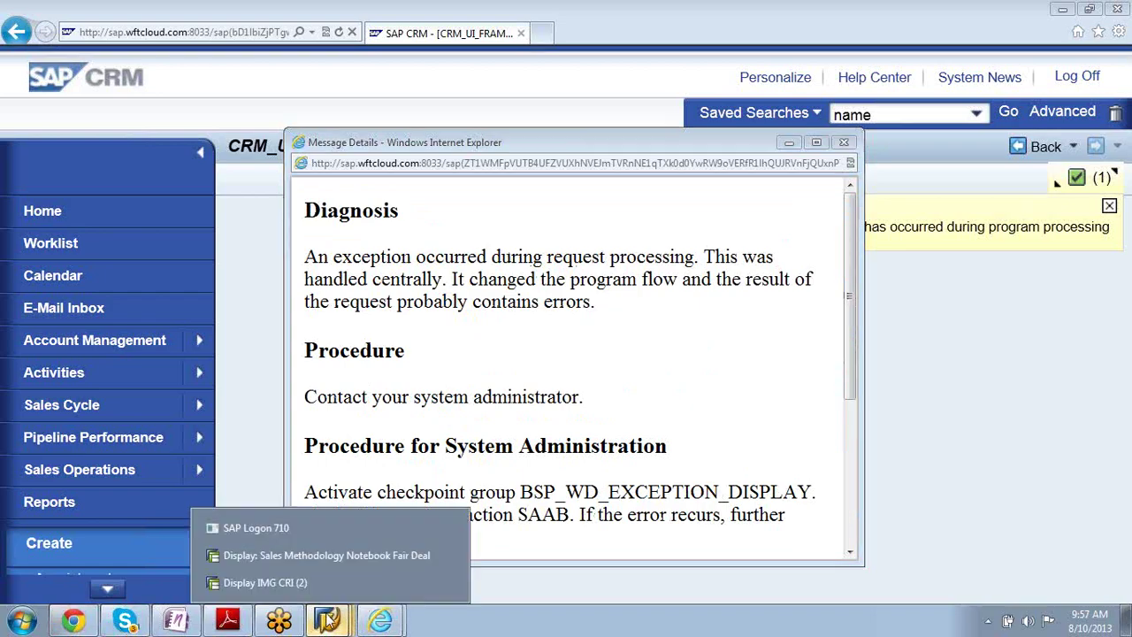
- From the Notebook Fair Deal opportunity window, run transaction /nsaab for activatable checkpoints
click(300, 555)
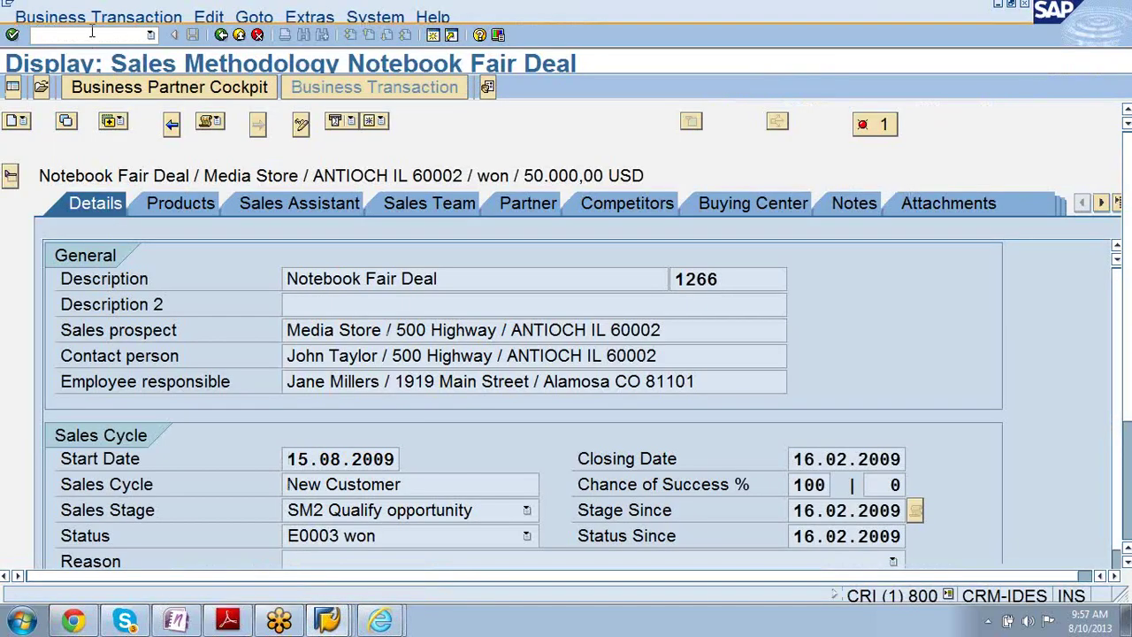
text(/nsaab)
key(Return)
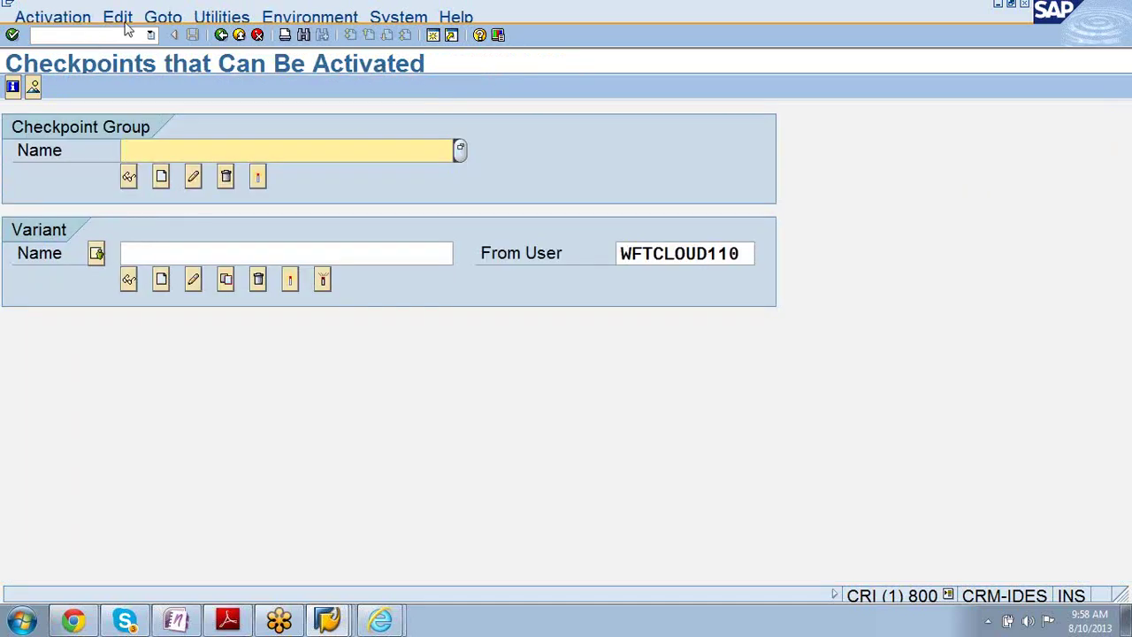
- Search all checkpoint groups in value help and pick BSP_WD_EXCEPTION_DISPLAY from the list
click(327, 5)
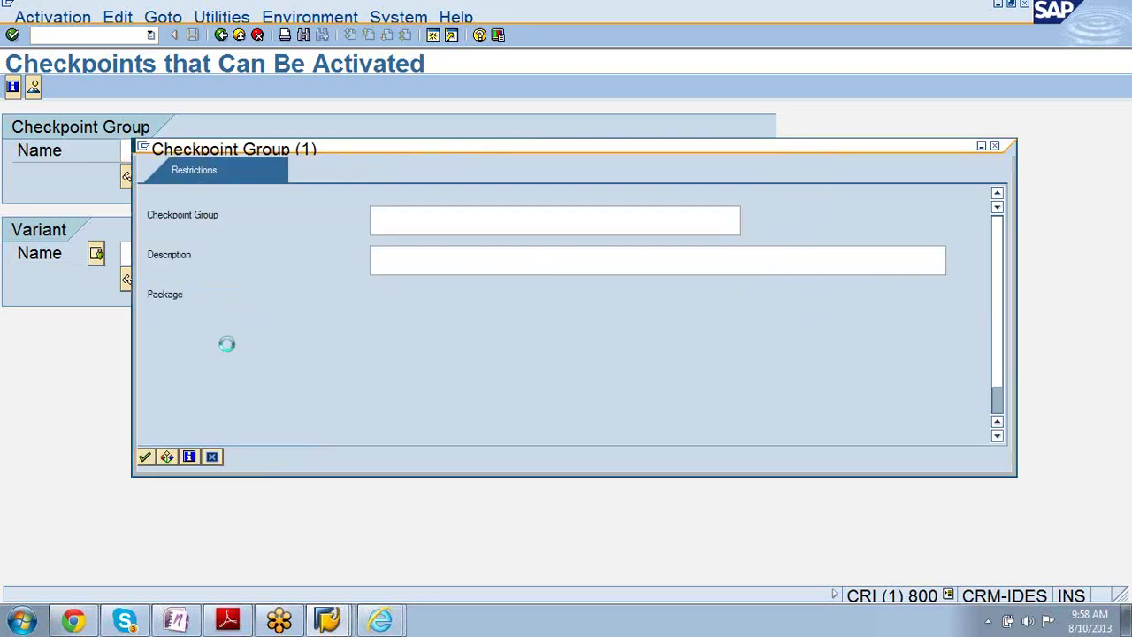
click(145, 456)
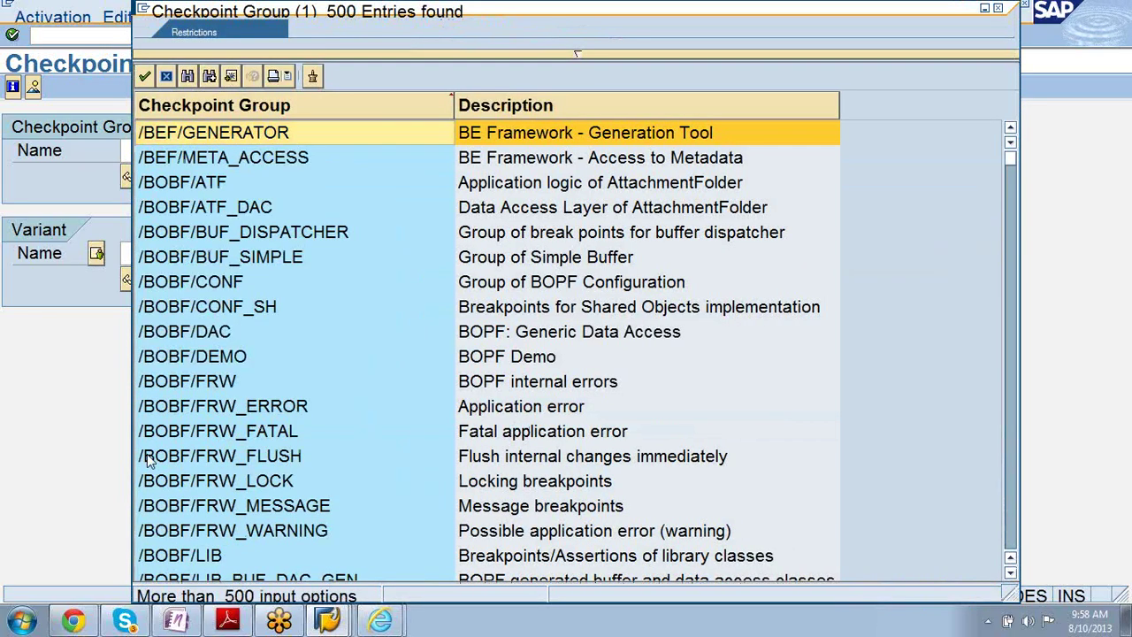
key(Page_Down)
key(Page_Down)
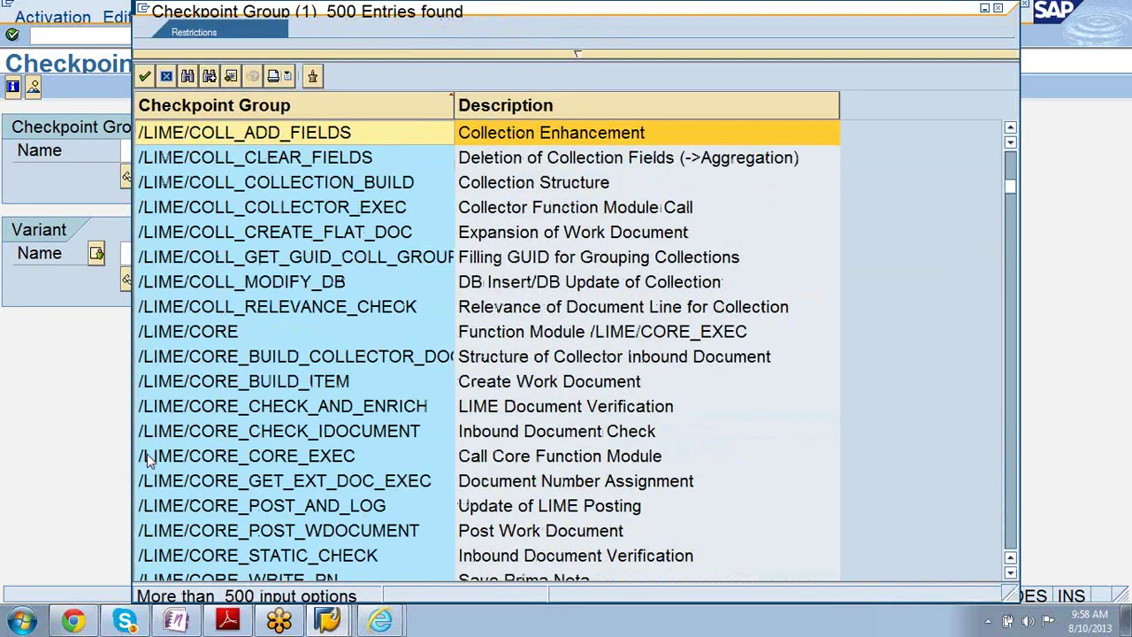
key(Page_Up)
key(Page_Up)
key(Page_Down)
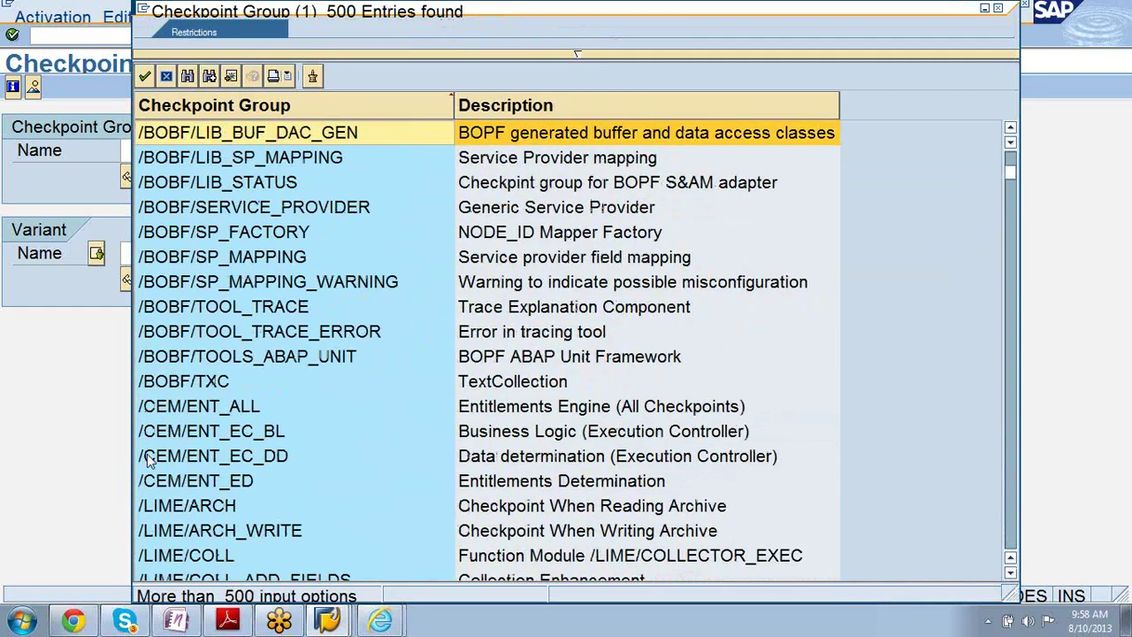
key(Page_Up)
key(Page_Down)
key(Page_Down)
key(Page_Down)
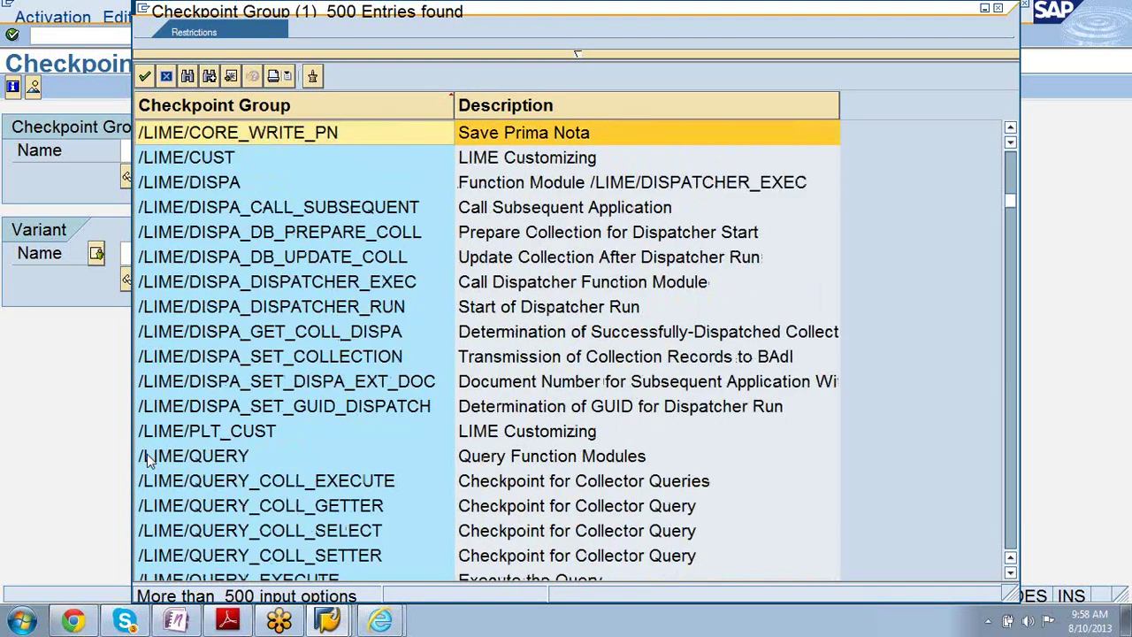
key(Page_Up)
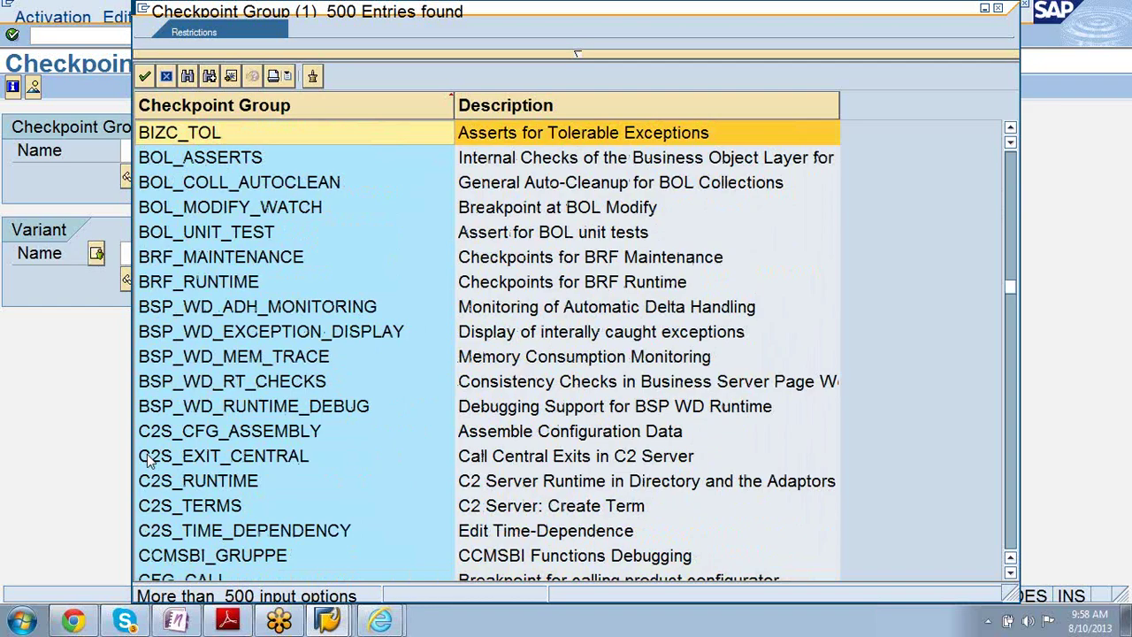
double_click(191, 331)
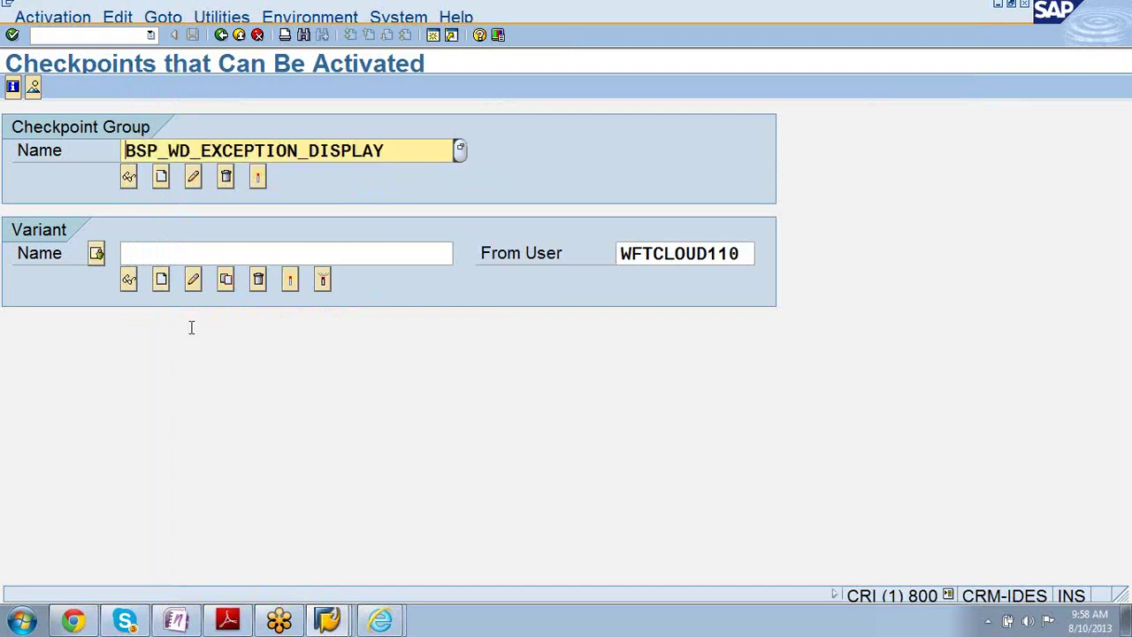
- Open the activation settings for BSP_WD_EXCEPTION_DISPLAY, review them and save
click(257, 178)
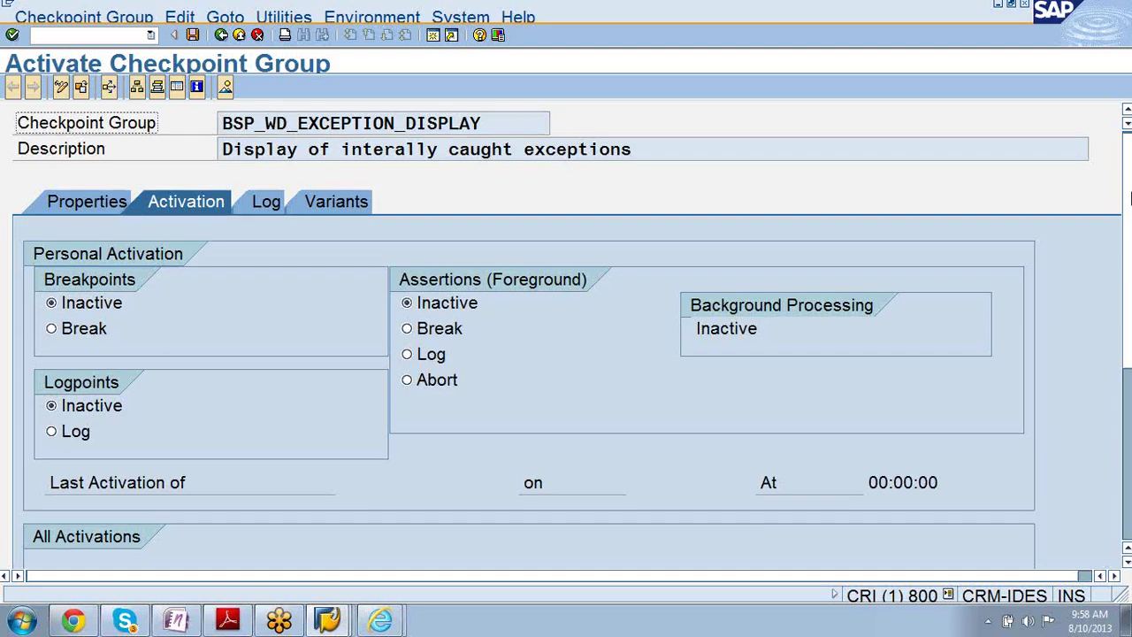
scroll(1103, 321, down, 3)
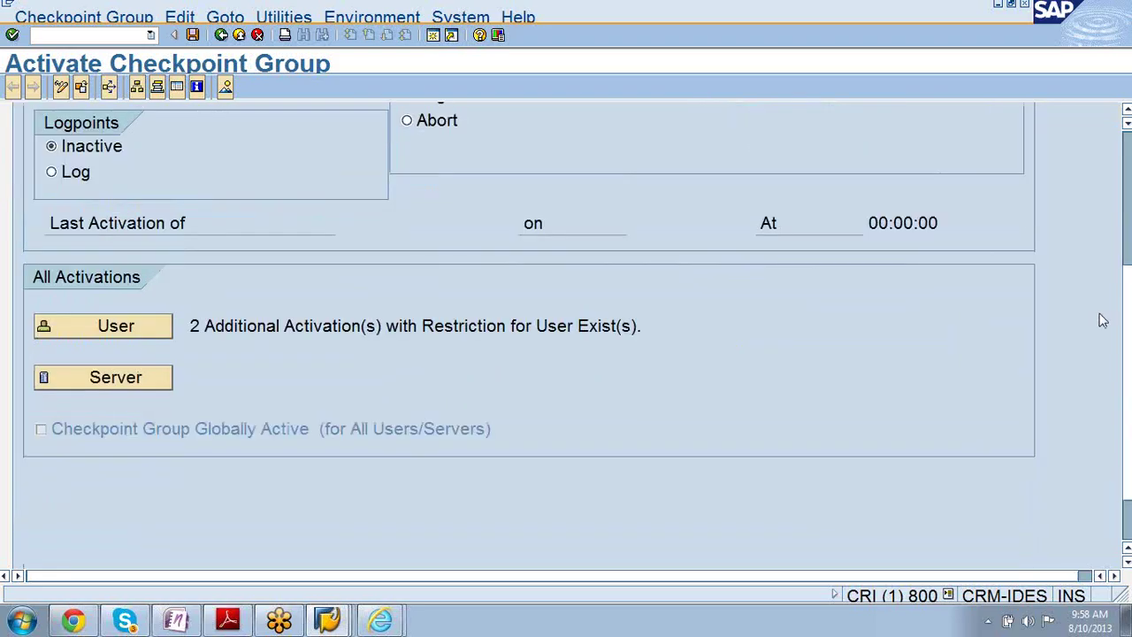
scroll(1103, 321, up, 3)
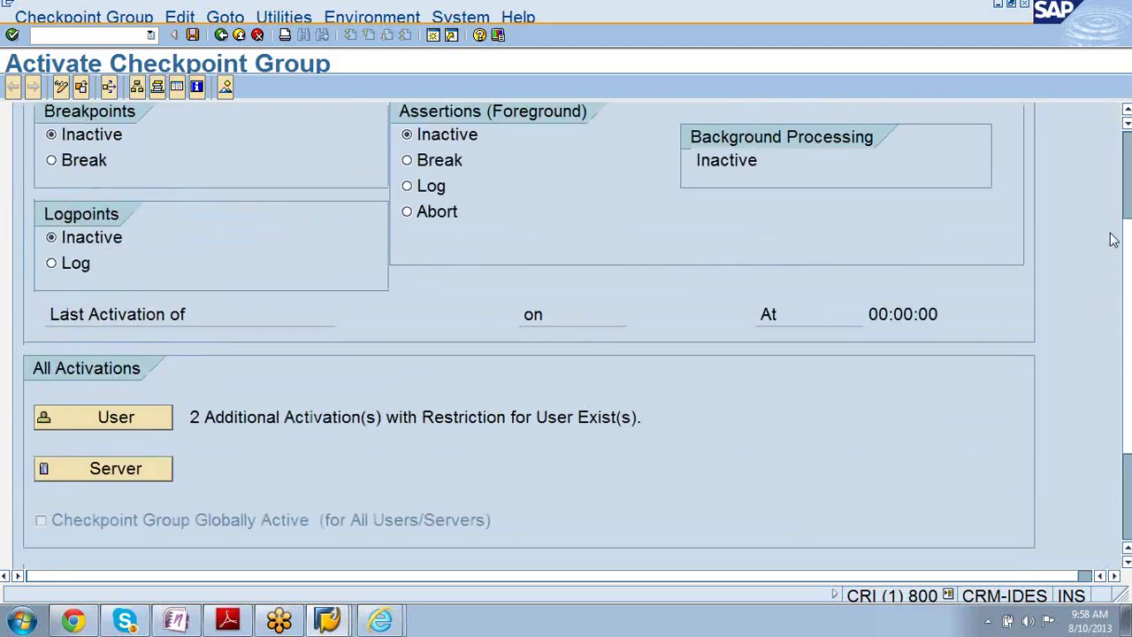
scroll(1116, 212, up, 1)
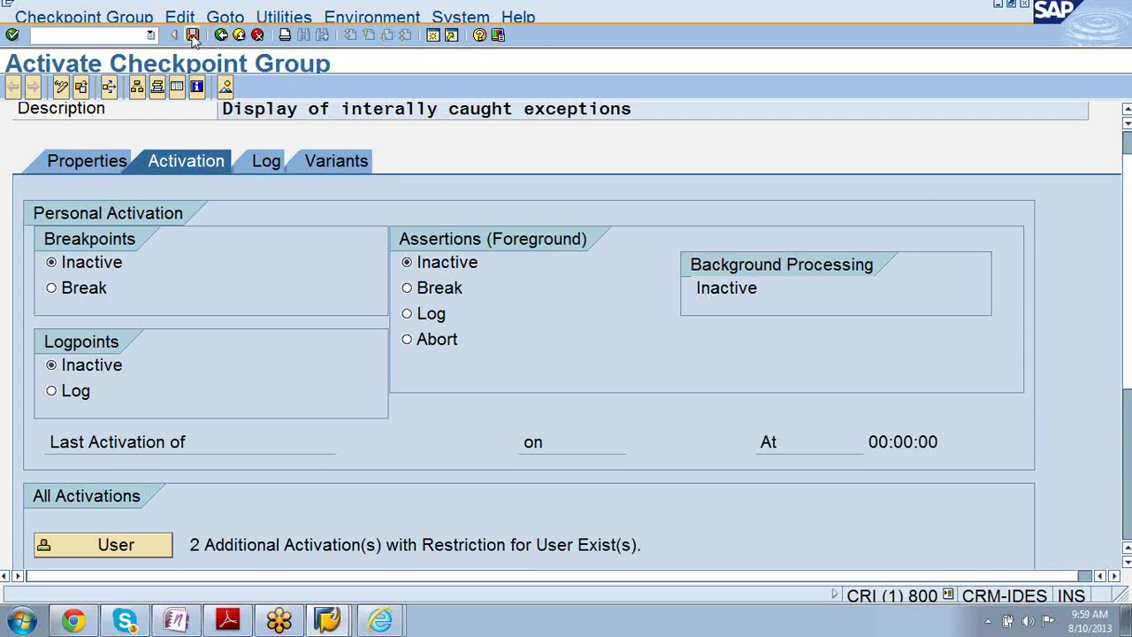
click(193, 35)
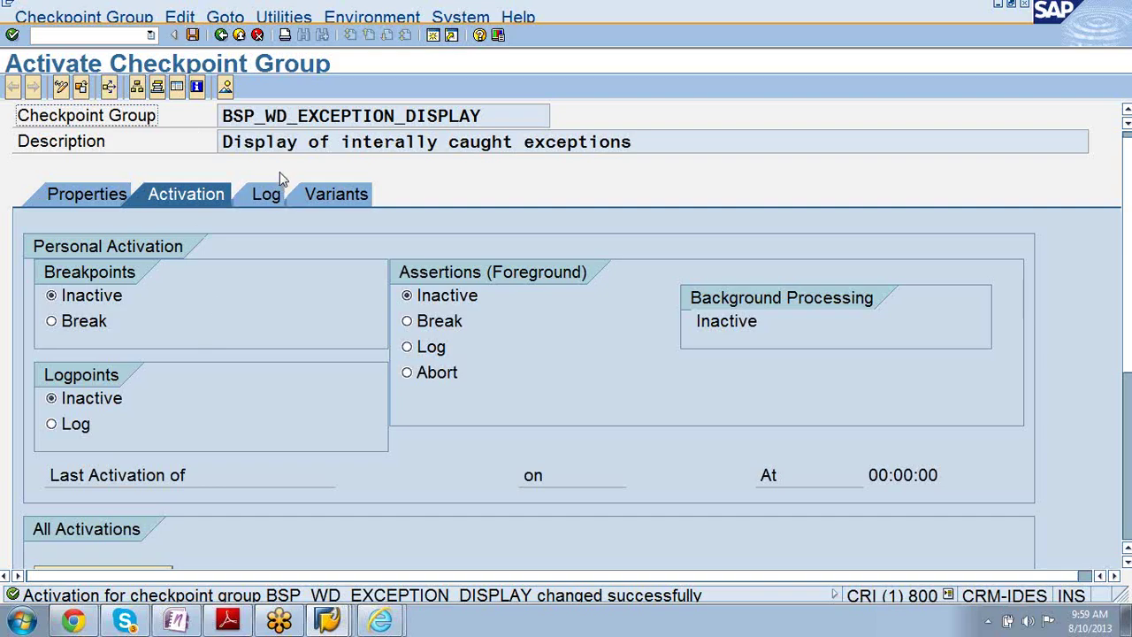
- Review the checkpoint group's Log and Properties tabs
click(263, 203)
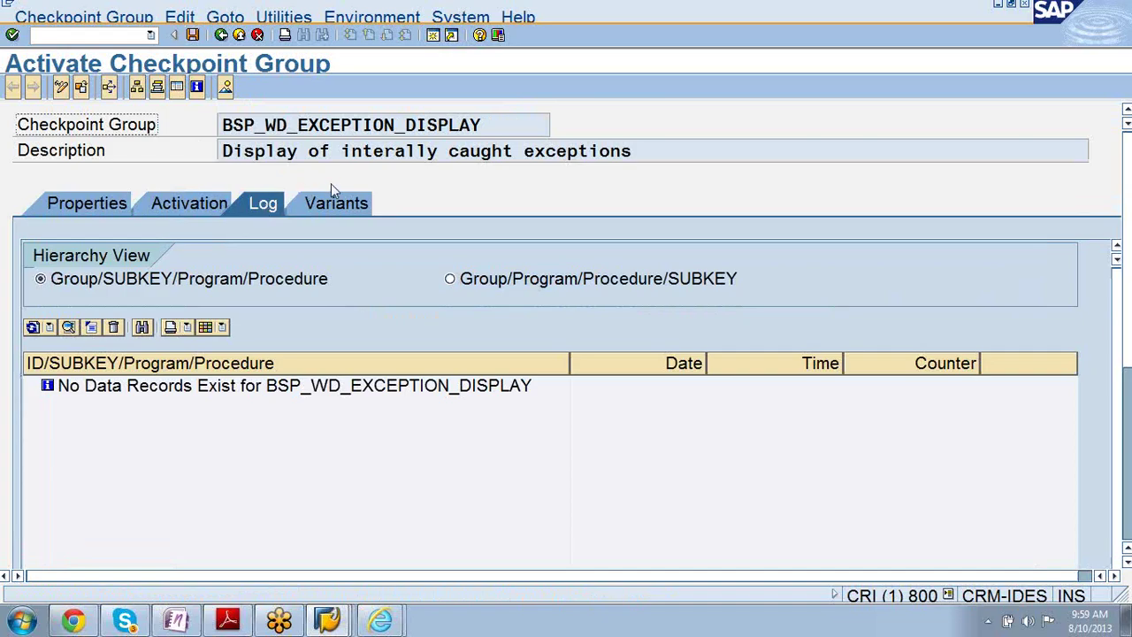
click(179, 205)
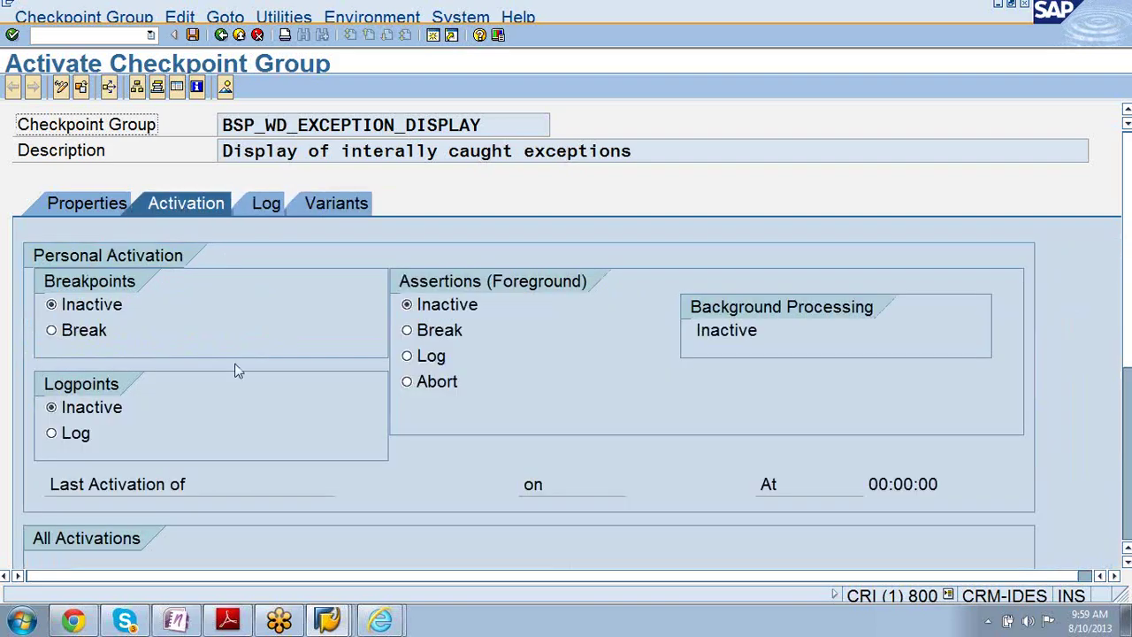
click(66, 207)
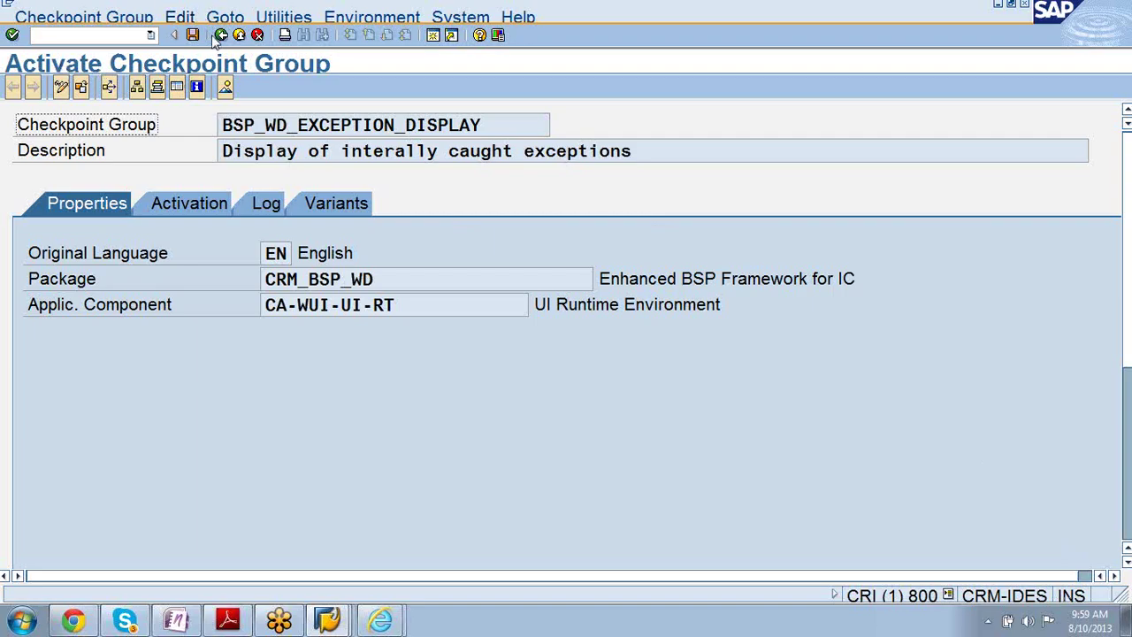
click(380, 620)
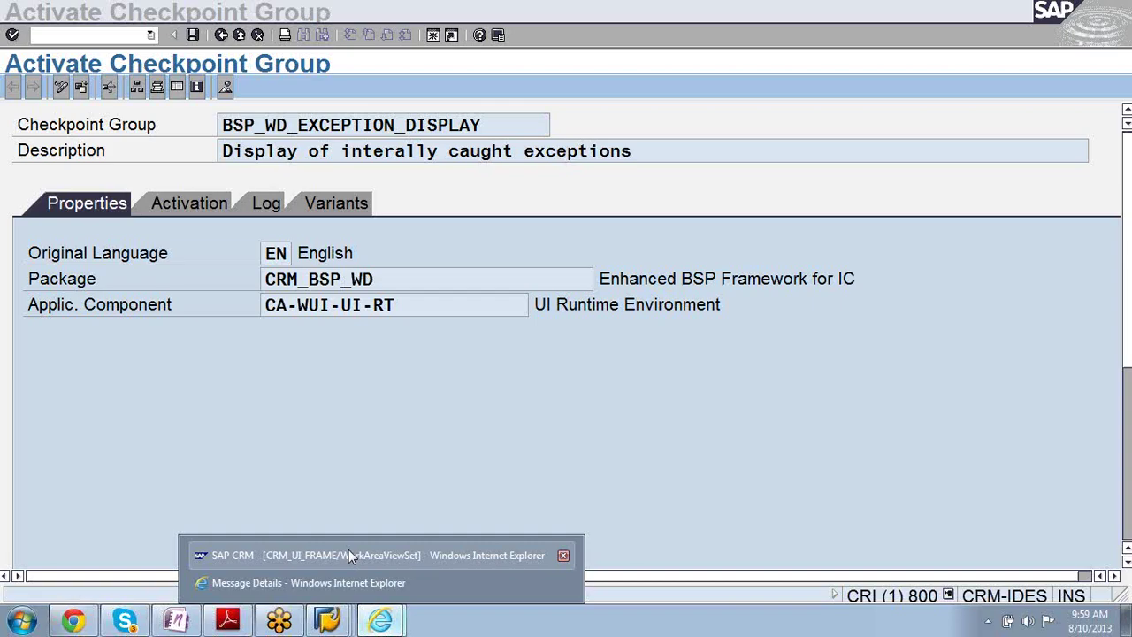
- Read the Message Details window and close it
click(348, 582)
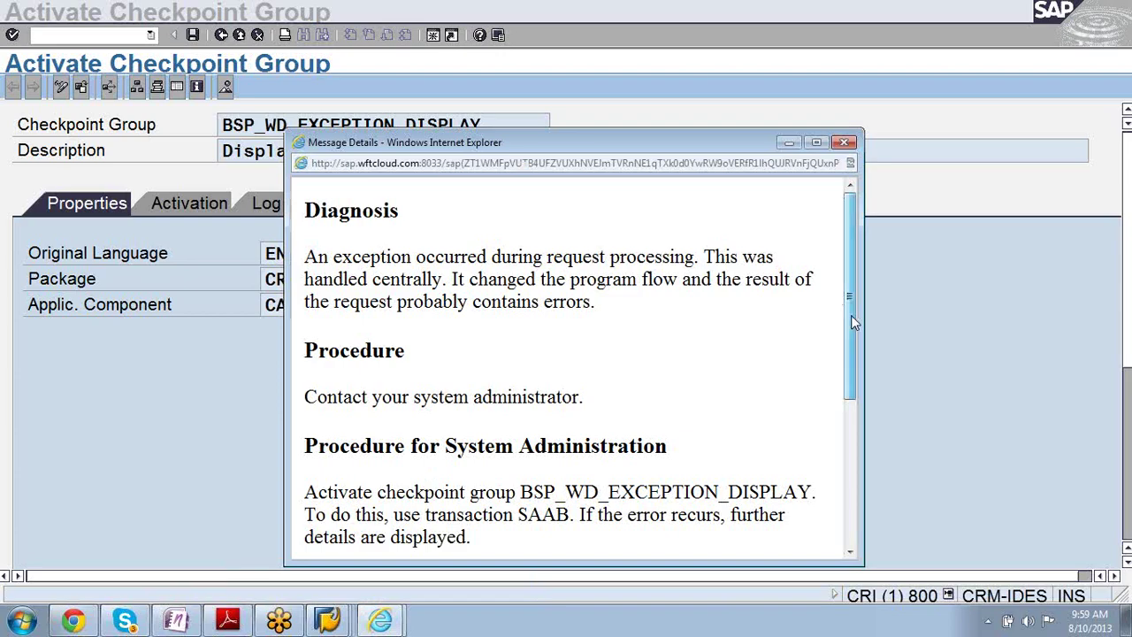
drag(851, 315, 847, 461)
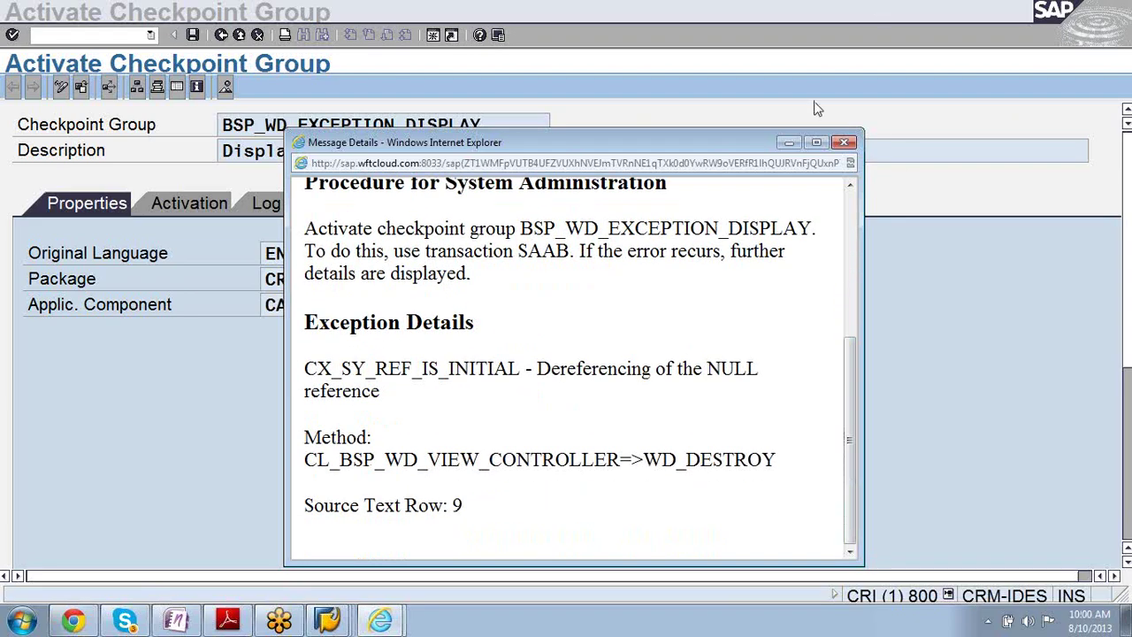
click(844, 143)
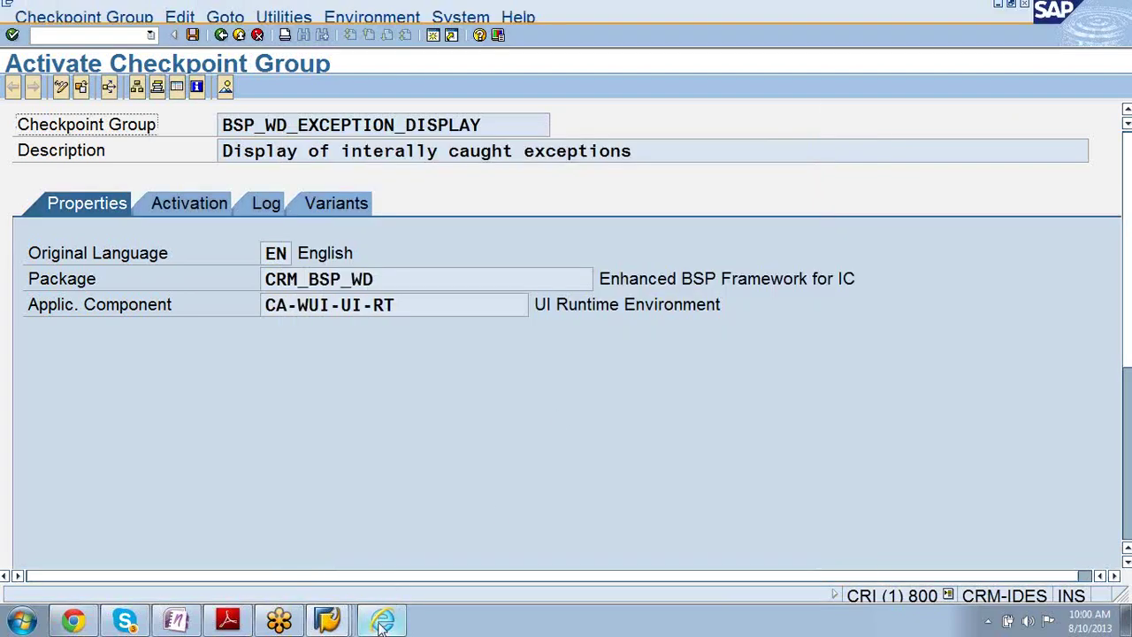
- Switch back to the Activate Checkpoint Group window and go back to the checkpoint overview
click(383, 622)
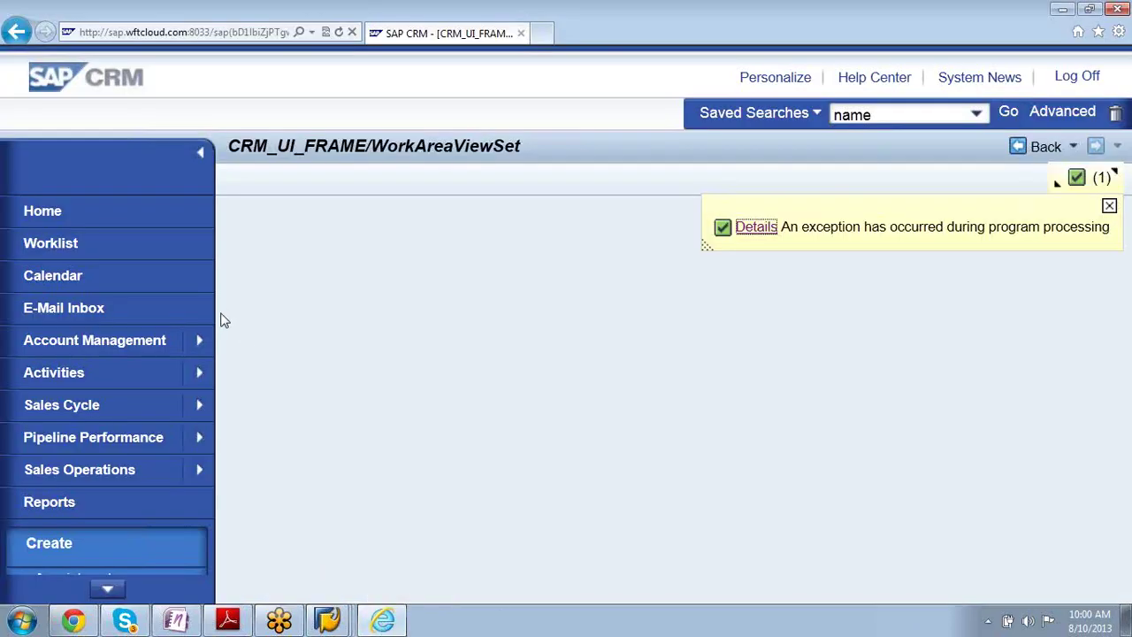
mouse_move(320, 619)
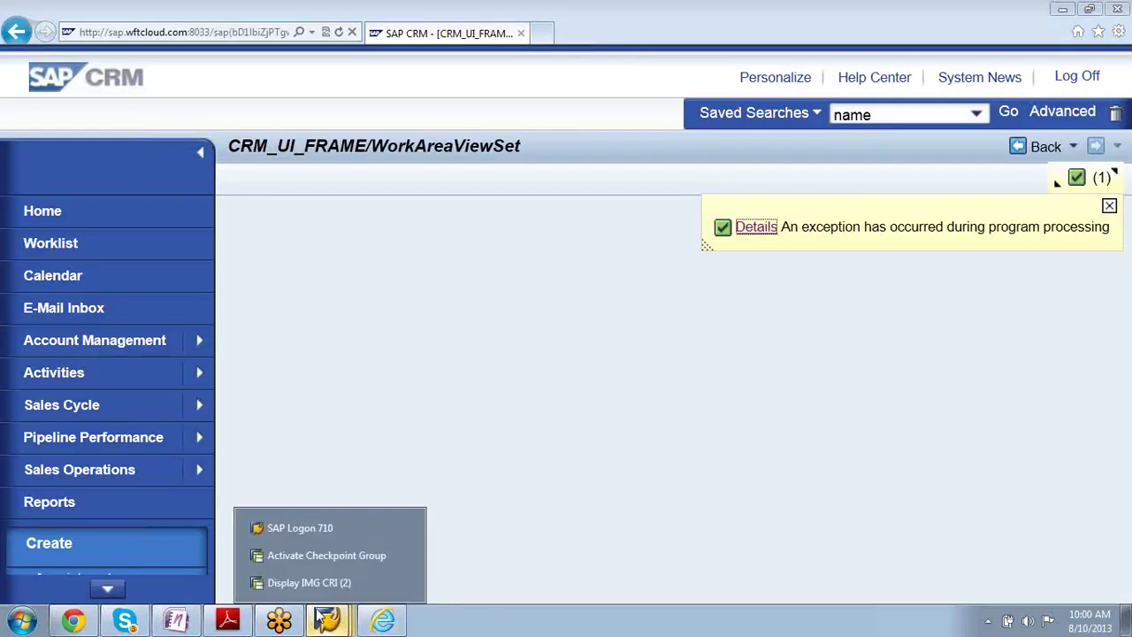
click(301, 557)
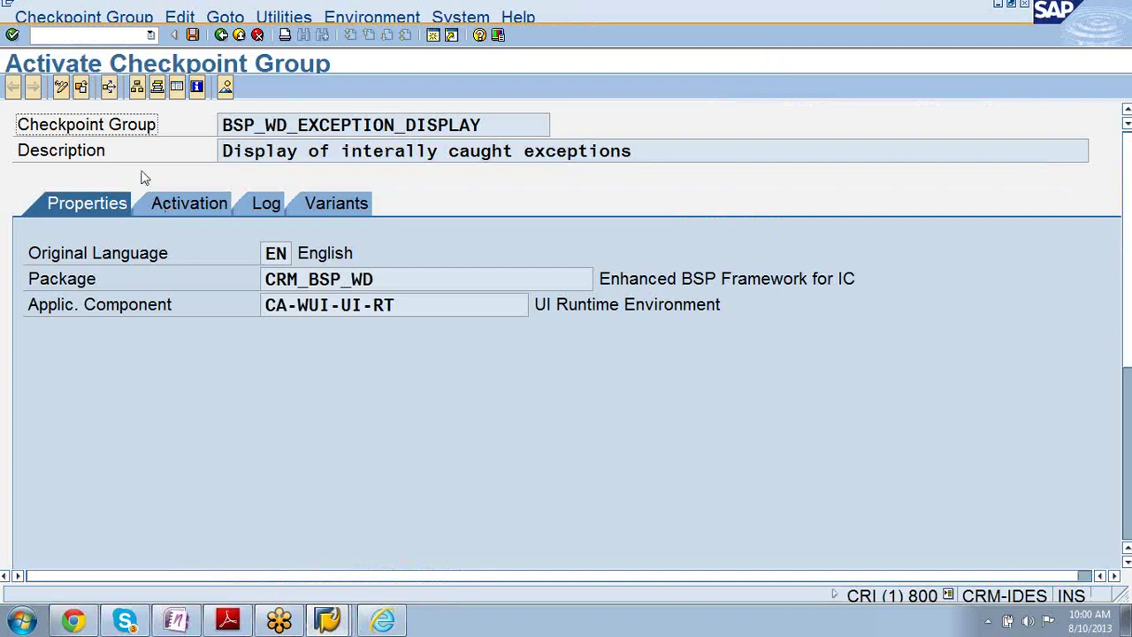
click(220, 35)
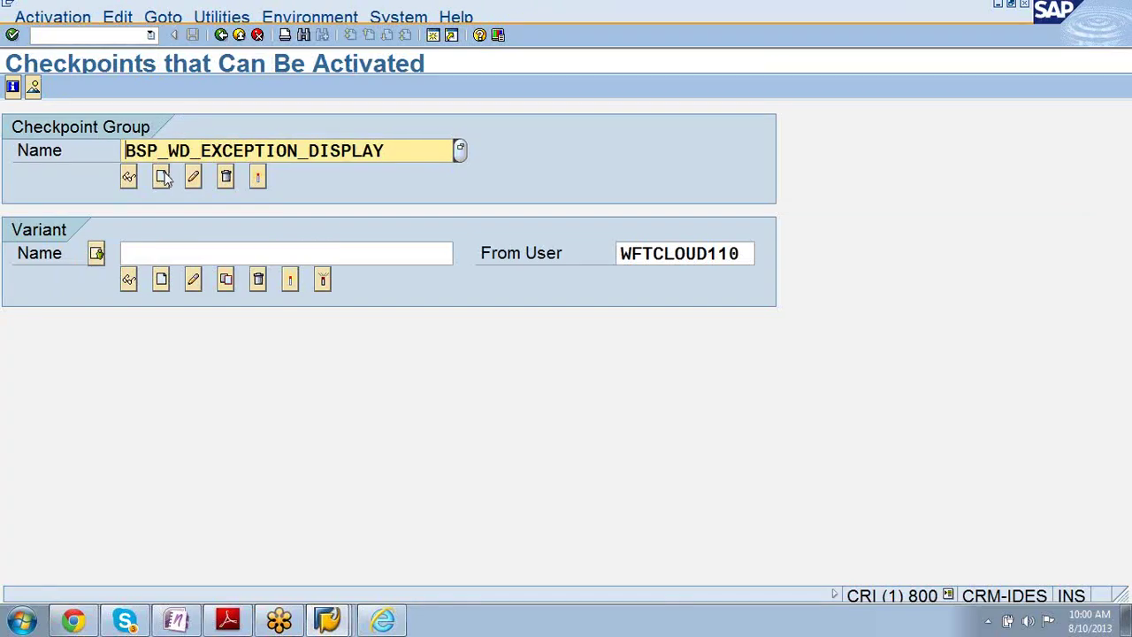
- Open BSP_WD_EXCEPTION_DISPLAY for change, accept the foreign namespace warning, and view All Activations
click(193, 178)
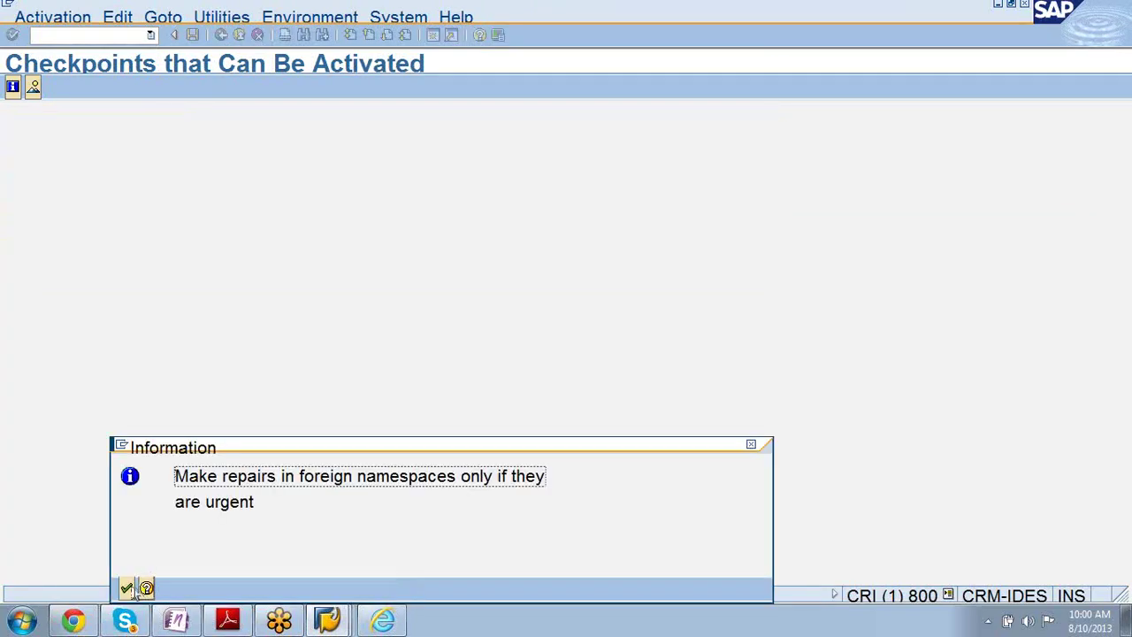
click(126, 589)
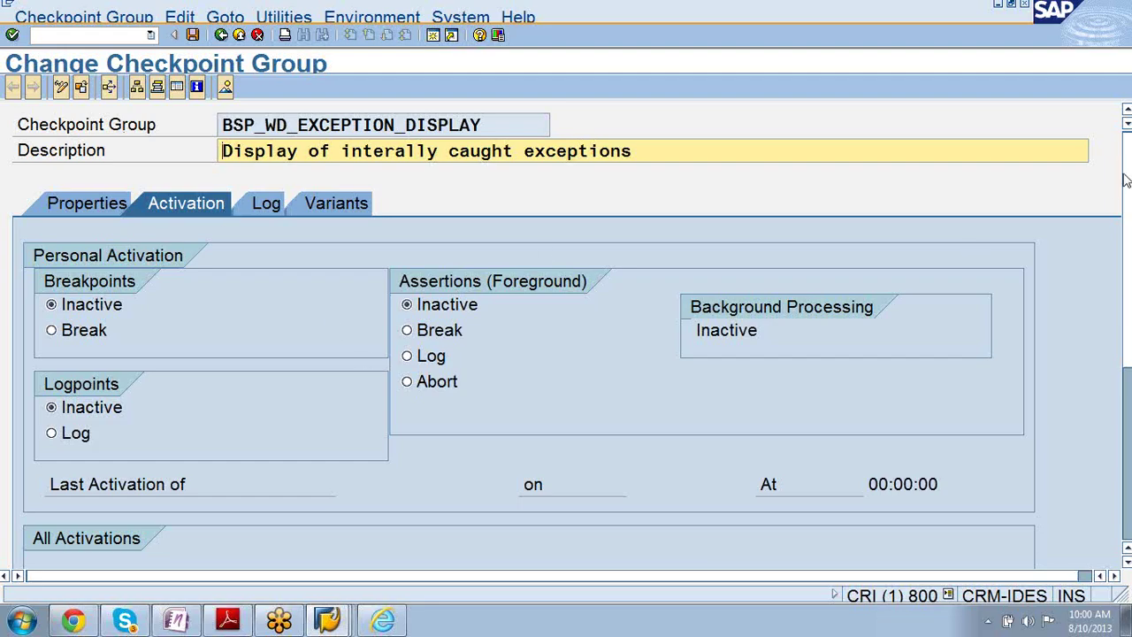
drag(1126, 182, 1131, 328)
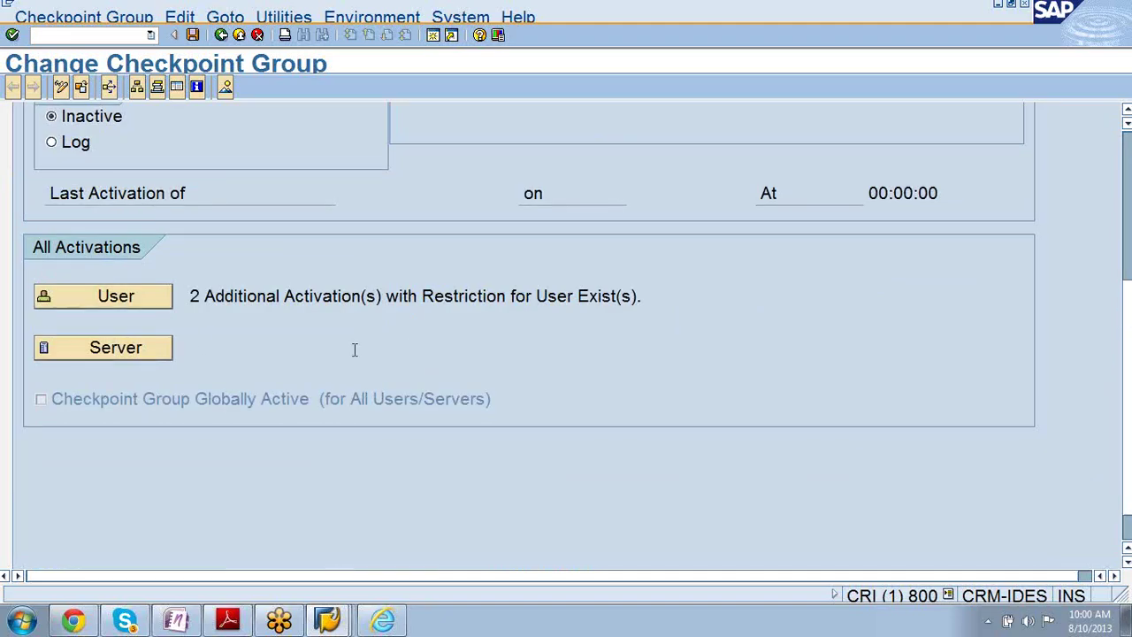
- Create a Global Settings server activation for CRM-IDES_CRI_33 and confirm the server list
click(108, 351)
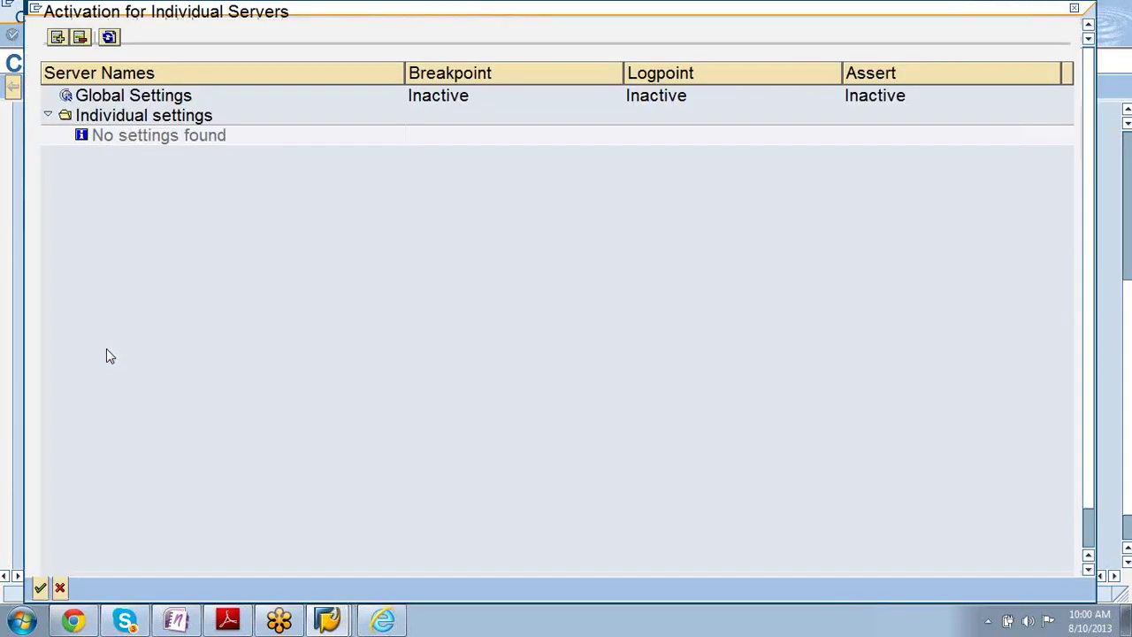
click(110, 120)
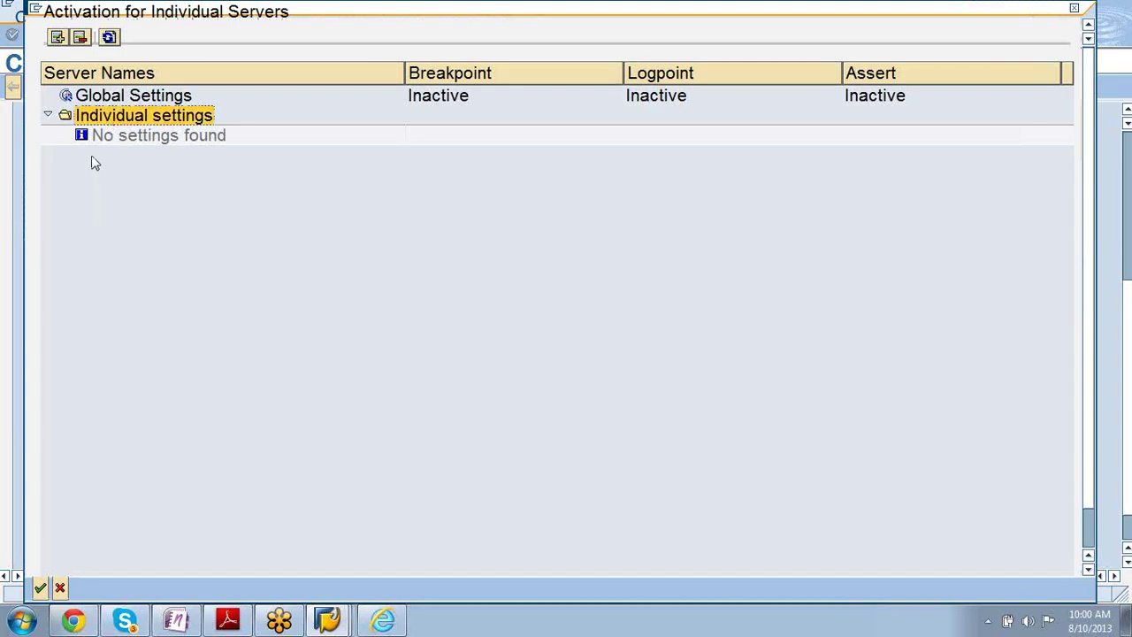
click(91, 98)
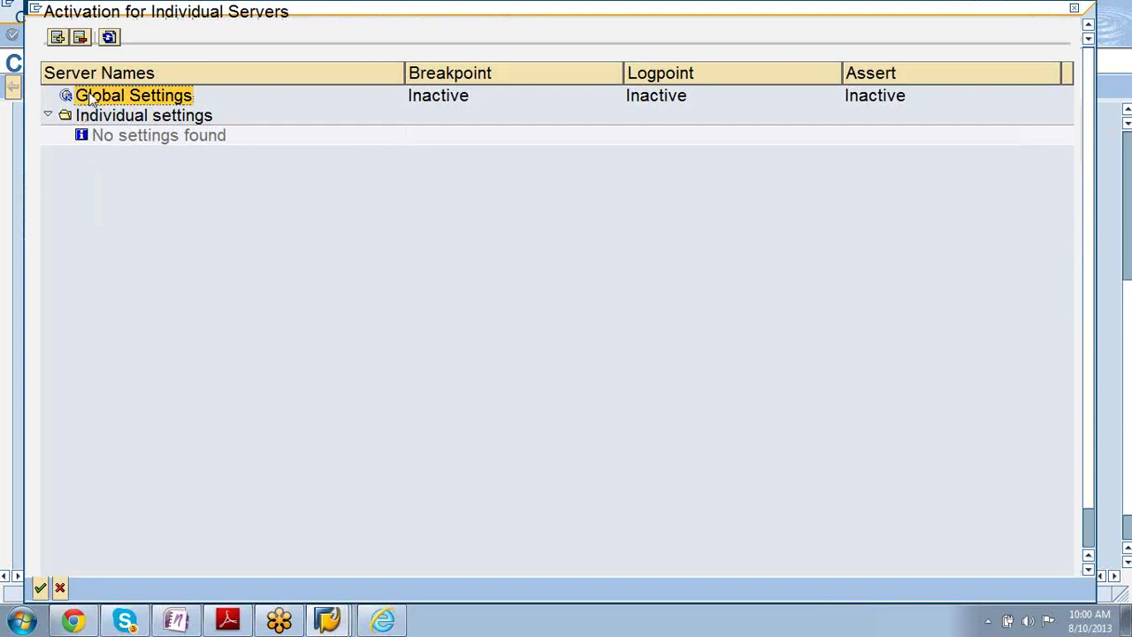
click(56, 38)
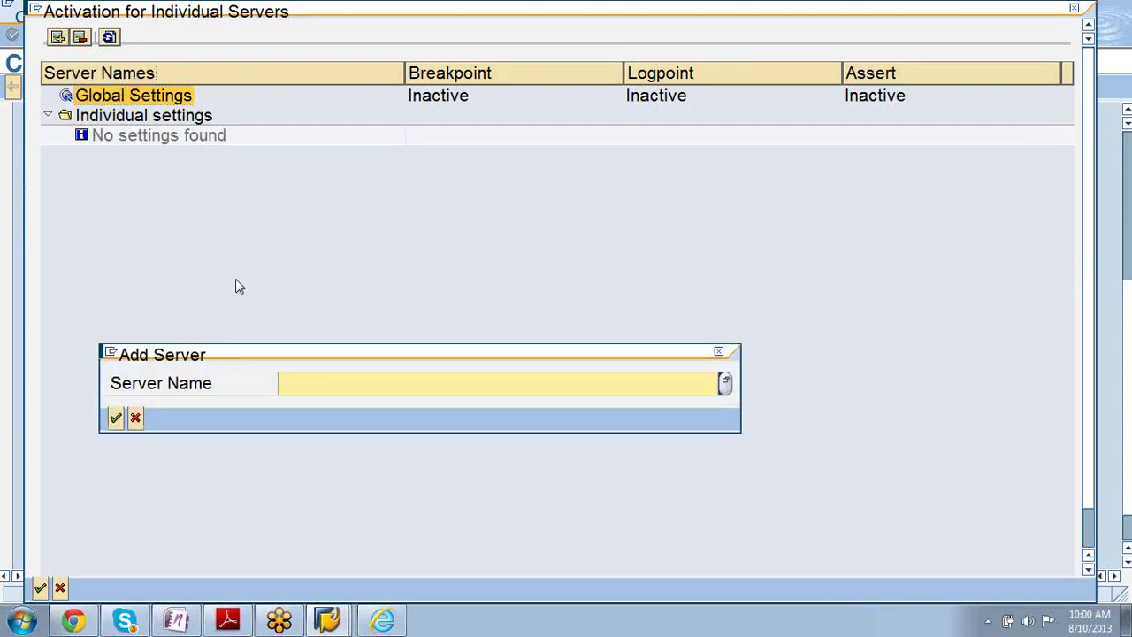
click(725, 385)
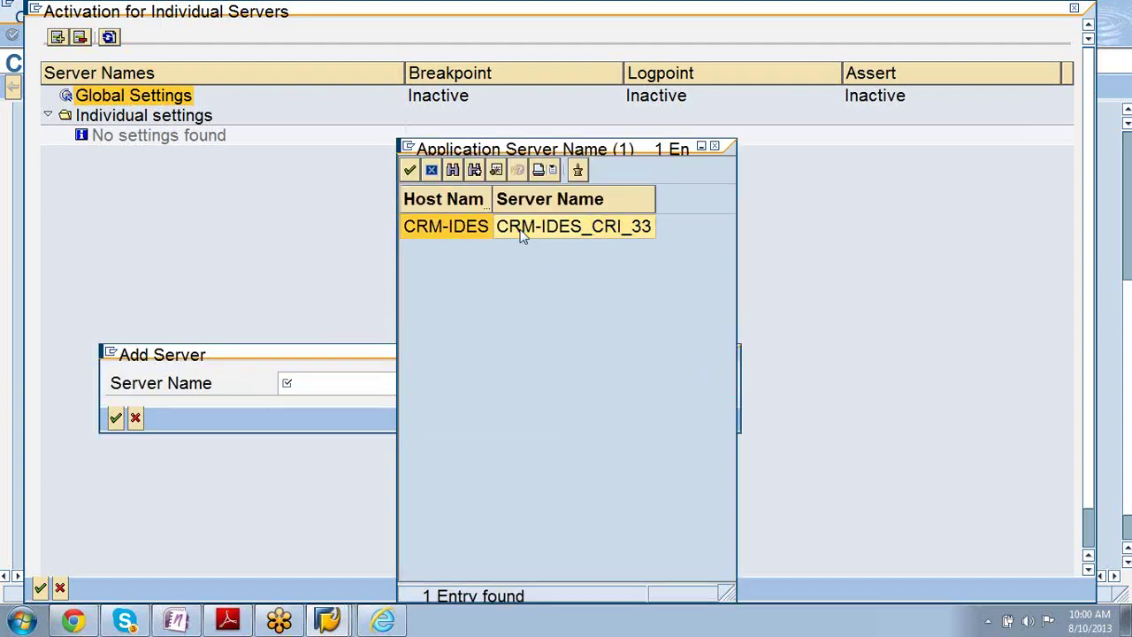
double_click(523, 228)
click(116, 419)
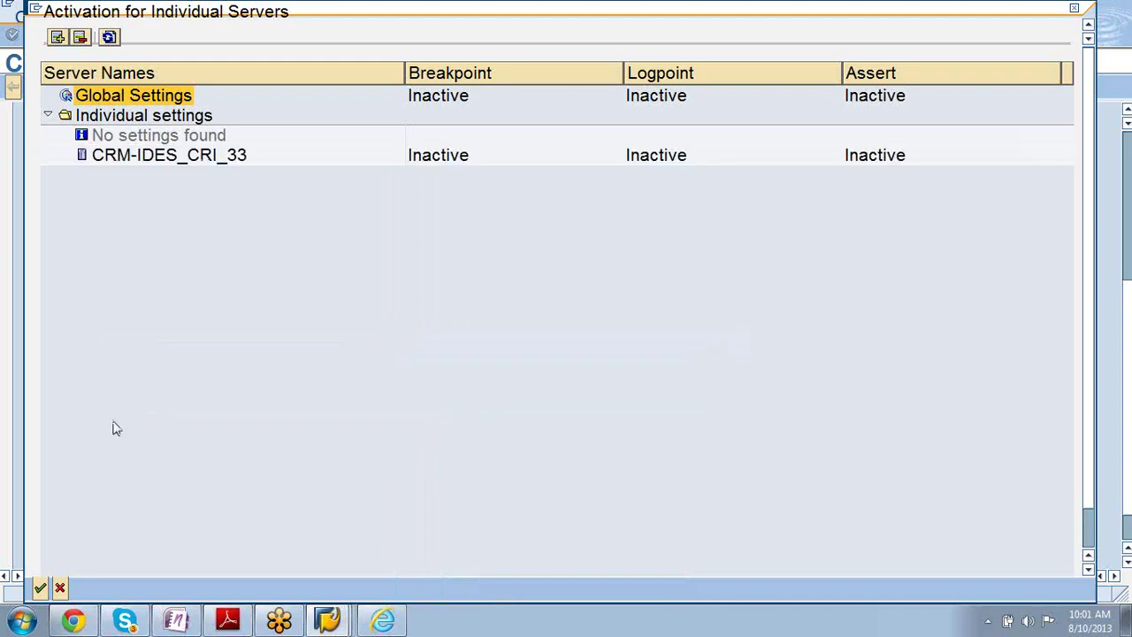
click(245, 155)
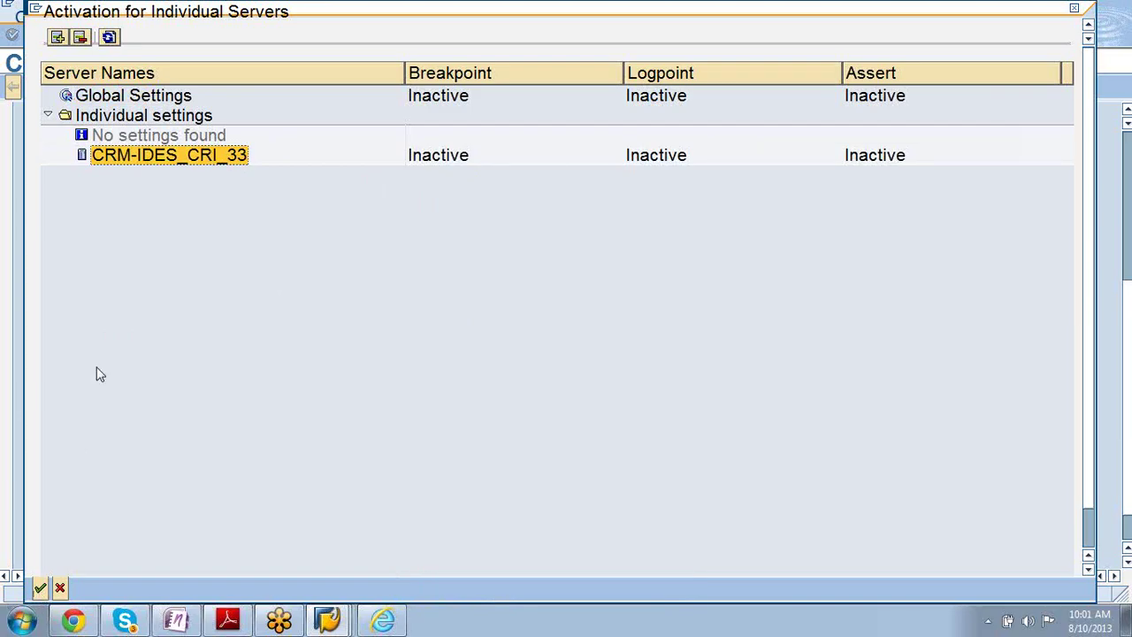
click(39, 588)
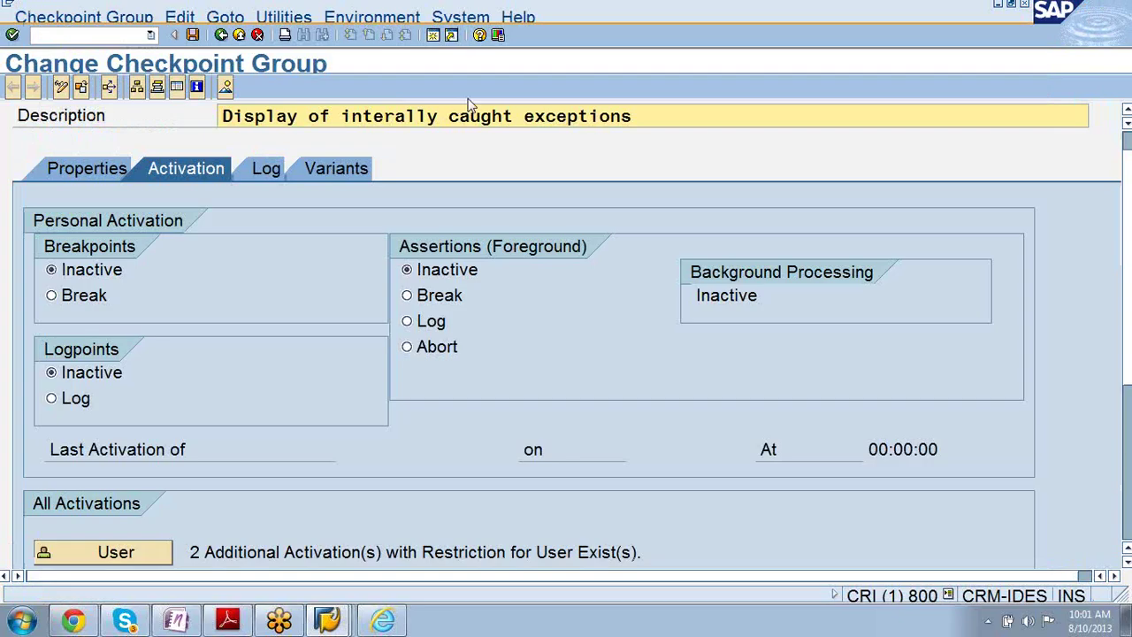
- Inspect the per-user breakpoint activations and cancel without saving changes
drag(1128, 230, 1129, 382)
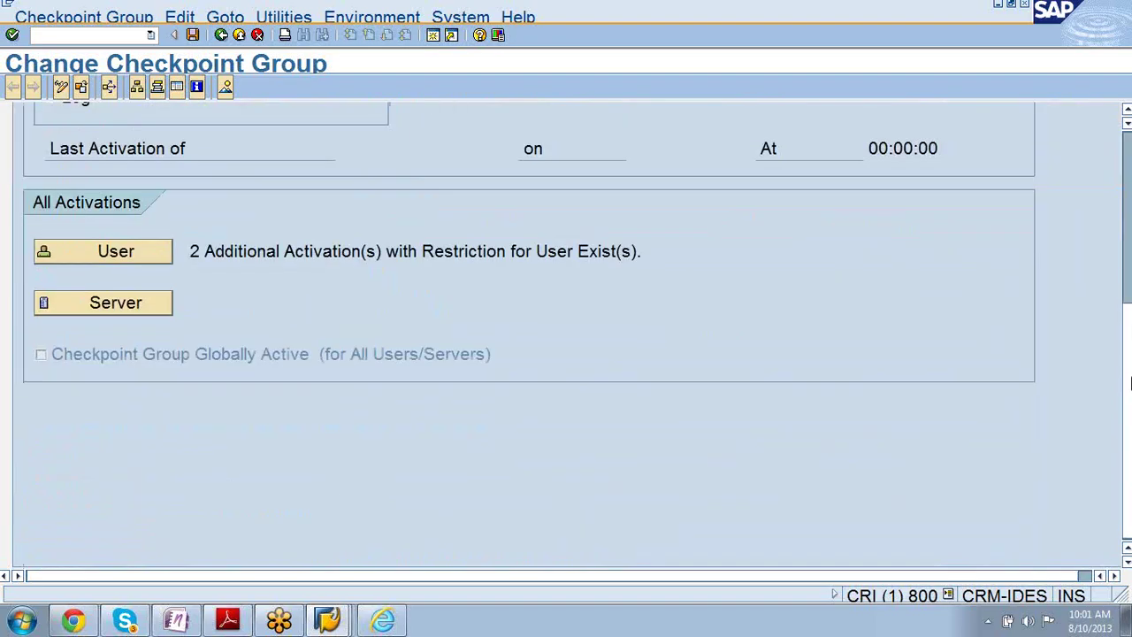
click(88, 255)
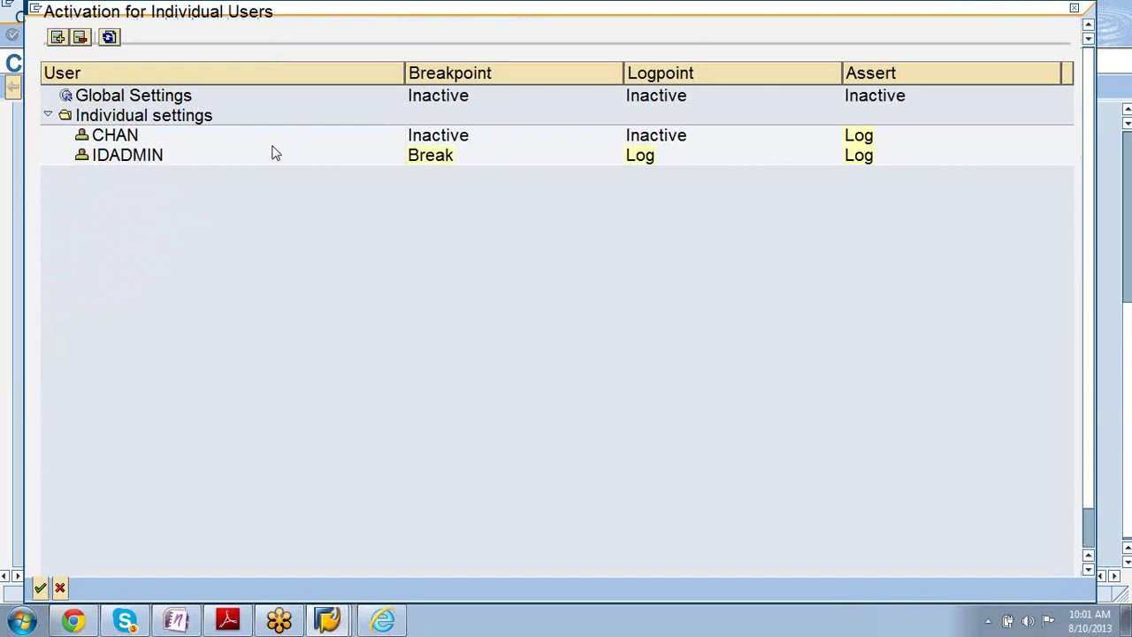
click(421, 165)
click(421, 165)
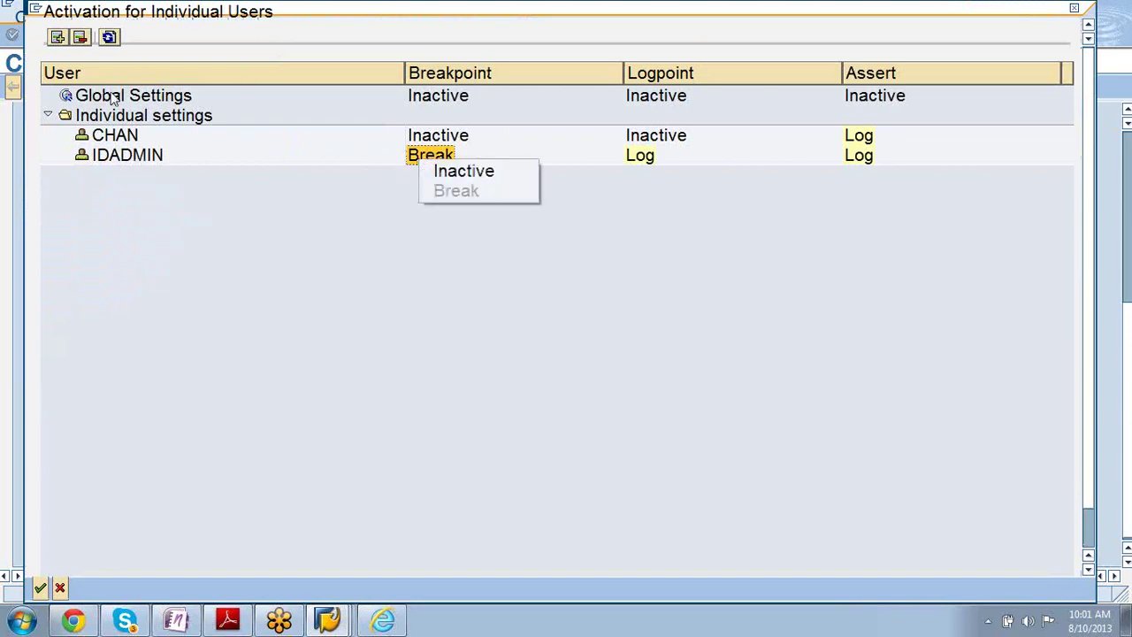
click(116, 164)
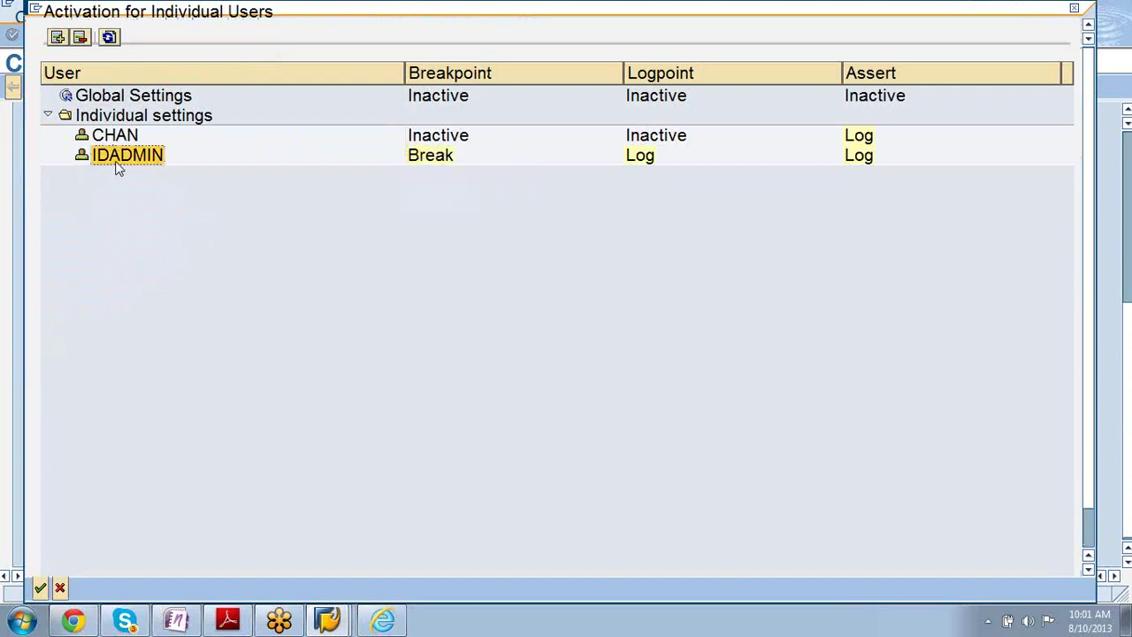
click(109, 37)
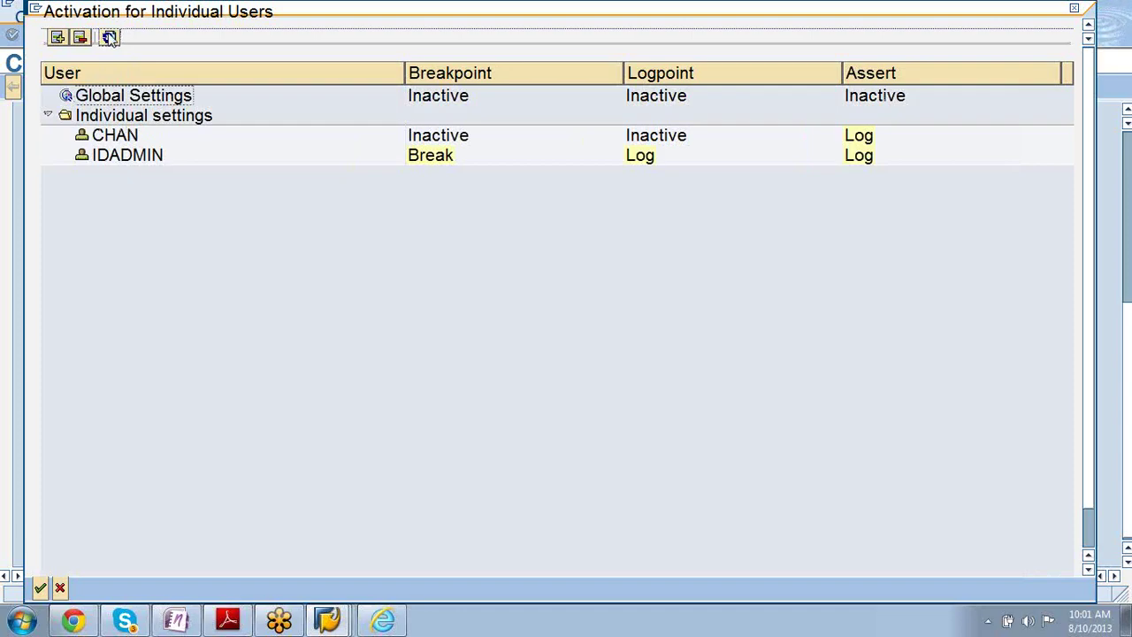
click(61, 588)
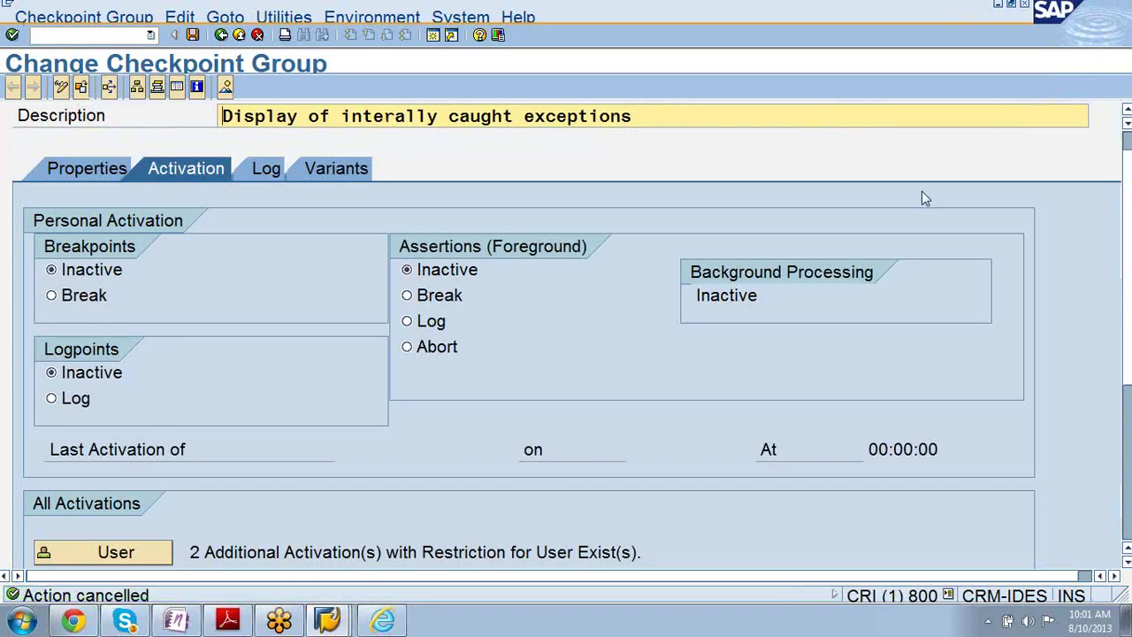
- Minimize the SAP CRM browser and bring the CR300 Sales PDF forward
click(389, 619)
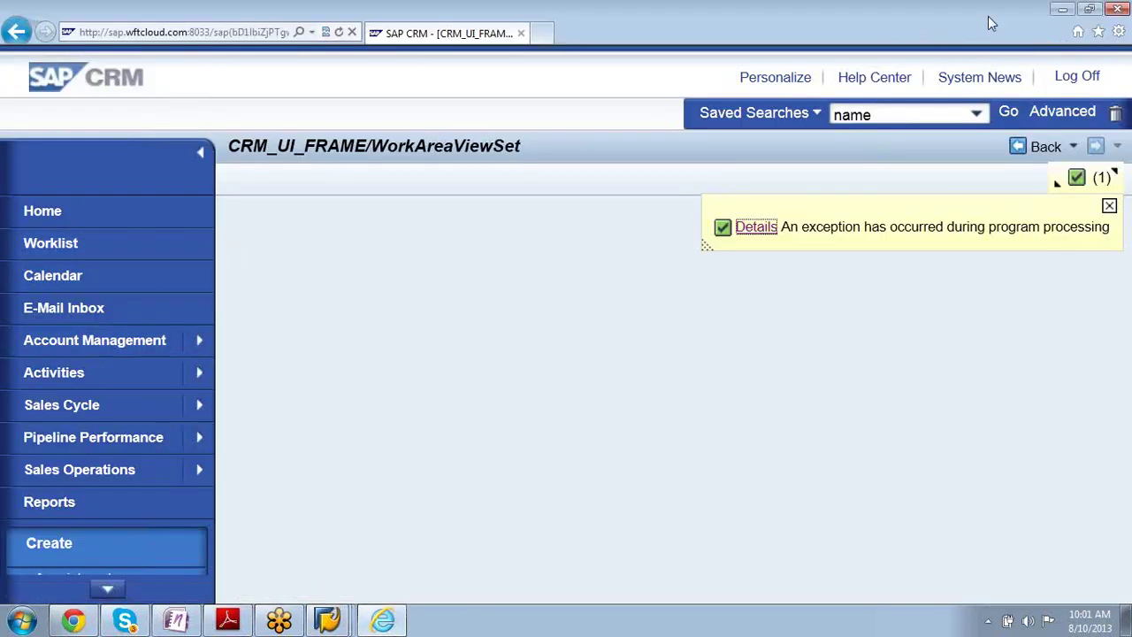
click(1062, 10)
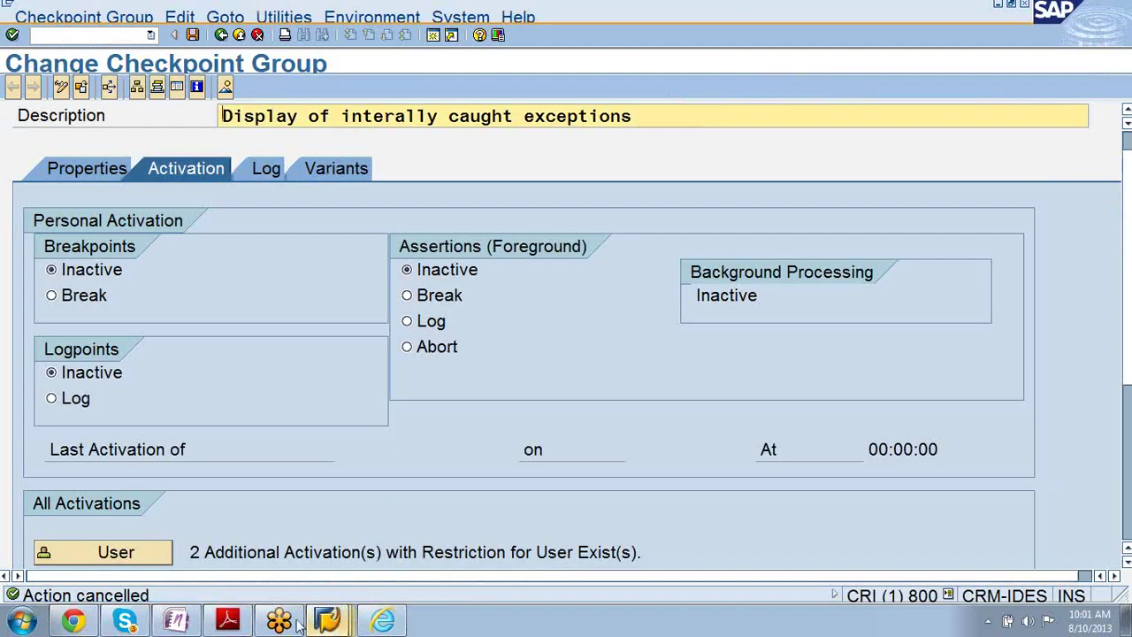
click(227, 620)
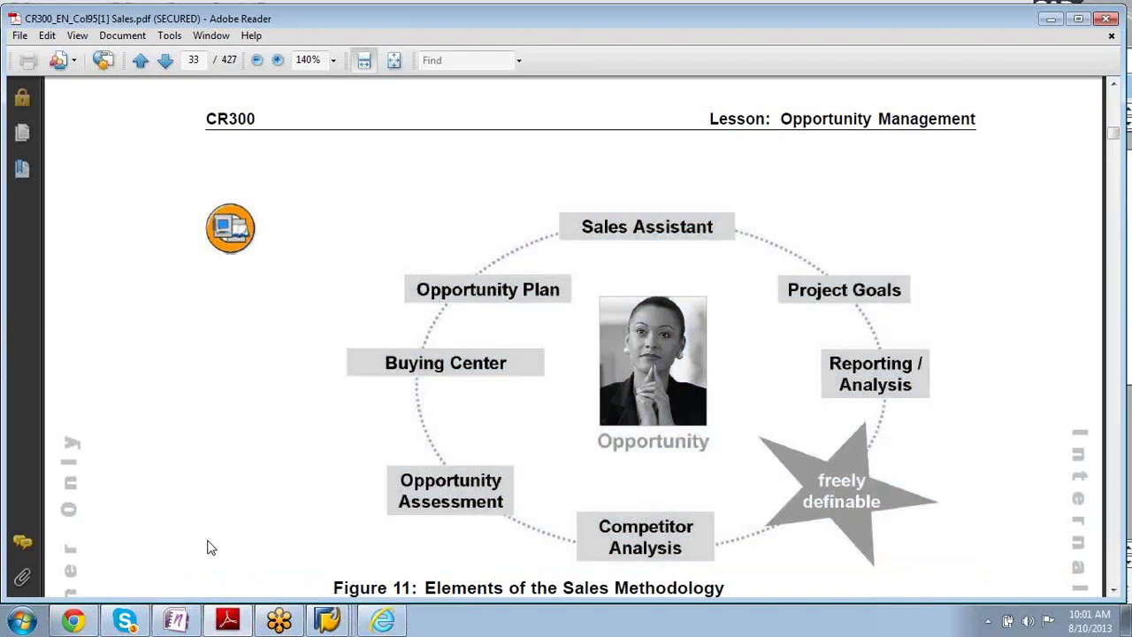
- Scroll to Figure 12 on page 34 and mark the Customizing: Action Profile note
scroll(211, 547, down, 10)
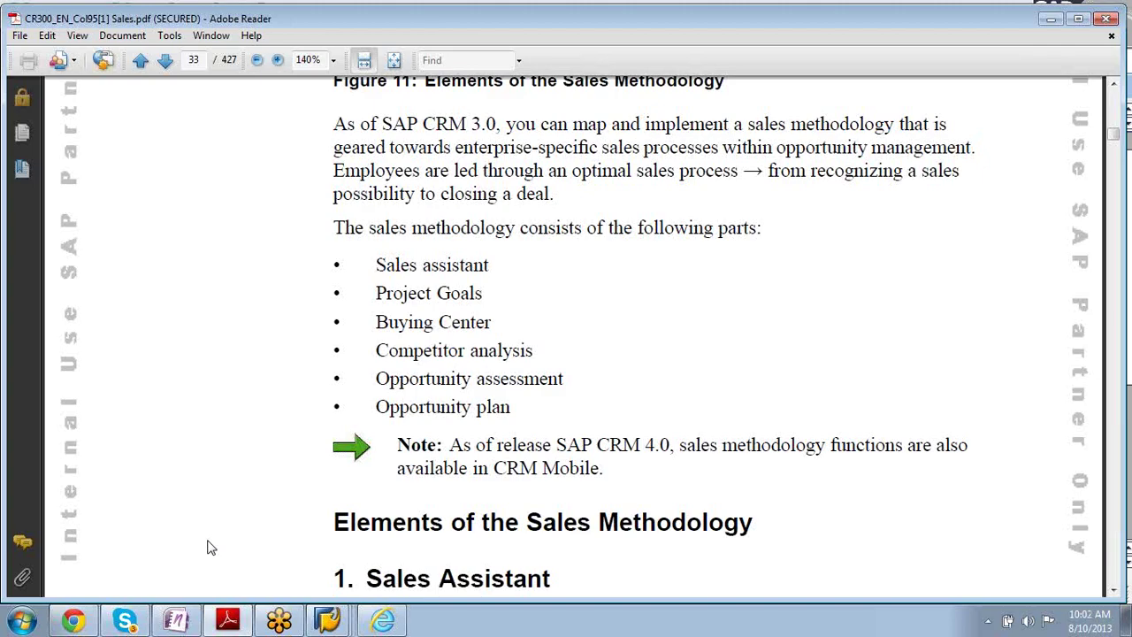
scroll(211, 548, down, 10)
scroll(211, 547, down, 10)
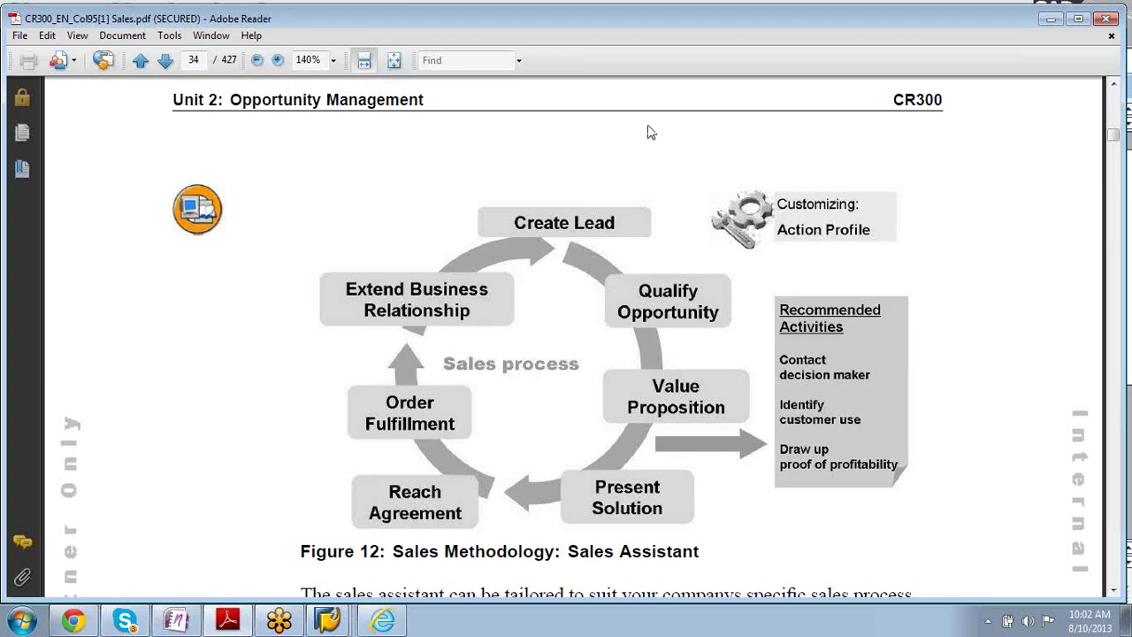
drag(873, 232, 789, 208)
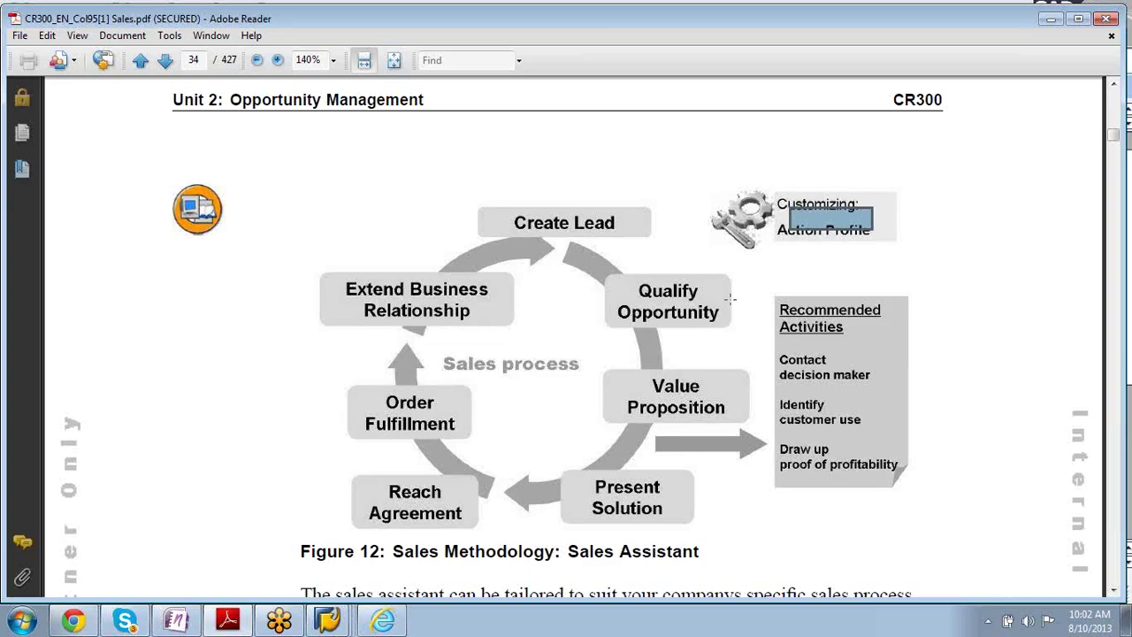
click(327, 619)
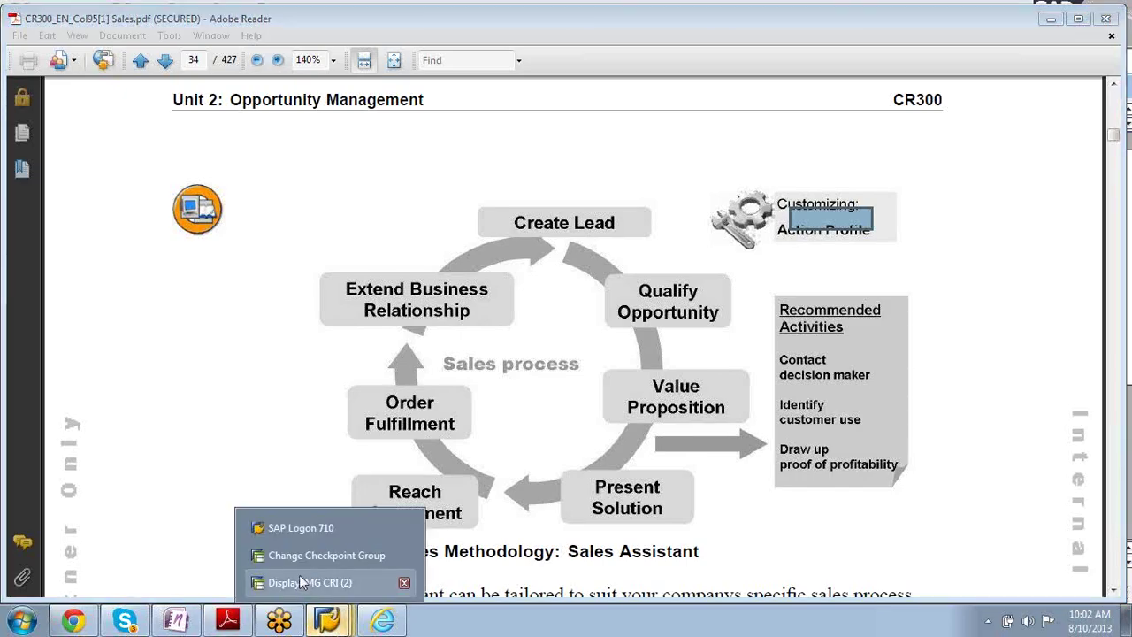
- In Display IMG, expand Customer Relationship Management > Basic Functions > Actions
click(304, 582)
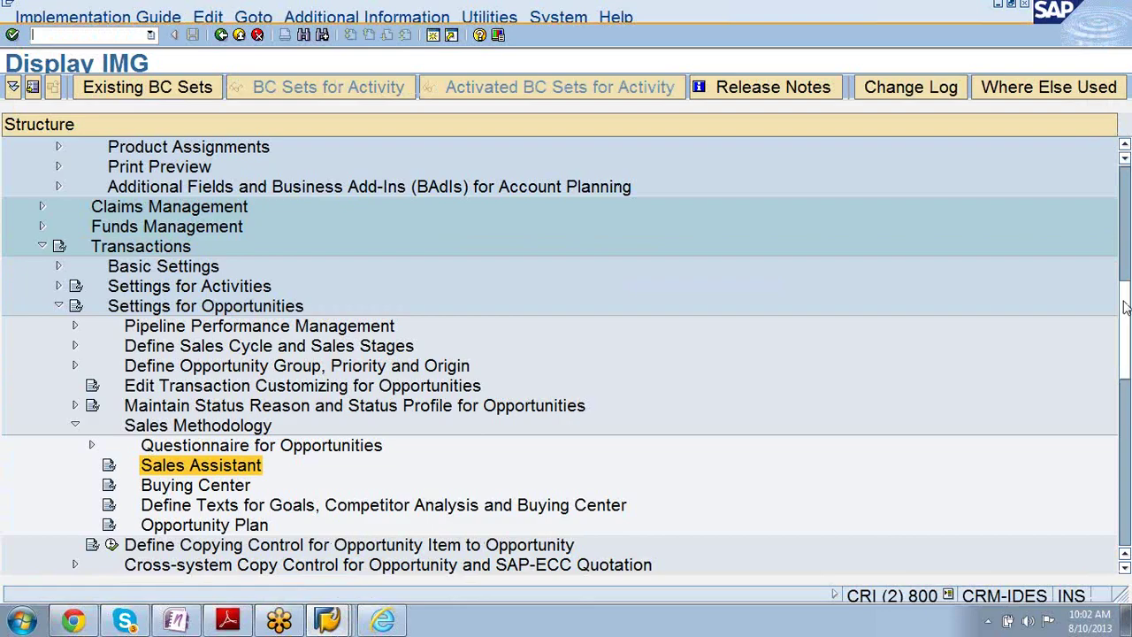
drag(1125, 319, 1125, 230)
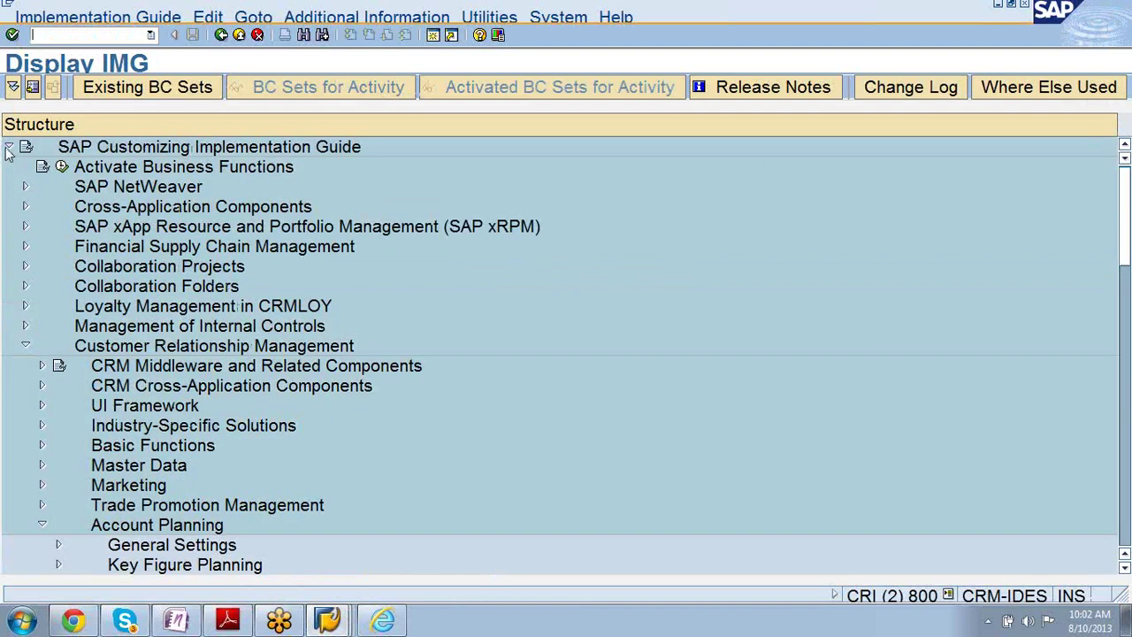
click(8, 147)
click(9, 146)
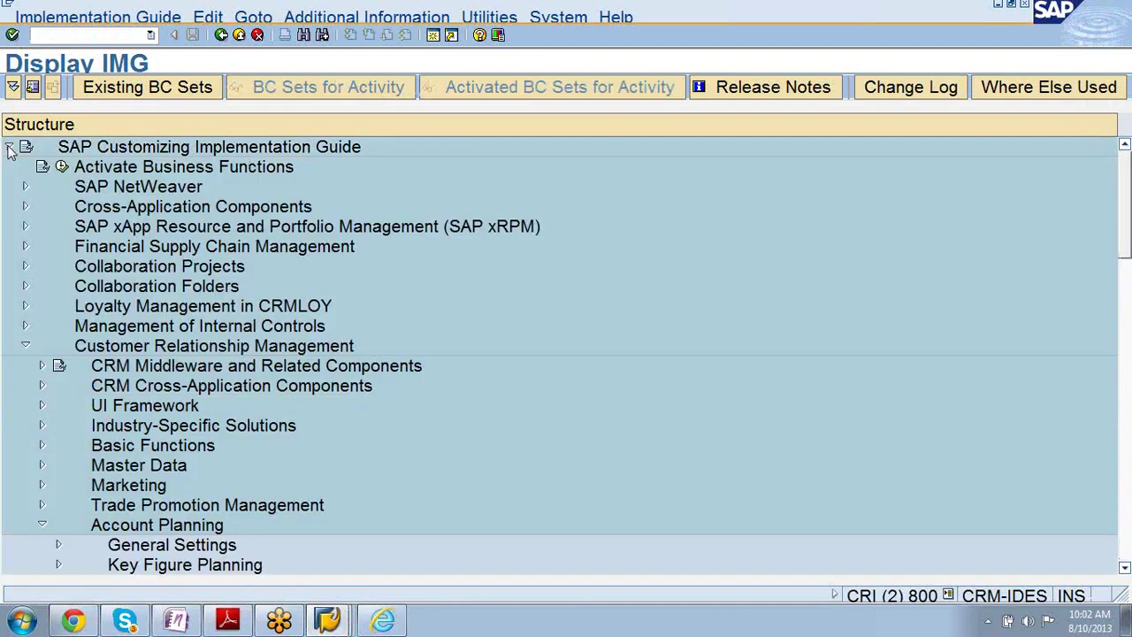
click(25, 347)
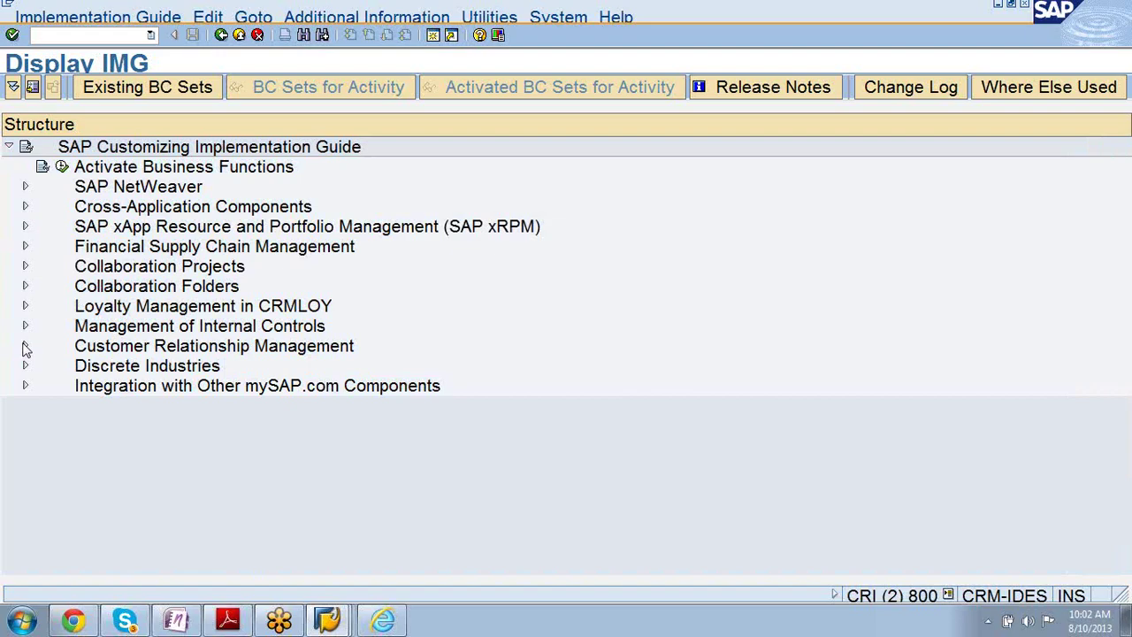
click(26, 346)
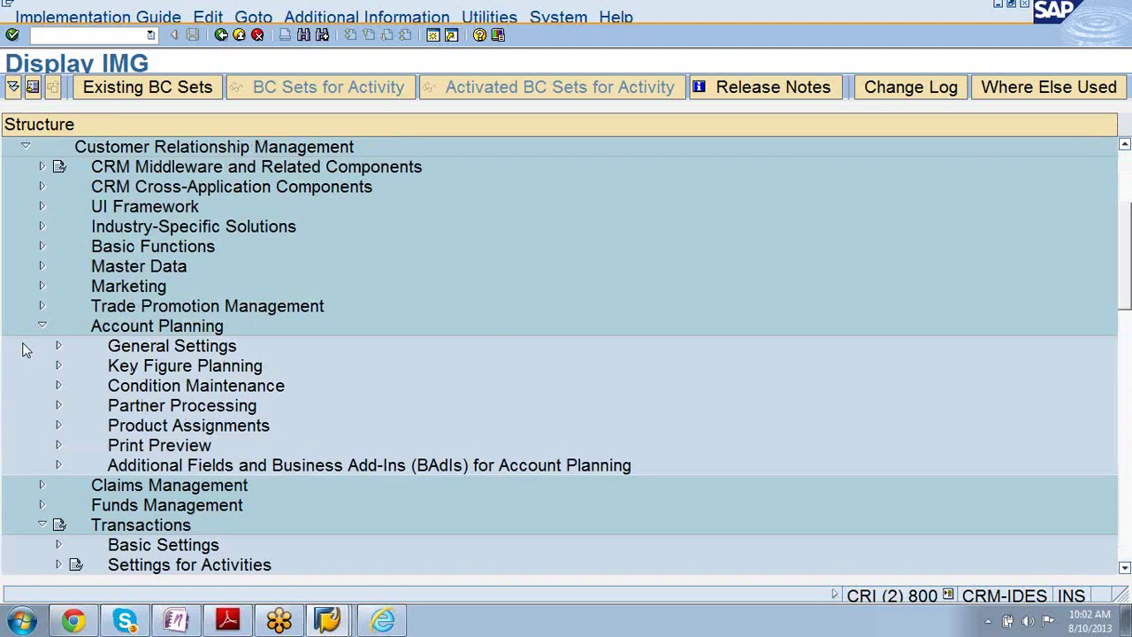
click(42, 327)
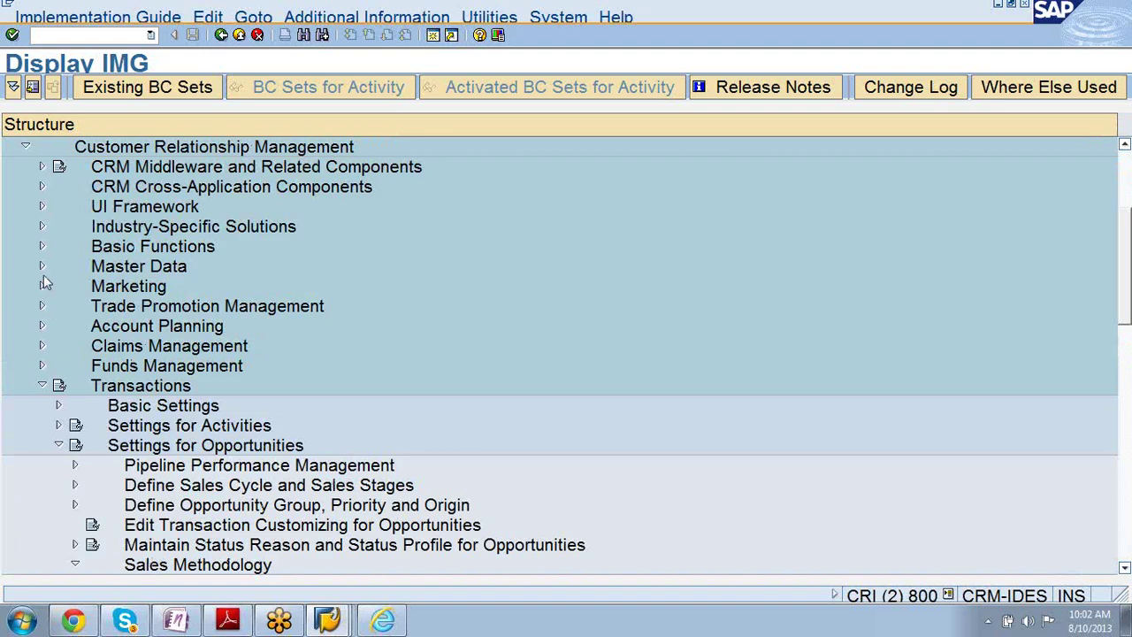
click(41, 248)
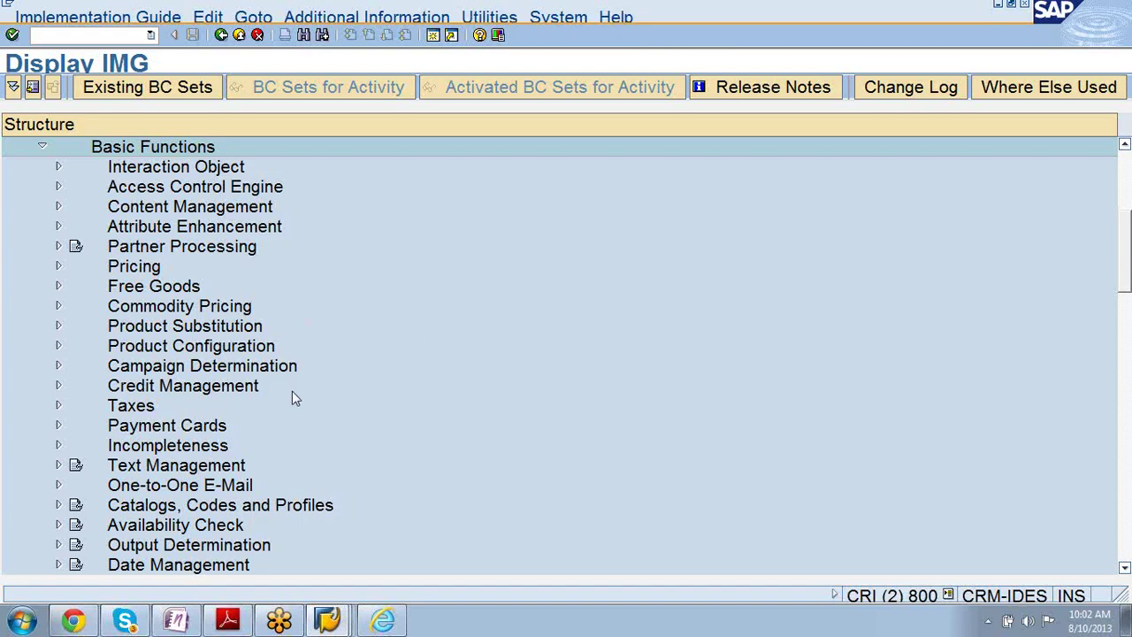
drag(1127, 257, 1127, 274)
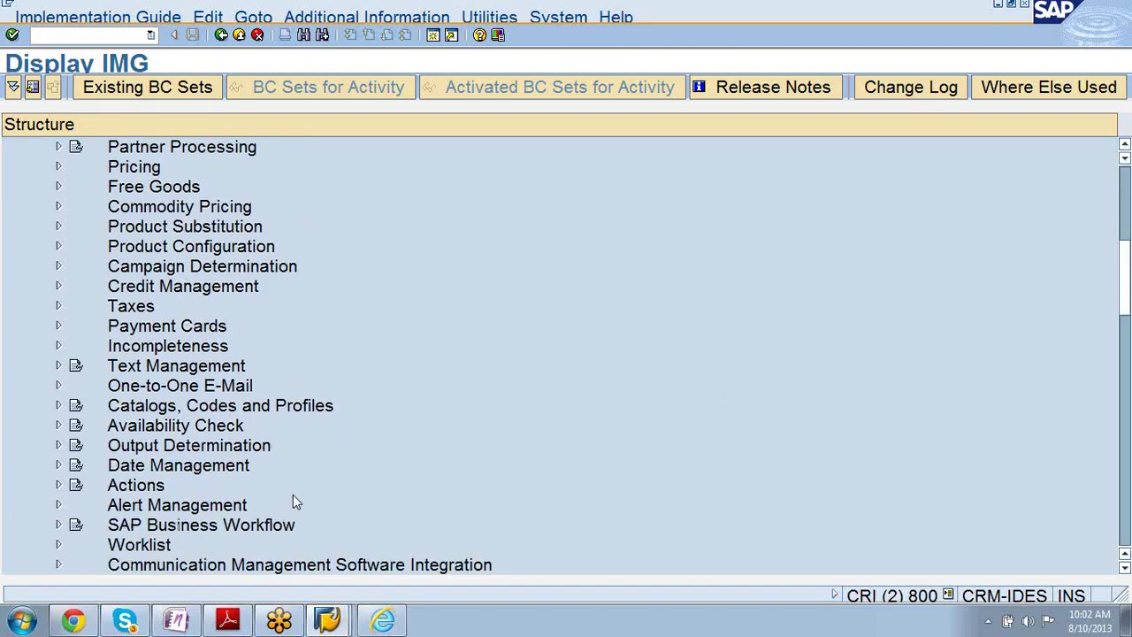
click(59, 485)
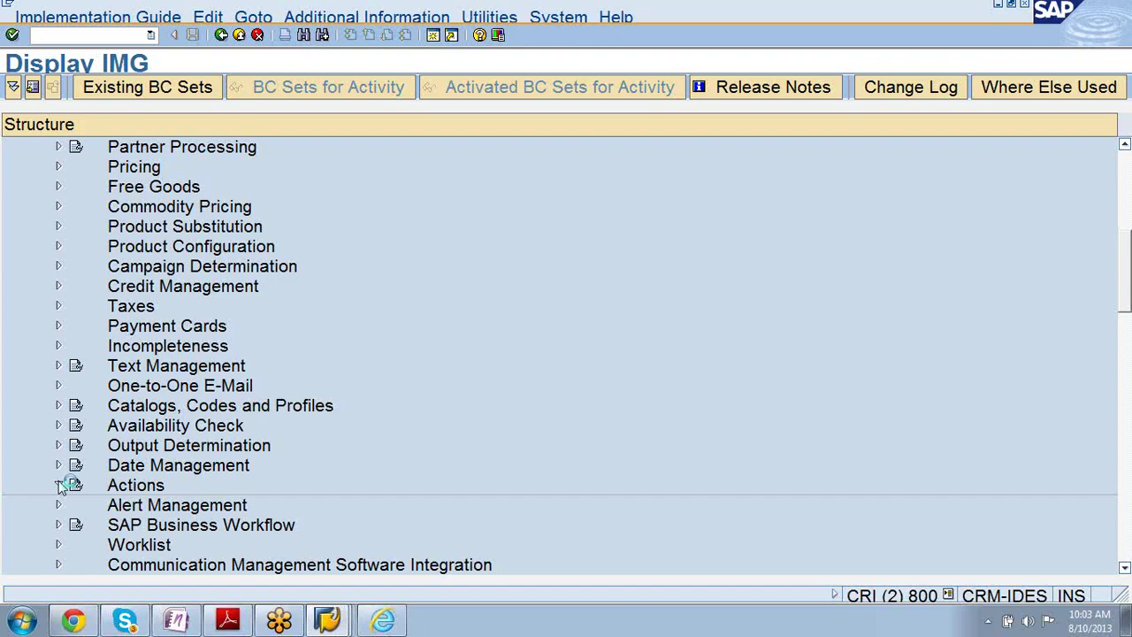
- Expand the Actions node and list the open SAP windows, Change Checkpoint Group and Display IMG
click(58, 484)
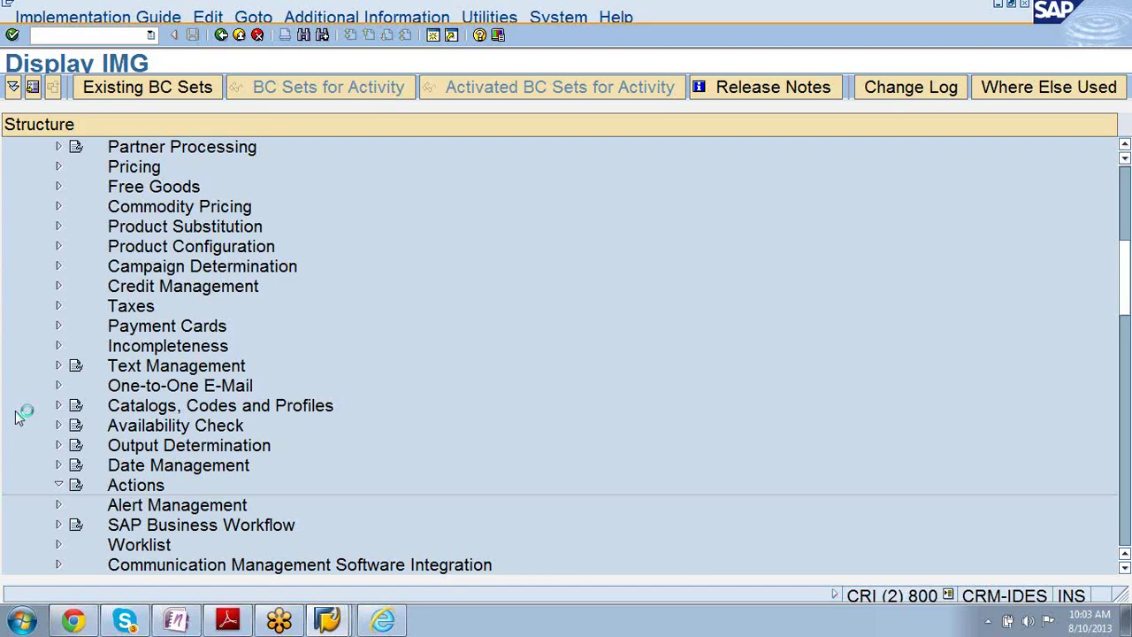
click(327, 622)
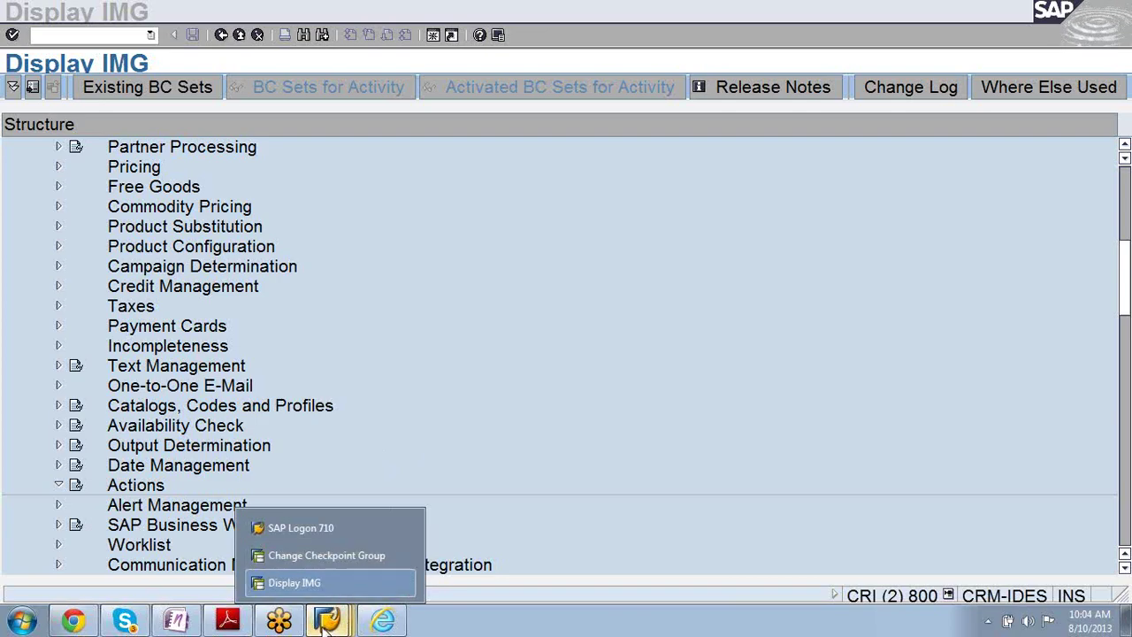
- Close all open SAP windows from the SAP Logon taskbar menu, repeating until they close
right_click(320, 619)
click(307, 592)
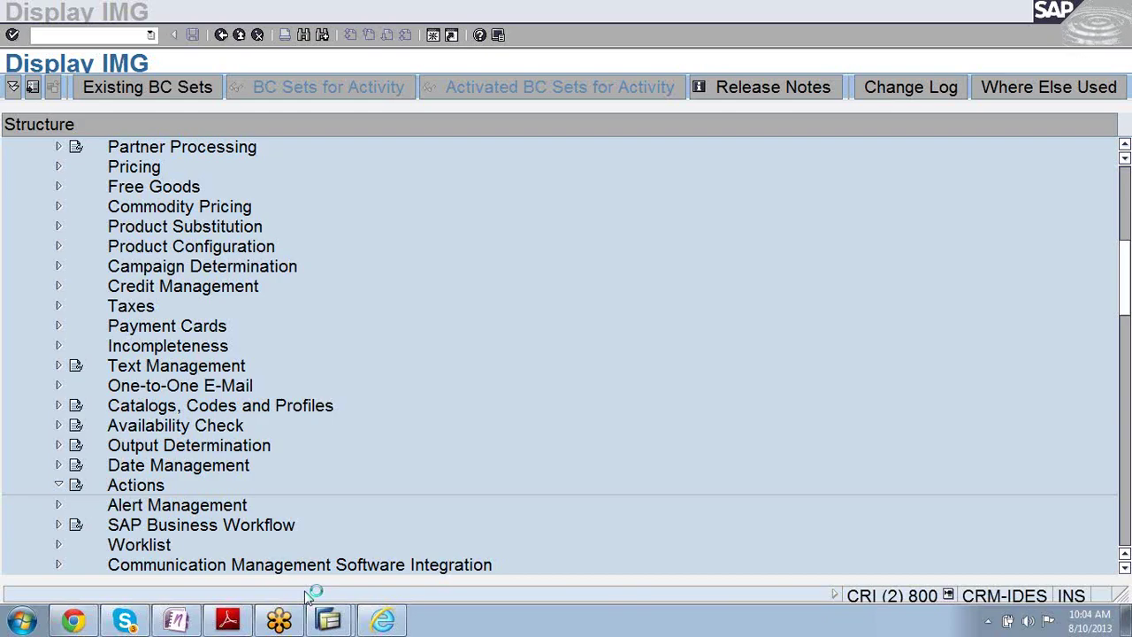
right_click(325, 611)
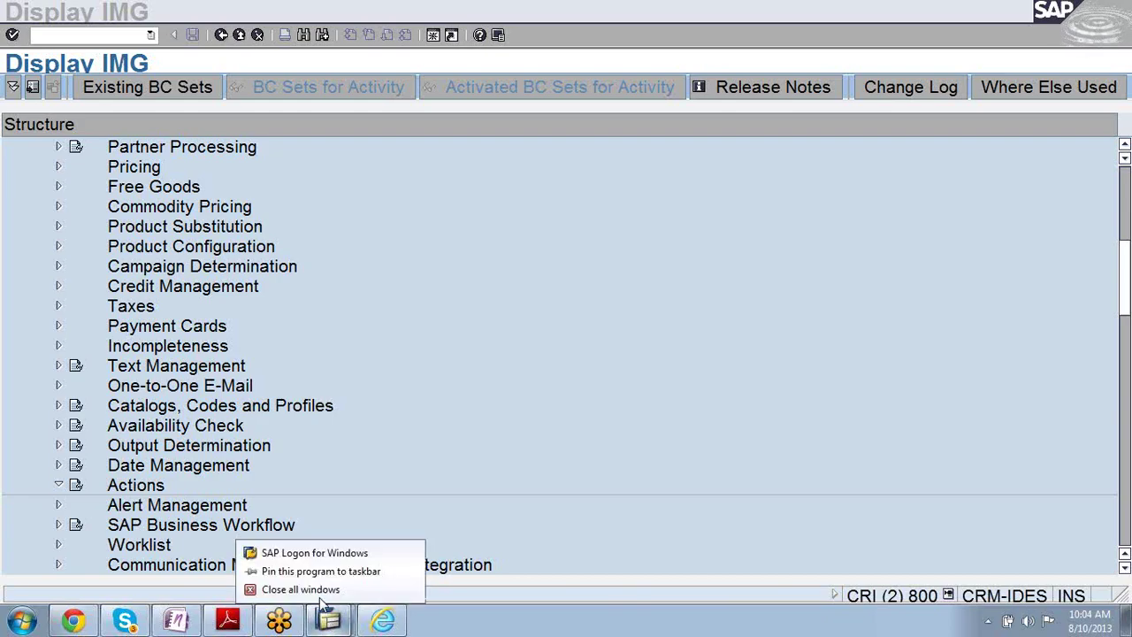
click(320, 598)
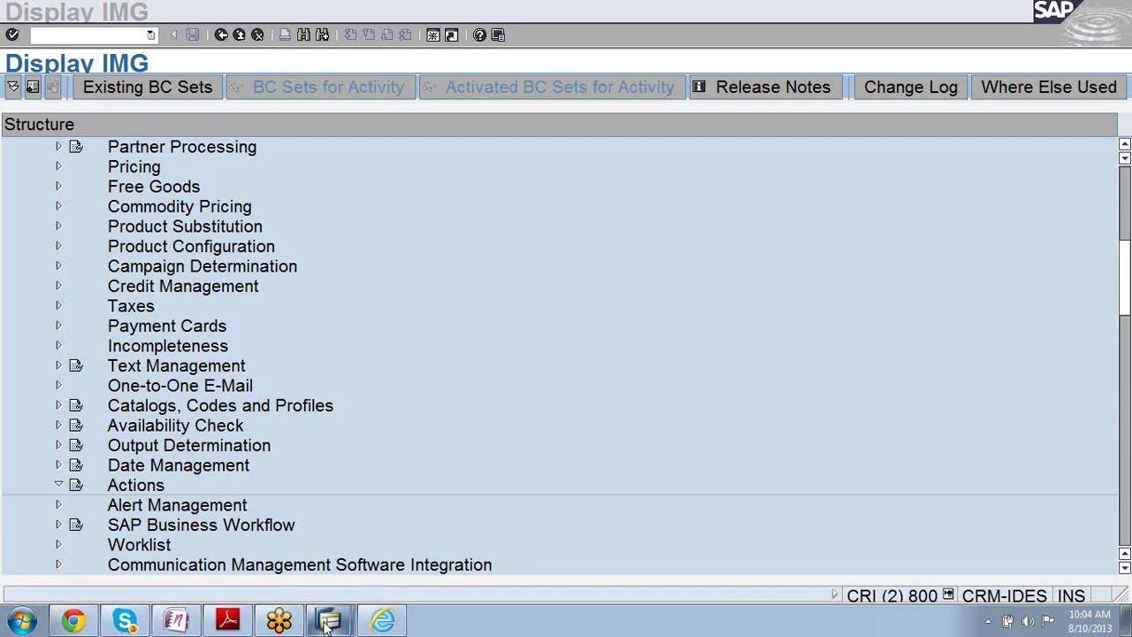
mouse_move(325, 623)
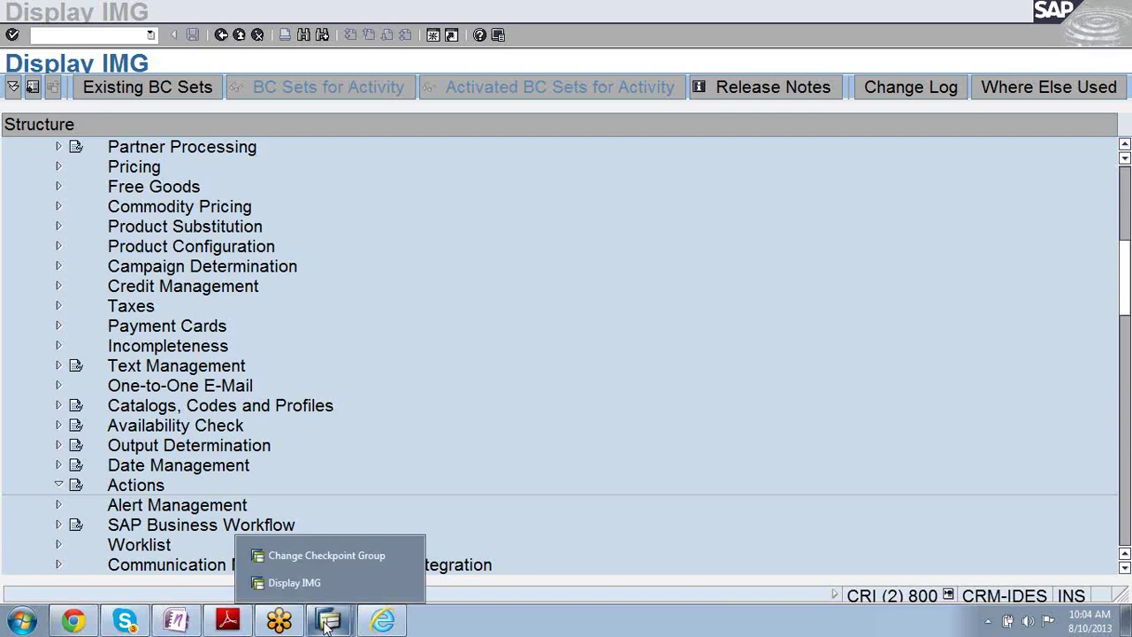
right_click(325, 623)
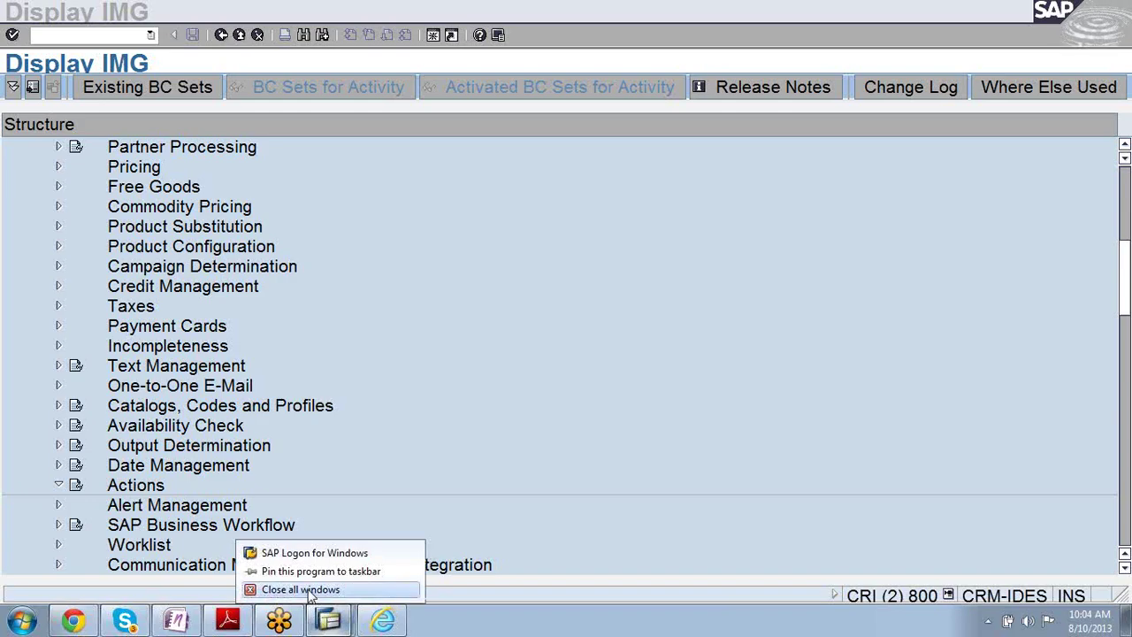
click(310, 590)
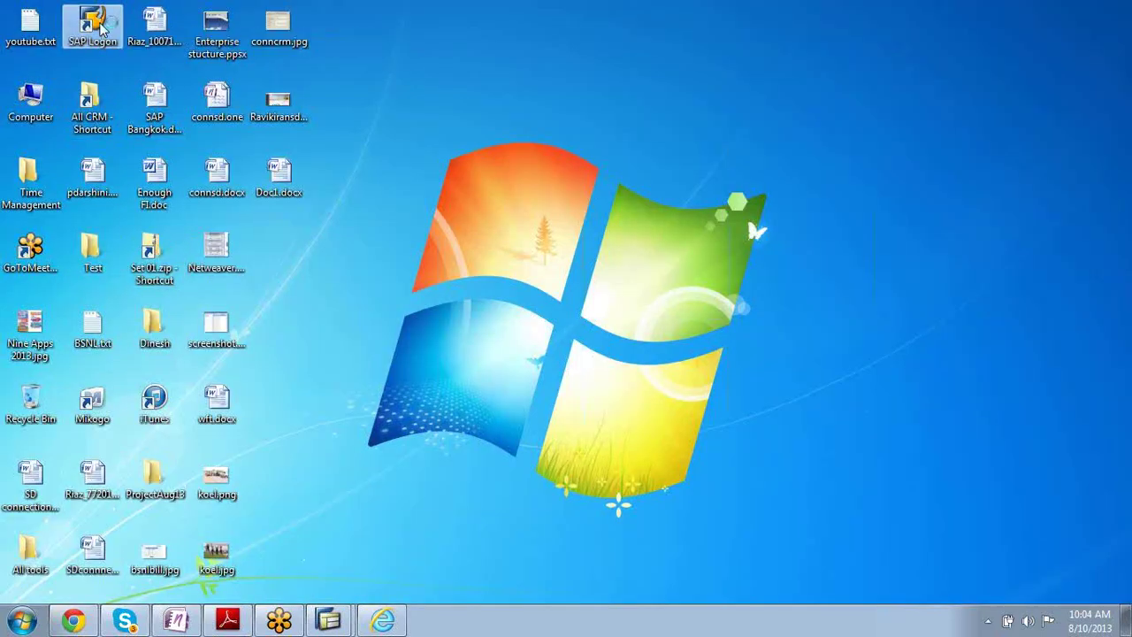
- Log on to client 800 with the suggested user and password, continuing this logon and ending others
click(675, 242)
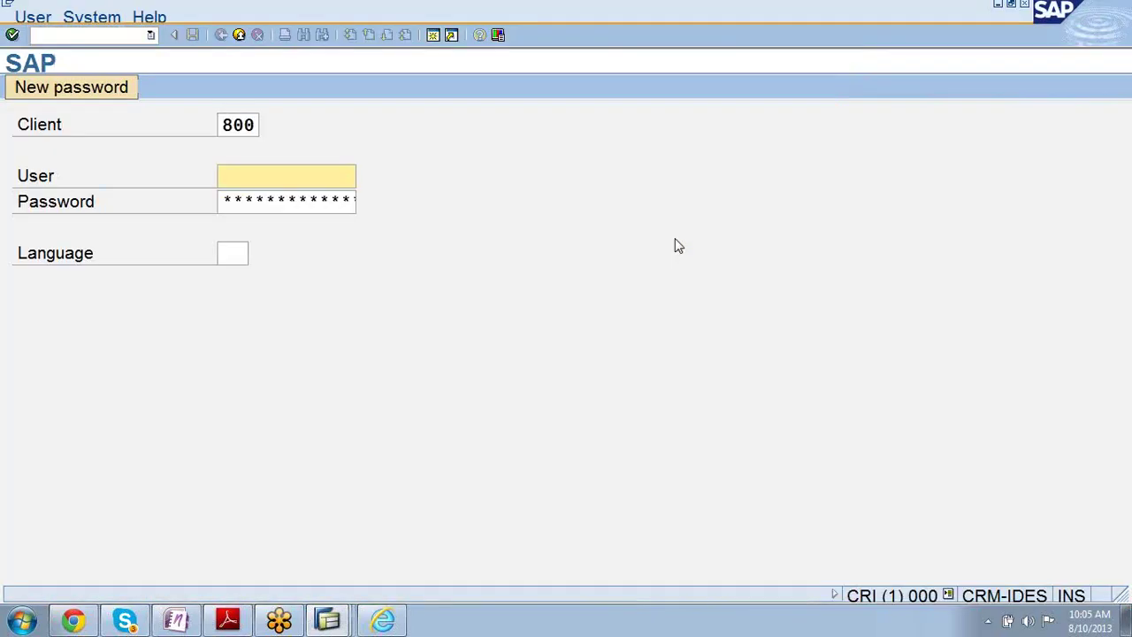
text(wf)
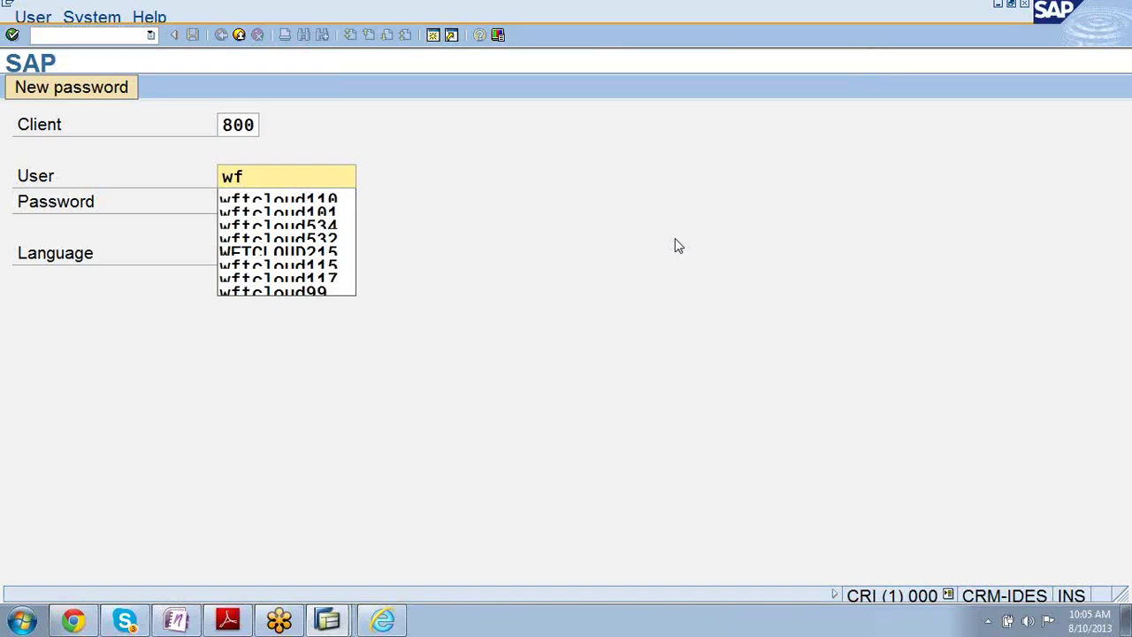
key(Down)
key(Return)
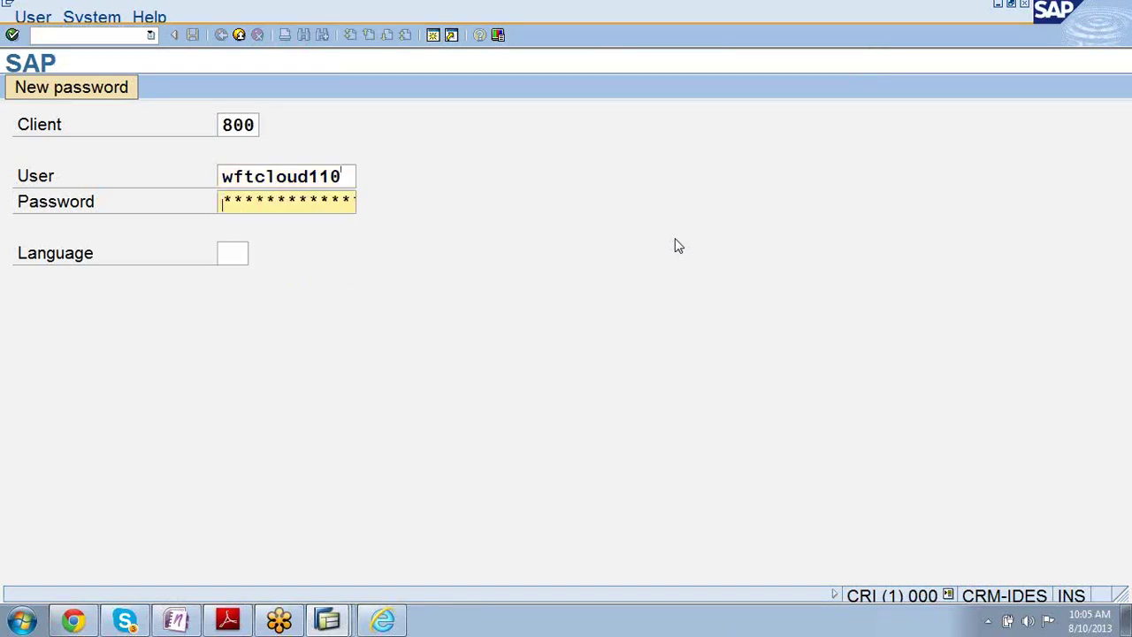
key(Tab)
text(*****)
key(Return)
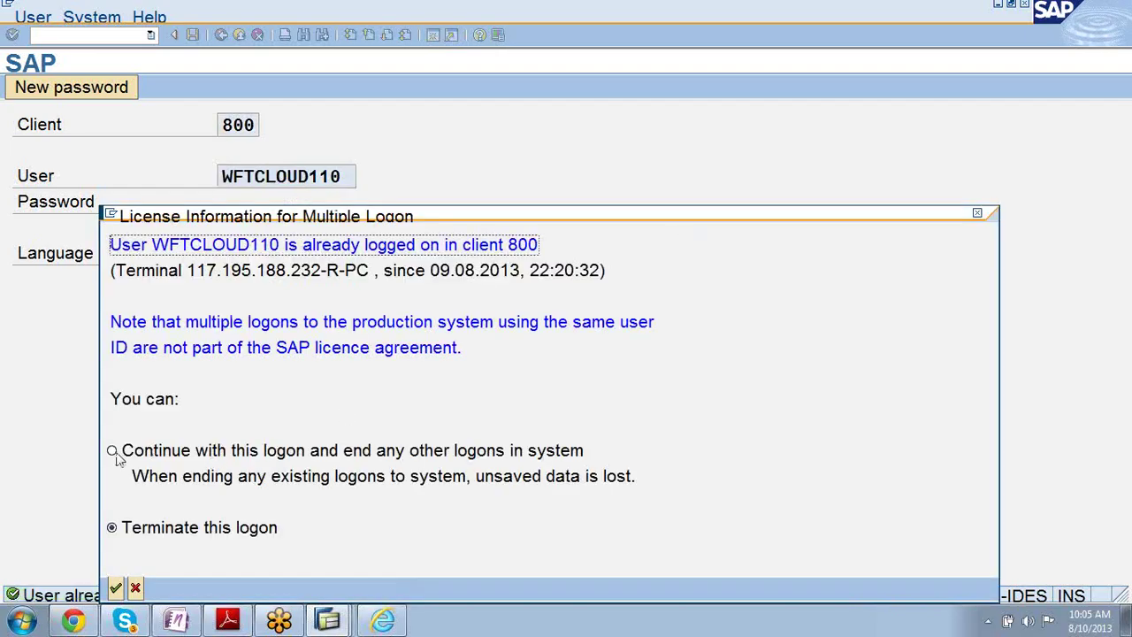
click(113, 452)
click(116, 588)
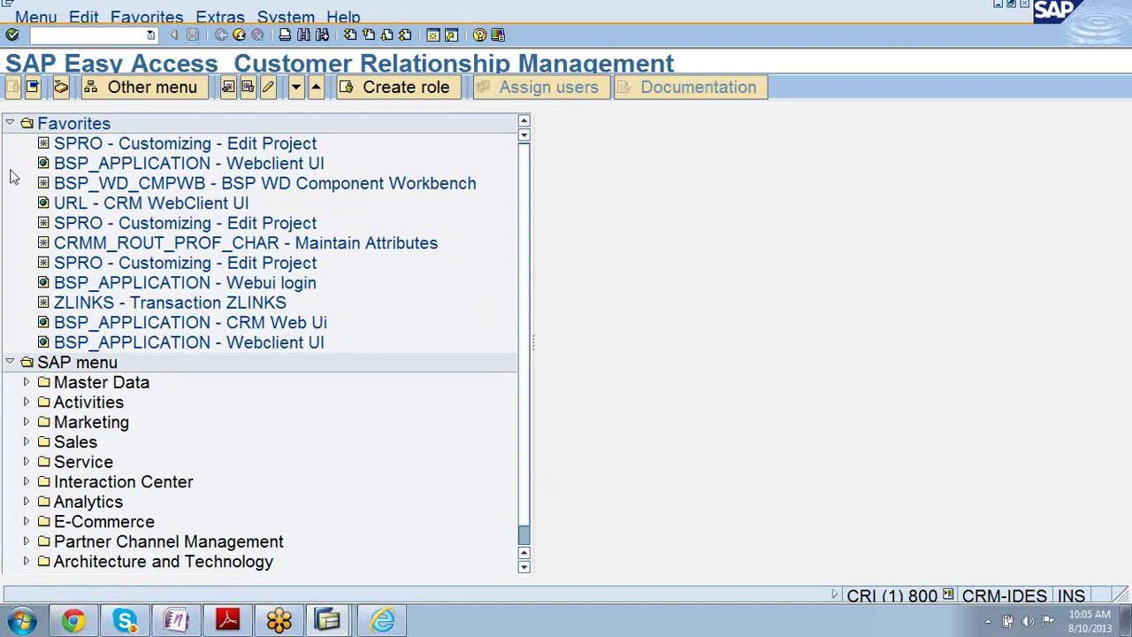
- Dismiss the error message and open the SAP Reference IMG via SPRO
click(700, 378)
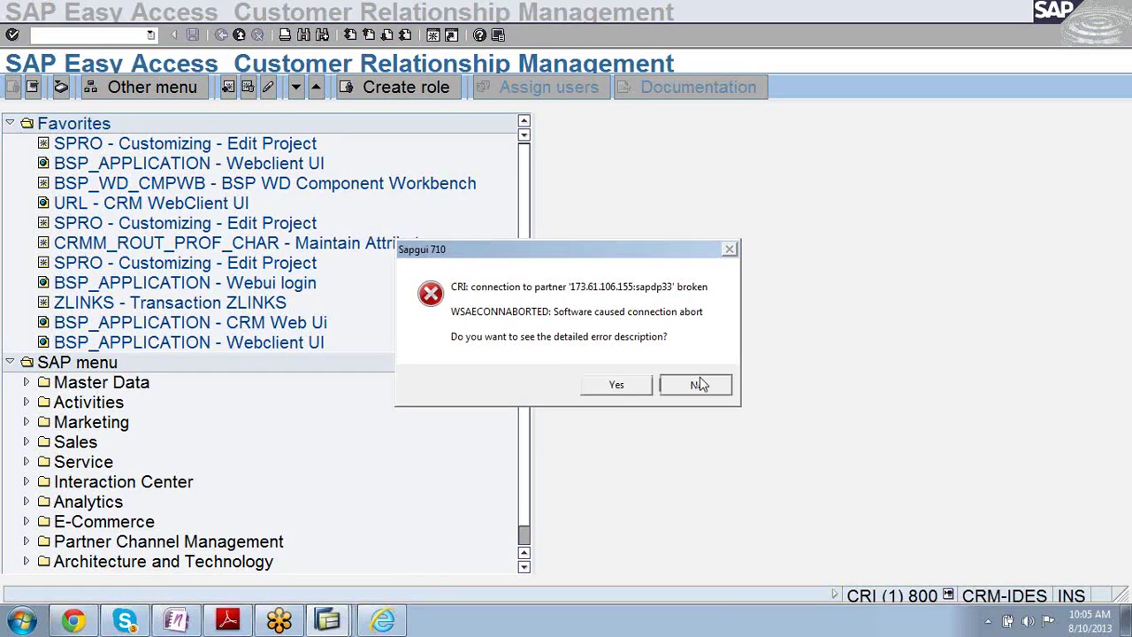
text(spro)
key(Return)
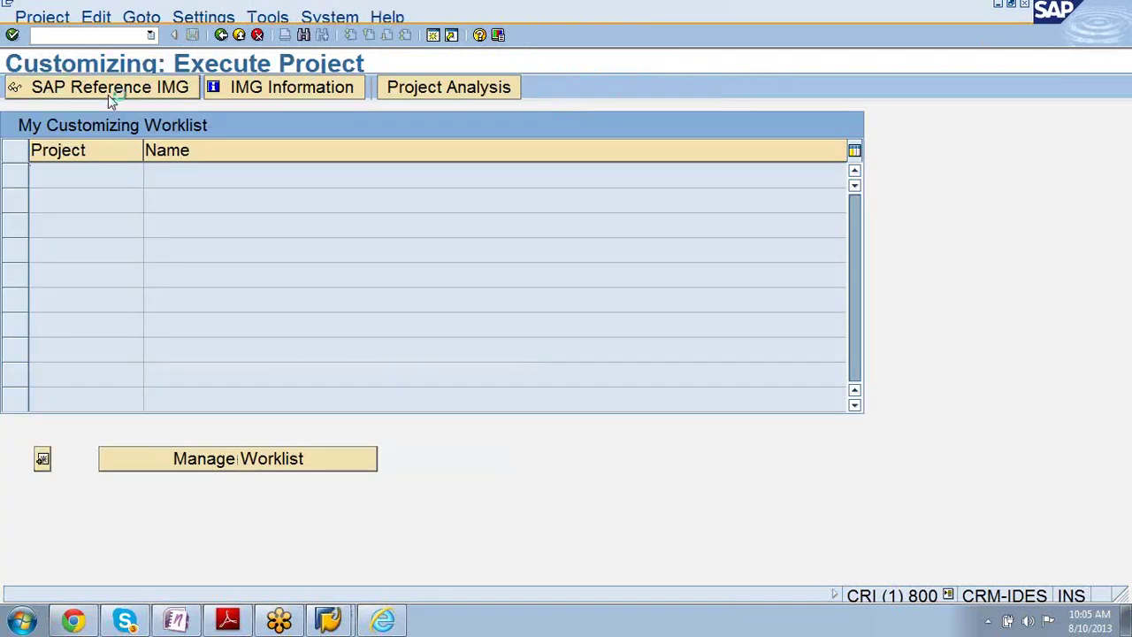
click(108, 94)
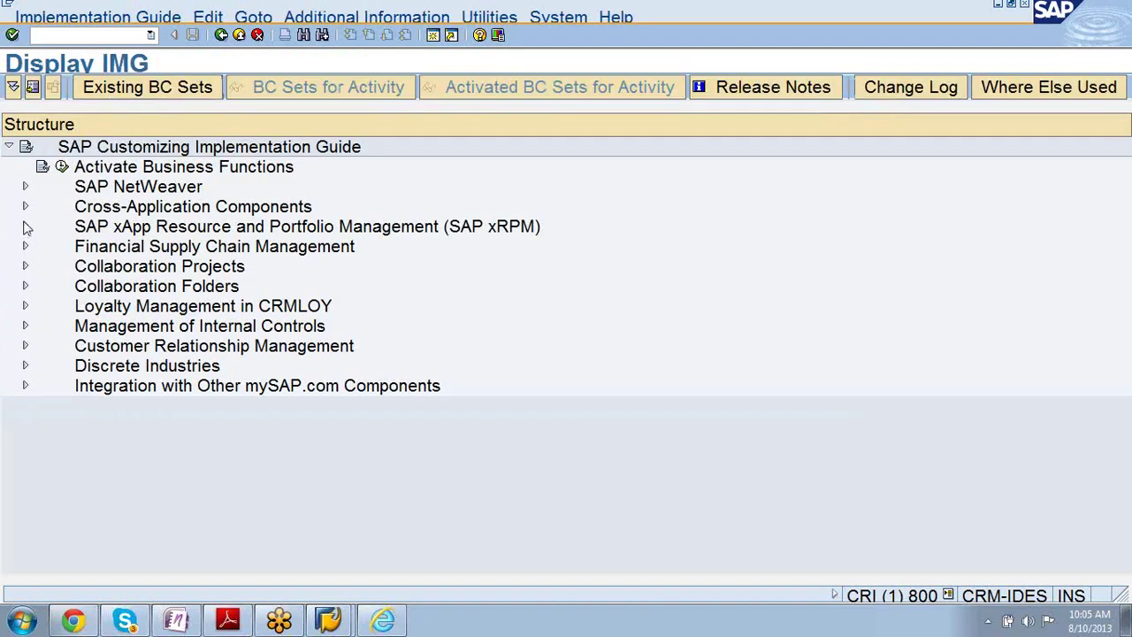
- Expand Customer Relationship Management > Basic Functions > Actions > Actions in Transaction in the IMG tree
click(25, 346)
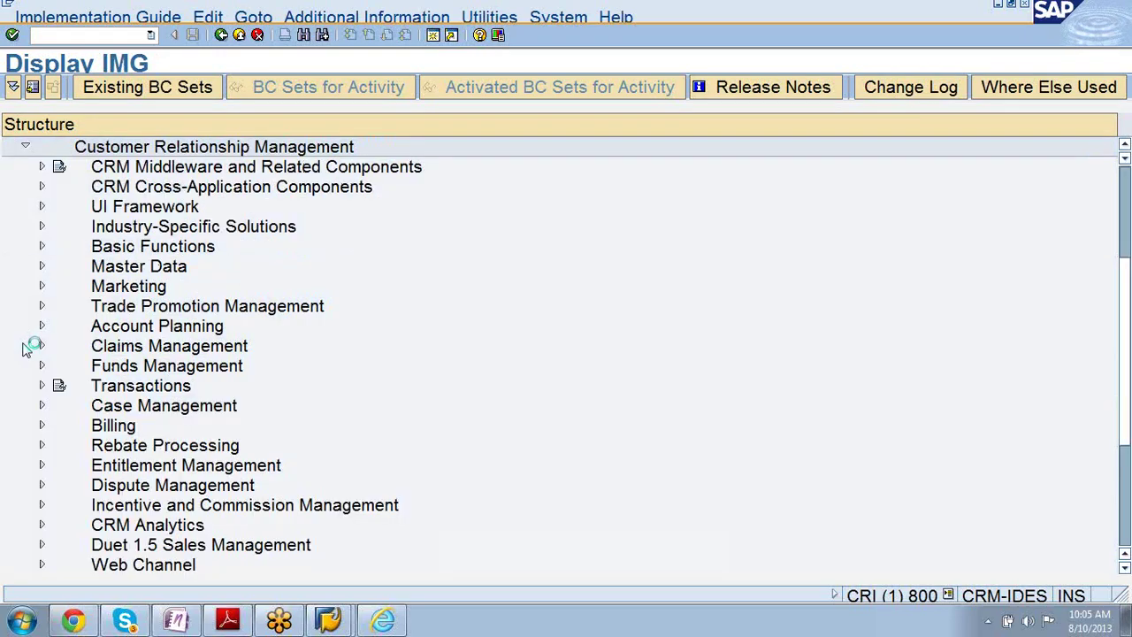
click(42, 248)
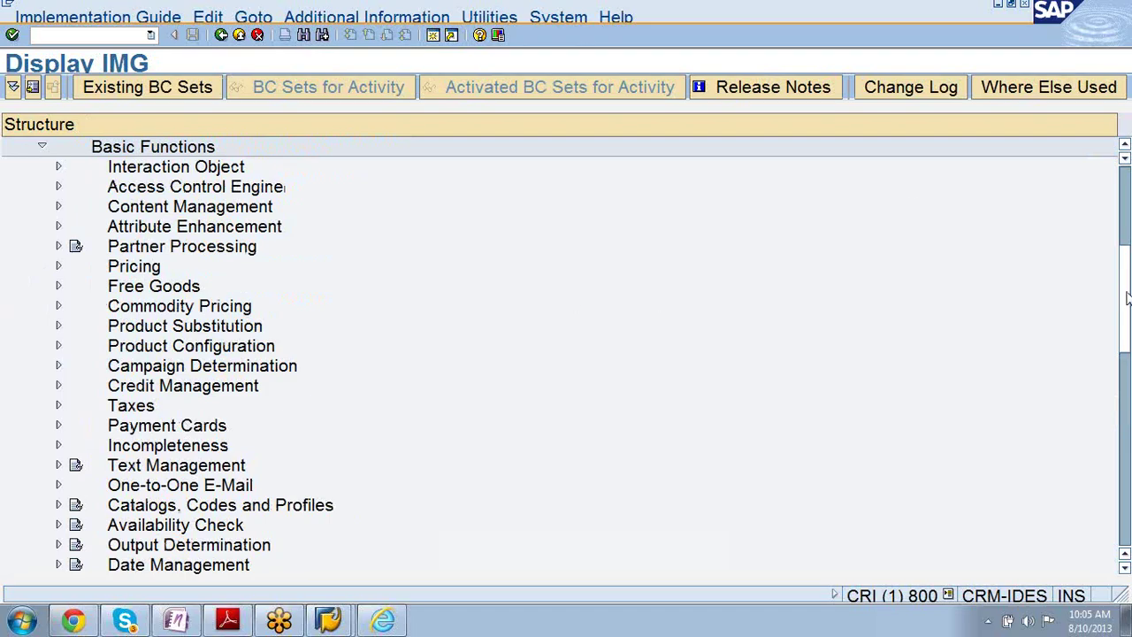
scroll(1126, 299, down, 4)
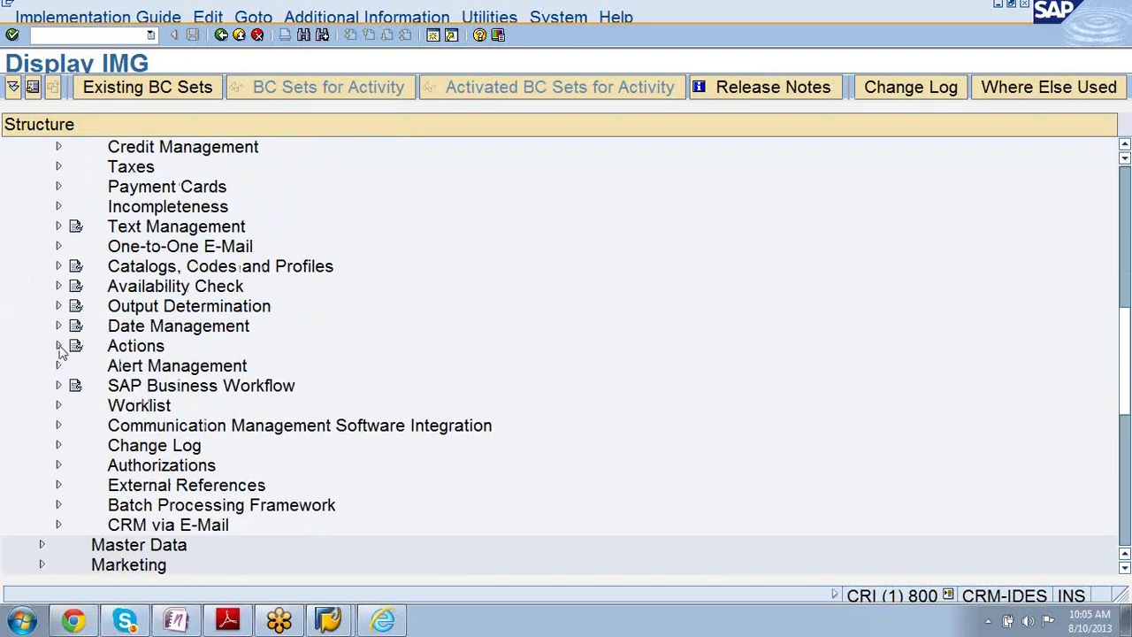
click(59, 347)
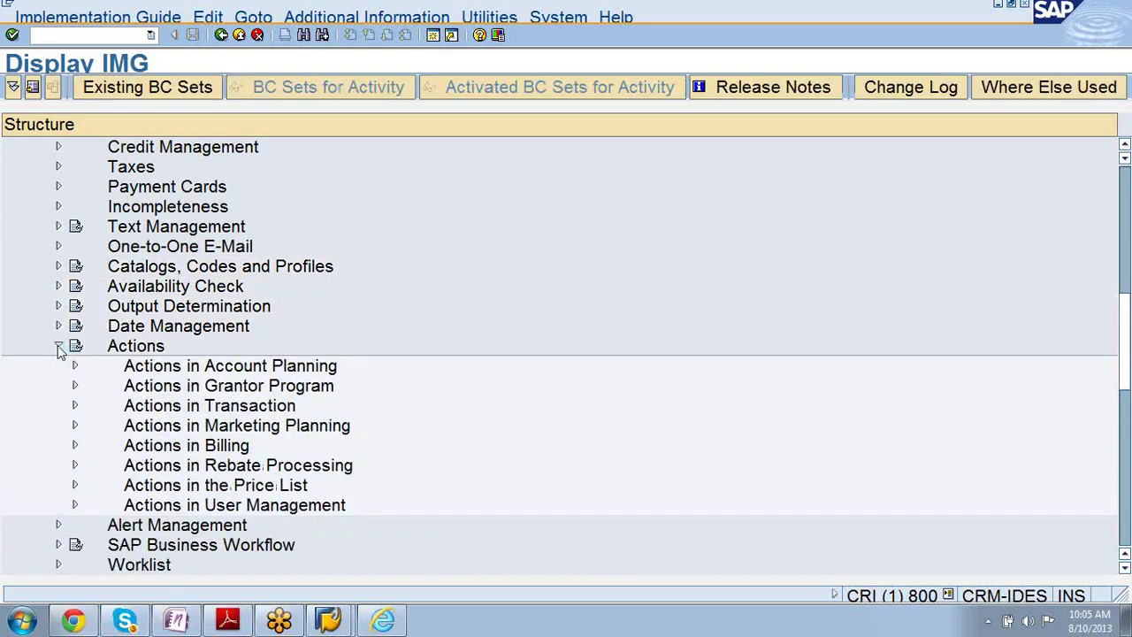
click(75, 405)
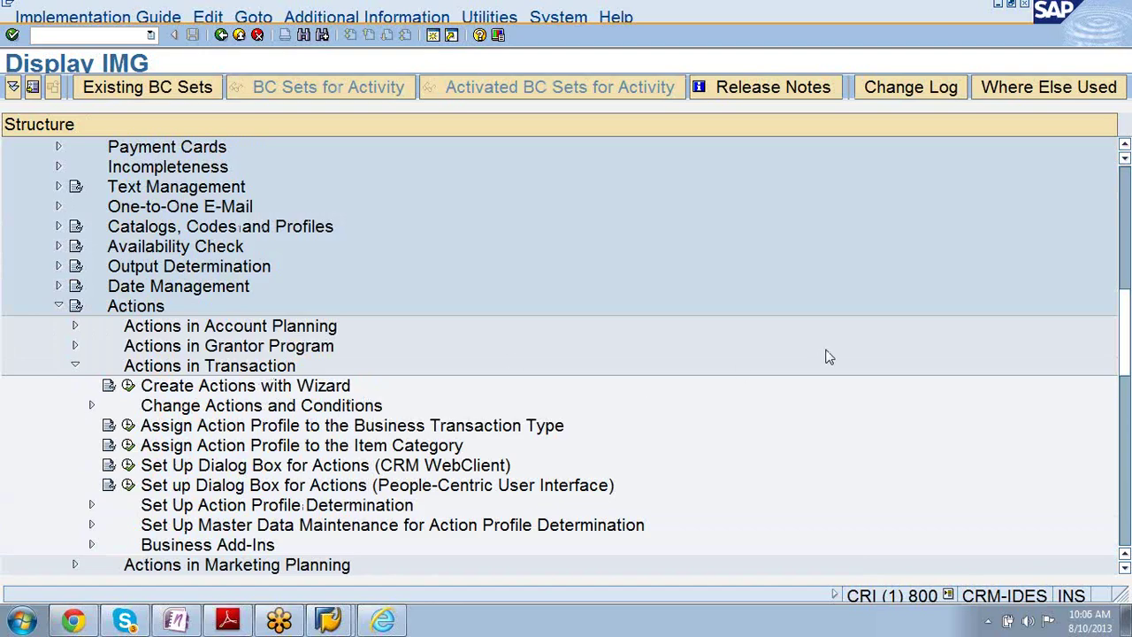
drag(1123, 299, 1128, 344)
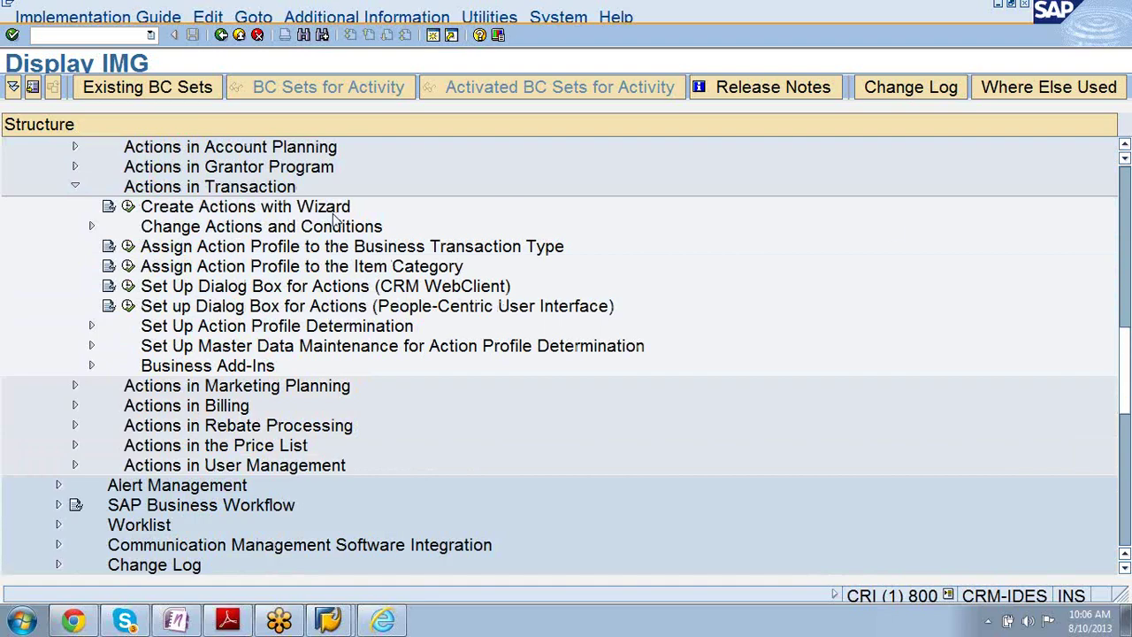
- Execute the Assign Action Profile to the Business Transaction Type activity
click(305, 250)
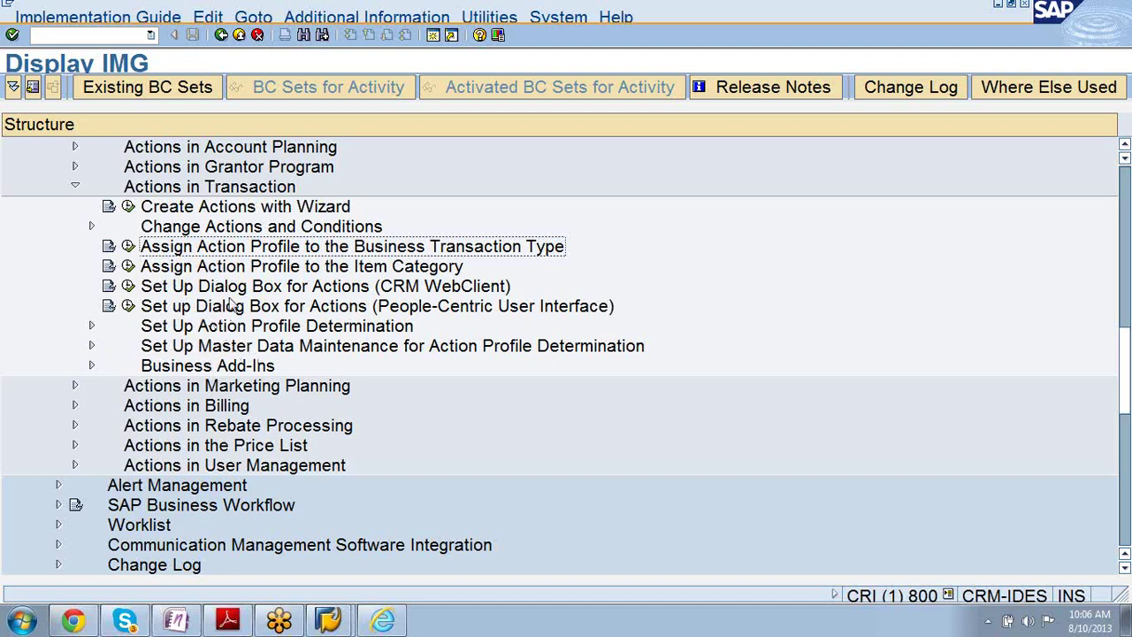
click(180, 188)
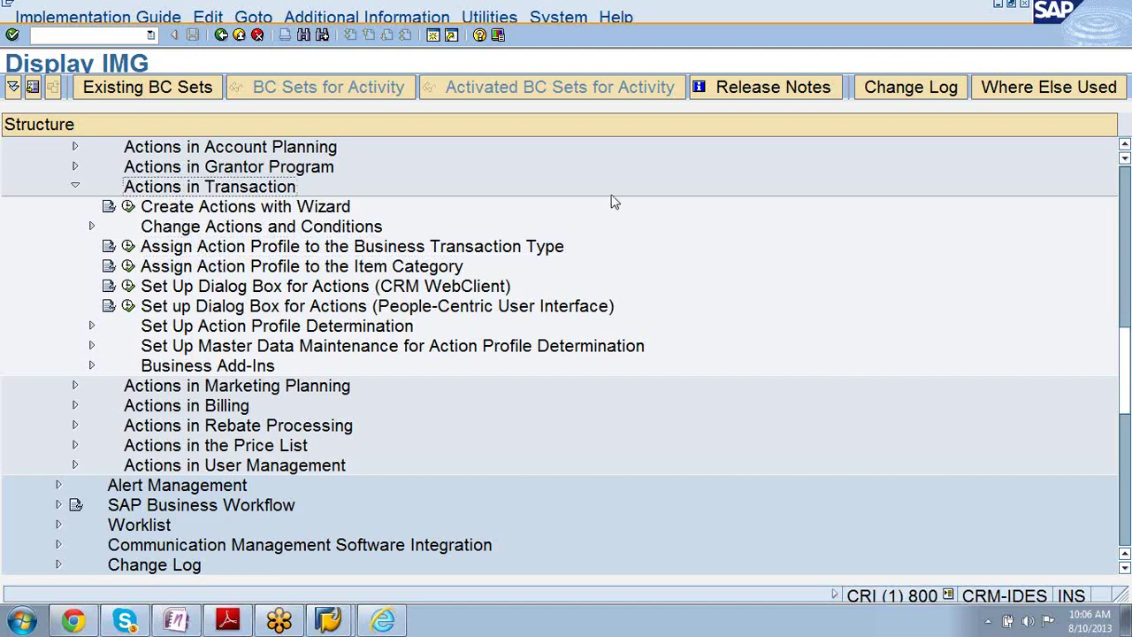
click(1124, 146)
click(1124, 146)
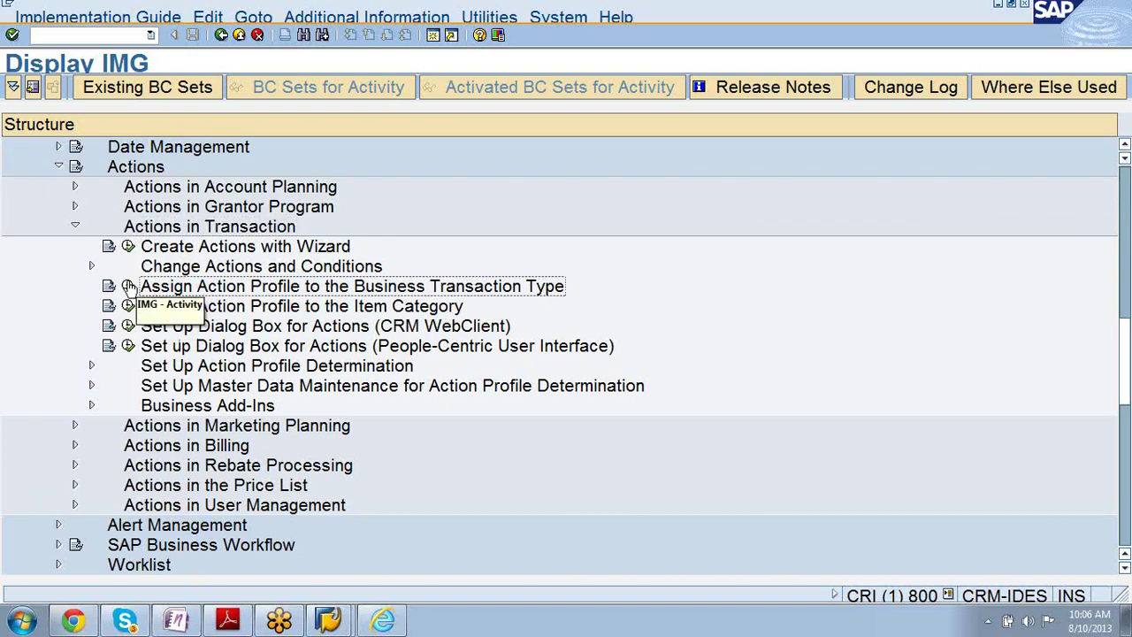
click(128, 287)
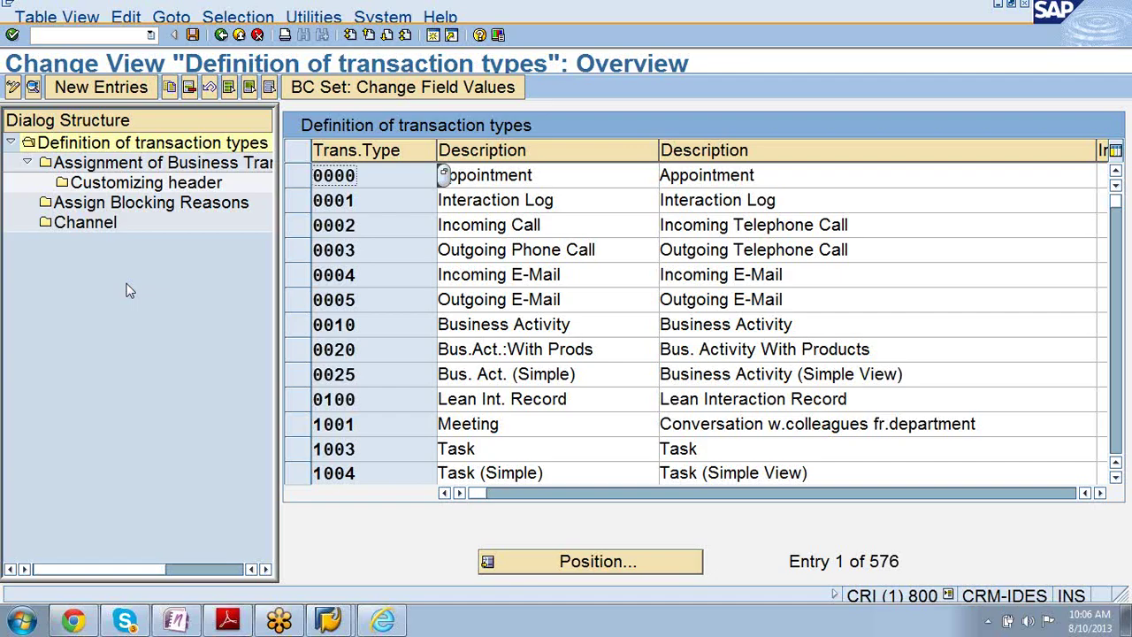
- Page through the transaction types list to the last page and back up again
key(Page_Down)
key(Page_Down)
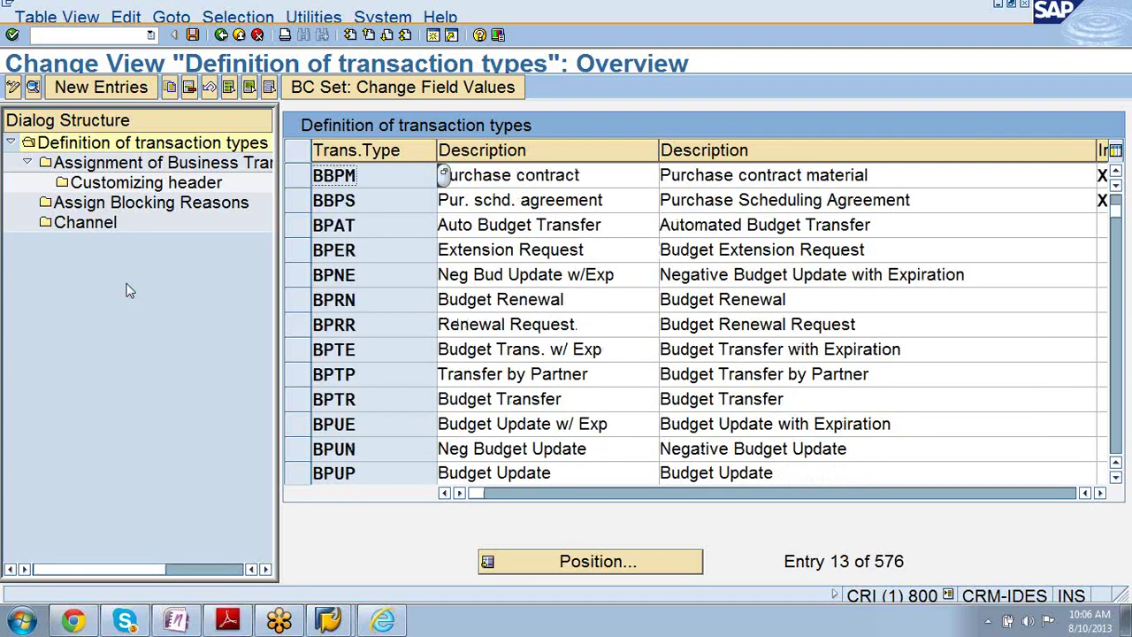
key(Page_Down)
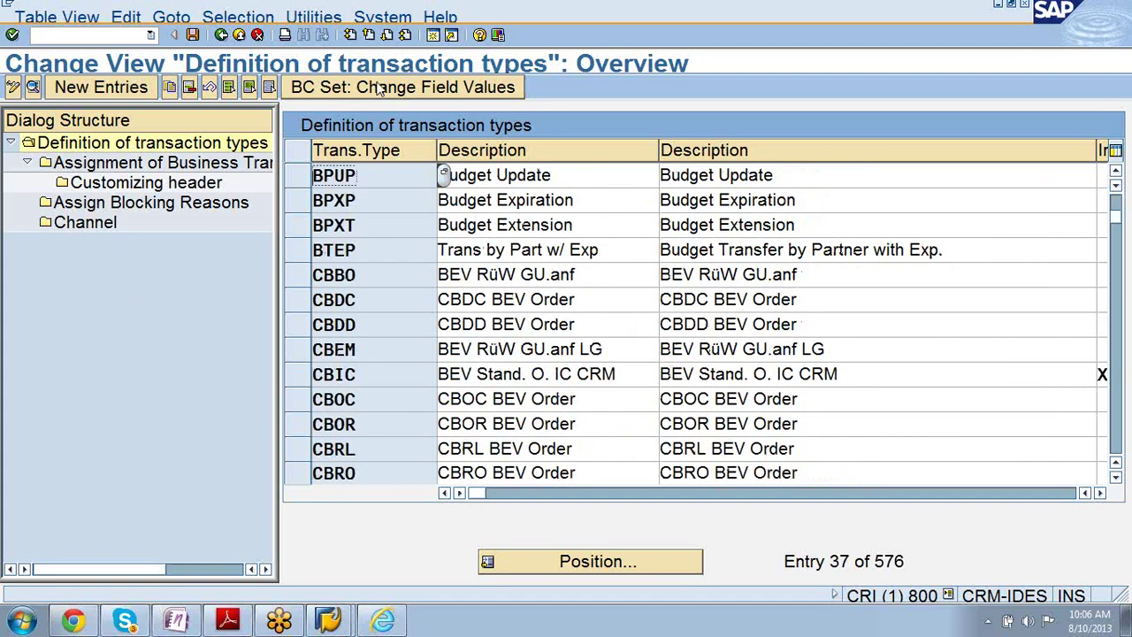
click(387, 34)
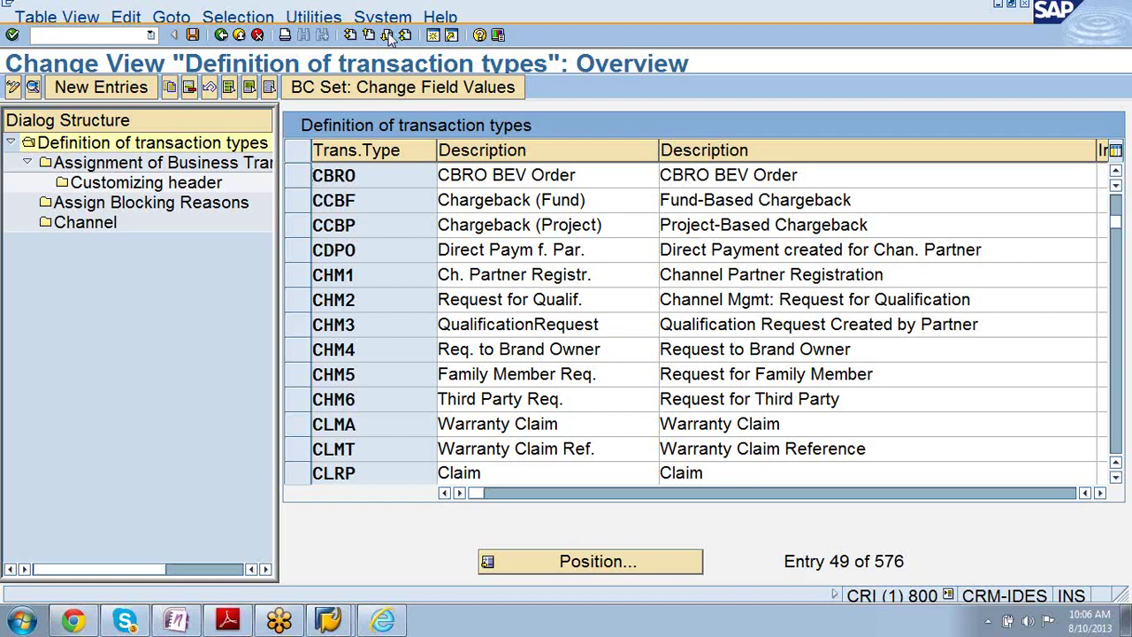
click(387, 33)
click(389, 34)
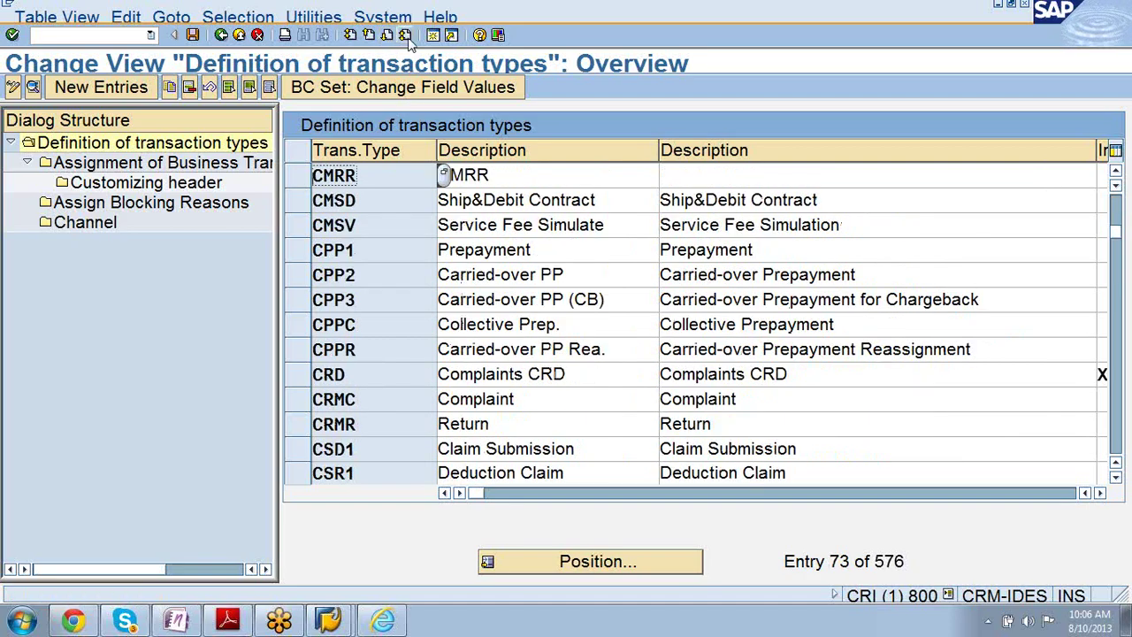
click(406, 35)
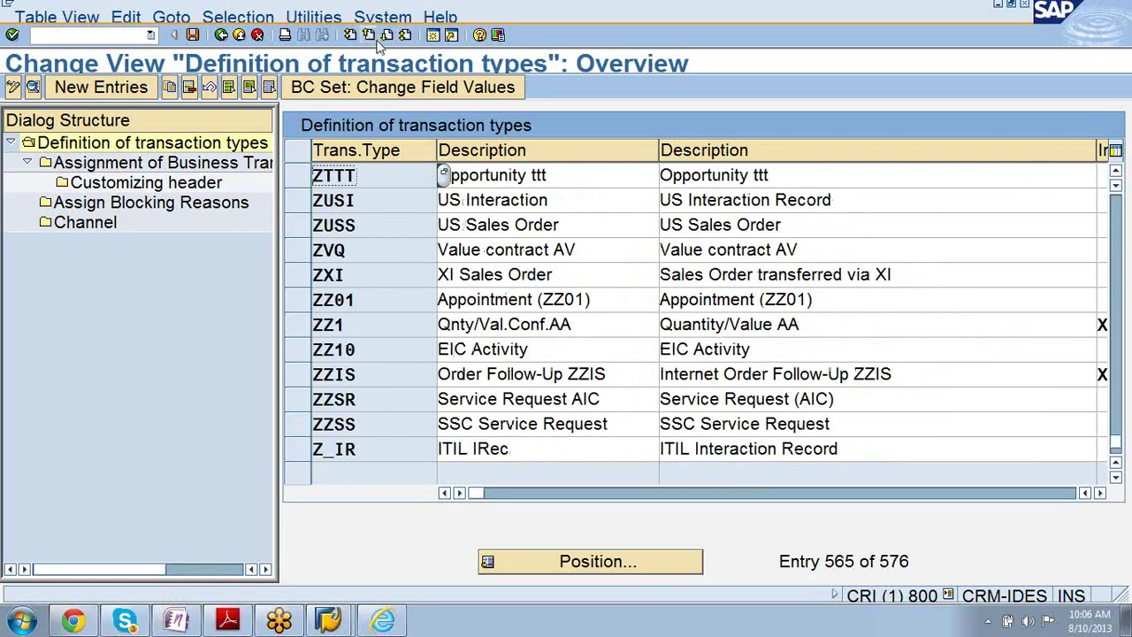
click(369, 35)
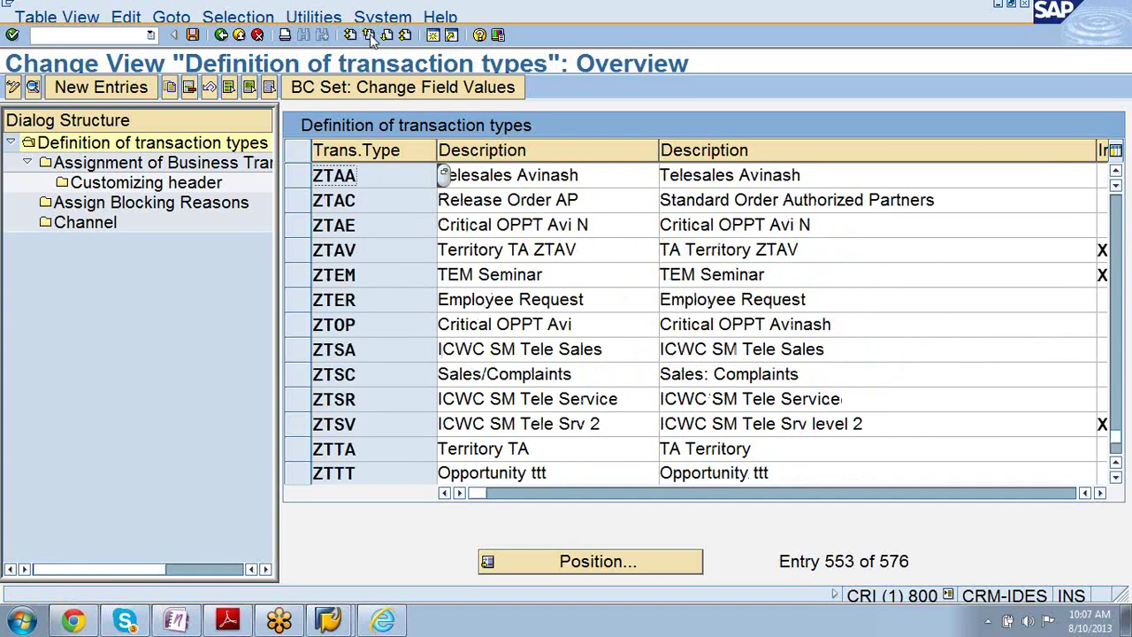
click(370, 35)
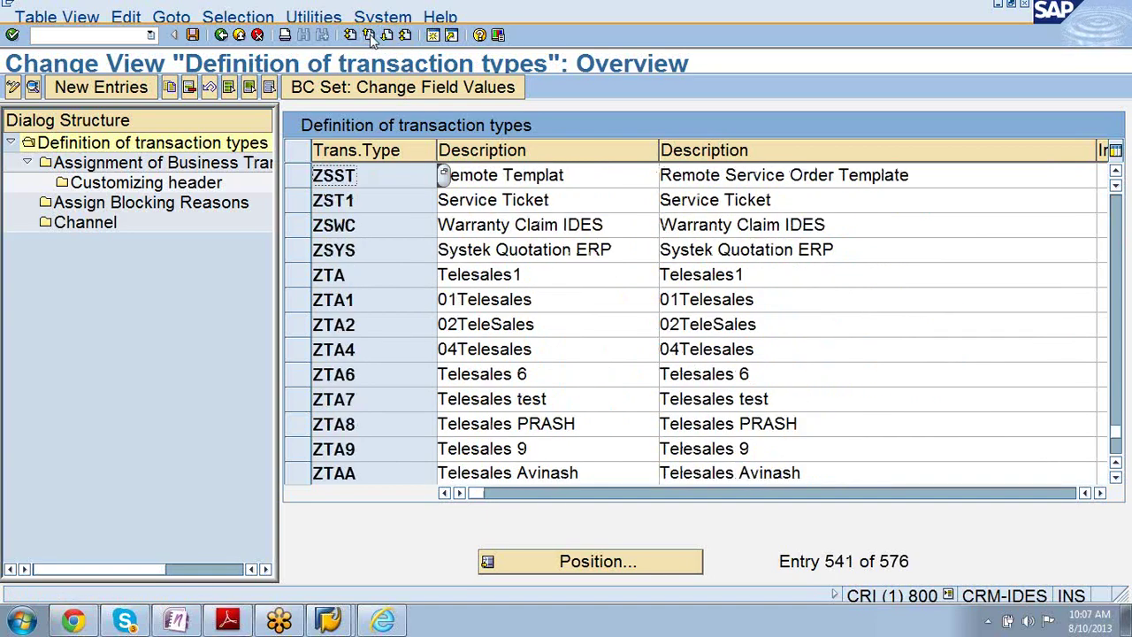
click(369, 35)
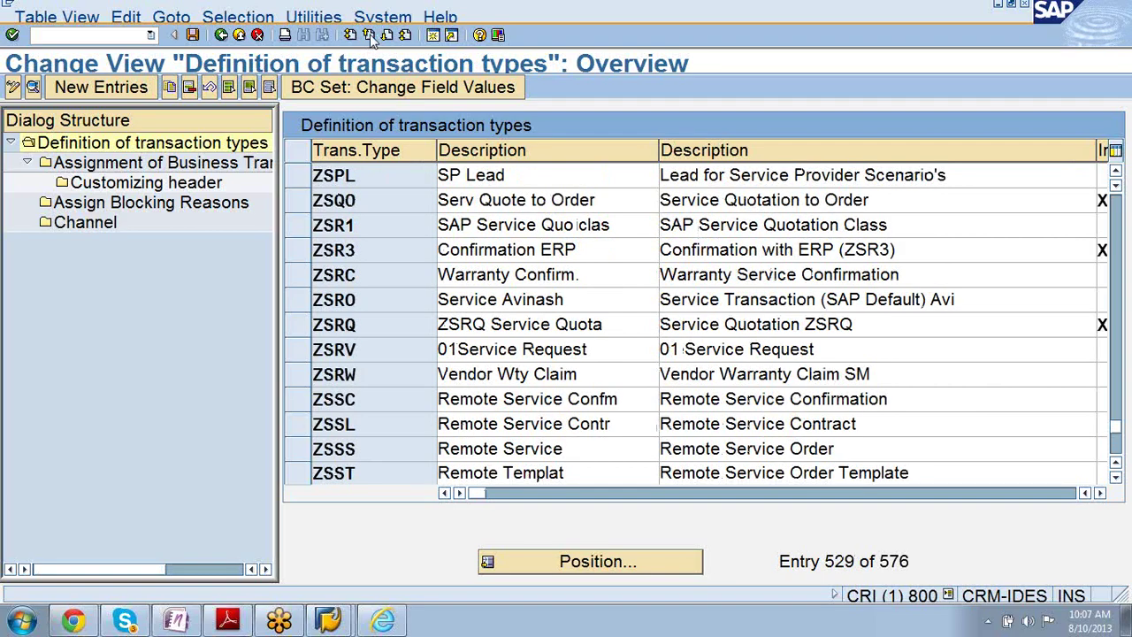
click(370, 36)
click(370, 35)
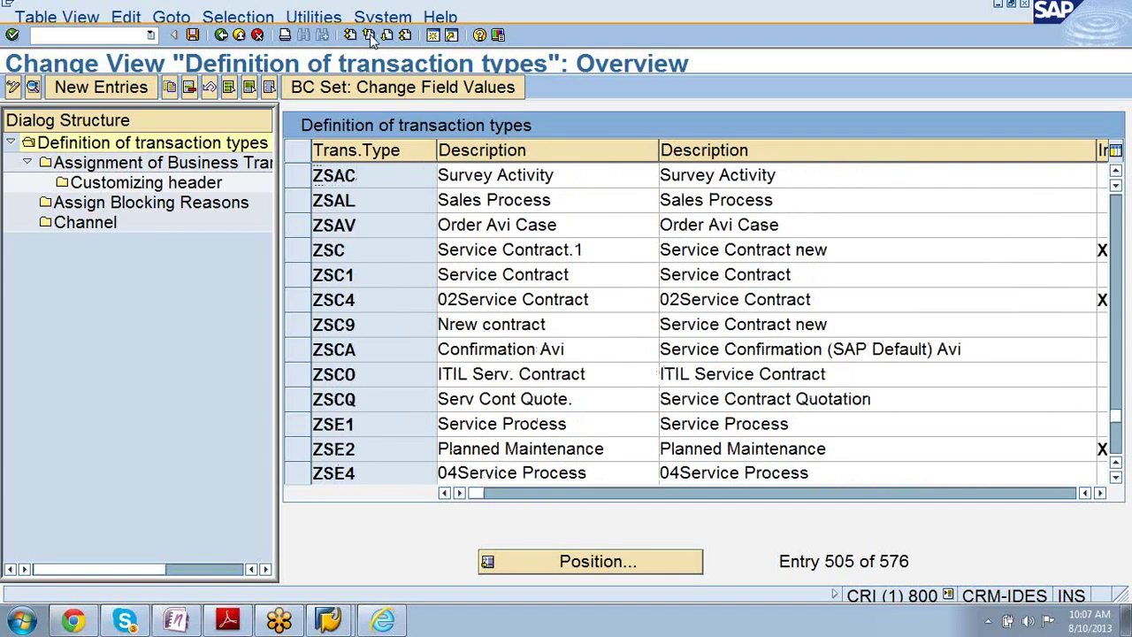
click(370, 35)
click(369, 35)
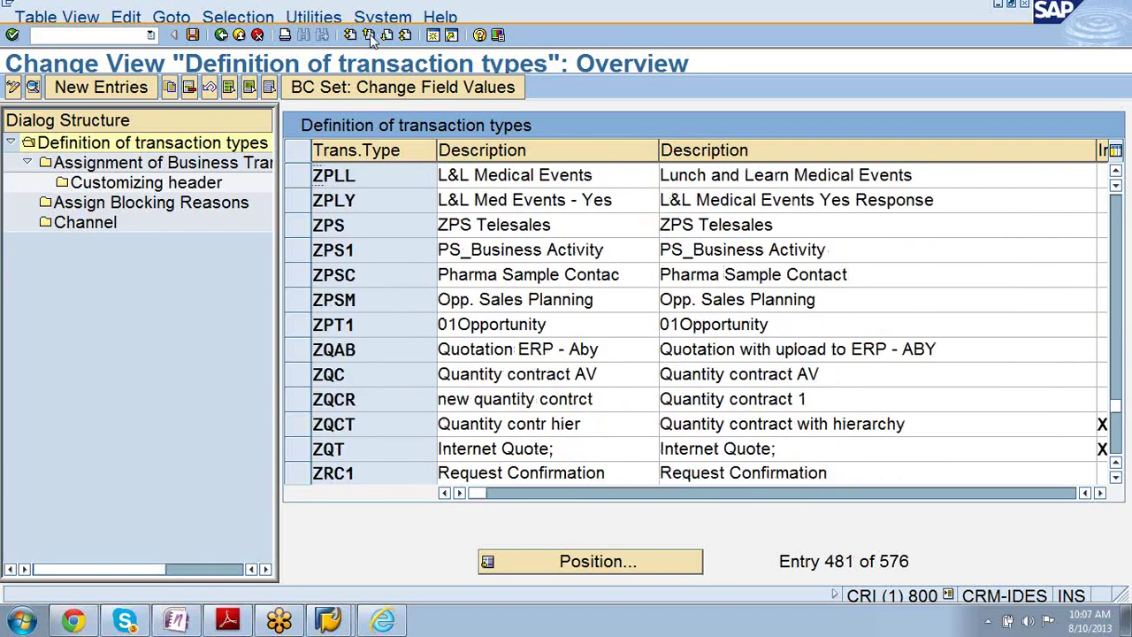
click(370, 36)
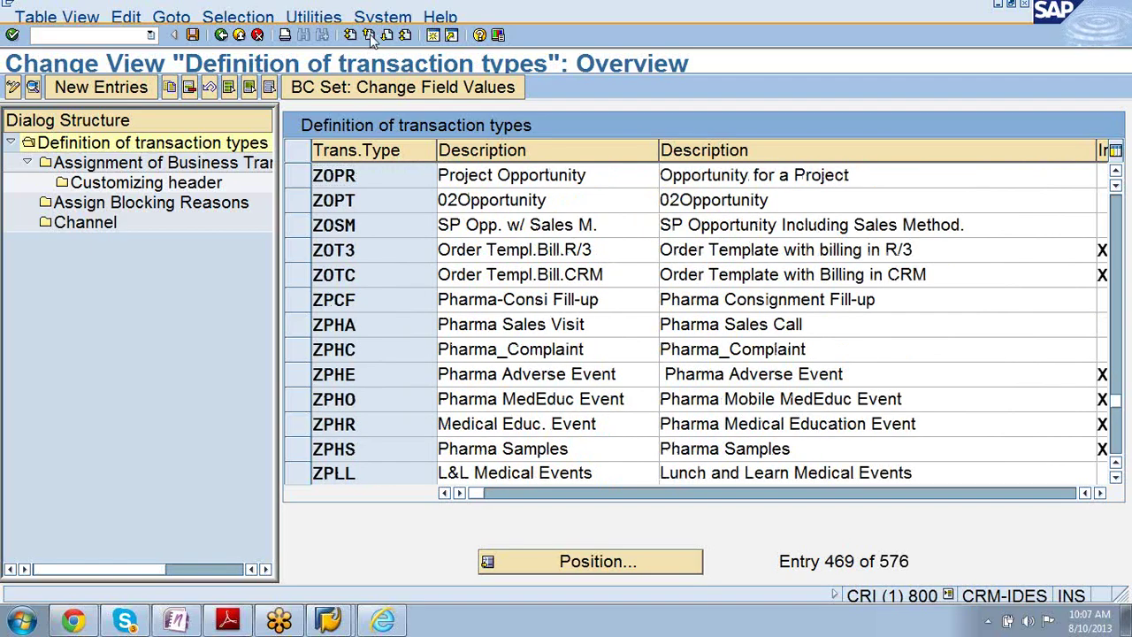
click(370, 35)
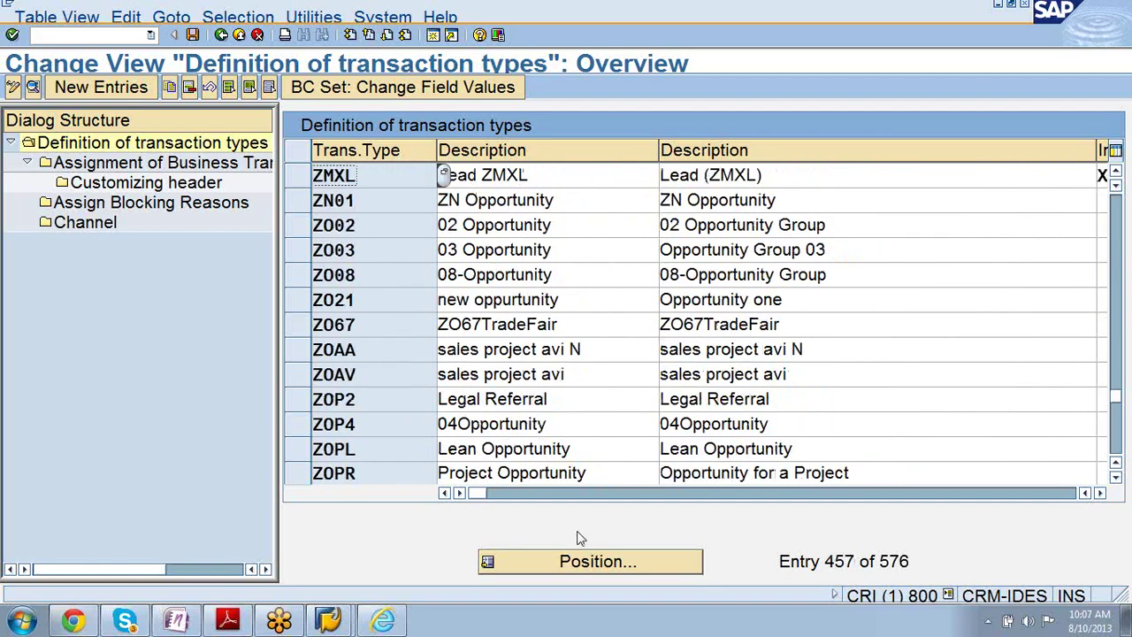
- Use Position to jump the list to transaction type OPSM
click(589, 562)
text(po)
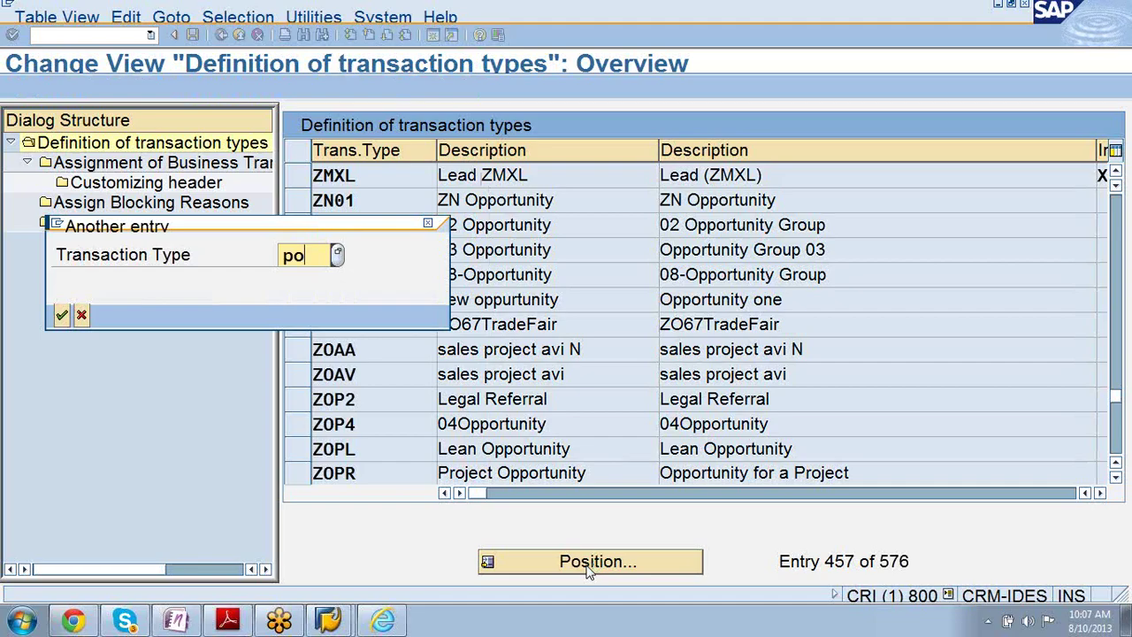
key(BackSpace)
key(BackSpace)
text(opsm)
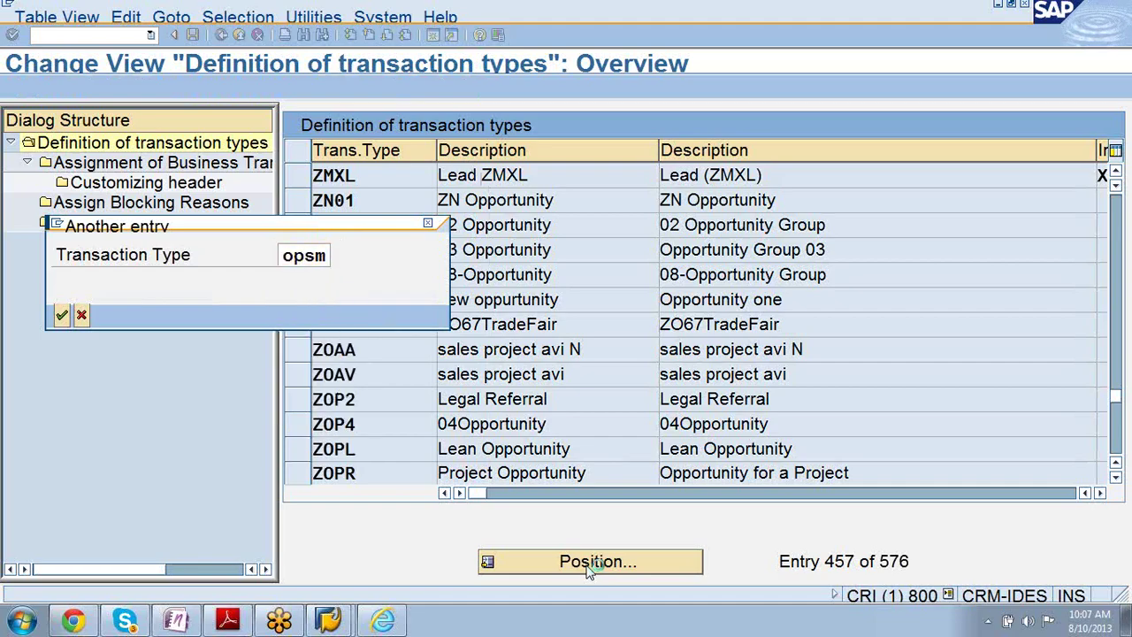
key(Return)
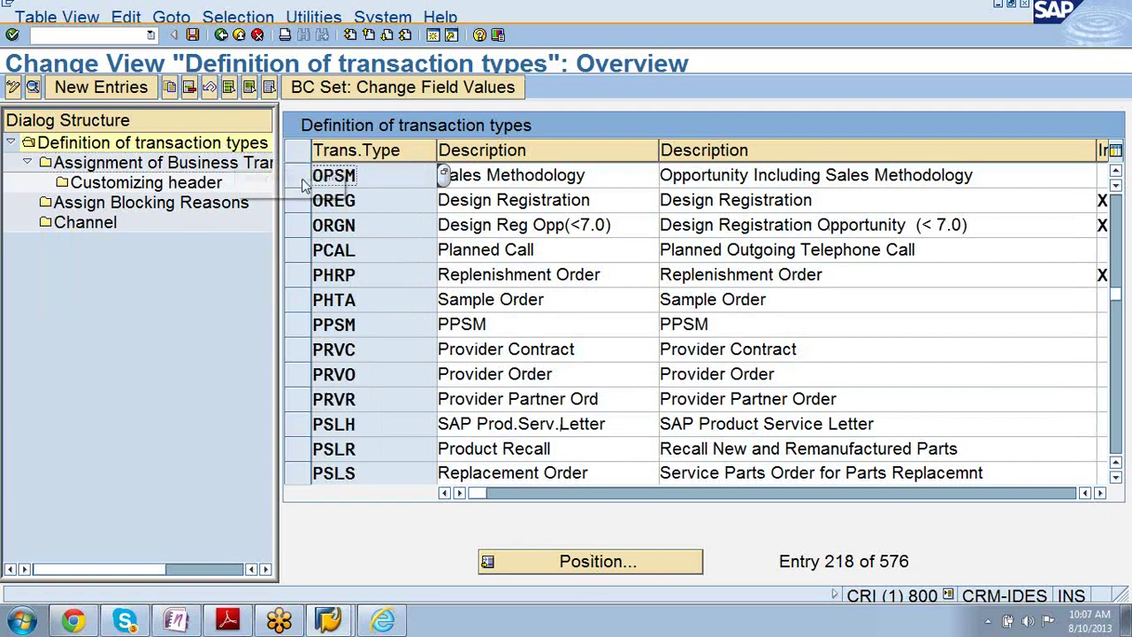
- Open the OPSM details, select its OPPORTUNITY_SALES_ASSISTANT action profile value, and switch to the course PDF
click(303, 180)
click(33, 88)
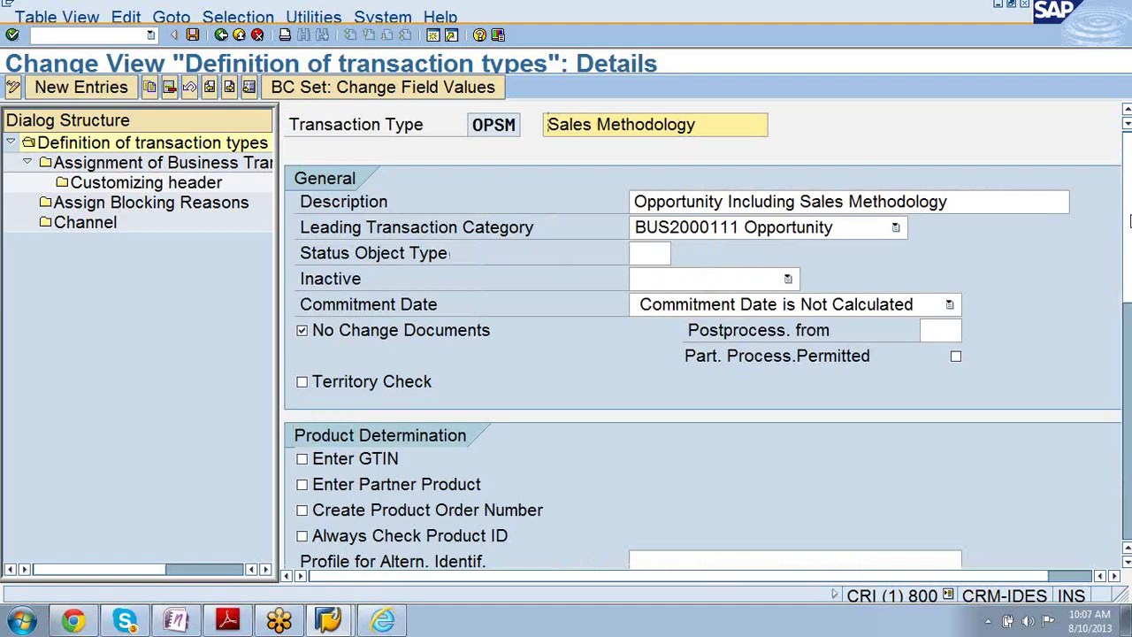
scroll(1129, 219, down, 5)
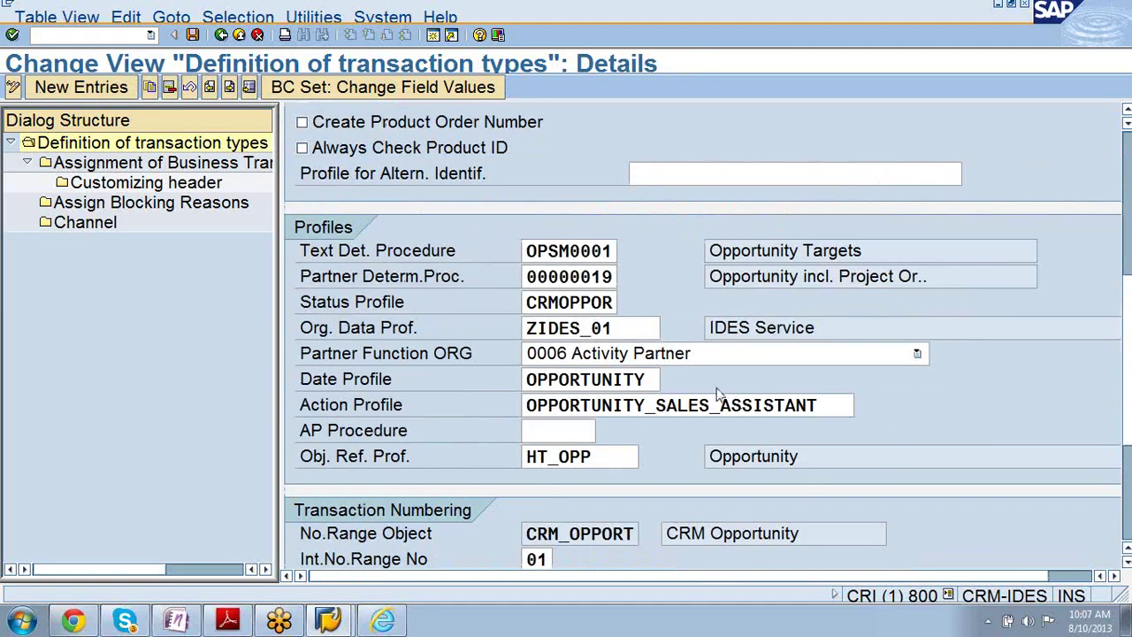
drag(827, 405, 490, 405)
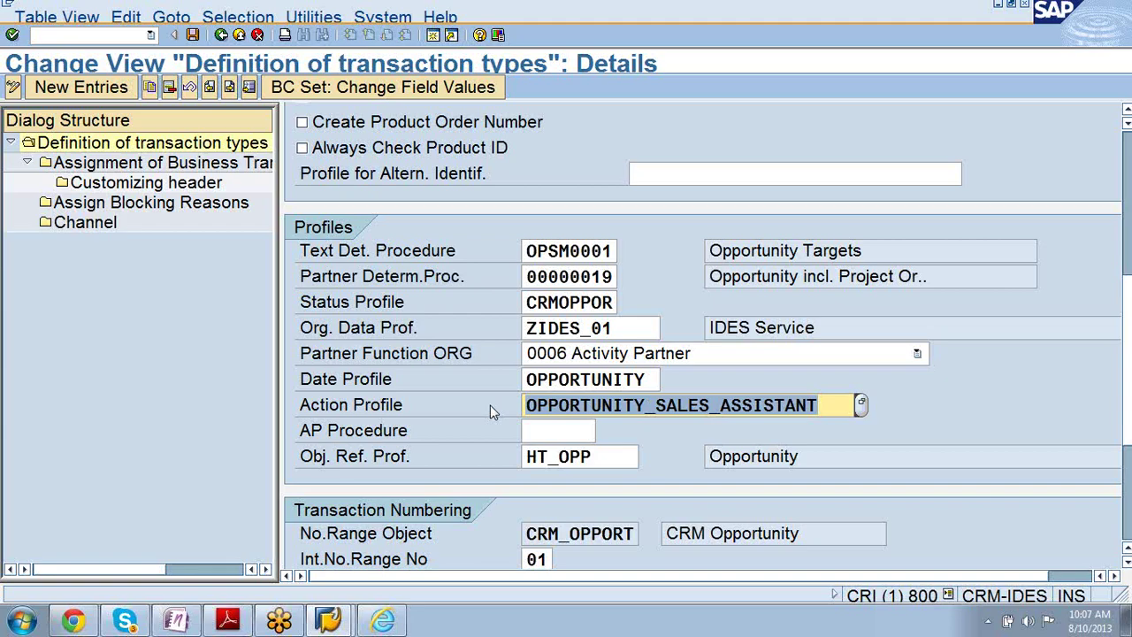
click(228, 620)
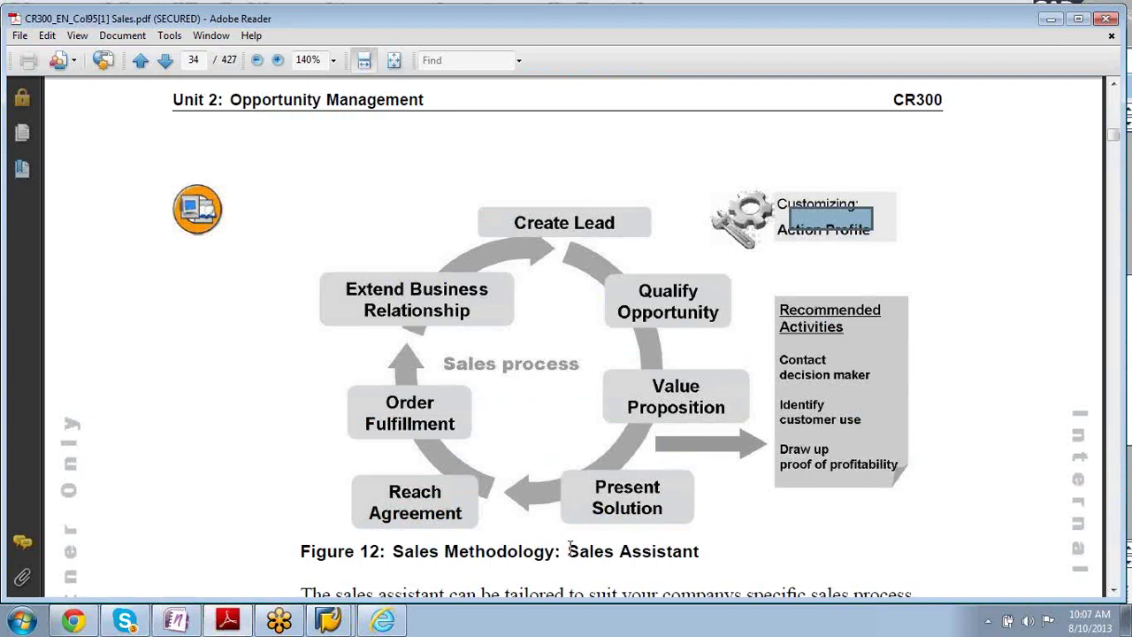
- Highlight 'Sales Assistant' in the Figure 12 caption on page 34 of the CR300 PDF
drag(570, 550, 701, 562)
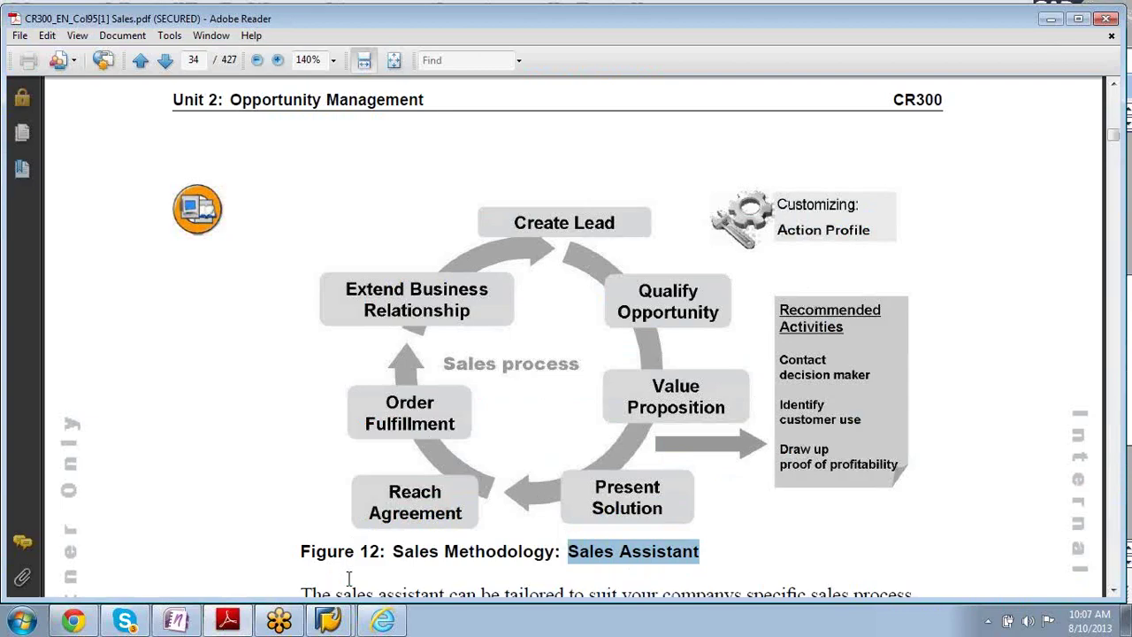
- Return to the OPSM details in SAP GUI and copy the Action Profile value
mouse_move(328, 619)
click(300, 574)
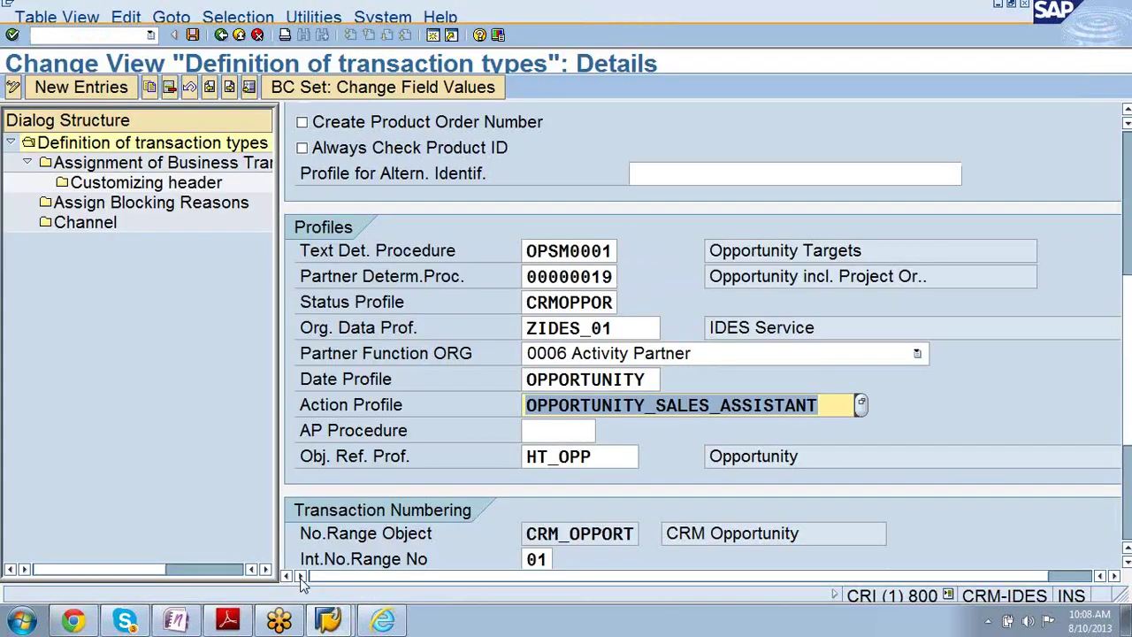
click(812, 405)
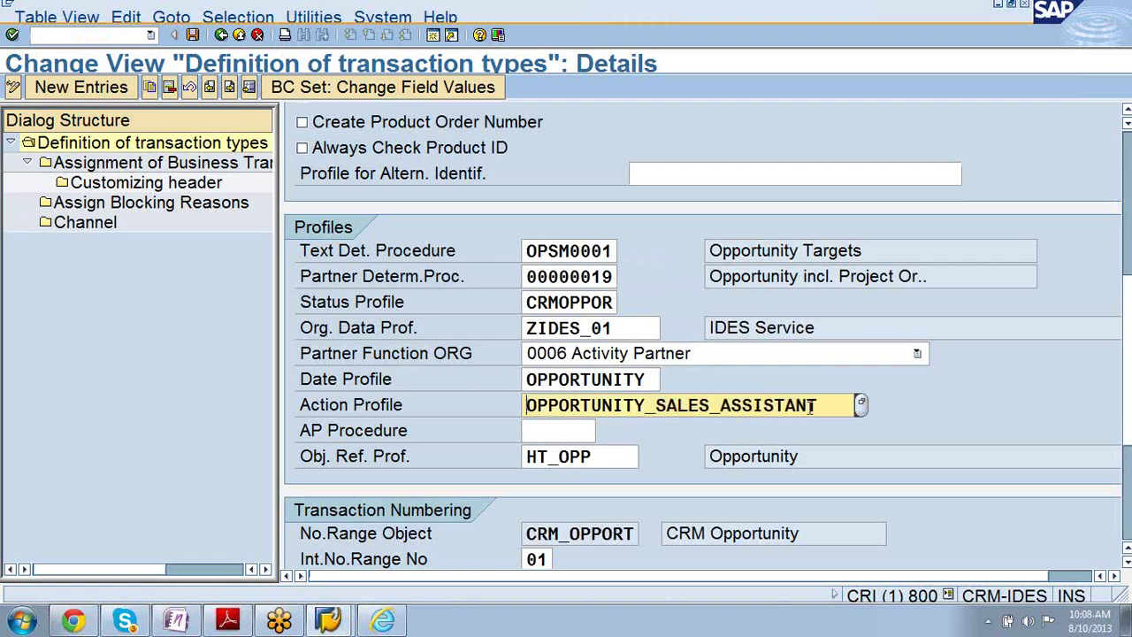
drag(823, 405, 484, 413)
key(ctrl+c)
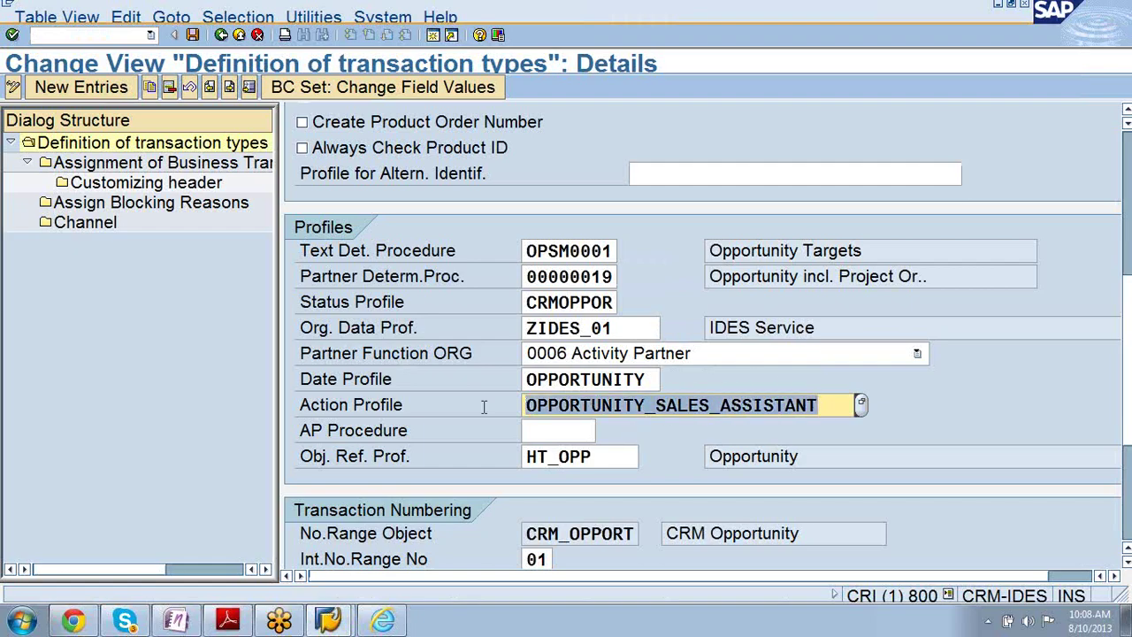
key(Left)
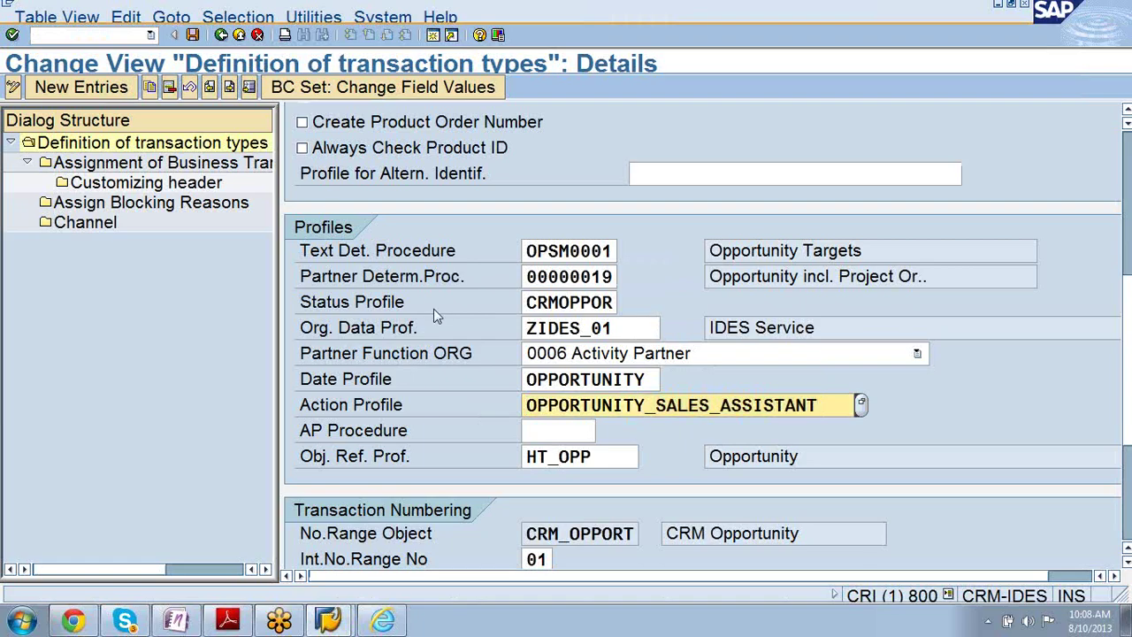
- Review the BUS2000111 Opportunity category assignment and customizing header, then go back to the transaction types list
click(164, 164)
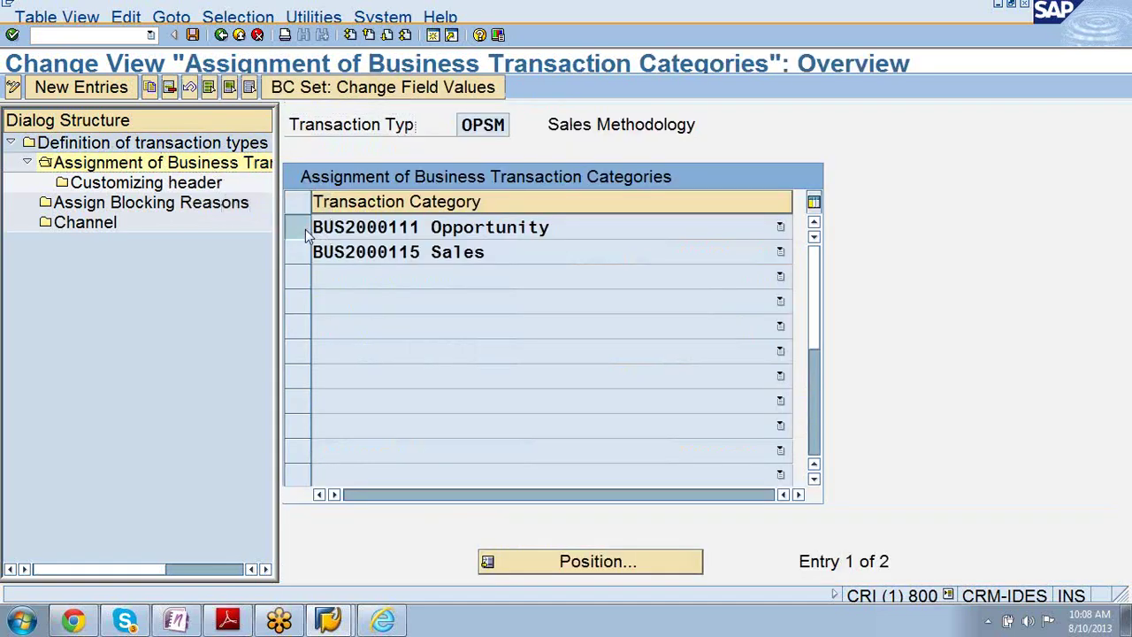
click(305, 230)
click(182, 184)
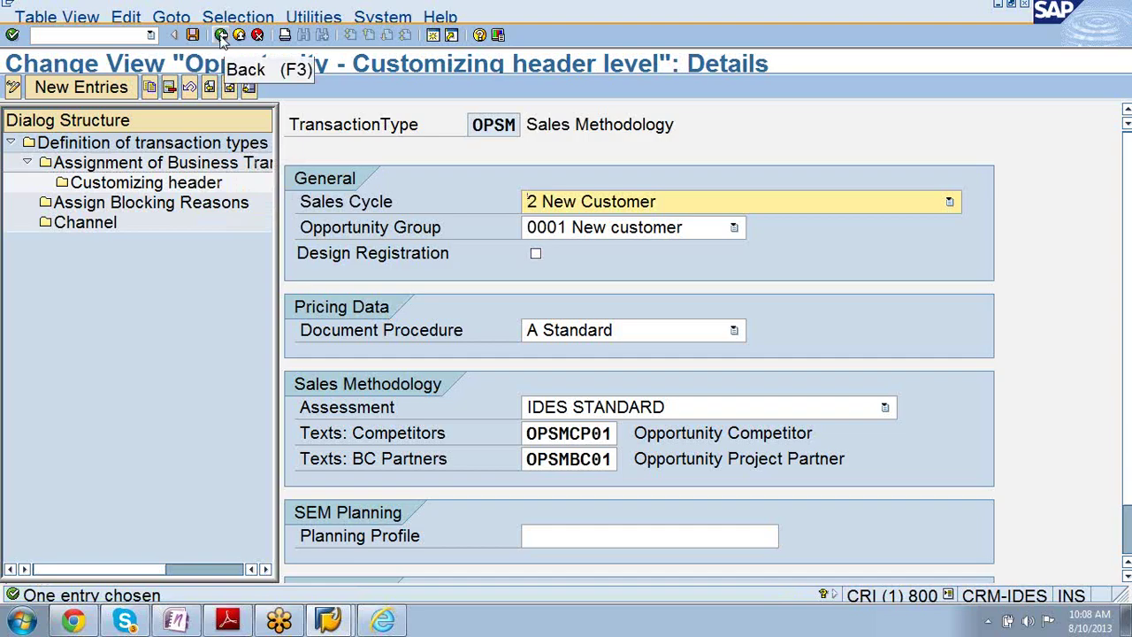
click(222, 37)
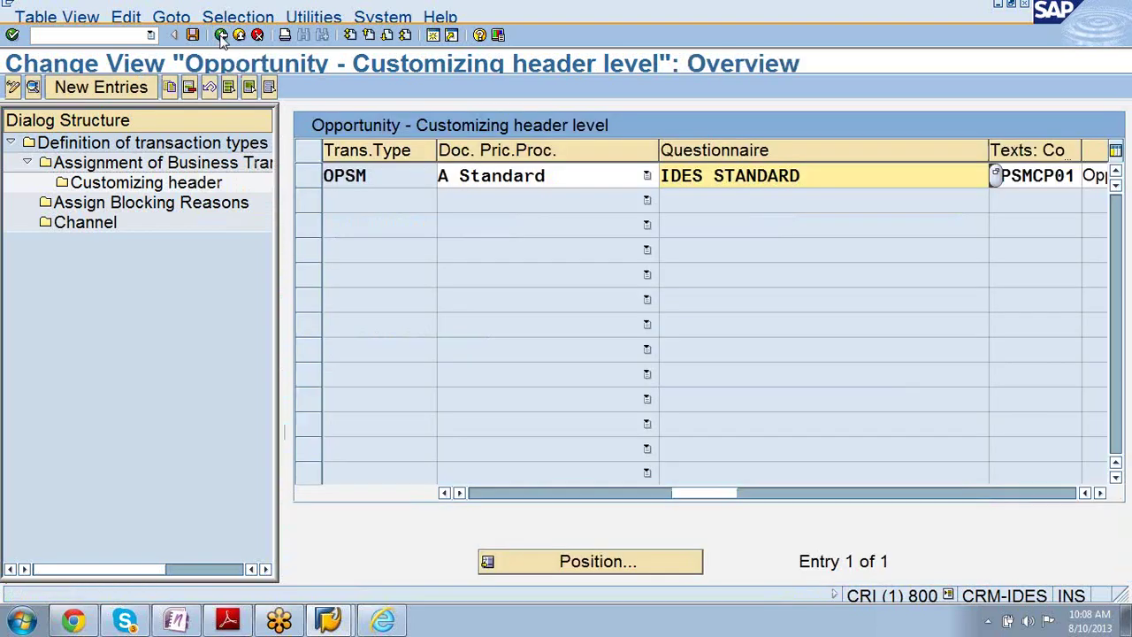
click(222, 37)
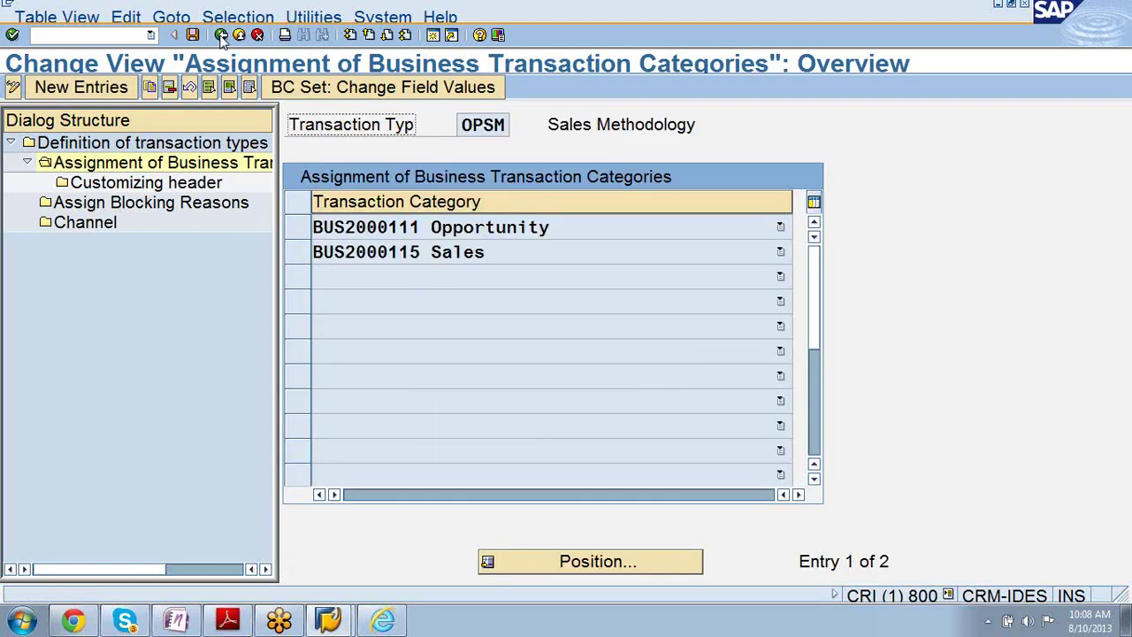
click(222, 37)
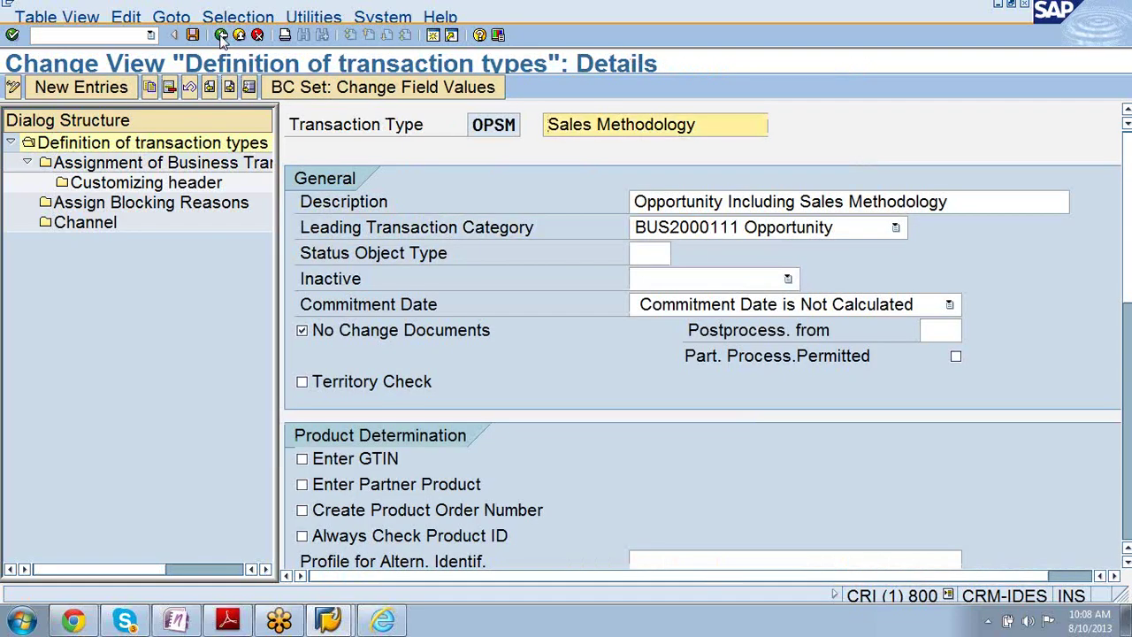
click(222, 38)
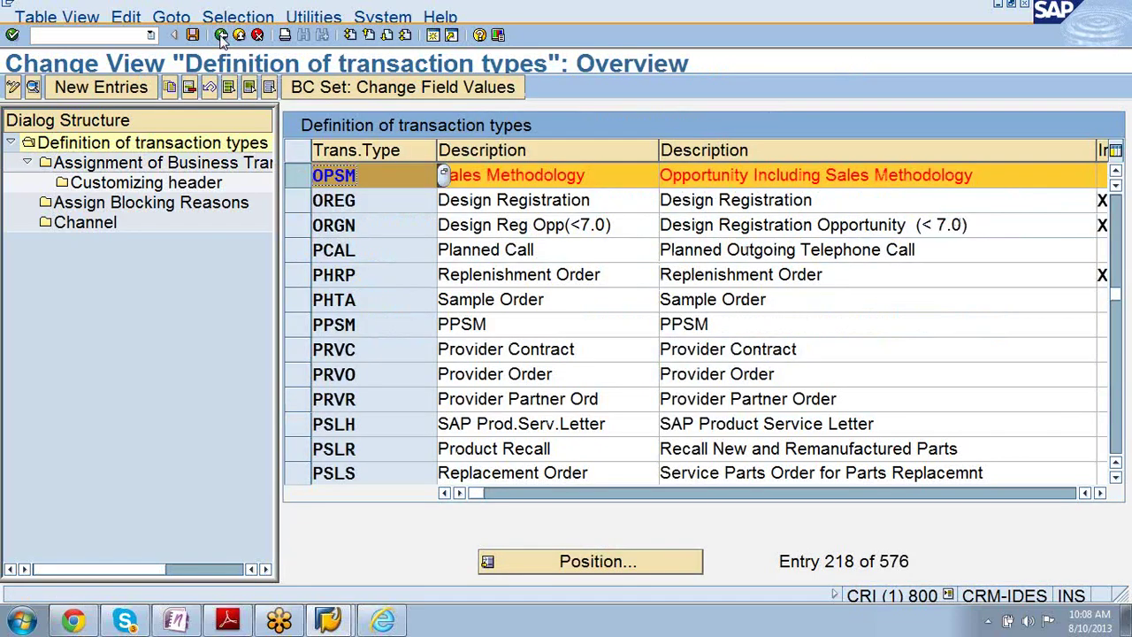
- Run Define Action Profiles and Actions and position the list to the pasted OPPORTUNITY_SALES_ASSISTANT profile
click(222, 37)
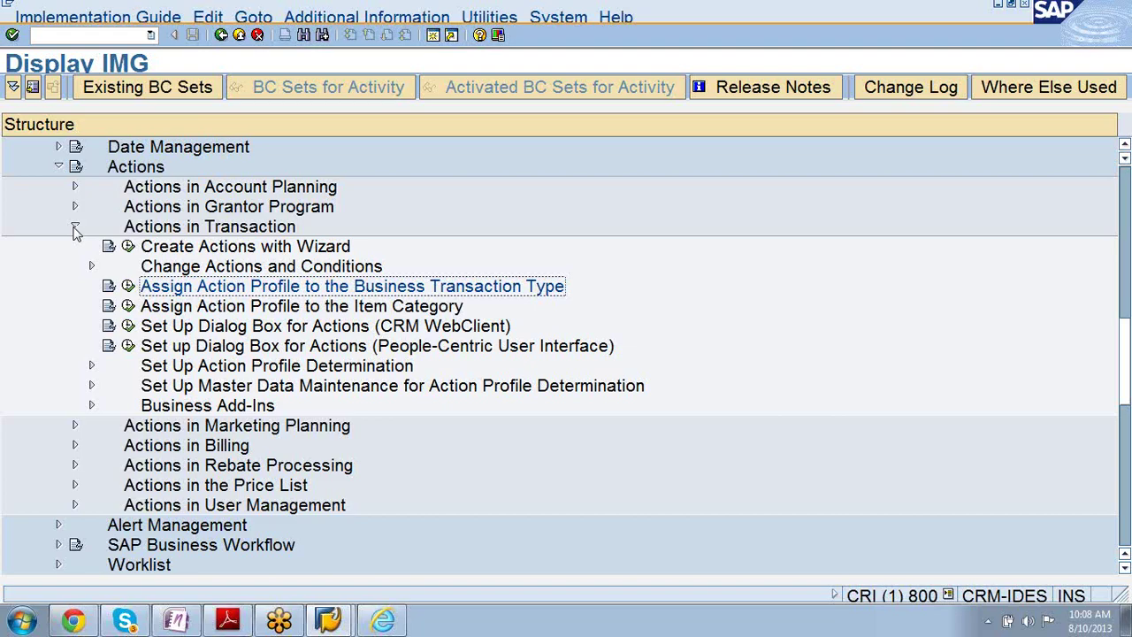
click(91, 266)
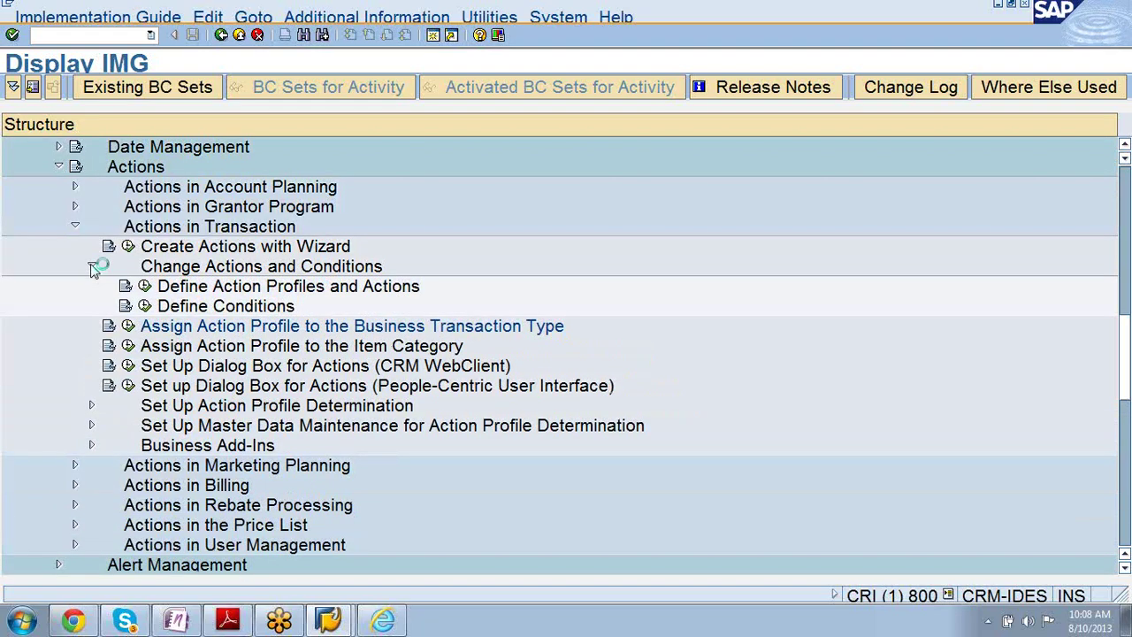
click(145, 286)
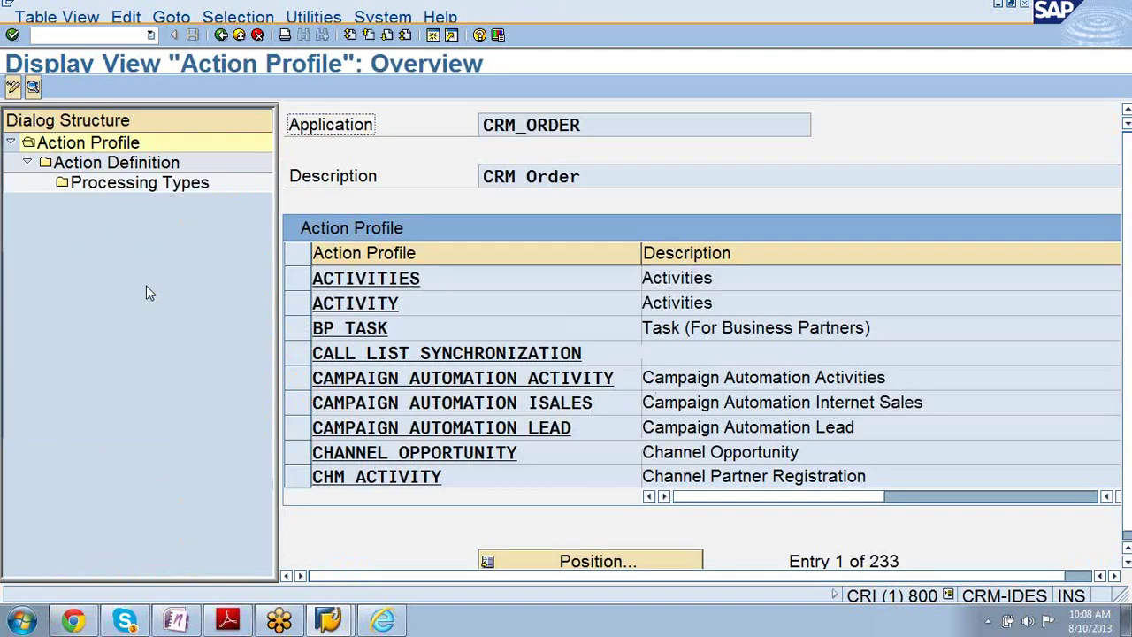
click(582, 563)
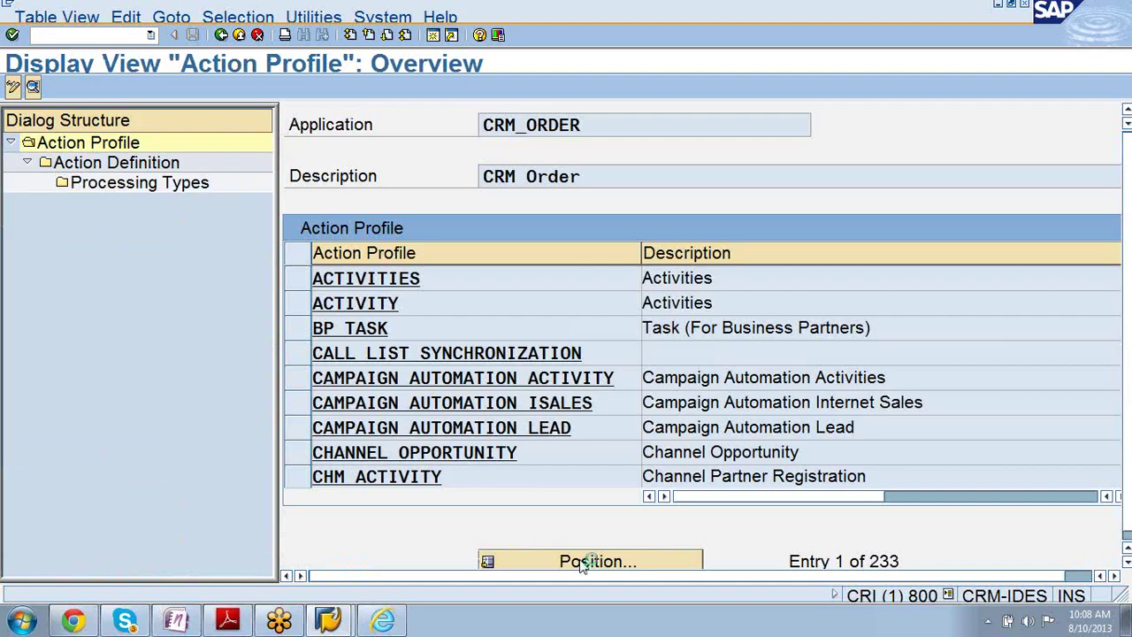
key(ctrl+v)
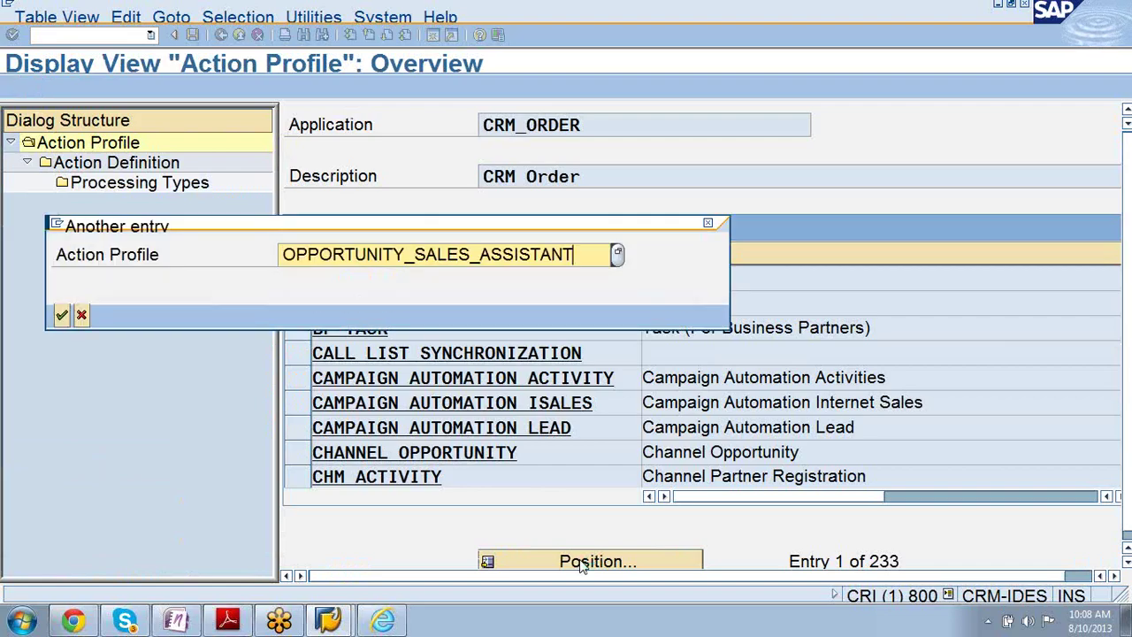
key(Return)
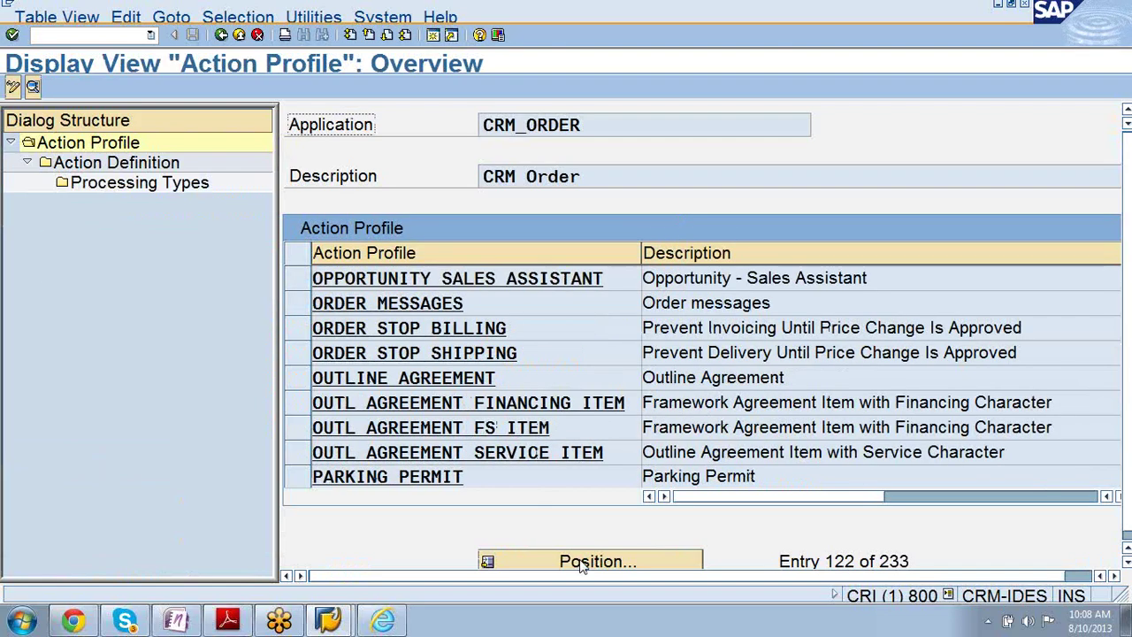
click(352, 276)
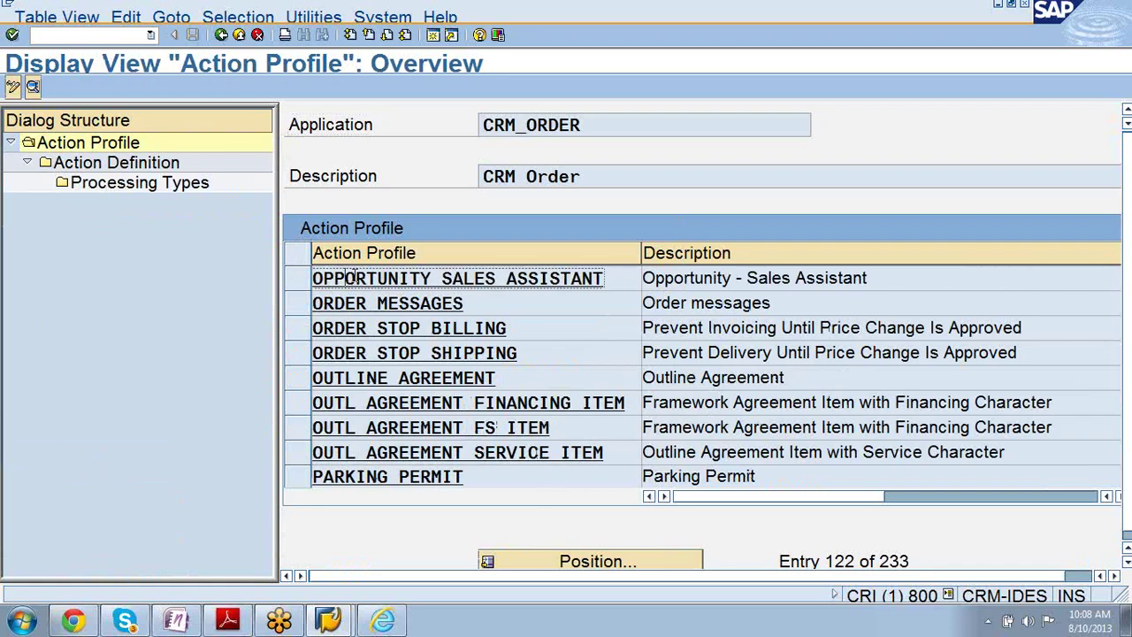
click(303, 281)
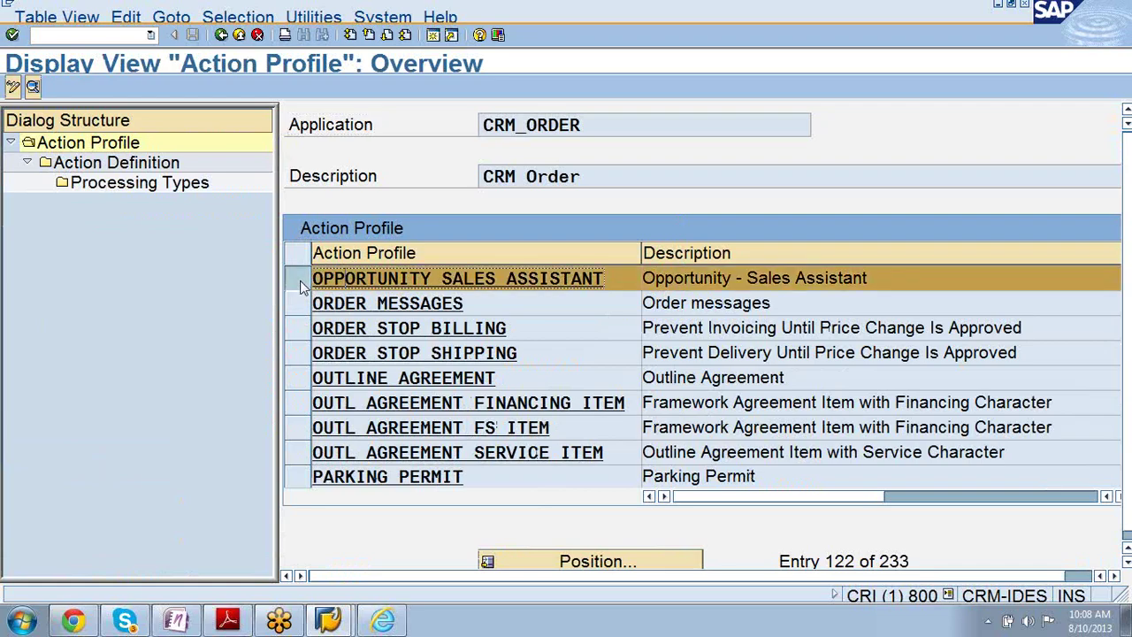
- Show the profile's action definitions, check SMP4: AKTIVITÄT 1's description, then switch to change mode
double_click(155, 165)
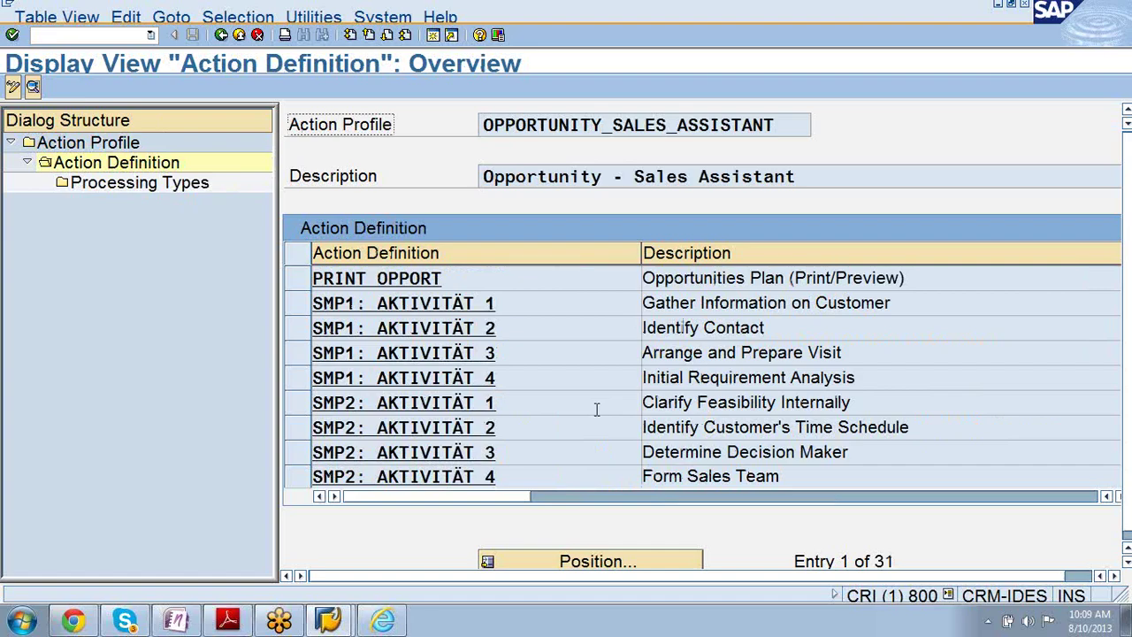
scroll(597, 409, down, 1)
scroll(597, 408, down, 1)
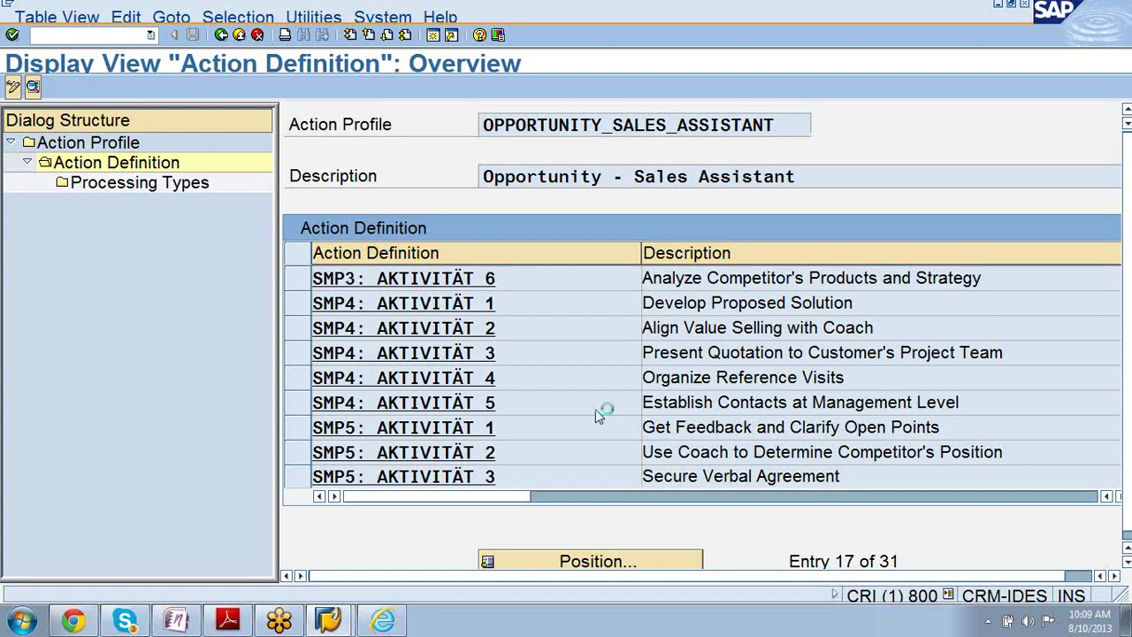
scroll(597, 409, down, 1)
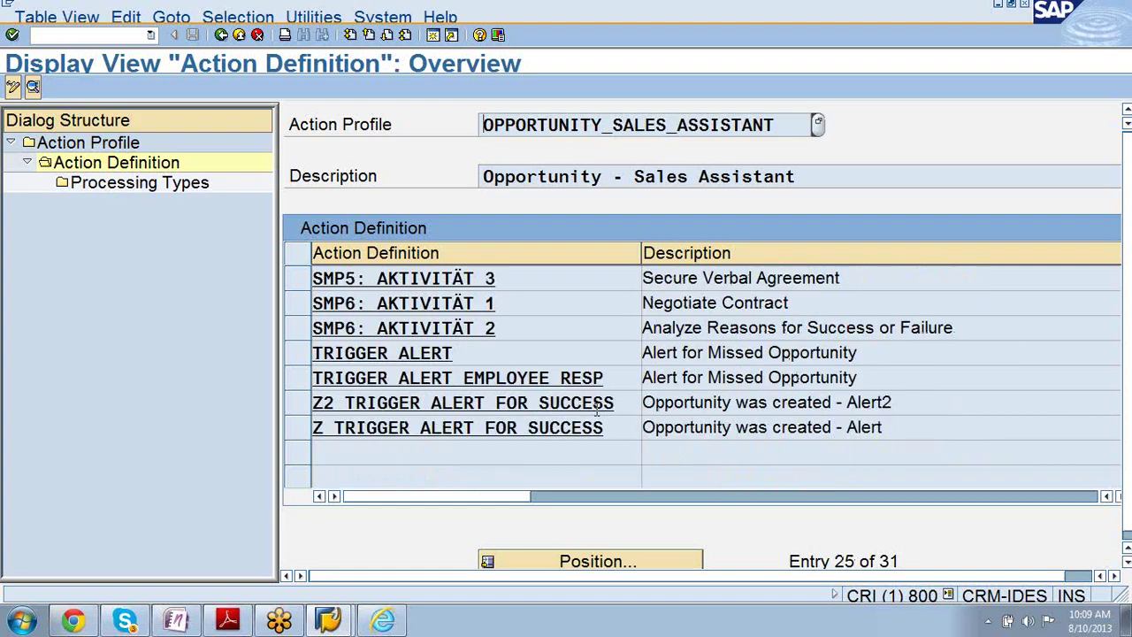
scroll(597, 408, up, 1)
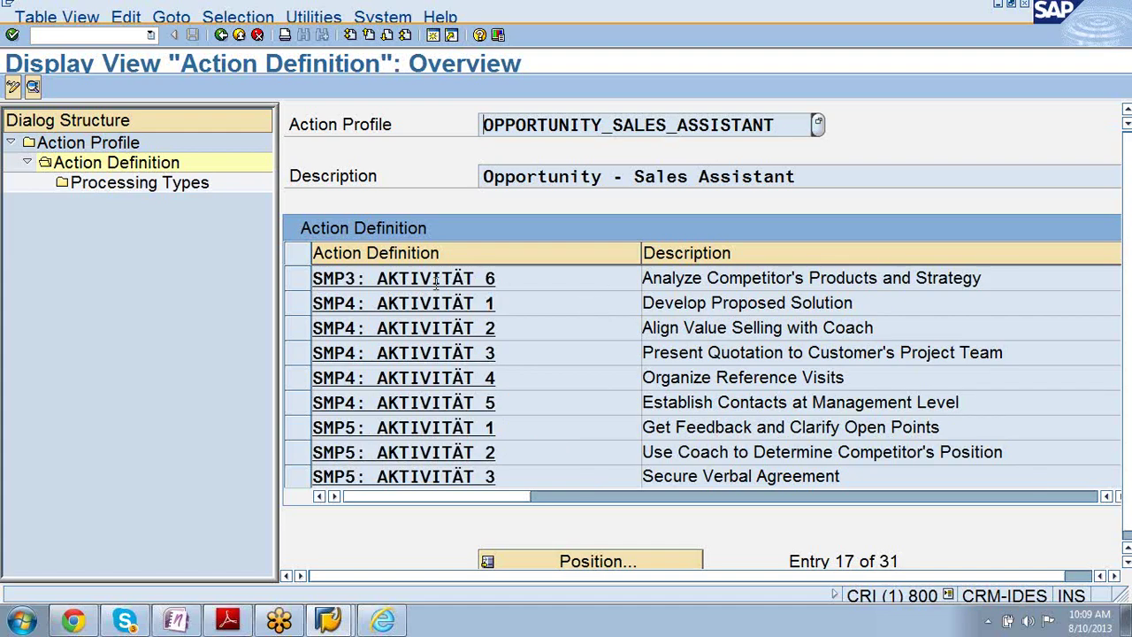
double_click(380, 304)
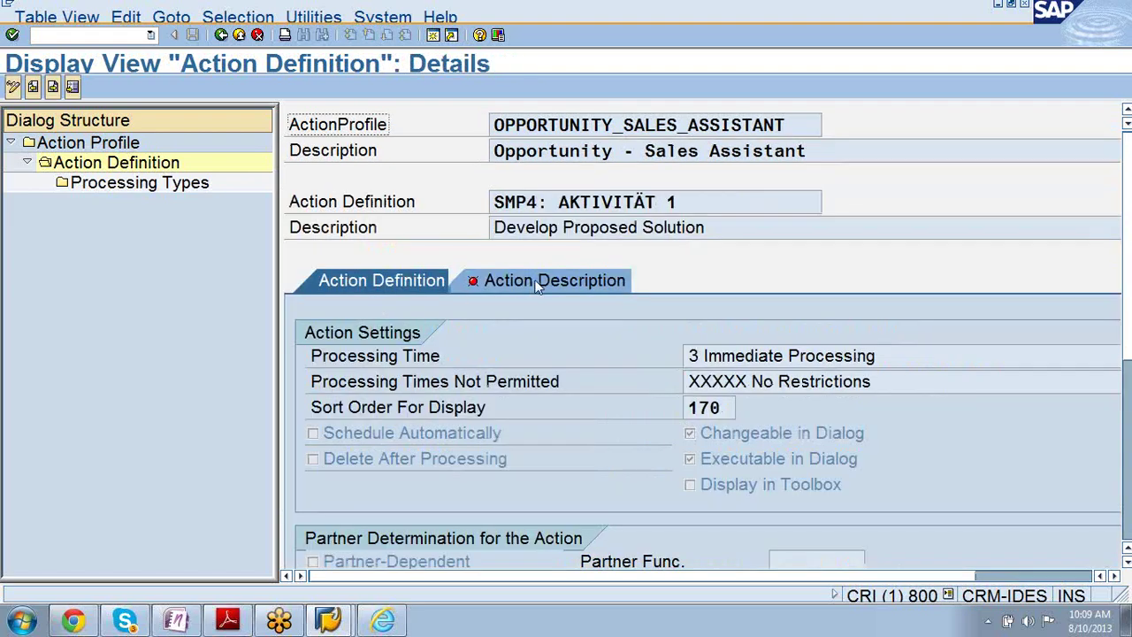
click(538, 283)
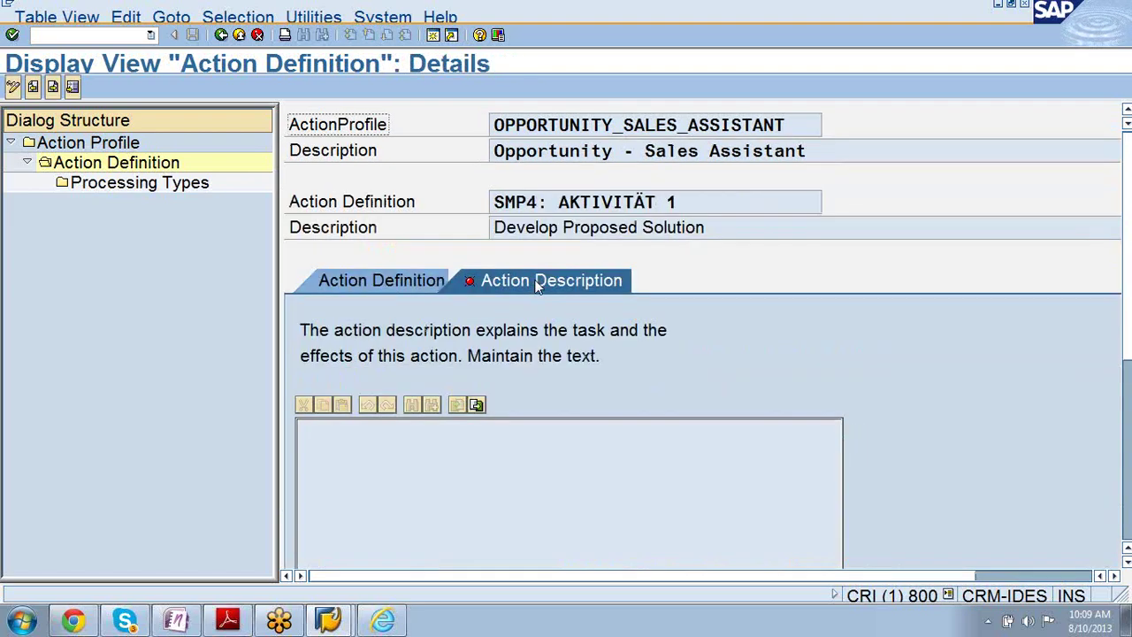
click(13, 85)
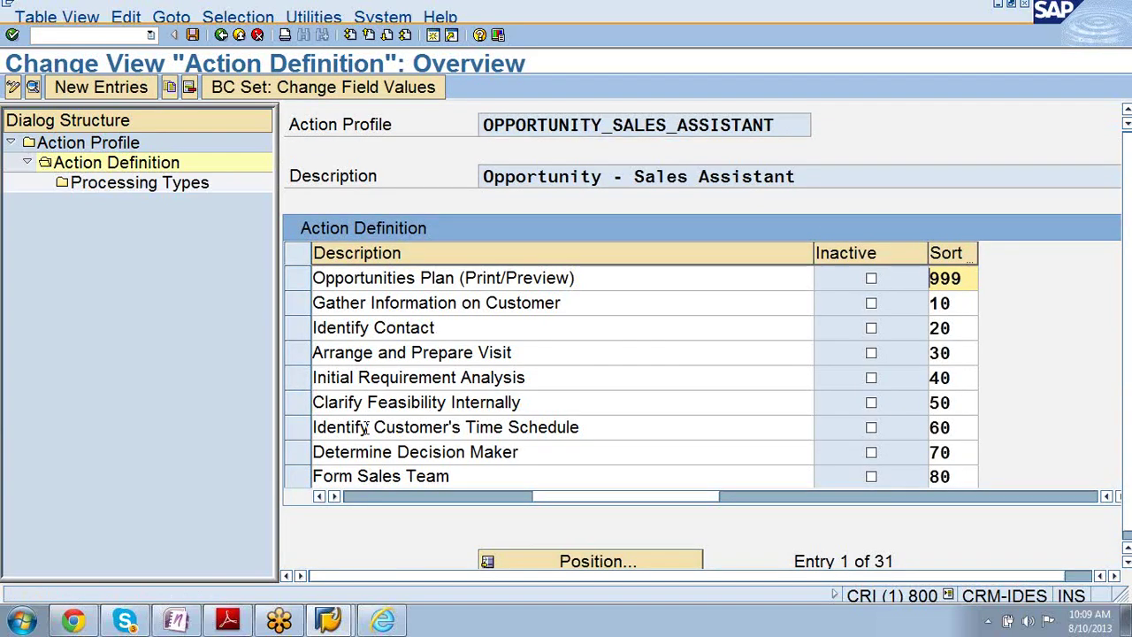
click(300, 328)
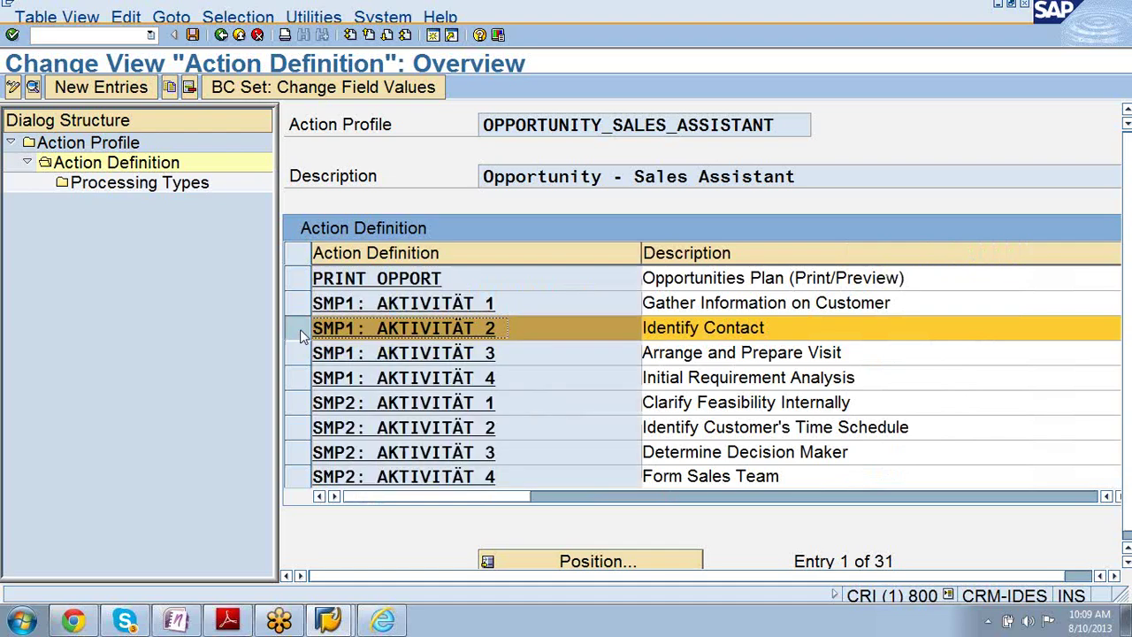
click(125, 188)
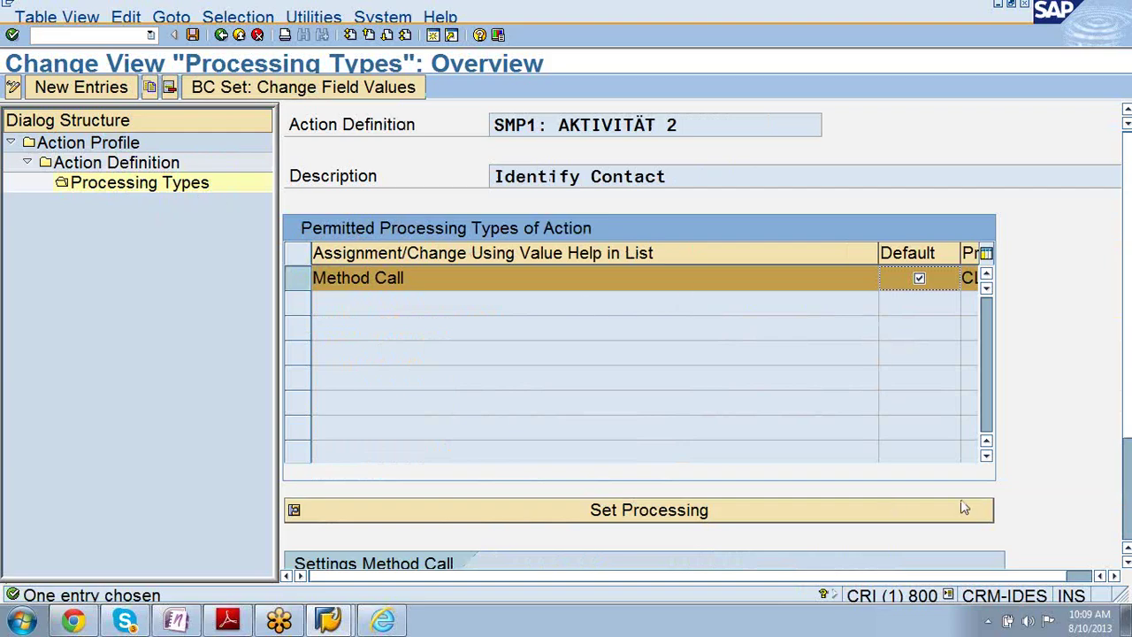
scroll(1129, 246, down, 3)
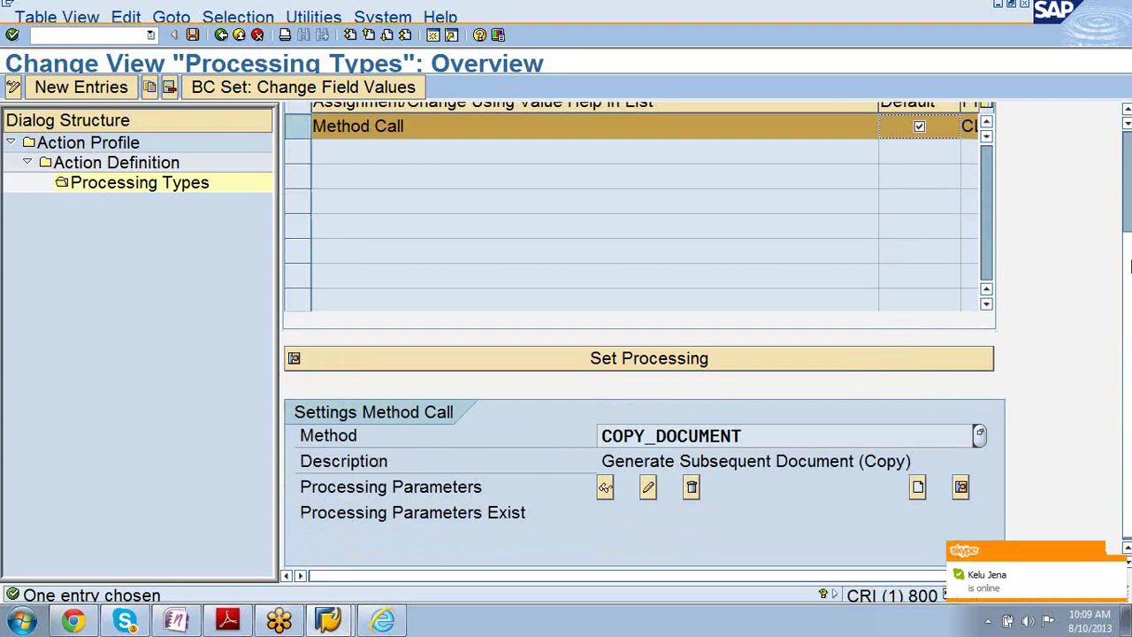
scroll(1128, 271, up, 2)
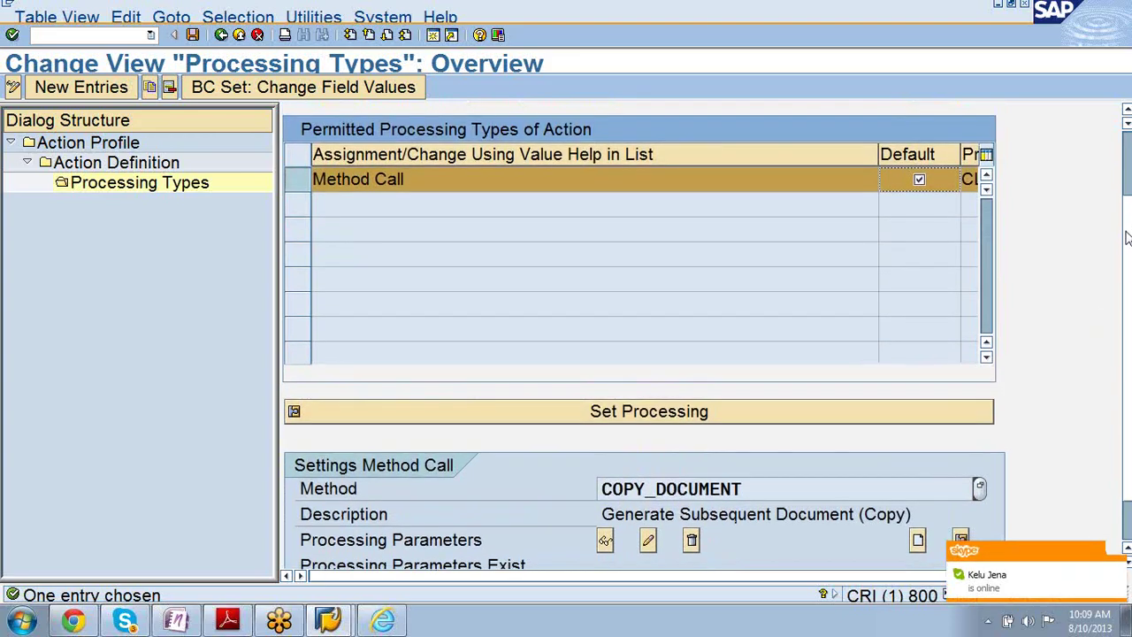
scroll(1129, 257, down, 1)
scroll(1125, 265, down, 1)
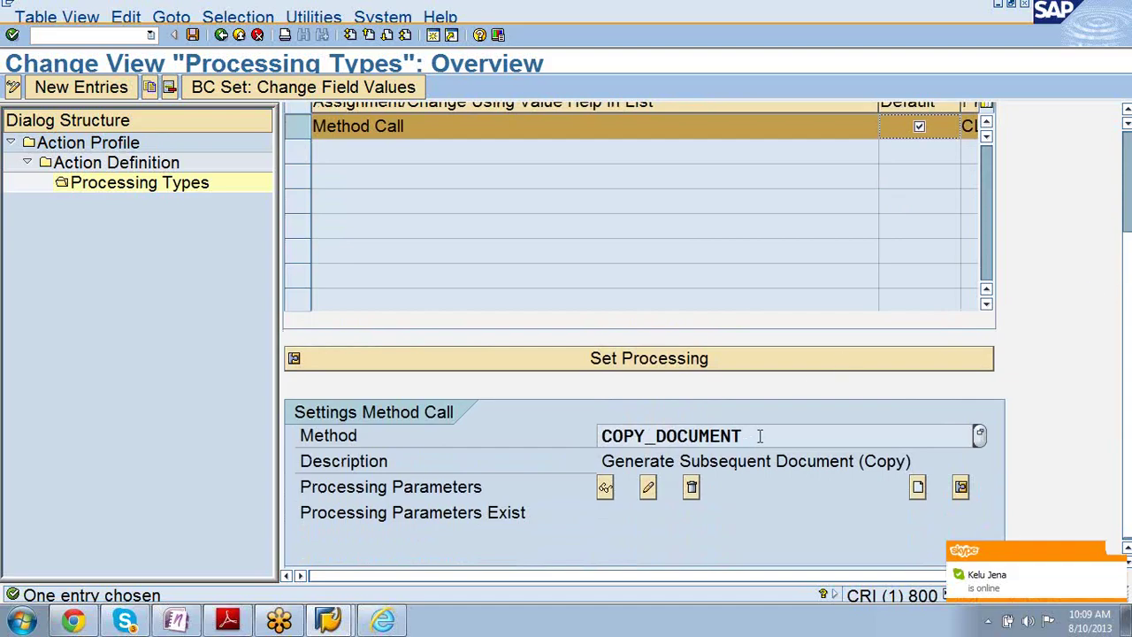
drag(762, 434, 580, 421)
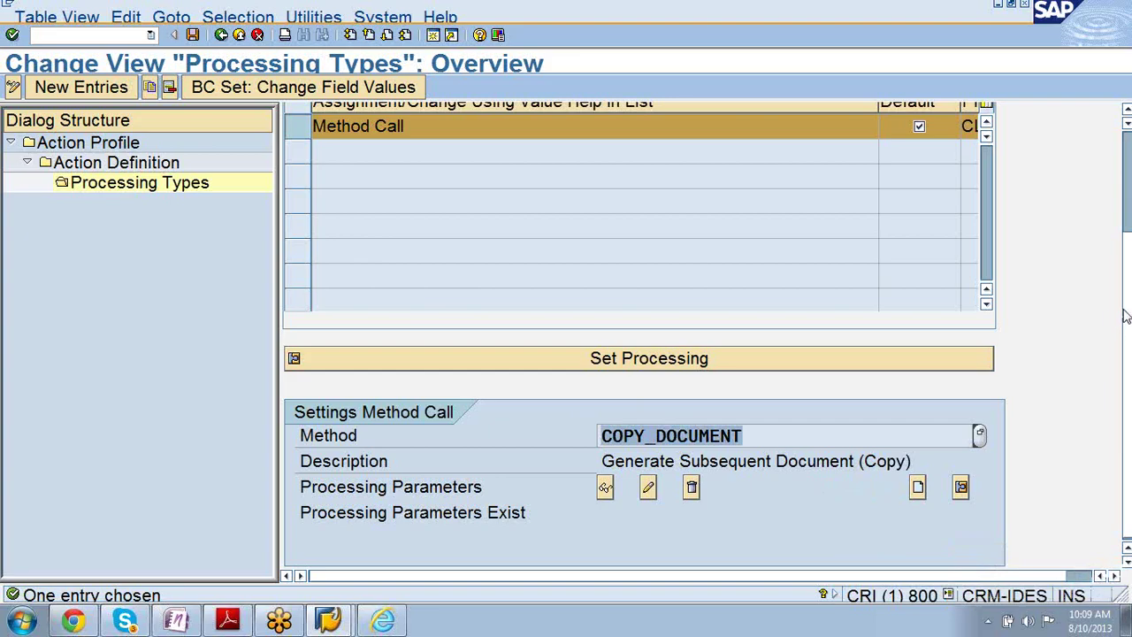
scroll(1126, 302, up, 2)
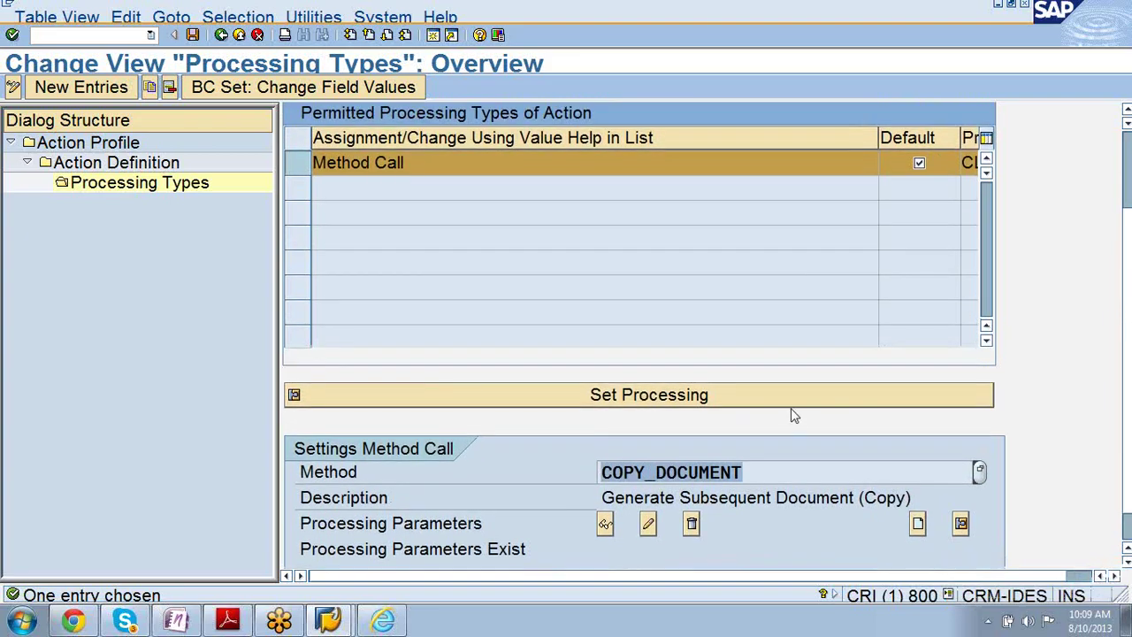
click(783, 399)
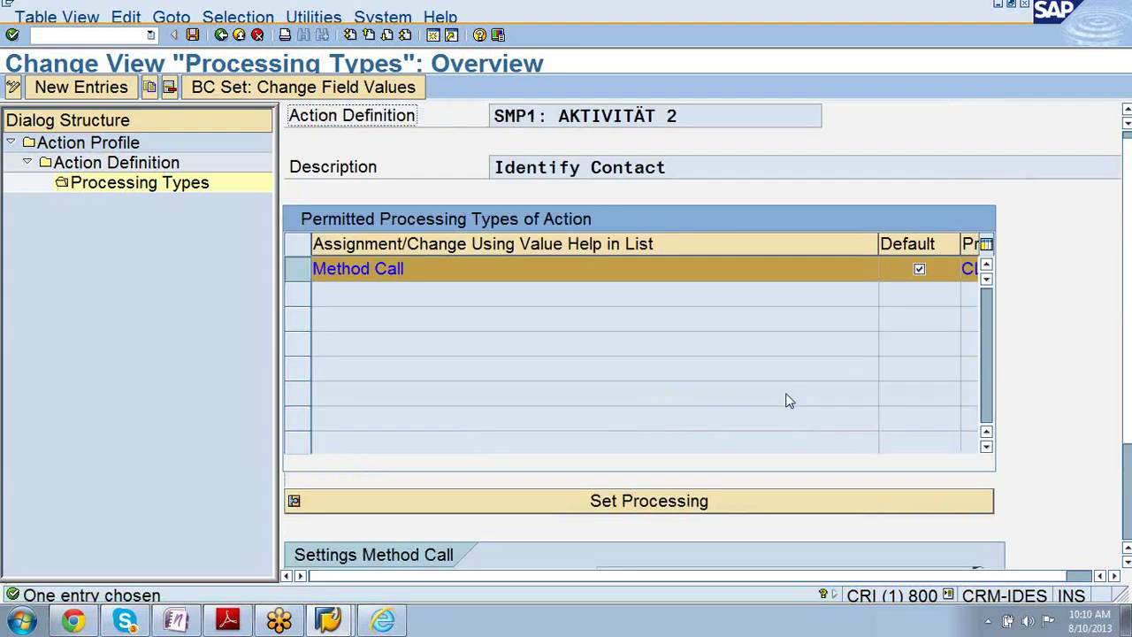
scroll(1128, 258, down, 3)
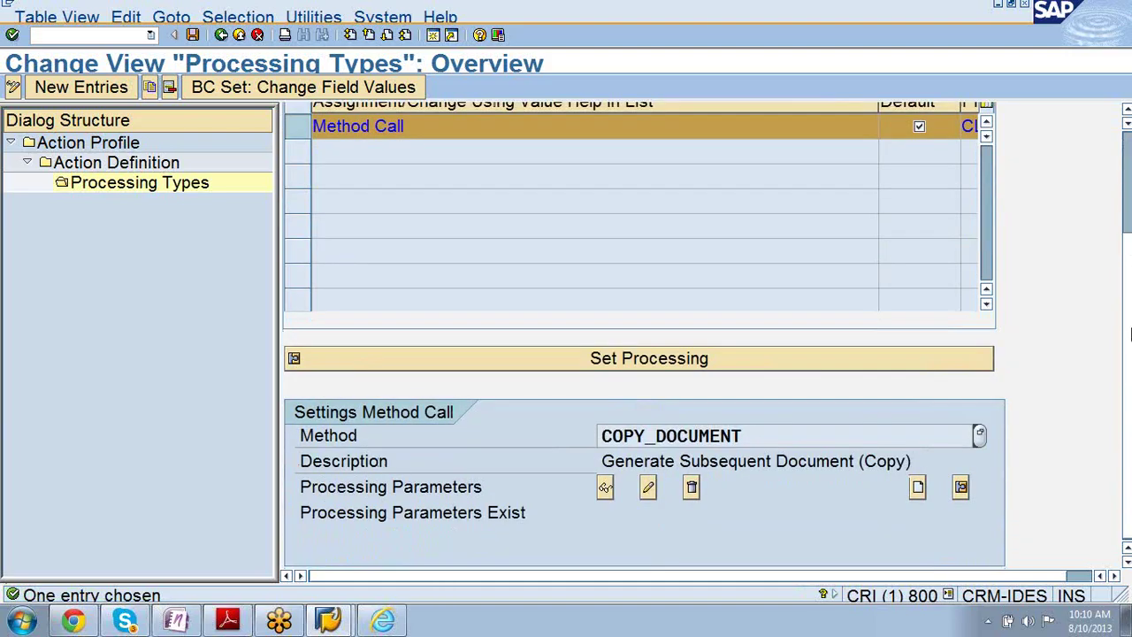
scroll(1128, 334, up, 3)
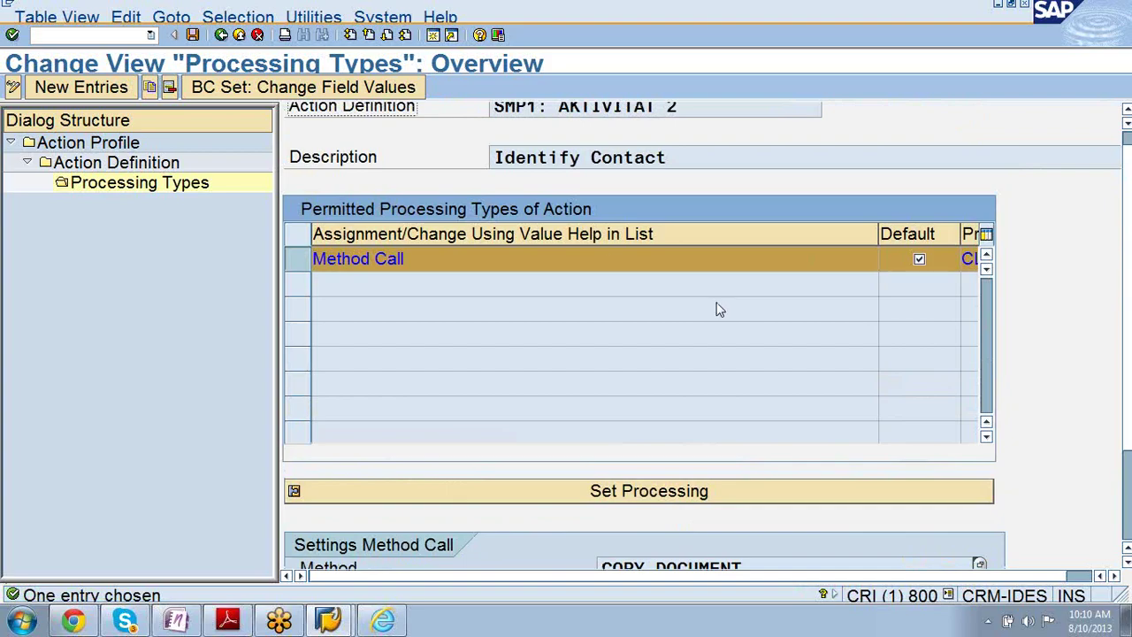
click(104, 166)
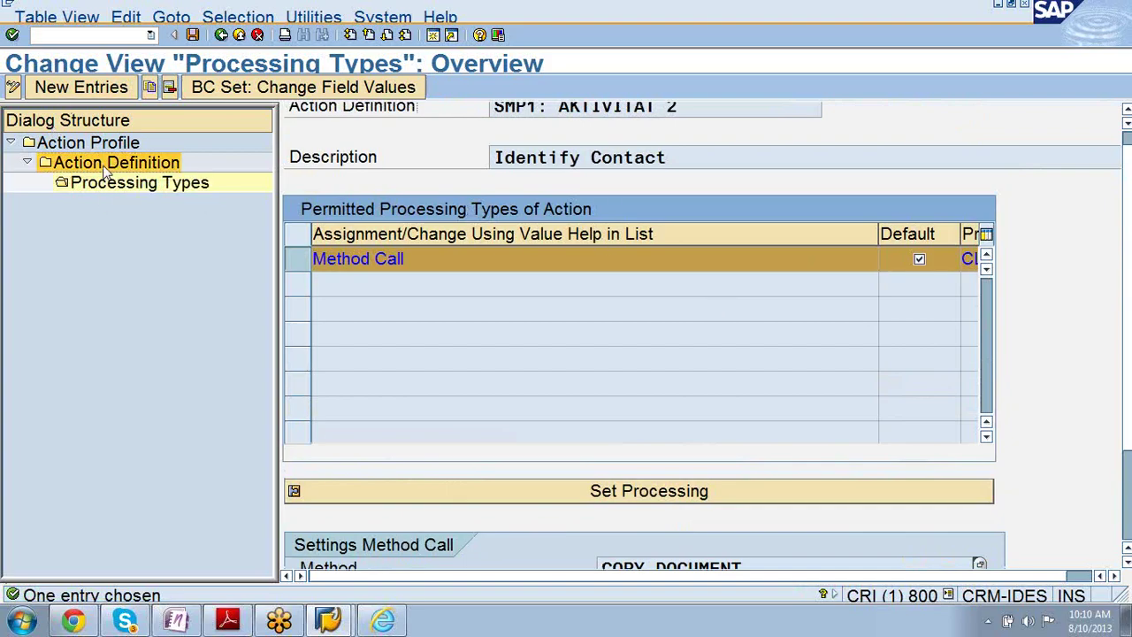
double_click(105, 168)
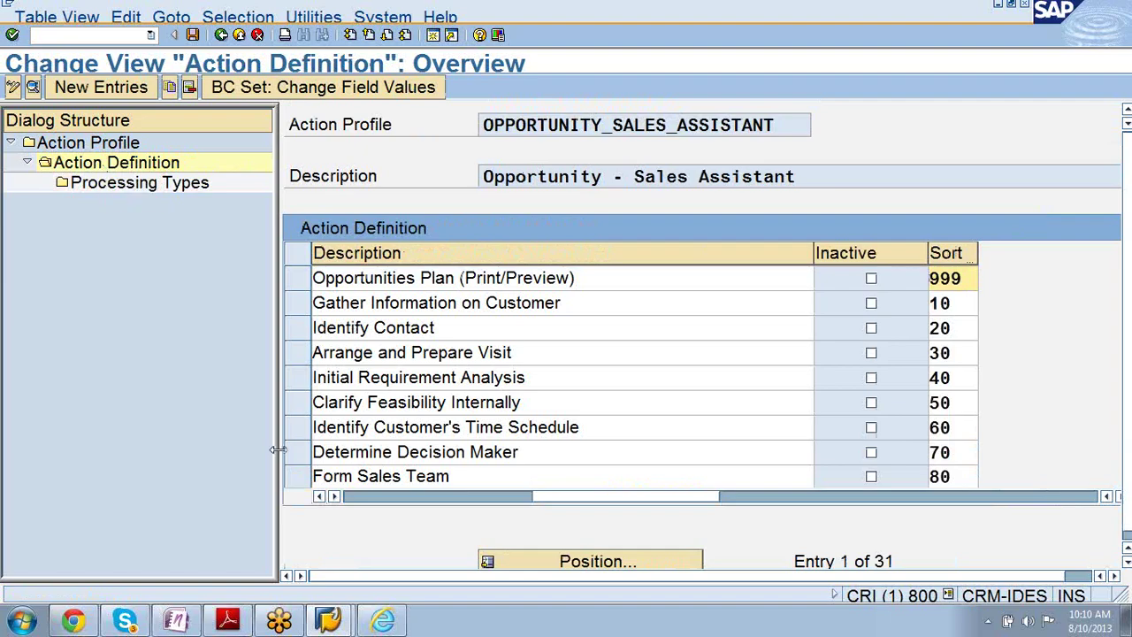
- Inspect the Gather Information on Customer processing types in display mode, including the available processing types list
click(298, 302)
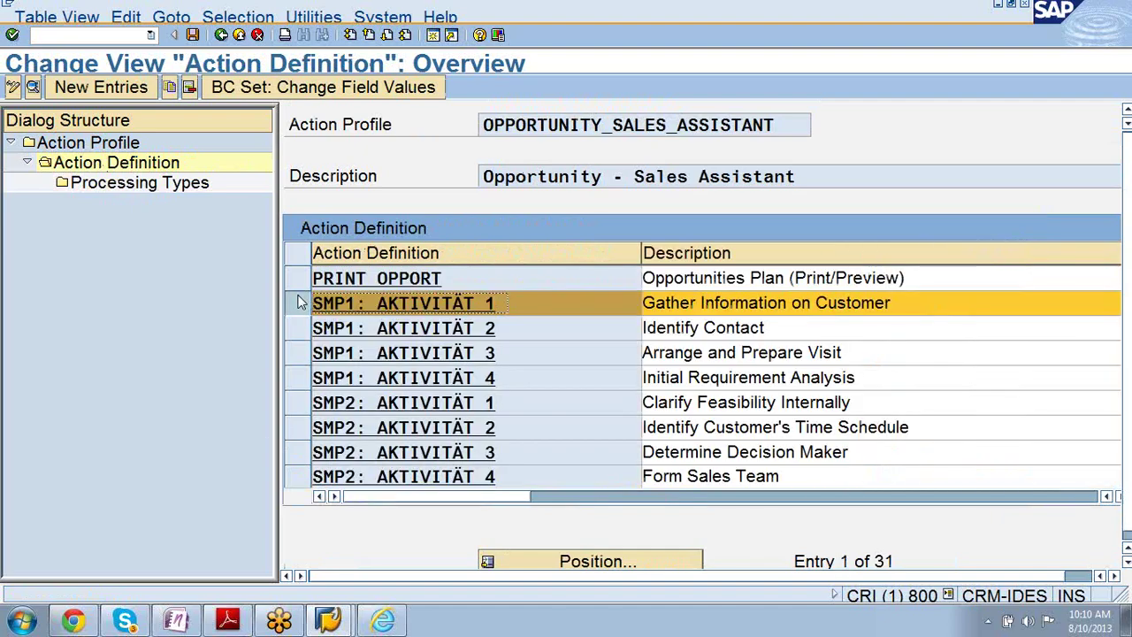
double_click(139, 184)
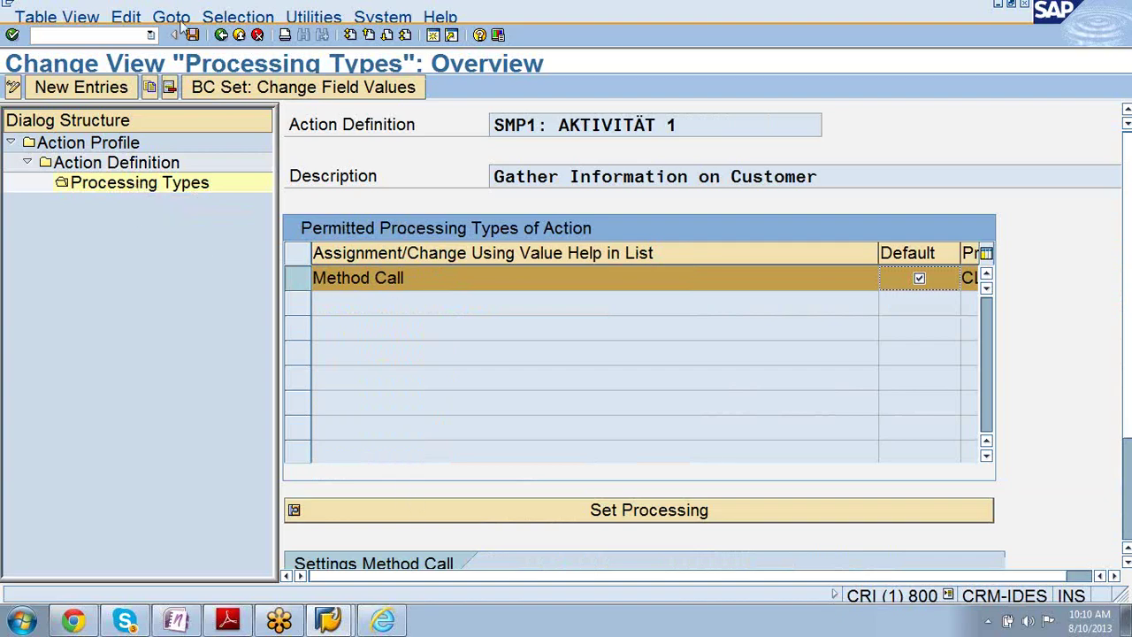
click(13, 87)
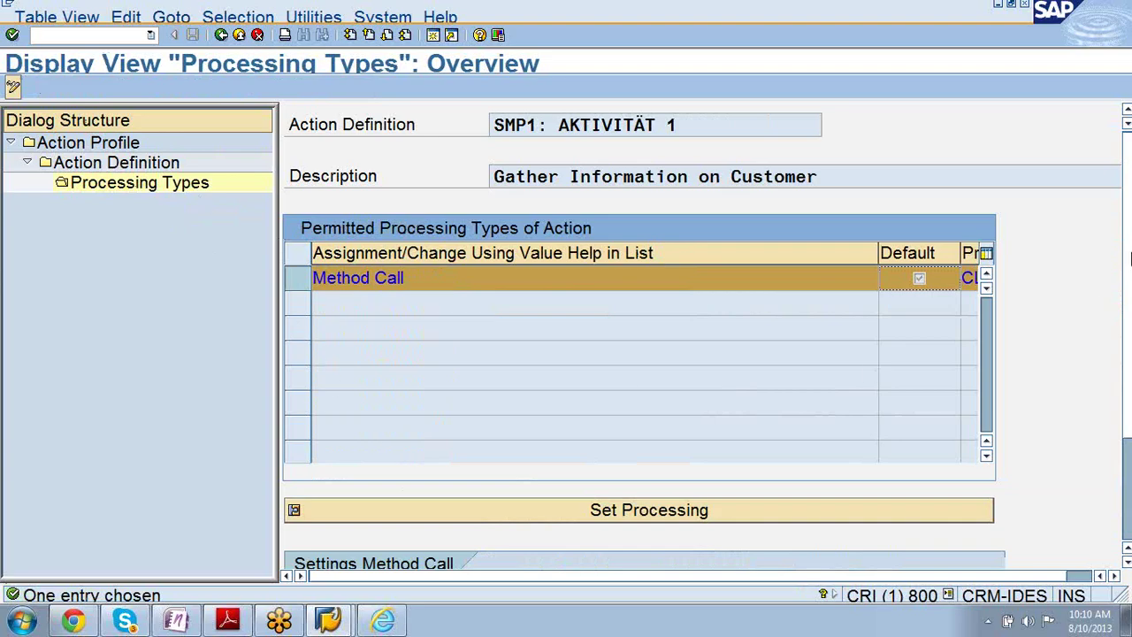
scroll(1129, 257, down, 3)
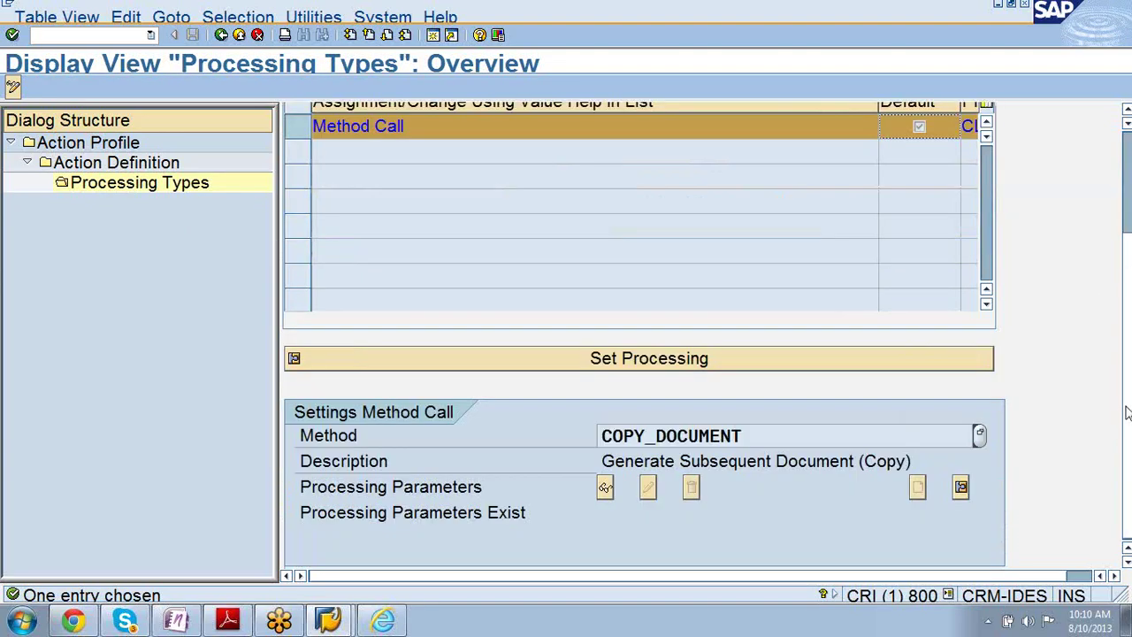
scroll(1129, 411, up, 3)
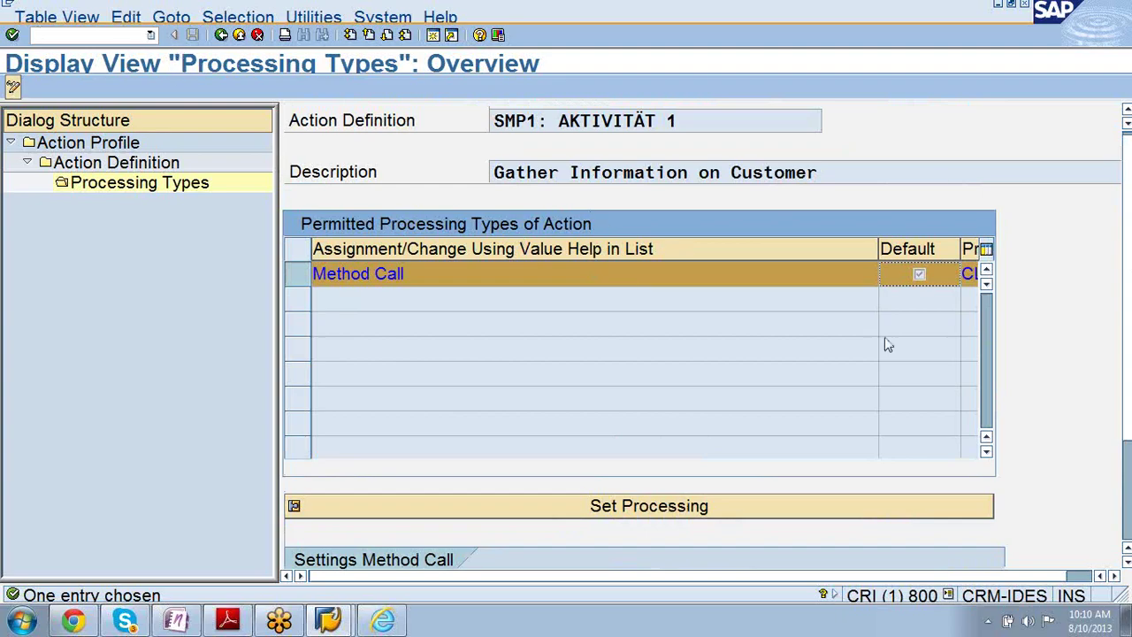
click(839, 281)
click(885, 274)
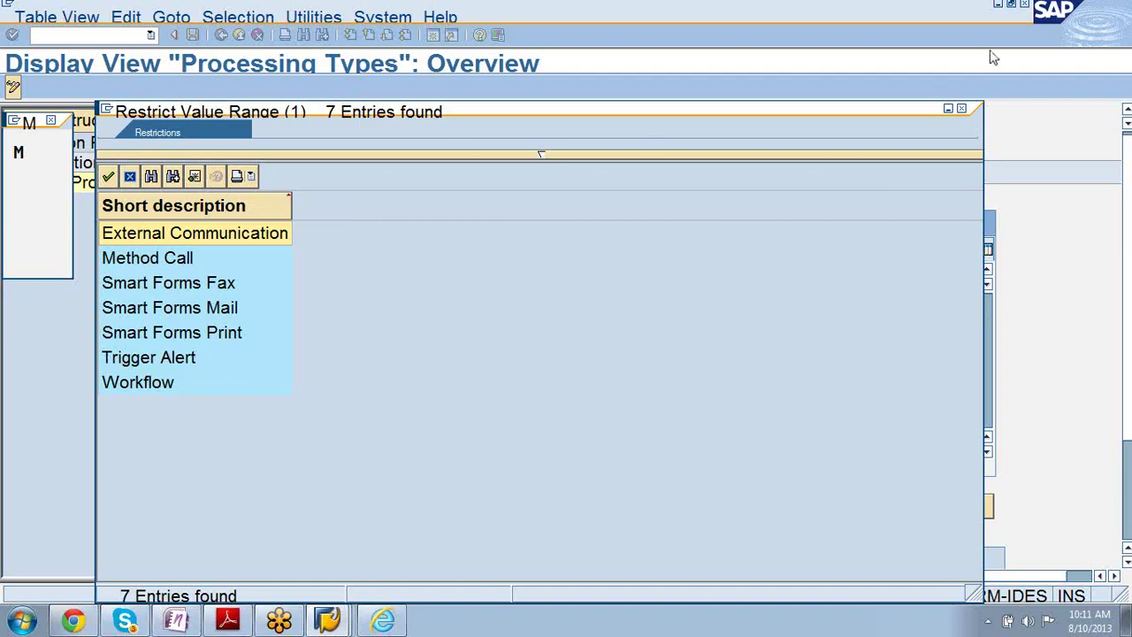
click(964, 113)
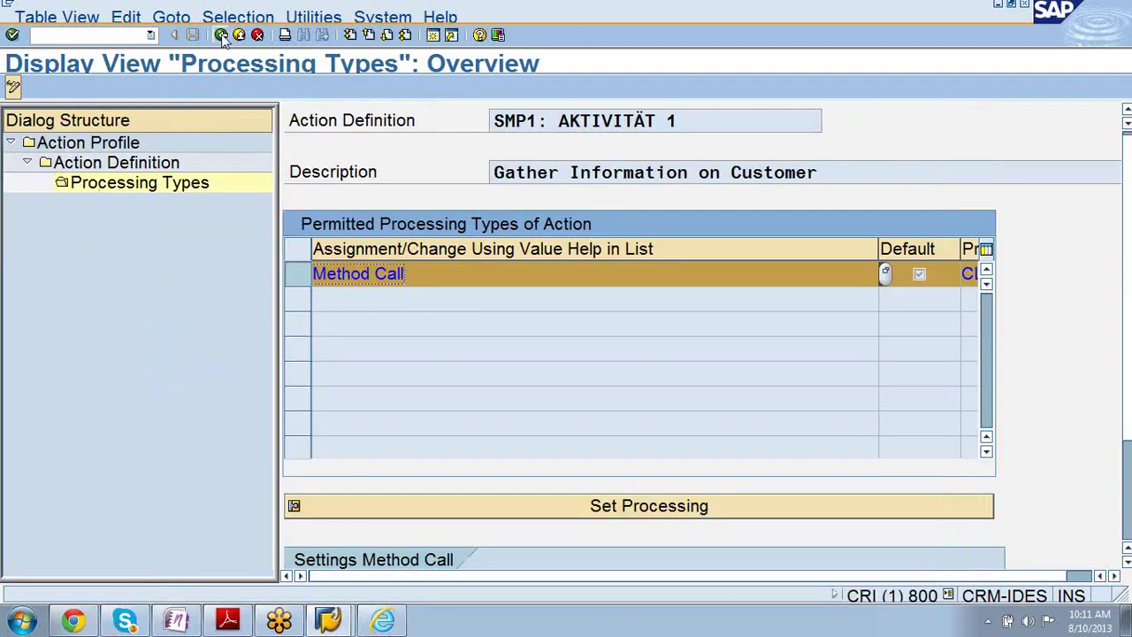
- Go back to the CRM_ORDER action profile overview and bring up the Sales course PDF
click(221, 36)
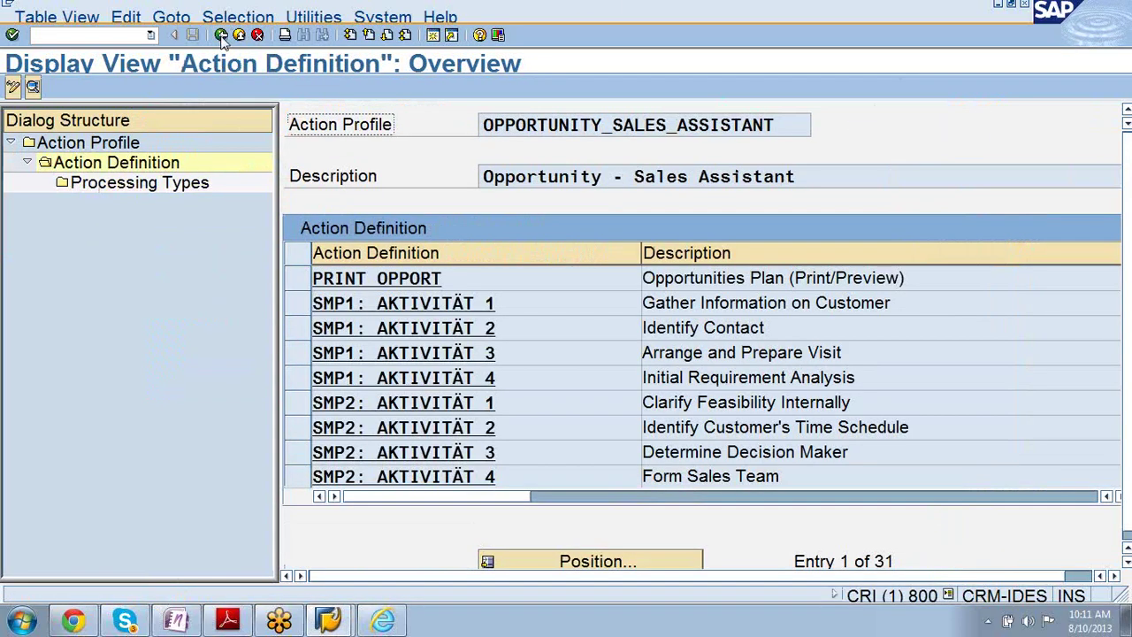
click(221, 35)
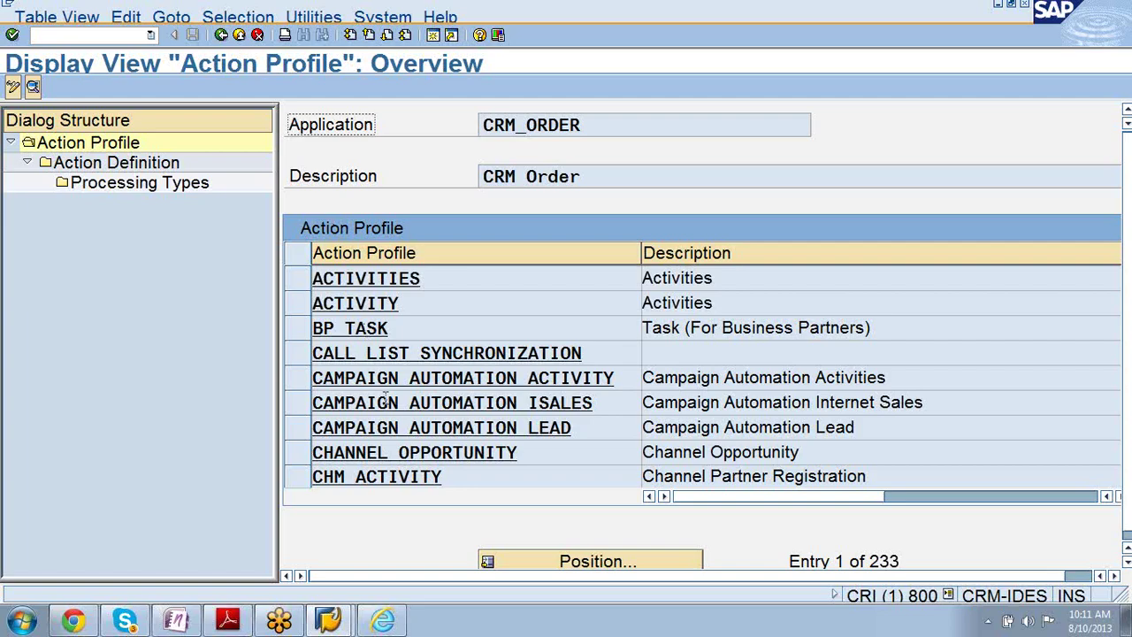
click(229, 622)
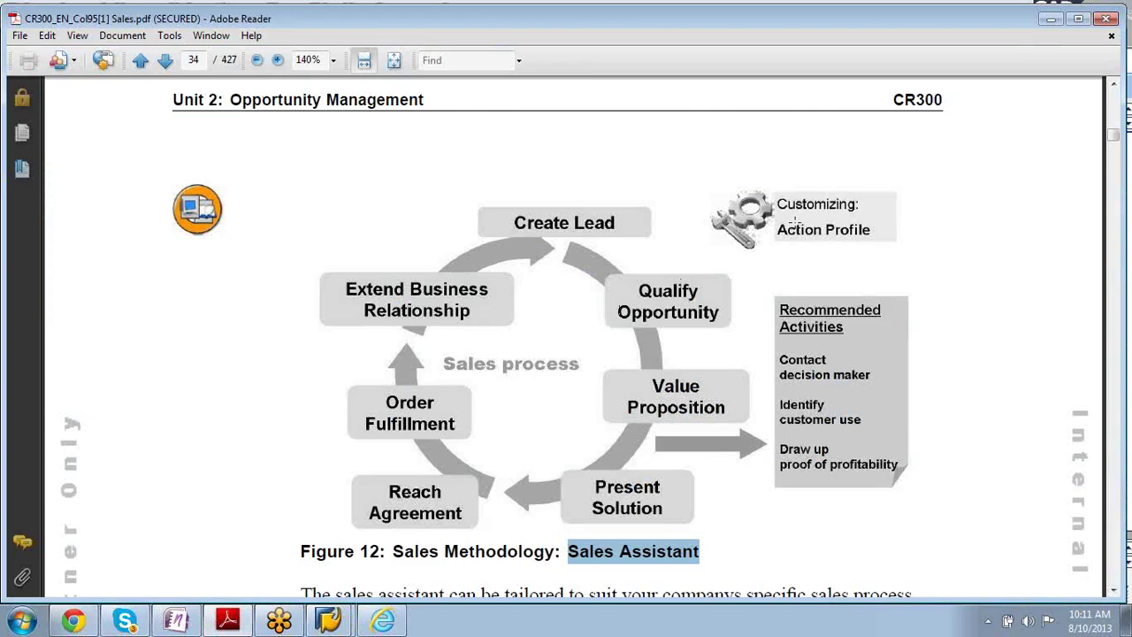
- Scroll the PDF to page 35's Figure 13 Buying Center, then bring back SAP's action profile overview
scroll(653, 240, down, 5)
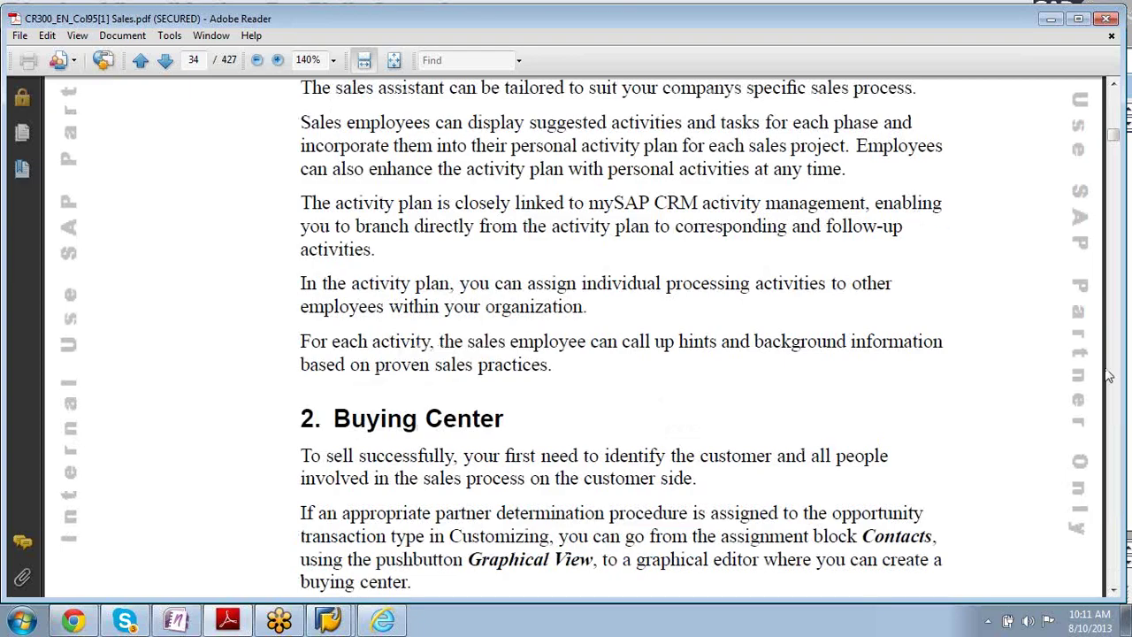
drag(1116, 597, 1115, 598)
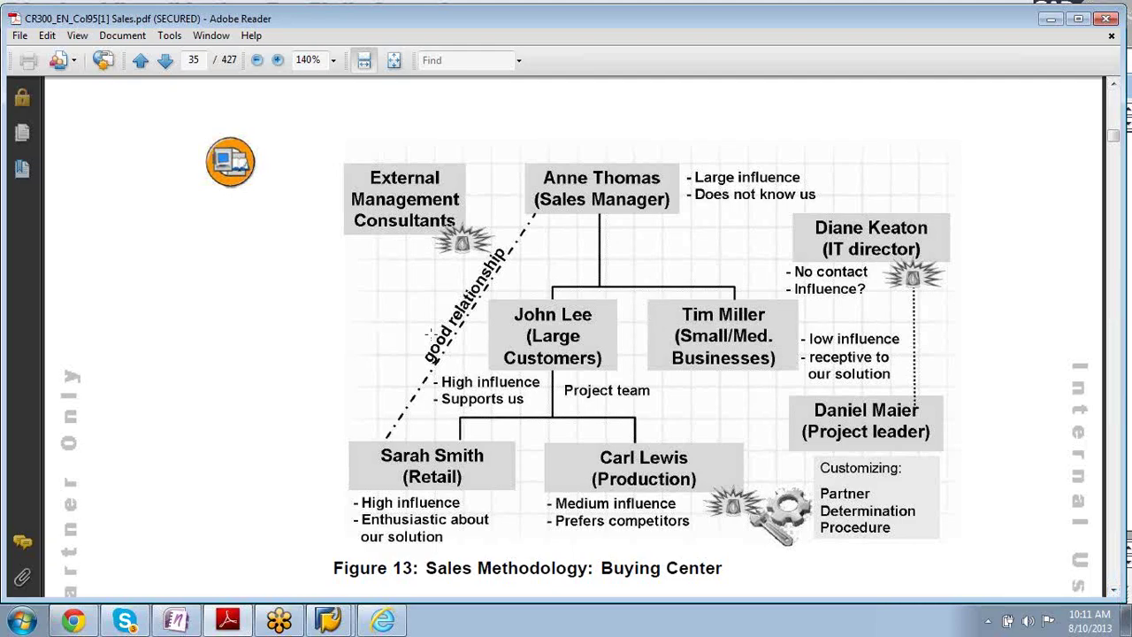
mouse_move(331, 621)
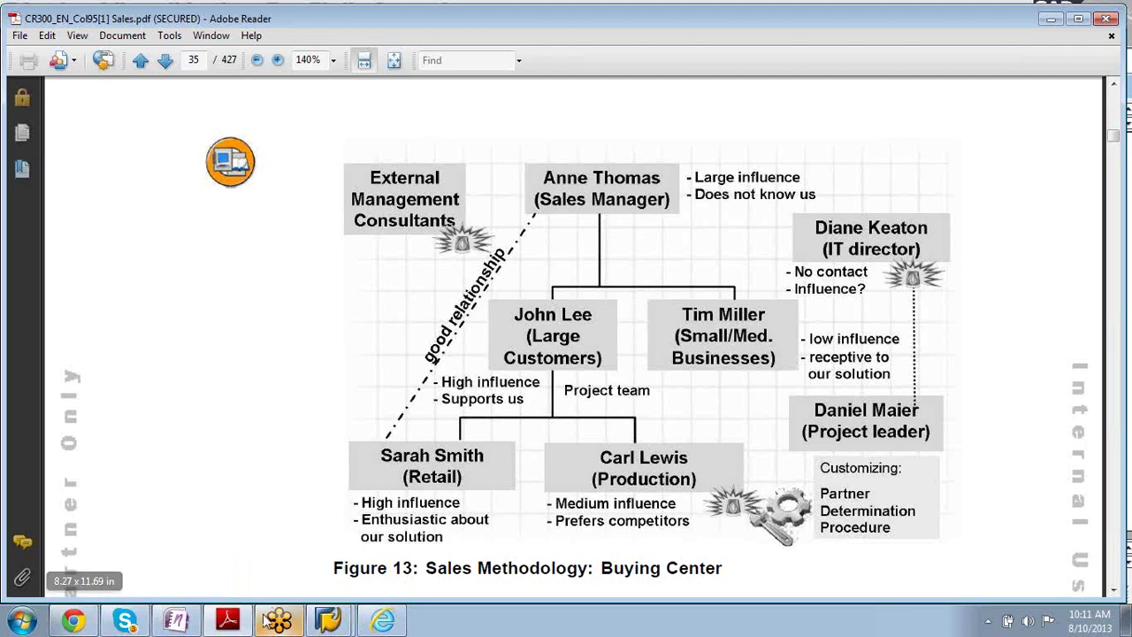
click(328, 621)
click(311, 578)
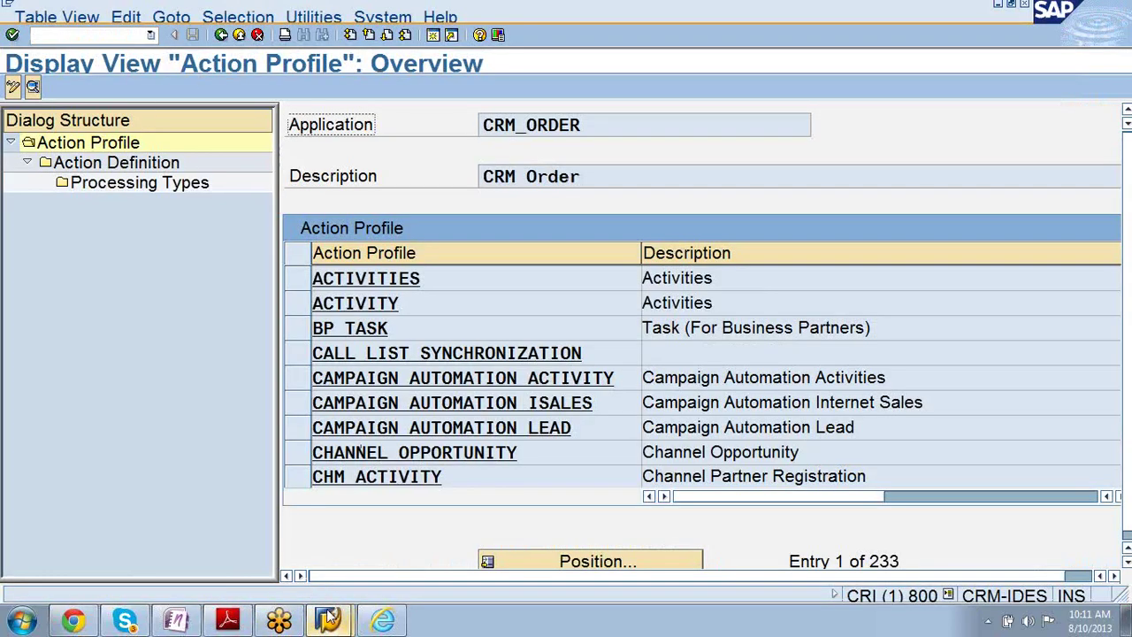
- Start a second SAP session and run crmd_order from the transaction history
click(328, 620)
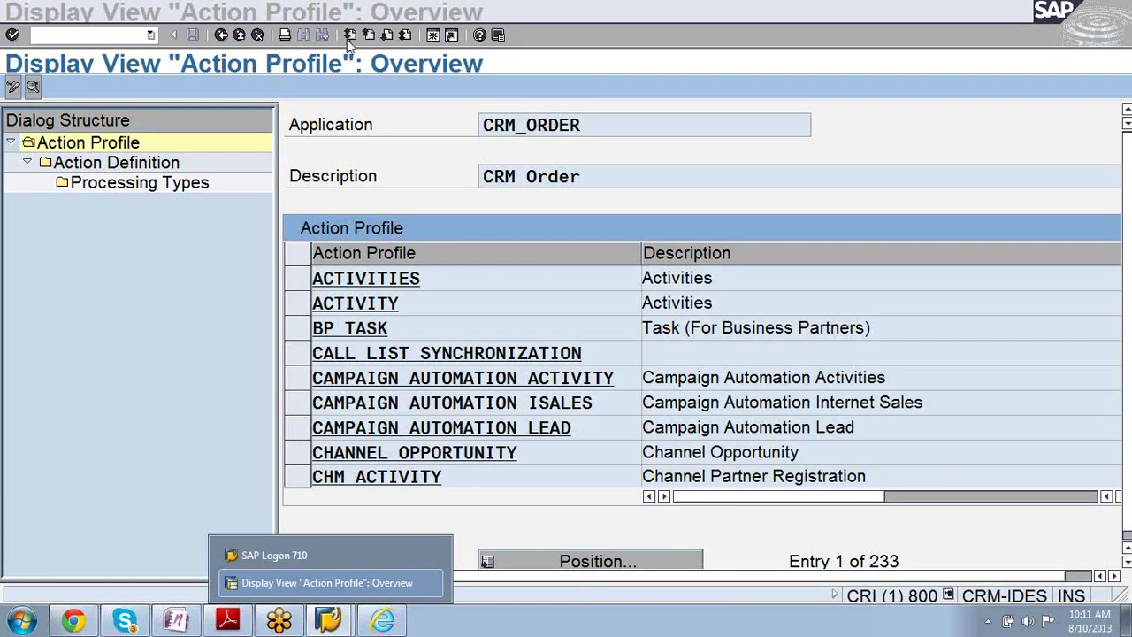
click(367, 106)
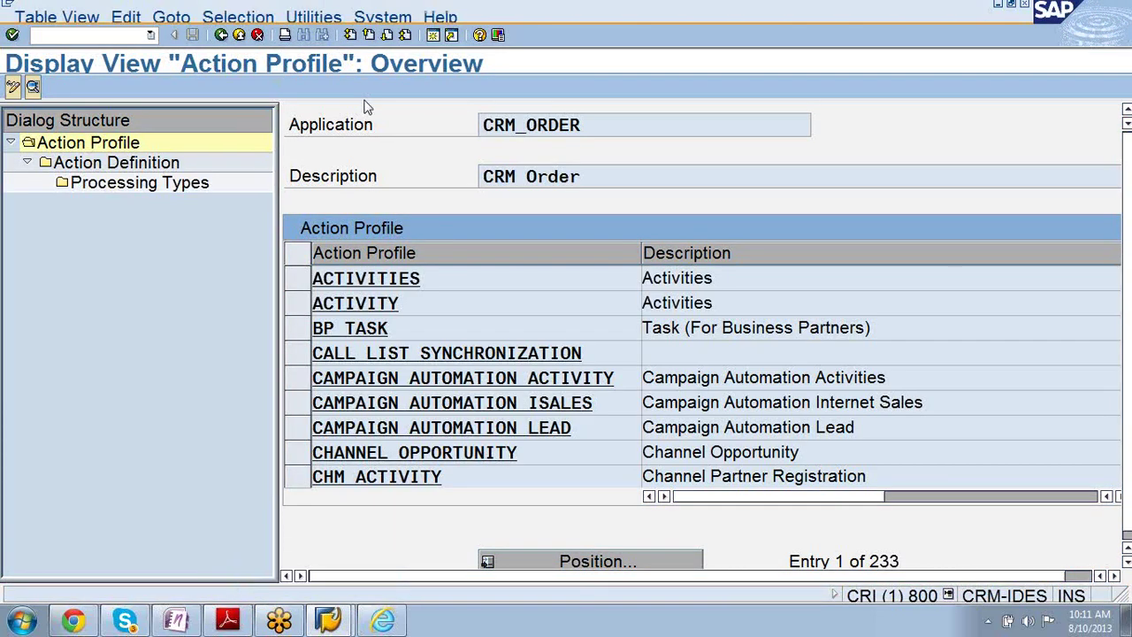
click(433, 36)
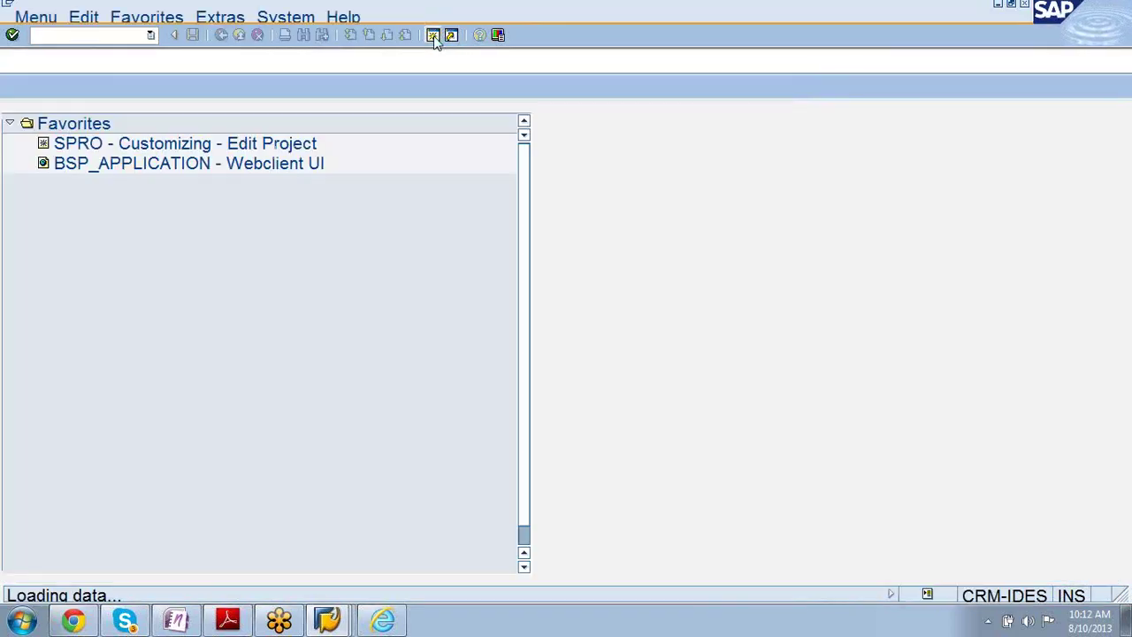
click(150, 36)
click(131, 74)
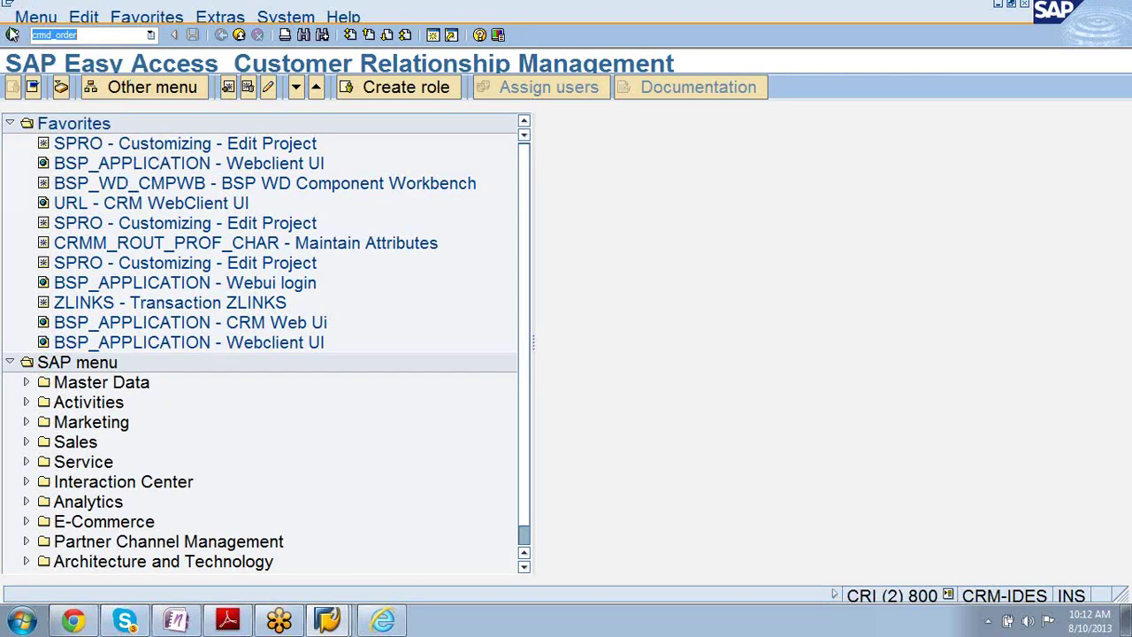
click(12, 35)
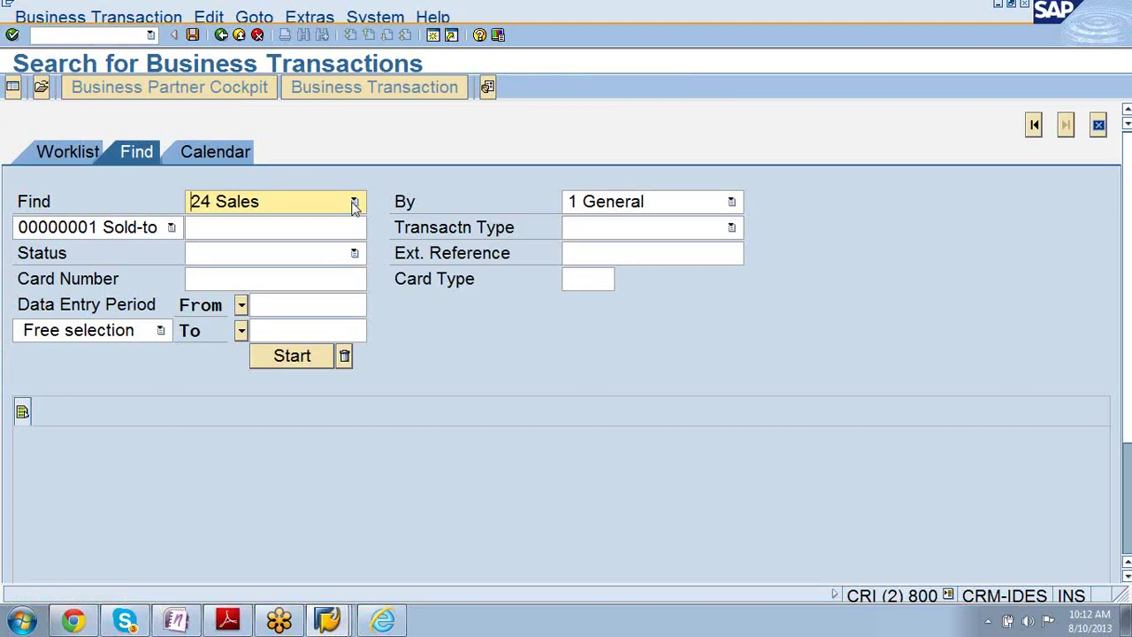
- Search for 21 Opportunity transactions and list only the first 100 of 717 documents
click(353, 203)
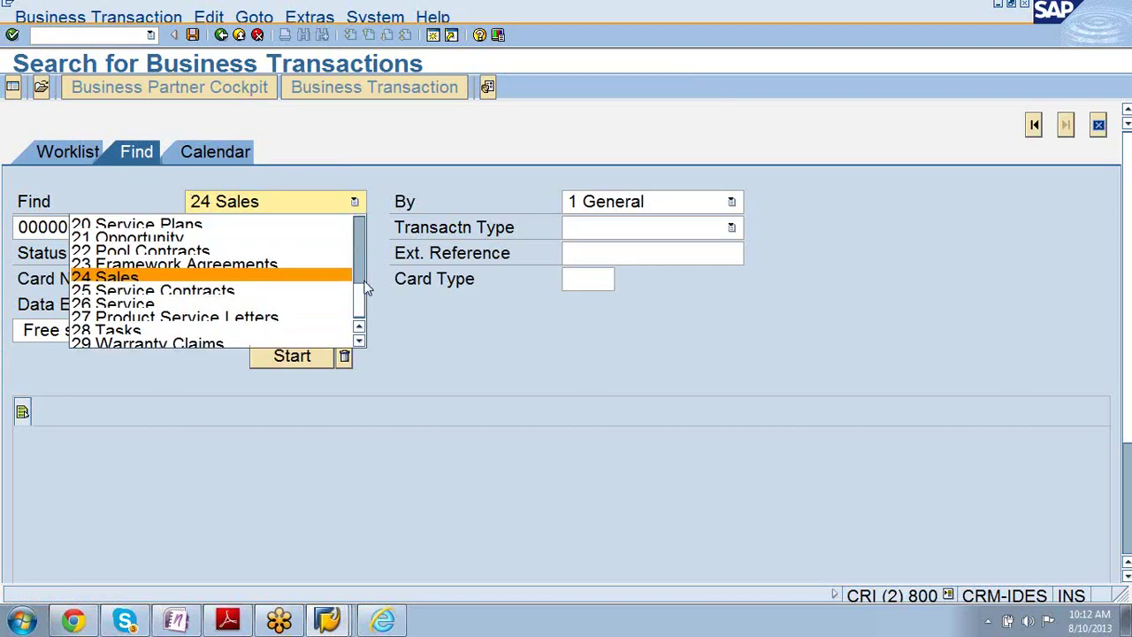
drag(359, 305, 358, 285)
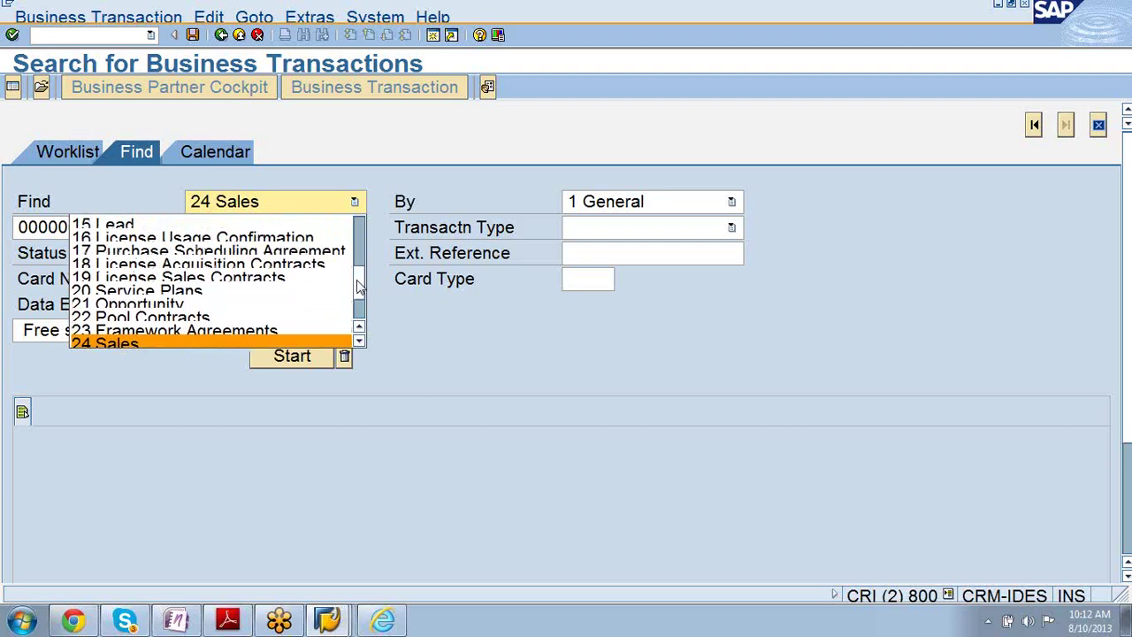
mouse_move(358, 285)
mouse_down()
mouse_move(359, 252)
mouse_move(358, 282)
mouse_up()
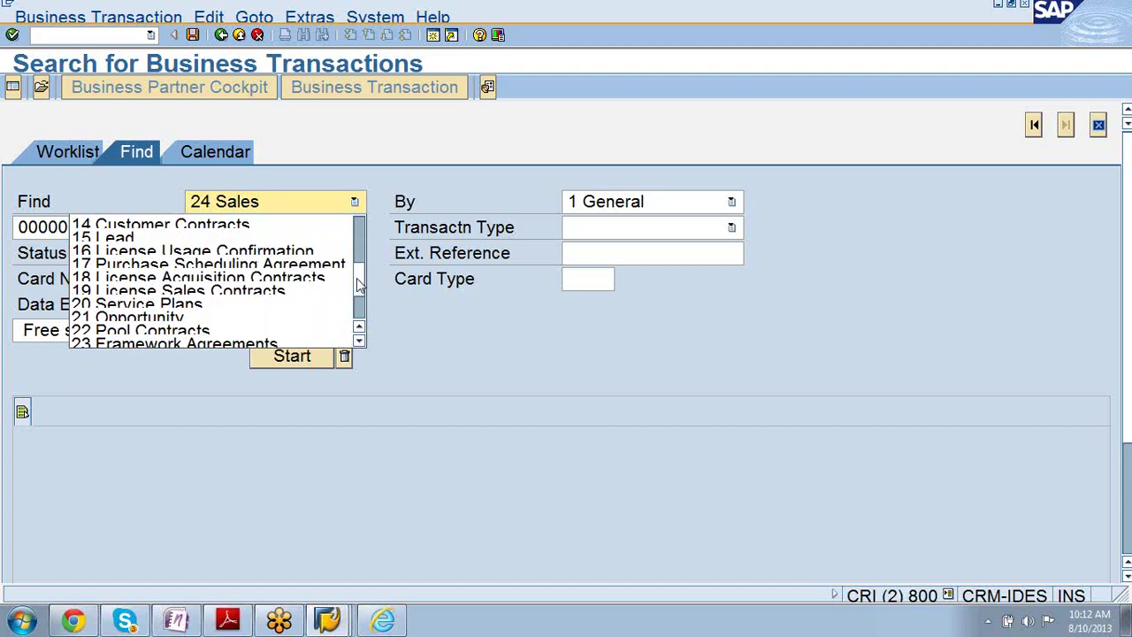
click(326, 319)
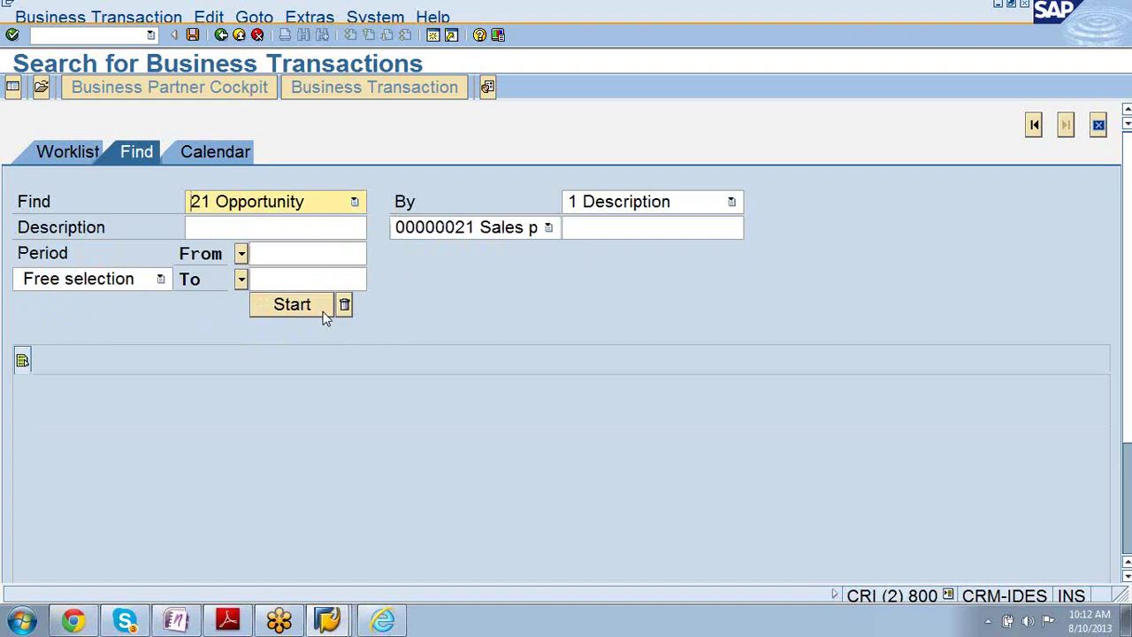
click(298, 305)
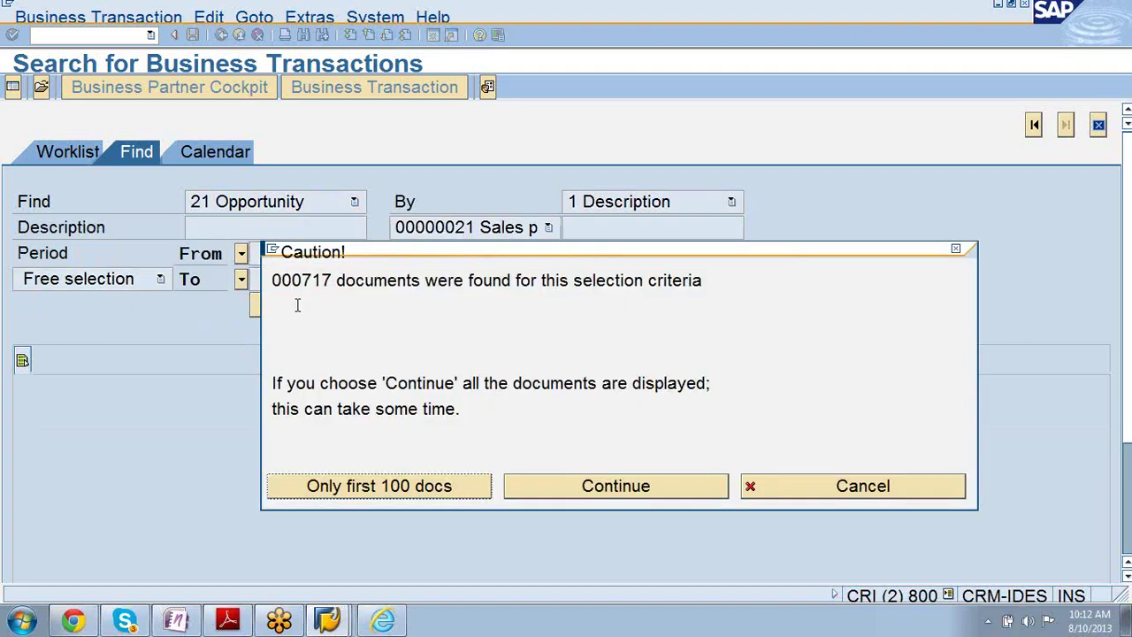
click(365, 490)
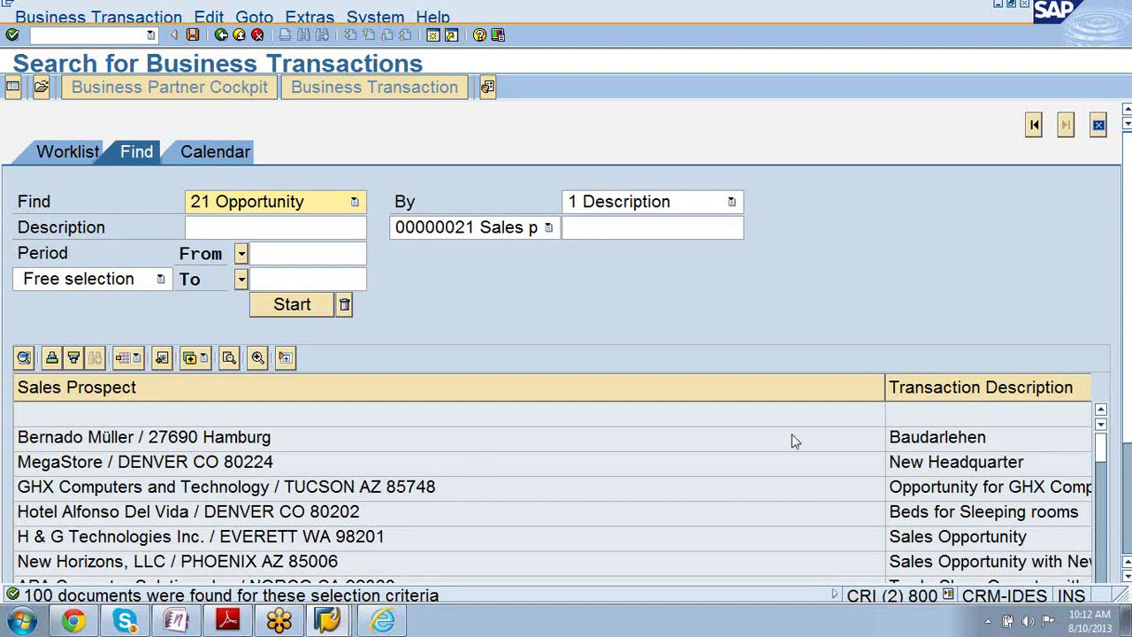
- Scroll through the 100 opportunity results showing sales prospects and descriptions
scroll(868, 467, down, 3)
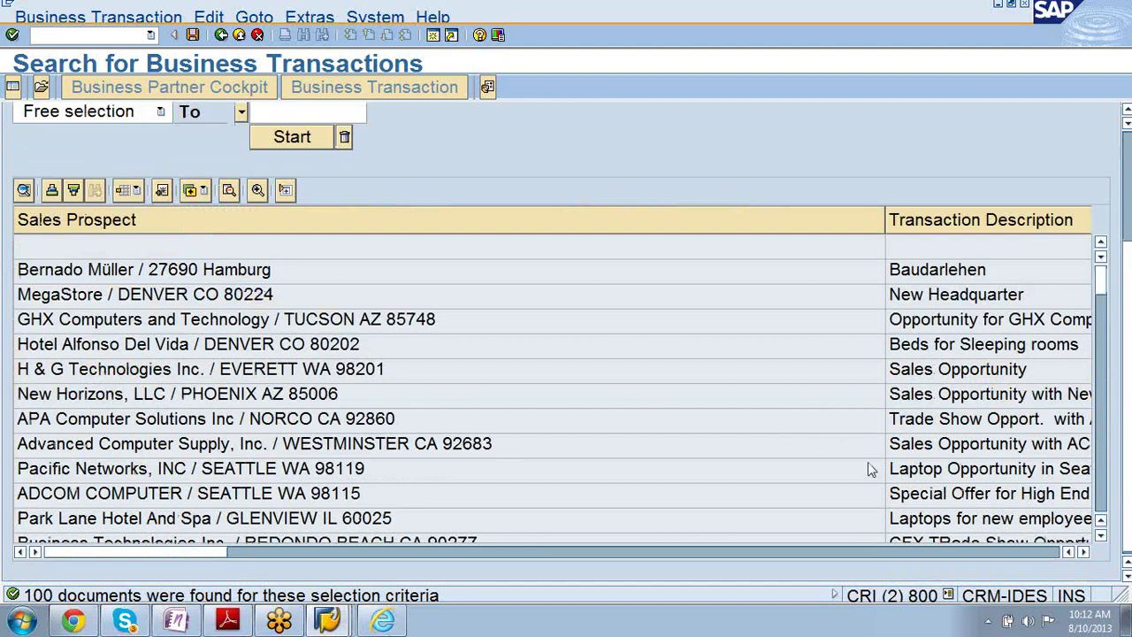
drag(1101, 287, 1099, 366)
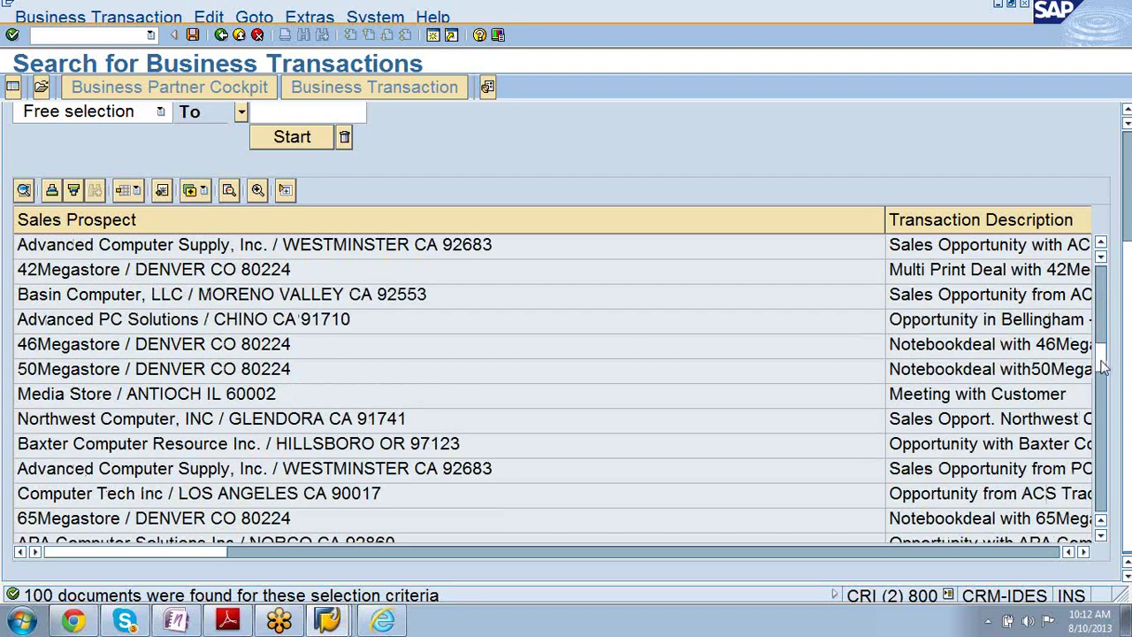
drag(1103, 367, 1103, 387)
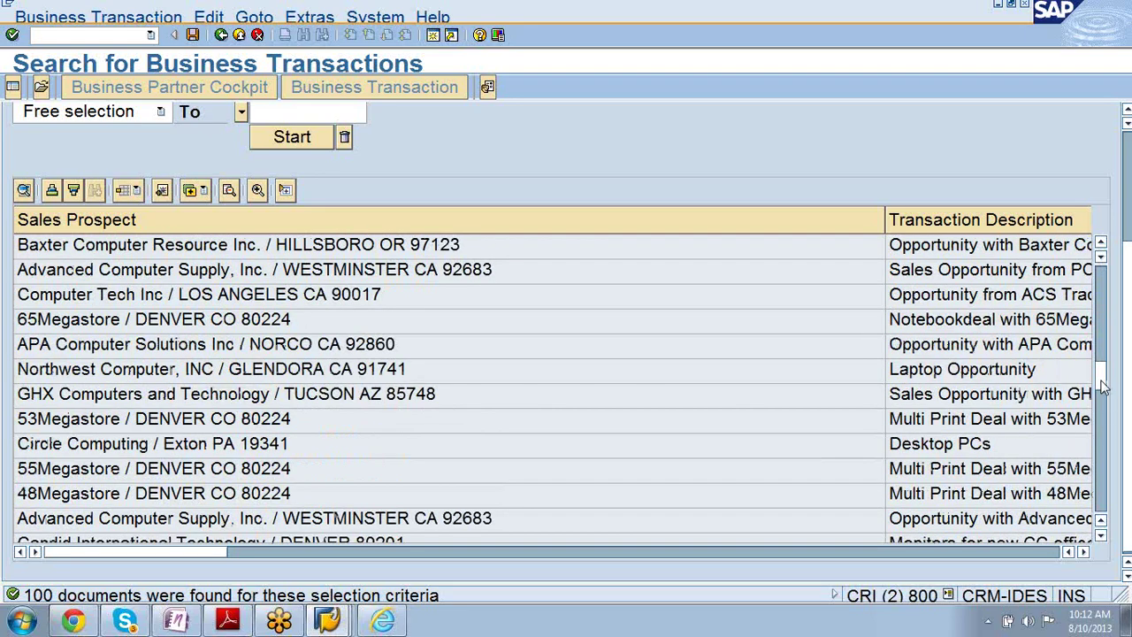
drag(1103, 386, 1104, 402)
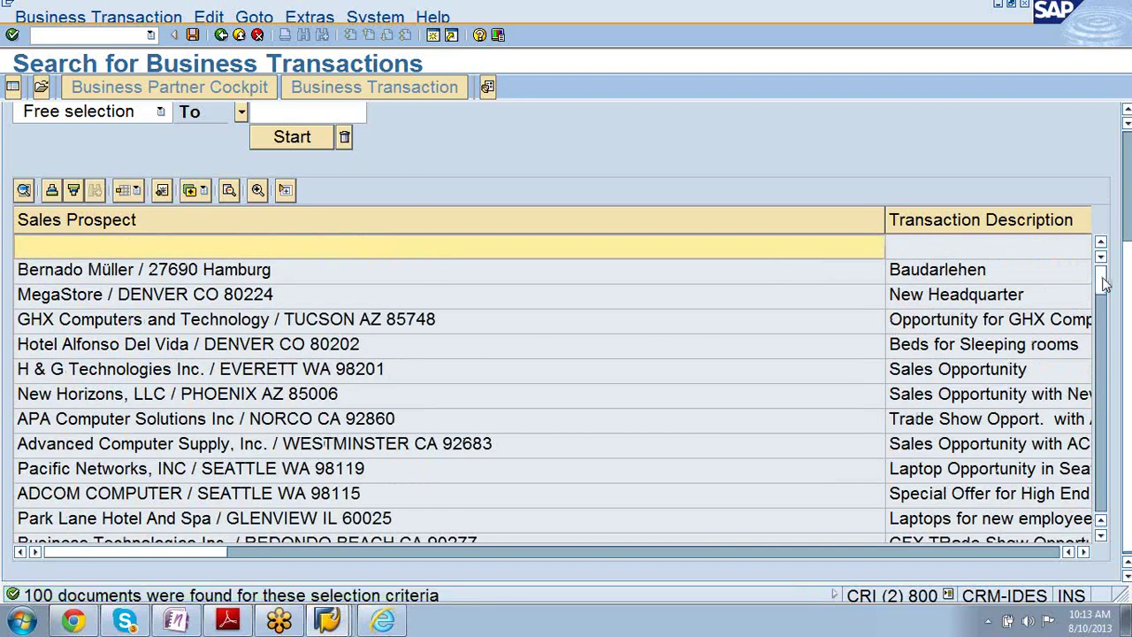
drag(1103, 281, 1104, 468)
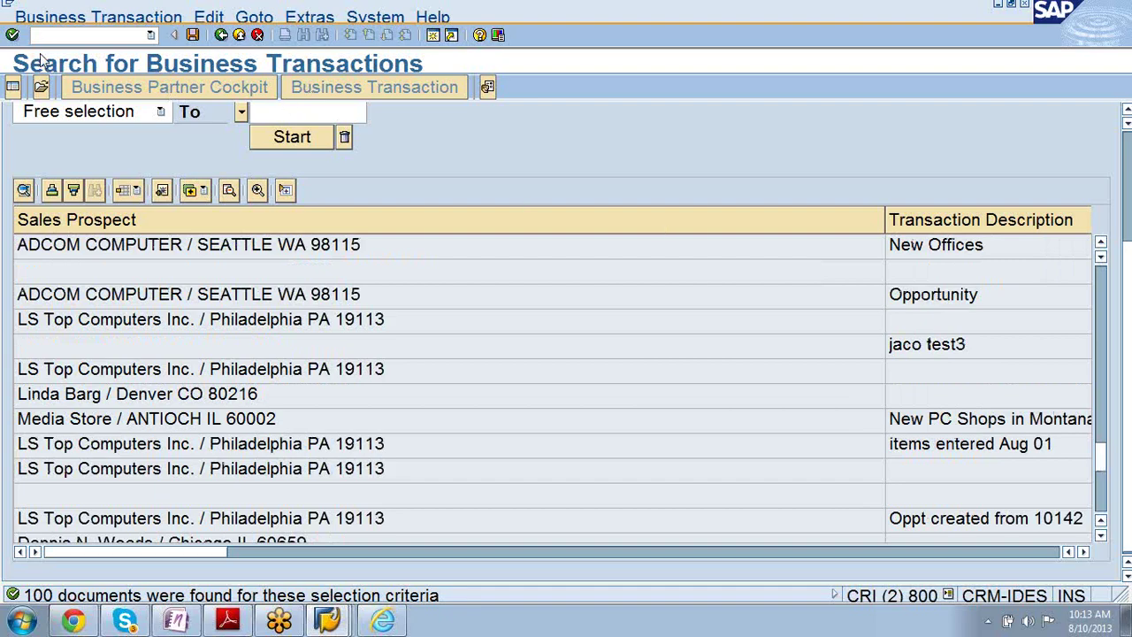
- Look up OPSM transaction numbers and open transaction 1266 in the search results
click(41, 86)
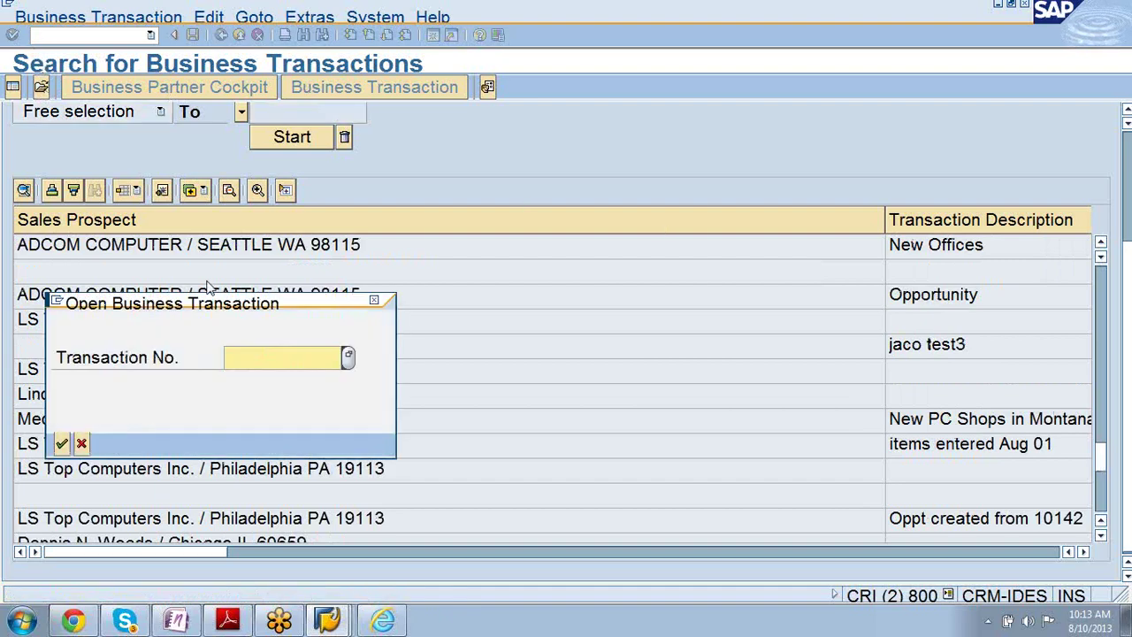
click(348, 357)
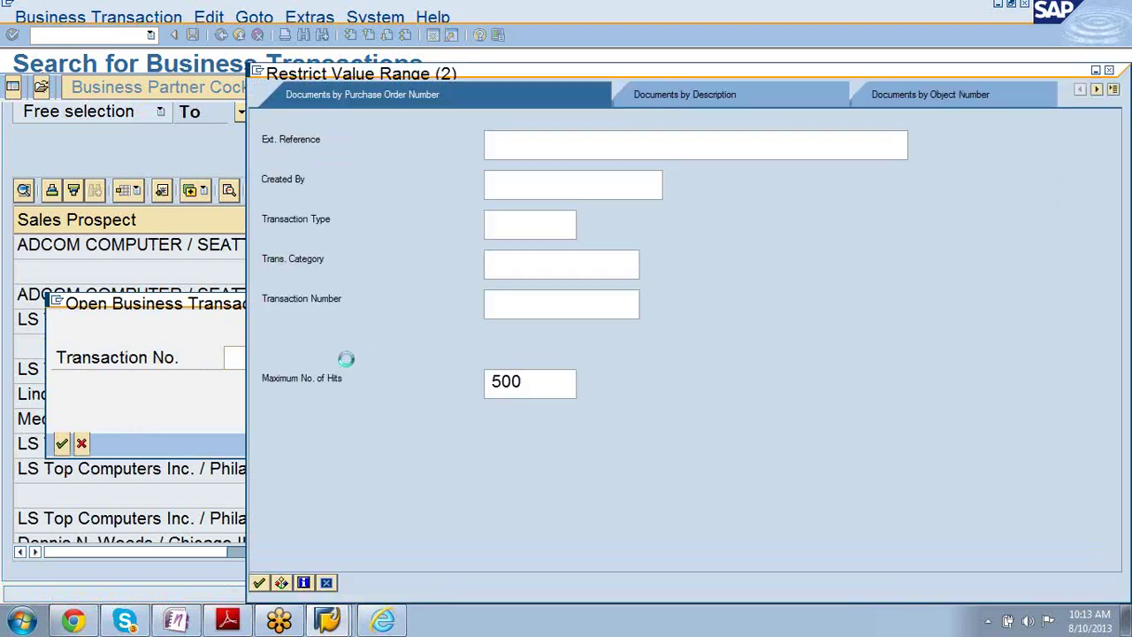
click(525, 228)
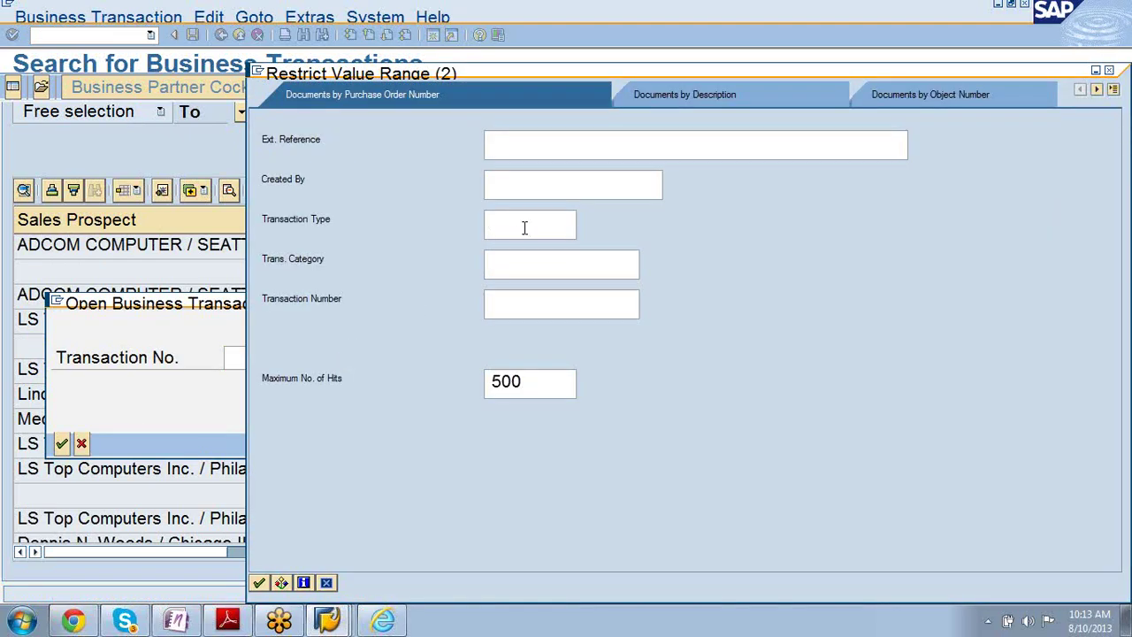
text(opsm)
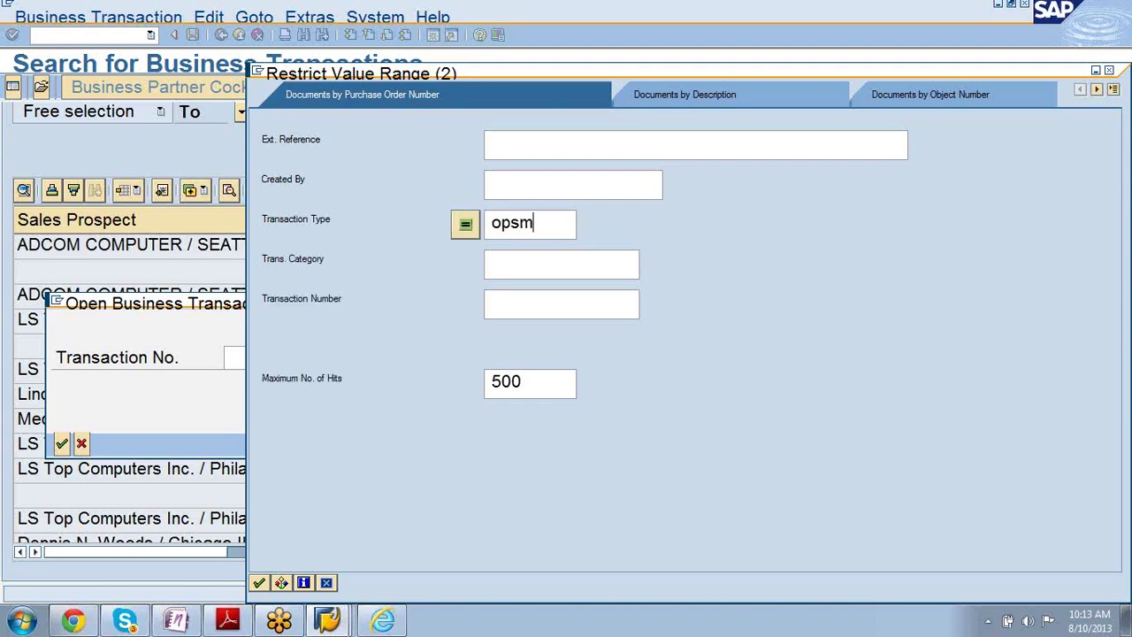
key(Return)
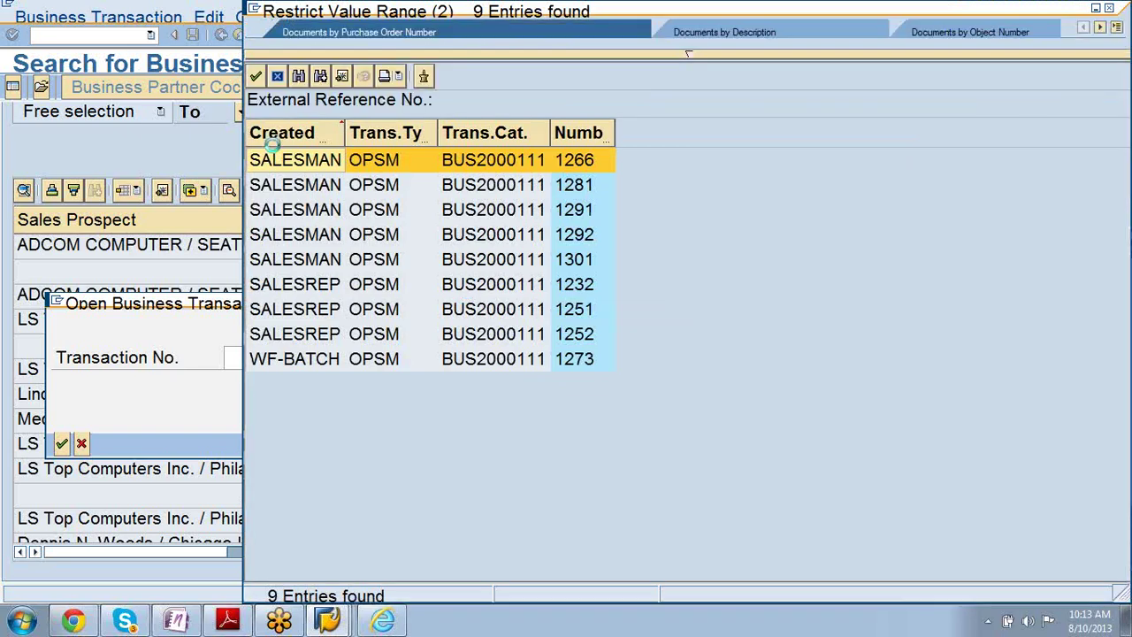
double_click(286, 161)
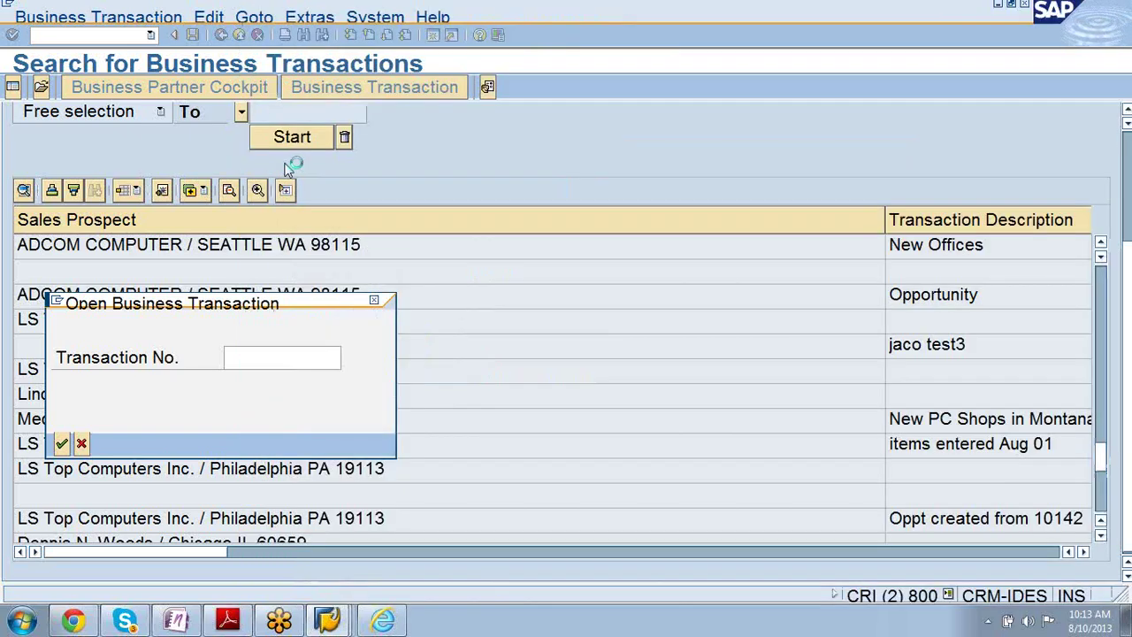
click(61, 443)
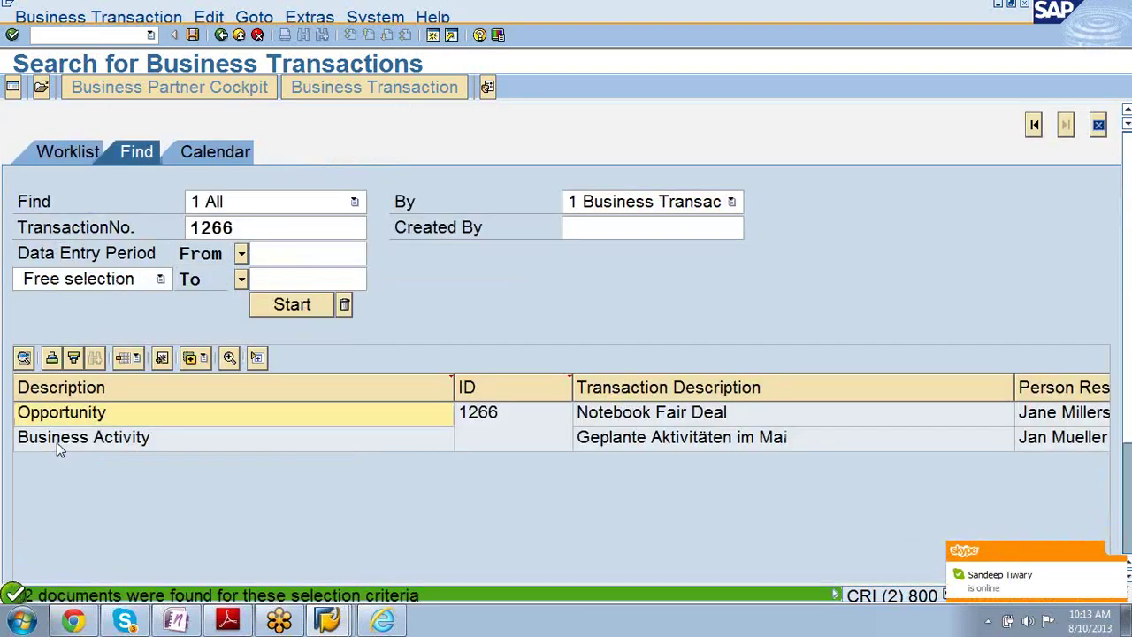
- Open Notebook Fair Deal and show the Buying Center contact's attributes, such as Degree of influence
click(51, 419)
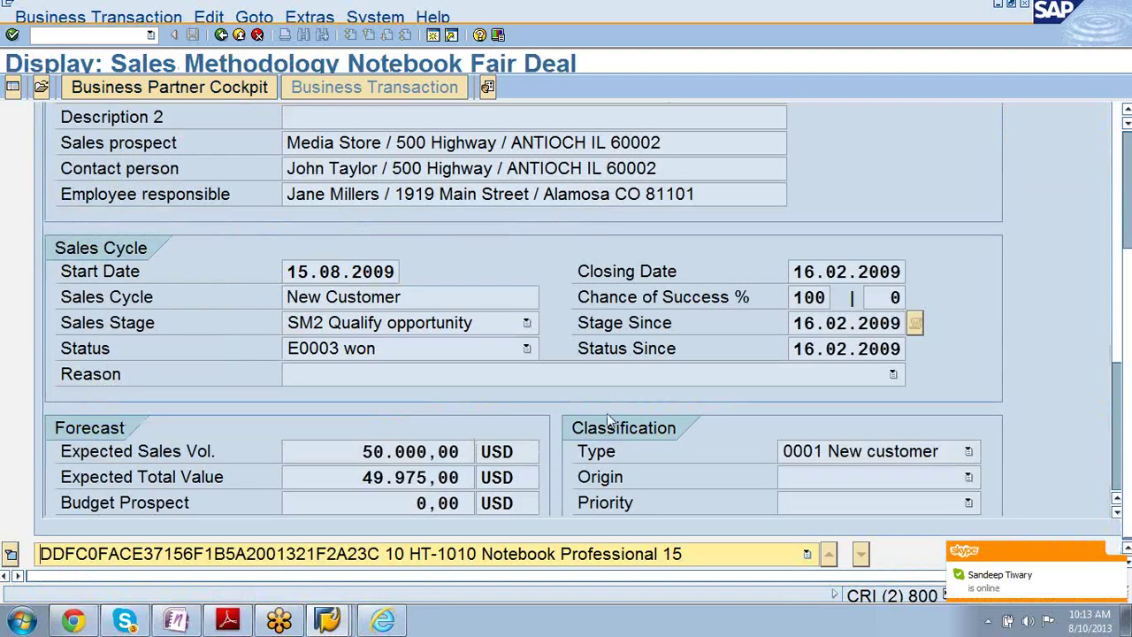
drag(1128, 284, 1126, 122)
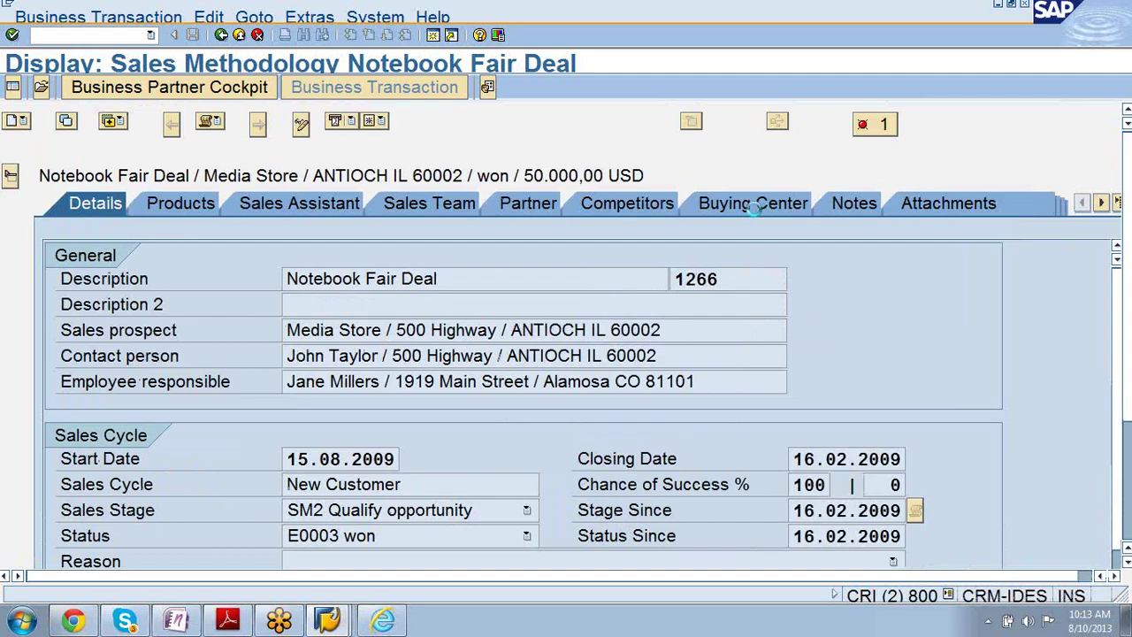
click(755, 209)
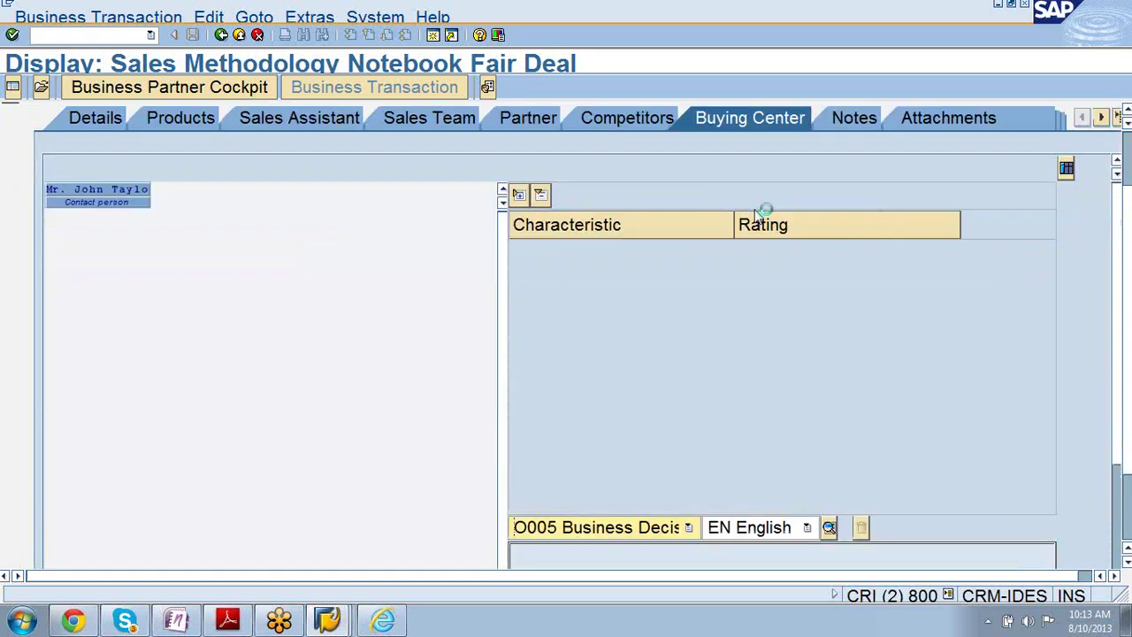
right_click(104, 200)
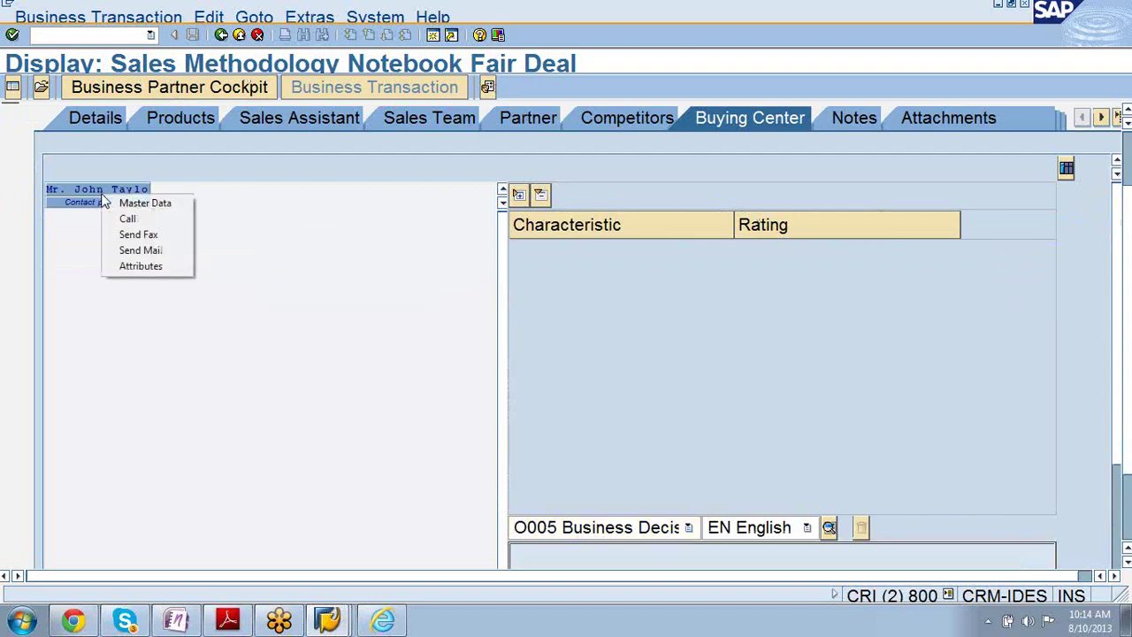
click(94, 201)
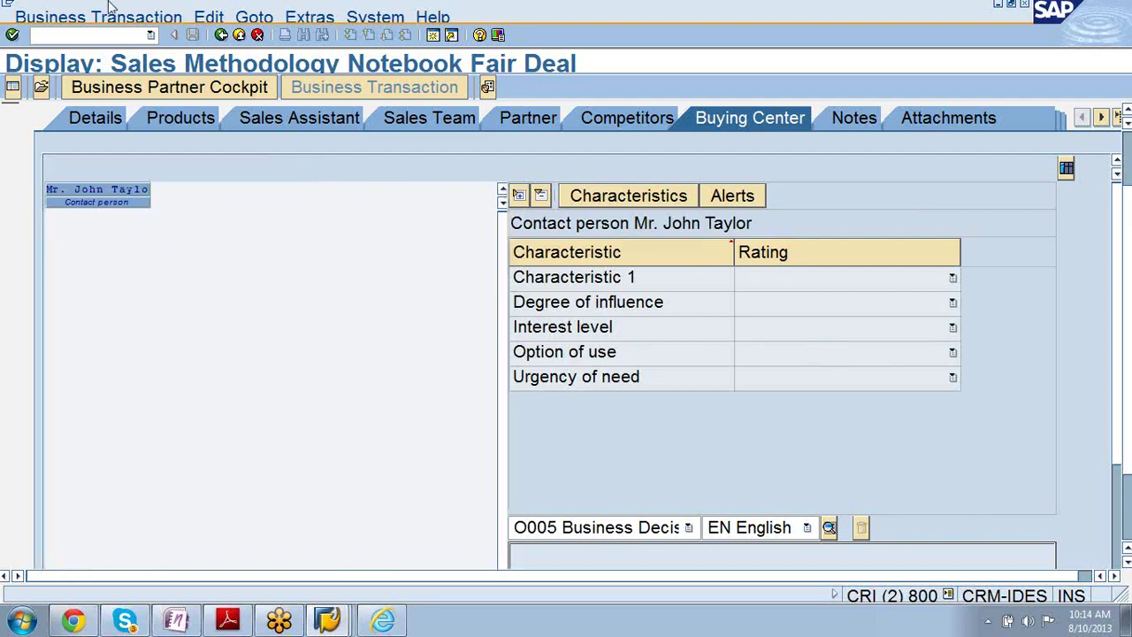
click(1126, 218)
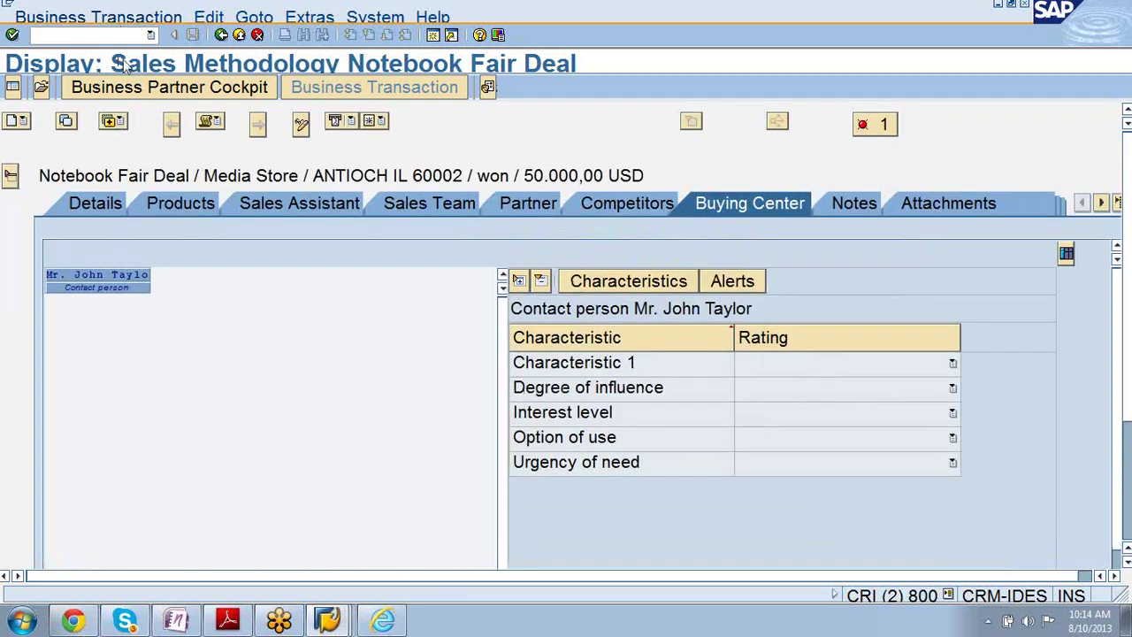
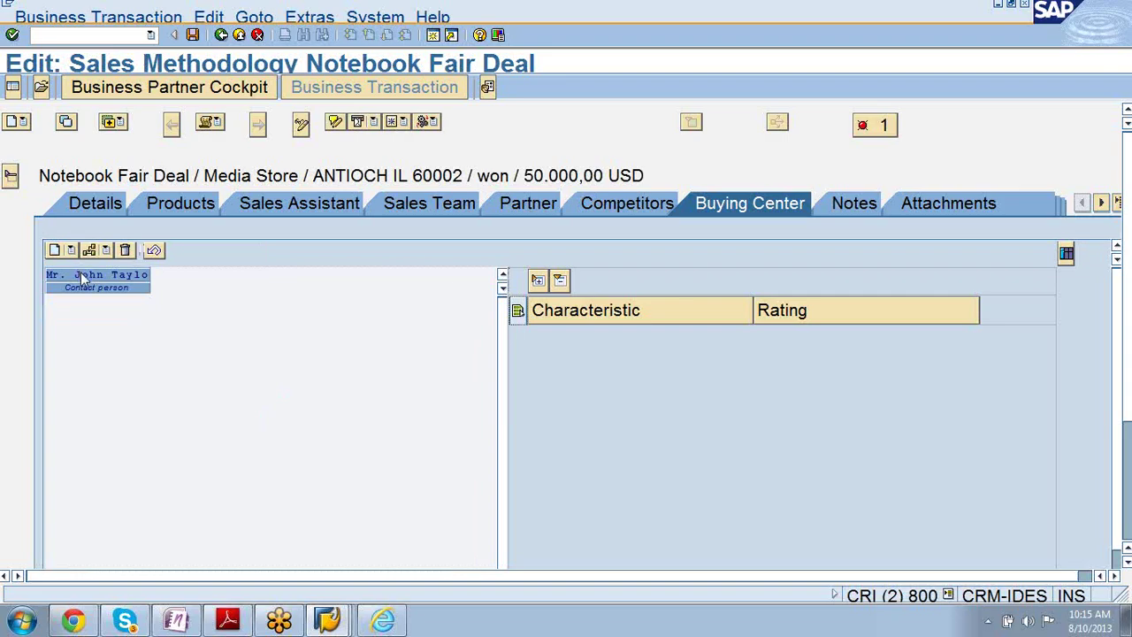
- Select the buying-center contact person and rate their Degree of influence as High
drag(83, 274, 85, 280)
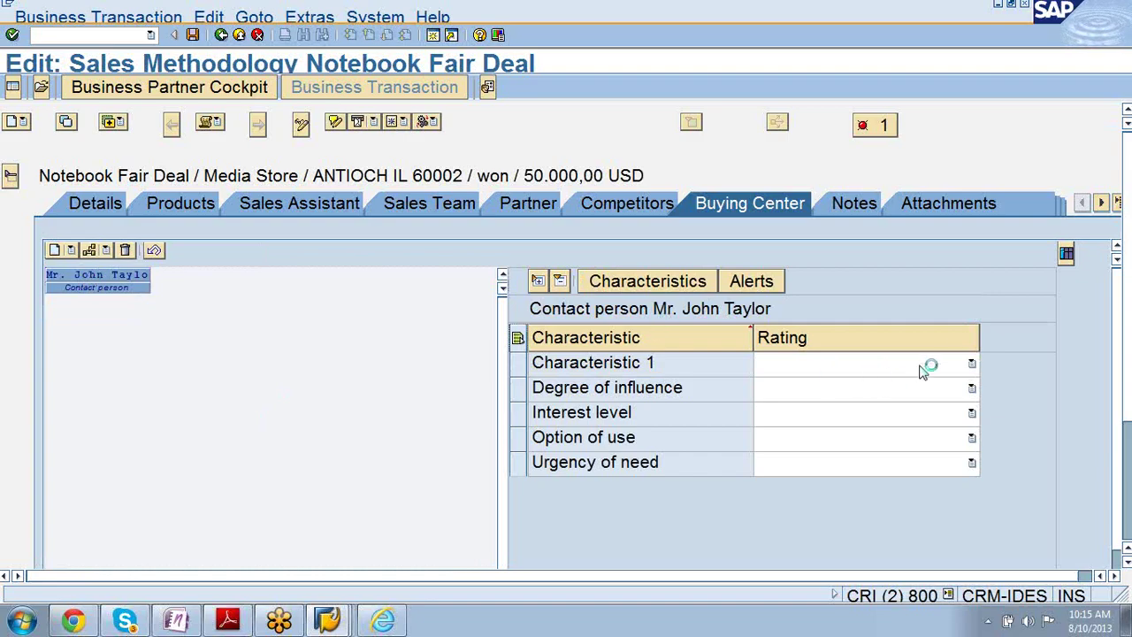
click(971, 368)
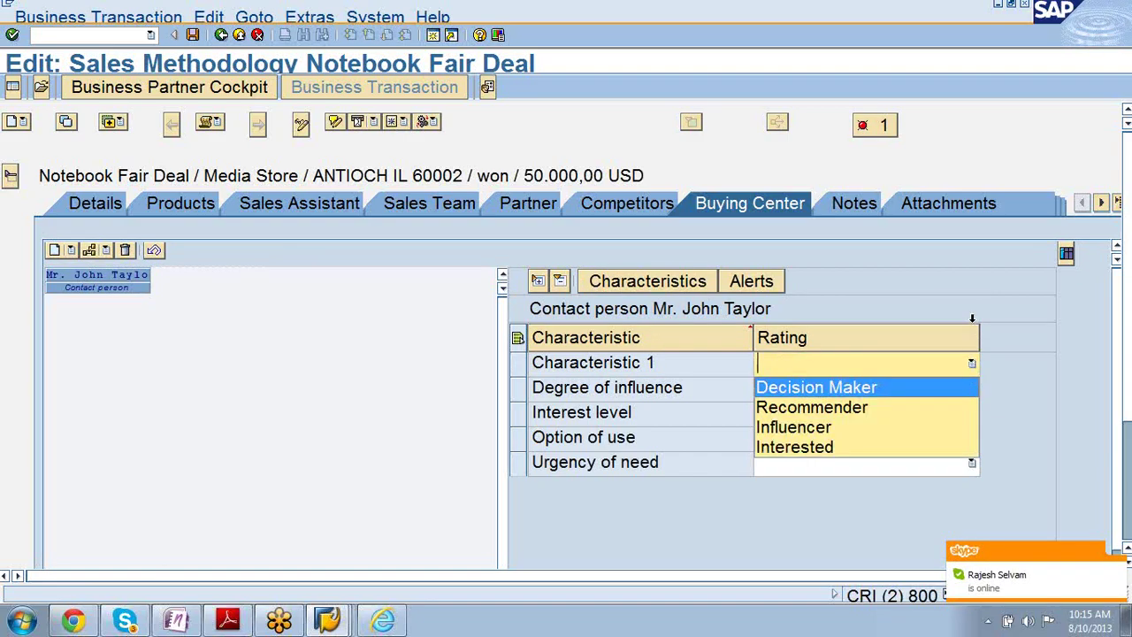
click(974, 284)
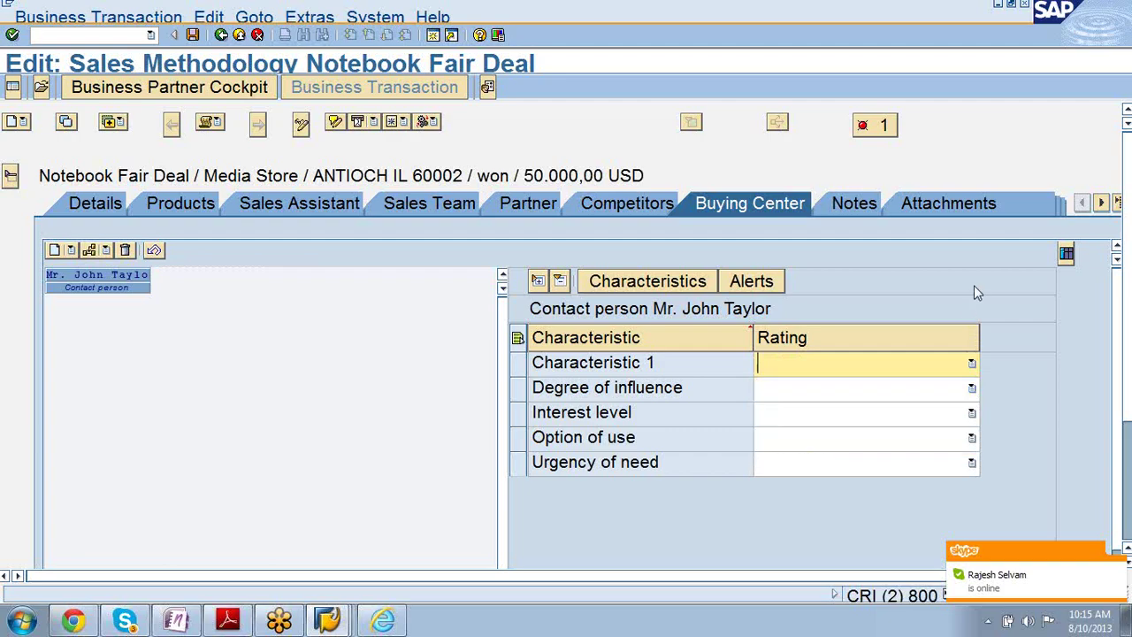
click(971, 365)
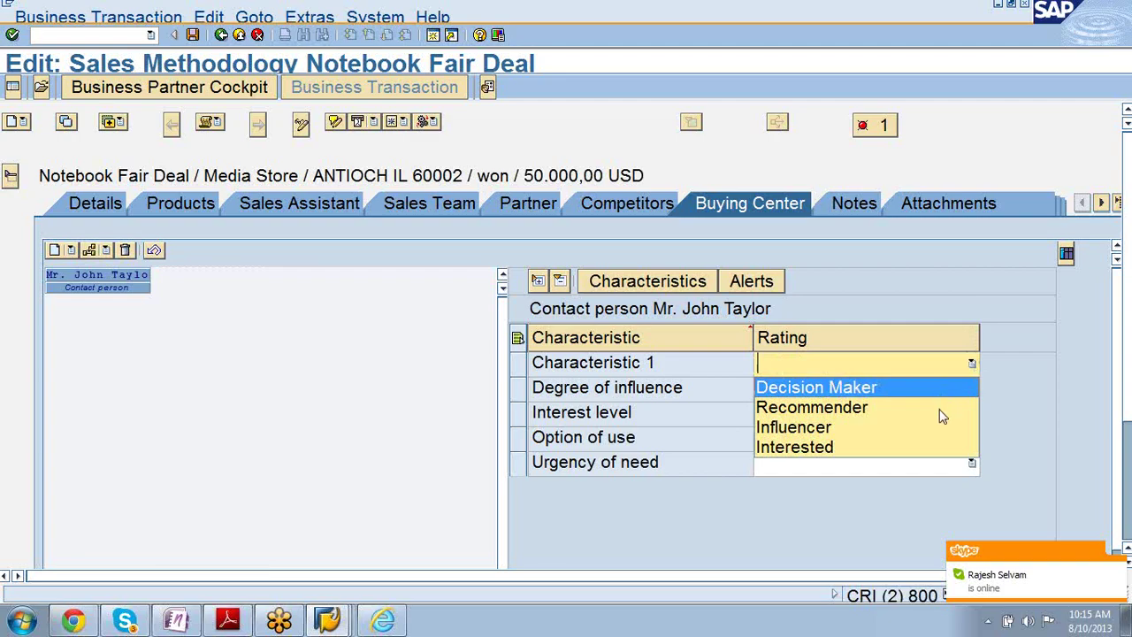
click(951, 301)
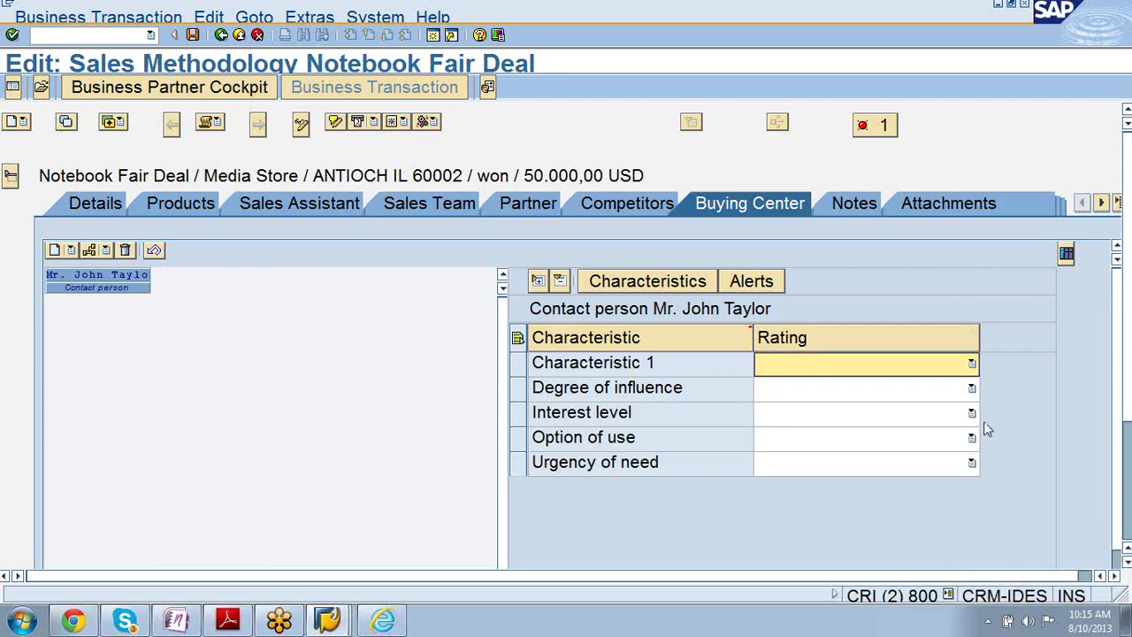
click(972, 389)
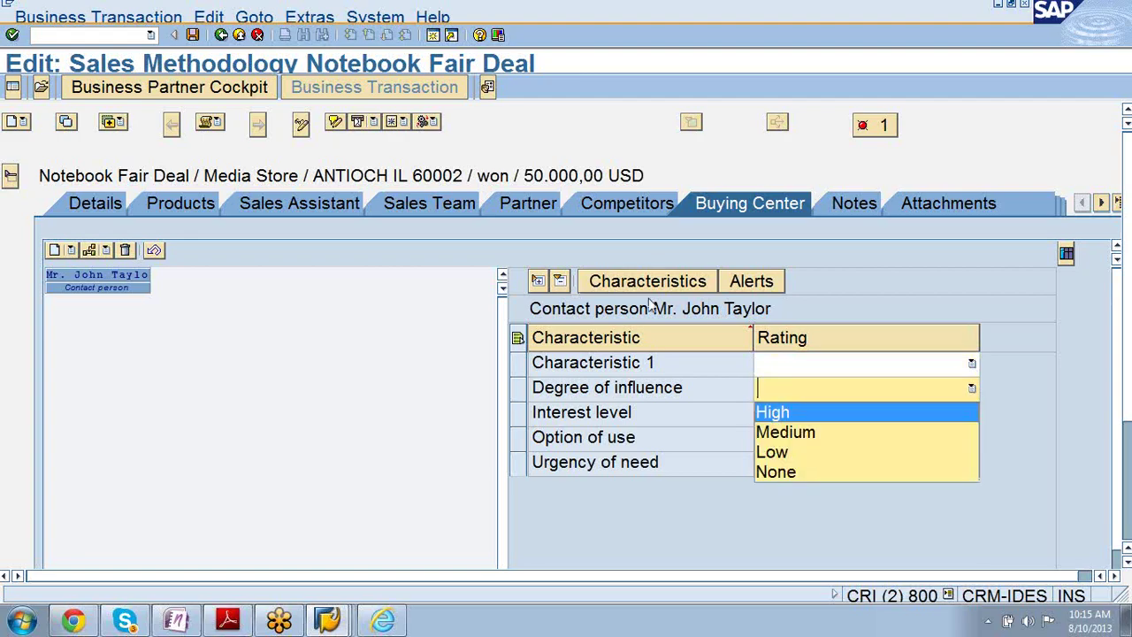
click(834, 422)
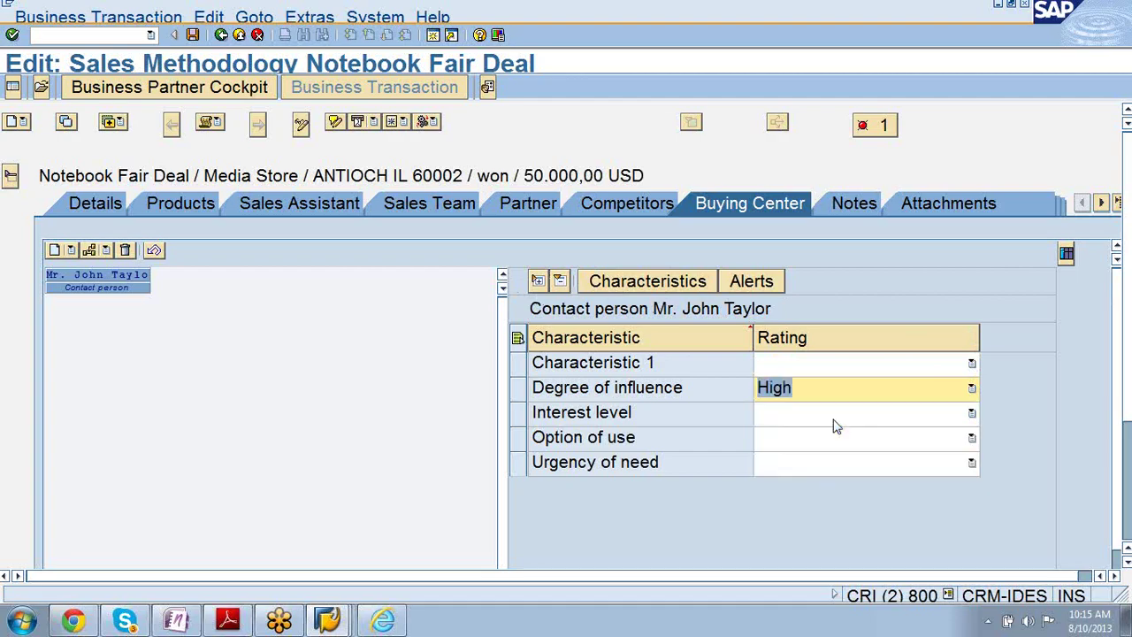
- Rate Characteristic 1 as Decision Maker and Interest level as 30, then bring up the CR300 PDF
click(926, 370)
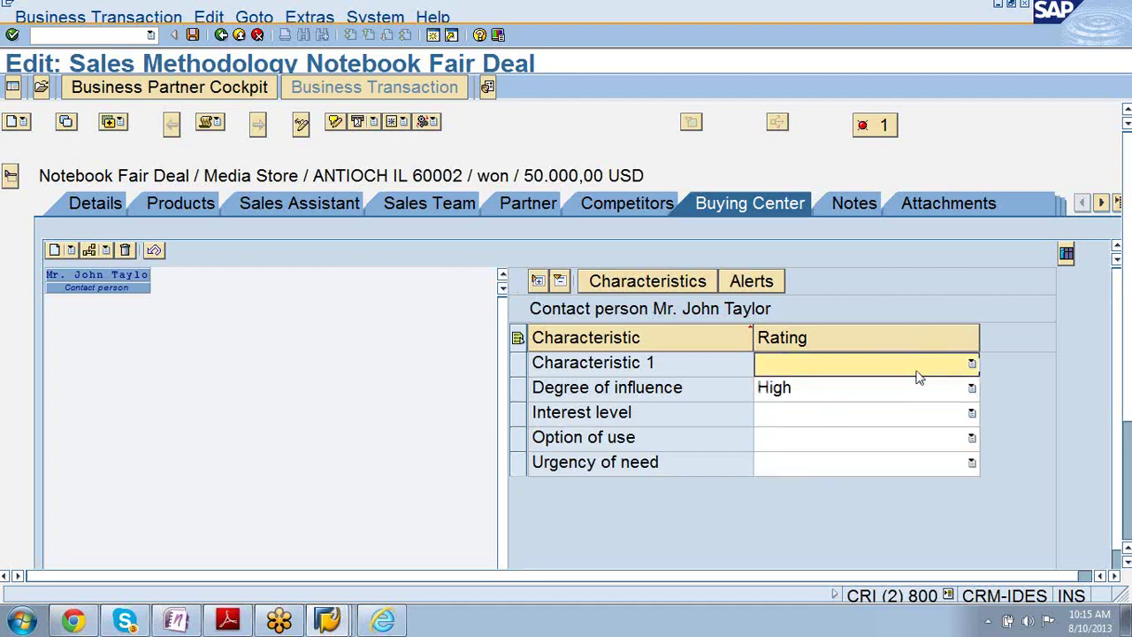
click(971, 364)
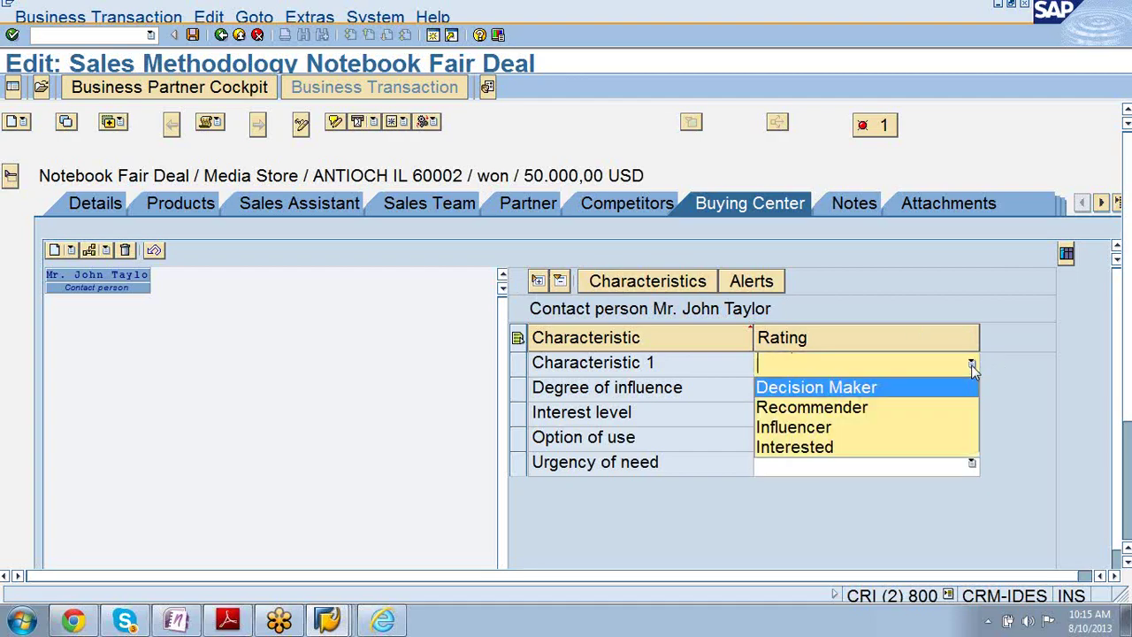
click(894, 395)
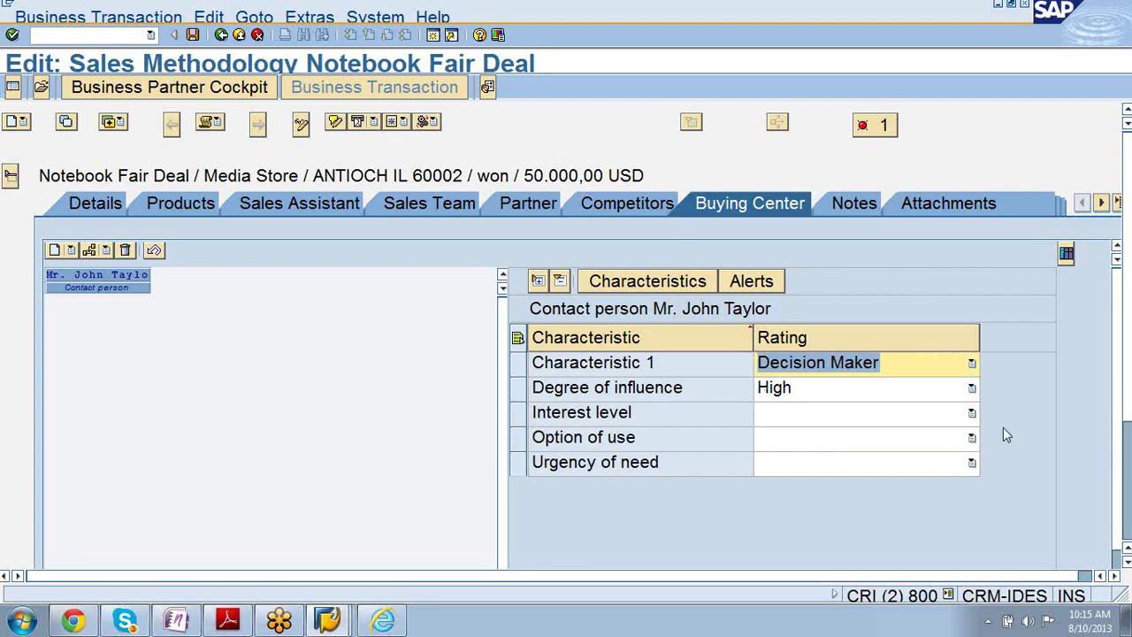
click(971, 412)
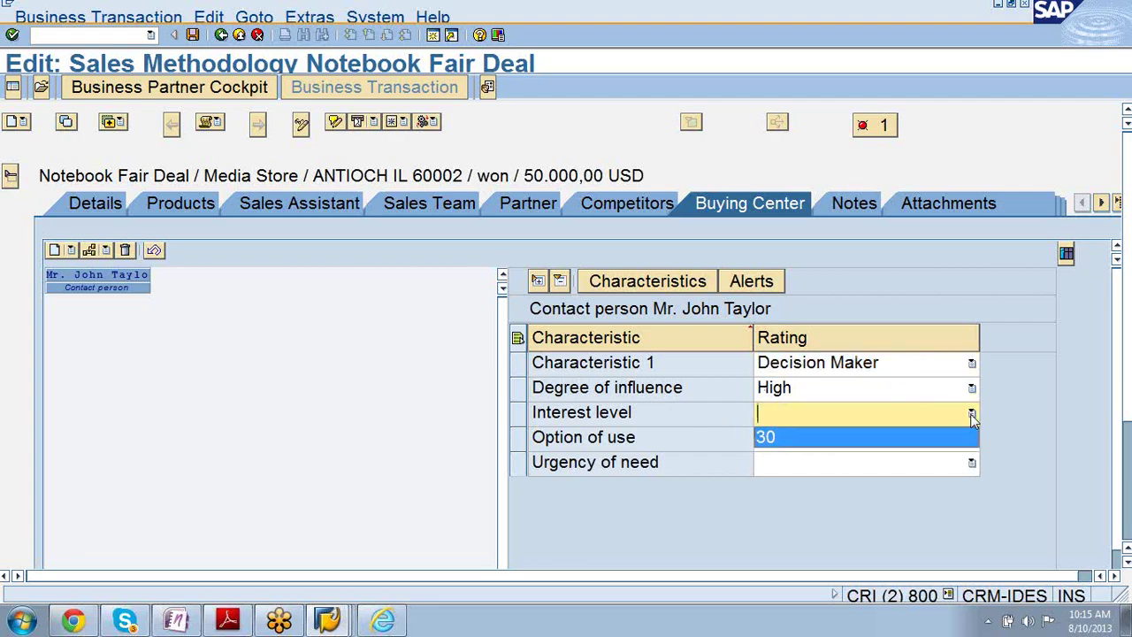
click(918, 437)
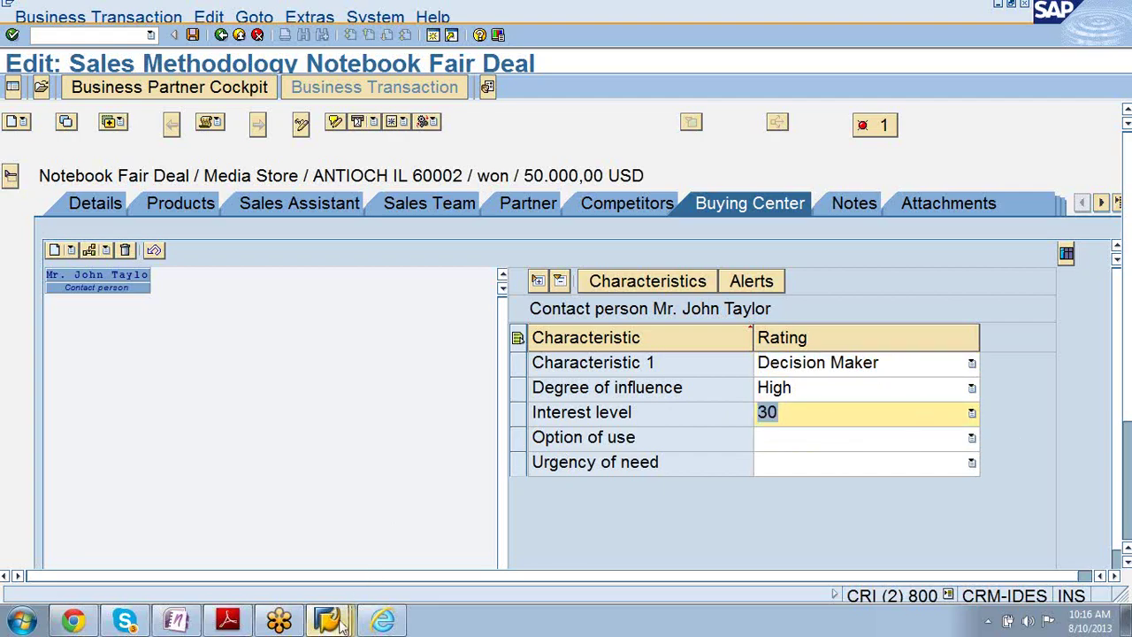
click(239, 625)
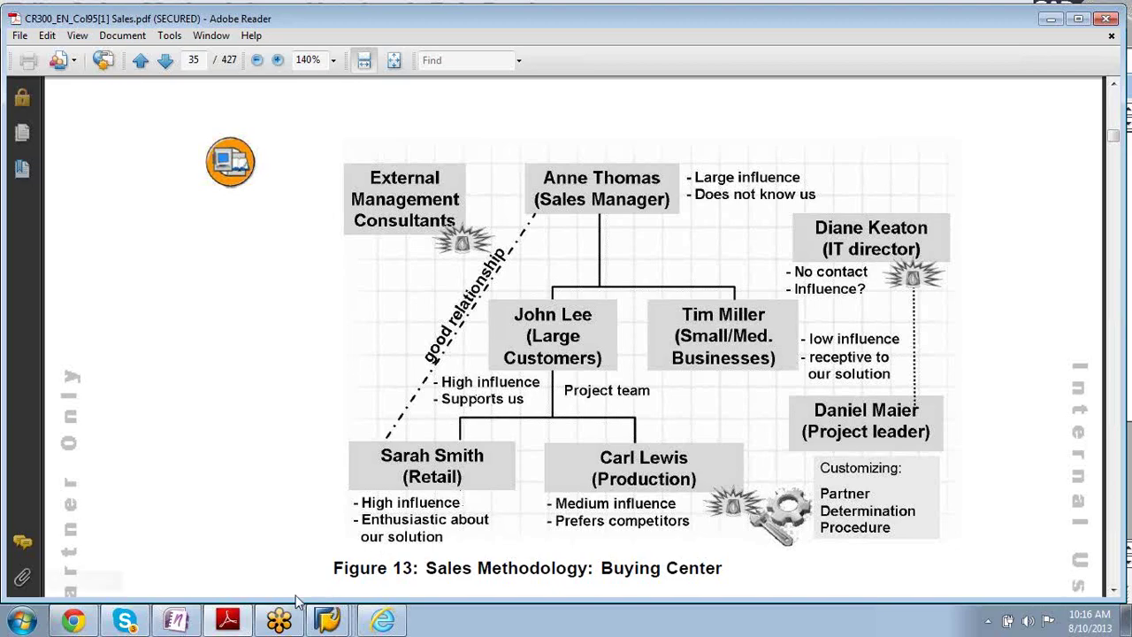
- Review Figure 13 on page 35, then return to the Notebook Fair Deal transaction
mouse_move(232, 626)
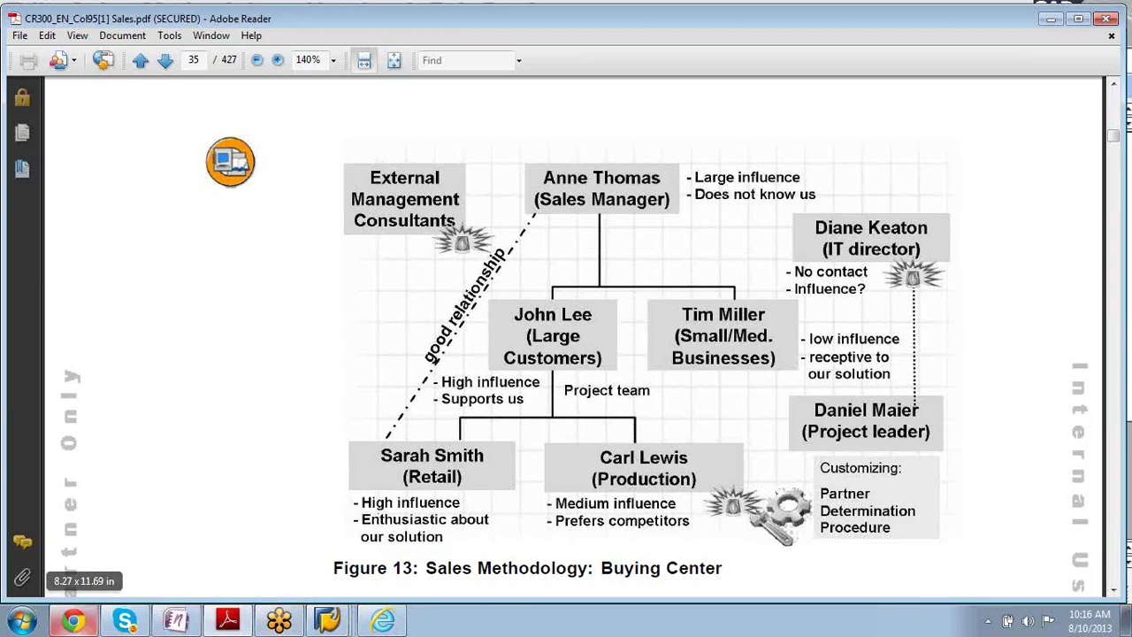
click(328, 619)
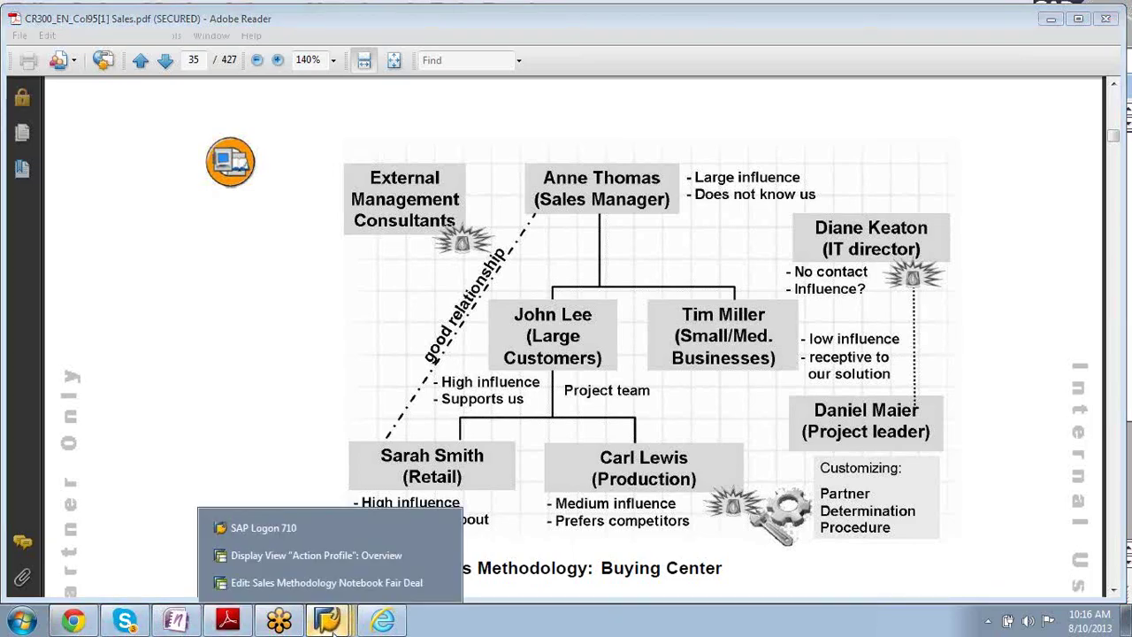
click(310, 581)
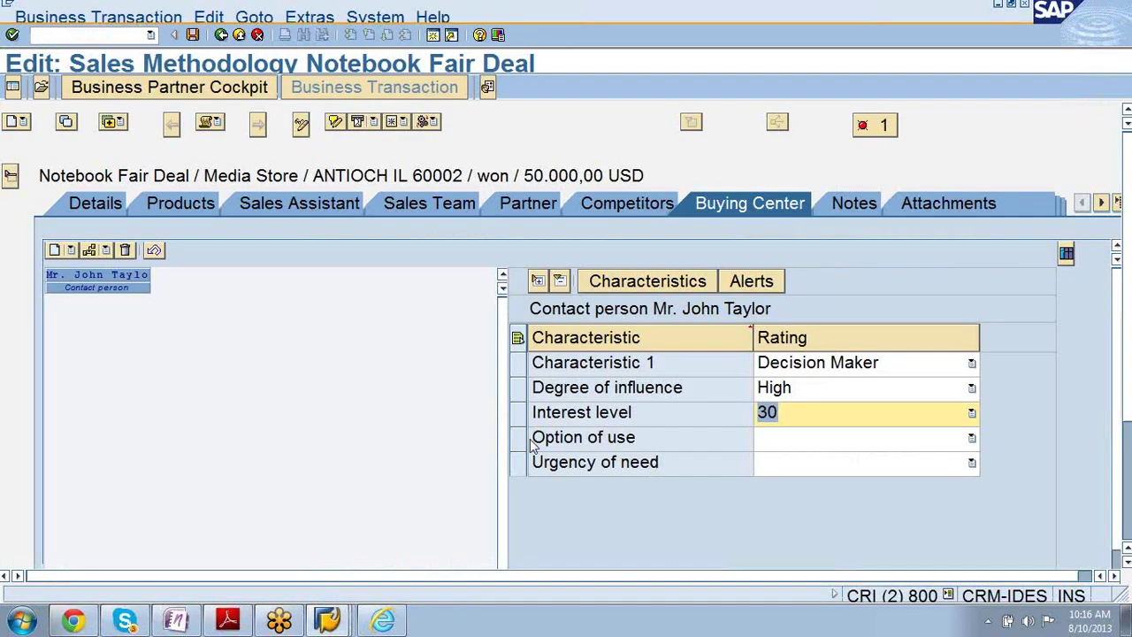
- Keep Interest level at 30, rate Option of use Enthusiastic and Urgency of need Compelling, and show alerts
click(971, 414)
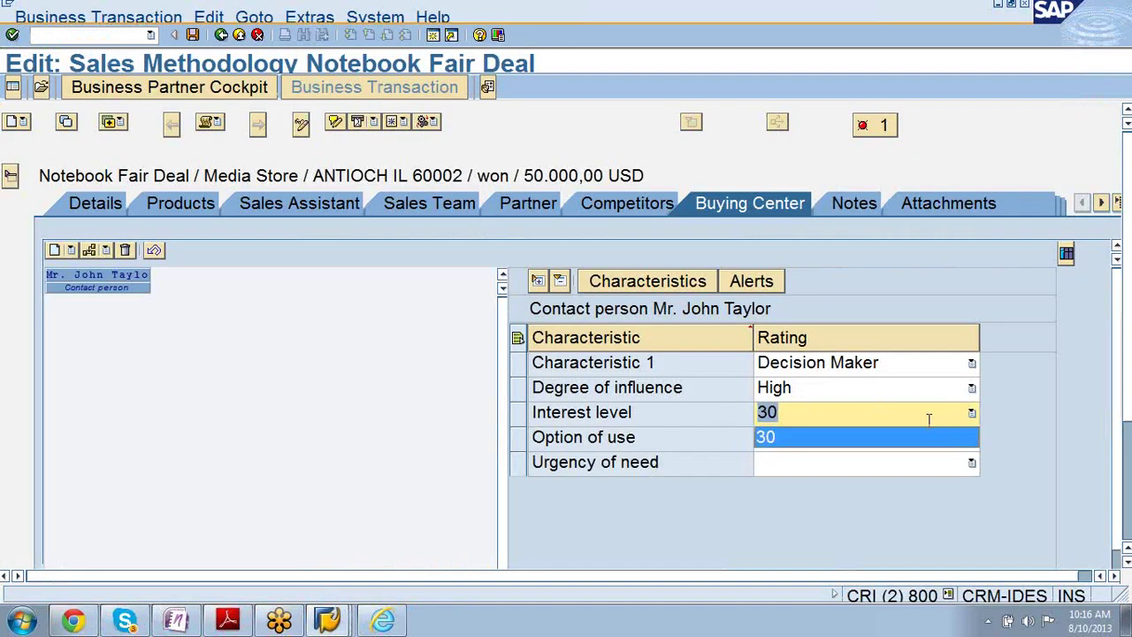
key(Return)
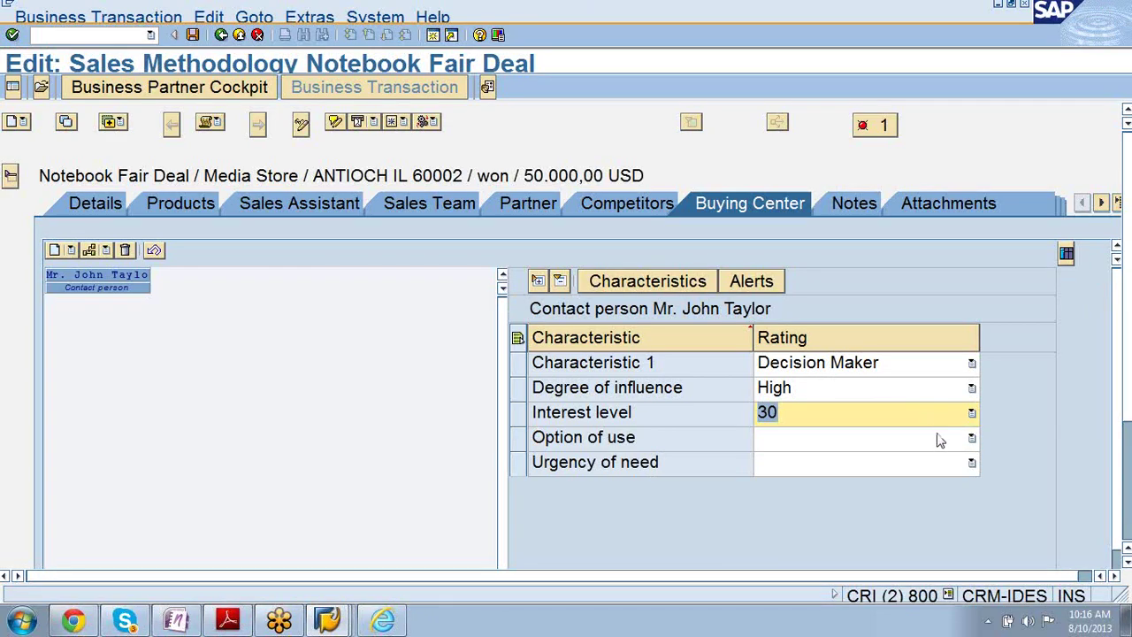
click(972, 440)
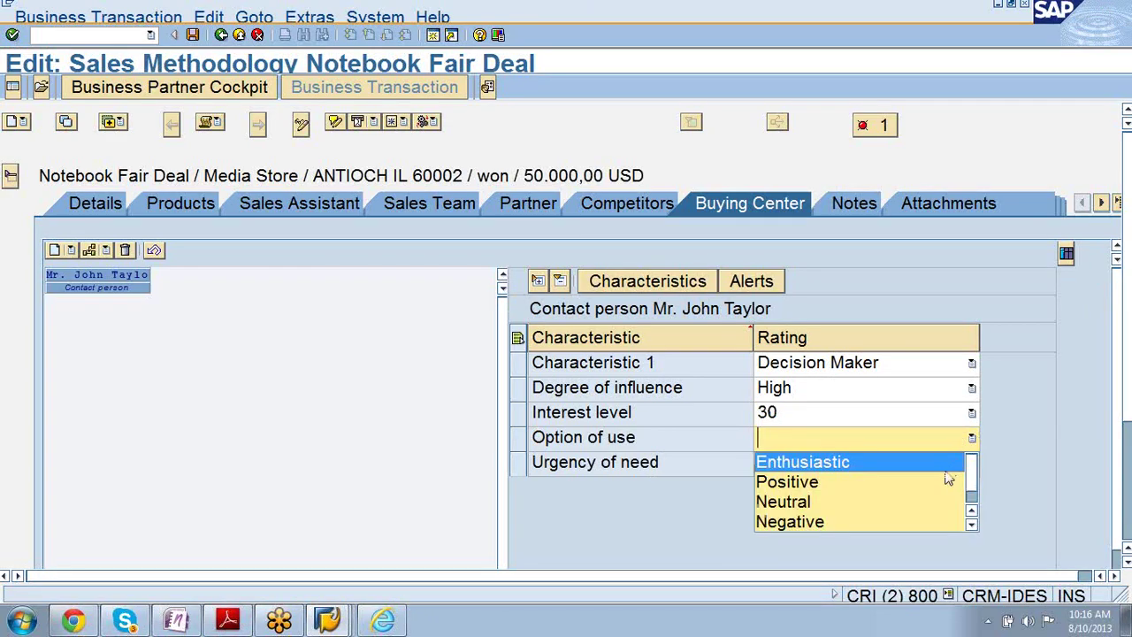
click(887, 471)
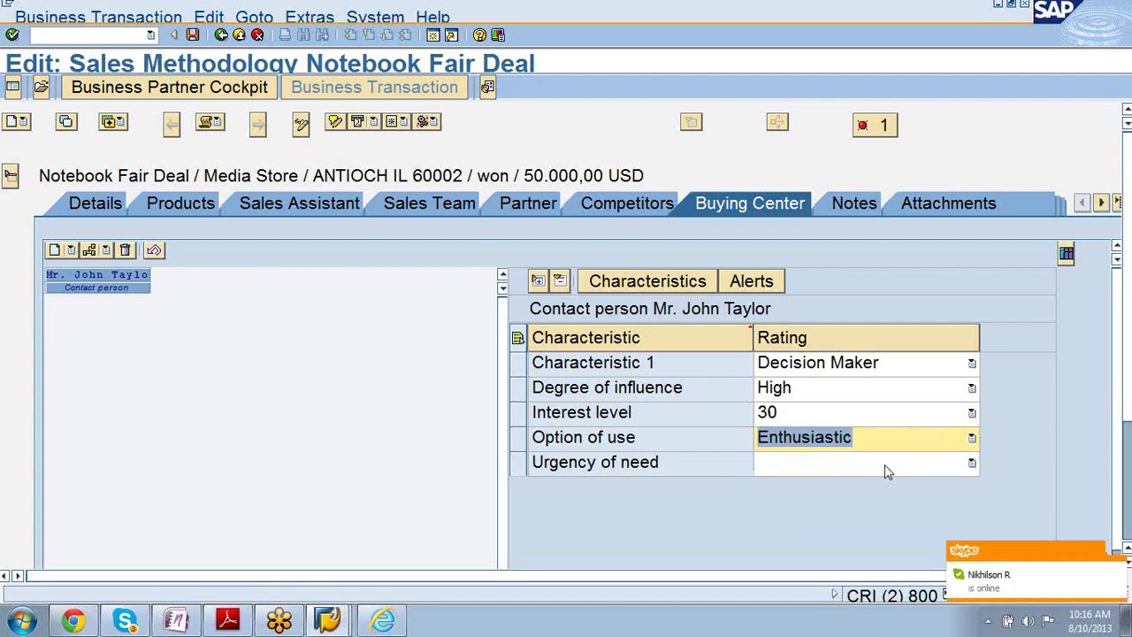
click(972, 464)
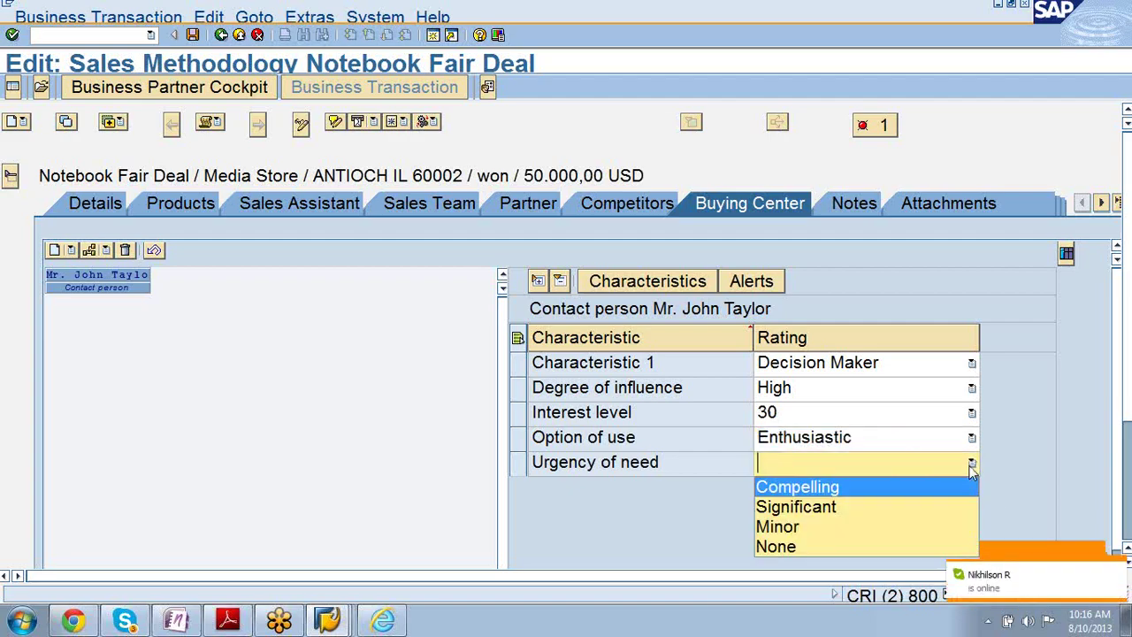
click(924, 494)
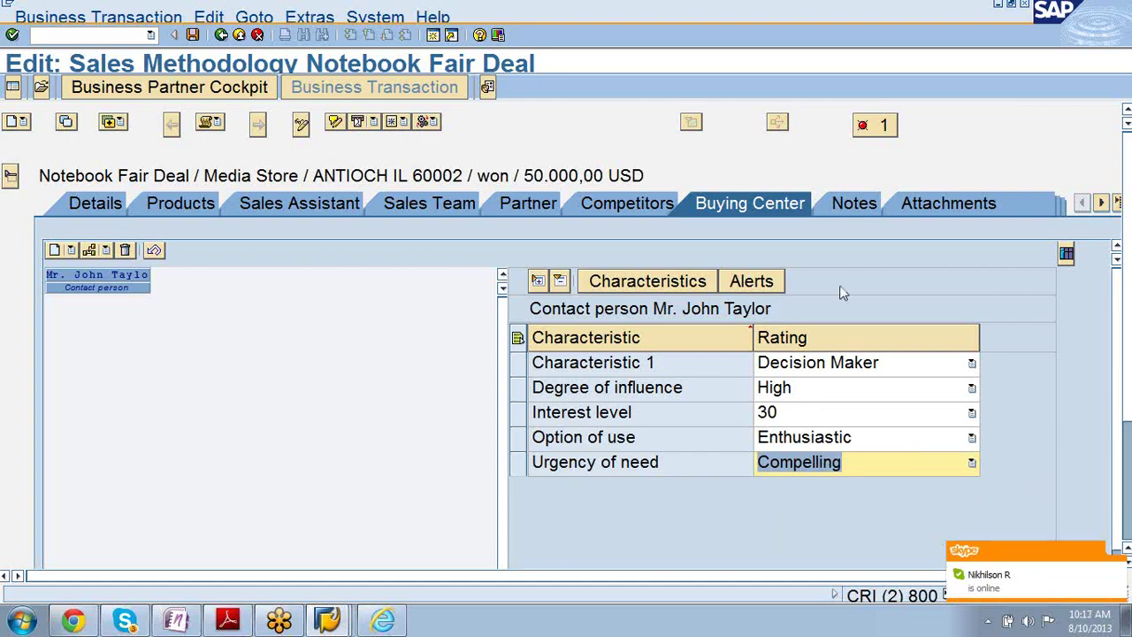
click(756, 280)
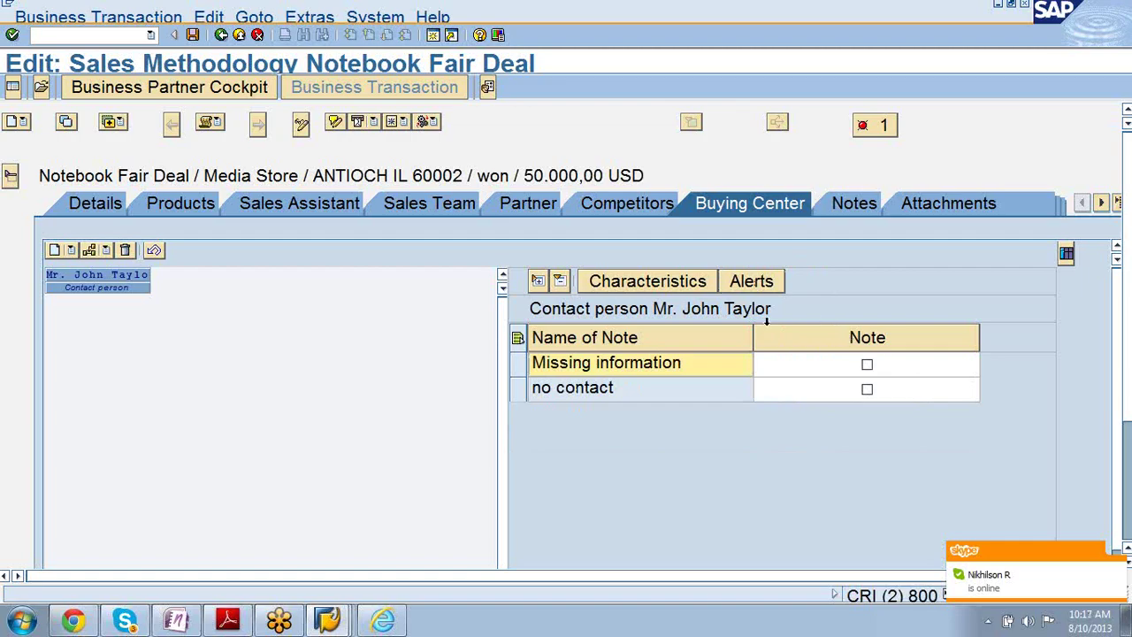
- Tick the 'no contact' alert note and list partner functions for a new buying-center partner
click(867, 391)
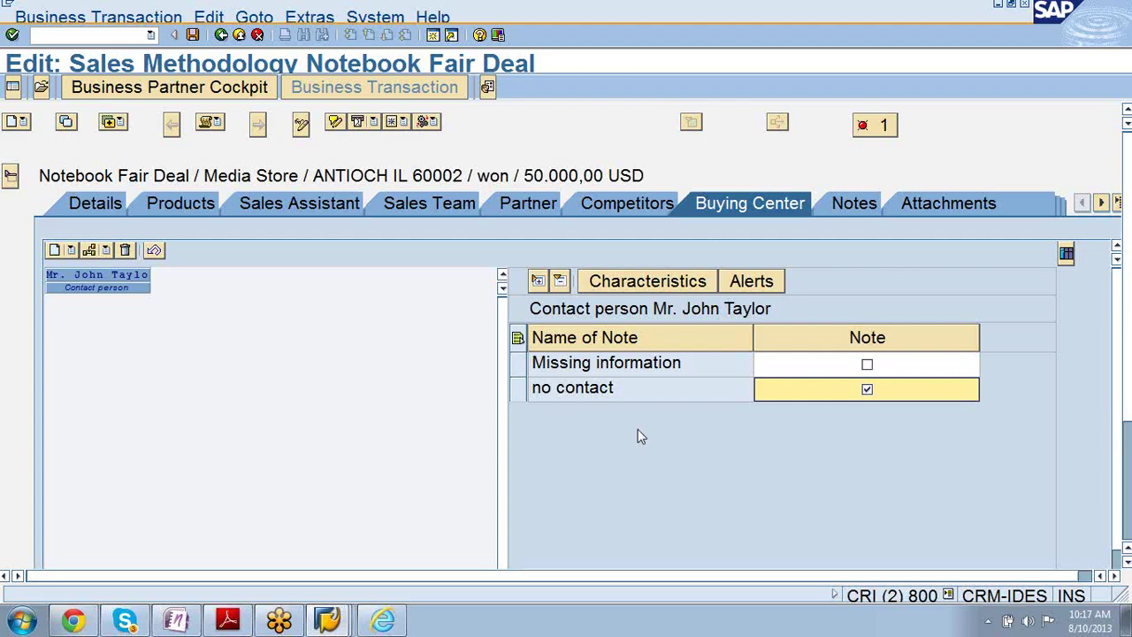
click(72, 251)
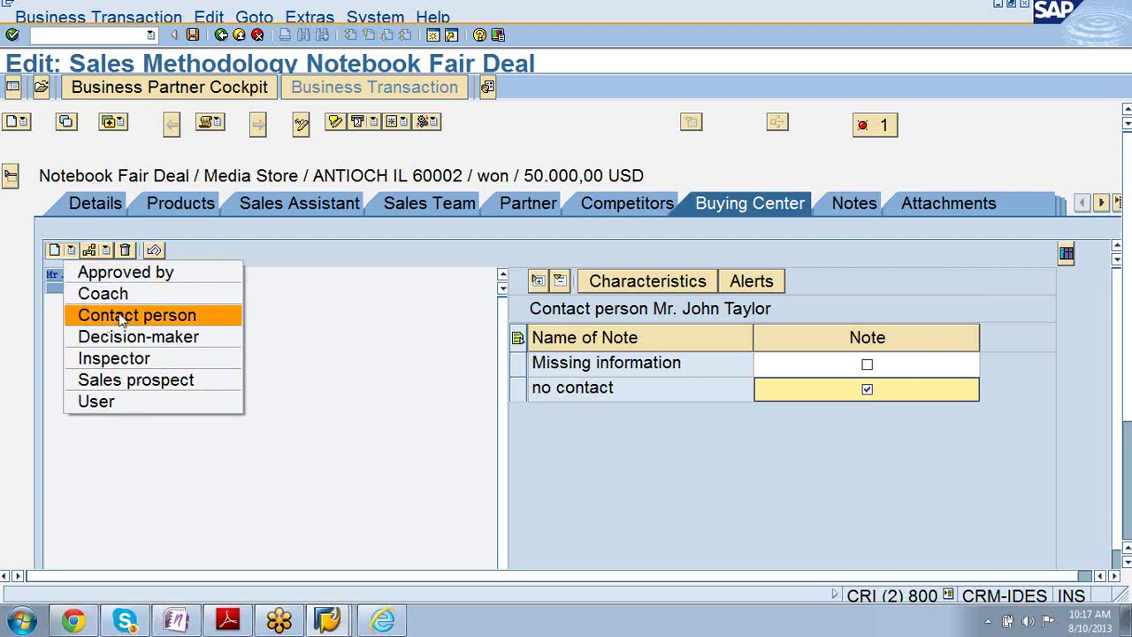
- Choose Sales prospect as the new partner's role, then cancel without entering a partner number
click(130, 379)
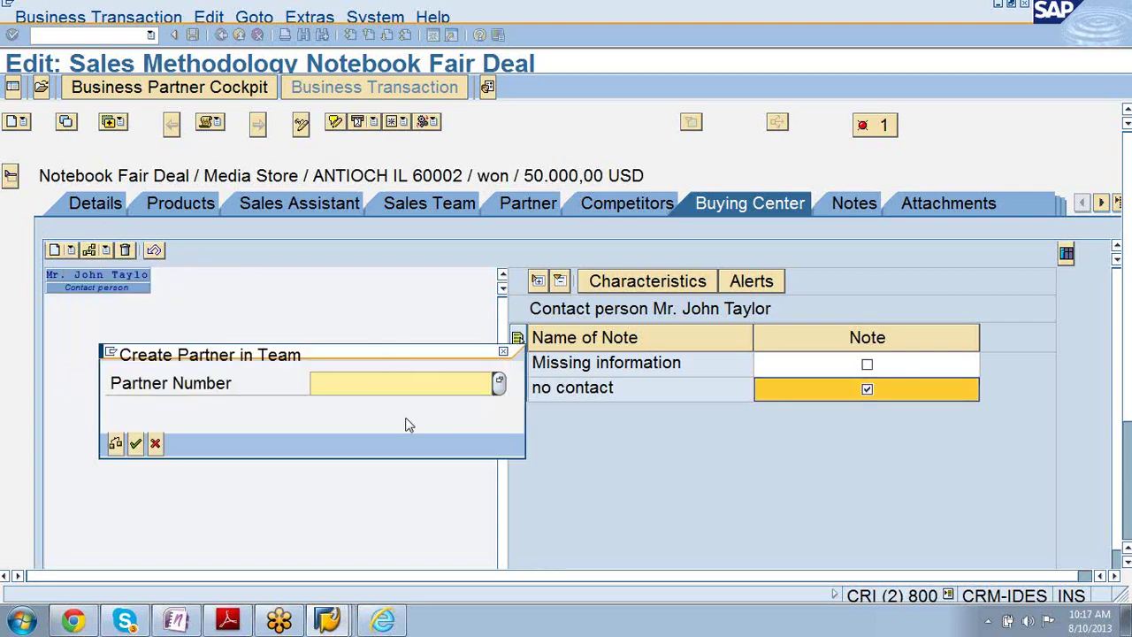
click(502, 352)
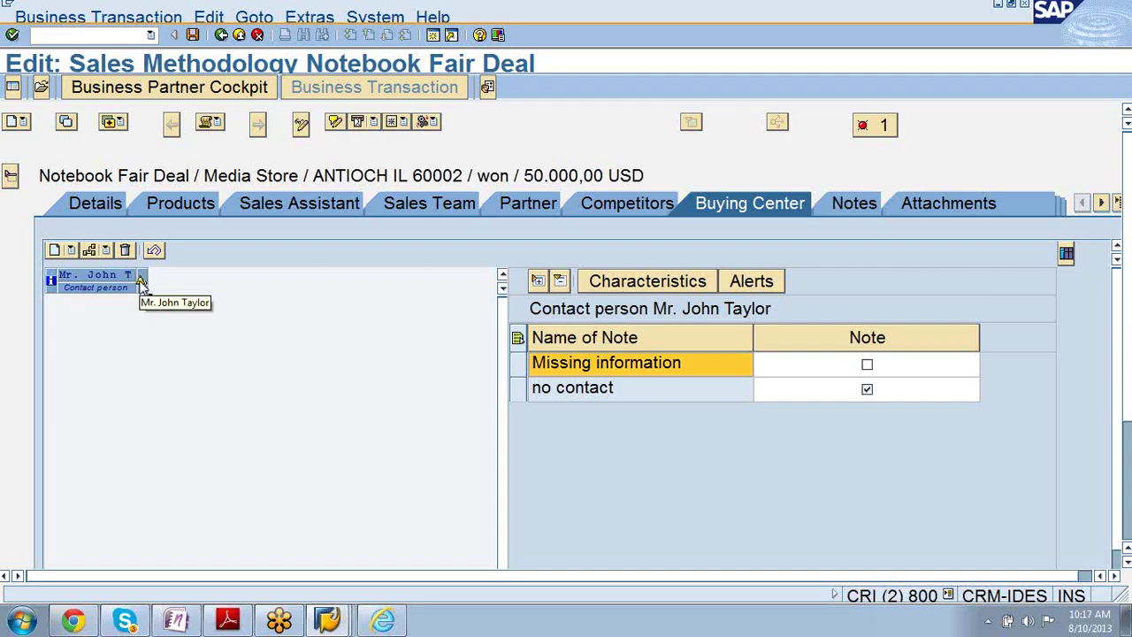
- Flag the contact with Missing information, then highlight 'Partner Determination Procedure' in PDF Figure 13
double_click(142, 283)
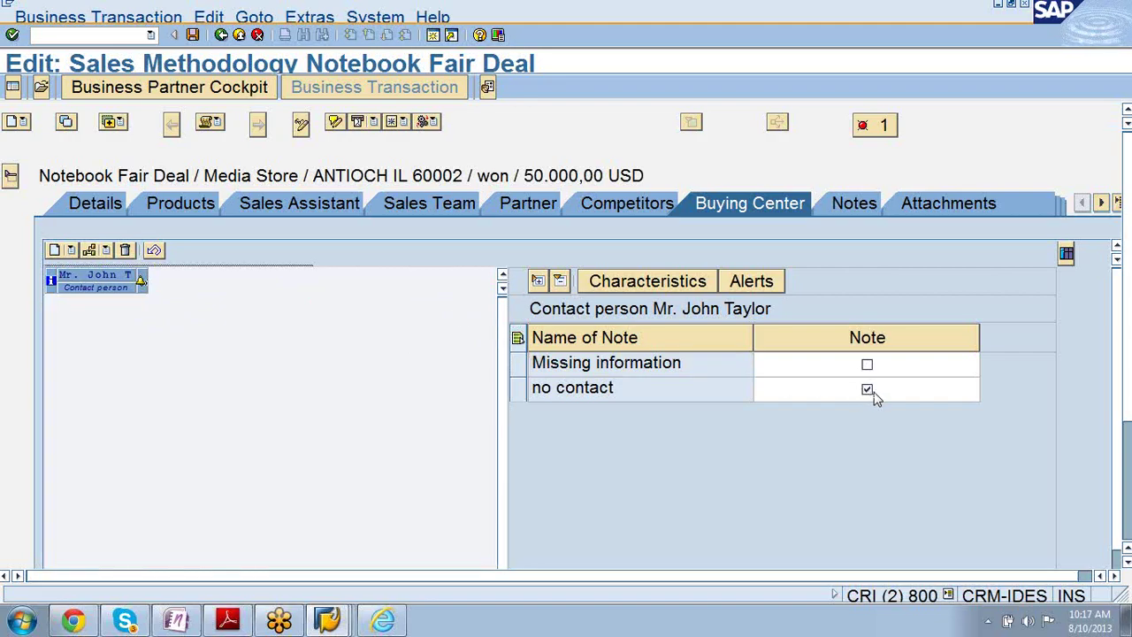
click(51, 281)
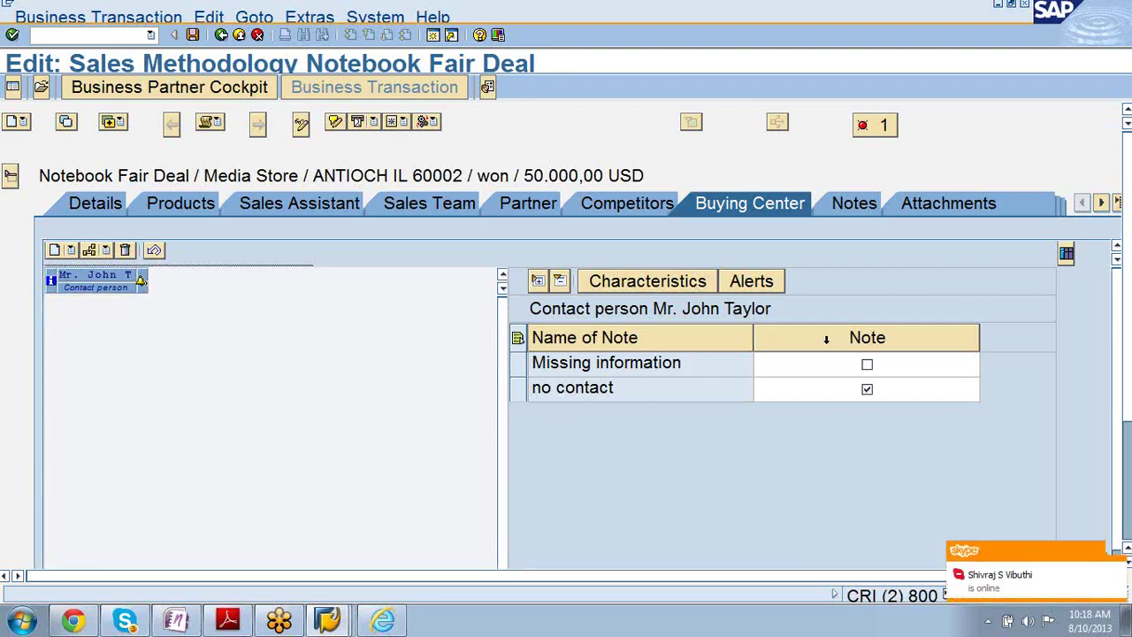
click(868, 366)
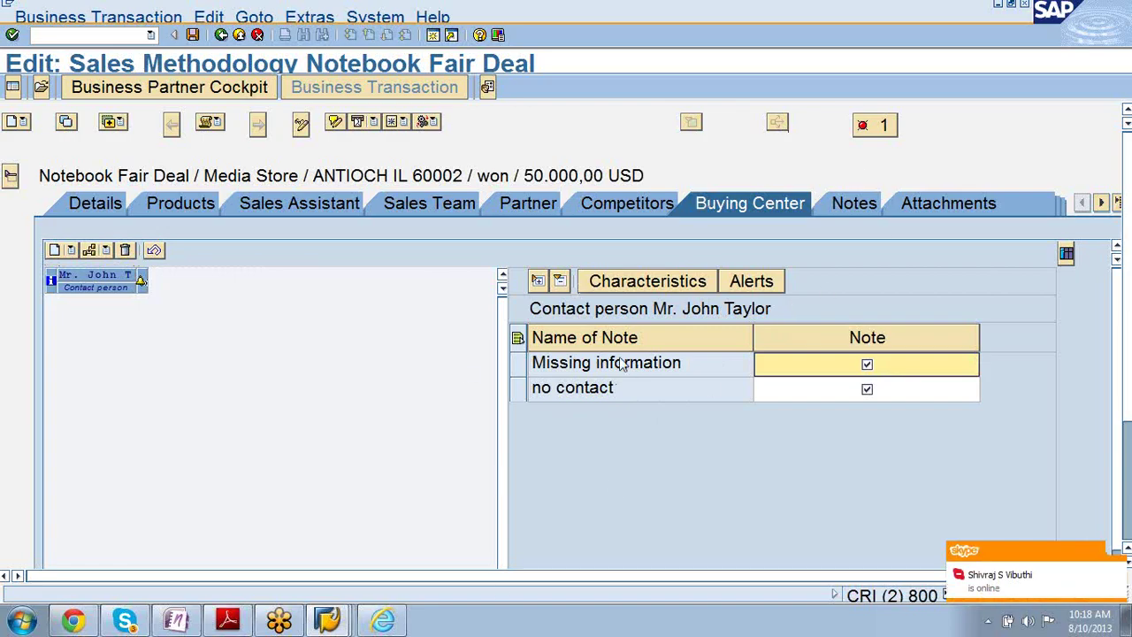
click(228, 621)
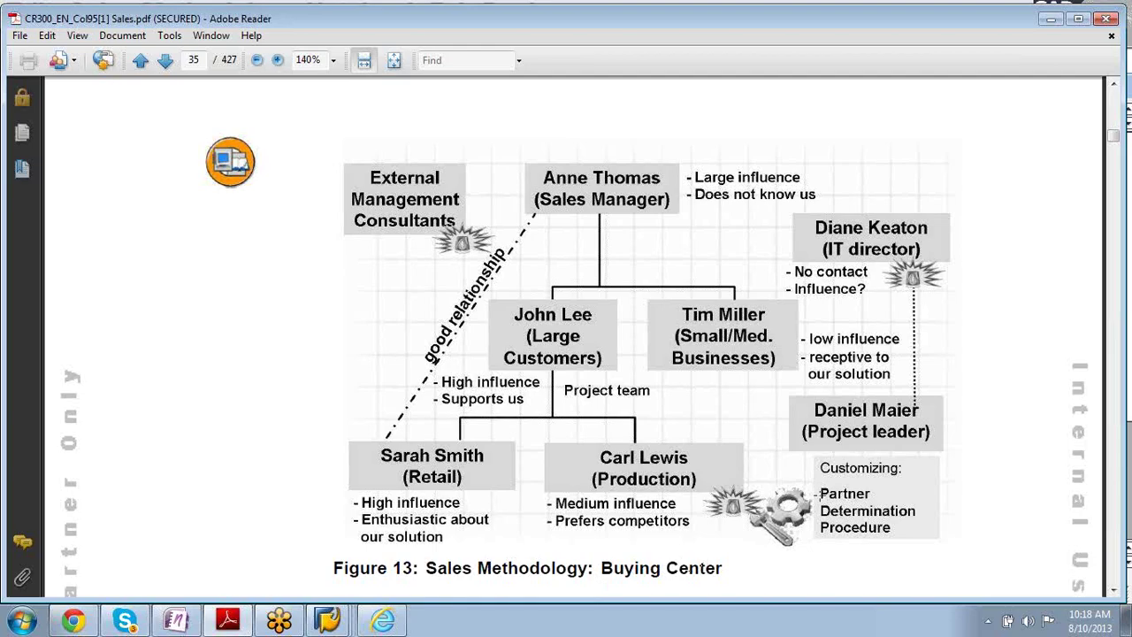
drag(820, 493, 849, 528)
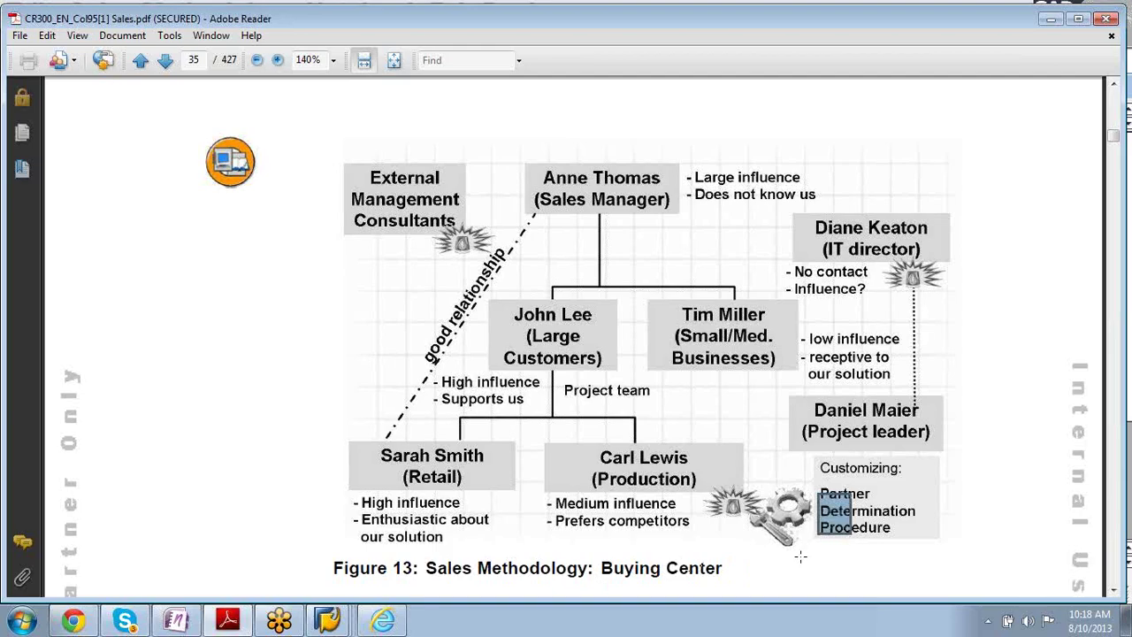
- Return from the Action Profile screen to the Customizing tree and collapse the Actions branches
click(327, 619)
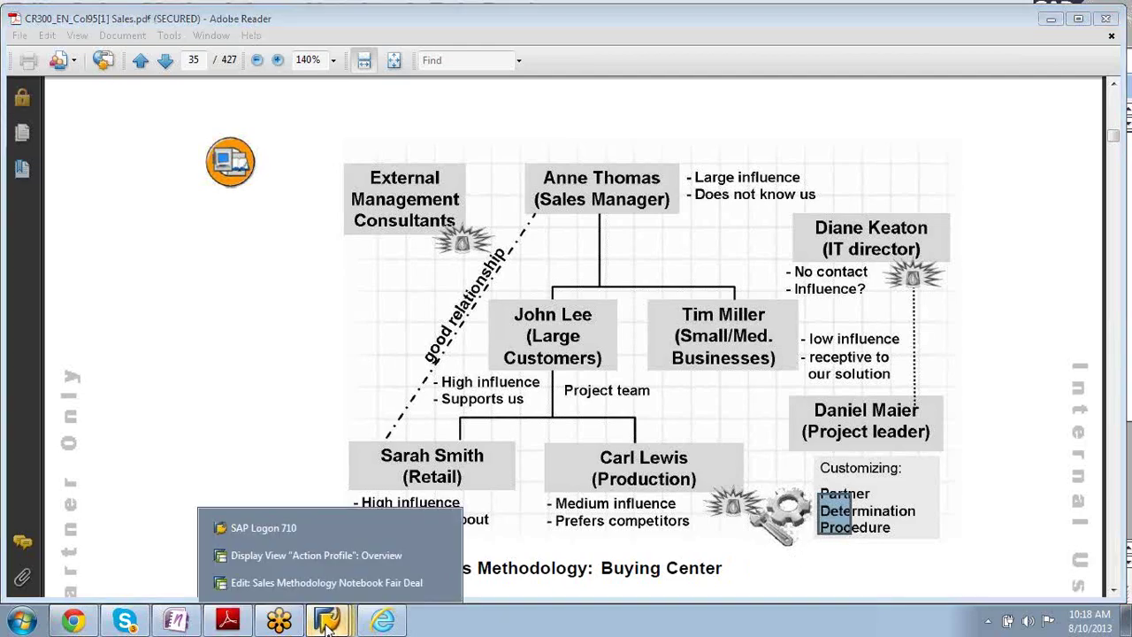
click(311, 582)
click(328, 619)
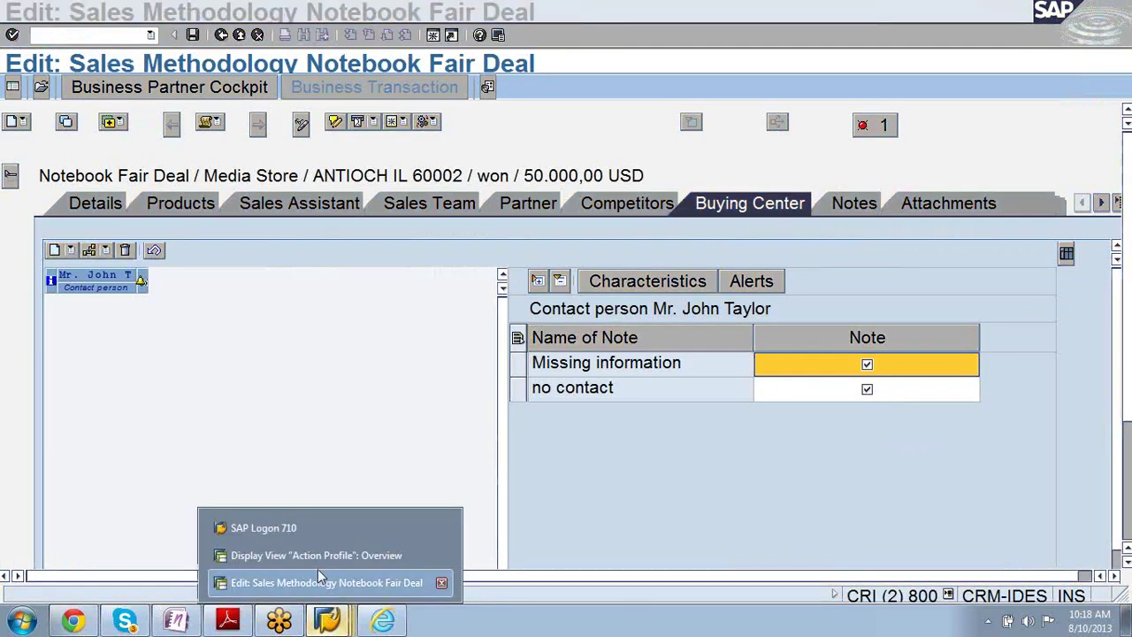
click(314, 556)
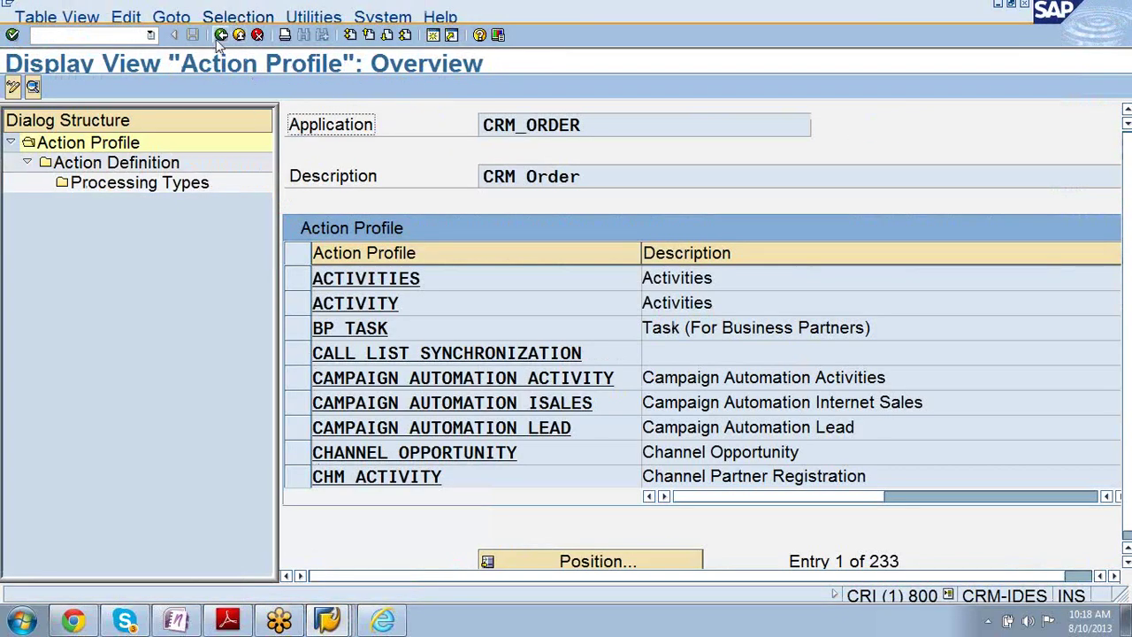
click(220, 39)
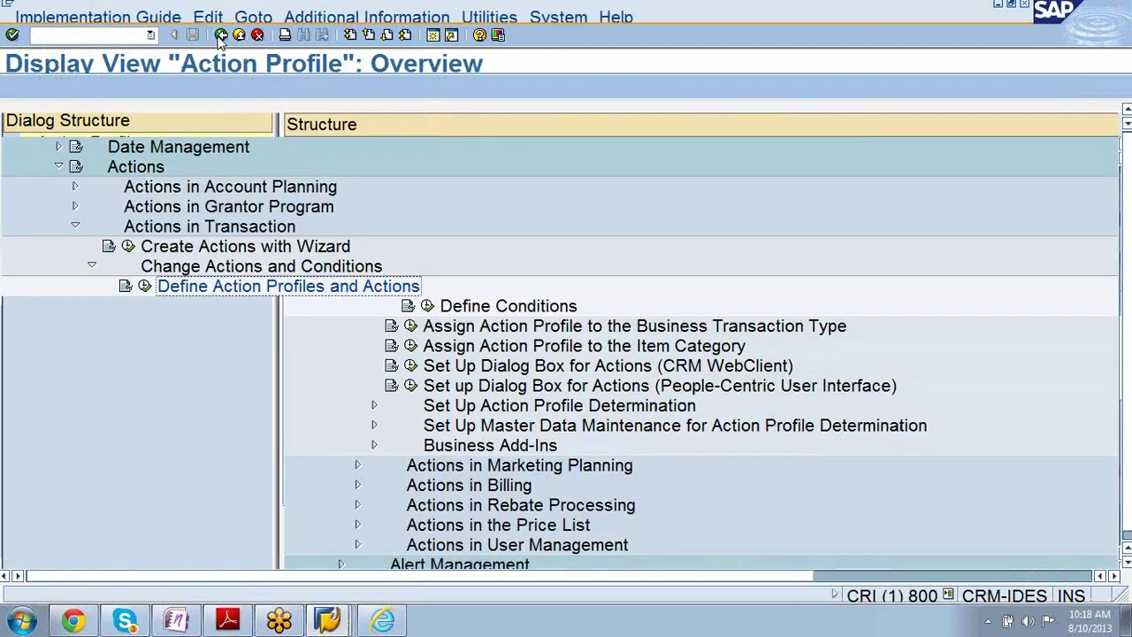
click(75, 227)
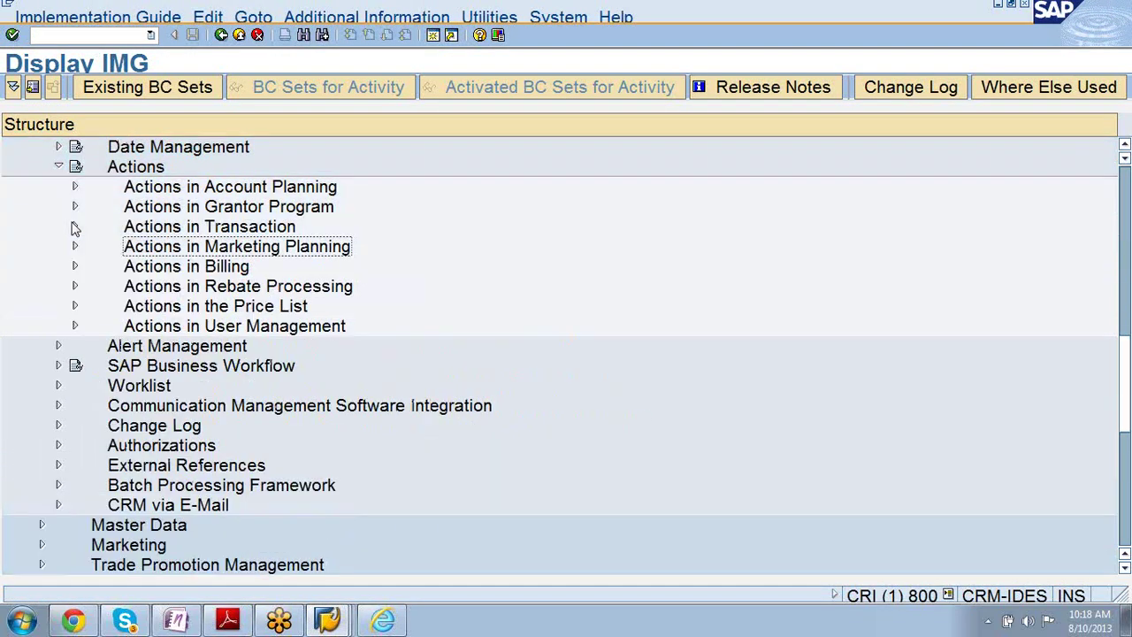
click(58, 167)
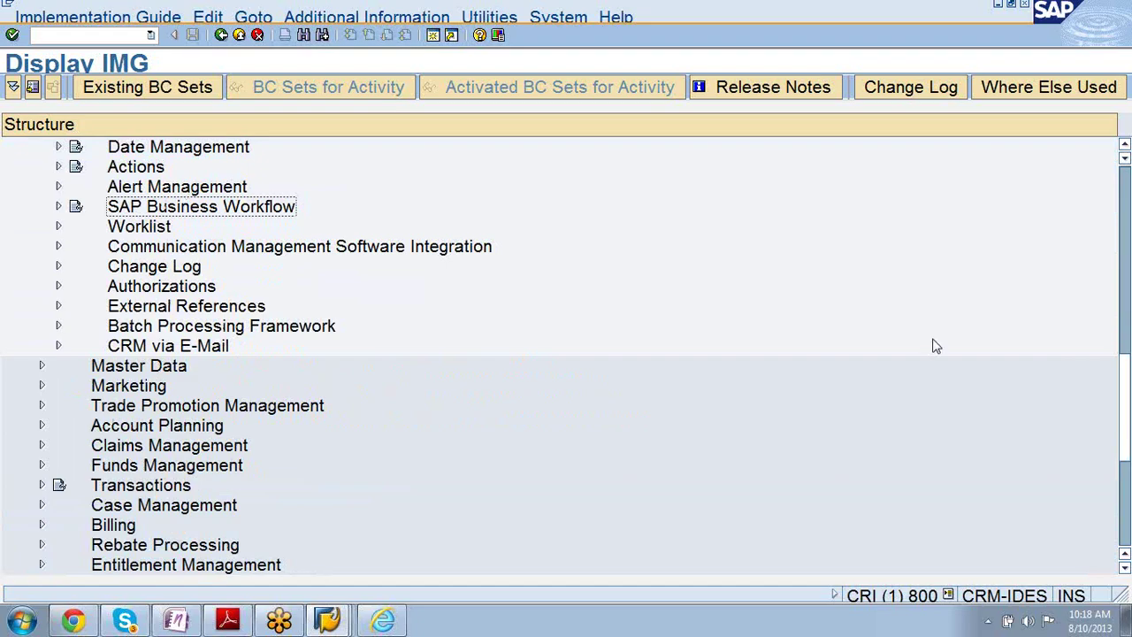
click(1124, 147)
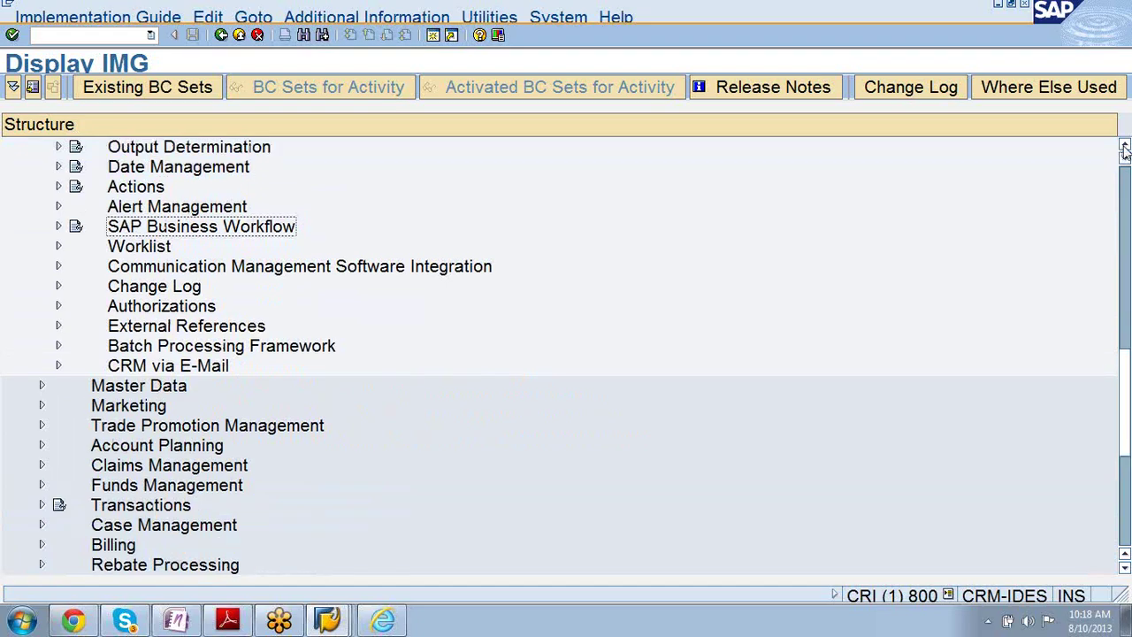
click(1125, 148)
click(1125, 149)
click(1125, 149)
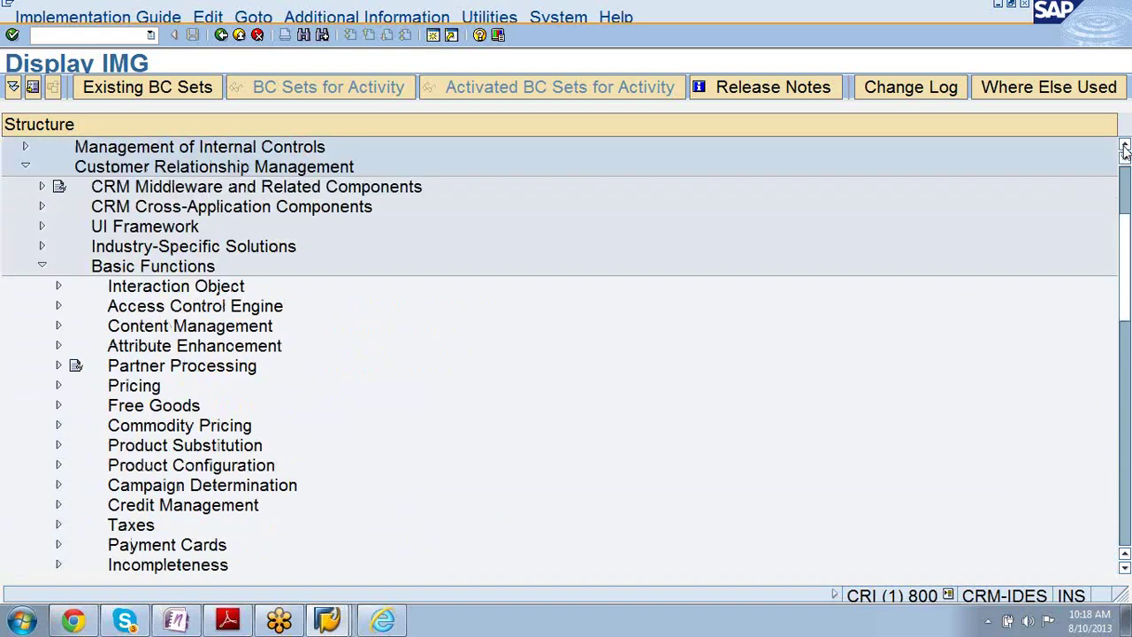
click(1125, 148)
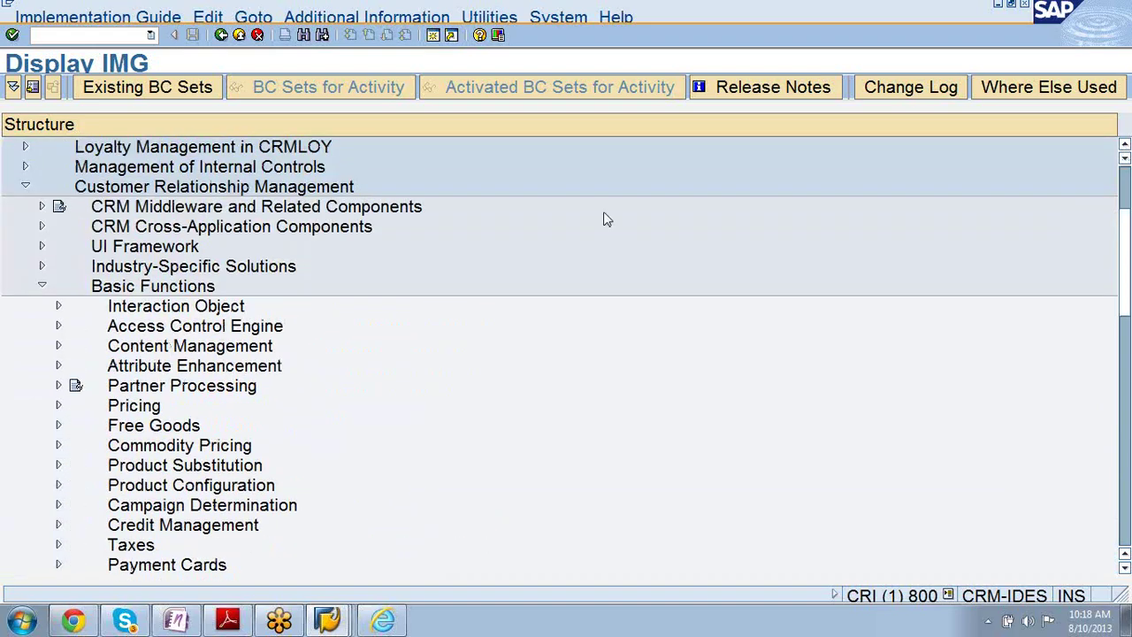
- Expand Transactions > Basic Settings and run Define Transaction Types
click(40, 287)
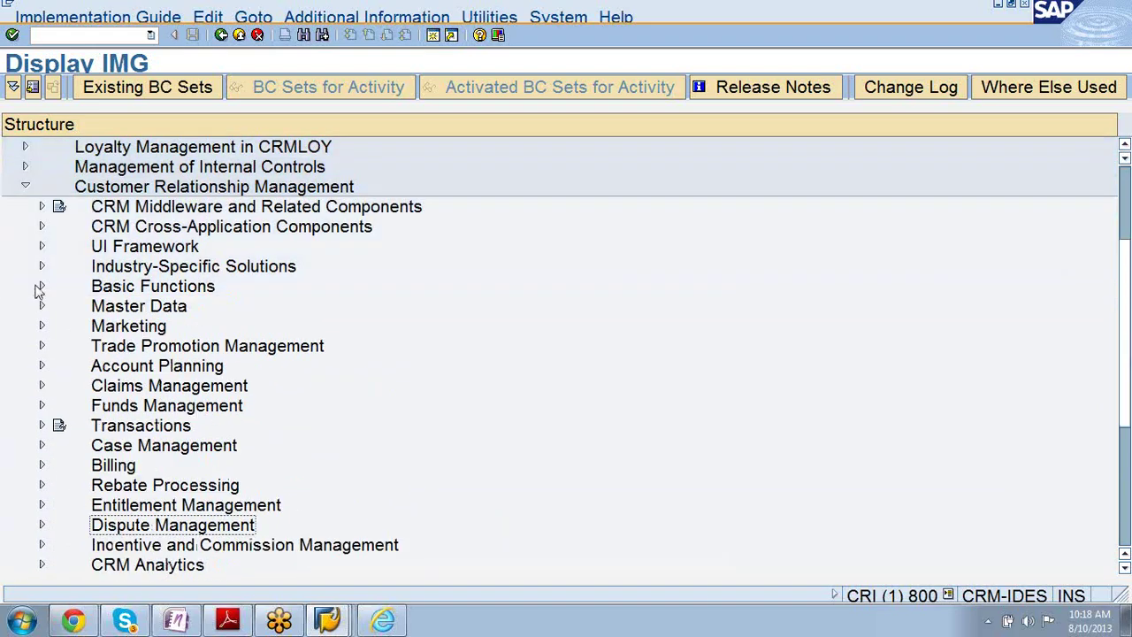
click(42, 426)
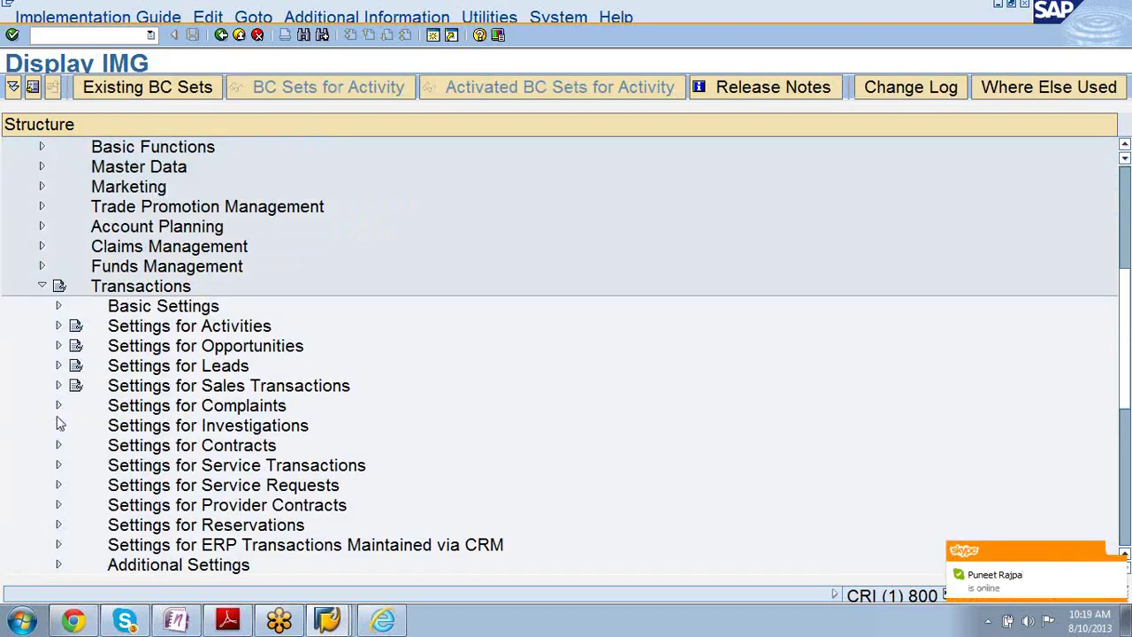
click(58, 347)
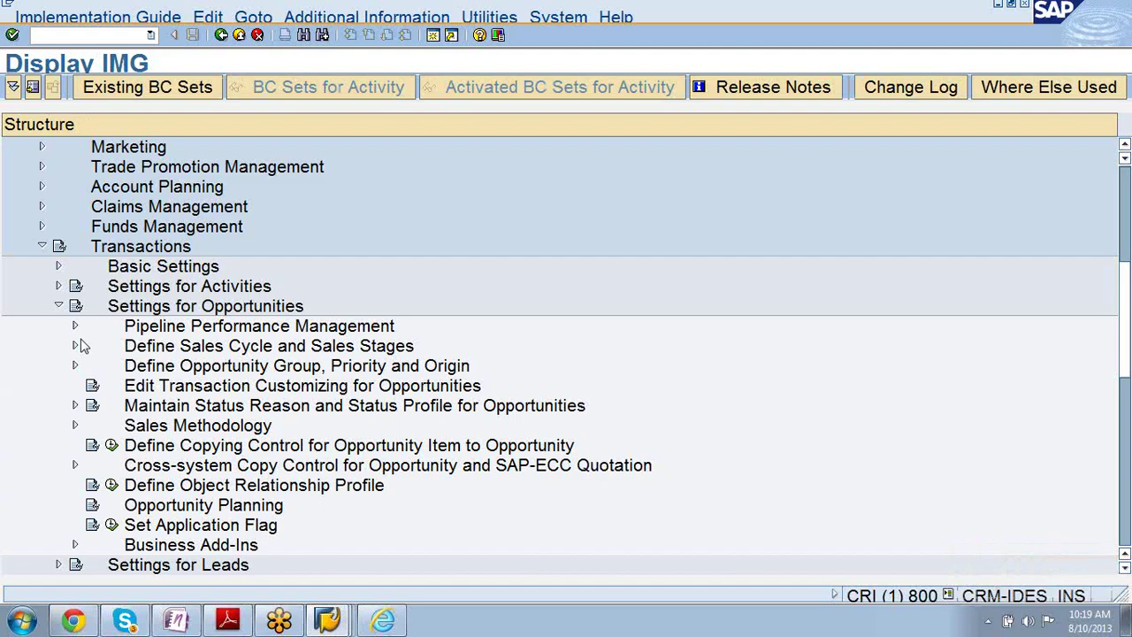
click(58, 305)
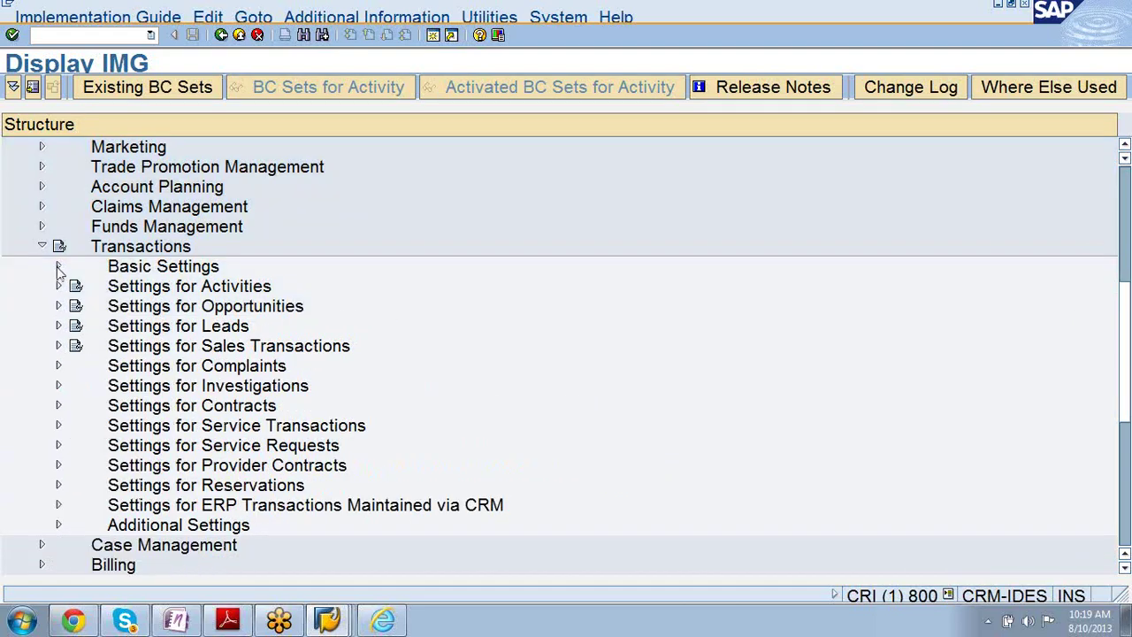
click(58, 266)
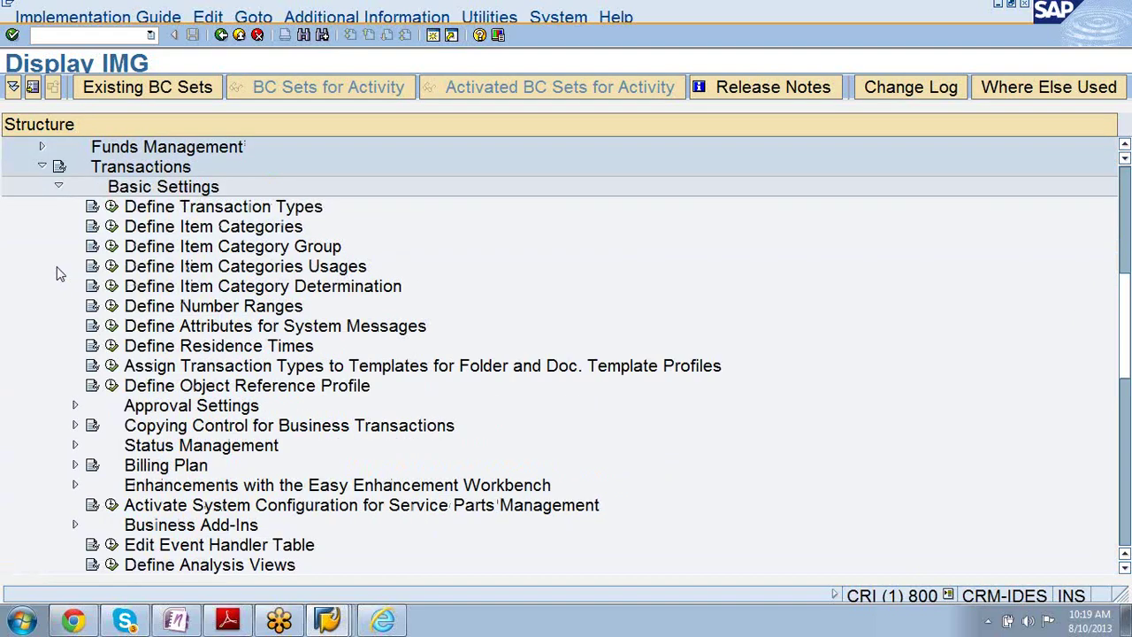
click(112, 207)
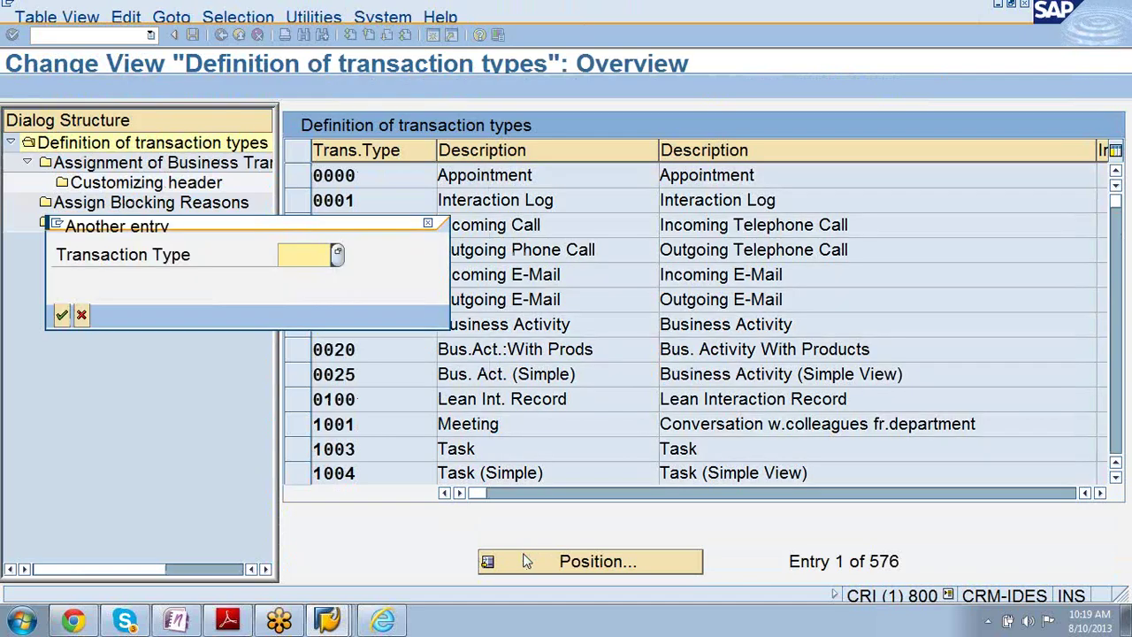
- Jump to transaction type OPSM in the list and open its Details screen
text(op)
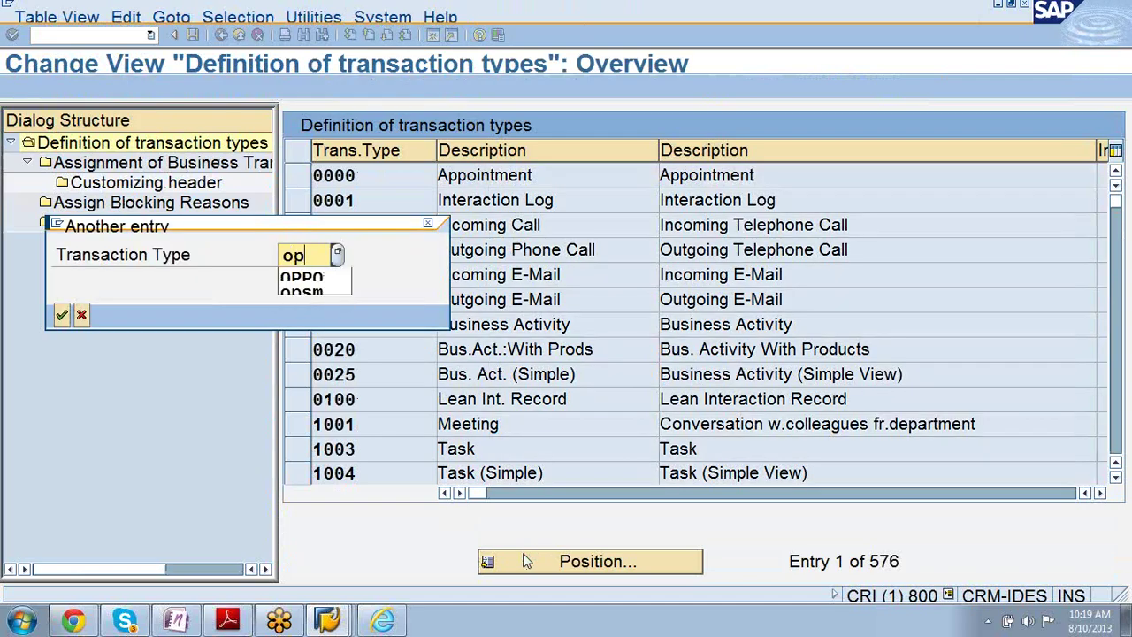
text(sm)
key(Return)
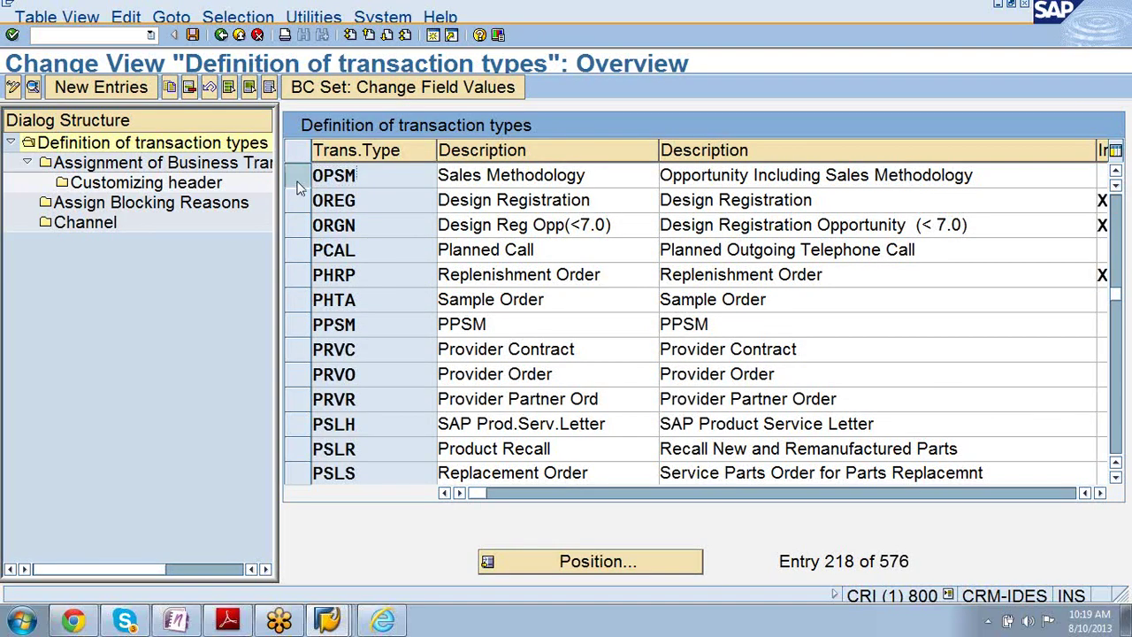
click(297, 181)
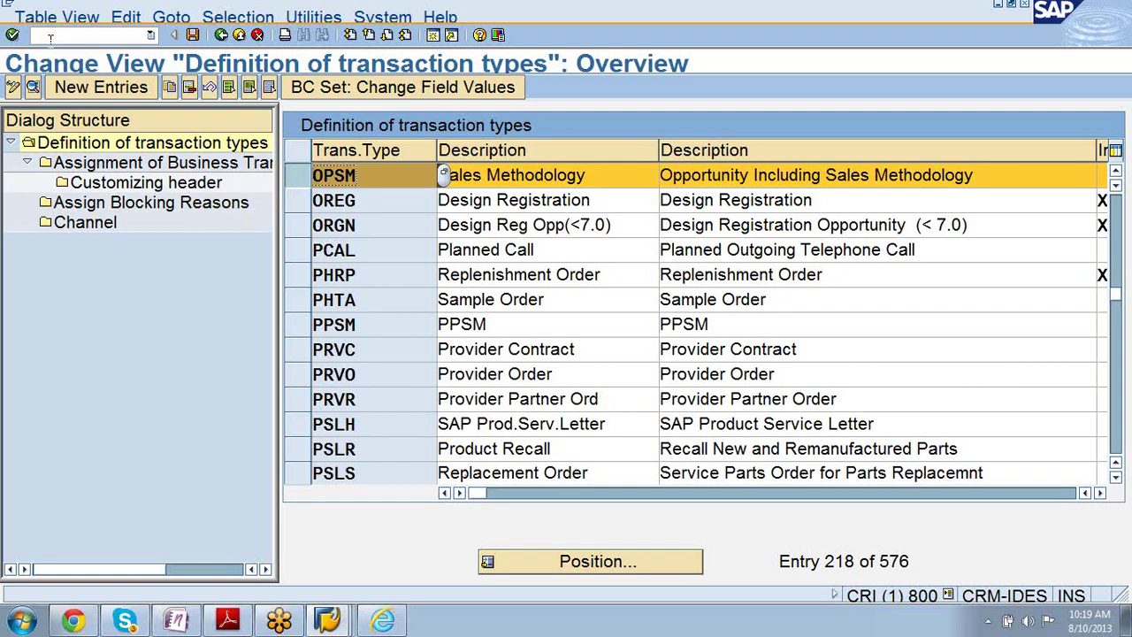
click(33, 89)
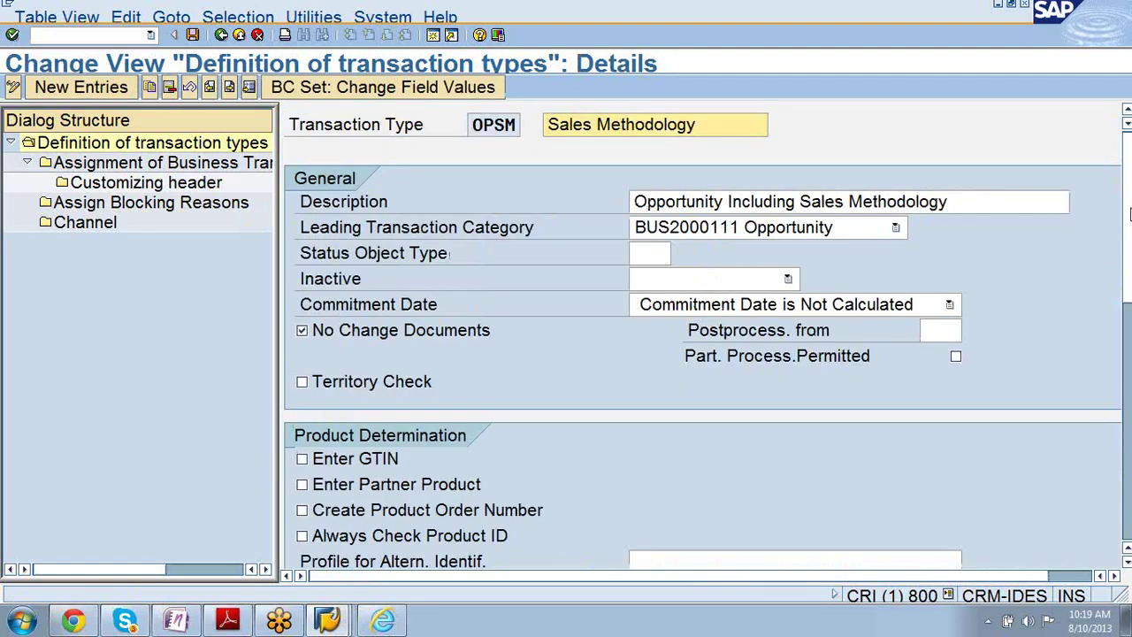
- Confirm OPSM's Partner Determ.Proc. is 00000019 in the Profiles section, then go back to the overview
drag(1129, 212, 1127, 395)
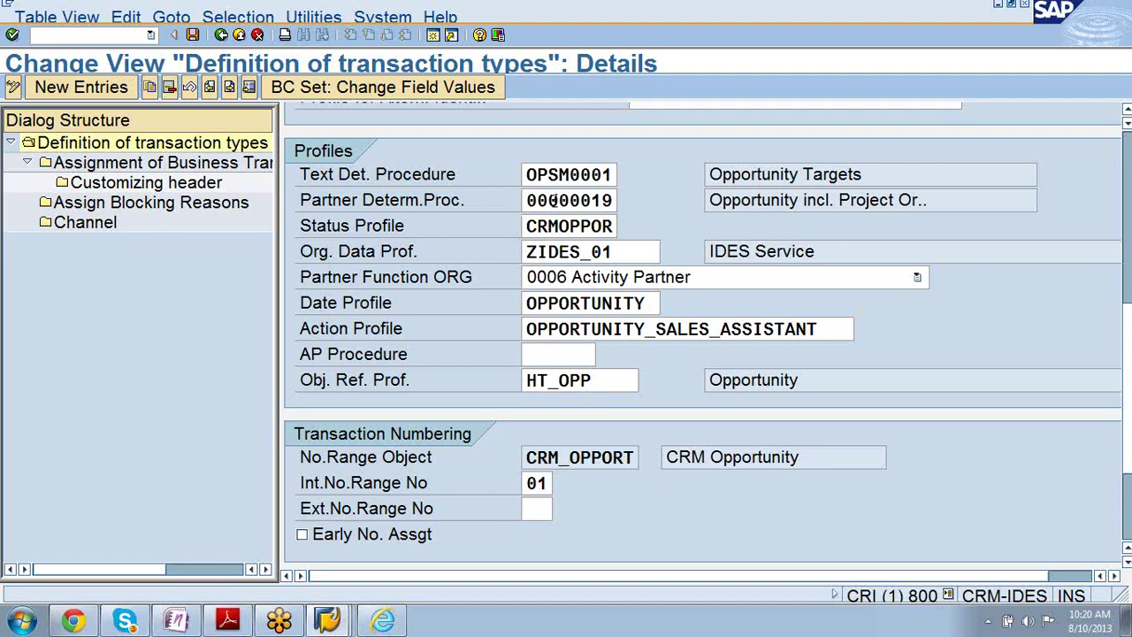
click(554, 200)
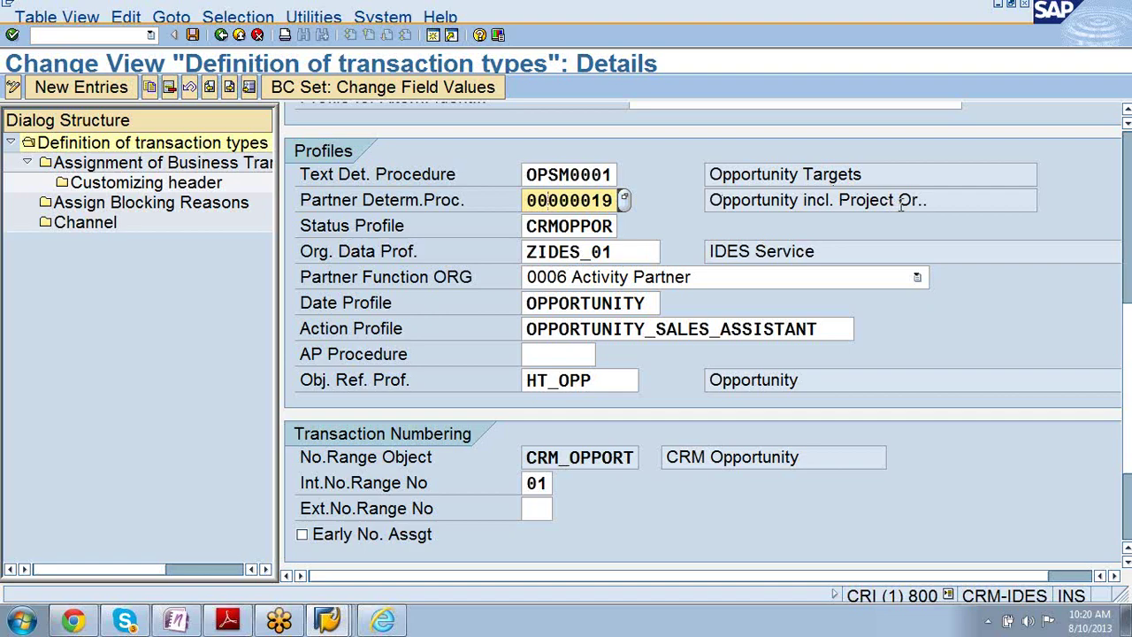
drag(902, 202, 930, 203)
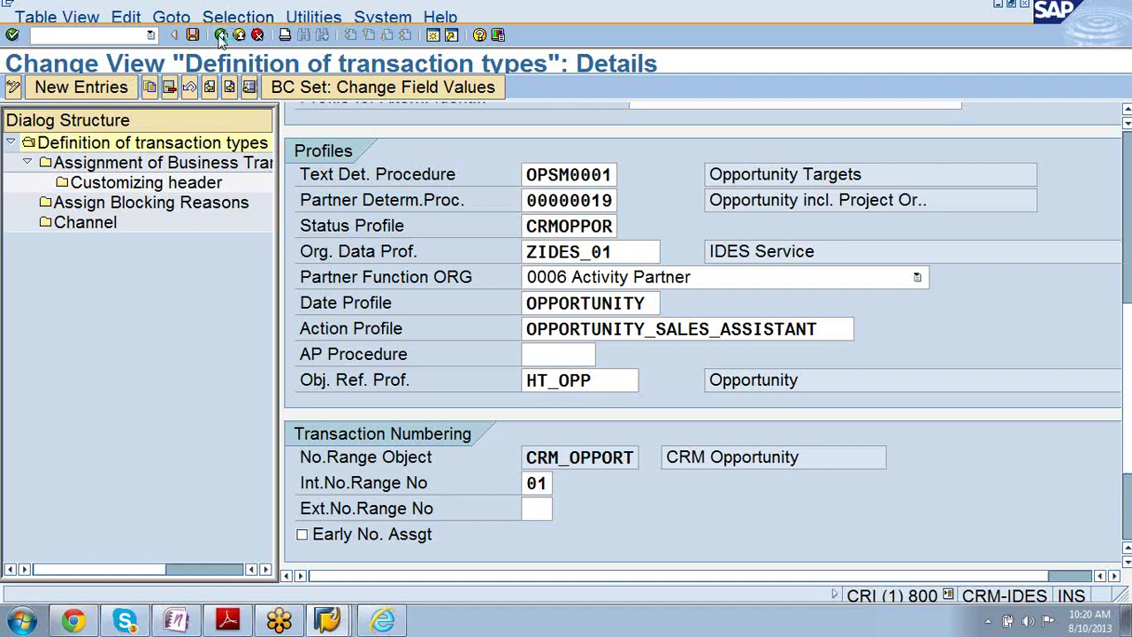
click(221, 35)
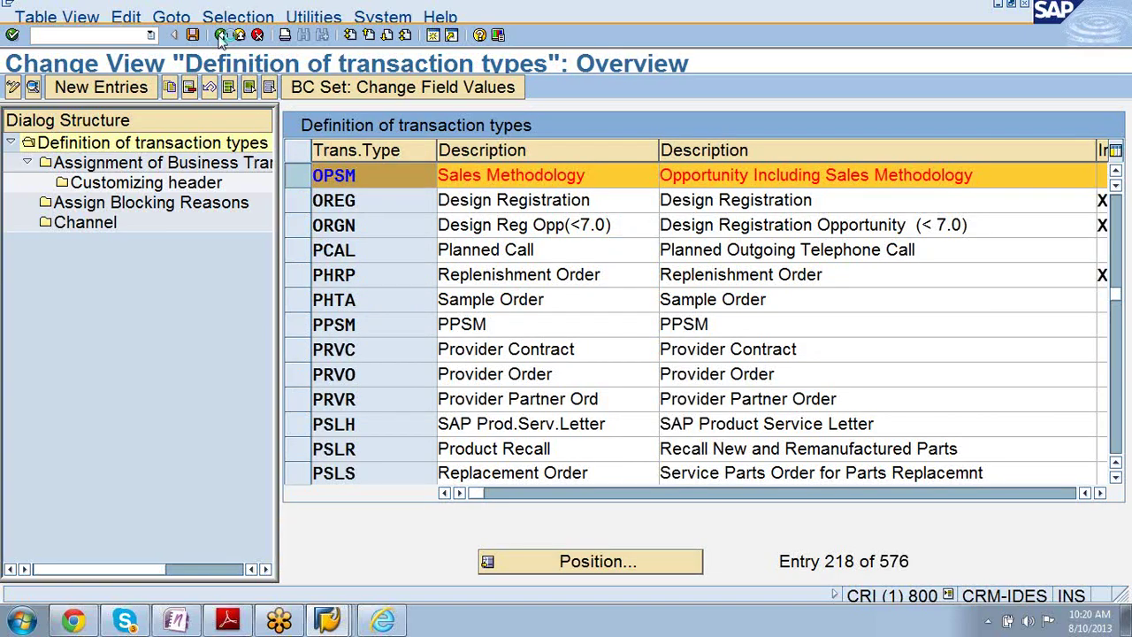
- In the IMG, expand Basic Functions > Partner Processing and run Define Partner Determination Procedure
click(221, 36)
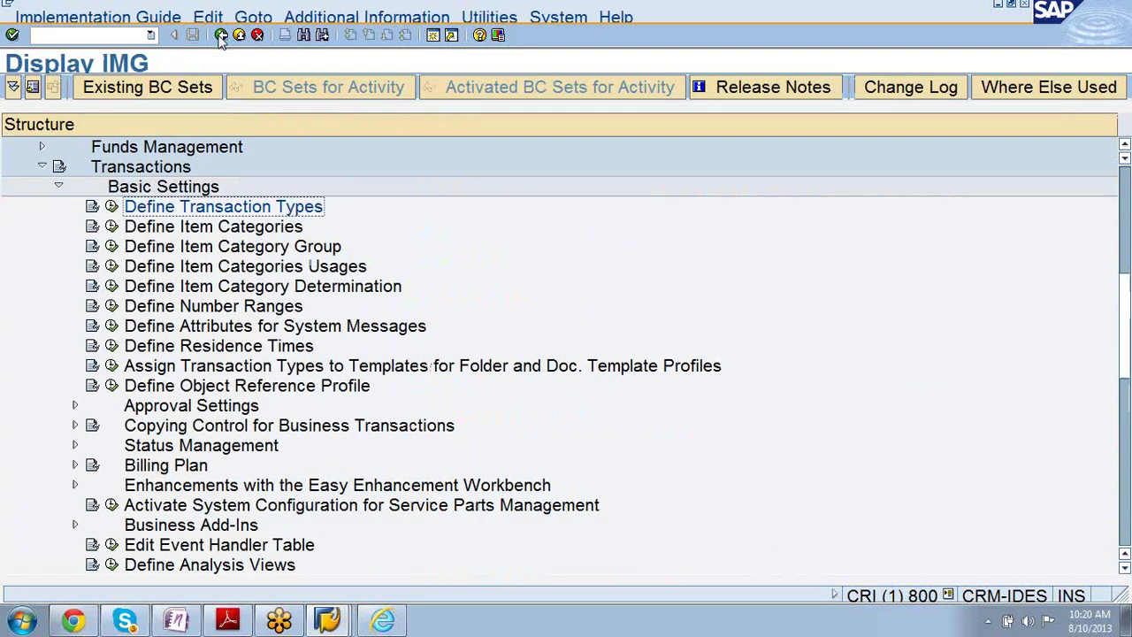
click(42, 166)
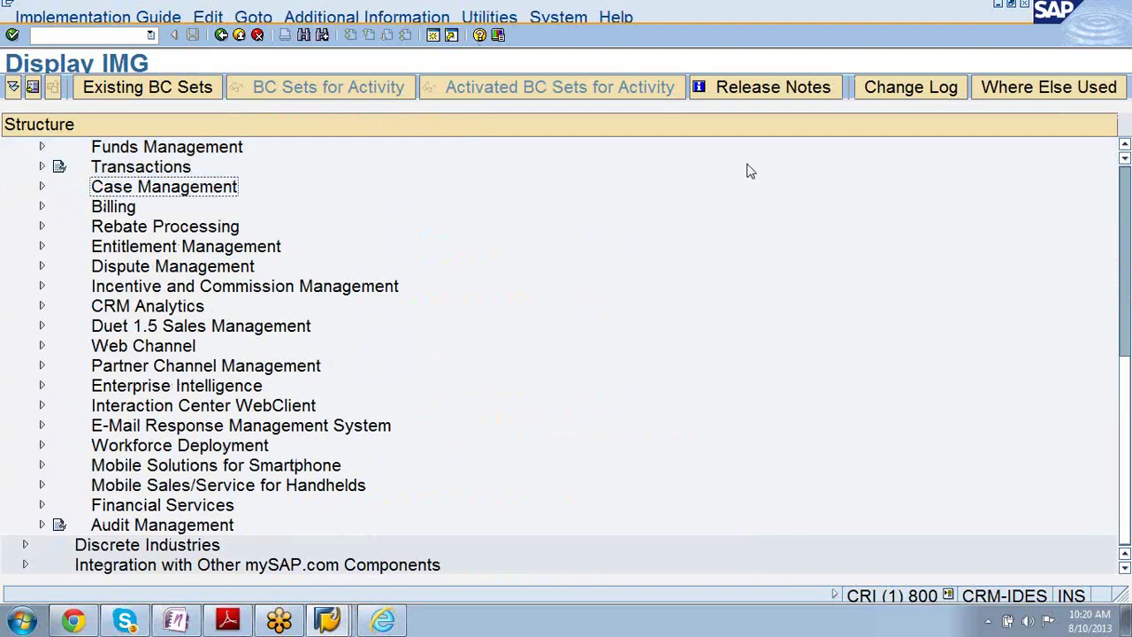
click(1124, 147)
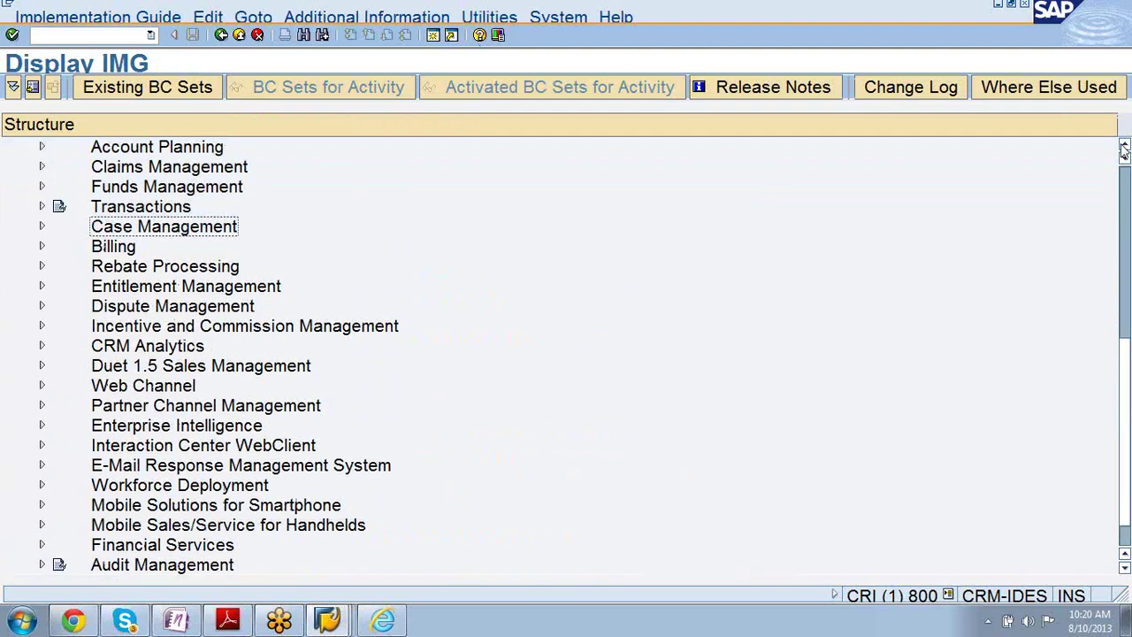
click(1124, 147)
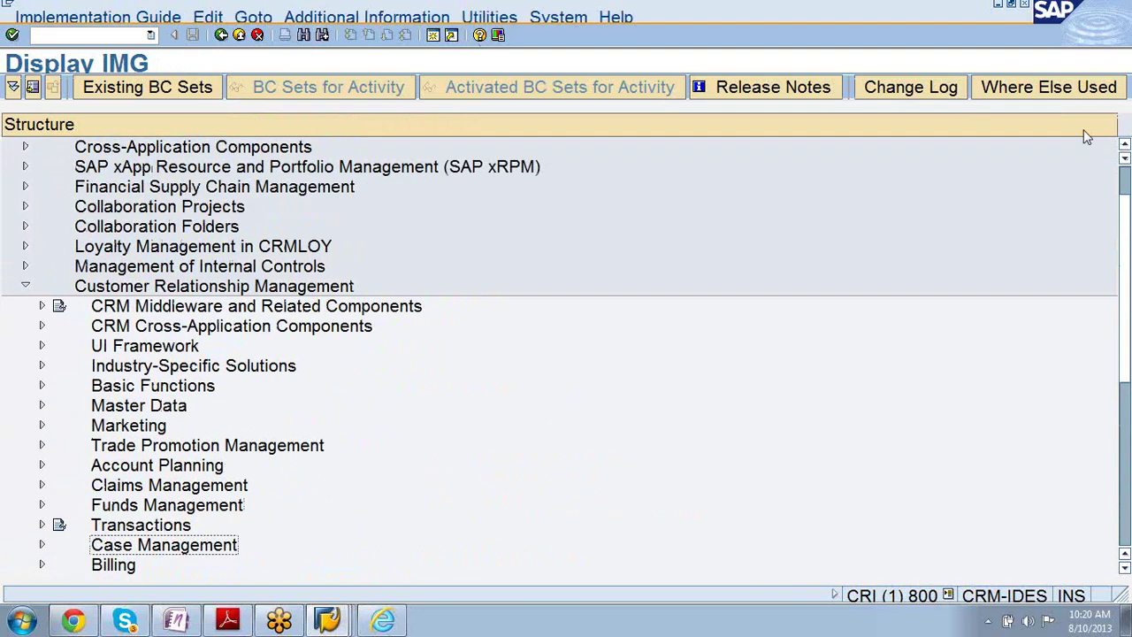
click(41, 386)
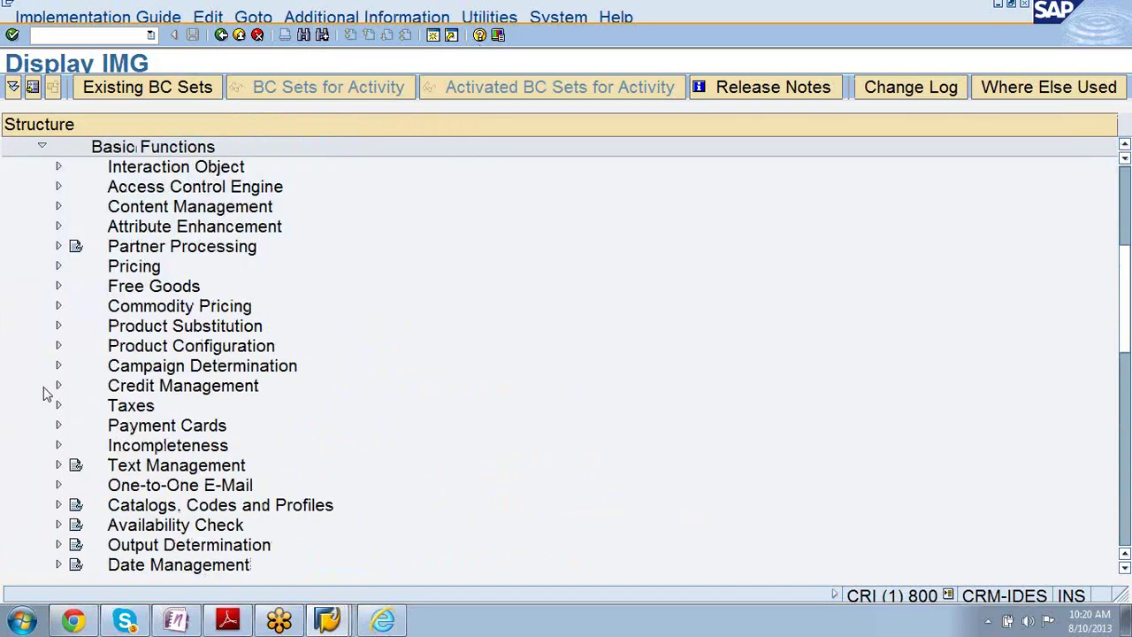
click(58, 246)
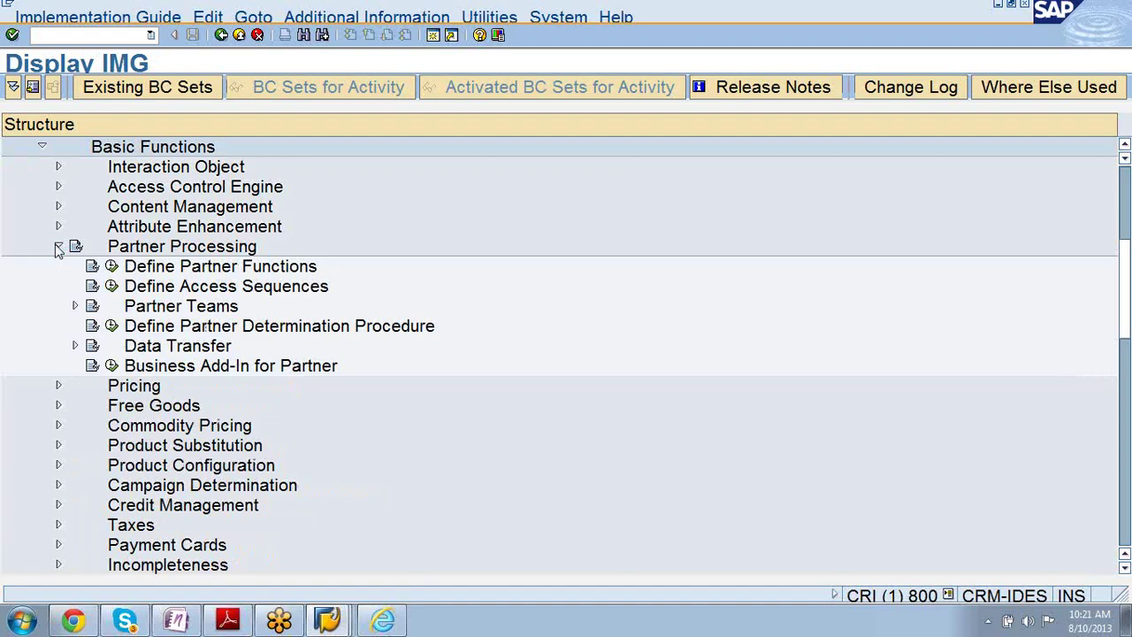
click(113, 326)
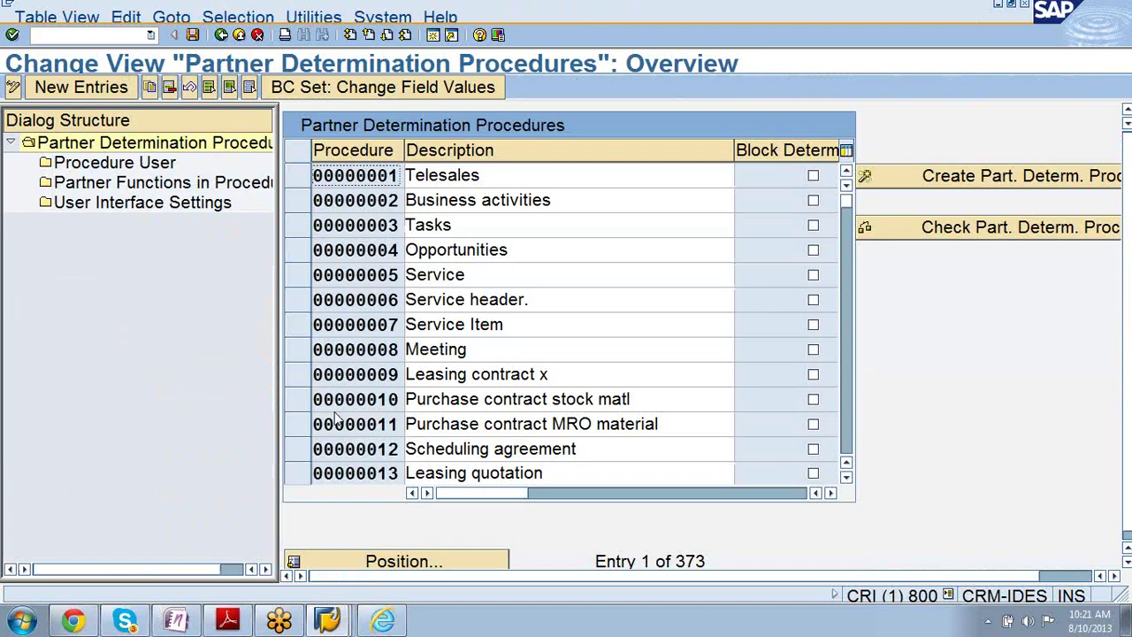
- Select procedure 00000019 and display its user transaction, BUS2000111 CRM Opportunity
scroll(338, 416, down, 3)
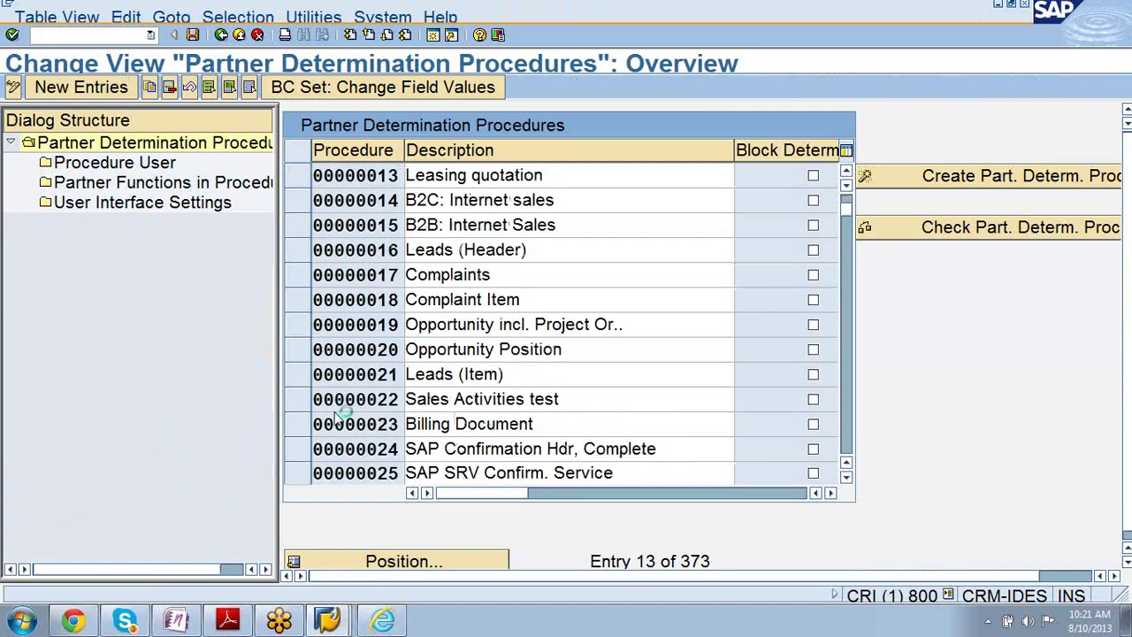
scroll(339, 416, down, 3)
scroll(338, 416, up, 3)
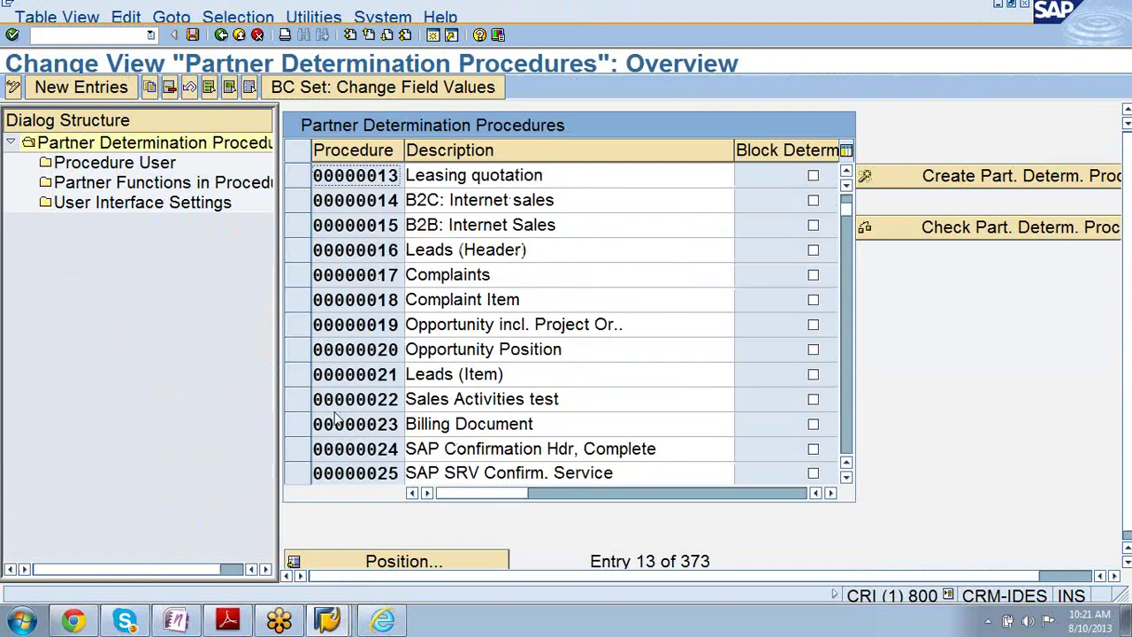
click(299, 335)
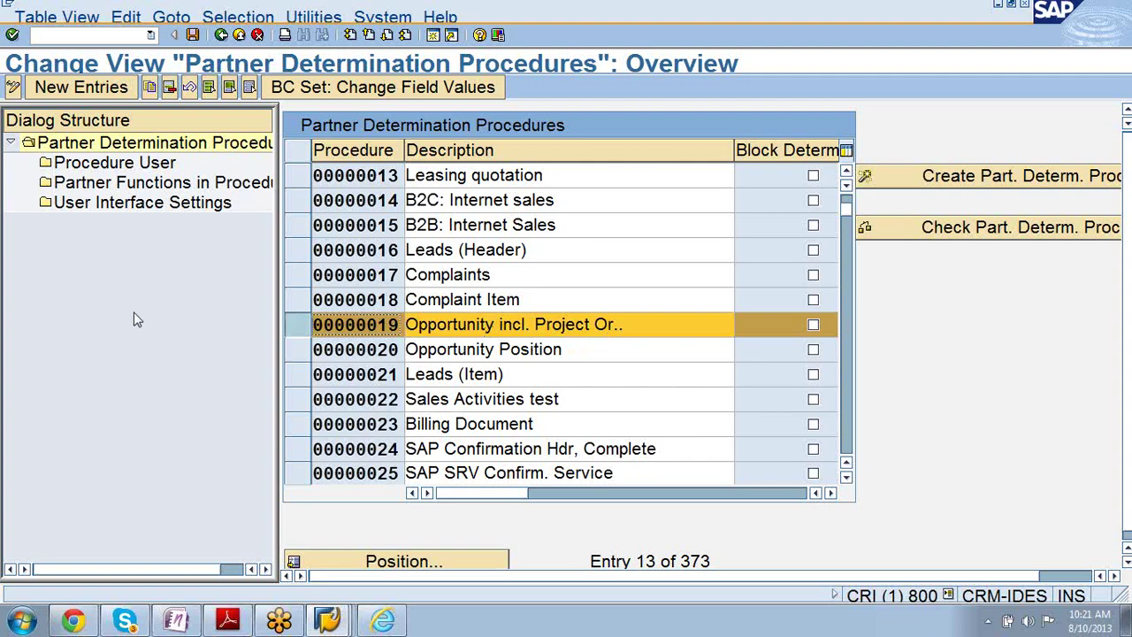
double_click(82, 164)
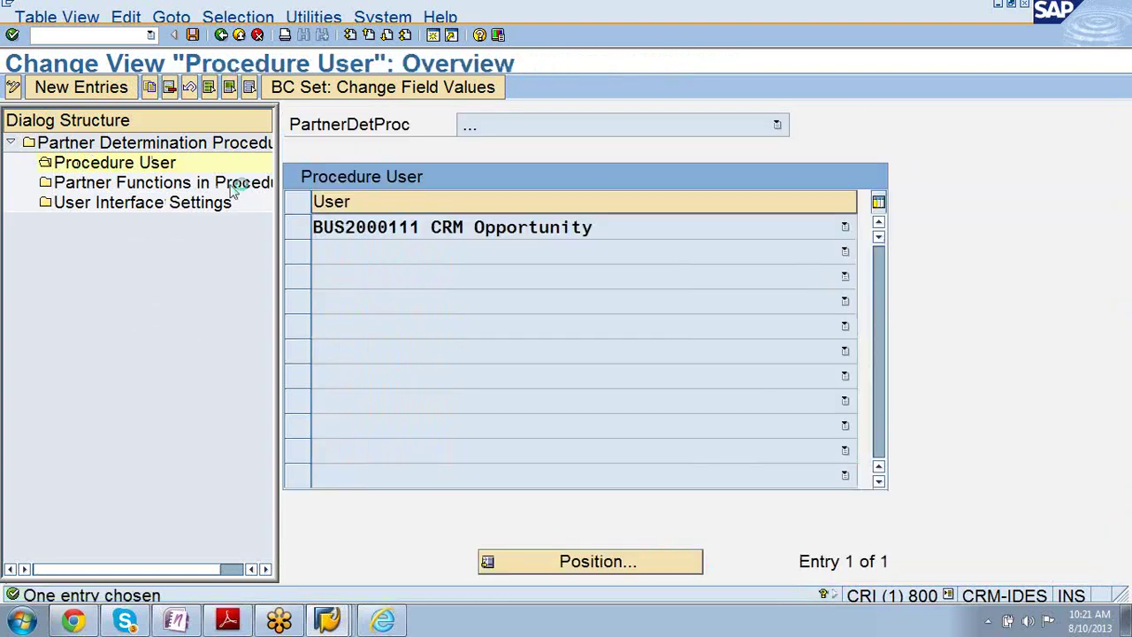
click(298, 228)
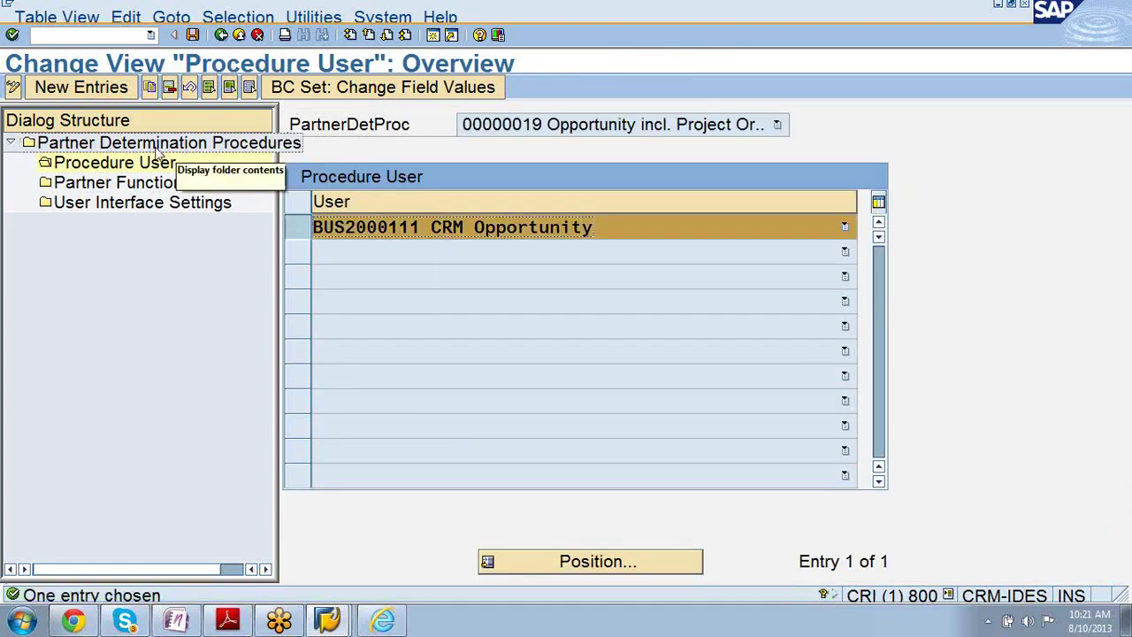
click(162, 185)
- Review procedure 00000019's 13 partner functions, Payer through Buying Center, then return to the procedures list
double_click(165, 186)
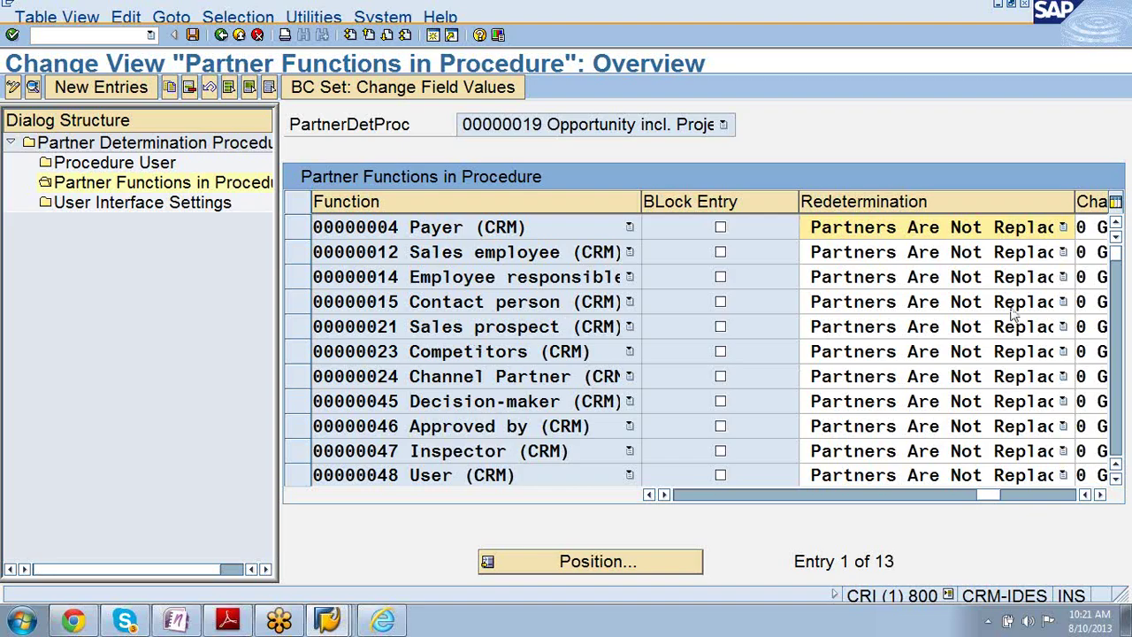
click(1118, 253)
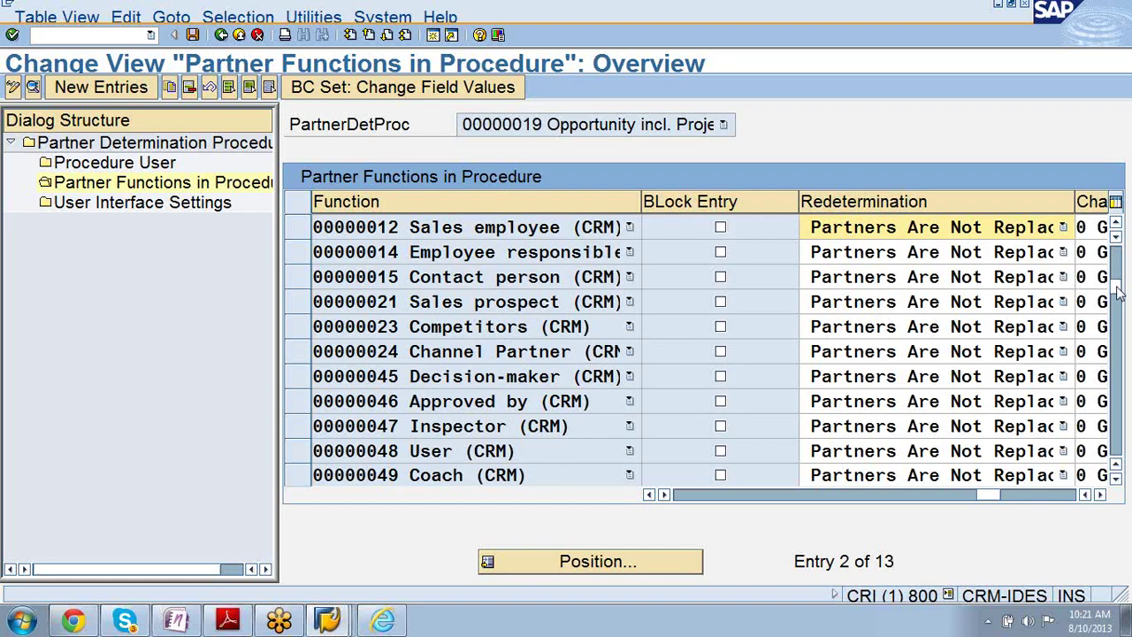
drag(1116, 300, 1115, 305)
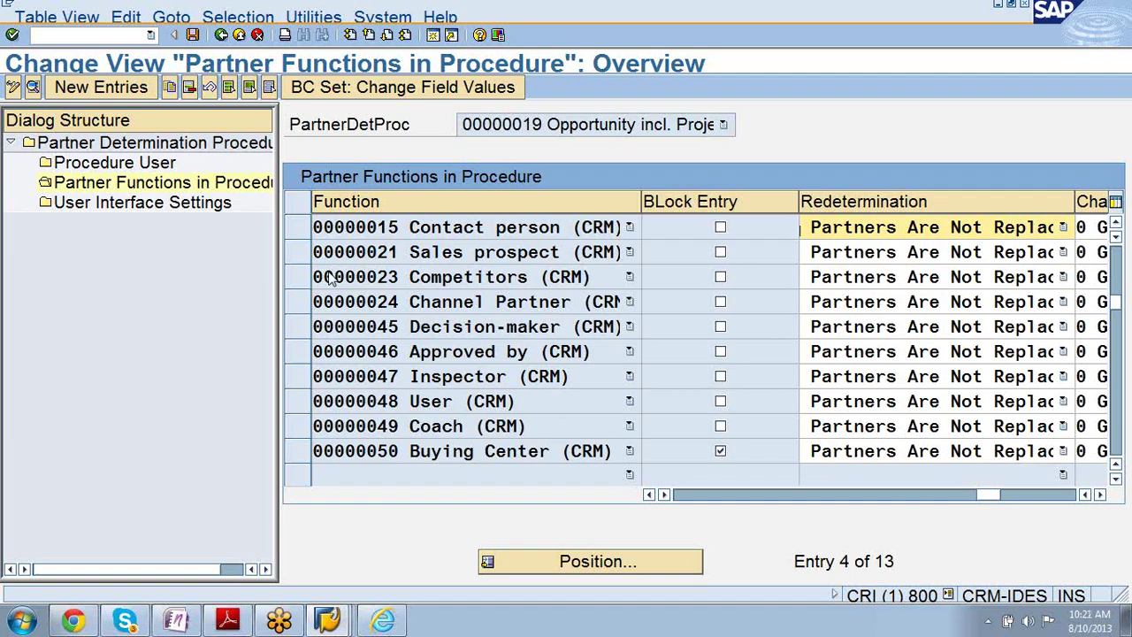
scroll(333, 277, up, 1)
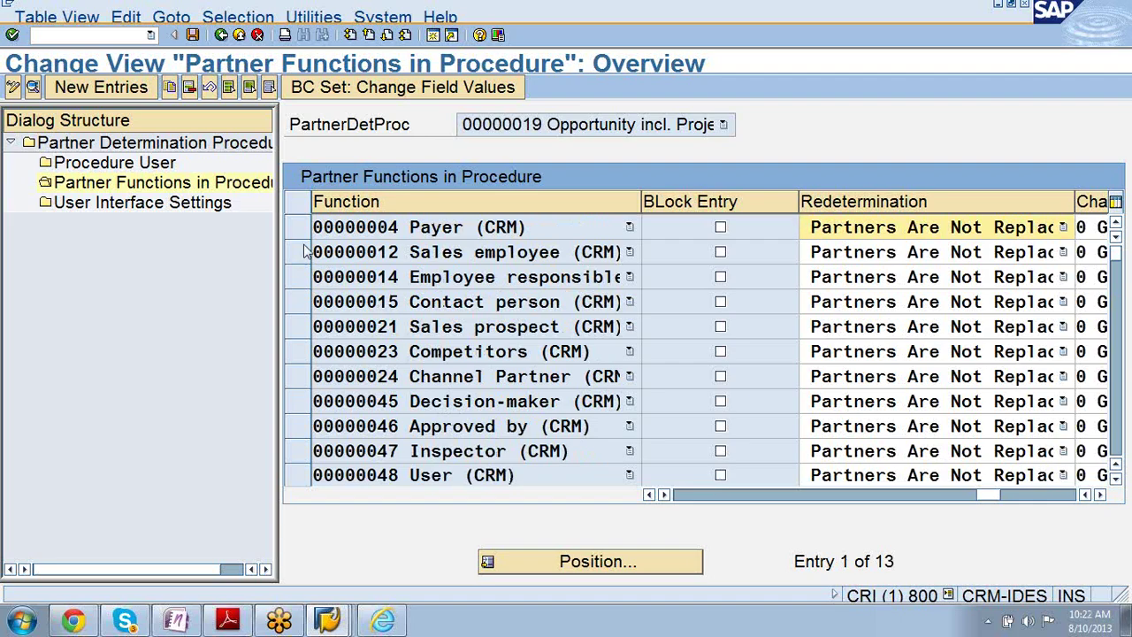
click(221, 34)
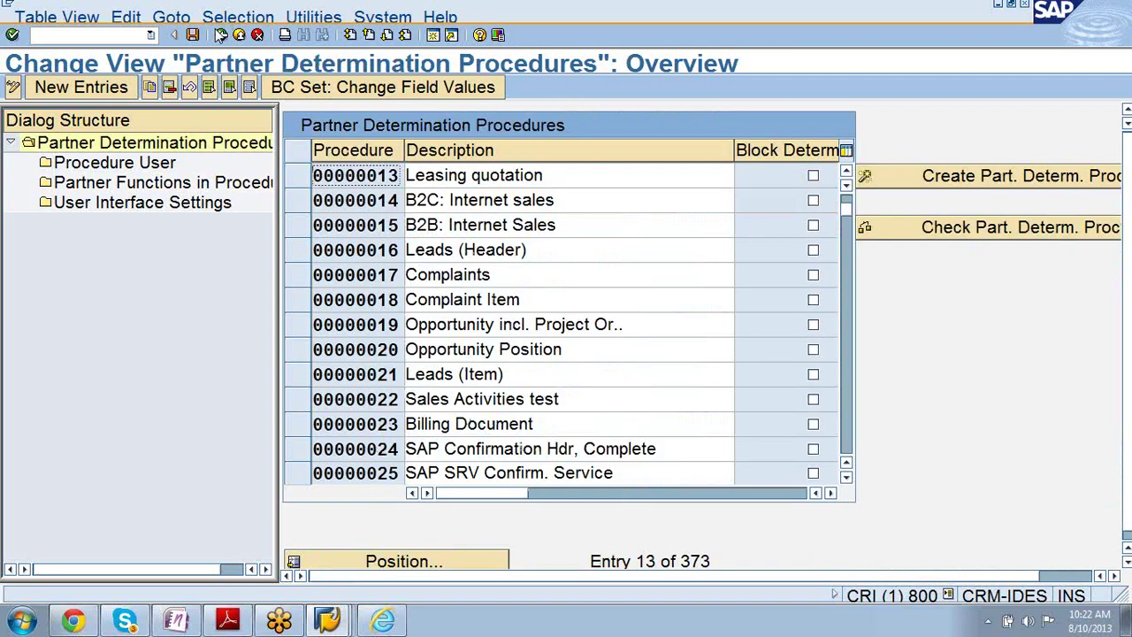
- Inspect Complaints procedure 00000017's BUS2000115 Sales usage and partner functions, then return to the list
click(304, 275)
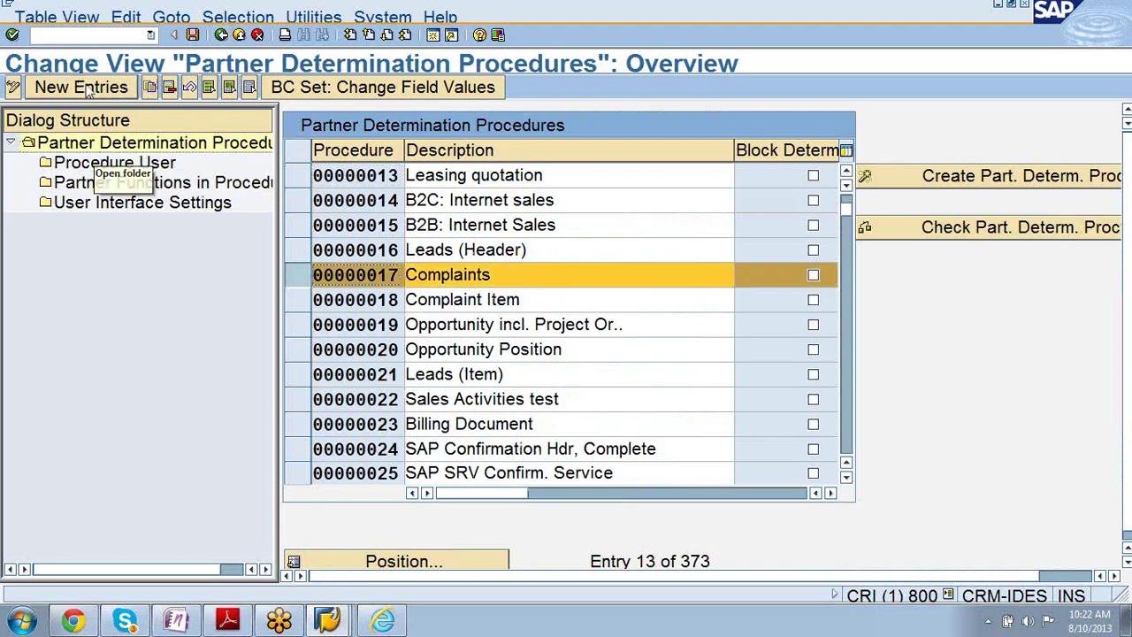
double_click(95, 163)
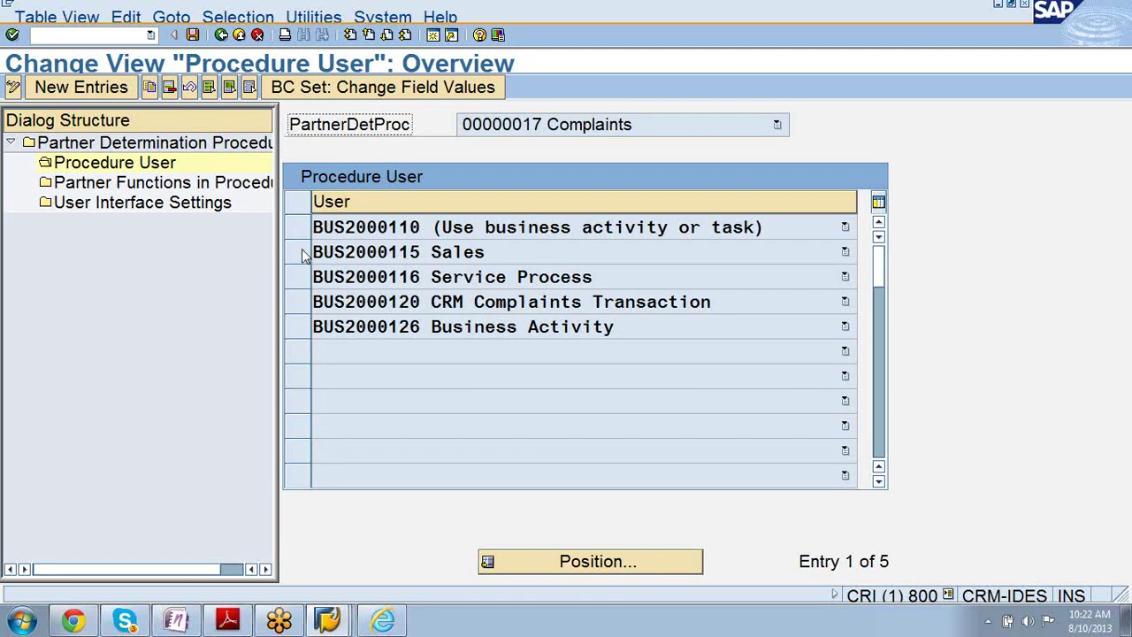
click(298, 252)
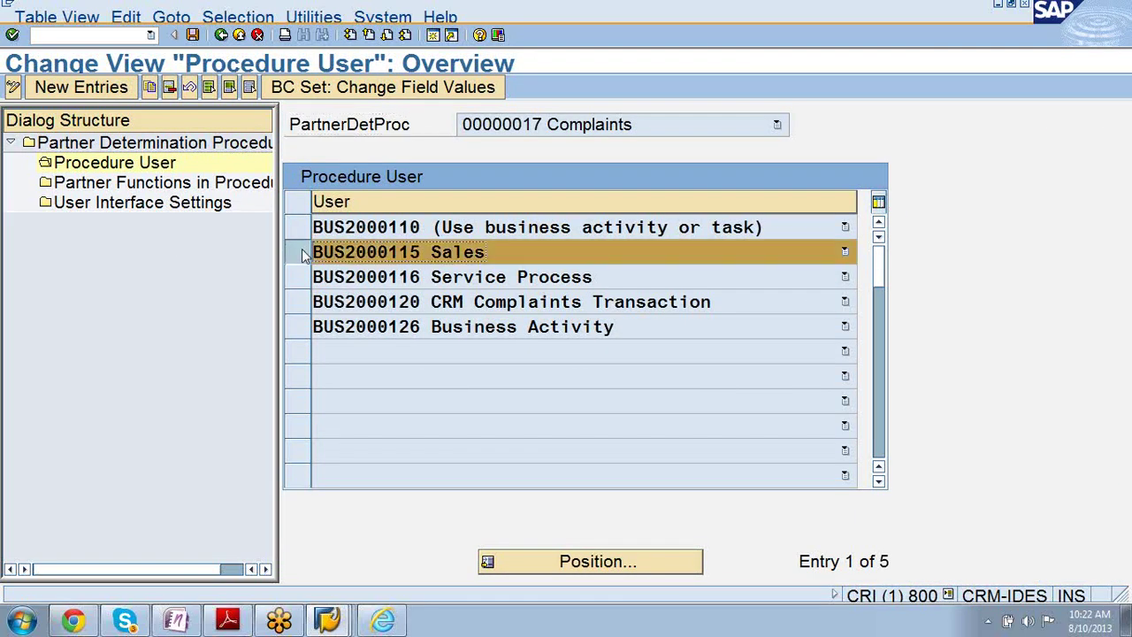
click(153, 184)
double_click(155, 184)
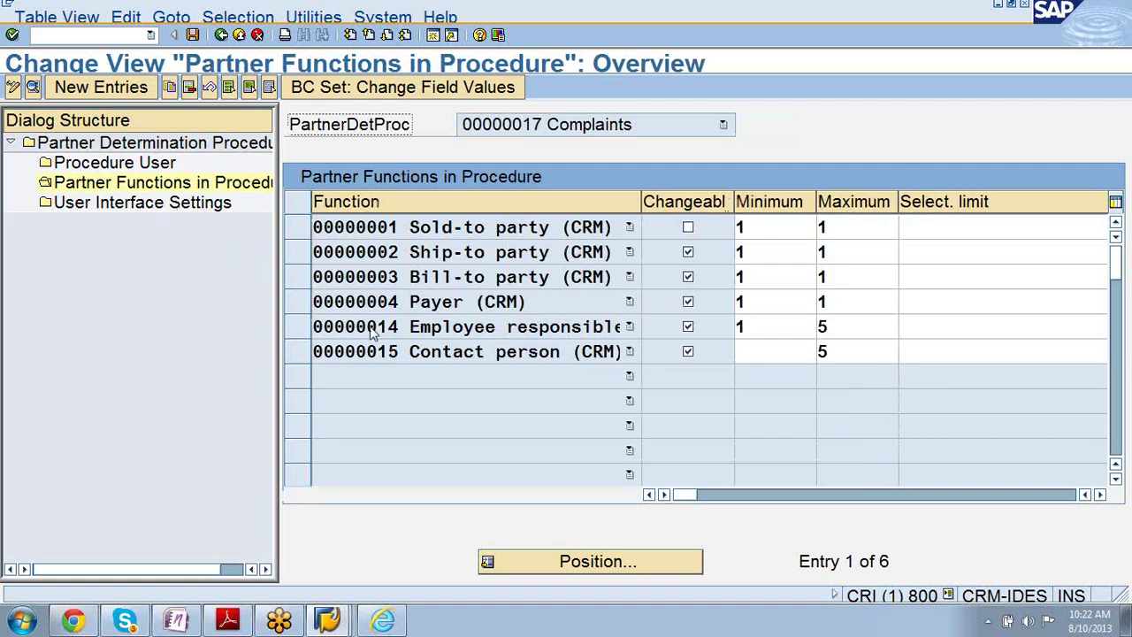
click(222, 35)
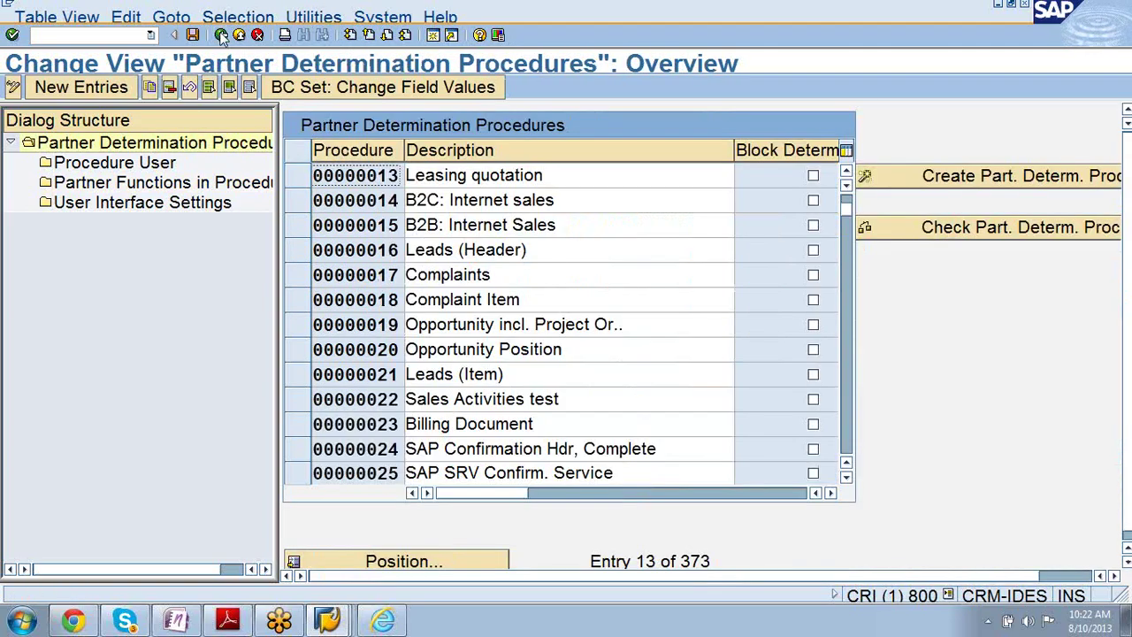
- Exit the procedures view to the Display IMG tree with Partner Processing expanded
click(222, 38)
click(222, 35)
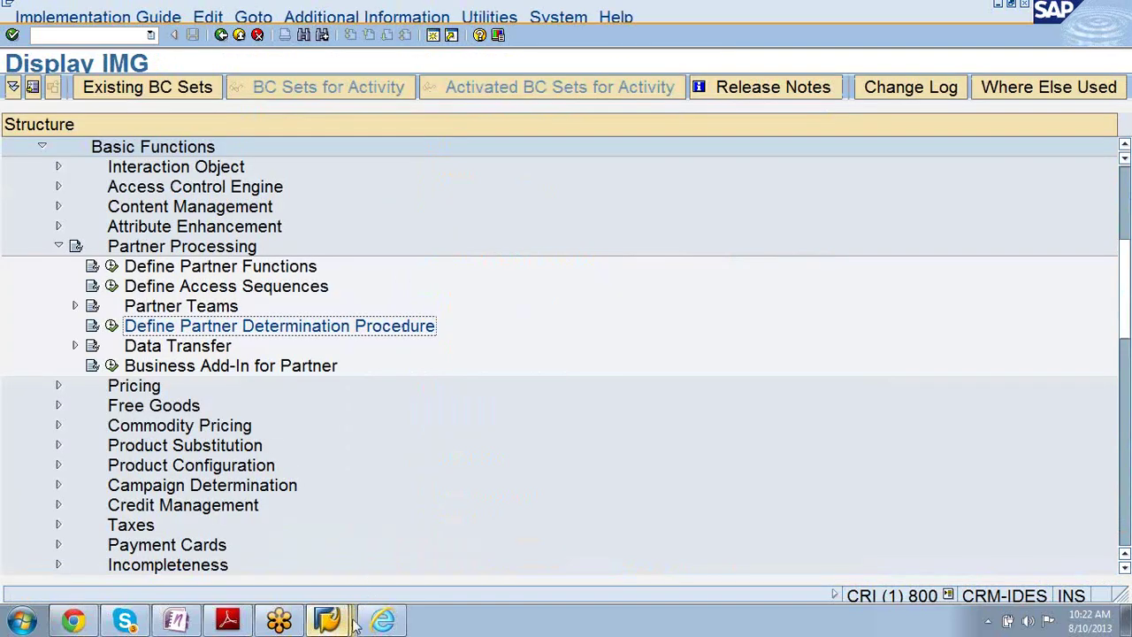
mouse_move(354, 624)
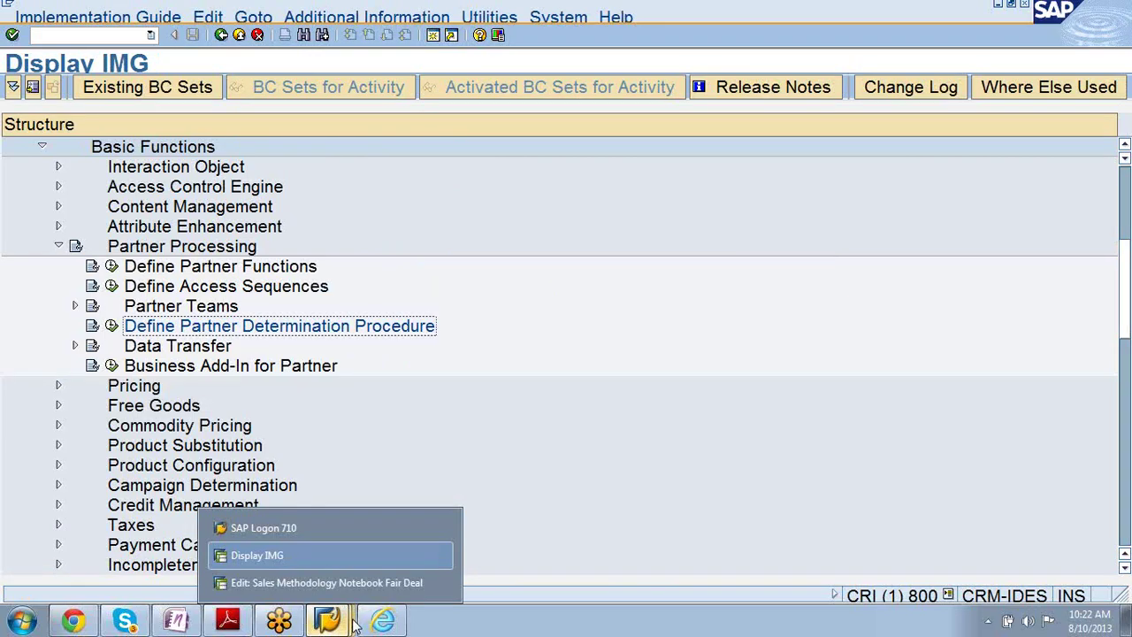
- Switch to the CR300 course PDF and scroll from page 35 to 'Lesson: Copying Control' on page 72
click(223, 620)
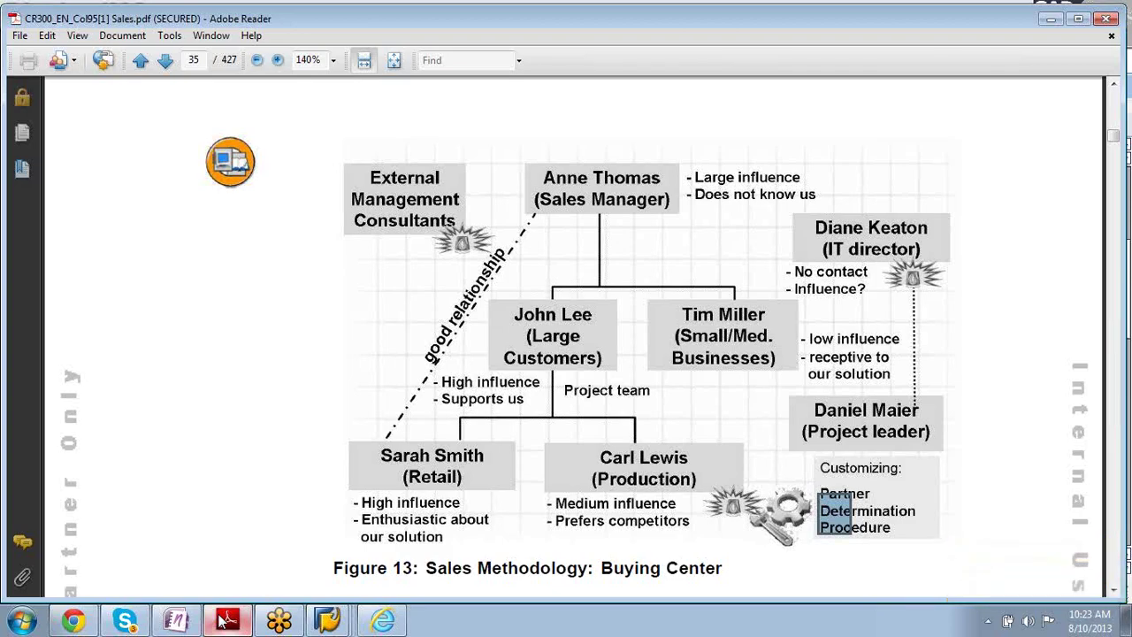
scroll(223, 622, down, 10)
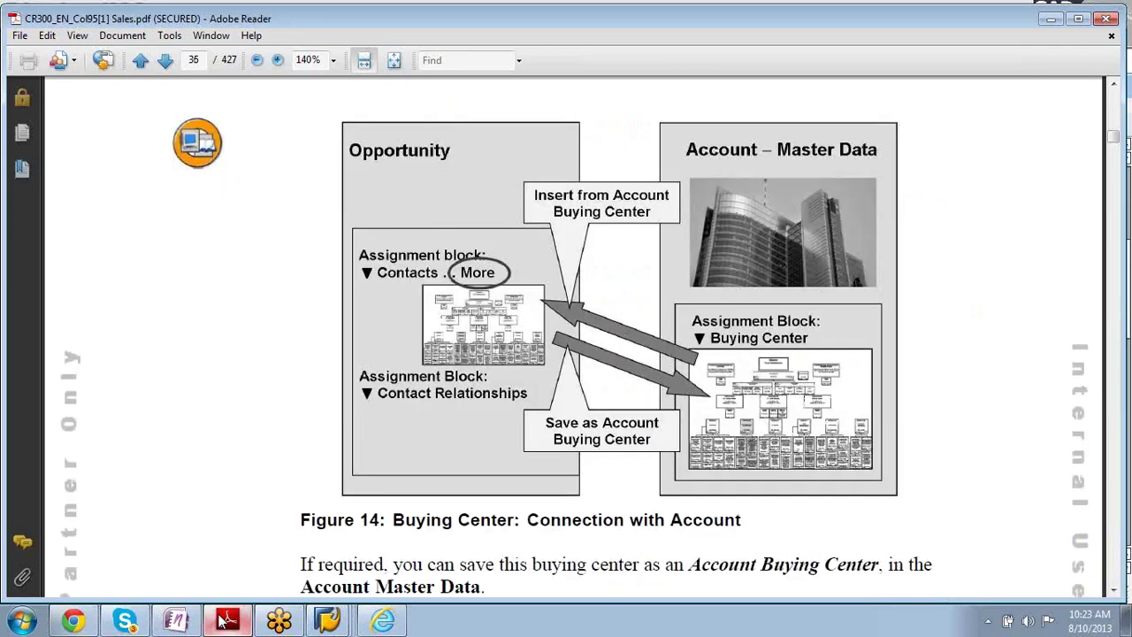
scroll(222, 621, down, 15)
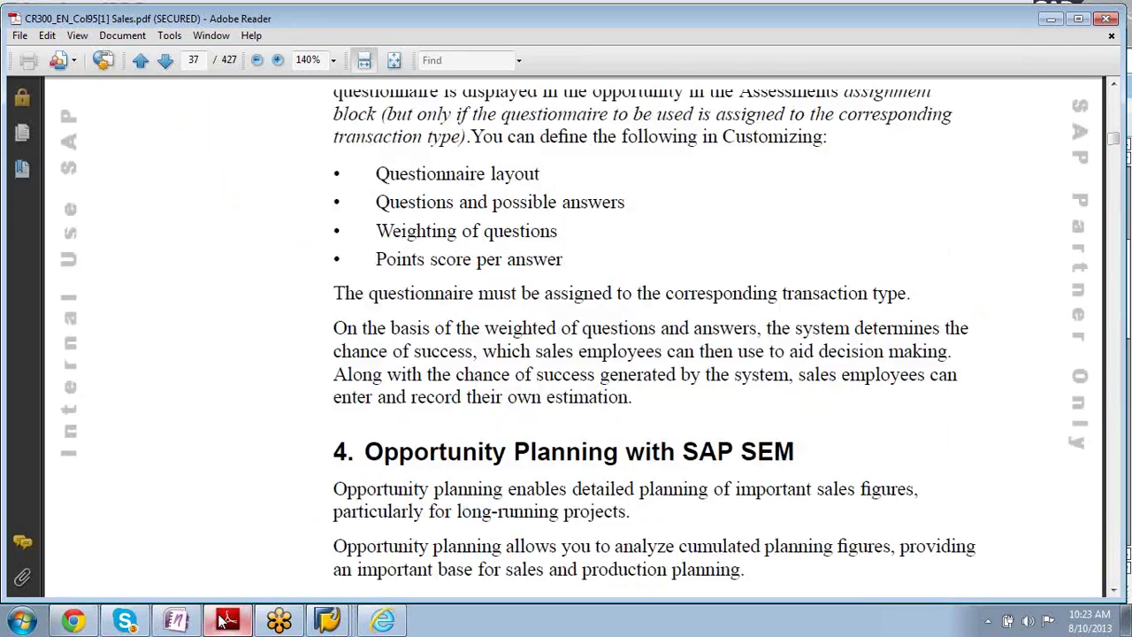
scroll(223, 622, down, 20)
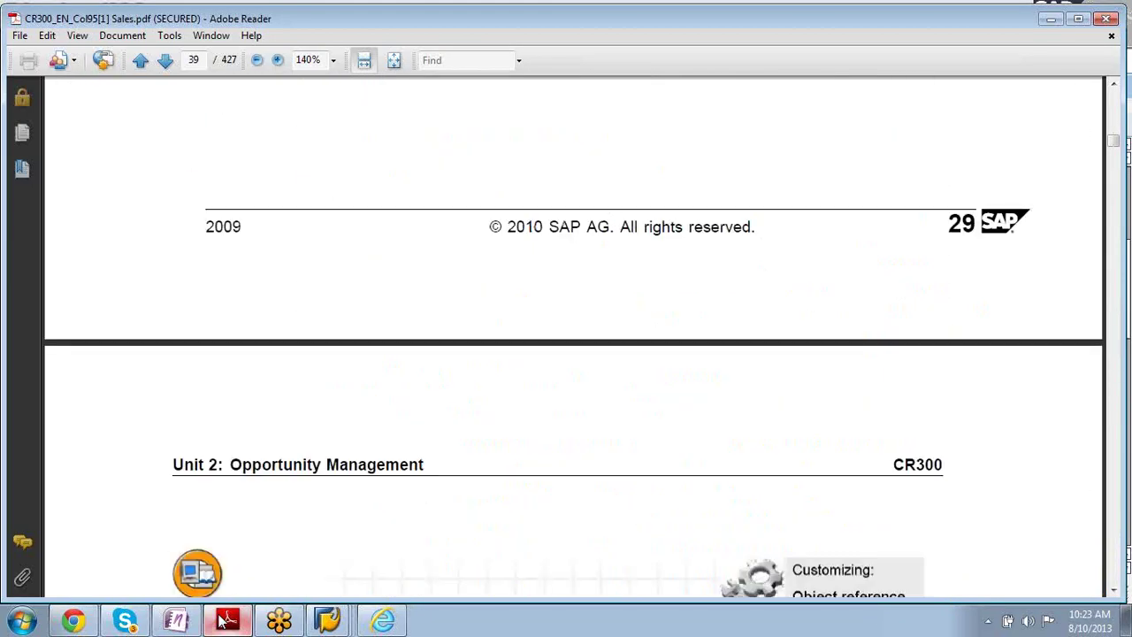
scroll(223, 622, down, 20)
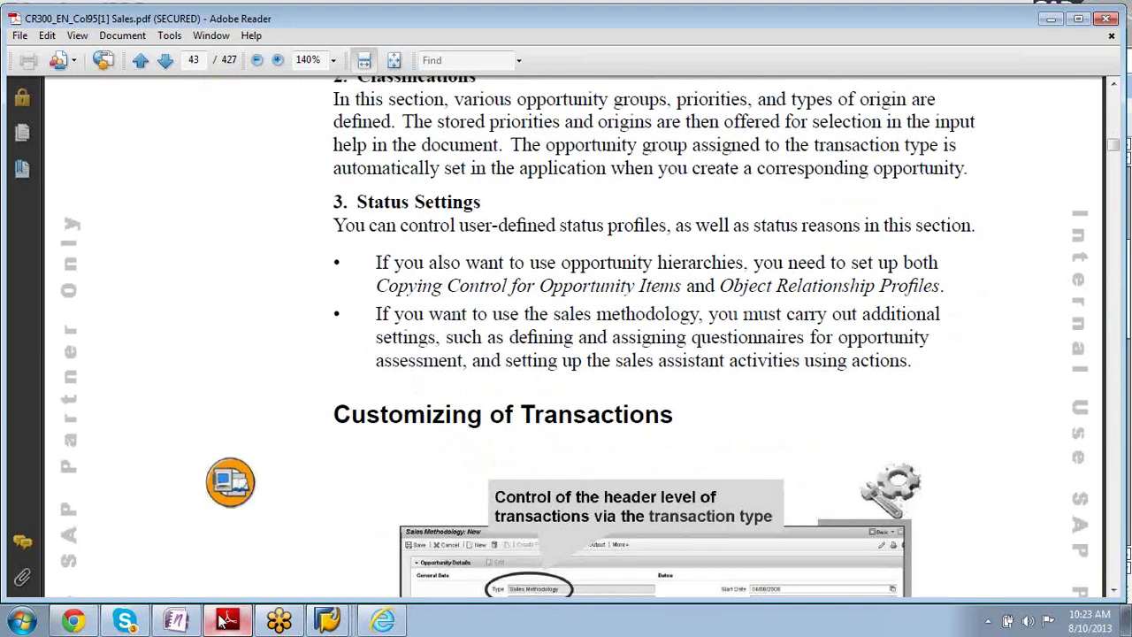
scroll(223, 621, down, 8)
scroll(222, 622, down, 15)
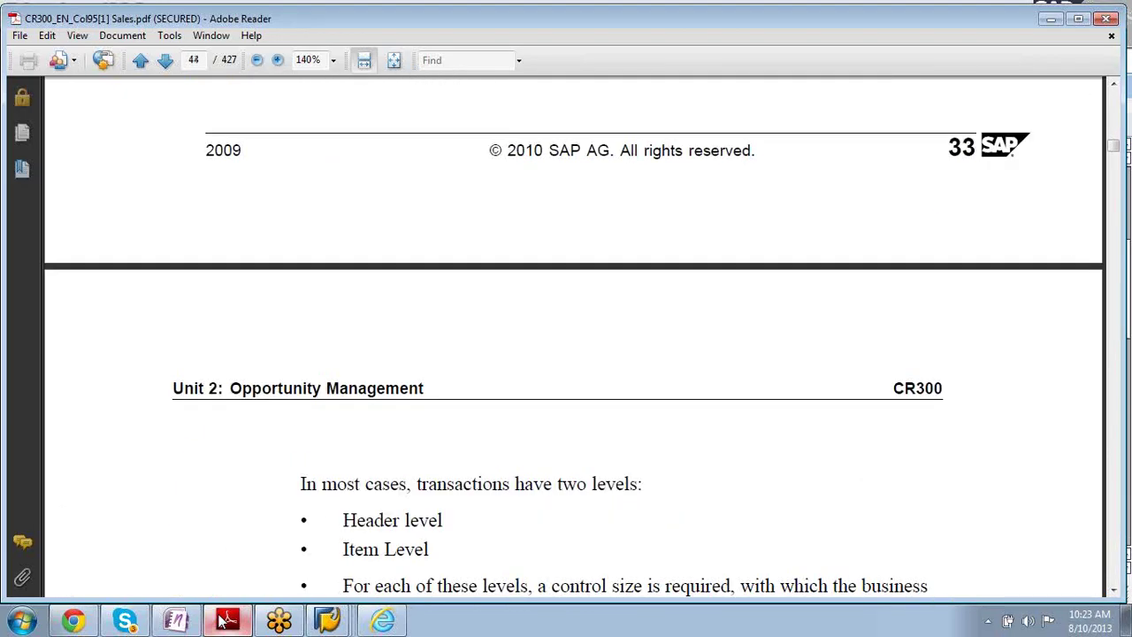
scroll(223, 621, down, 10)
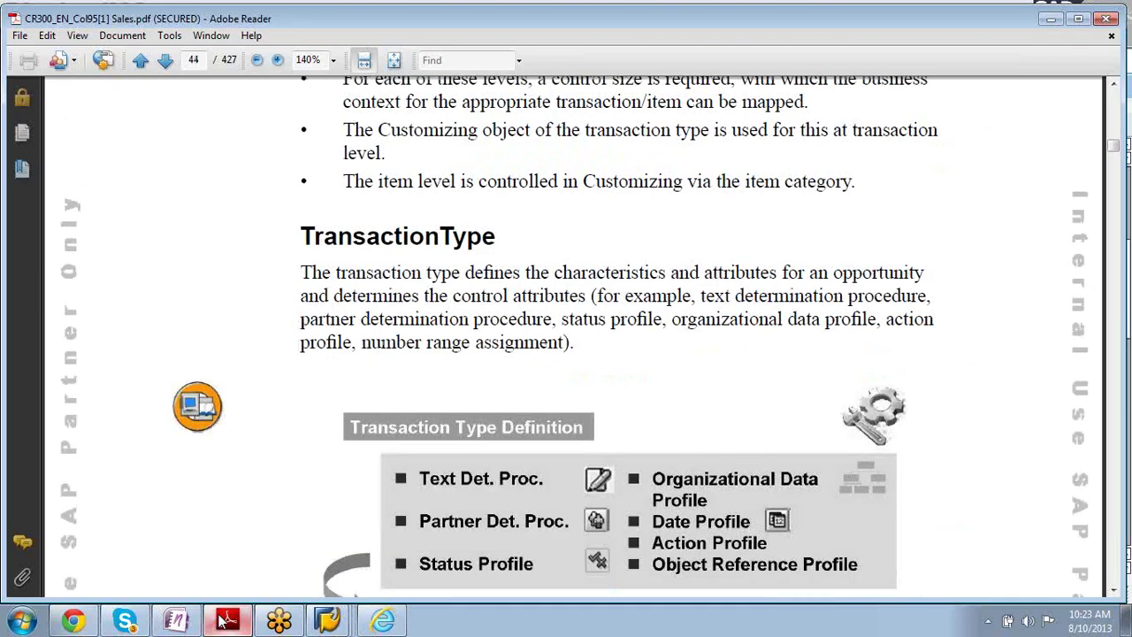
scroll(223, 622, down, 20)
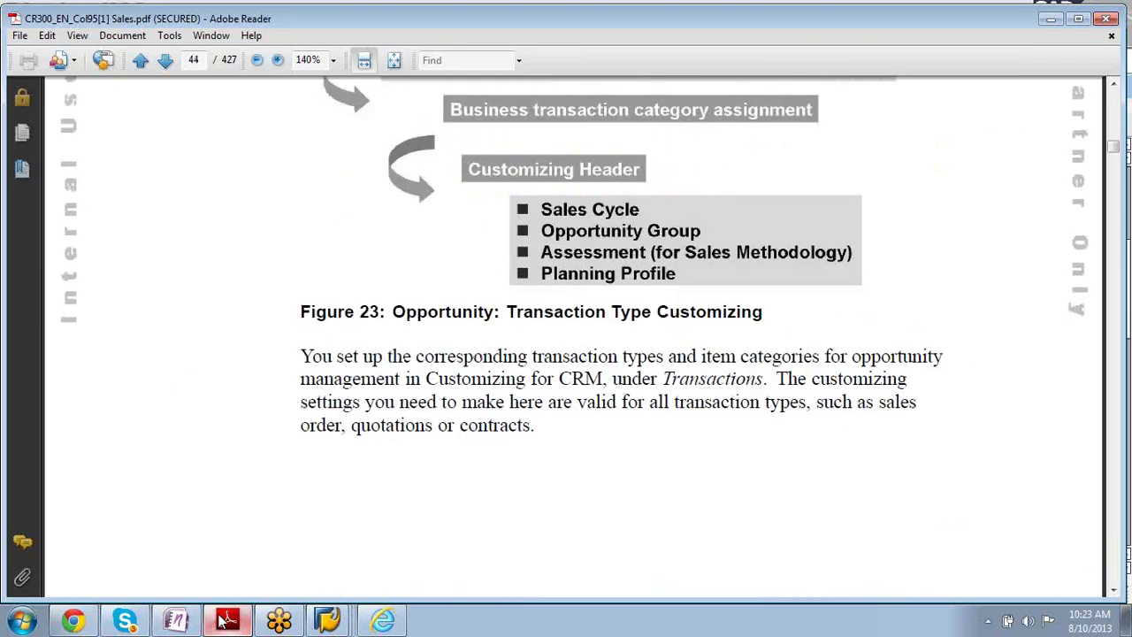
scroll(223, 622, down, 15)
scroll(223, 622, down, 20)
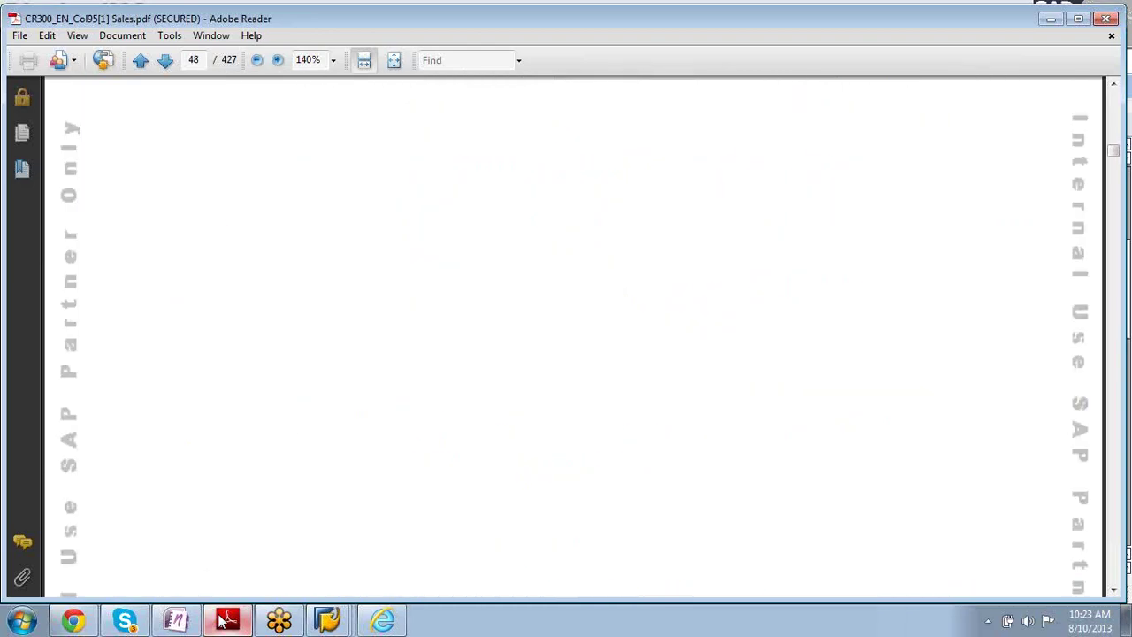
scroll(223, 621, down, 20)
scroll(223, 621, down, 20)
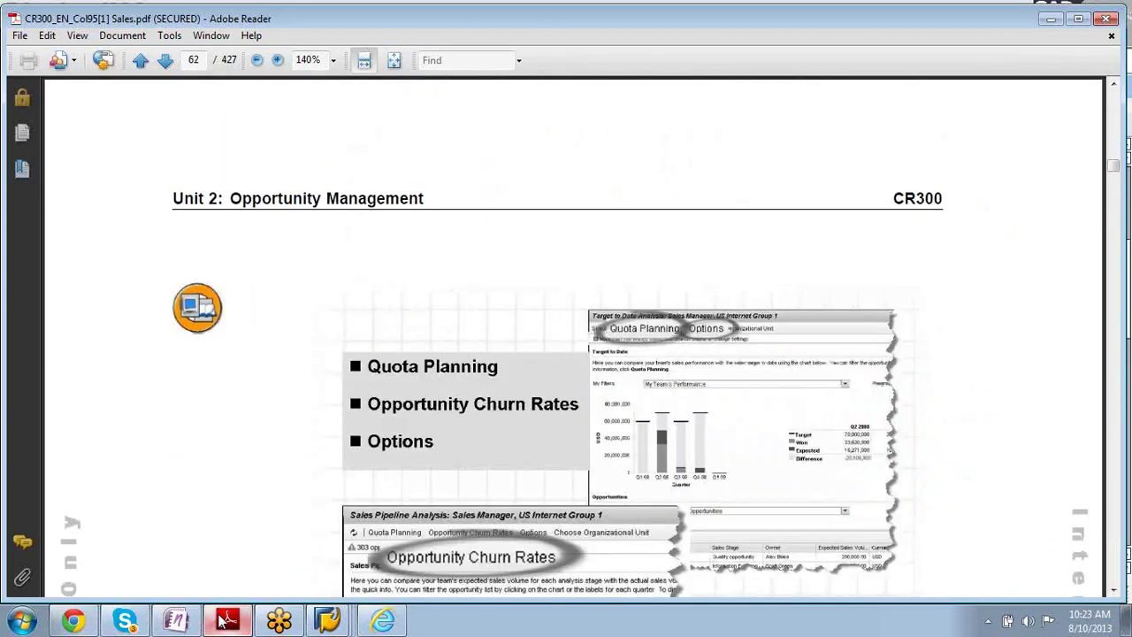
scroll(223, 622, down, 20)
scroll(223, 622, down, 20)
scroll(223, 622, down, 20)
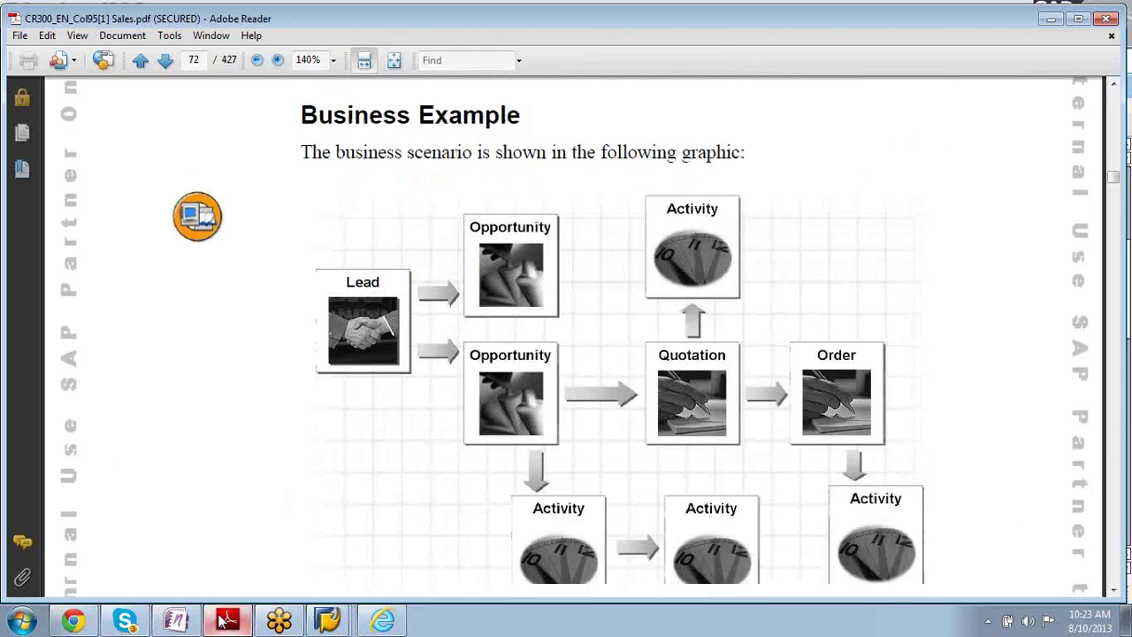
scroll(223, 622, up, 5)
scroll(223, 622, down, 5)
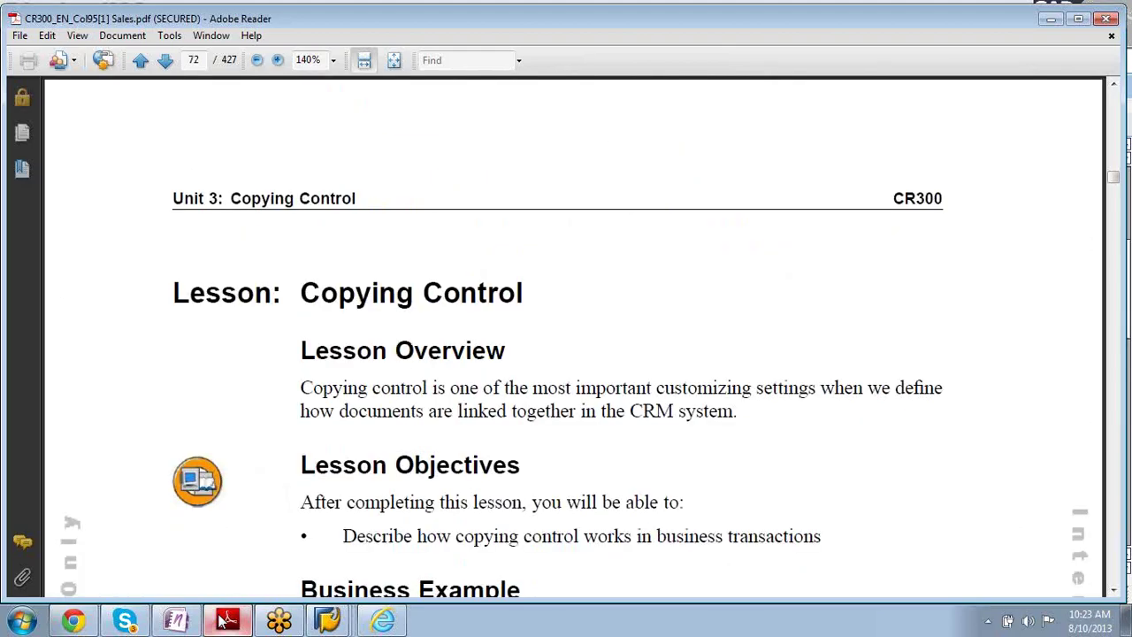
- Scroll the Copying Control lesson to page 77's Header and Item copy options figure
scroll(223, 622, down, 10)
scroll(223, 622, down, 5)
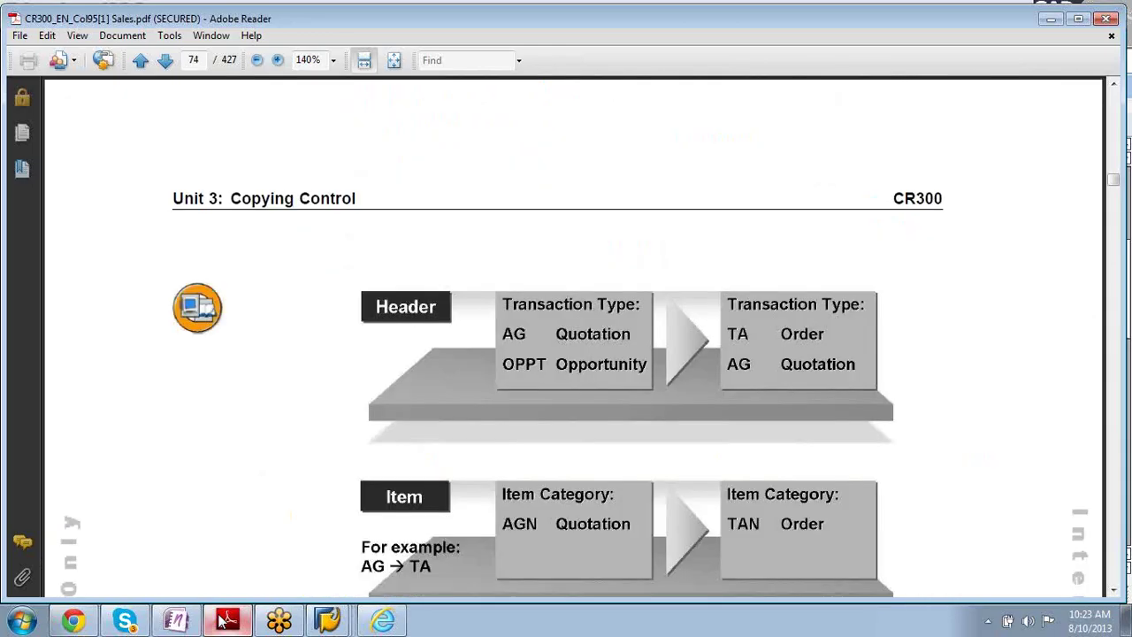
scroll(223, 622, down, 10)
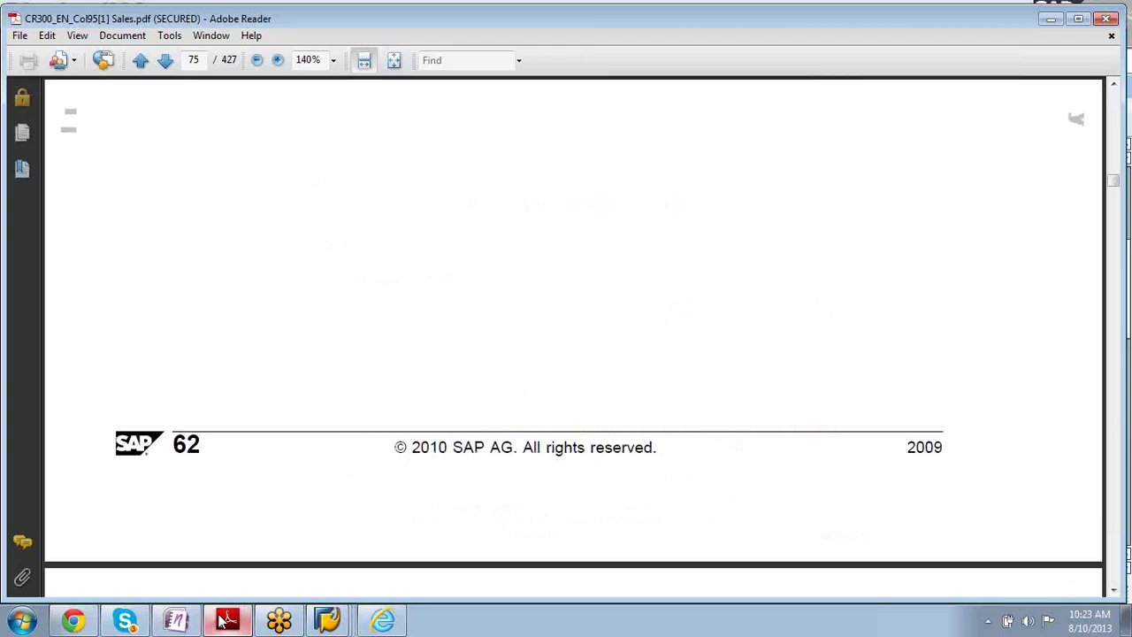
scroll(223, 622, down, 15)
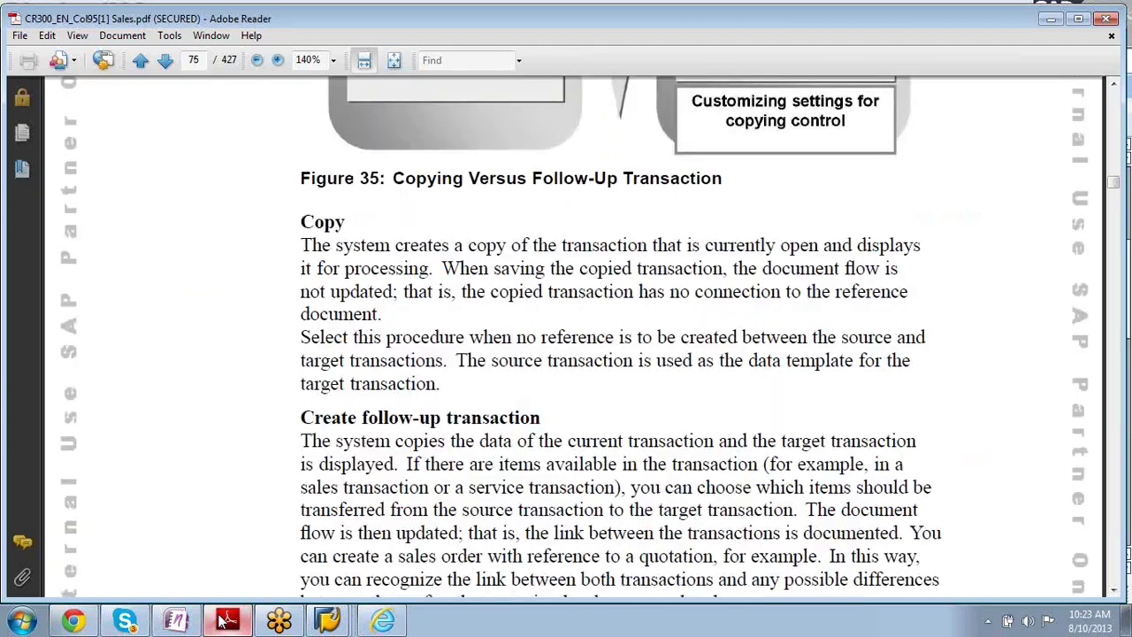
scroll(223, 621, down, 3)
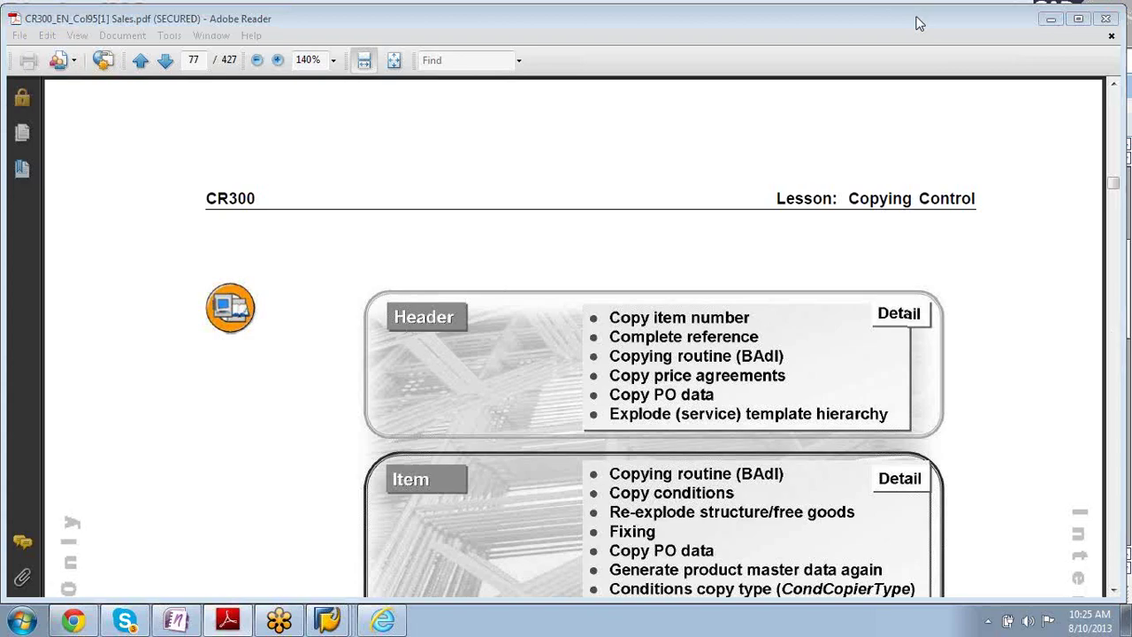
click(964, 142)
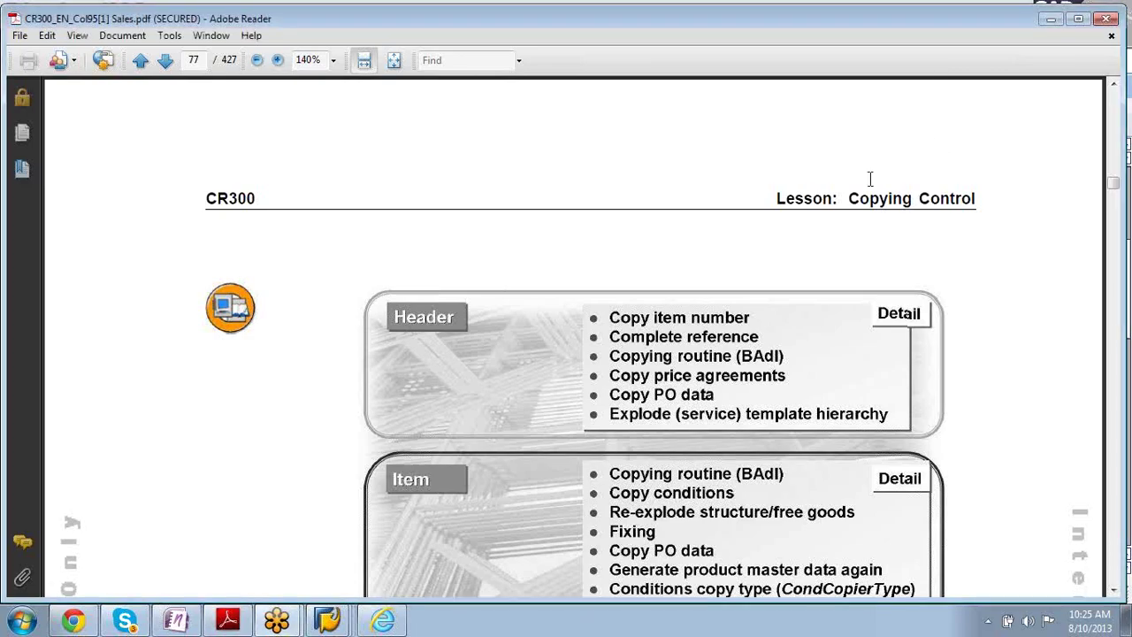